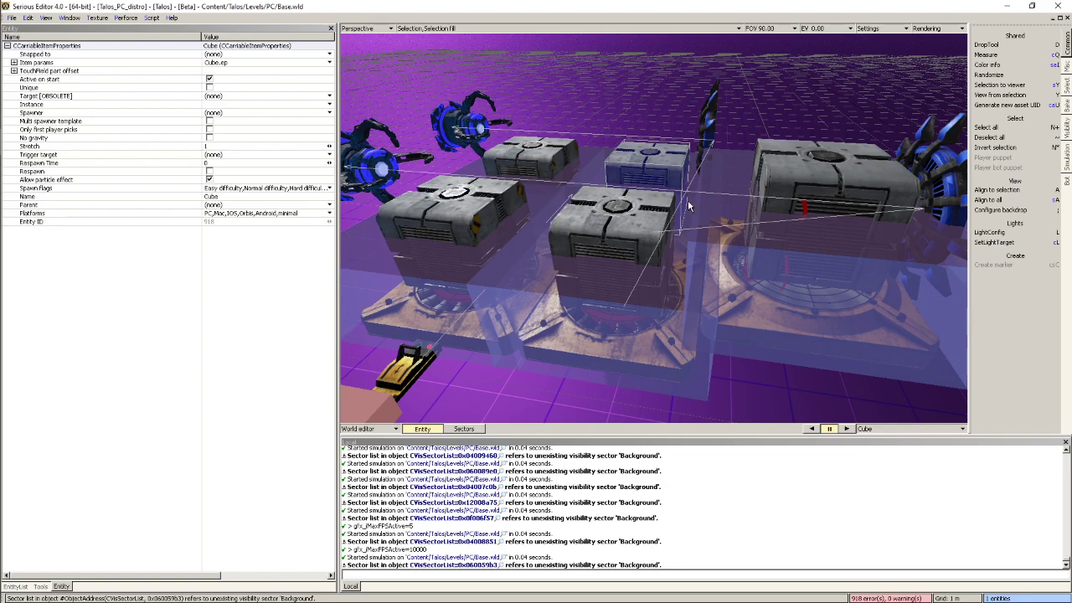
Select the middle front cube of the latch circuit and start a play test of the Base level
middle_drag(688, 206, 675, 215)
click(675, 215)
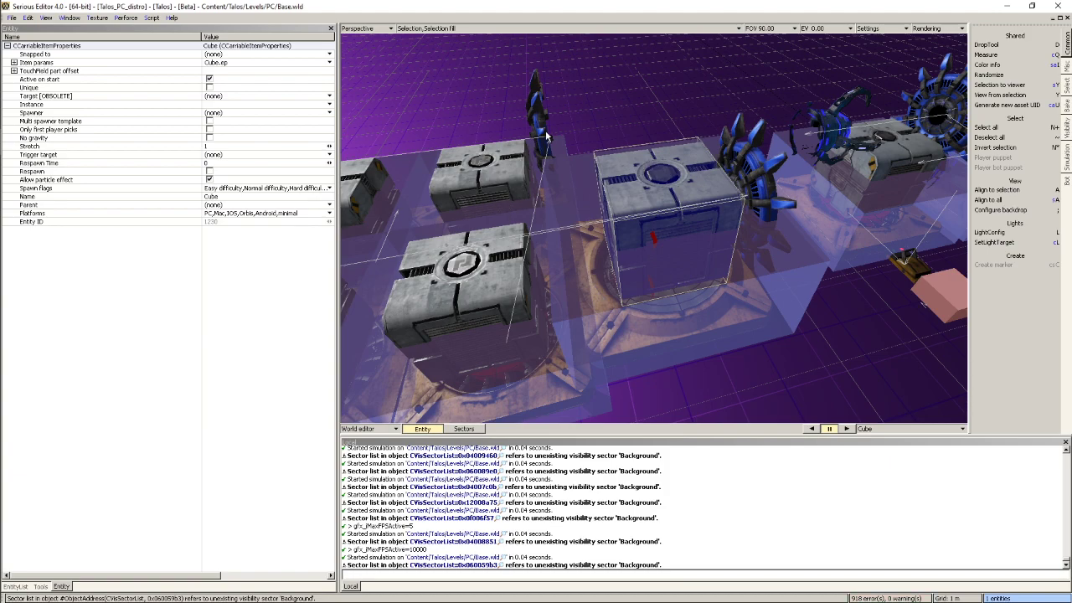
middle_drag(545, 135, 572, 167)
click(598, 243)
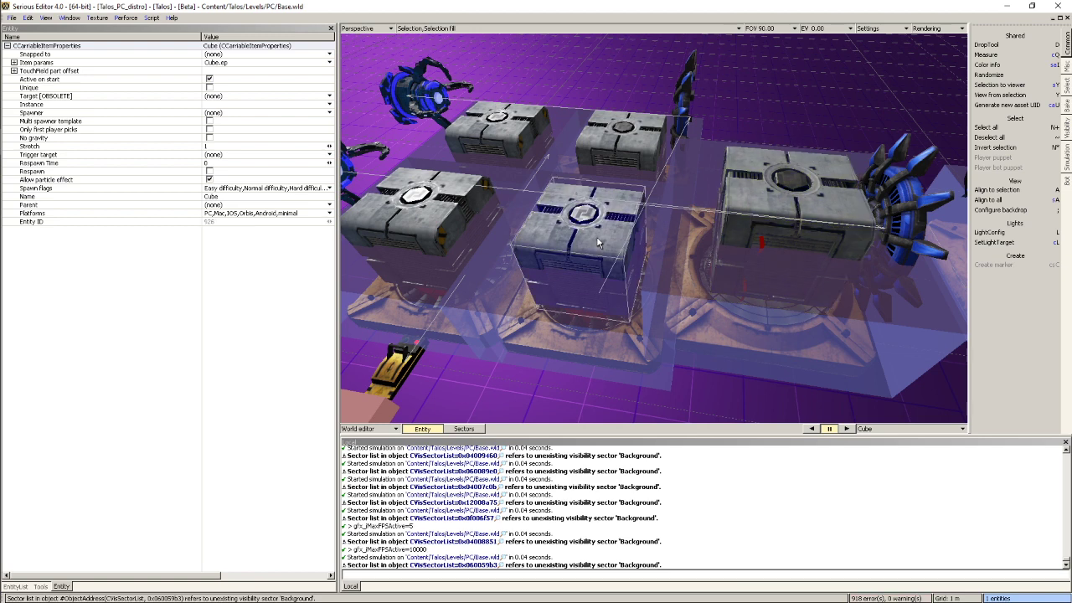
key(x)
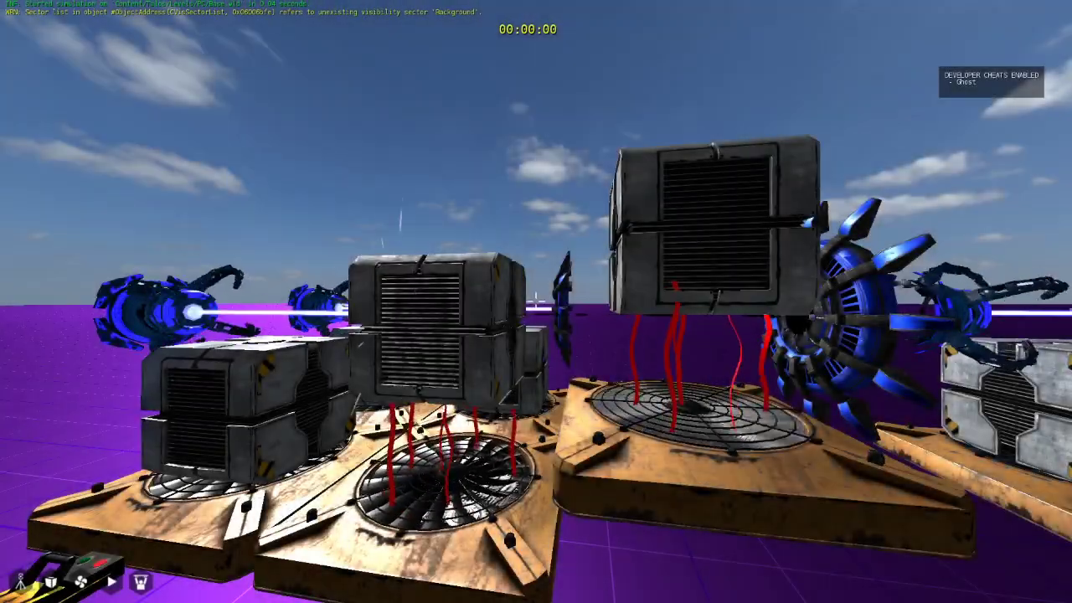
Pick up the hexahedron floating above the large fan and put it back on its fan
key(s)
key(d)
key(w)
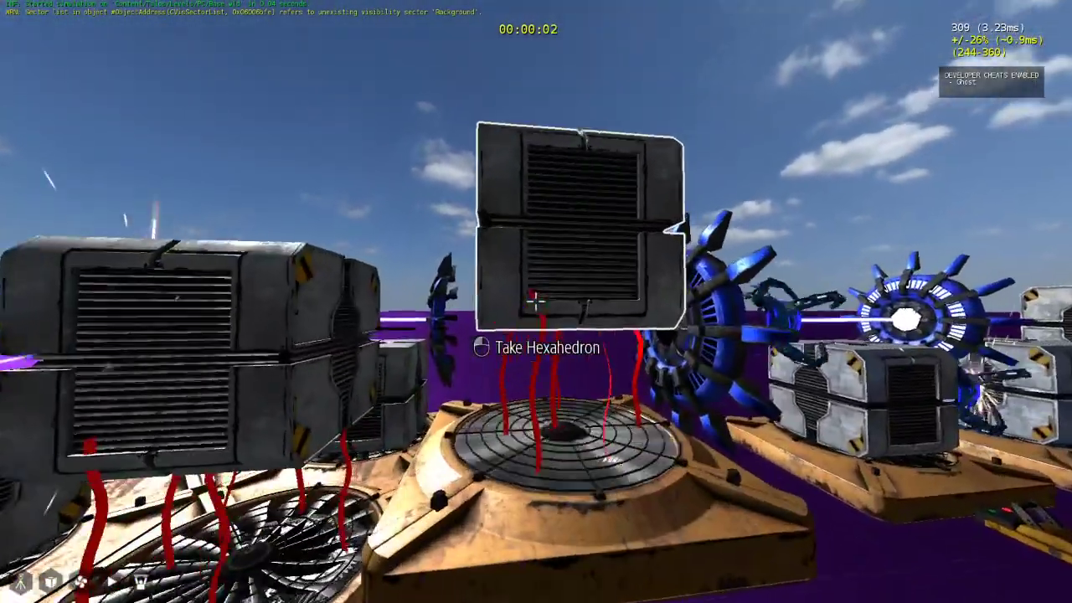
key(s)
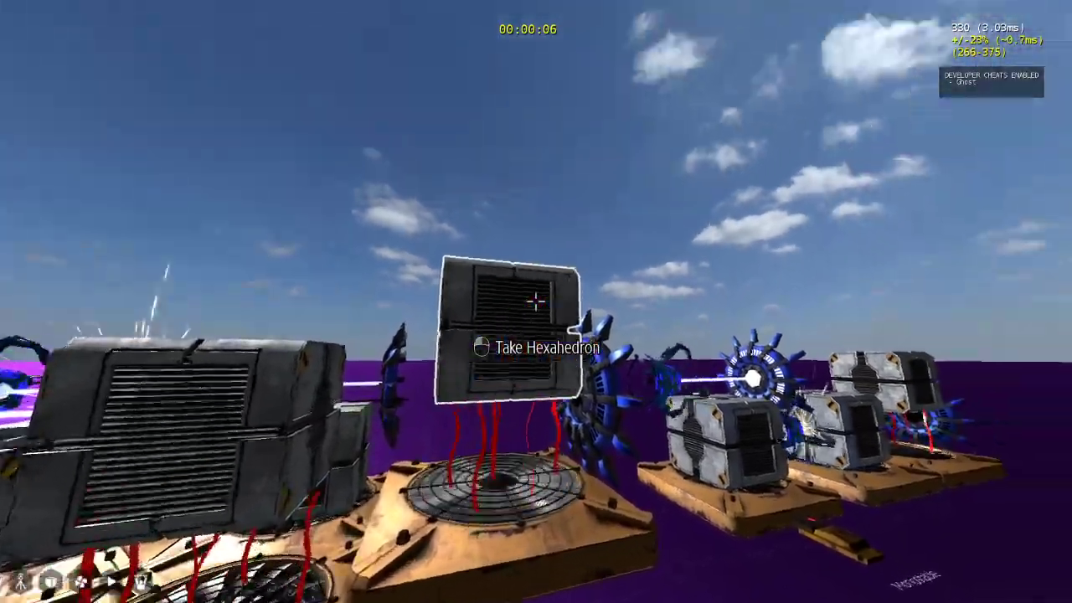
key(w)
click(536, 301)
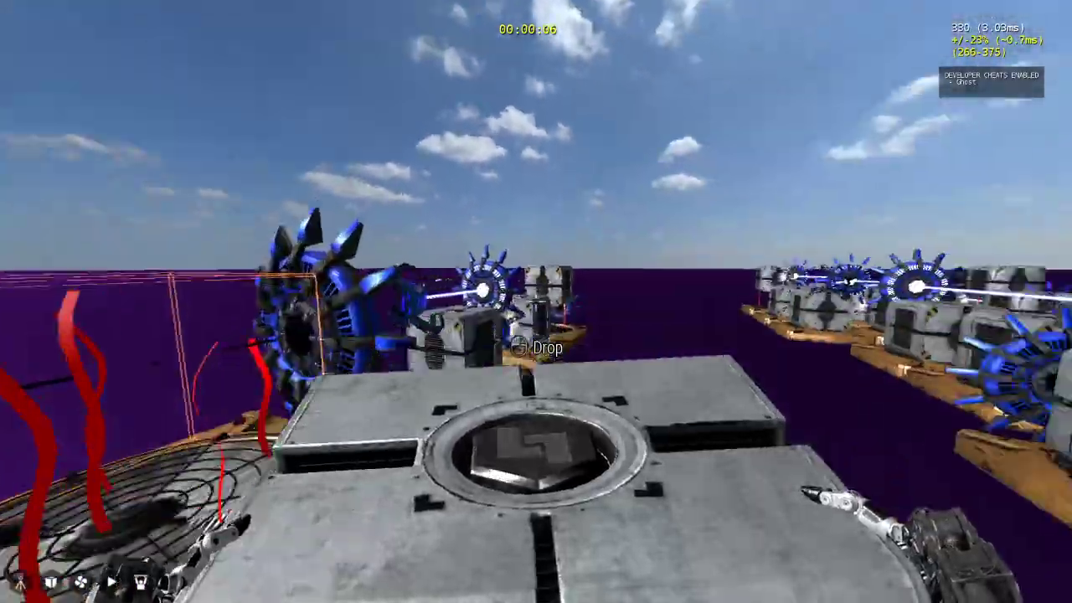
click(536, 302)
key(s)
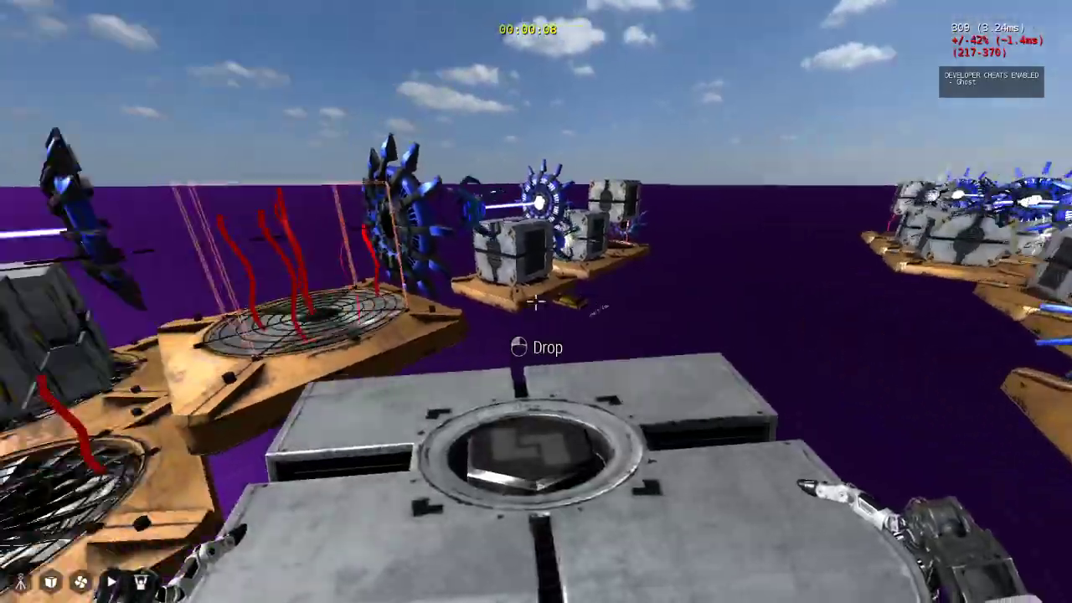
key(e)
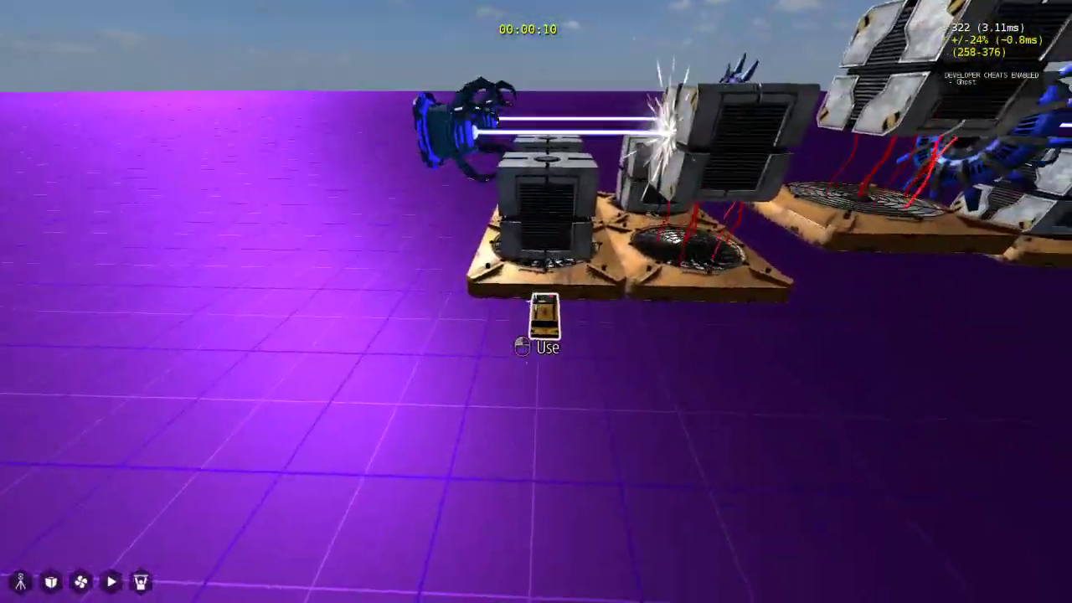
Toggle the latch circuit's switch twice to change the latch state and check the cubes' response
click(536, 302)
key(w)
key(w)
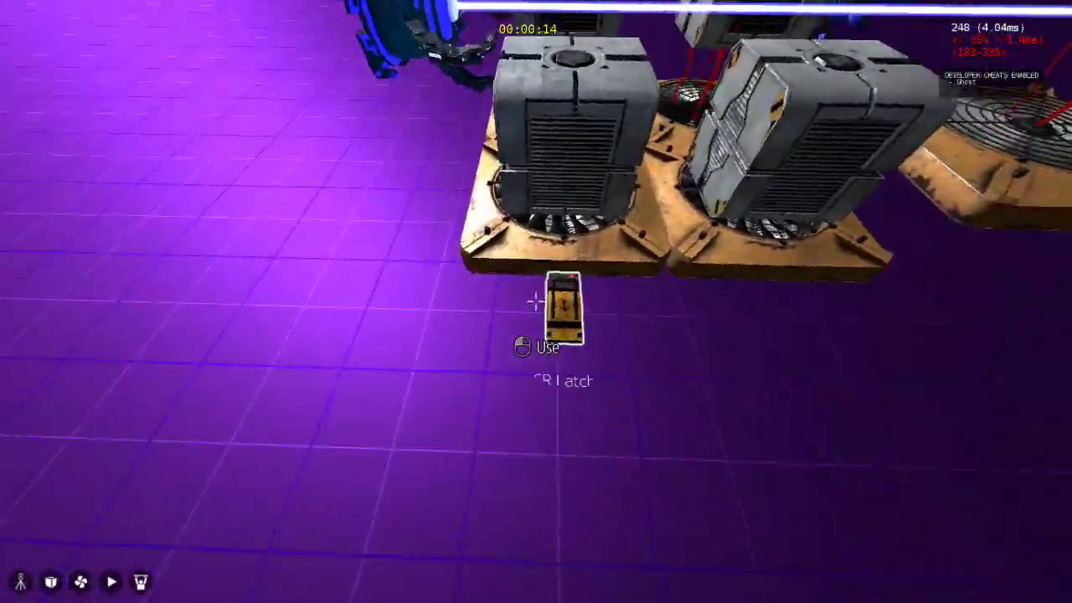
click(536, 301)
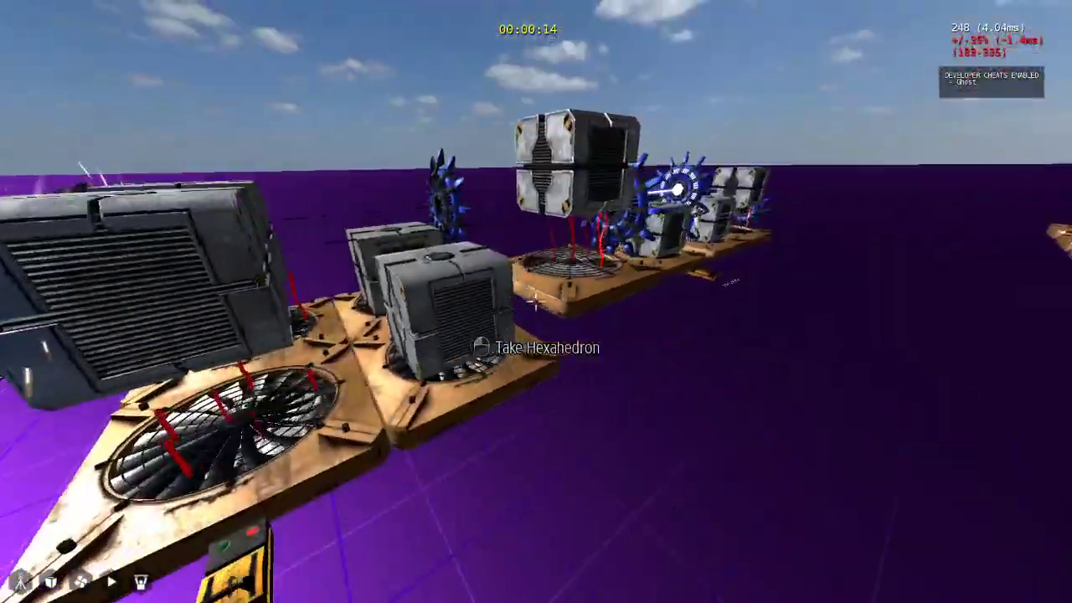
key(w)
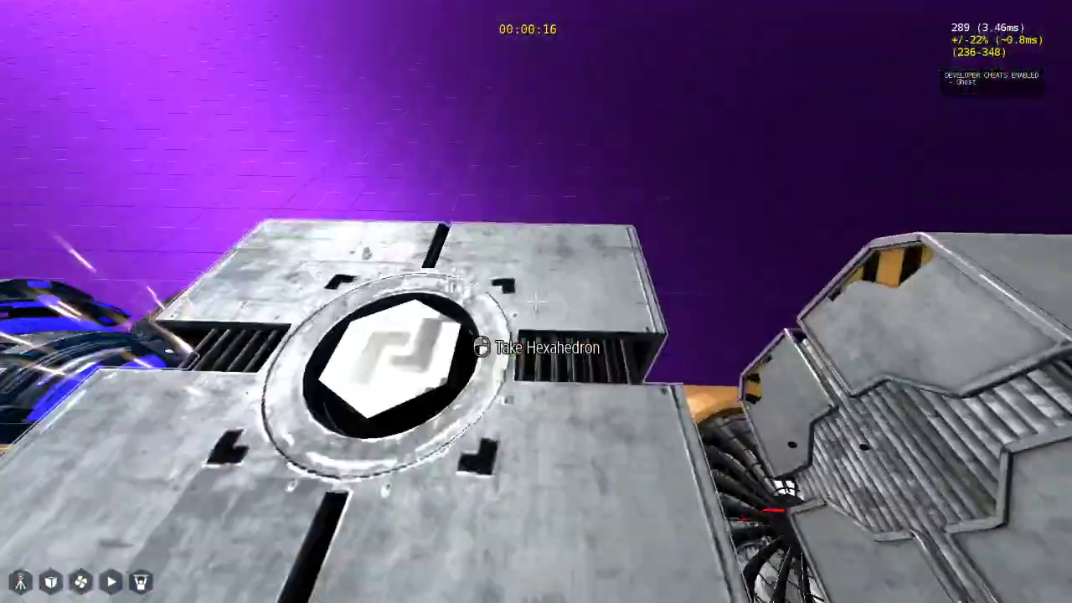
key(w)
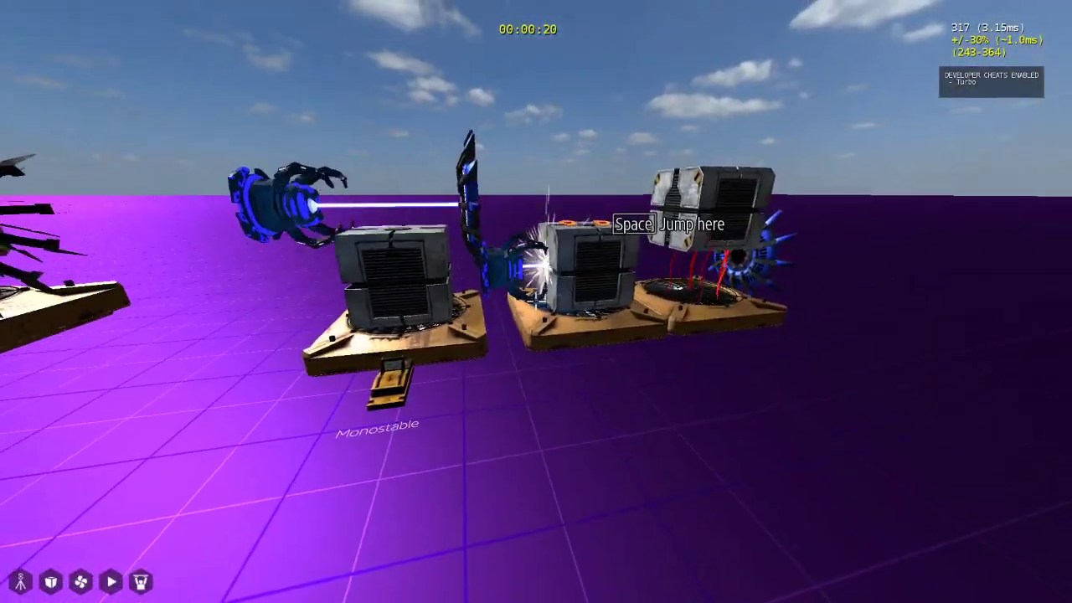
Trigger the Monostable circuit's switch and watch how its cubes and fans respond
key(w)
key(s)
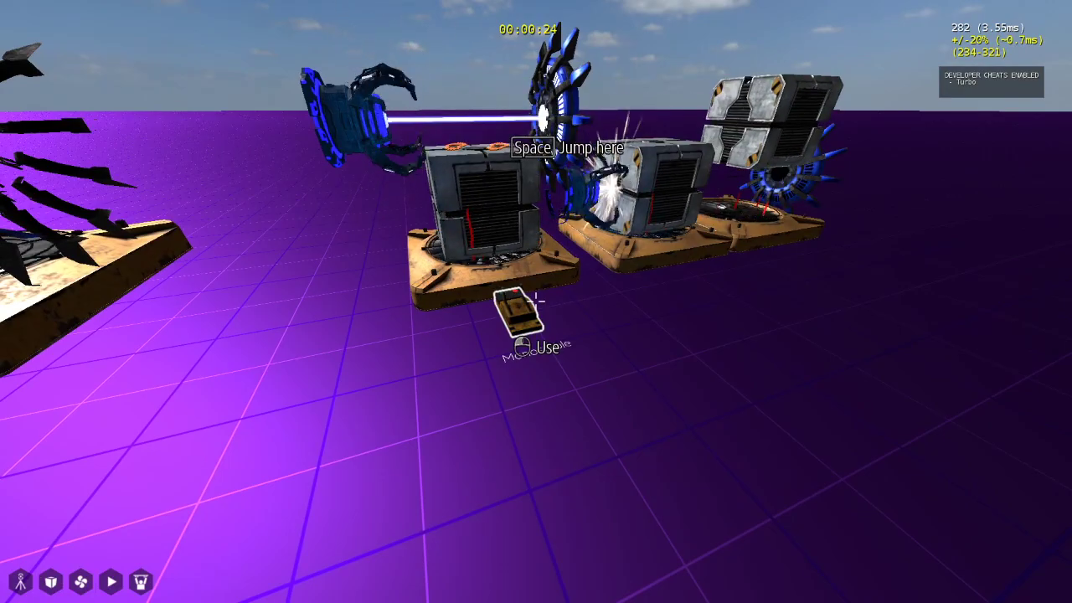
click(537, 302)
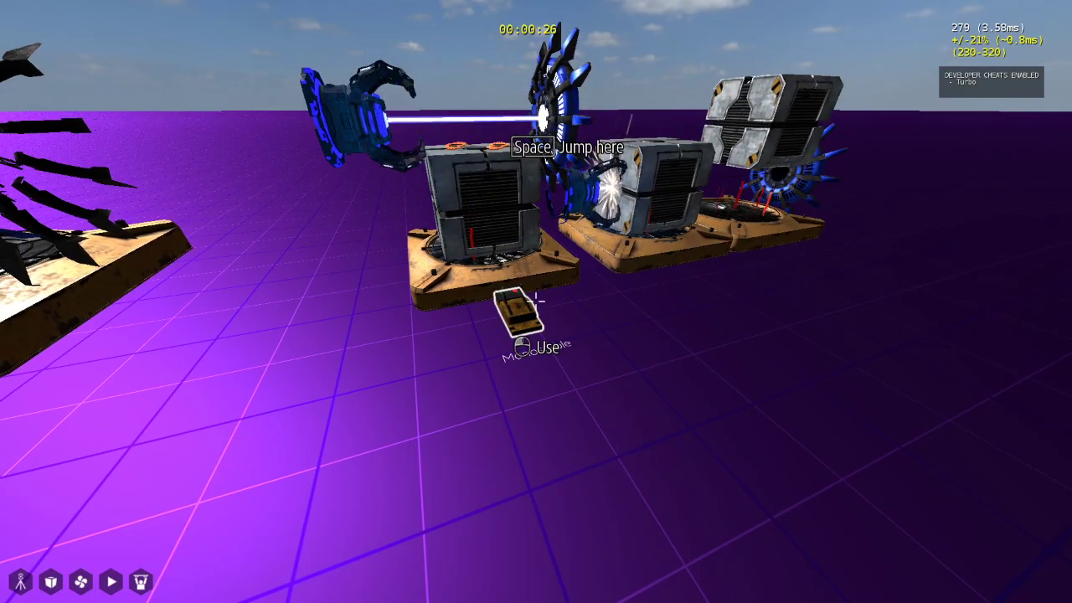
key(d)
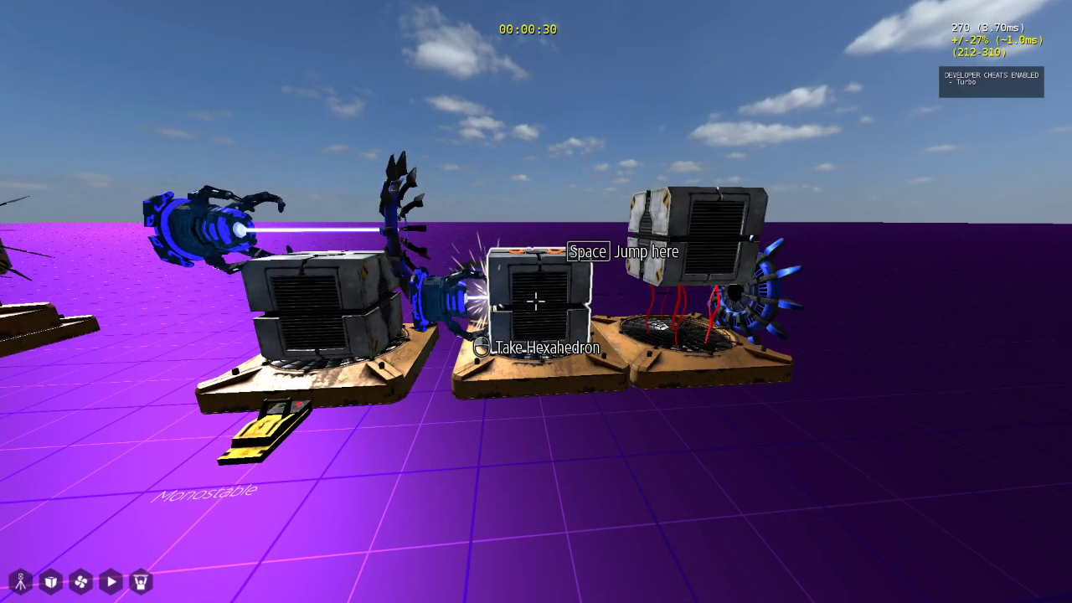
key(a)
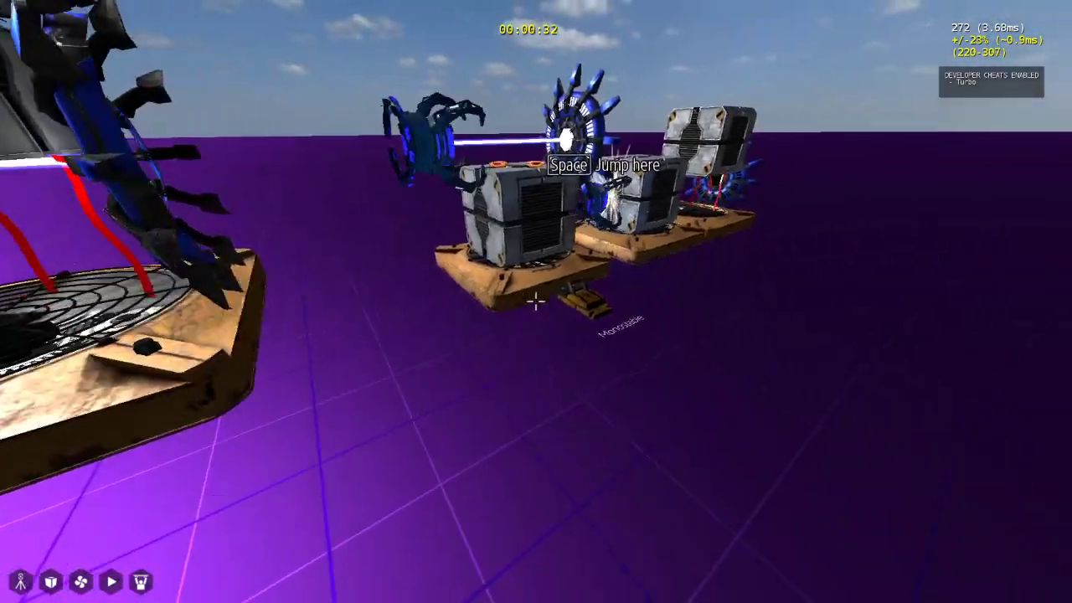
click(536, 301)
click(537, 301)
key(d)
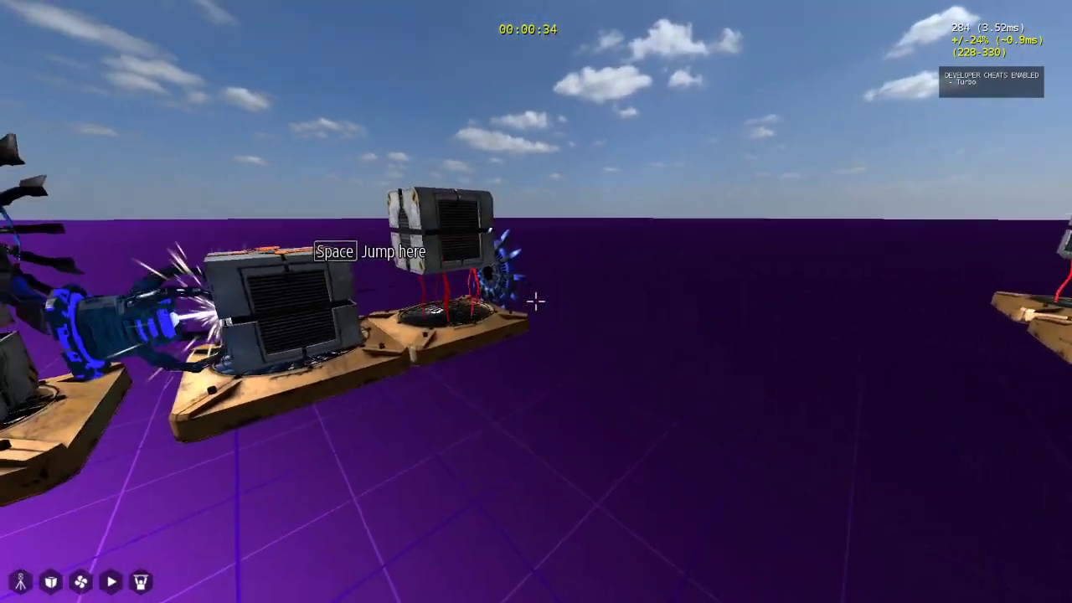
End the play test and close Base.wld without saving its changes
key(a)
key(s)
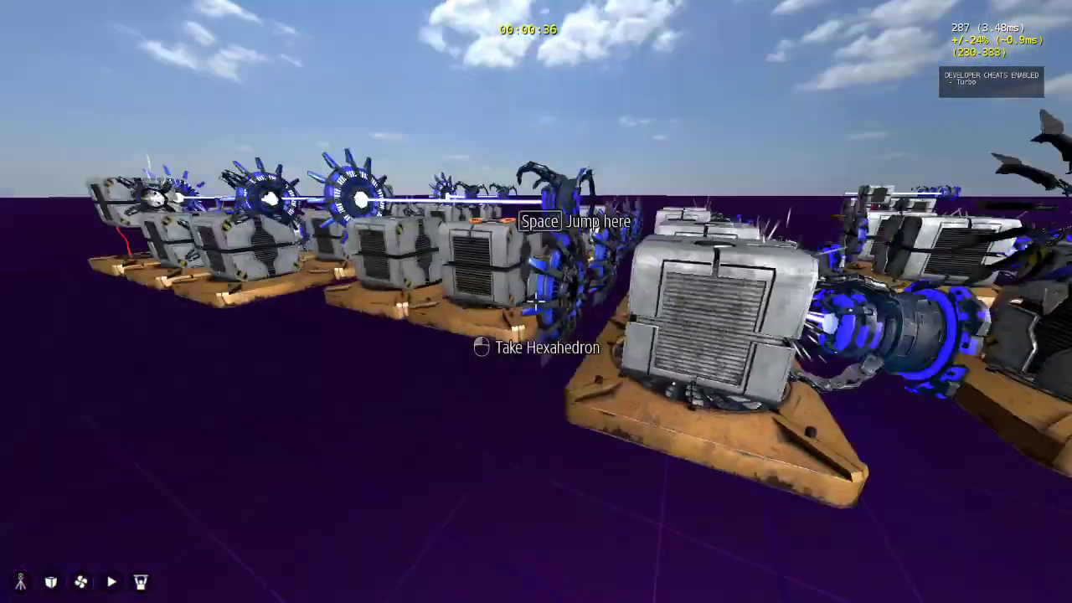
key(space)
key(w)
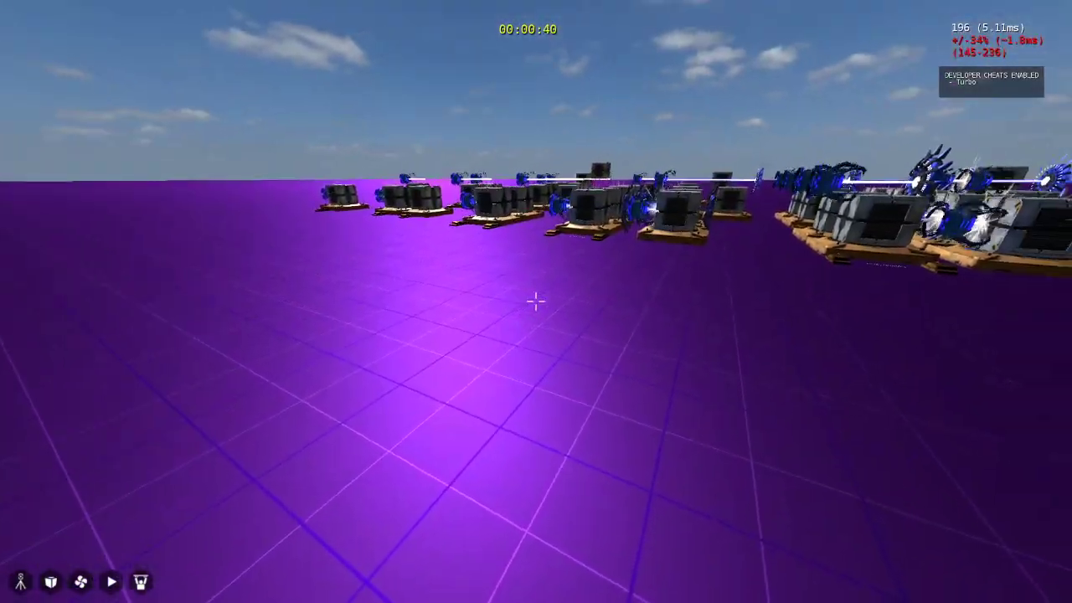
key(Escape)
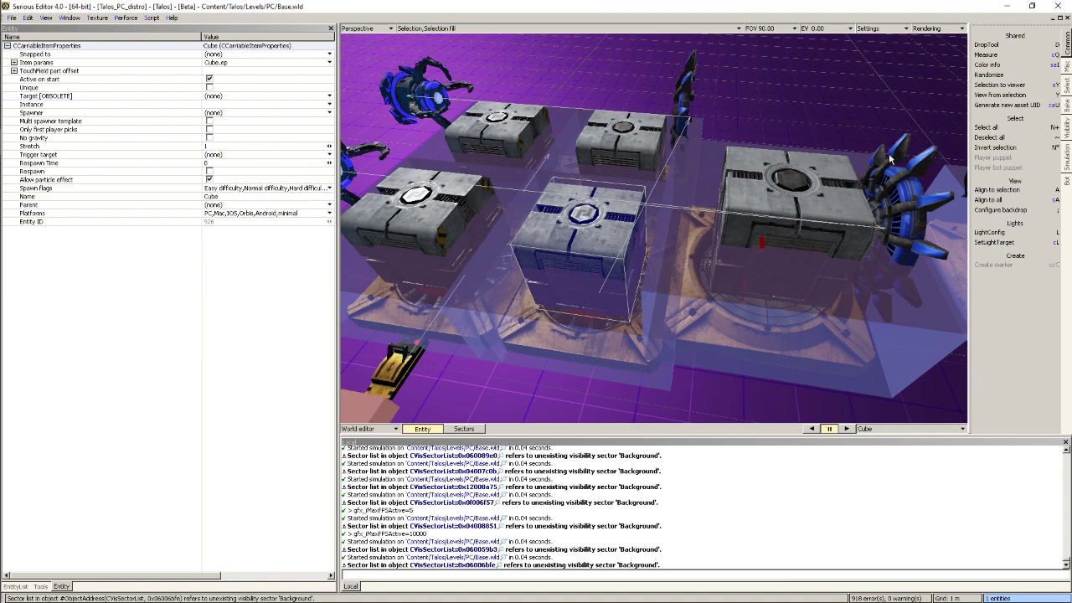
click(1068, 18)
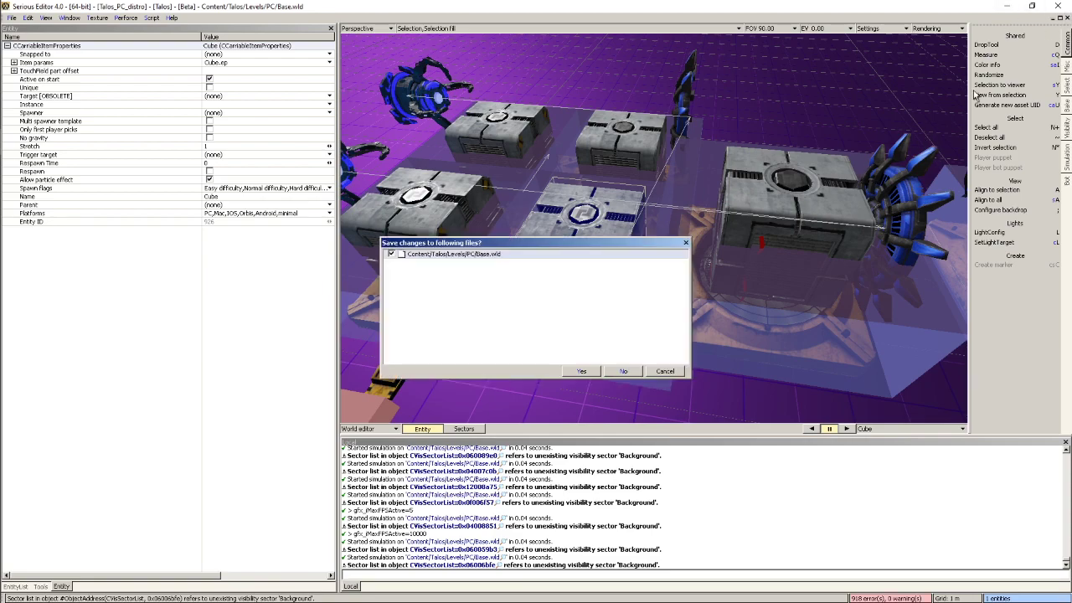
click(620, 371)
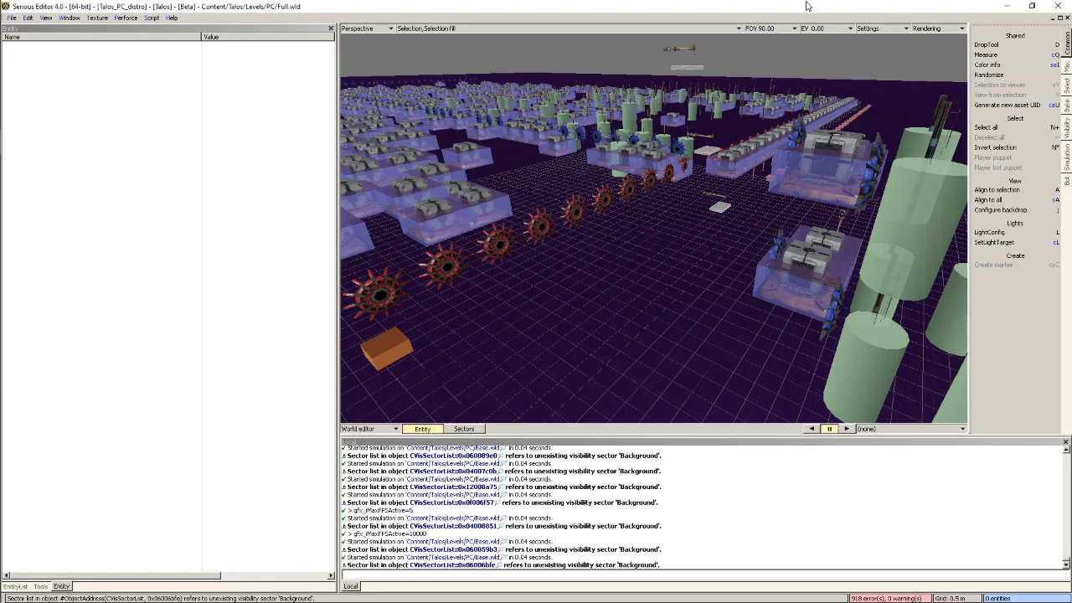
Open the Register.wld level from the Content/Talos/Levels/PC folder
right_drag(731, 130, 545, 151)
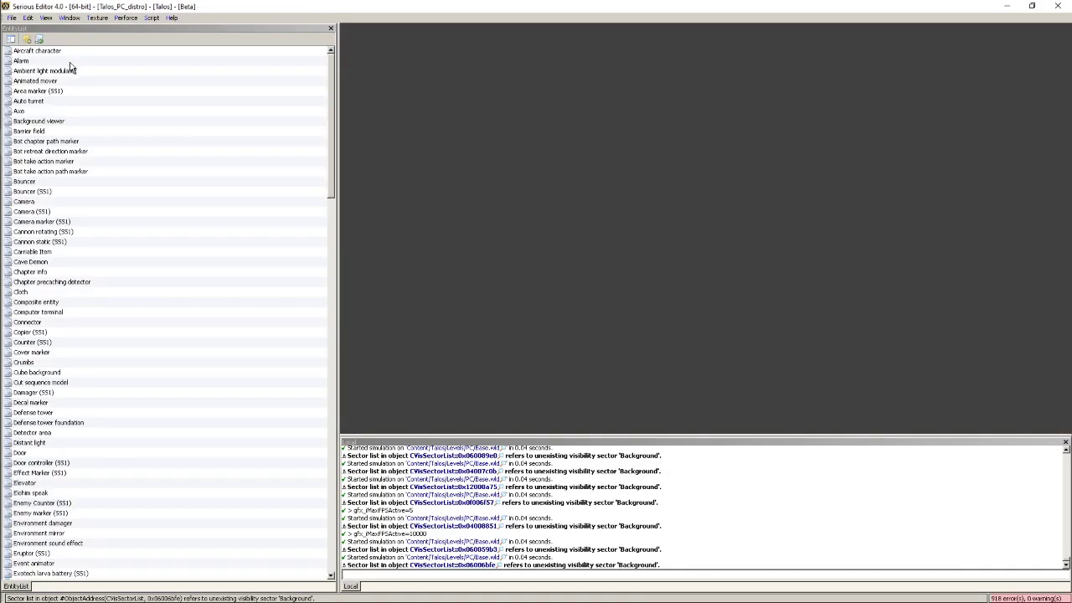
click(12, 17)
mouse_move(34, 35)
click(139, 42)
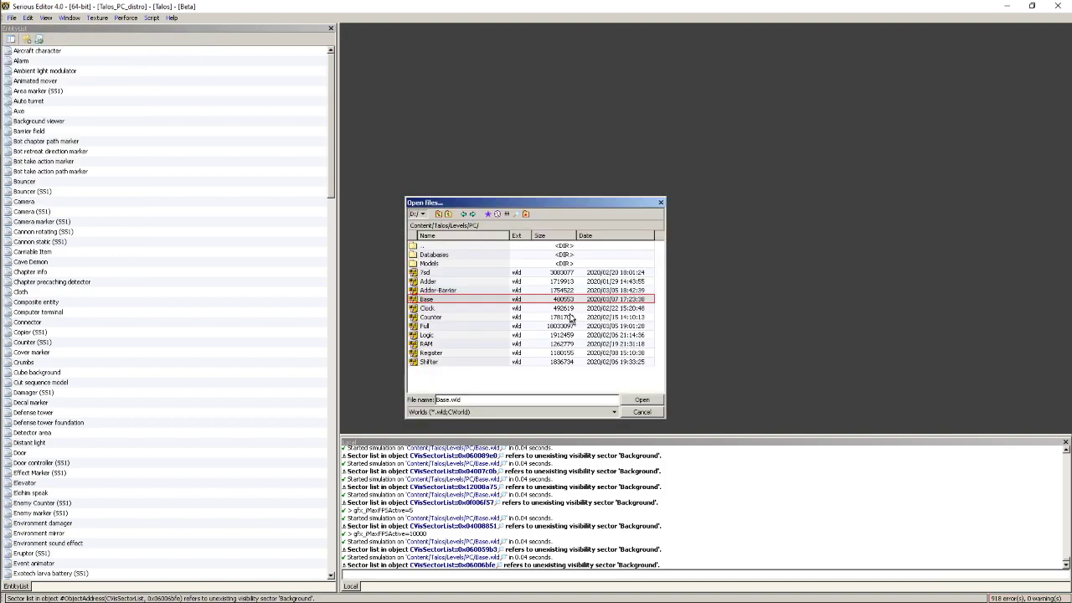
double_click(453, 356)
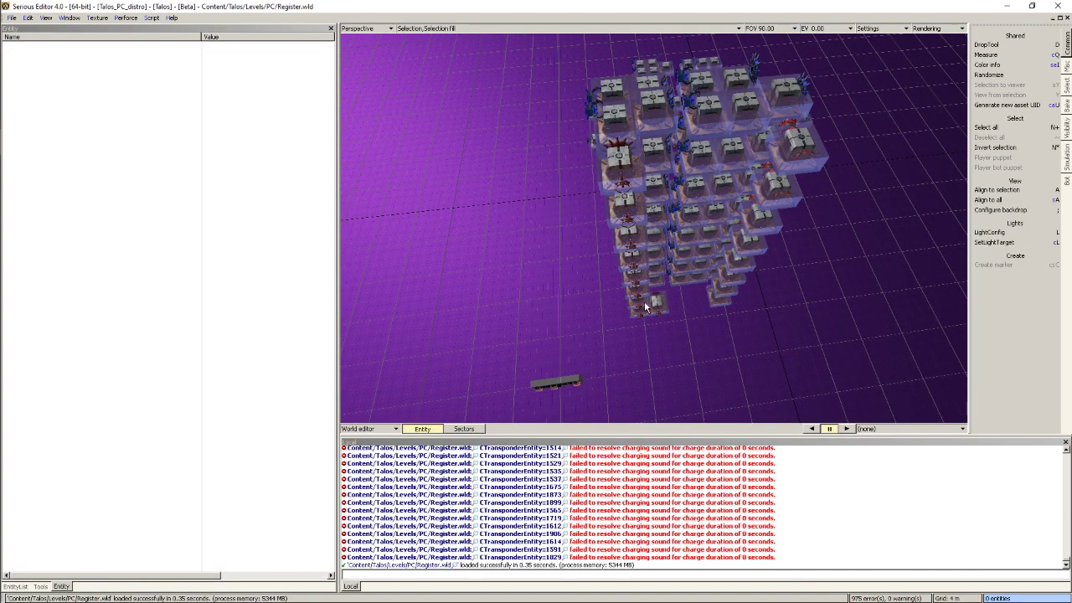
Start a play test of the Register level and fly around the stacked circuits with the Ghost cheat enabled
key(ctrl+g)
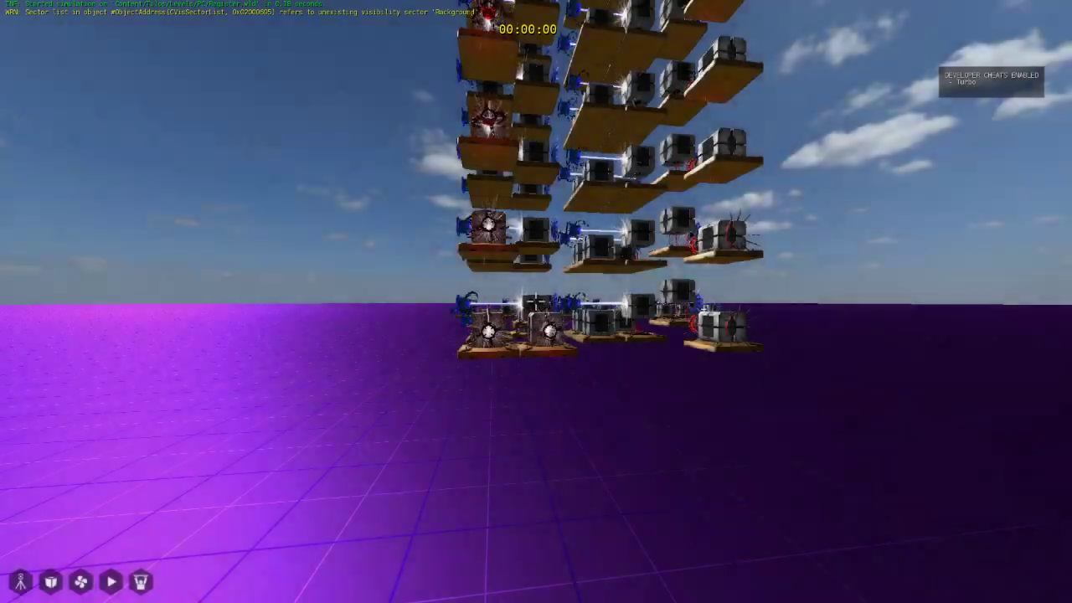
key(w)
key(g)
key(w)
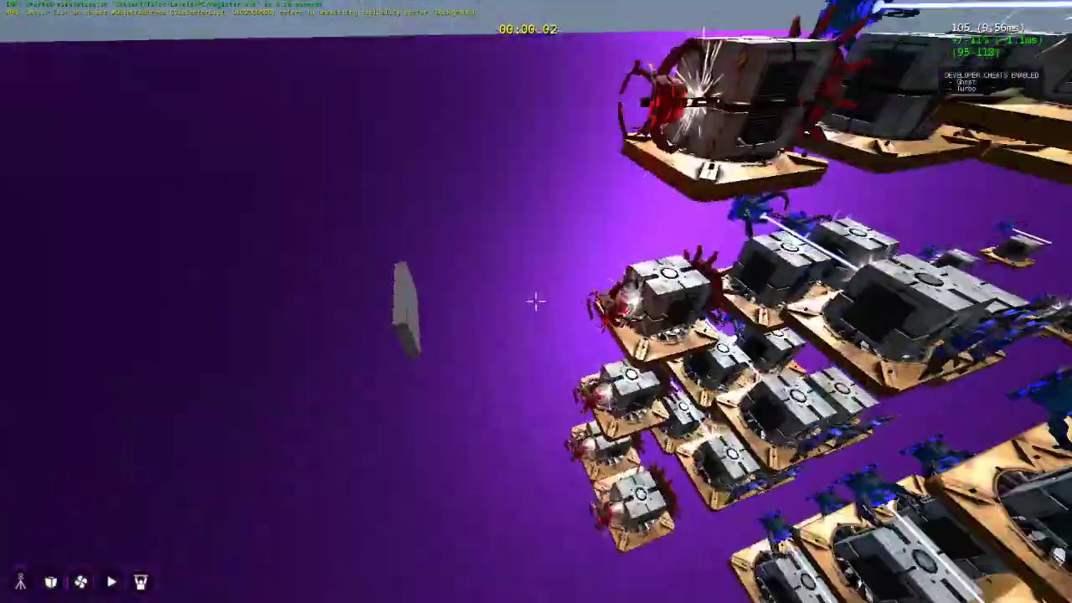
key(w)
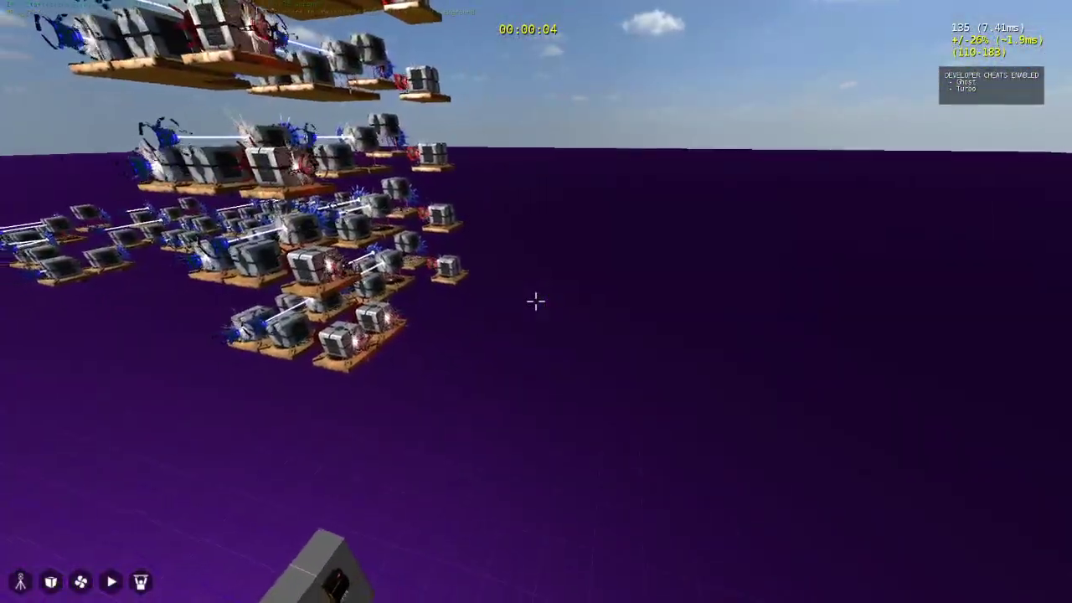
Disable the Turbo and Ghost cheats and go to the switch panel with the MSB to LSB and Load switches
key(t)
key(g)
key(s)
key(w)
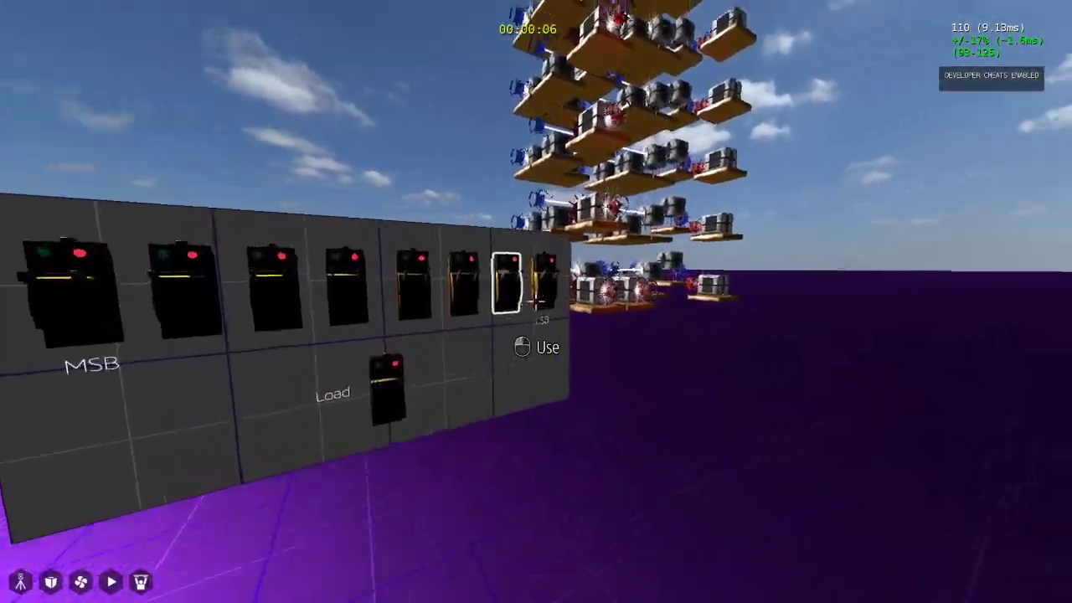
Examine the lowest layer of the register circuit, including its blue and red beams, fans and floating cubes
key(w)
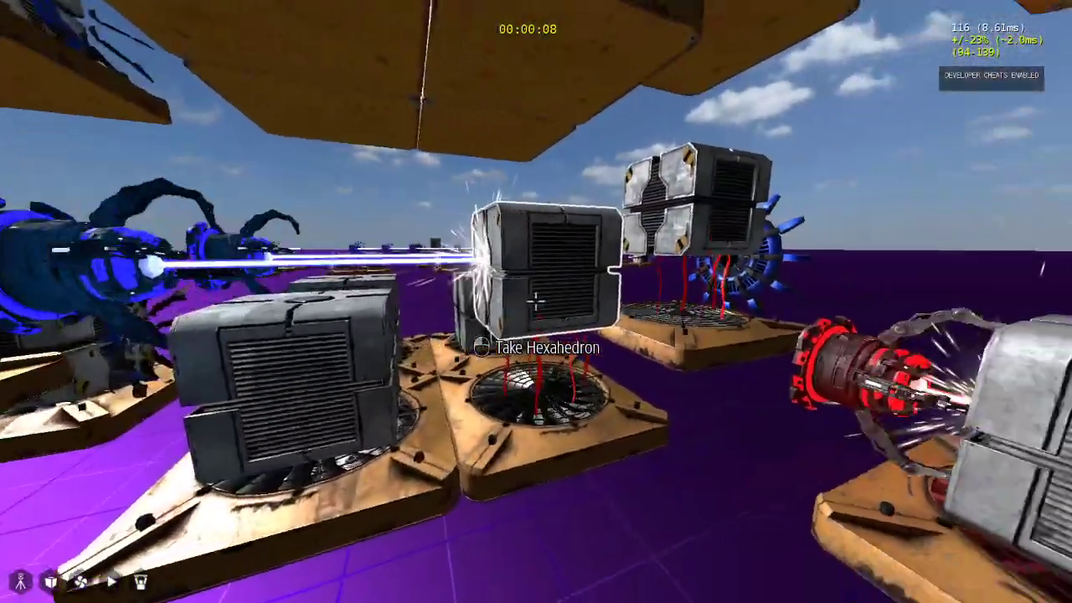
key(s)
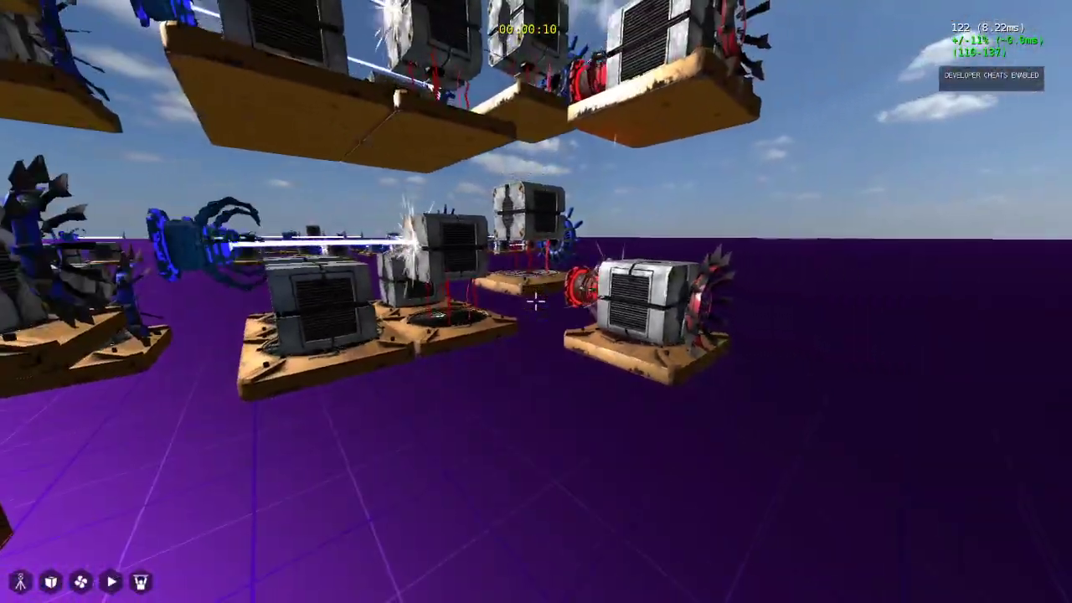
key(w)
key(s)
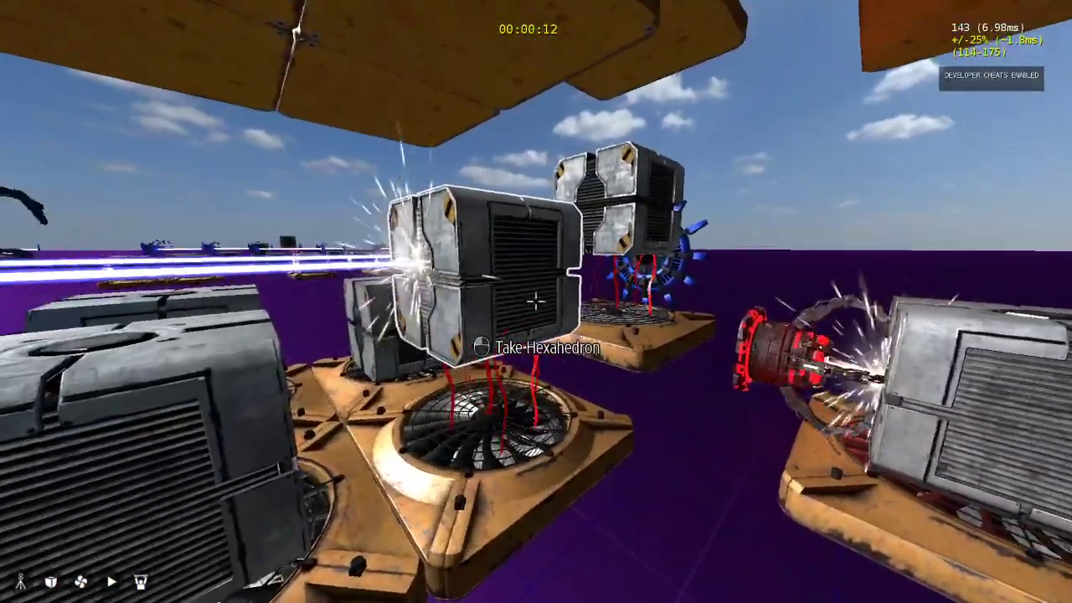
key(d)
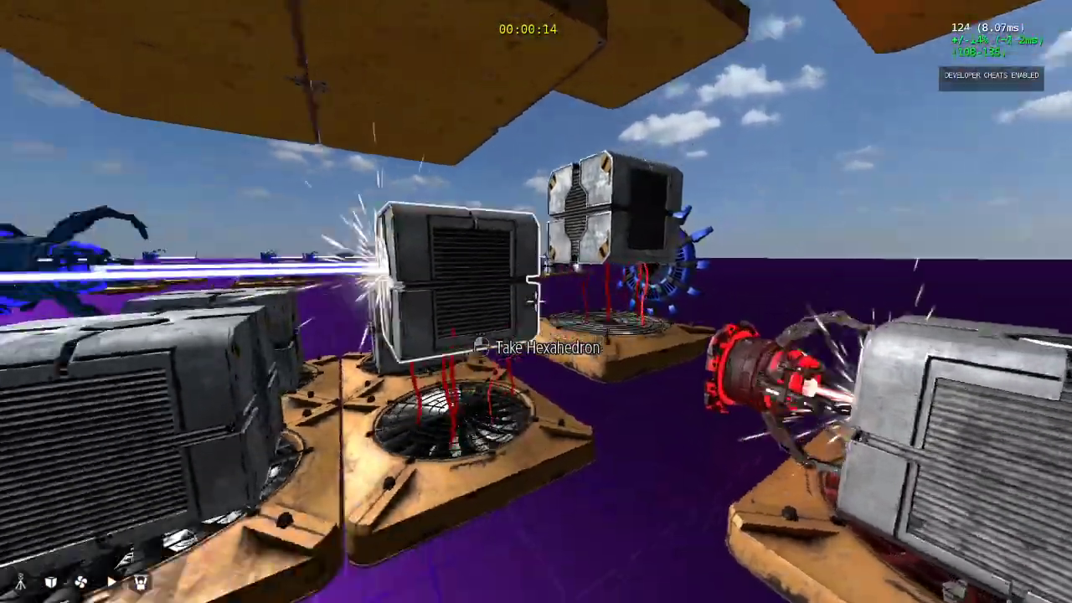
key(w)
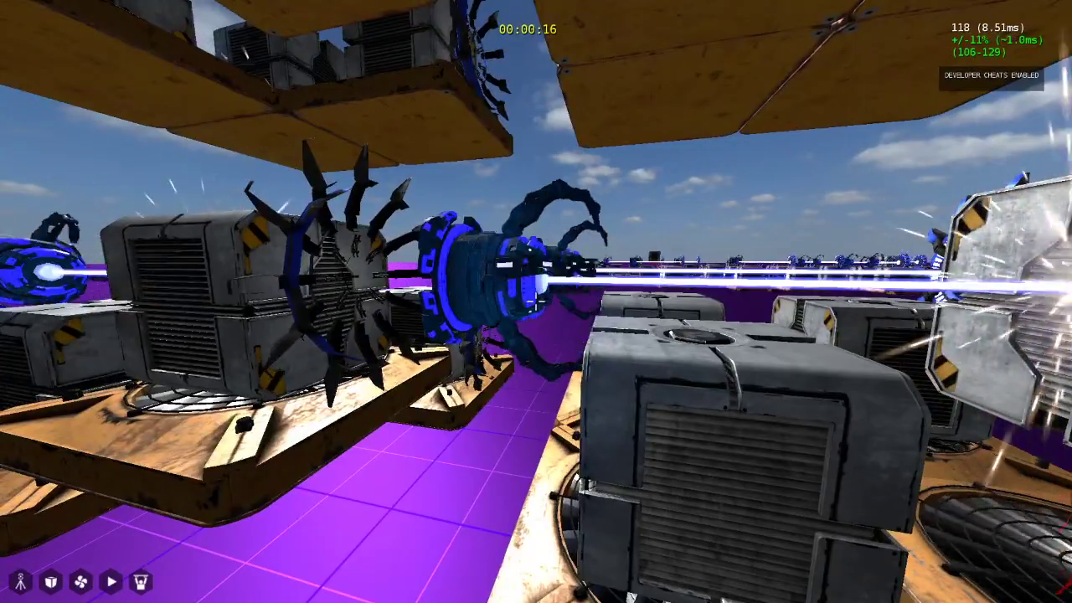
key(w)
key(s)
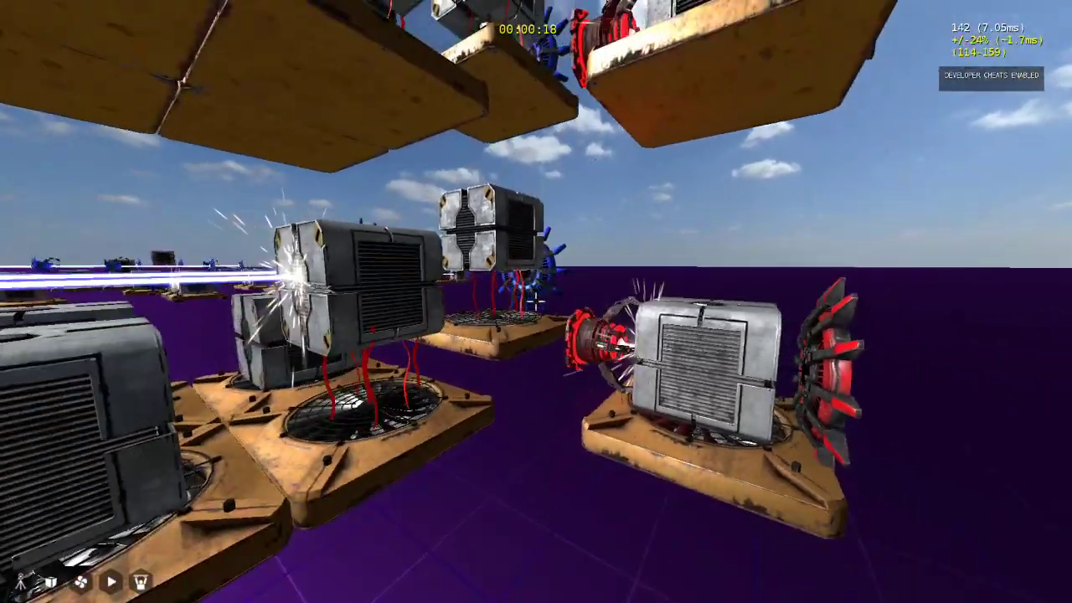
Examine the red emitters, receivers and fan-mounted cubes around the edge of the register circuit's lowest layer
key(s)
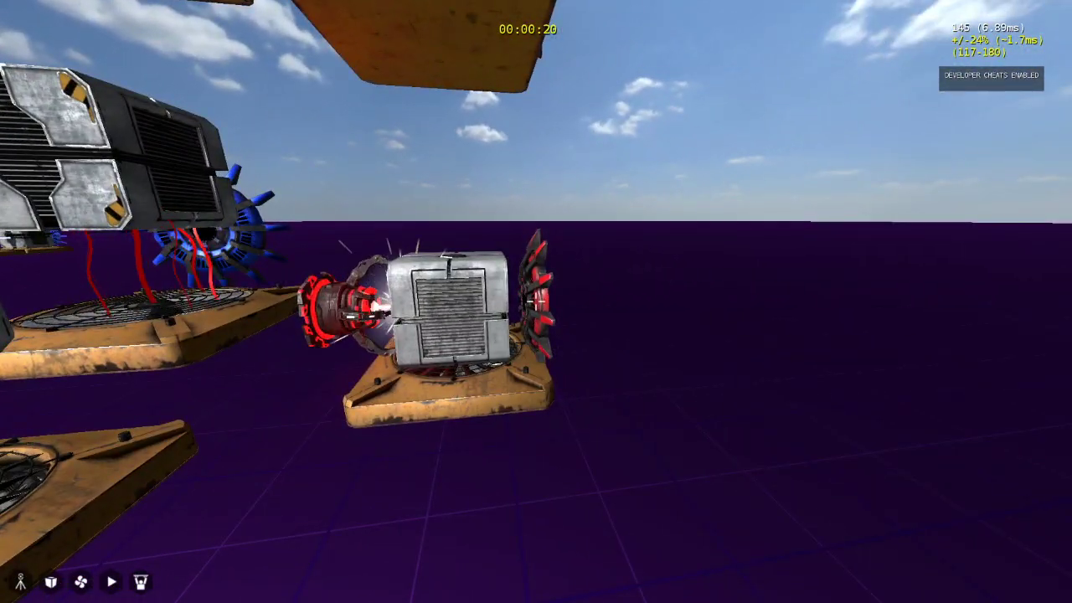
key(s)
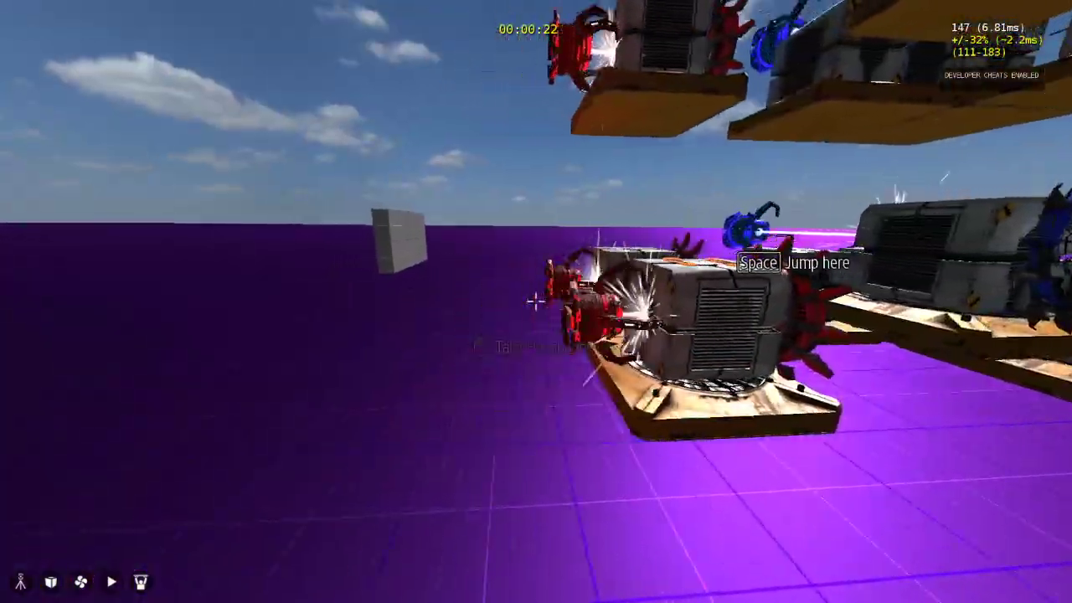
key(s)
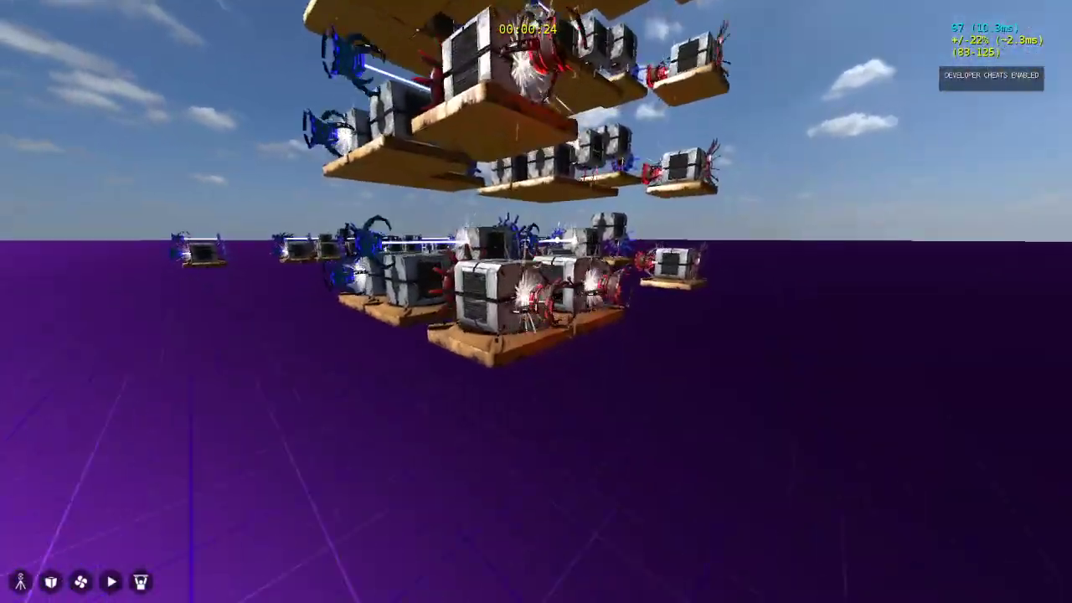
key(w)
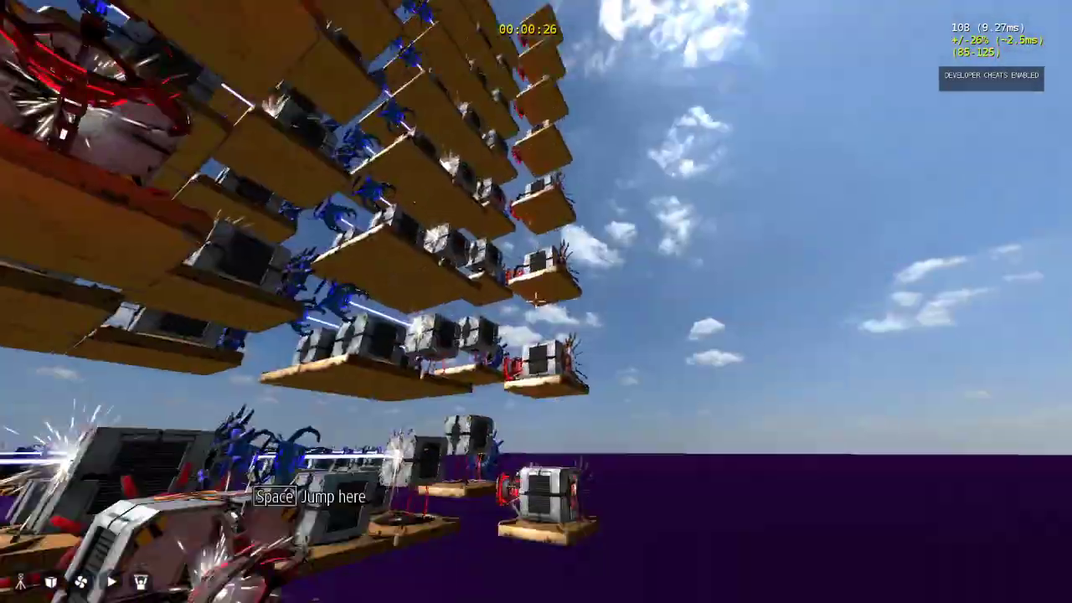
key(w)
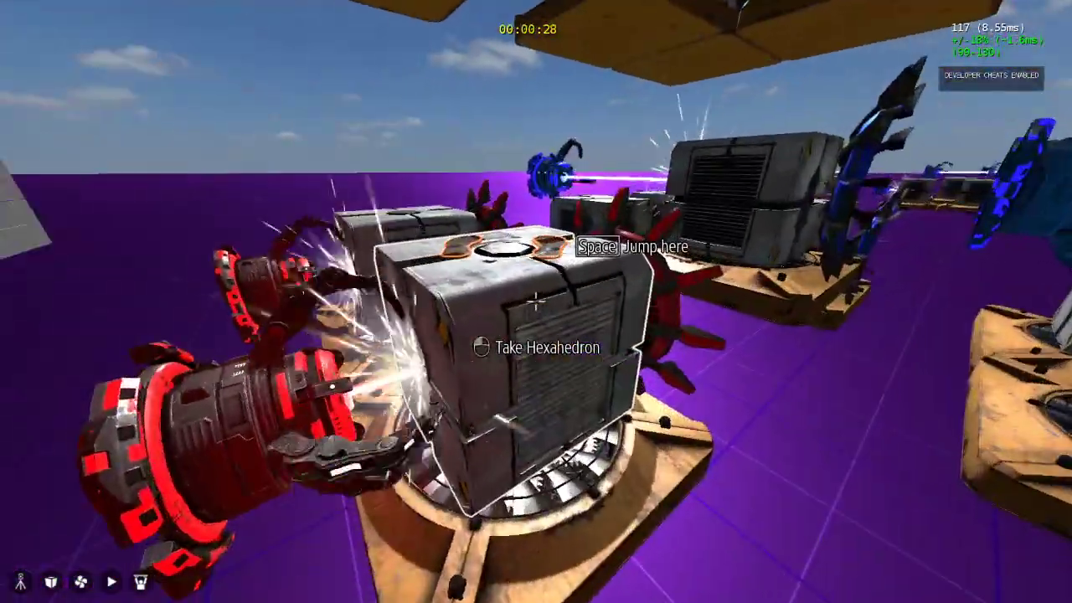
key(w)
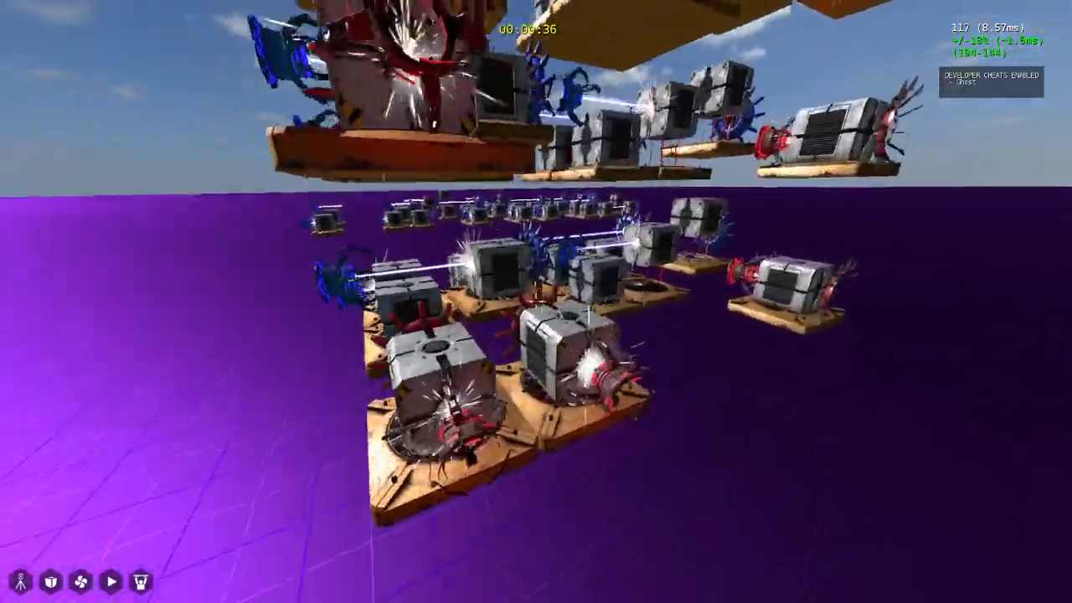
Return to the switch panel and turn on every second data switch, from the one beside the MSB through to the LSB
key(s)
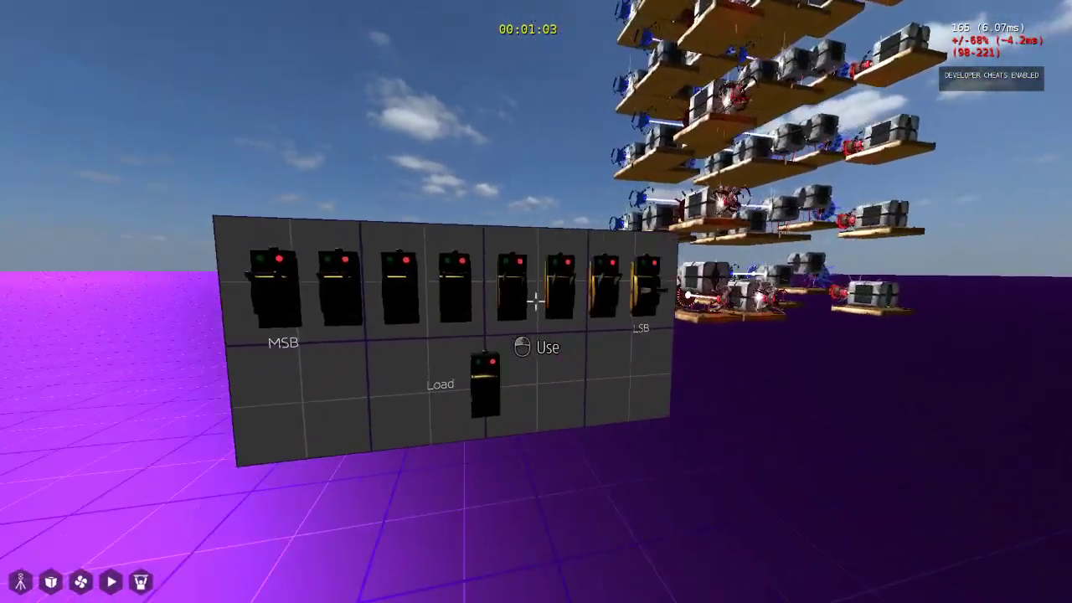
click(536, 301)
click(537, 302)
click(536, 302)
click(536, 302)
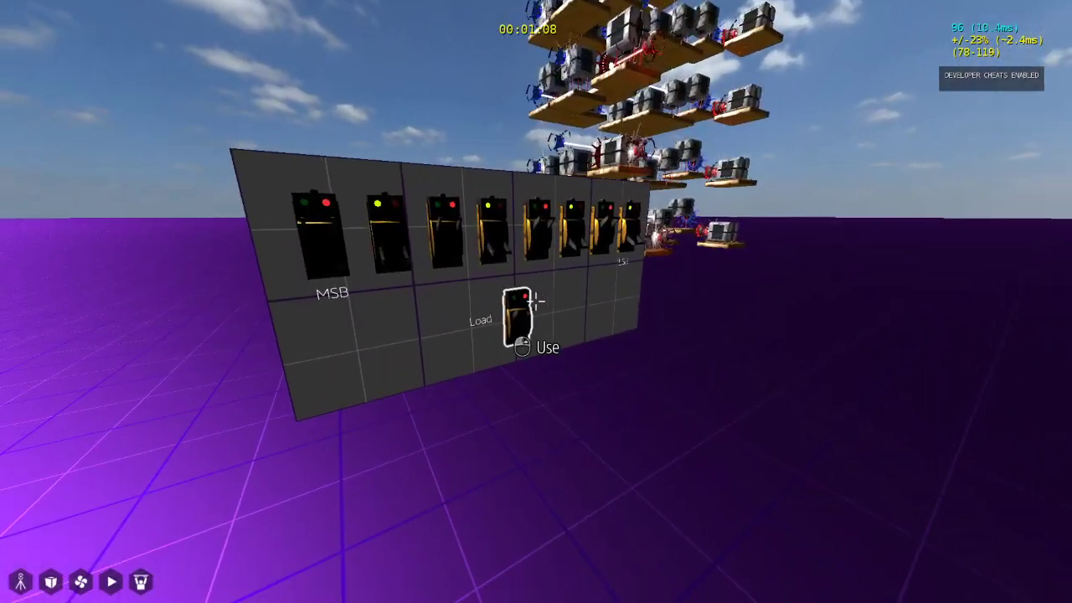
right_click(536, 301)
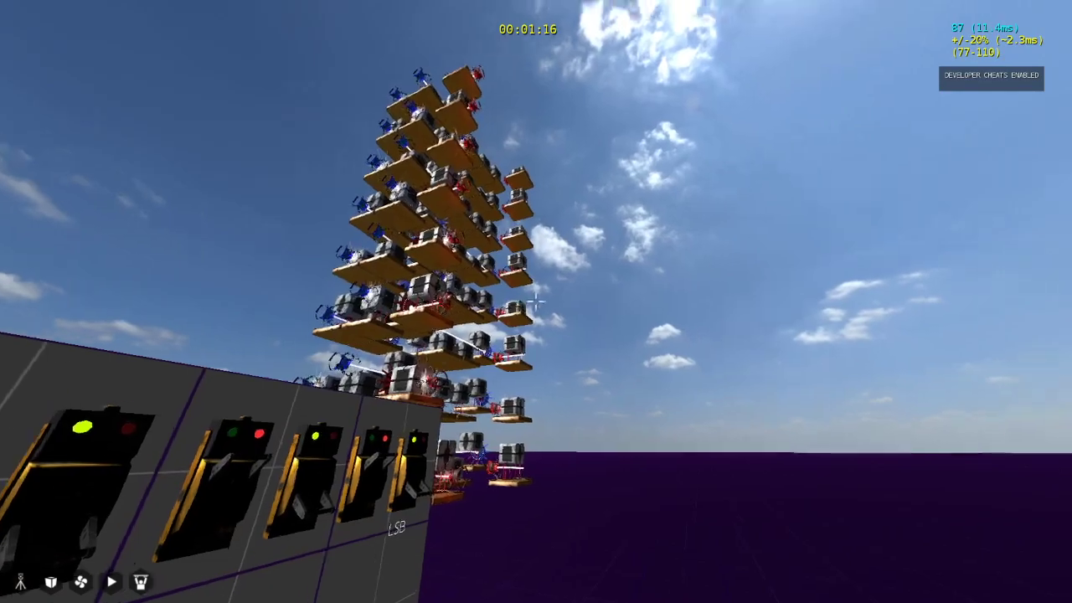
Enable the Ghost and Turbo cheats, view the whole circuit stack from the air, and return to the panel with both cheats off
key(g)
key(t)
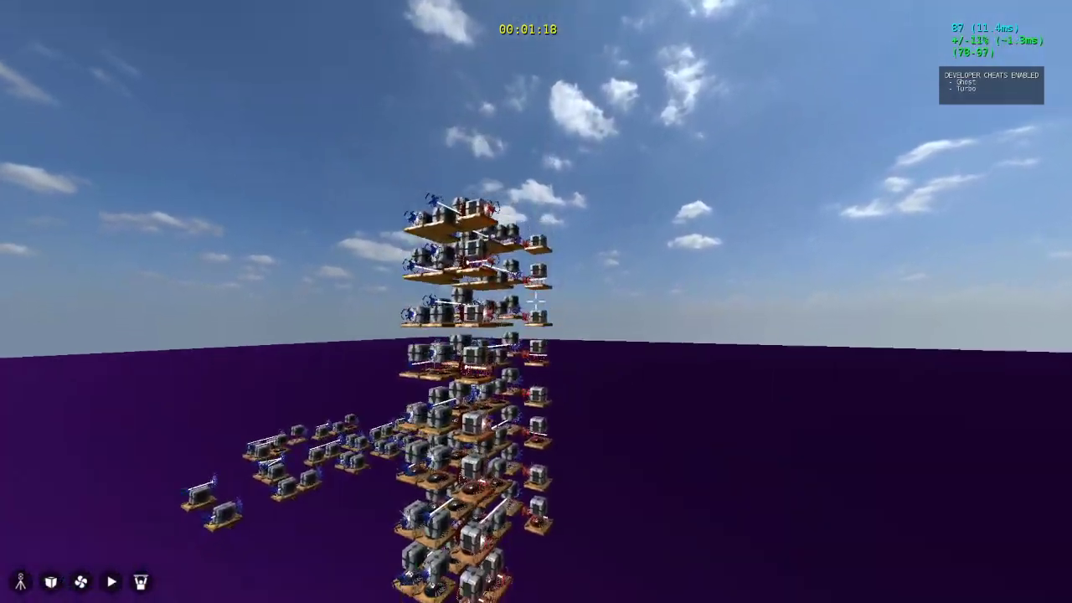
key(w)
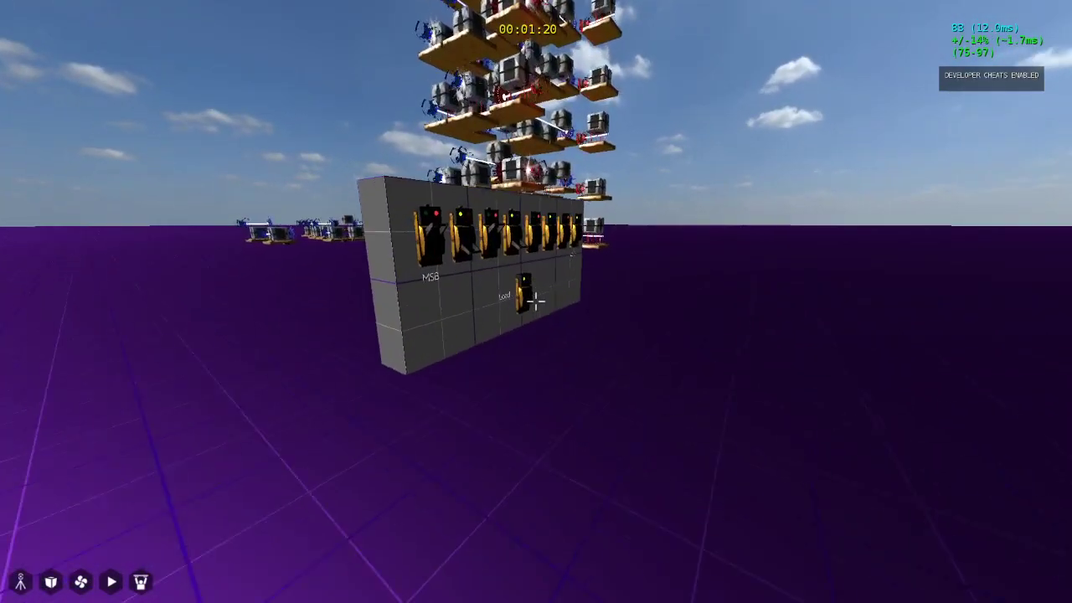
Turn off all the MSB to LSB data switches and turn on the Load switch
key(d)
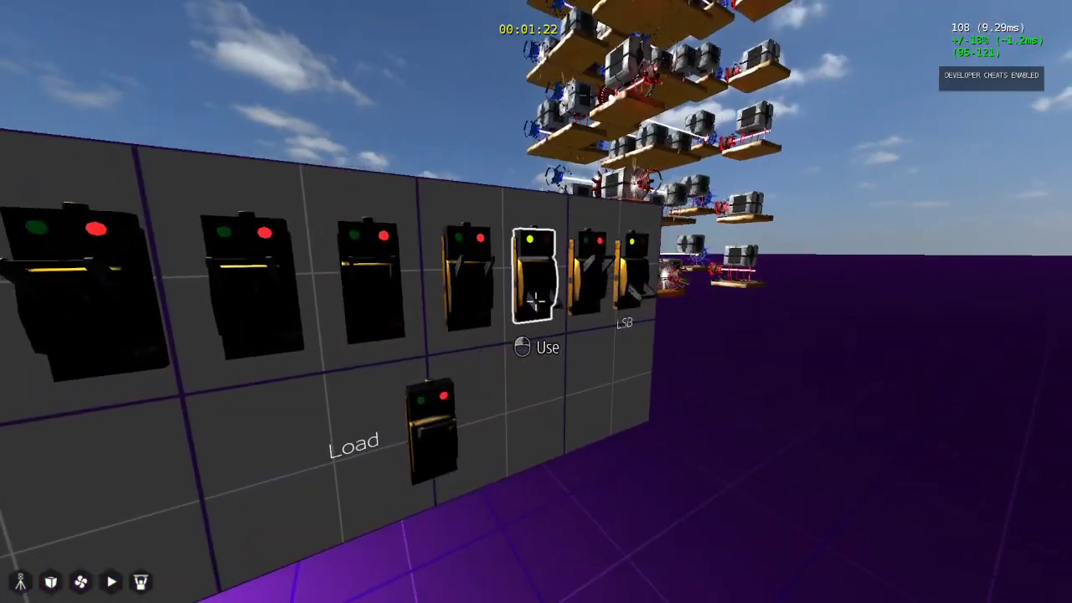
key(s)
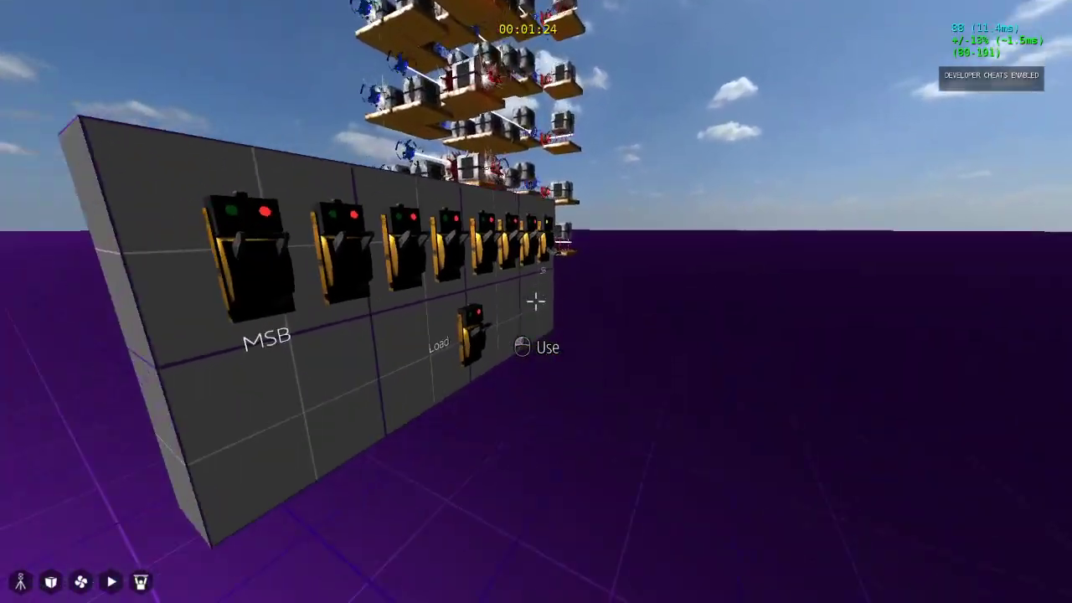
click(537, 301)
Go to the lowest layer of the register stack and examine the paired cubes on fans beneath the blue beams
key(w)
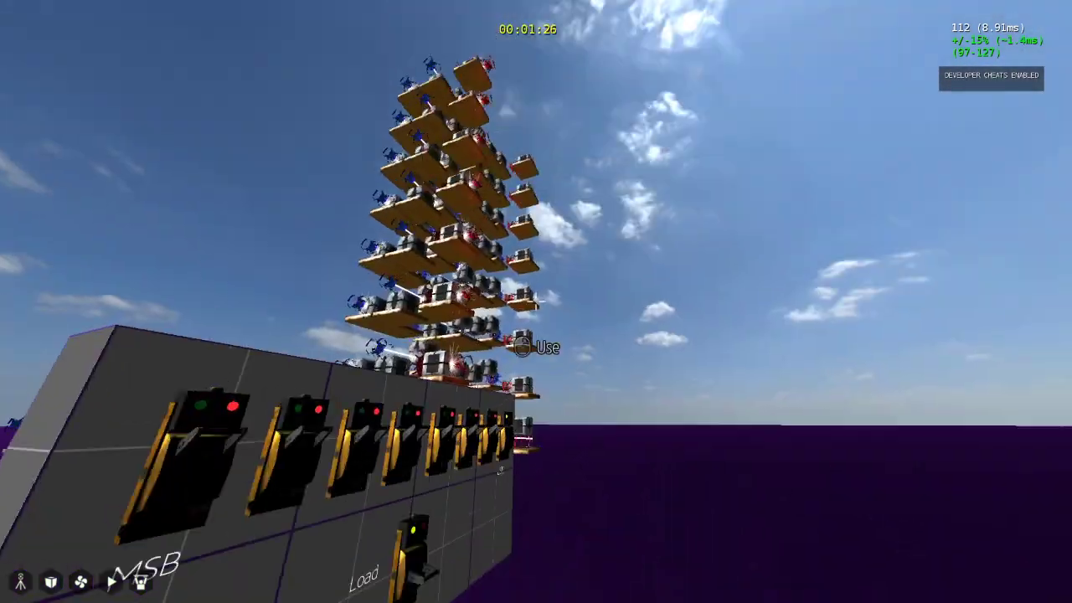
key(w)
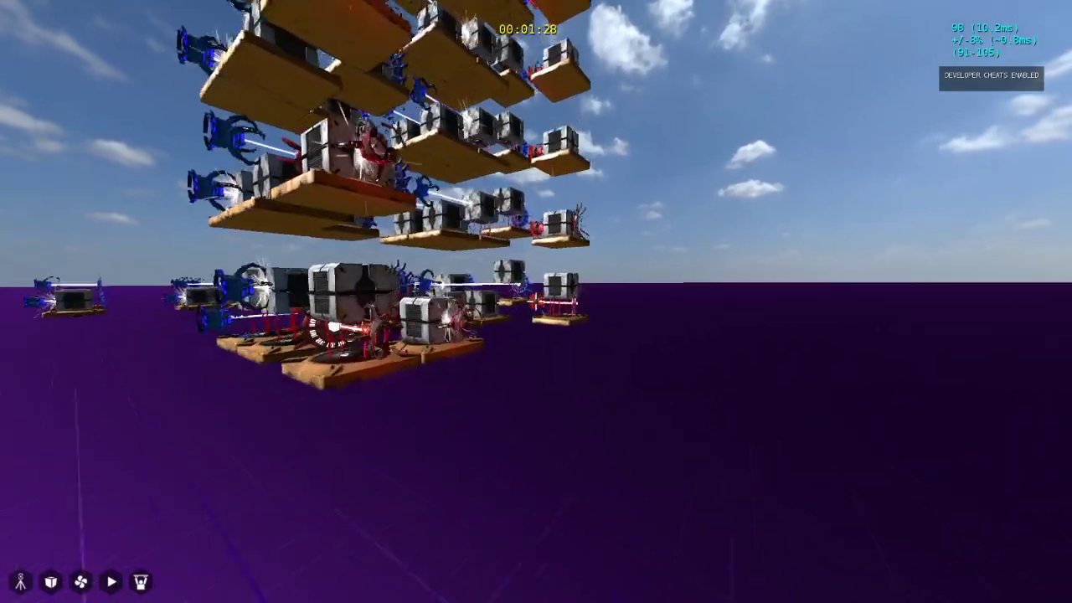
key(w)
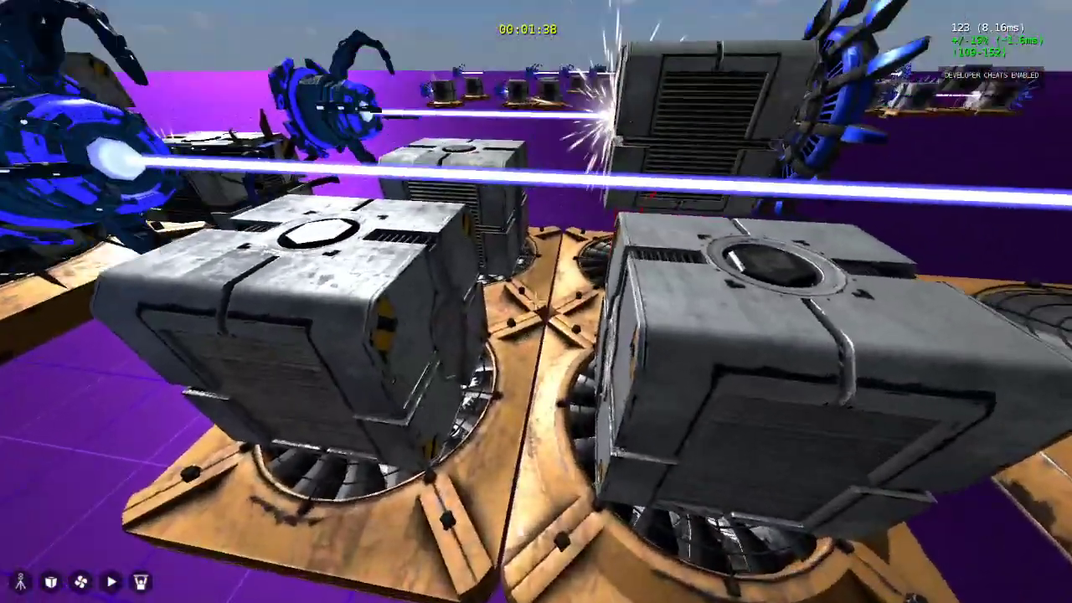
key(d)
key(a)
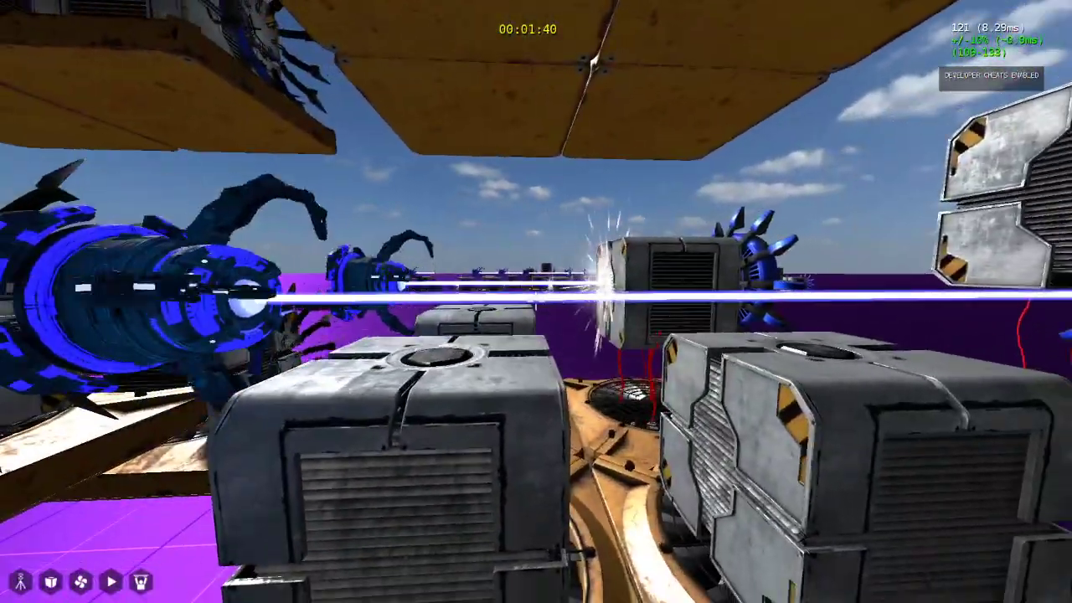
key(a)
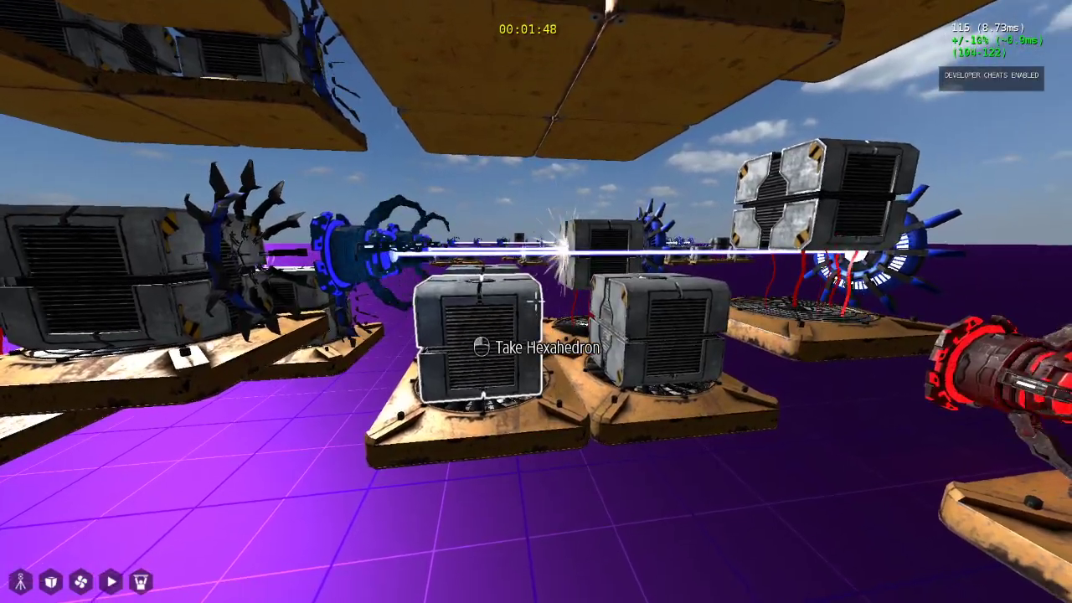
Examine the raised cube in front of the blue receiver and the red emitter beside it on the lowest layer
key(w)
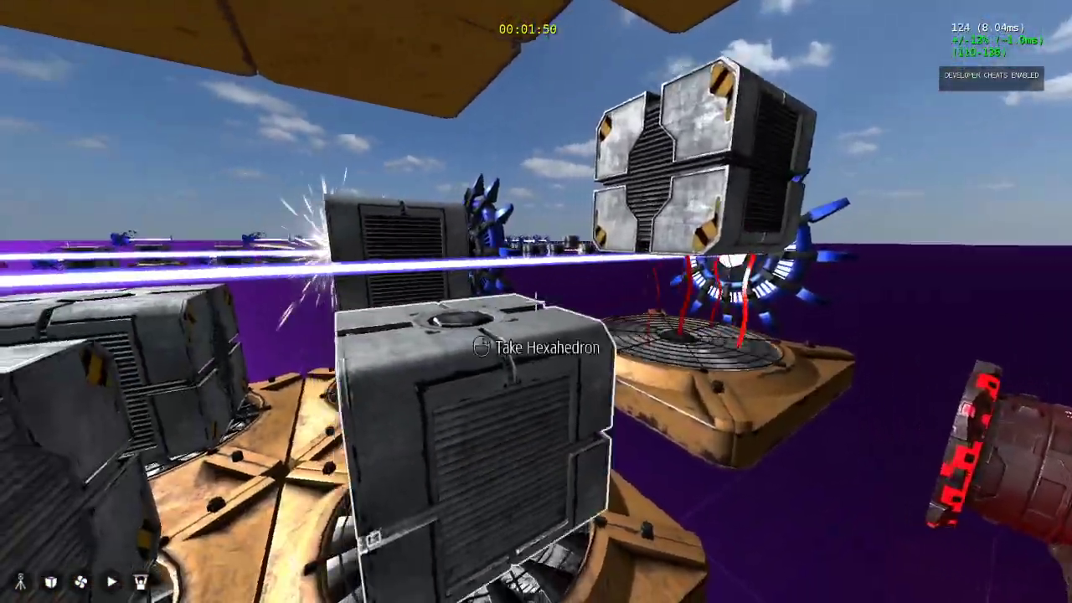
key(s)
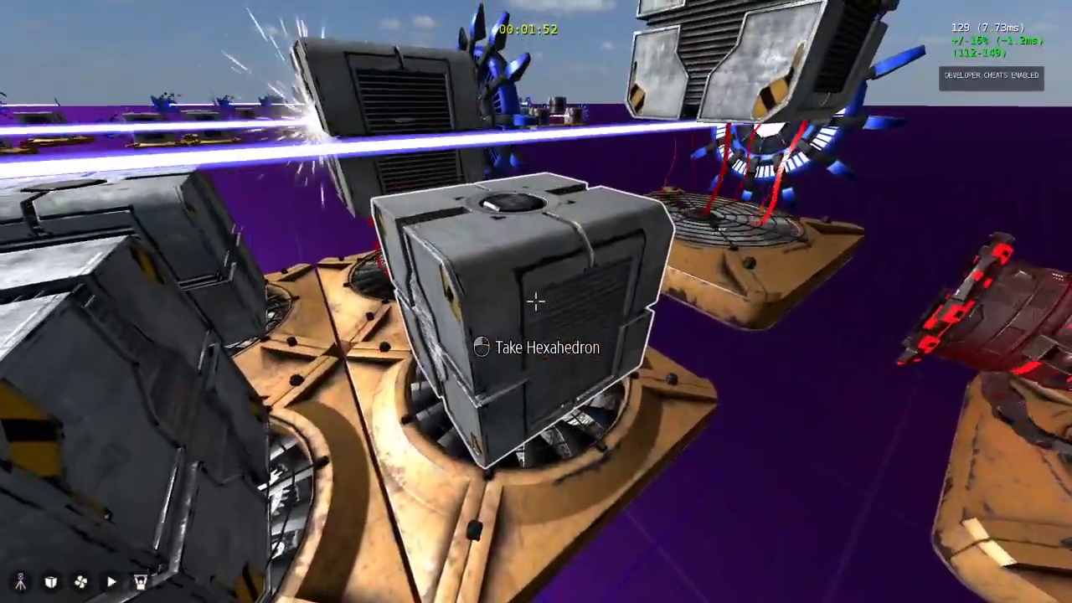
key(s)
key(w)
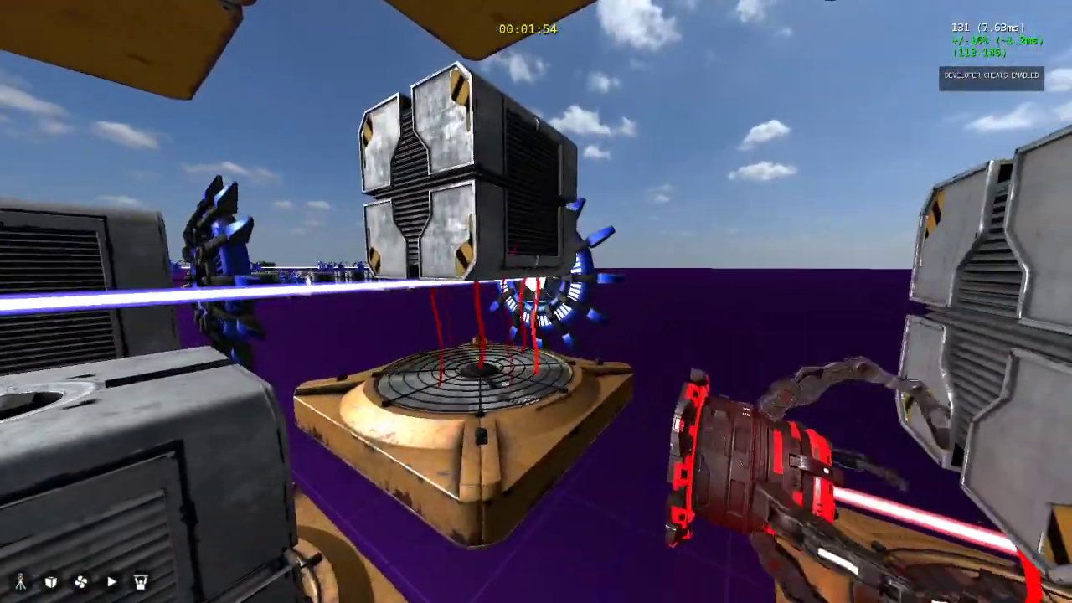
key(s)
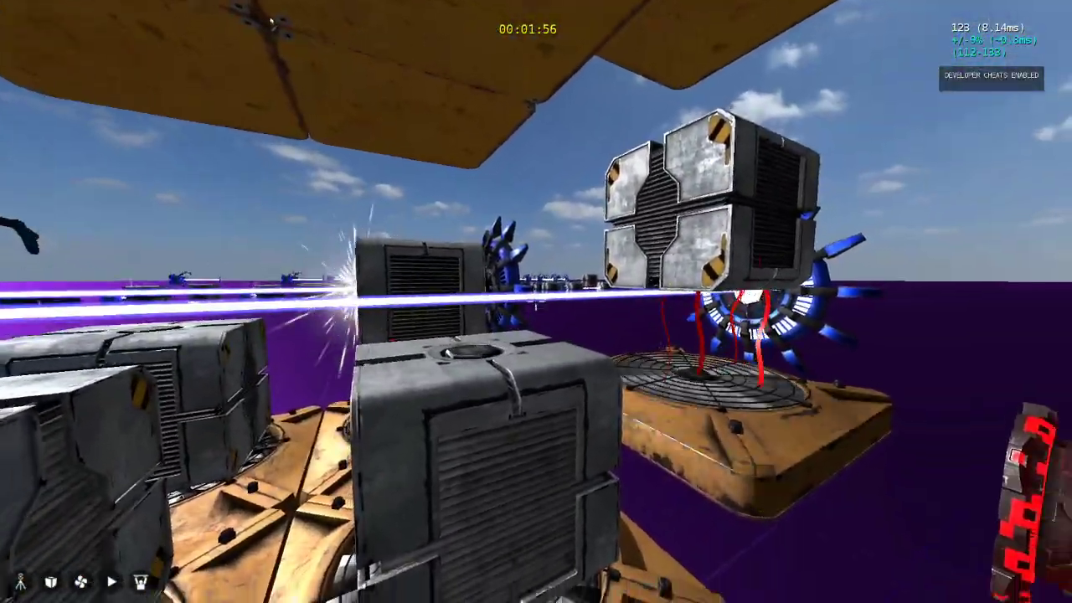
key(s)
key(a)
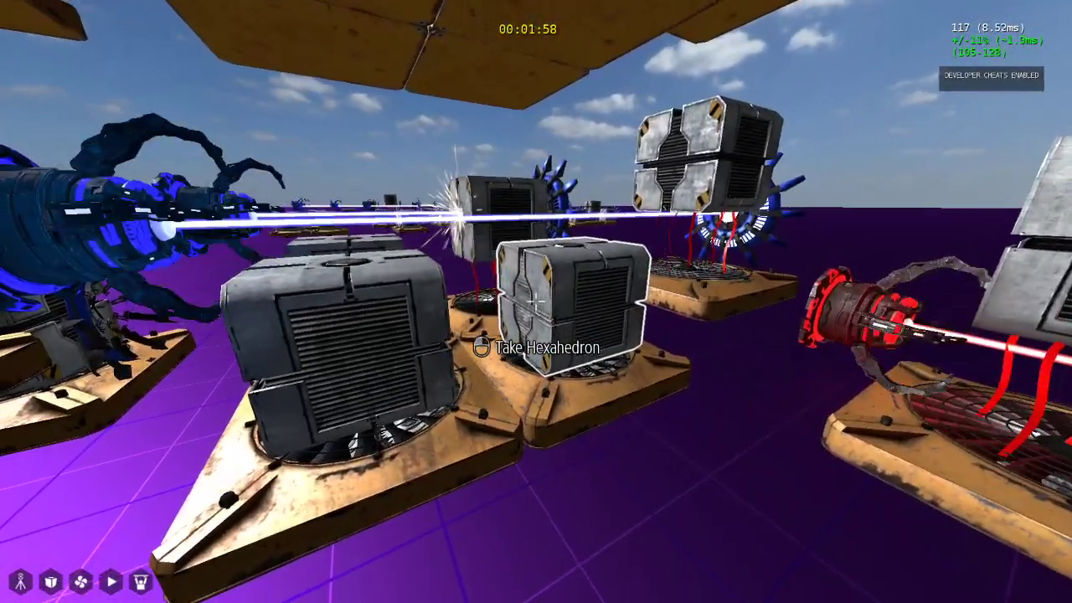
Inspect the two blue emitters and how their beams pass over the lowered cubes, from beside and above
key(w)
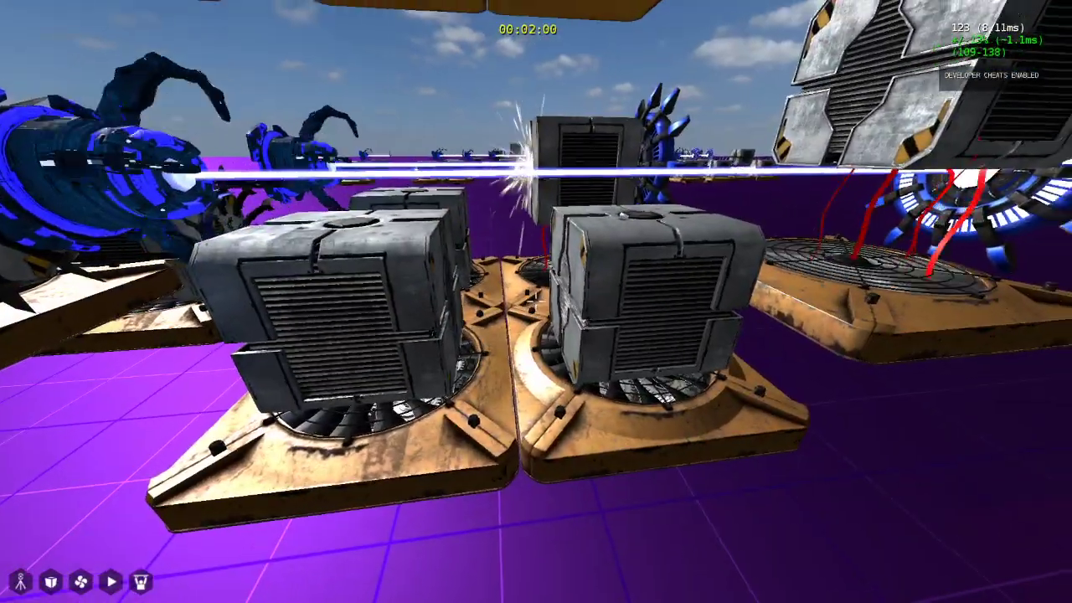
key(a)
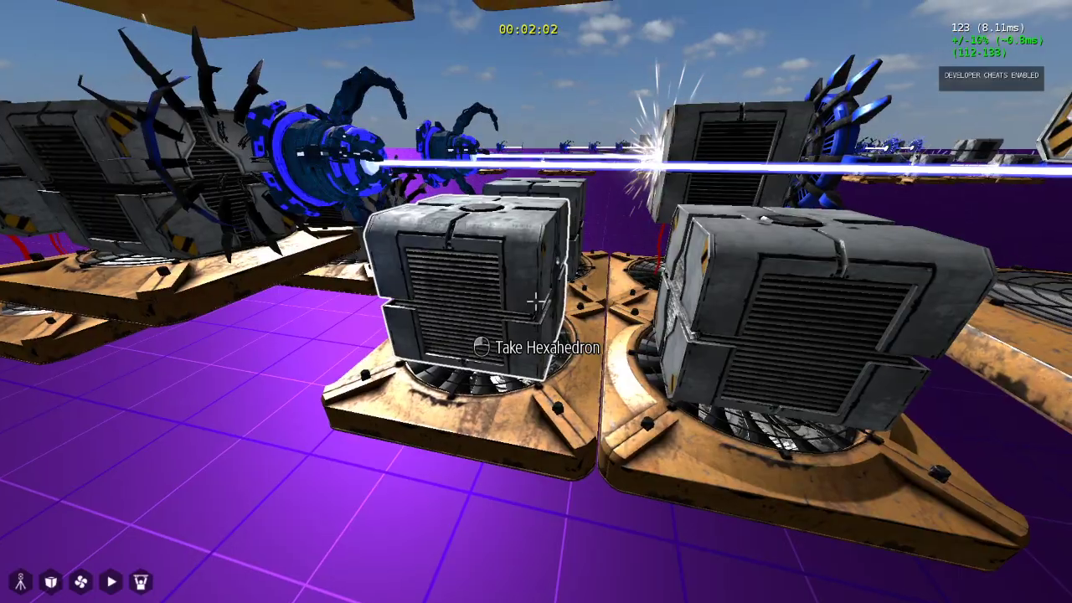
key(w)
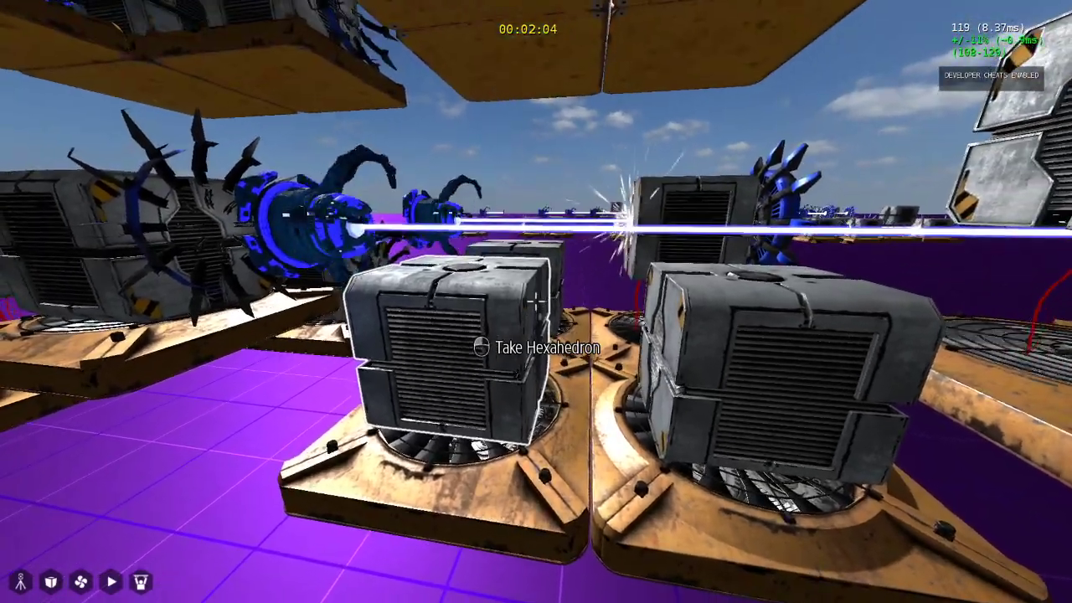
key(a)
key(d)
key(space)
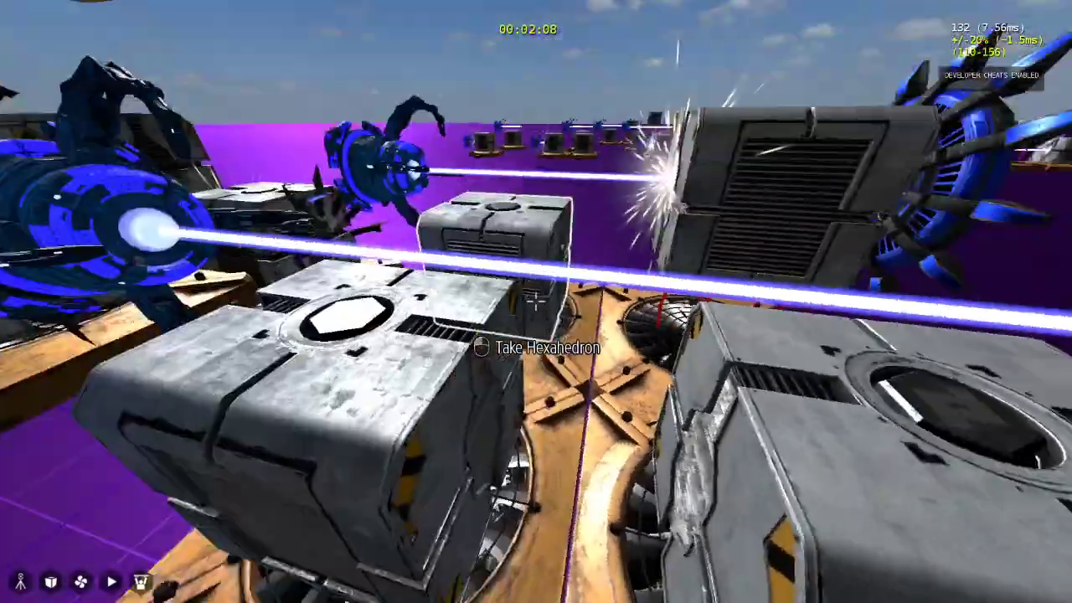
End the play test and open the Full.wld level from the Content/Talos/Levels/PC folder
key(Escape)
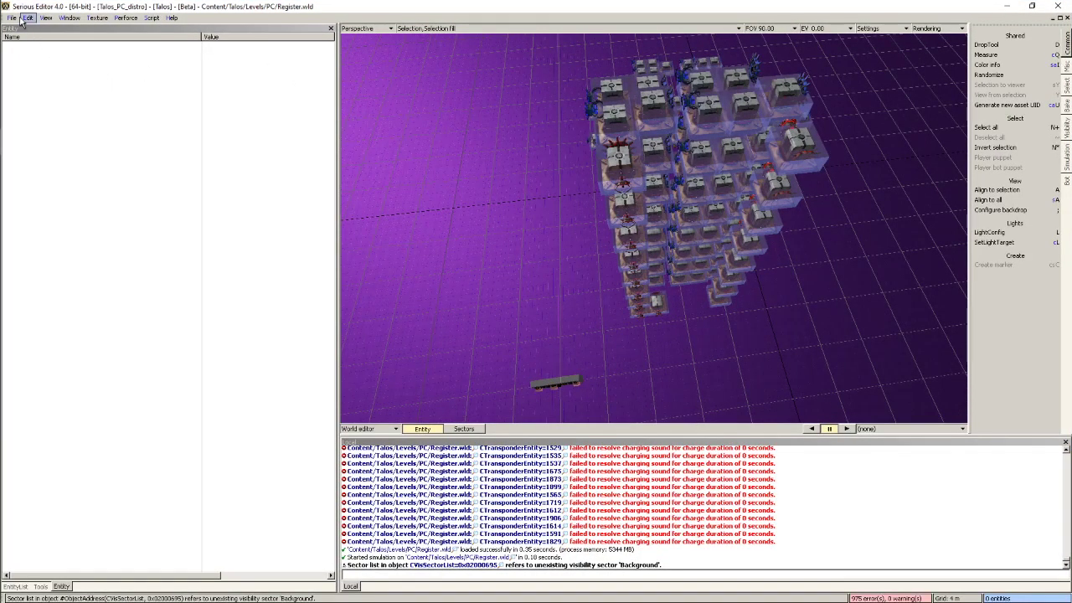
click(13, 18)
mouse_move(67, 38)
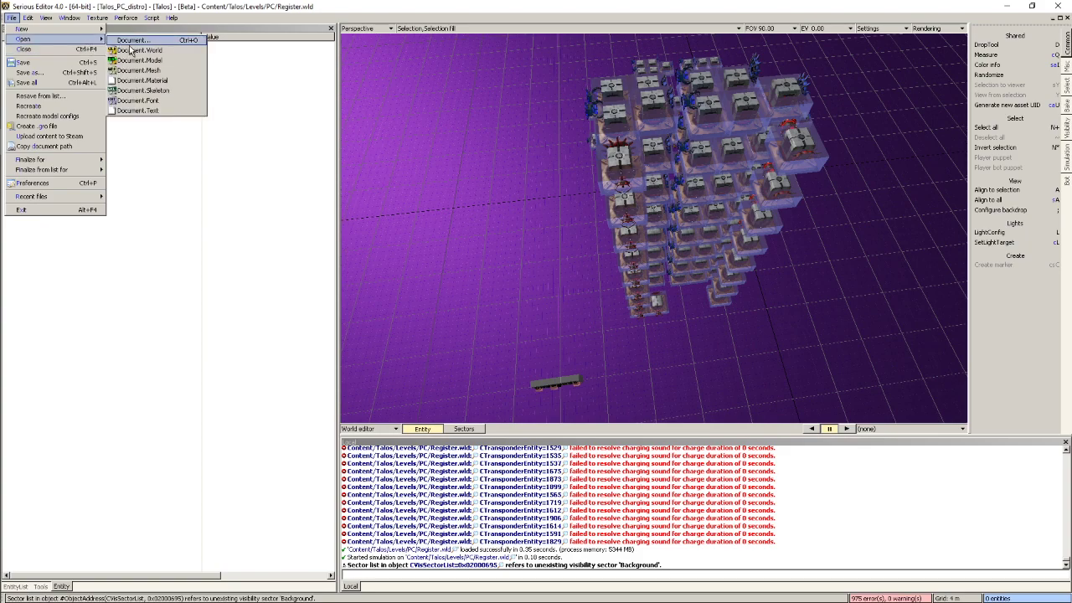
click(134, 50)
double_click(433, 328)
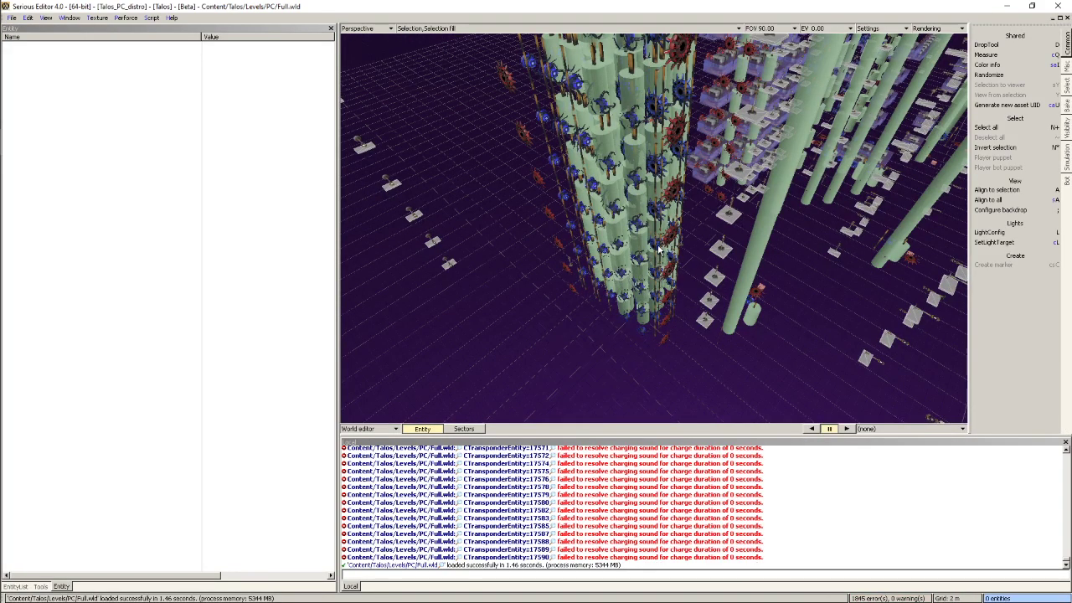
Look over the circuit towers of the Full level and select a red receiver in the stacked cube column
middle_drag(654, 227, 570, 185)
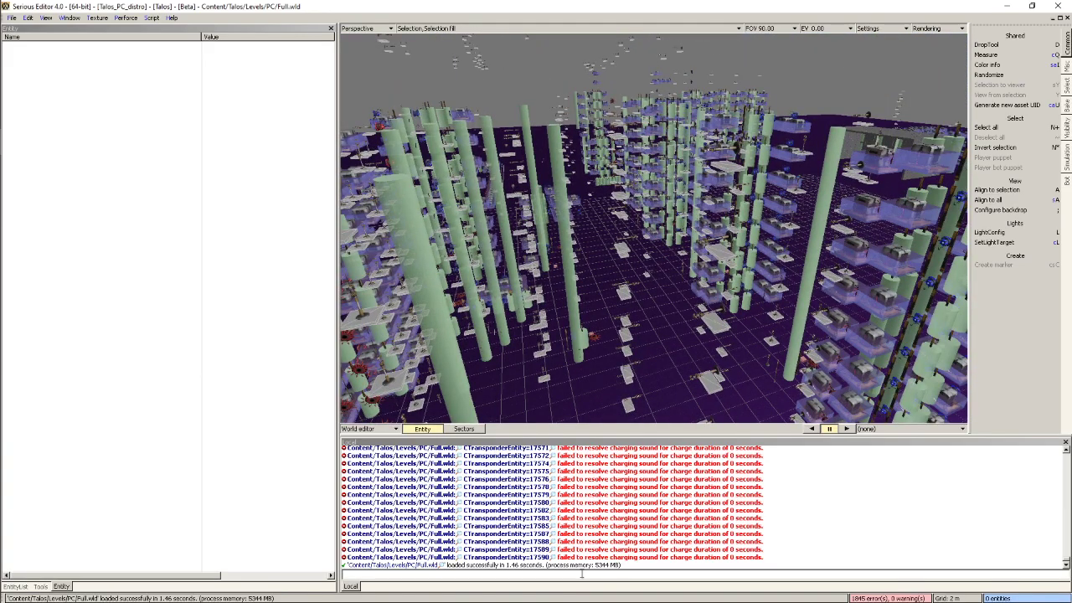
middle_drag(688, 337, 771, 310)
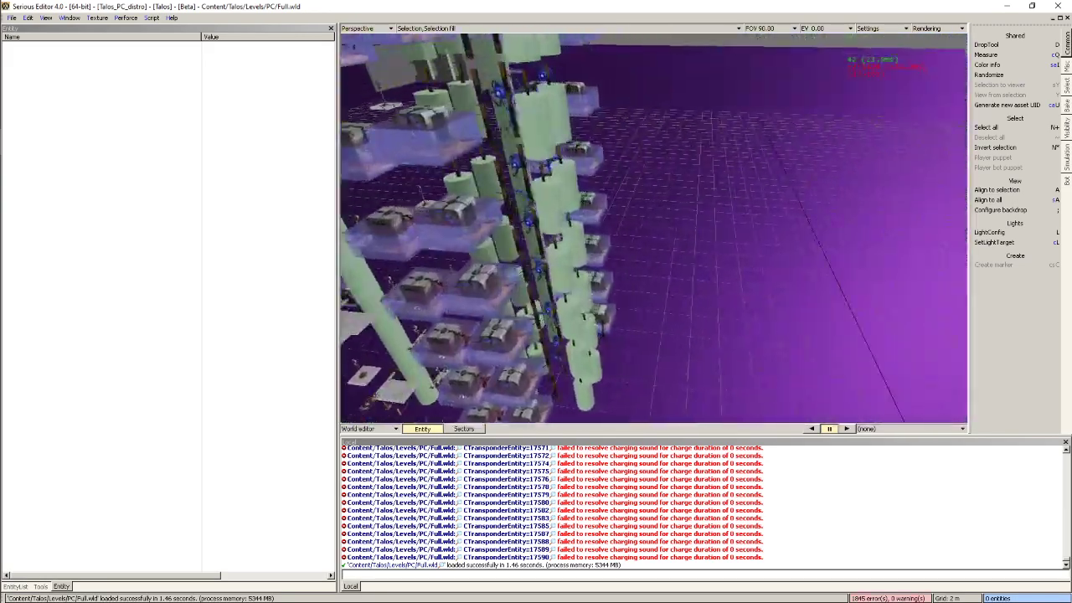
middle_drag(653, 228, 603, 277)
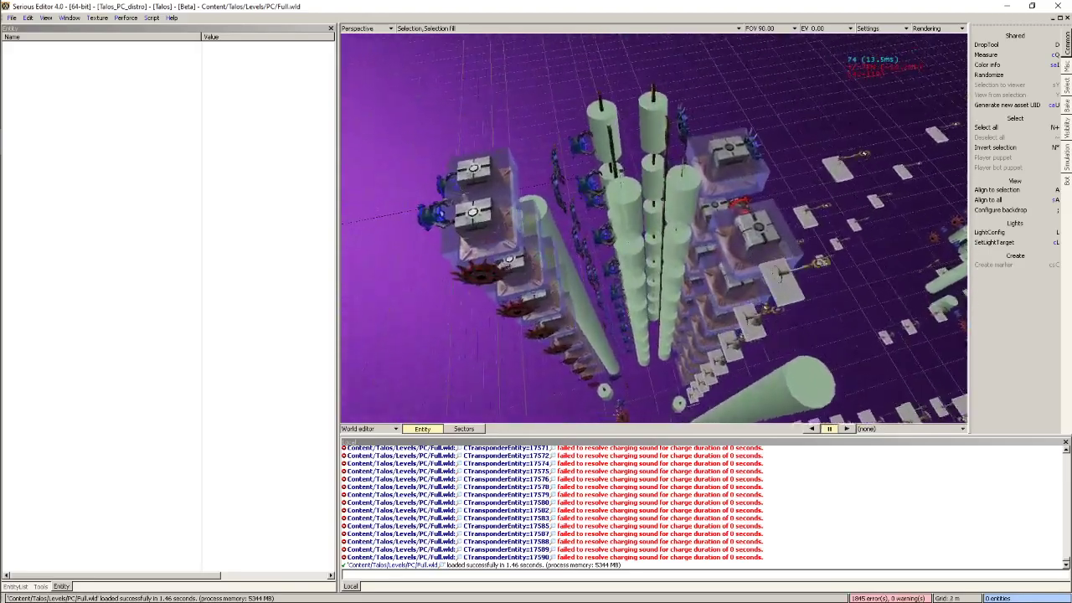
right_drag(645, 294, 662, 277)
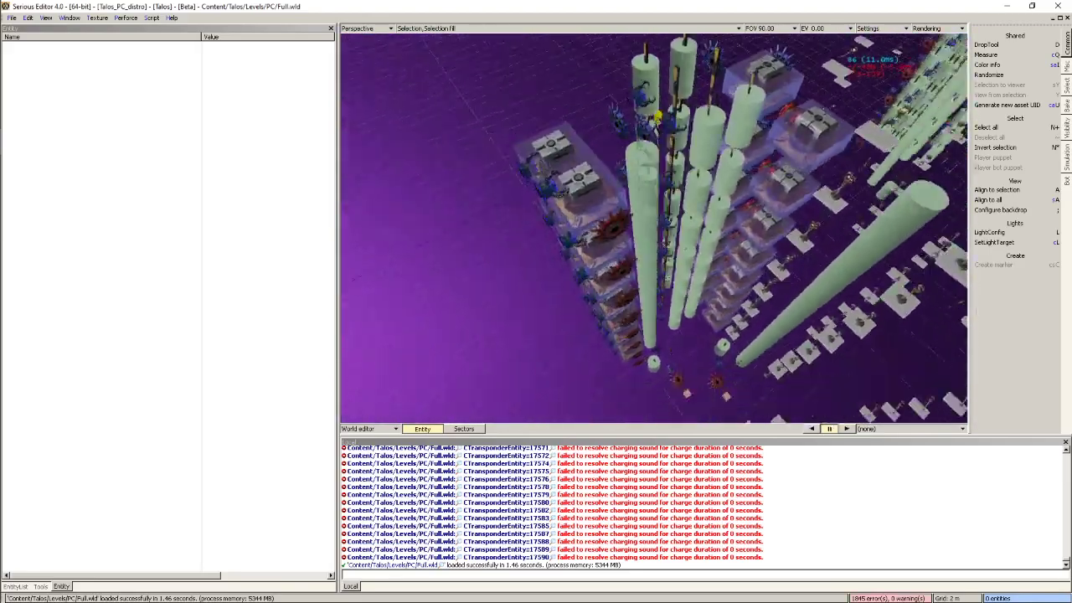
middle_drag(660, 291, 662, 293)
click(613, 229)
click(614, 211)
middle_drag(613, 213, 614, 212)
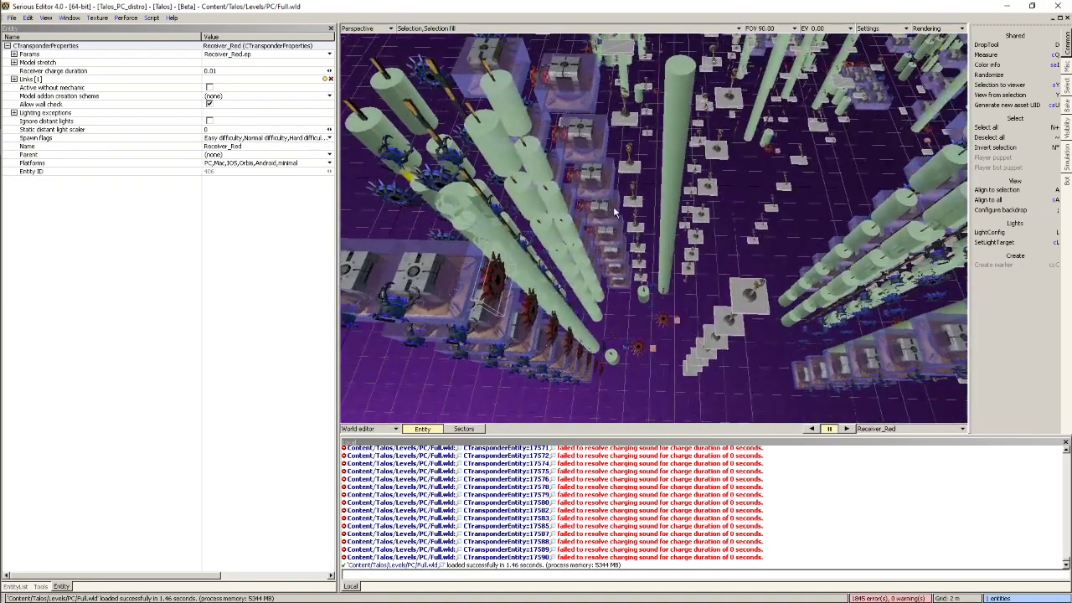
Inspect the properties of a cube and of the plasma walls among the stacked columns of the Full level
click(748, 301)
right_drag(748, 301, 690, 198)
click(749, 291)
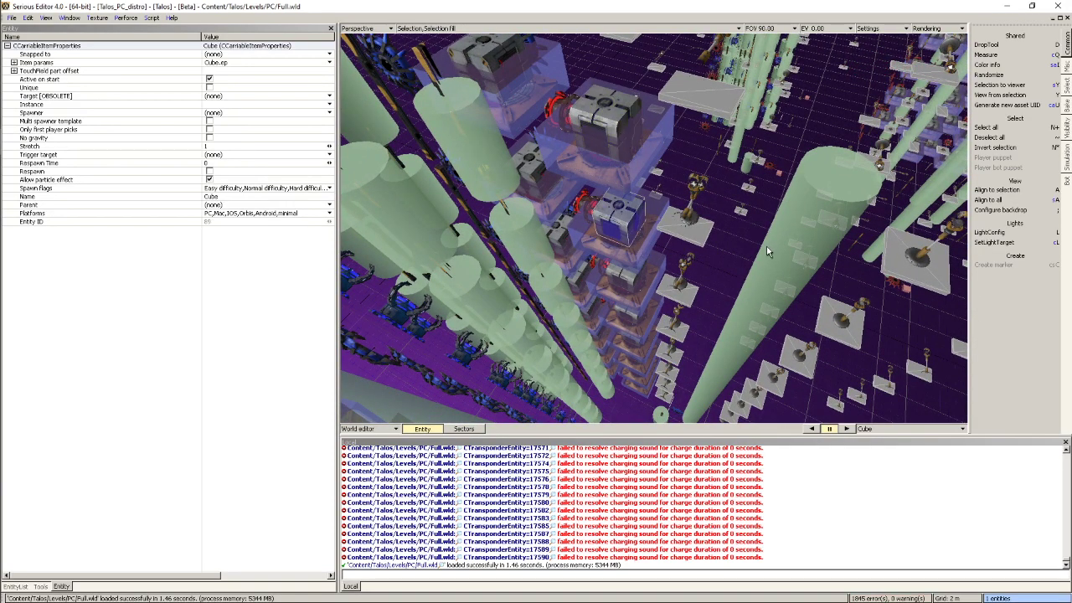
click(686, 187)
click(792, 193)
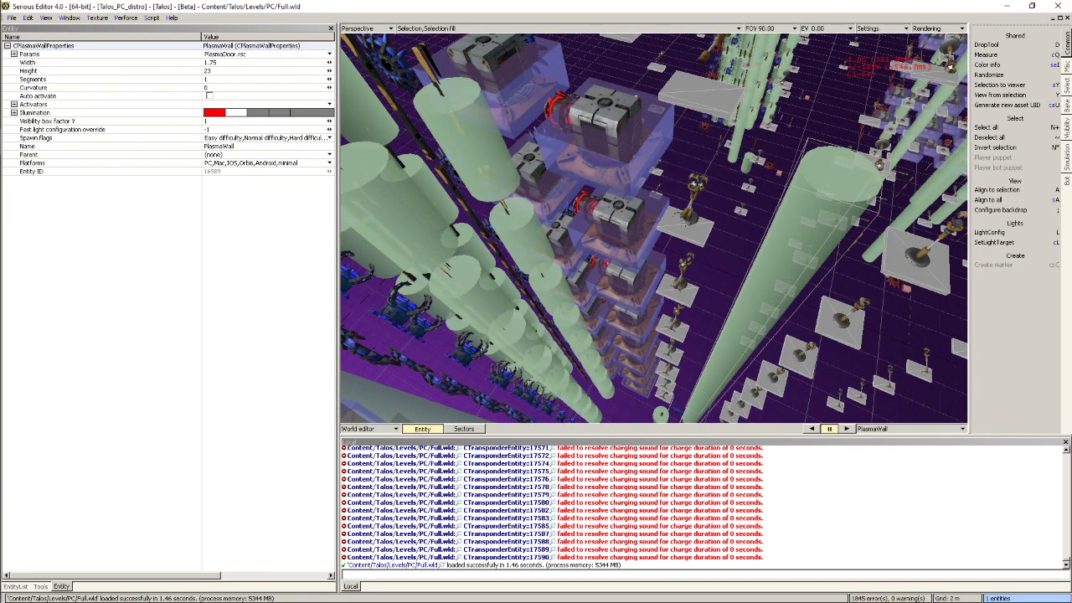
right_drag(792, 194, 790, 132)
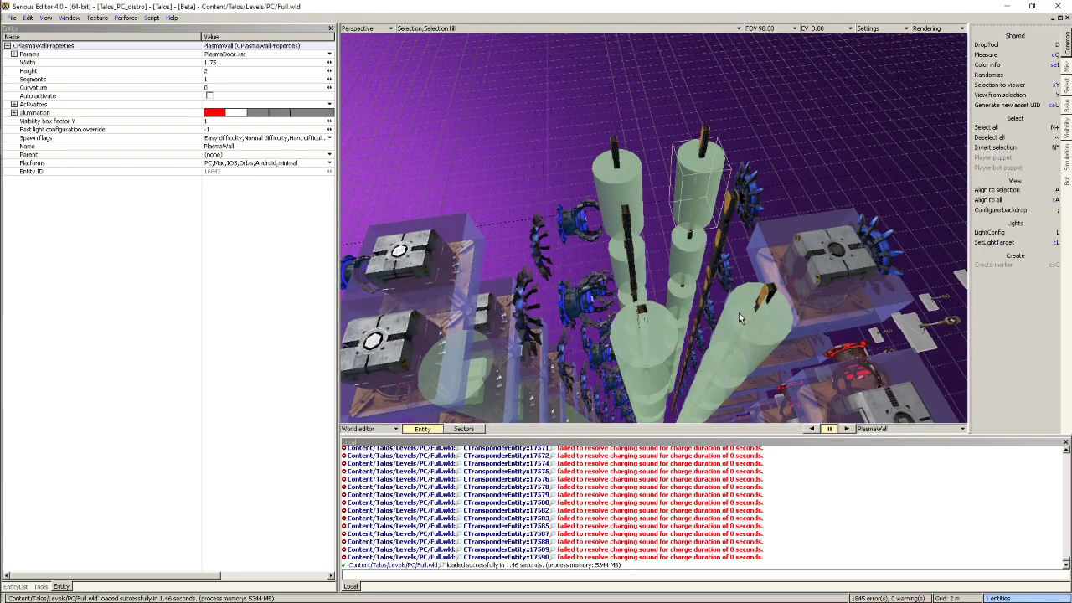
Switch to the Register.wld level, maximize its view and turn on the rendering of targets
click(1060, 19)
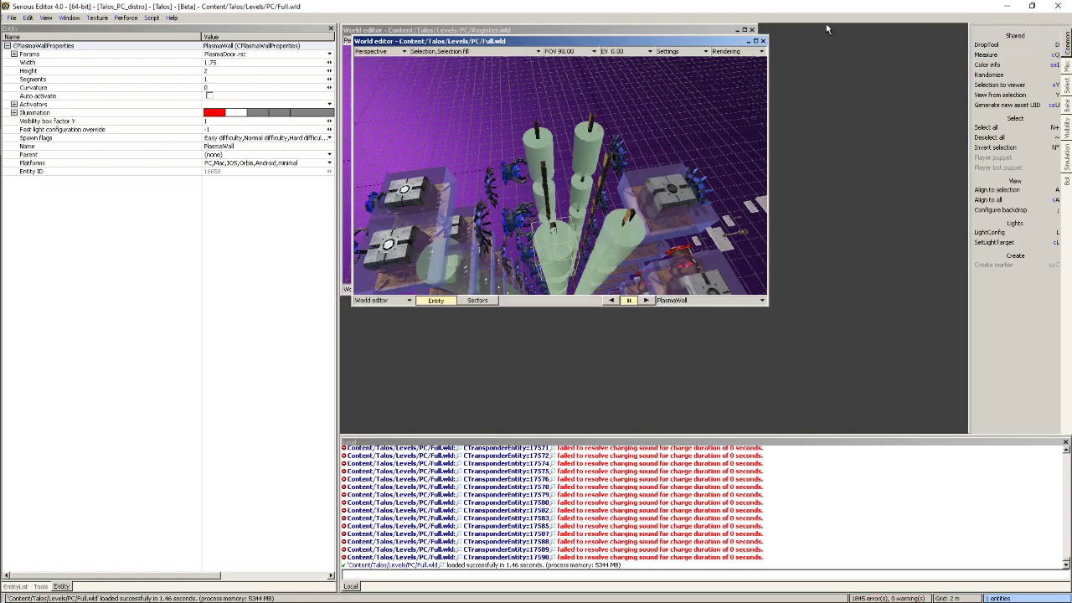
click(746, 32)
click(744, 31)
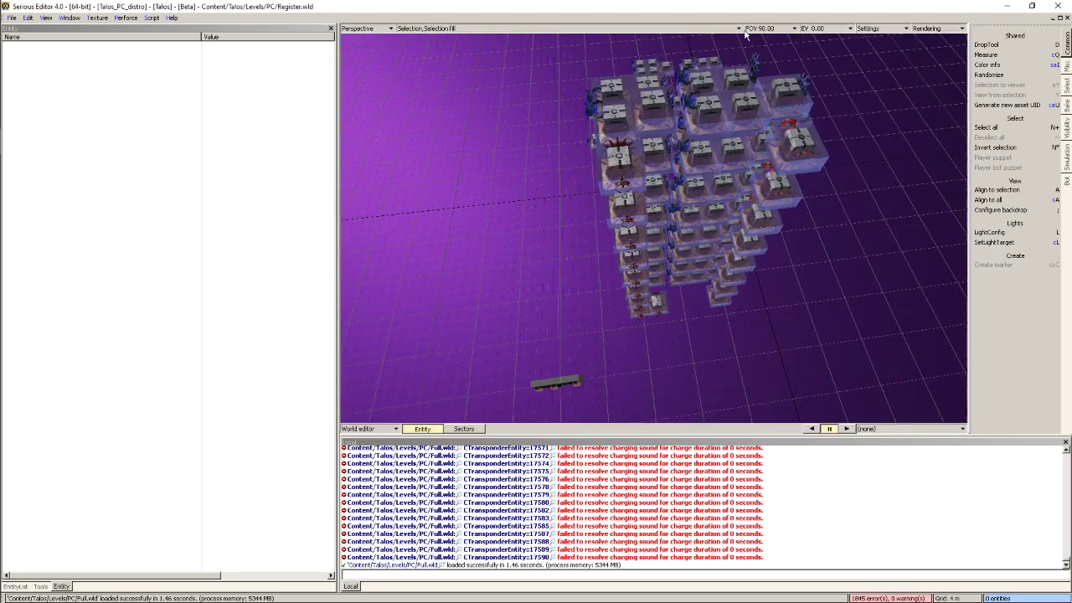
click(930, 28)
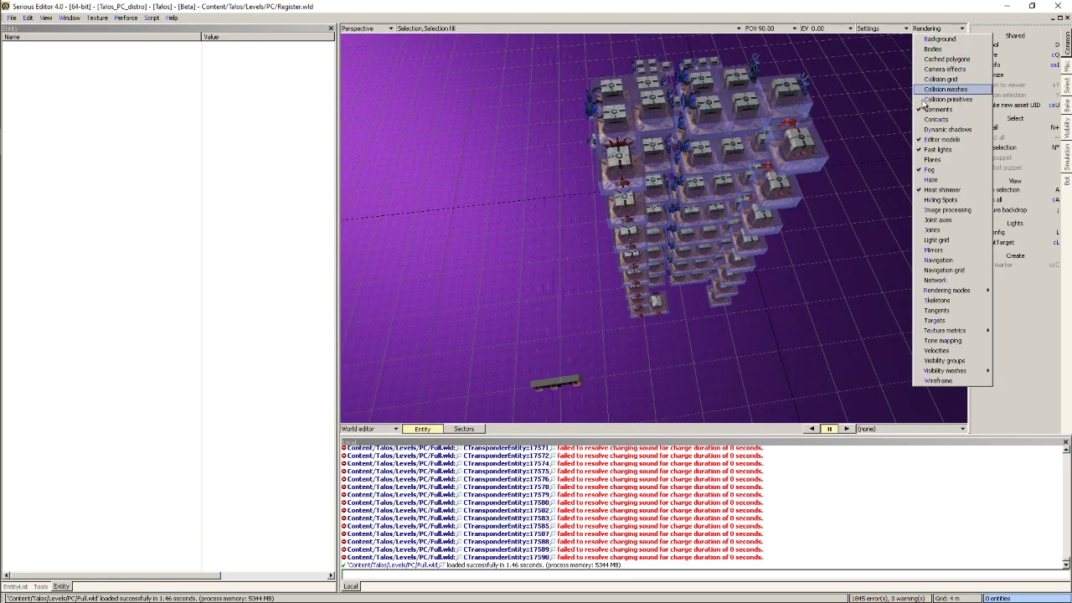
click(935, 320)
Inspect a fan, the cube above it and the adjacent blue receiver on the register's top layer
middle_drag(654, 228, 587, 226)
click(633, 268)
click(628, 206)
right_drag(611, 201, 647, 200)
click(647, 197)
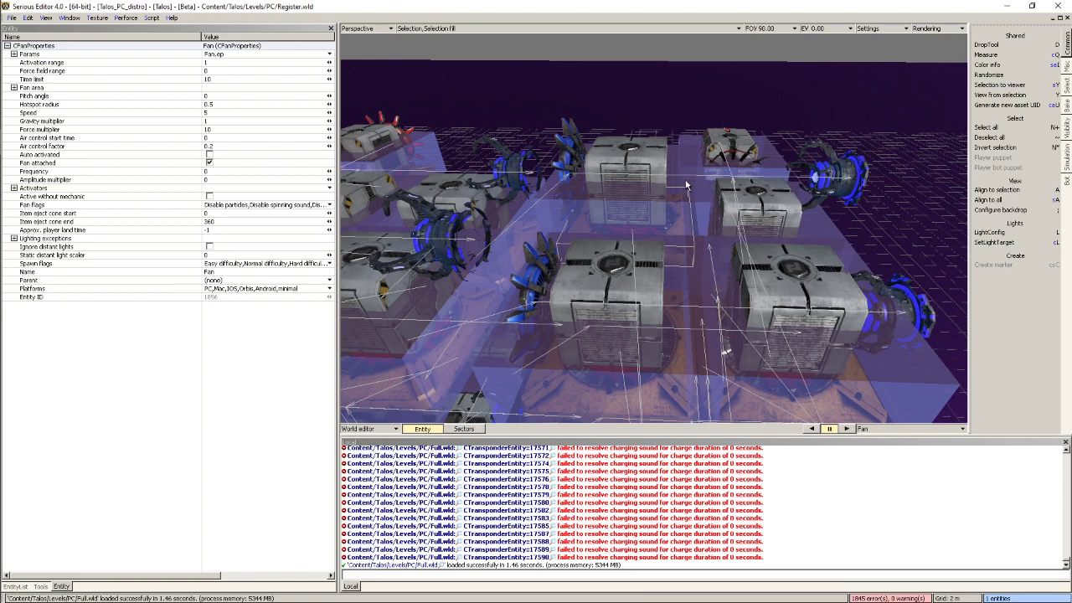
click(620, 315)
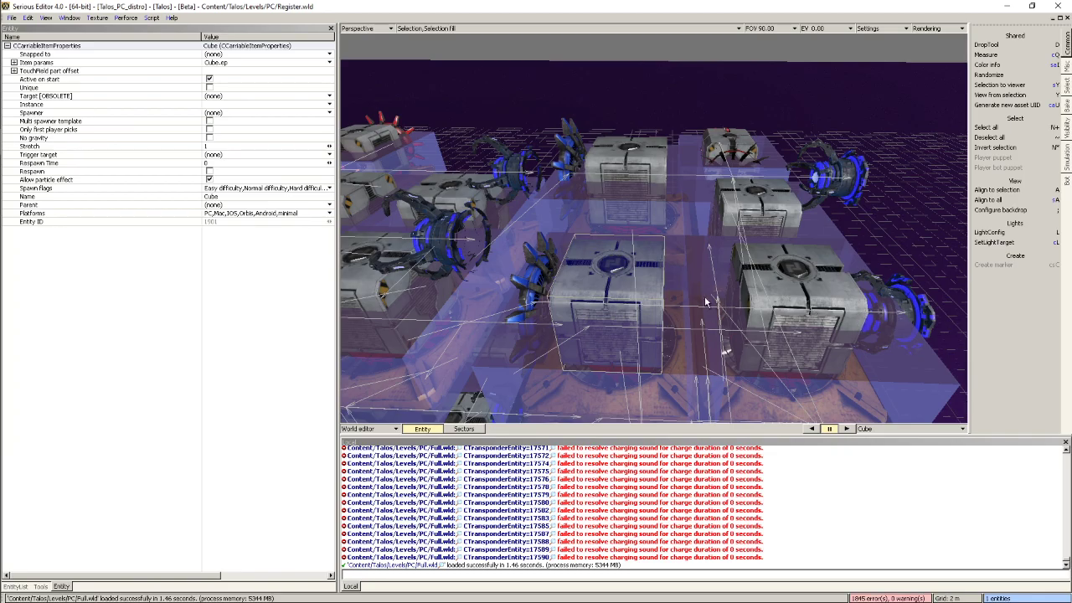
click(526, 275)
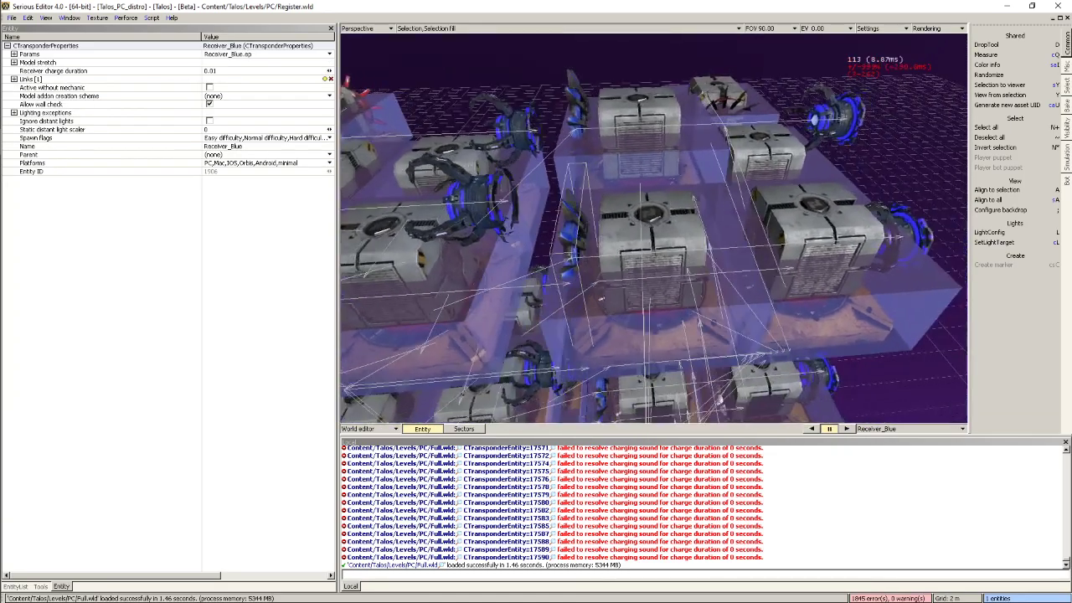
Trace the target lines around the selected blue receiver, down the register tower and across to the detached block
key(s)
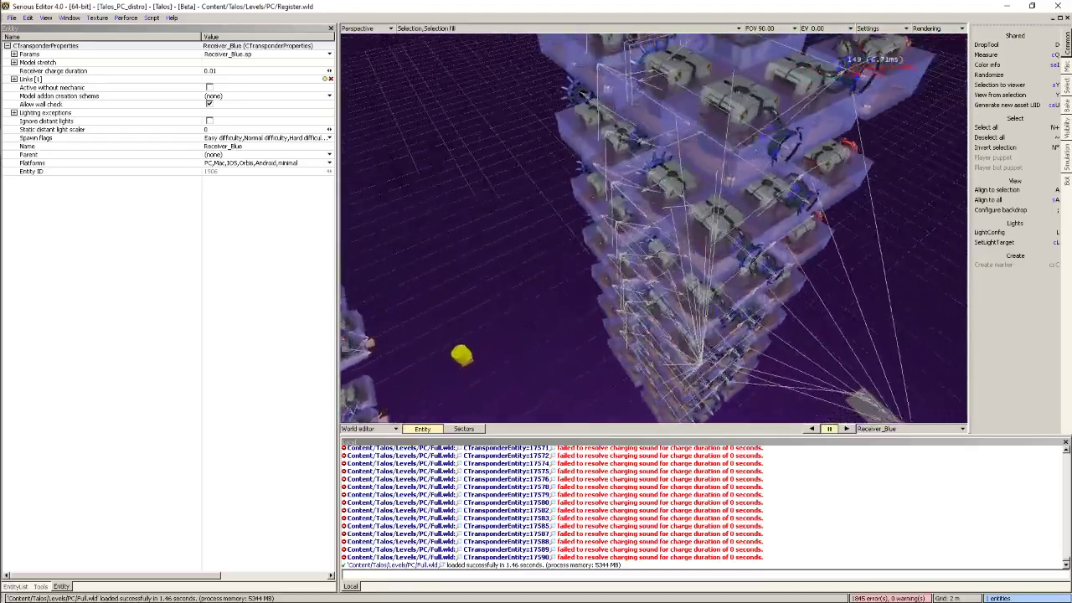
key(w)
key(s)
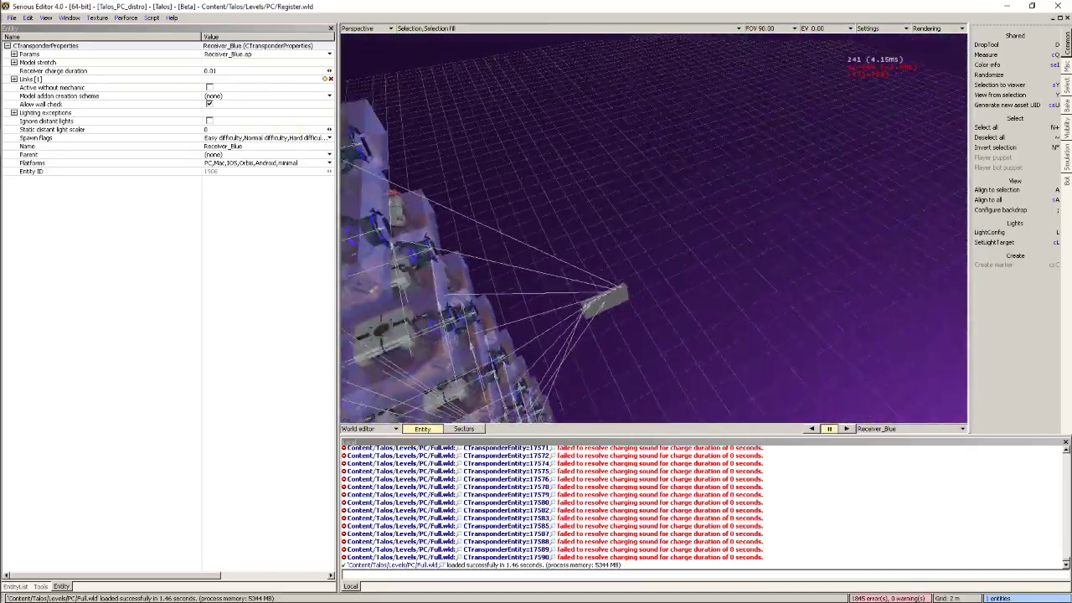
key(w)
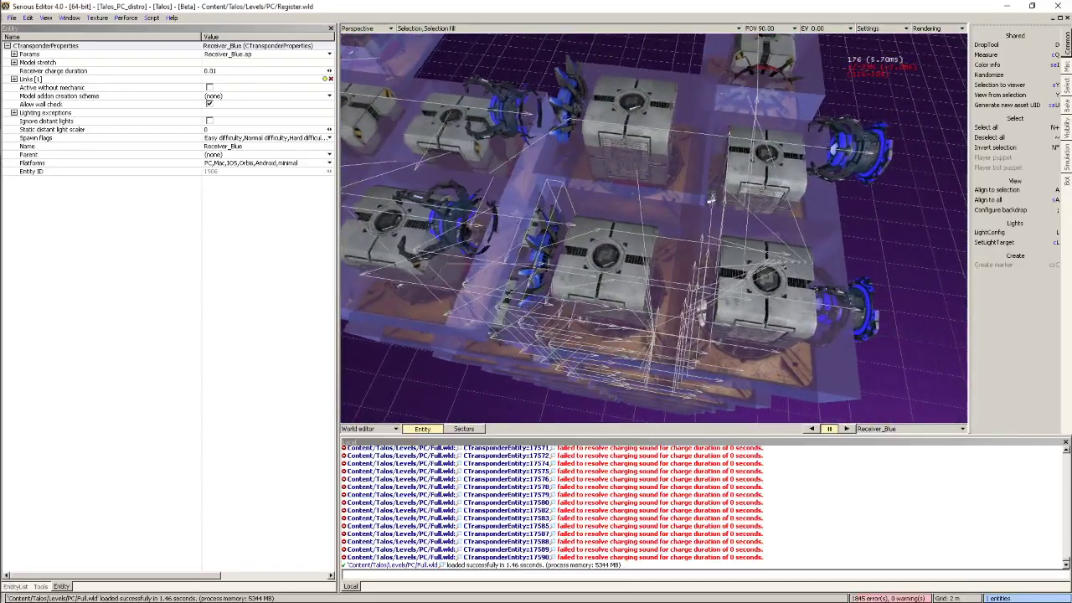
key(a)
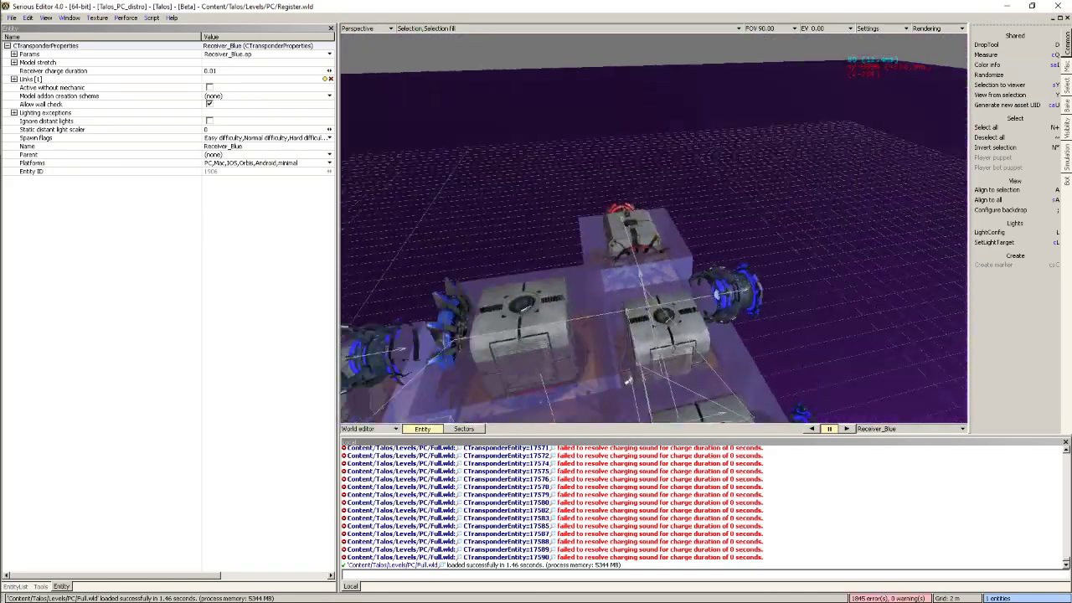
key(d)
Inspect the fans, the red receiver and its cube at the outer edge of the register's top layer
click(752, 300)
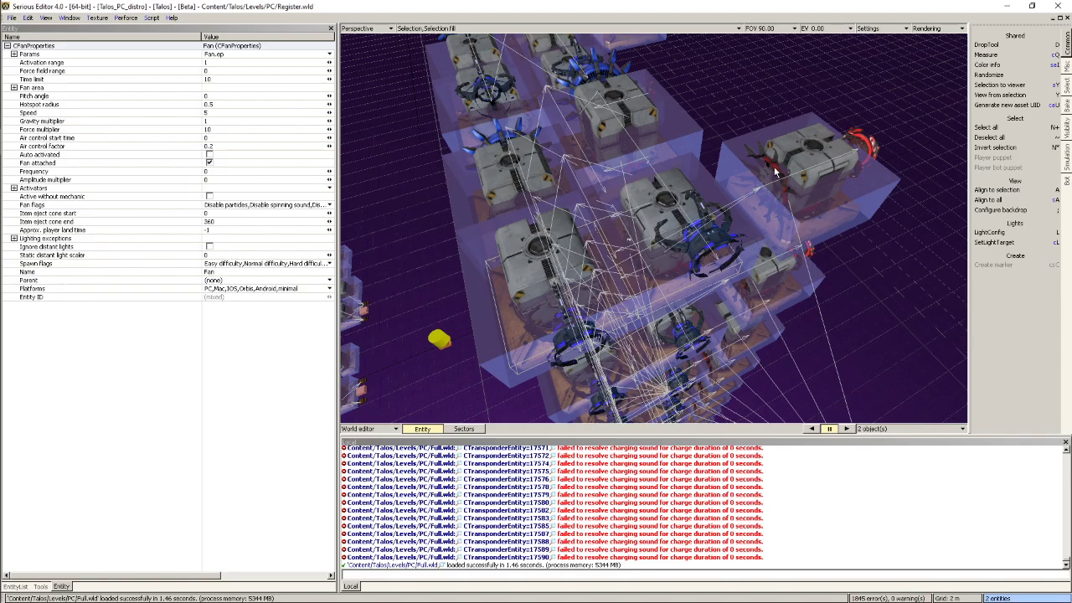
click(775, 172)
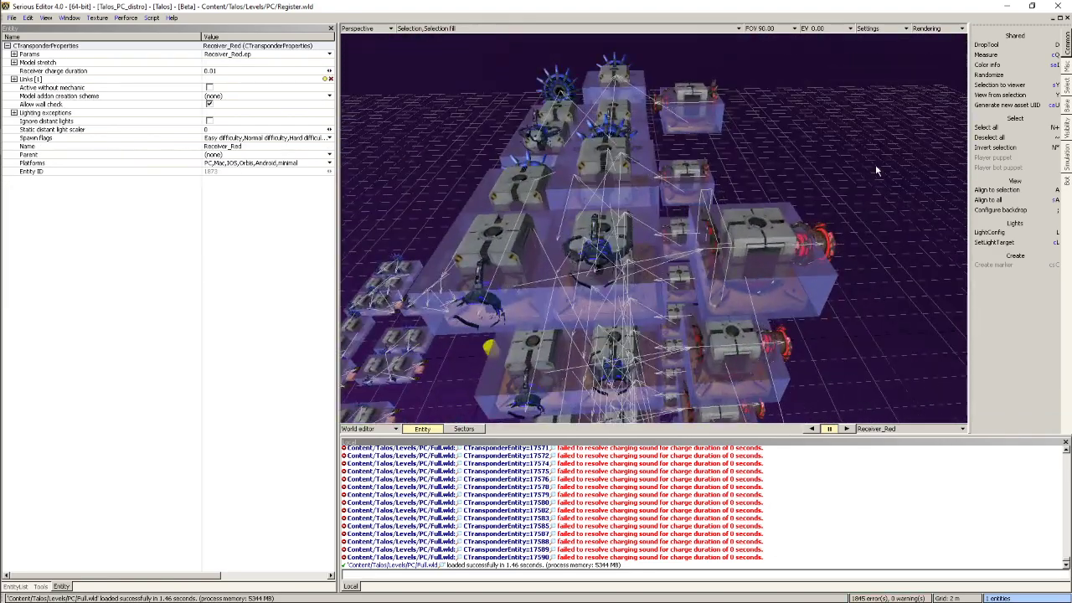
click(754, 241)
mouse_move(745, 241)
middle_down()
mouse_move(745, 268)
mouse_move(744, 242)
middle_up()
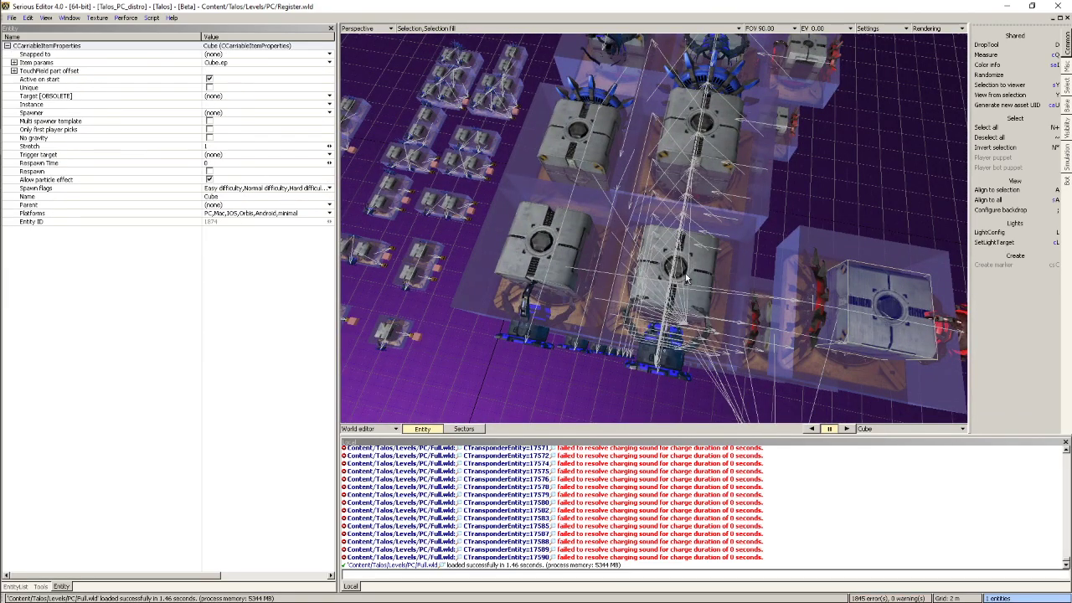
middle_drag(653, 195, 762, 184)
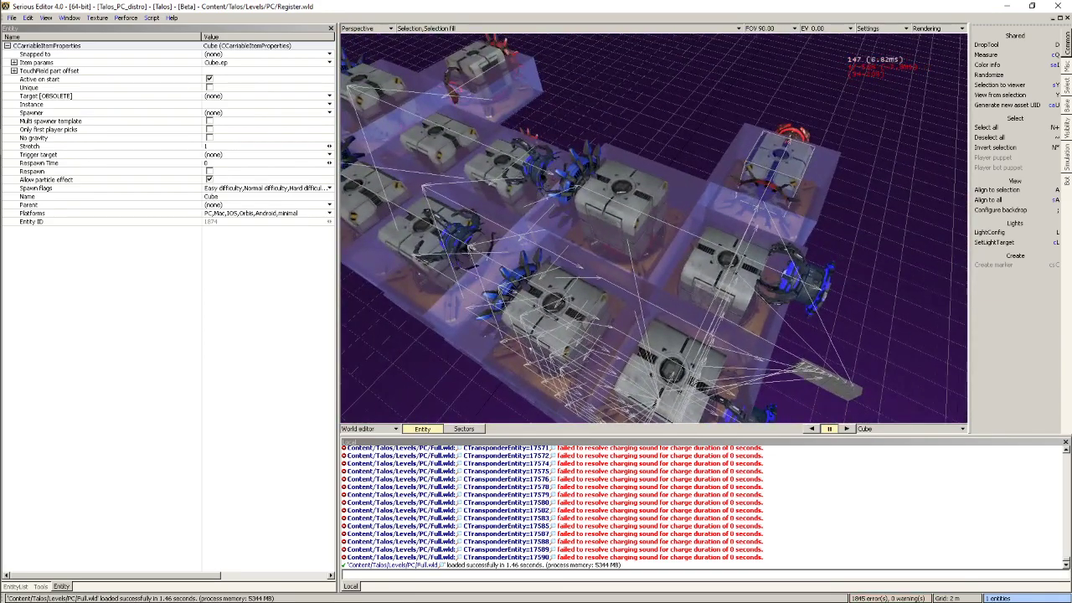
Check the targets of the top layer's blue receiver and of a fan in the neighbouring block
click(592, 186)
right_drag(578, 181, 543, 238)
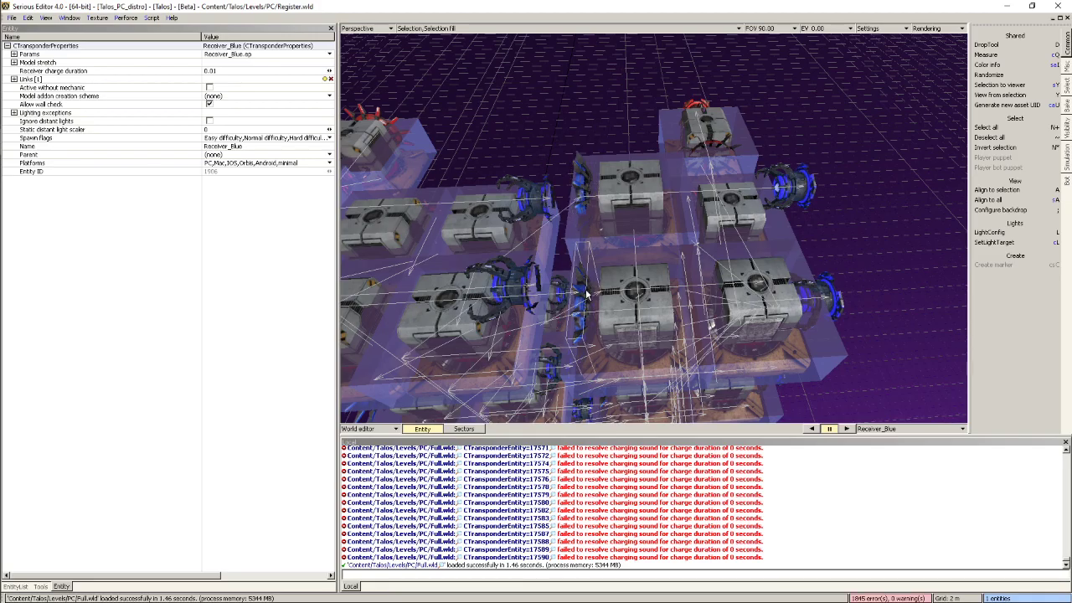
right_drag(586, 295, 612, 287)
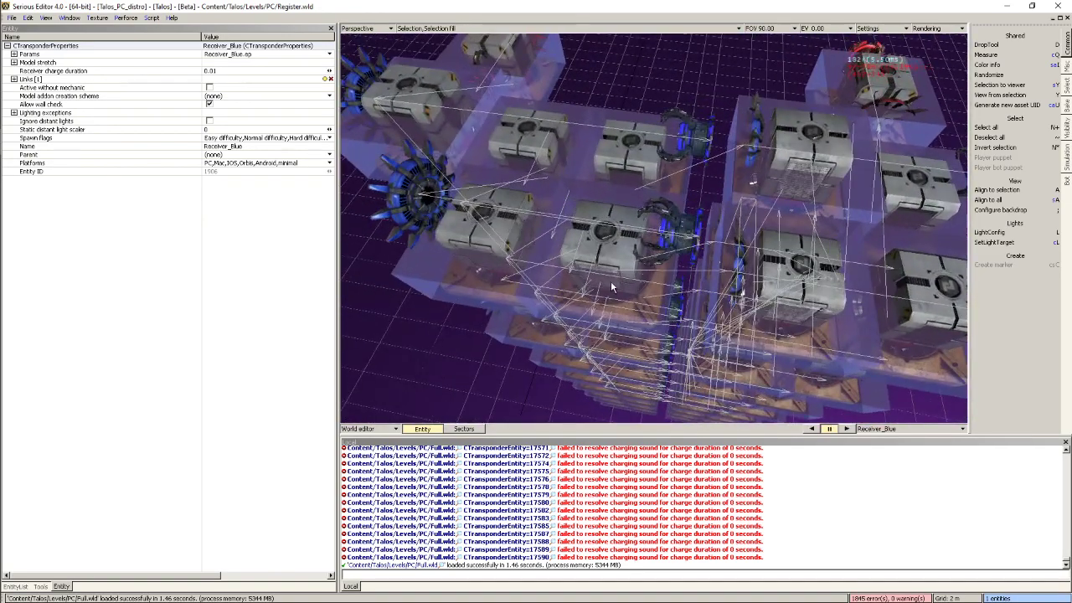
click(639, 302)
right_drag(655, 180, 656, 179)
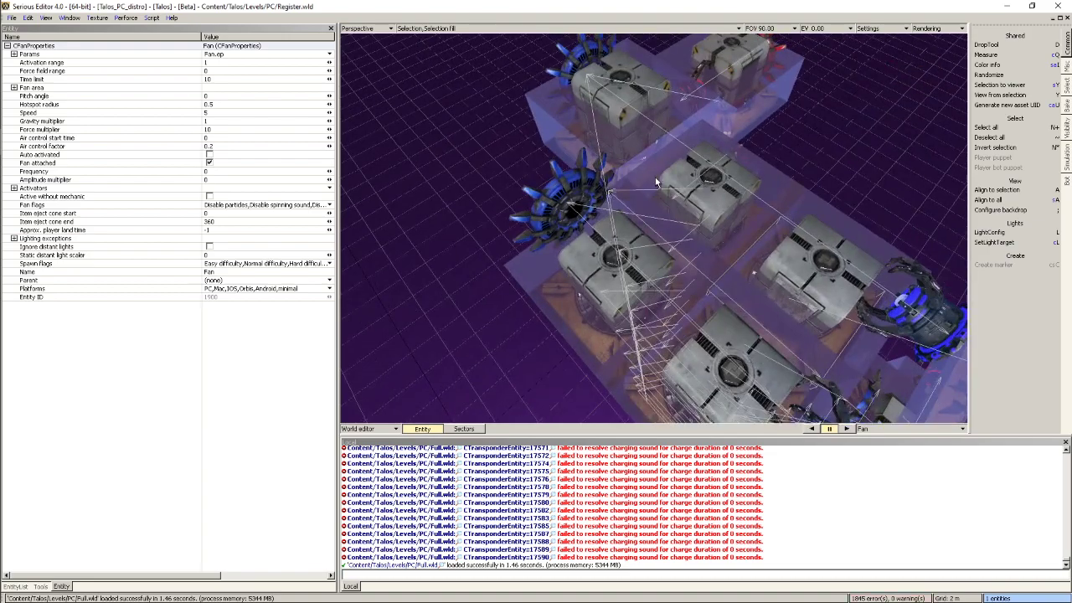
Show the activators of the fan under the red receiver's cube and select the nearby blue receiver
click(574, 52)
click(747, 226)
right_drag(747, 227, 746, 226)
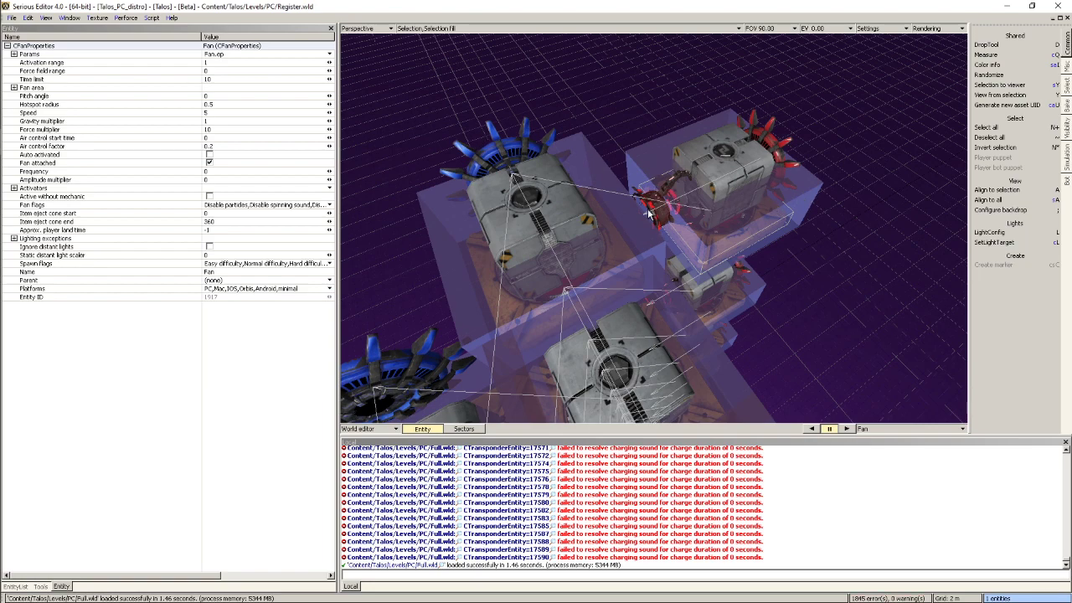
click(14, 188)
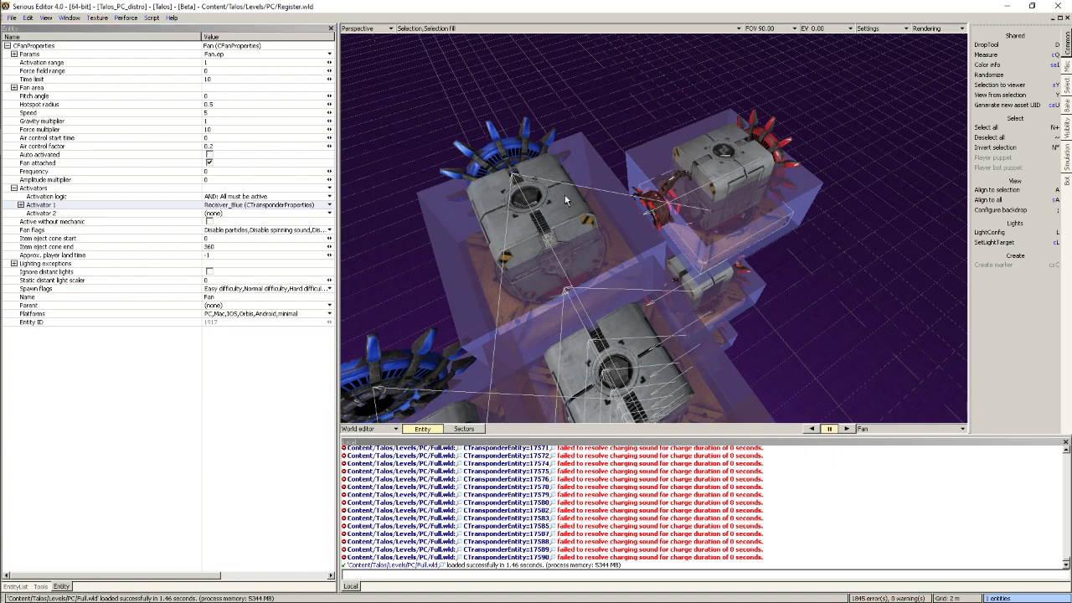
click(480, 154)
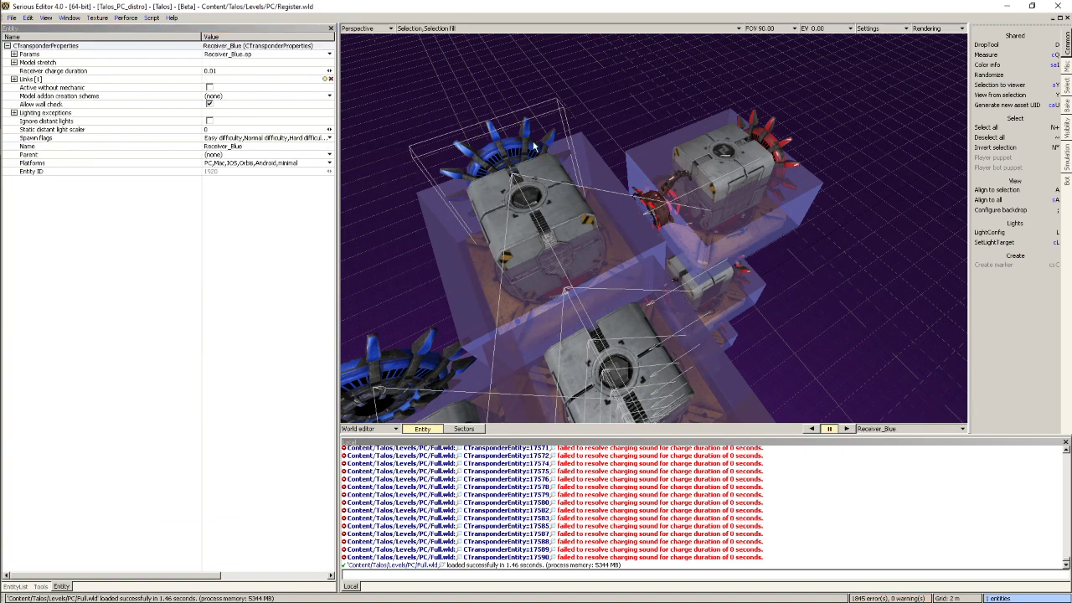
Examine the link between the blue receiver and the fan below the red receiver's cube, then view the whole register
mouse_move(681, 232)
right_down()
mouse_move(737, 226)
mouse_move(586, 232)
mouse_move(681, 232)
right_up()
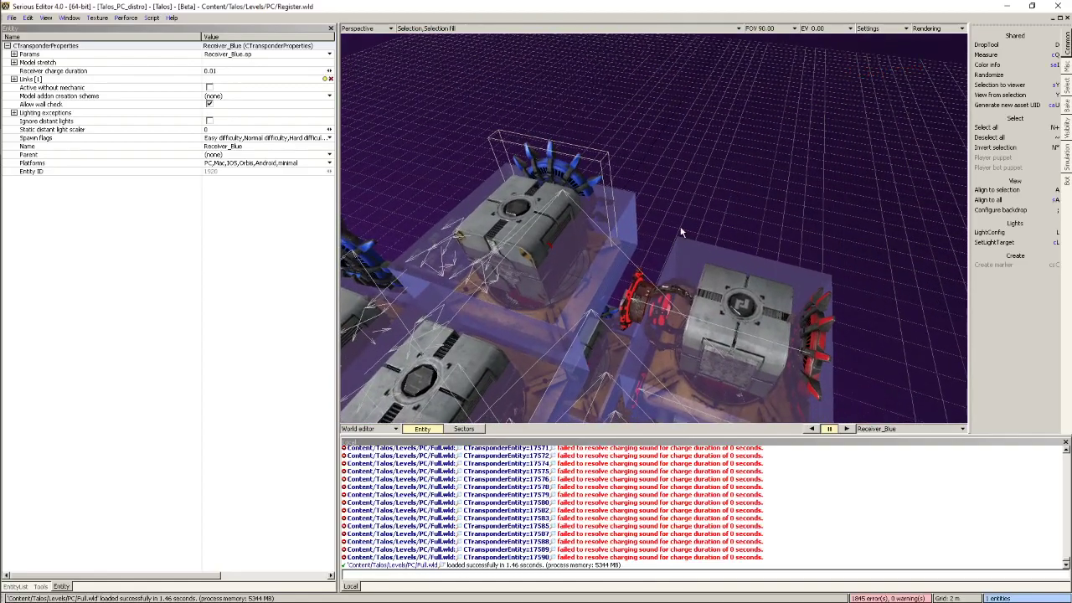
right_drag(596, 216, 624, 229)
click(647, 149)
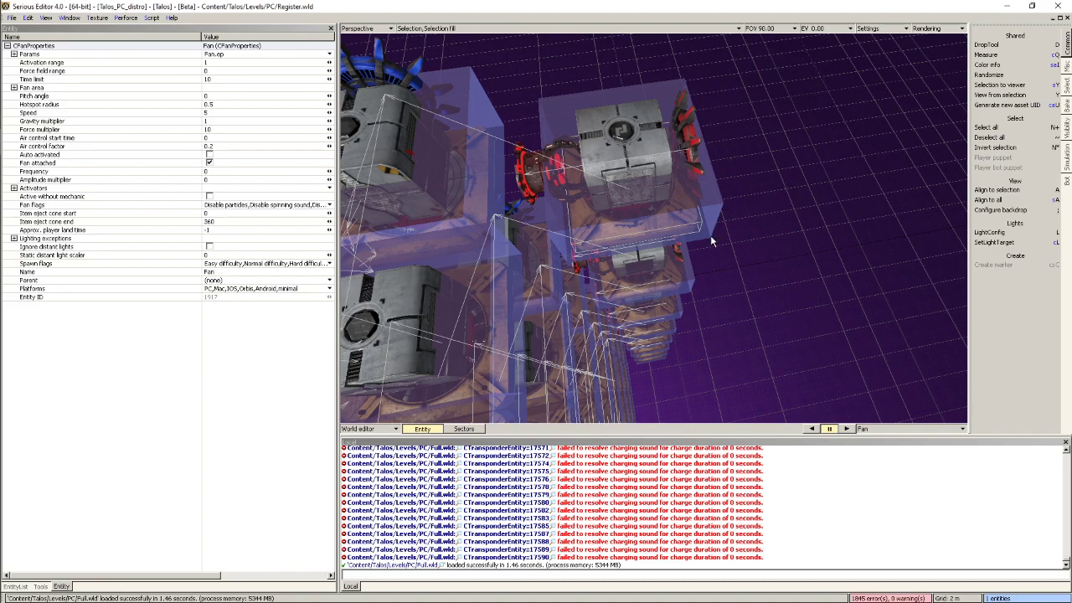
right_drag(711, 241, 836, 113)
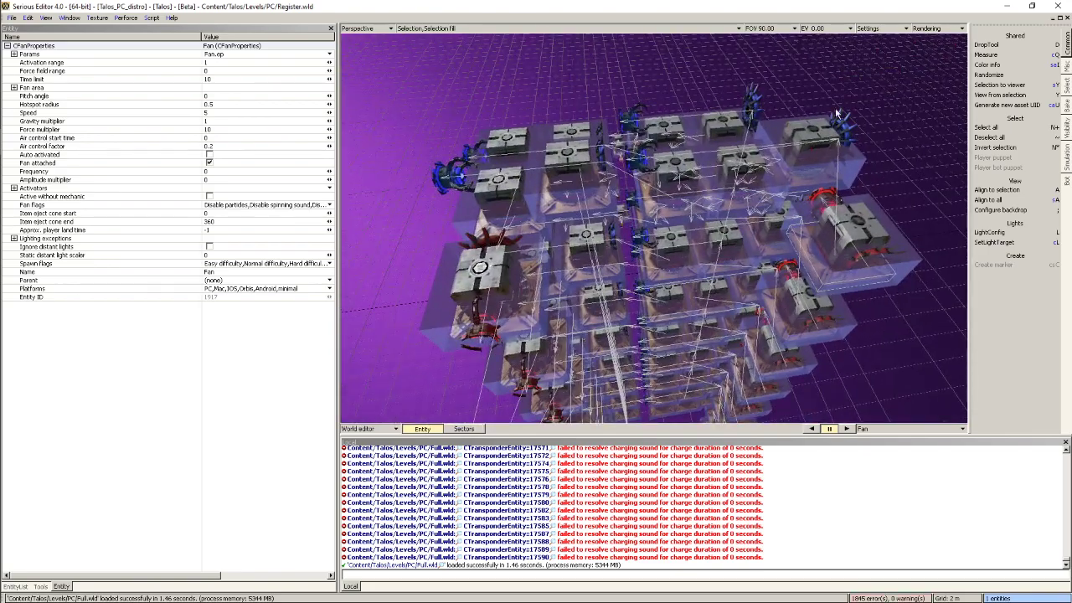
Return to the Full.wld level, survey its flat circuit grid and select the grouped objects in the register tower
right_drag(839, 179, 839, 179)
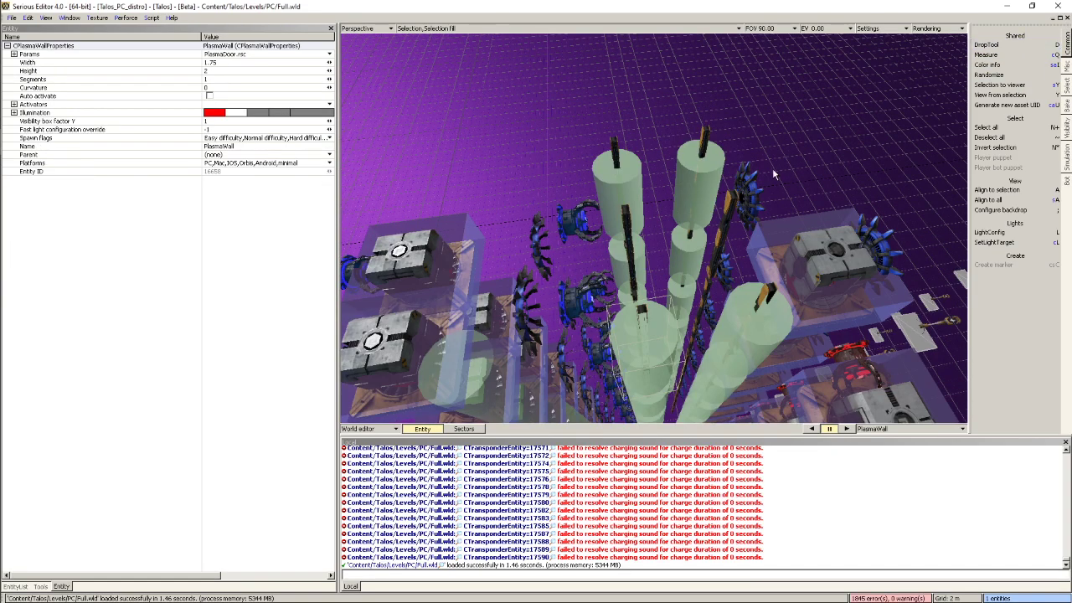
right_drag(653, 226, 521, 169)
right_drag(563, 276, 552, 300)
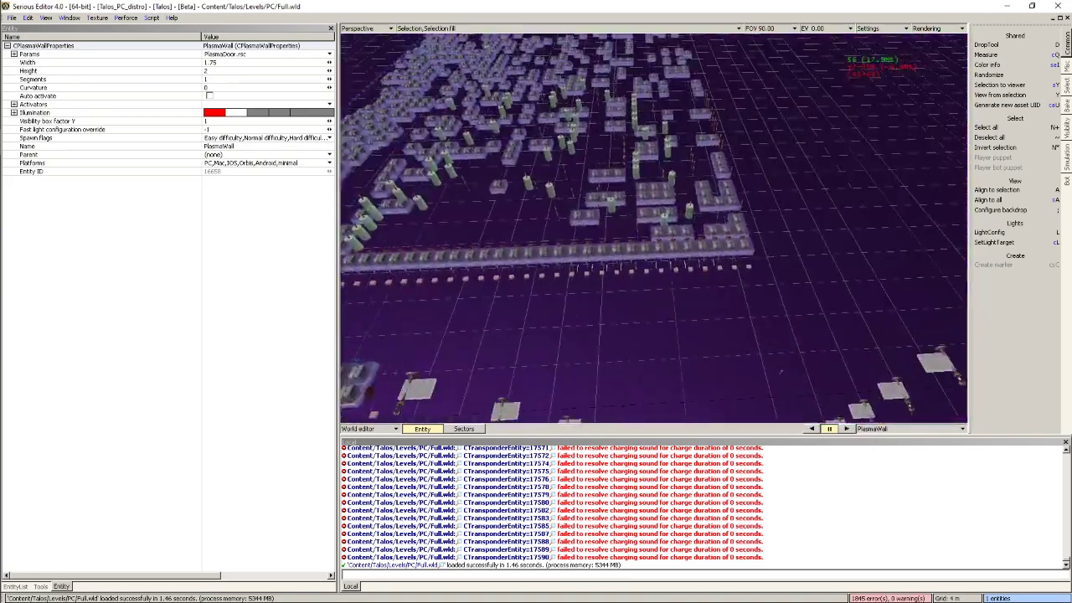
right_drag(547, 356, 533, 359)
click(622, 289)
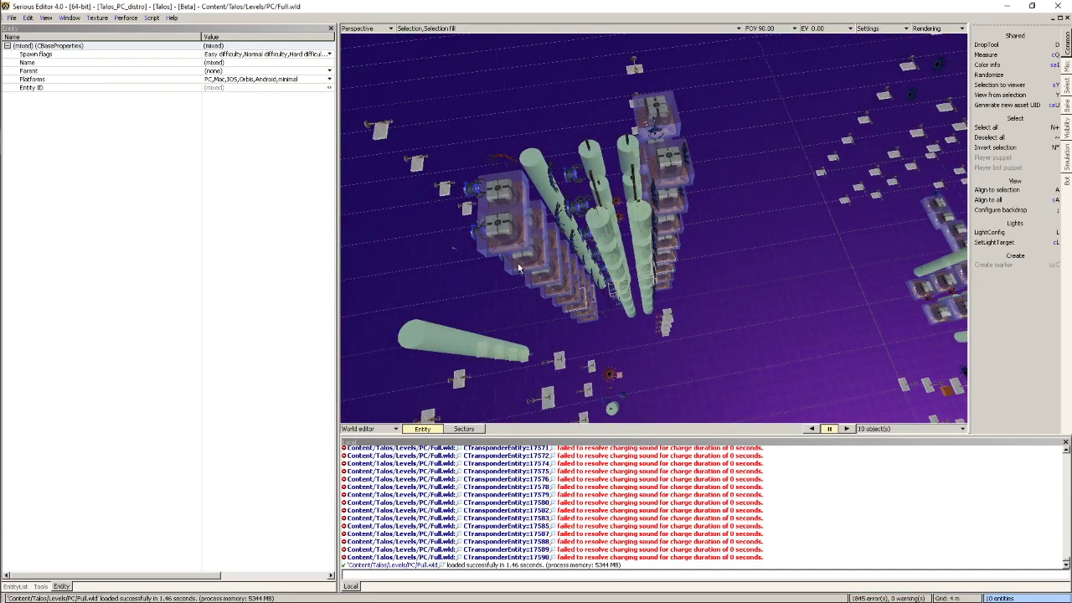
Survey the row of register towers and the surrounding circuits of the Full level, and clear the selection
right_drag(692, 194, 692, 195)
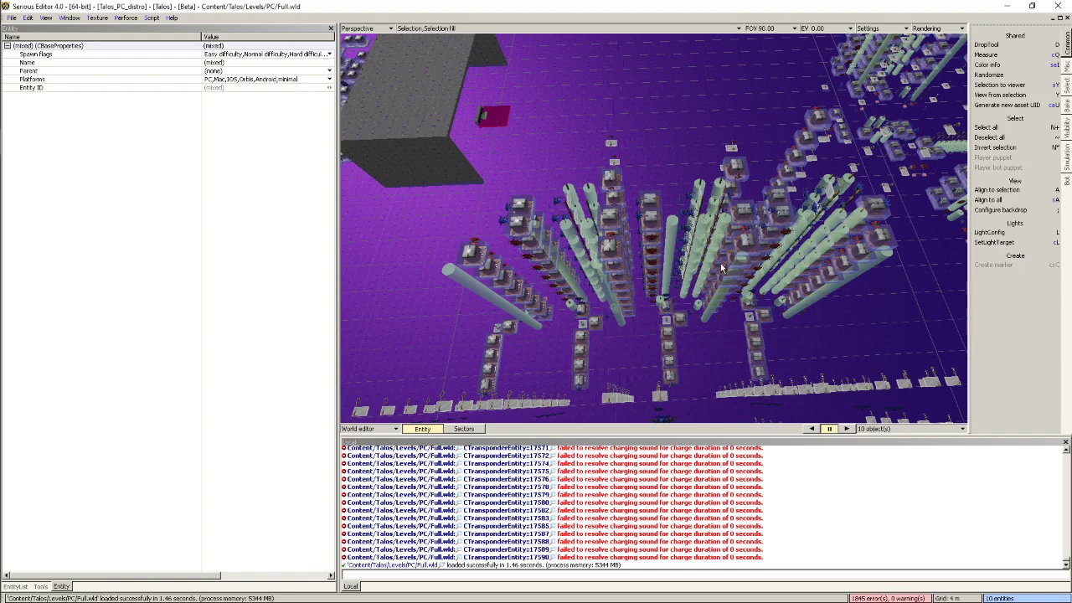
middle_drag(721, 268, 721, 268)
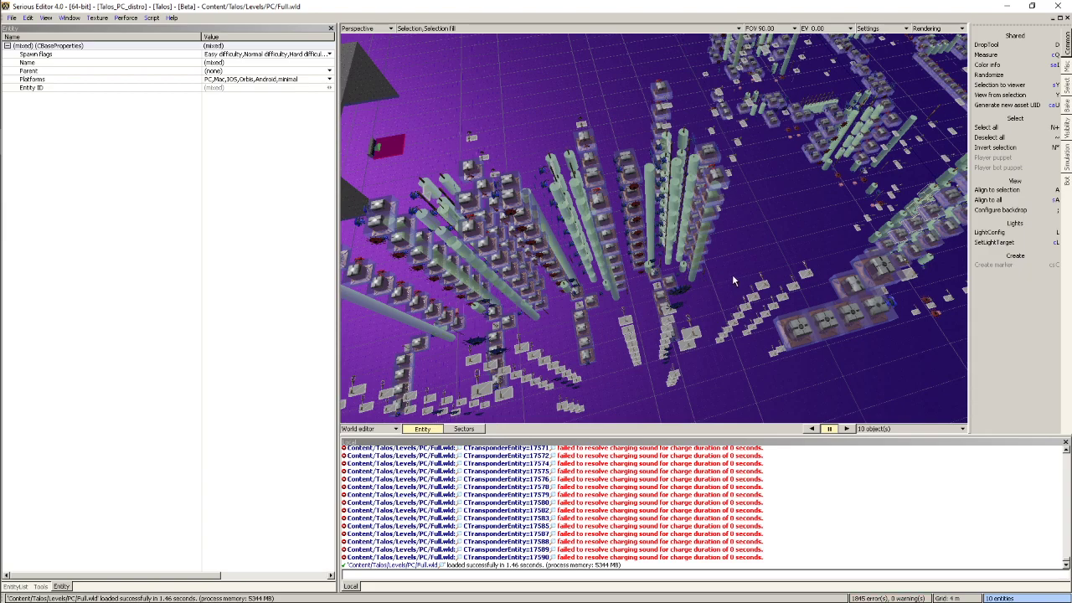
right_drag(892, 235, 926, 230)
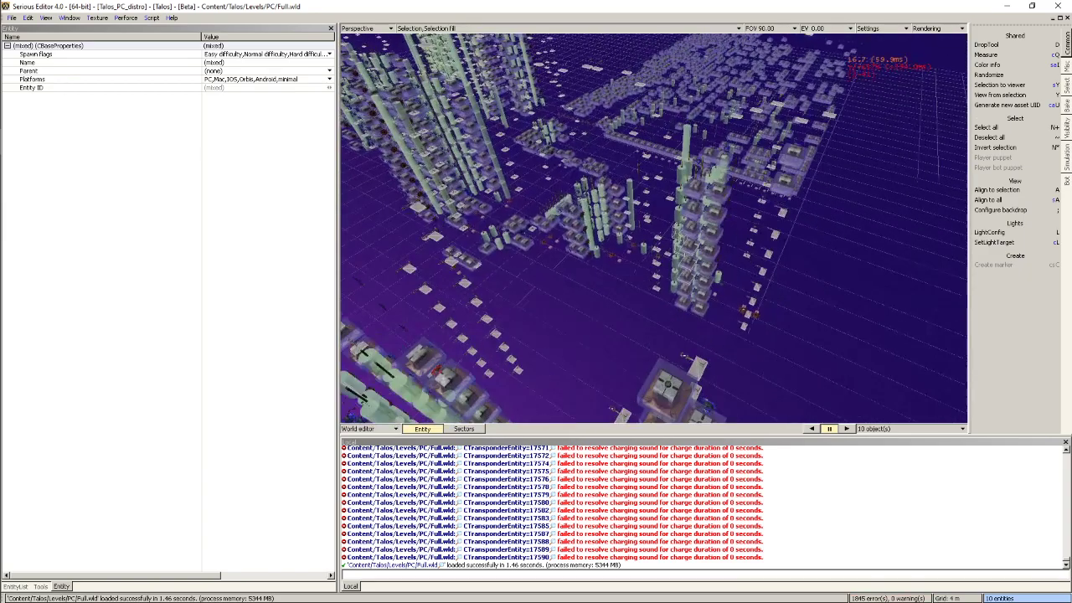
right_drag(656, 212, 663, 205)
click(774, 83)
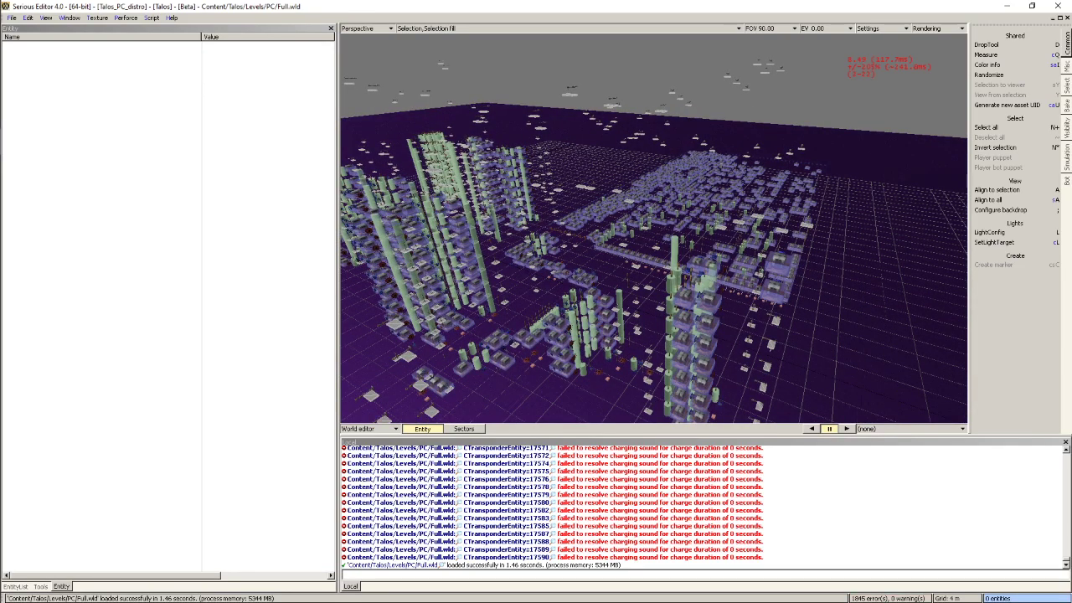
Examine the plasma wall towers up close and the orange block on the floor near the blue and red receivers
mouse_move(743, 127)
right_down()
mouse_move(737, 134)
mouse_move(743, 127)
right_up()
mouse_move(649, 196)
right_down()
mouse_move(603, 226)
mouse_move(679, 190)
mouse_move(652, 198)
right_up()
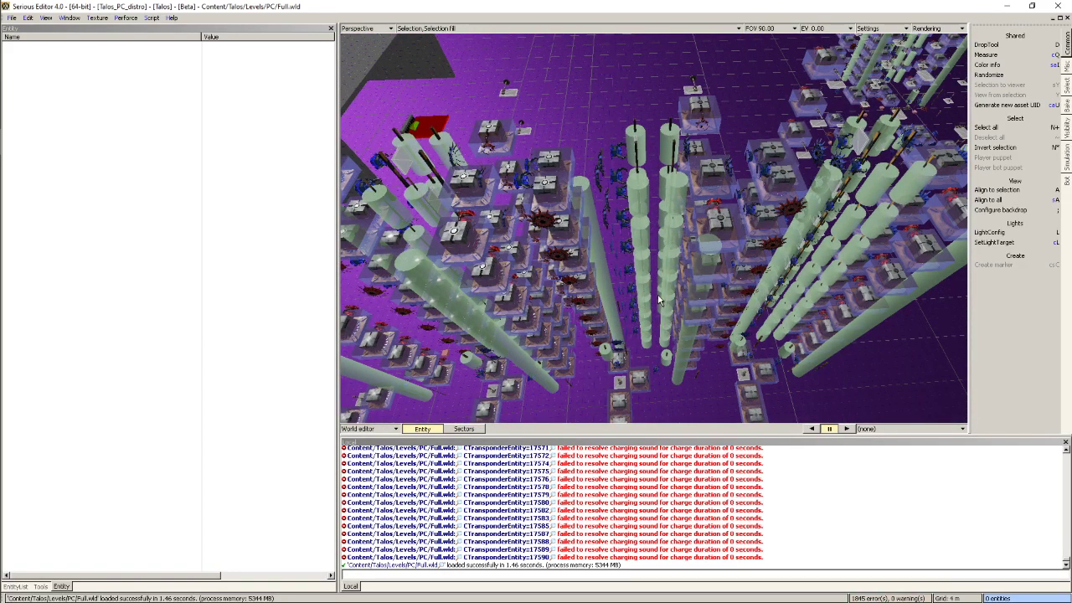
mouse_move(657, 295)
right_down()
mouse_move(630, 313)
mouse_move(658, 298)
right_up()
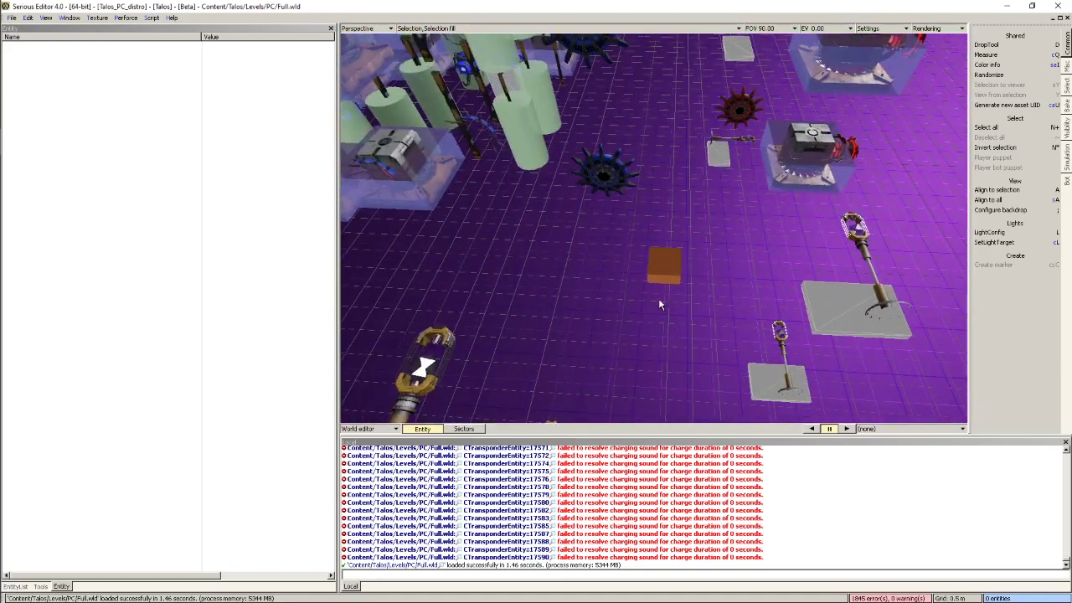
Open the script of the orange FakeRAM block on the floor and read through its RAM, wall and load/output code
double_click(658, 274)
scroll(188, 186, down, 16)
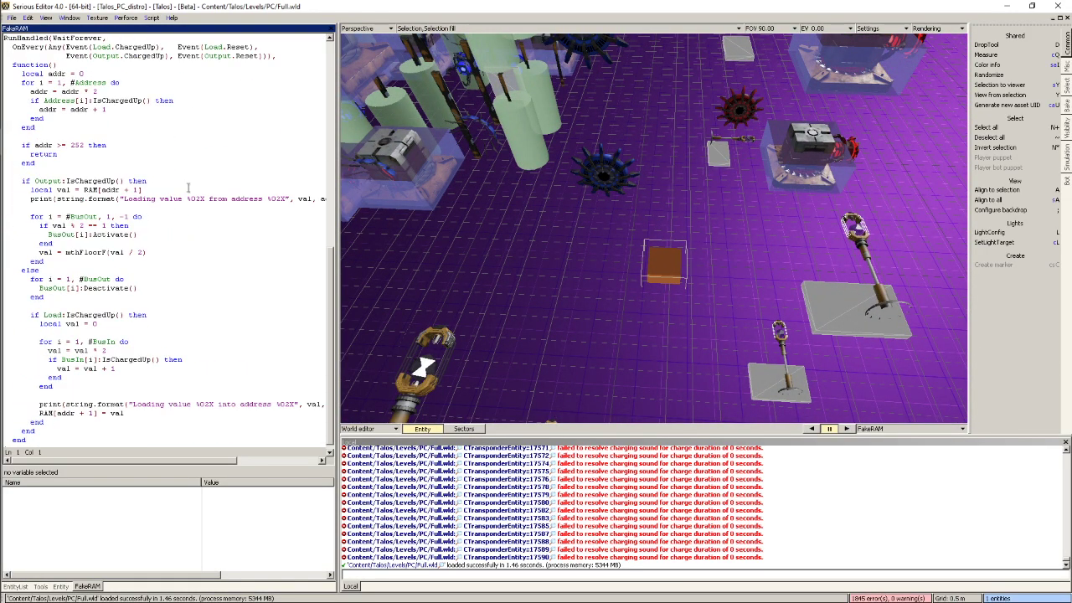
scroll(188, 188, up, 15)
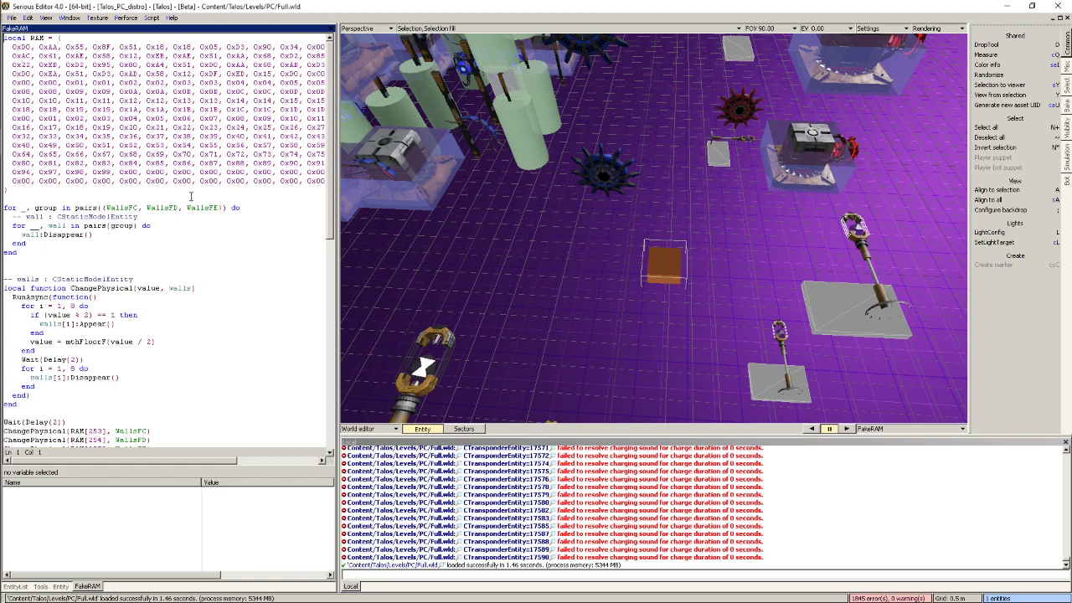
scroll(199, 207, down, 5)
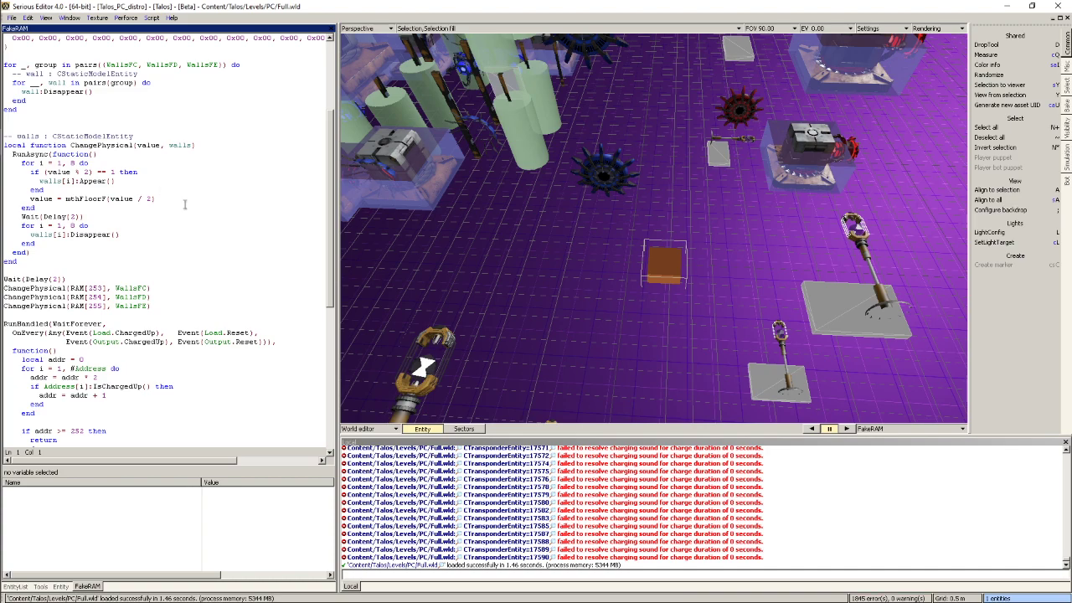
scroll(211, 229, up, 5)
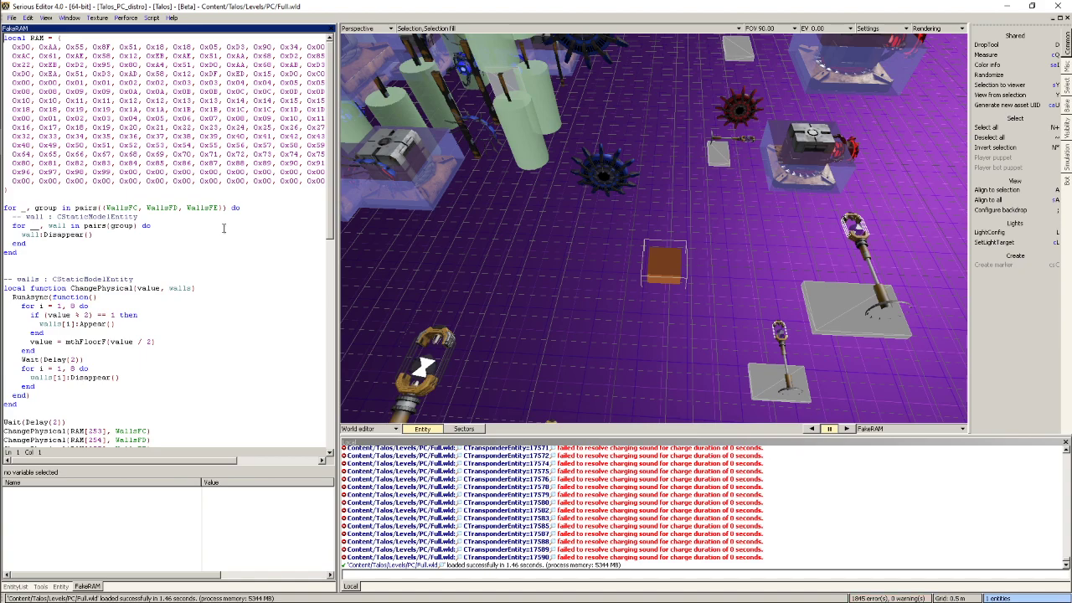
Highlight the hexadecimal values of the RAM table in the FakeRAM script and view the register towers beside it
drag(155, 56, 236, 191)
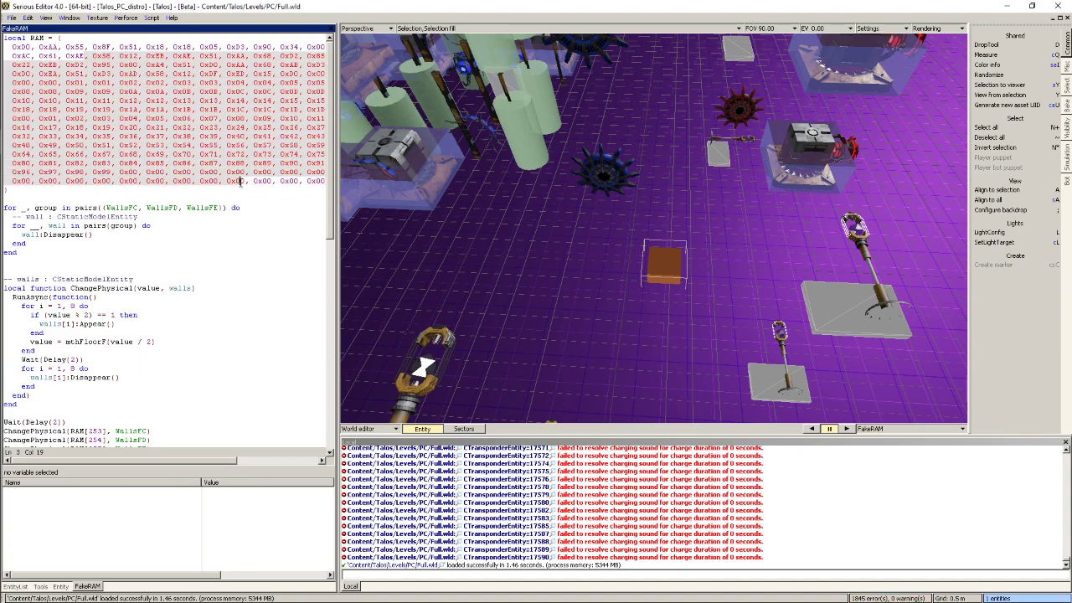
click(244, 252)
mouse_move(670, 266)
right_down()
mouse_move(653, 201)
mouse_move(586, 201)
mouse_move(636, 226)
mouse_move(671, 267)
right_up()
right_drag(527, 276, 527, 277)
right_drag(409, 289, 410, 289)
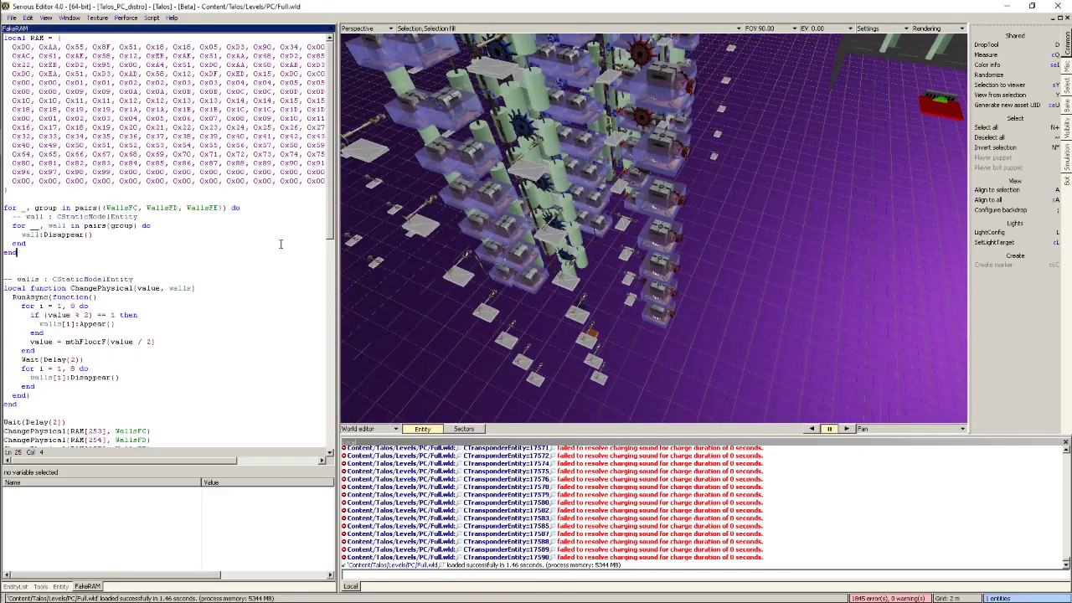
drag(19, 52, 323, 181)
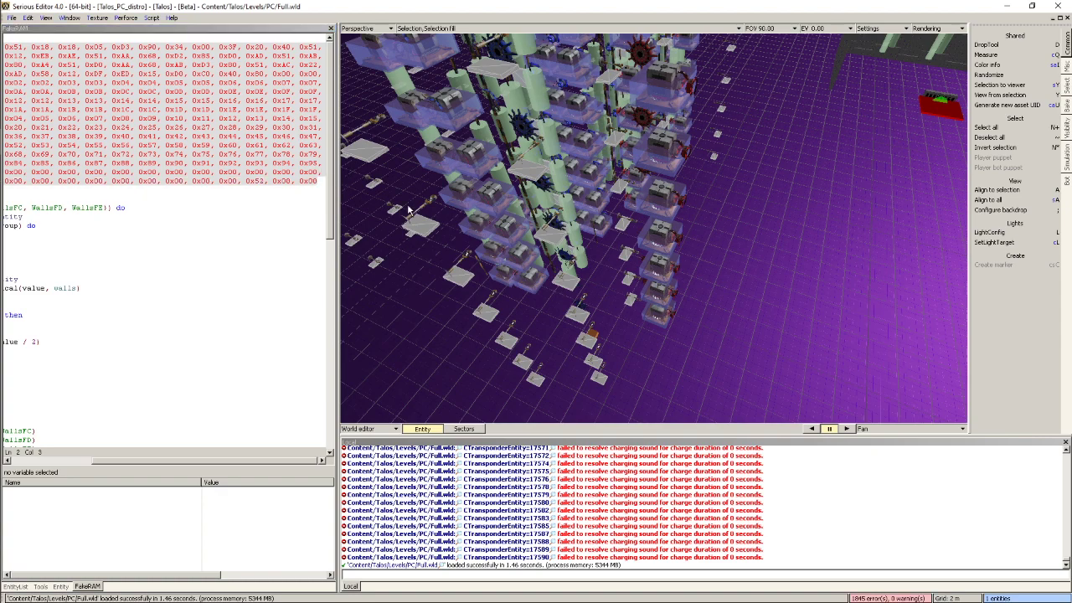
Open the Adder-Barrier.wld level and view its tower of barriers, fans and cubes
click(11, 17)
mouse_move(33, 38)
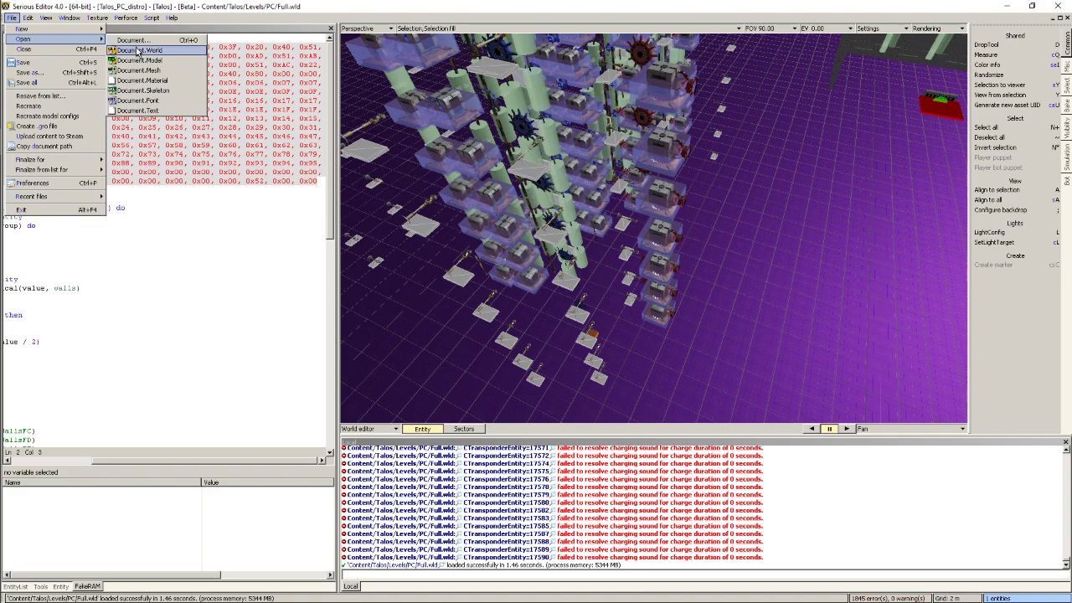
click(131, 42)
double_click(428, 290)
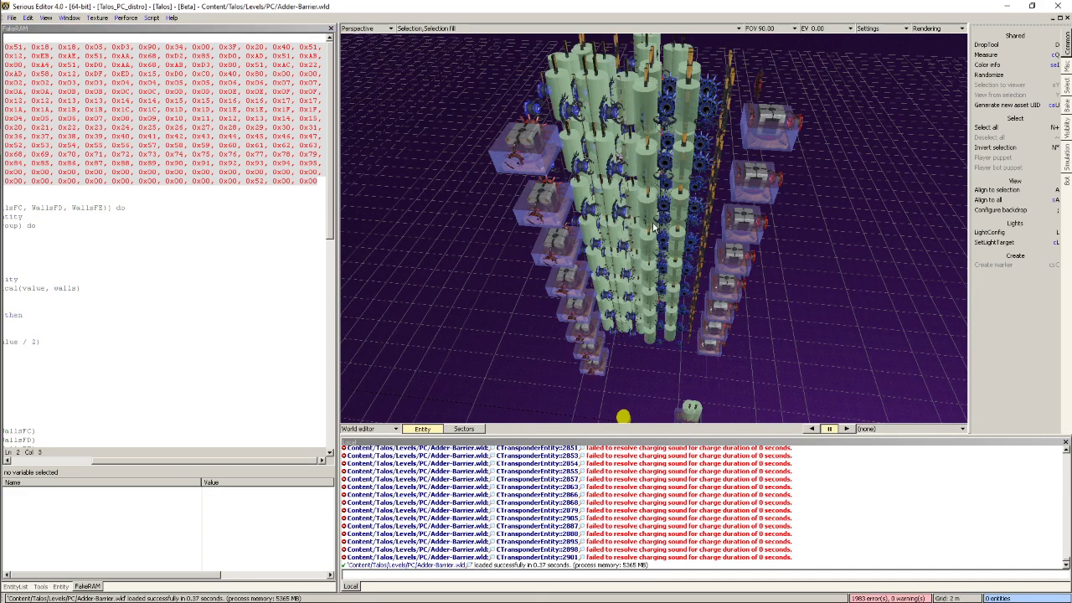
mouse_move(654, 228)
right_down()
mouse_move(695, 168)
mouse_move(745, 268)
mouse_move(670, 185)
mouse_move(737, 243)
mouse_move(695, 243)
mouse_move(652, 221)
right_up()
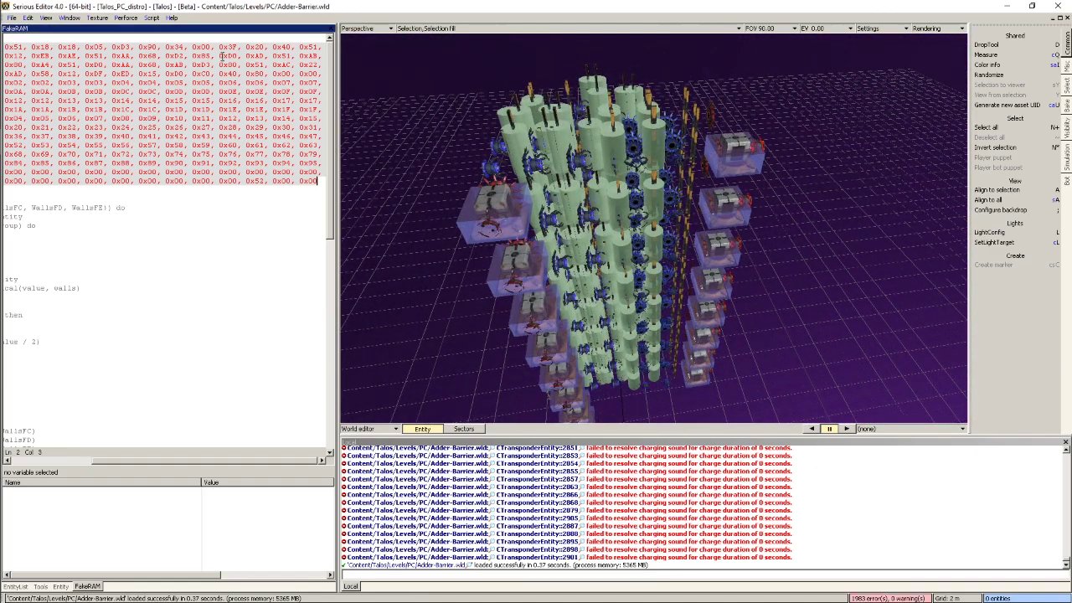
Open the Adder.wld level and view its stacked layers of cubes and fans from above
click(14, 18)
mouse_move(27, 41)
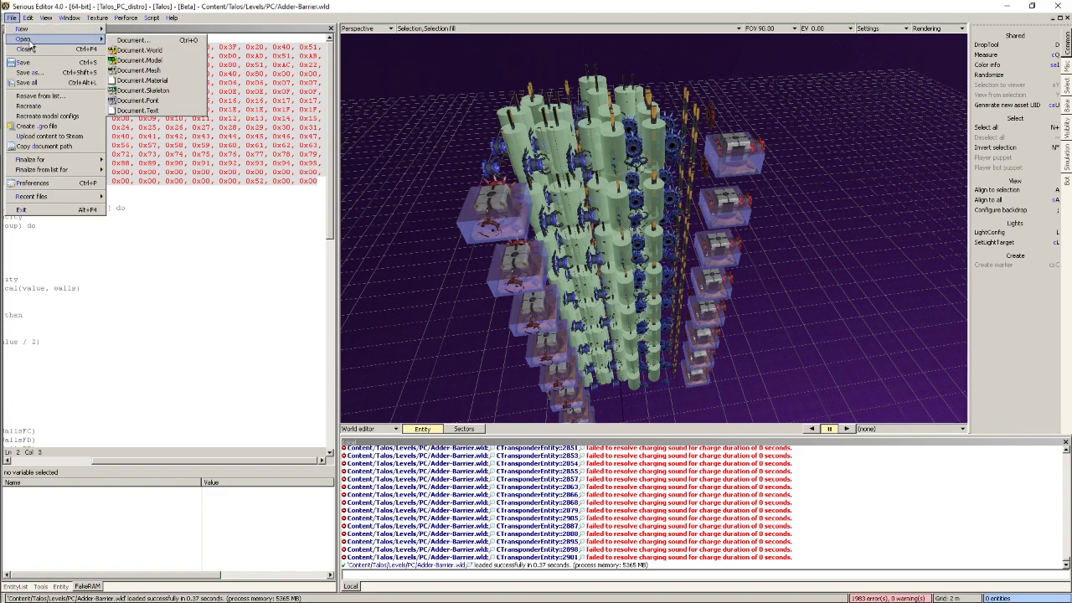
click(154, 51)
double_click(452, 282)
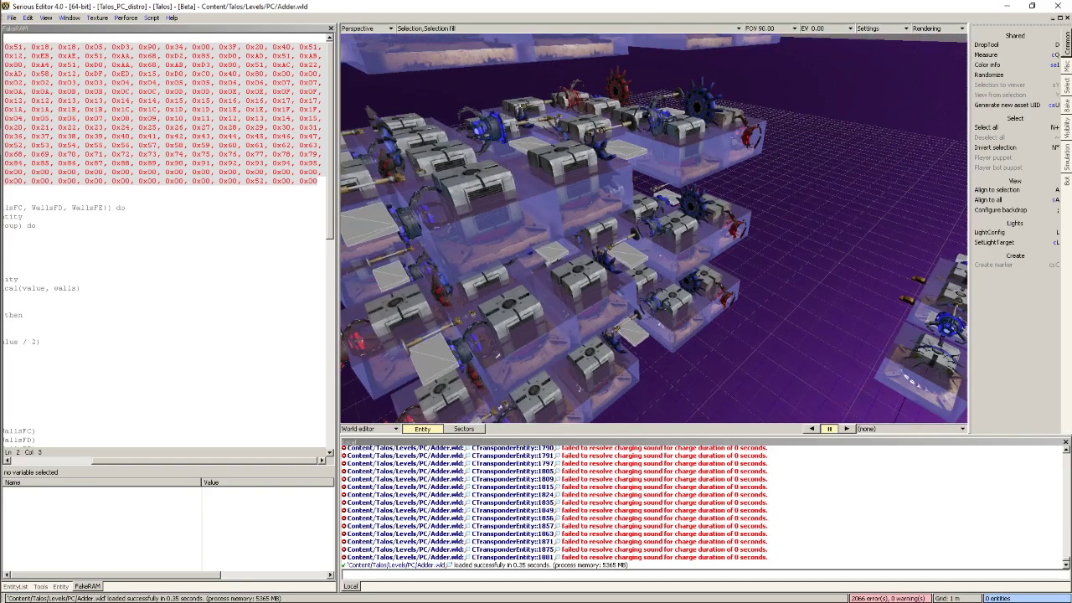
right_drag(653, 228, 792, 248)
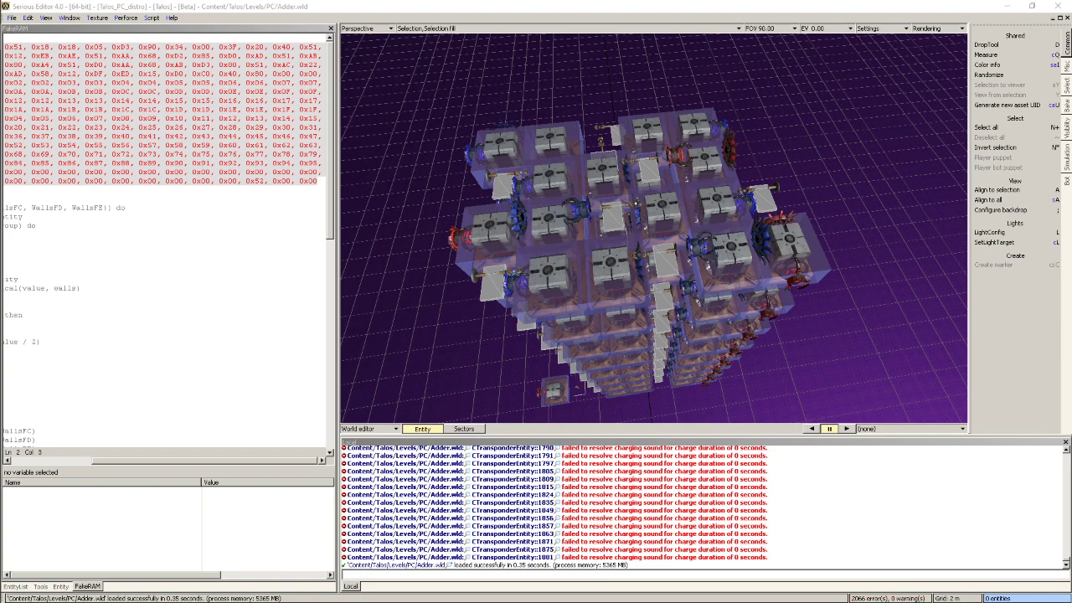
Bring up the browser's full adder circuit diagrams for a quick look and put the window away
drag(1071, 134, 912, 53)
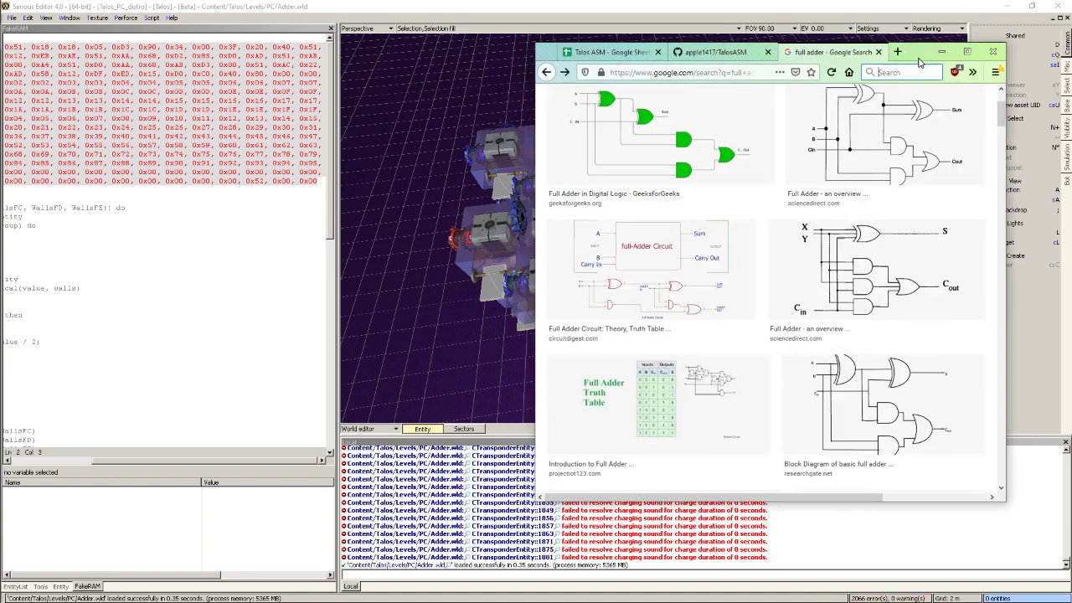
click(937, 49)
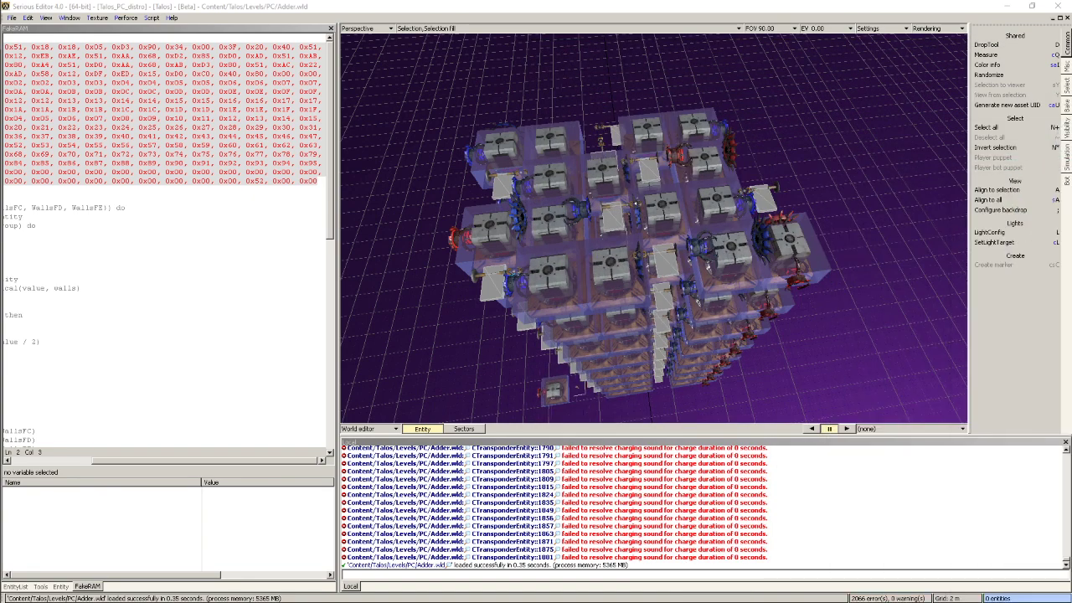
Turn on the rendering of Targets so the Adder level displays the links between its entities
click(932, 29)
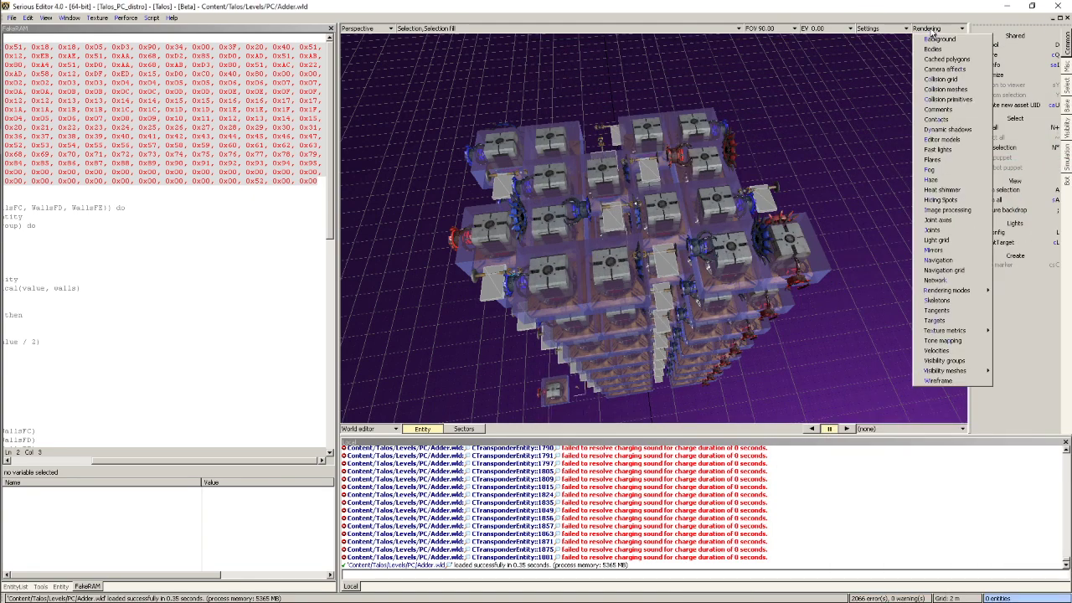
click(962, 325)
right_drag(746, 149, 670, 192)
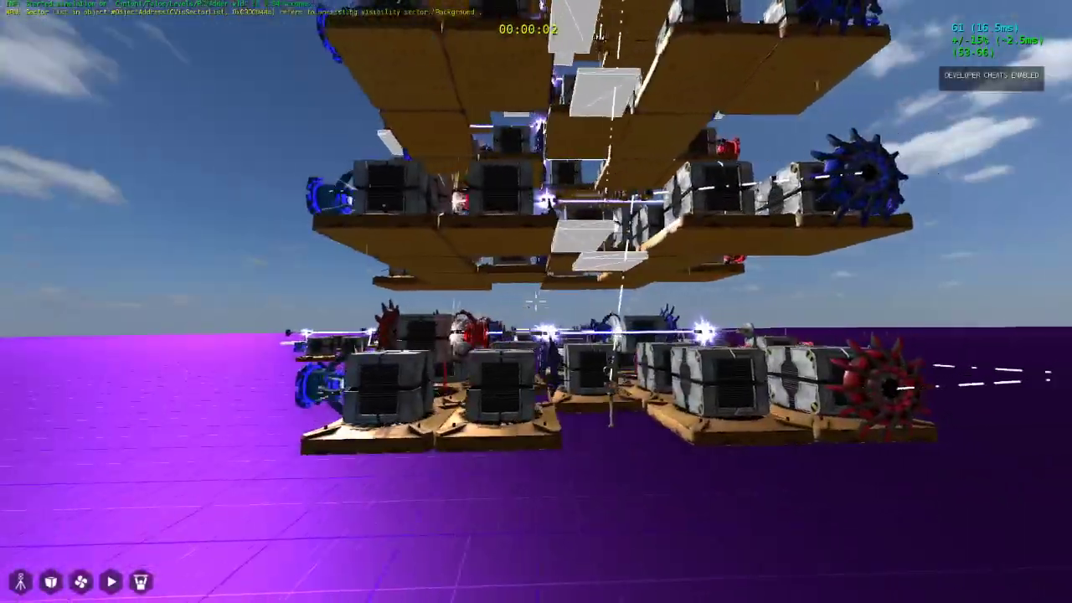
Fly around the adder's layers in ghost mode in the running simulation, and view the linked circuit from above in the editor
key(g)
key(space)
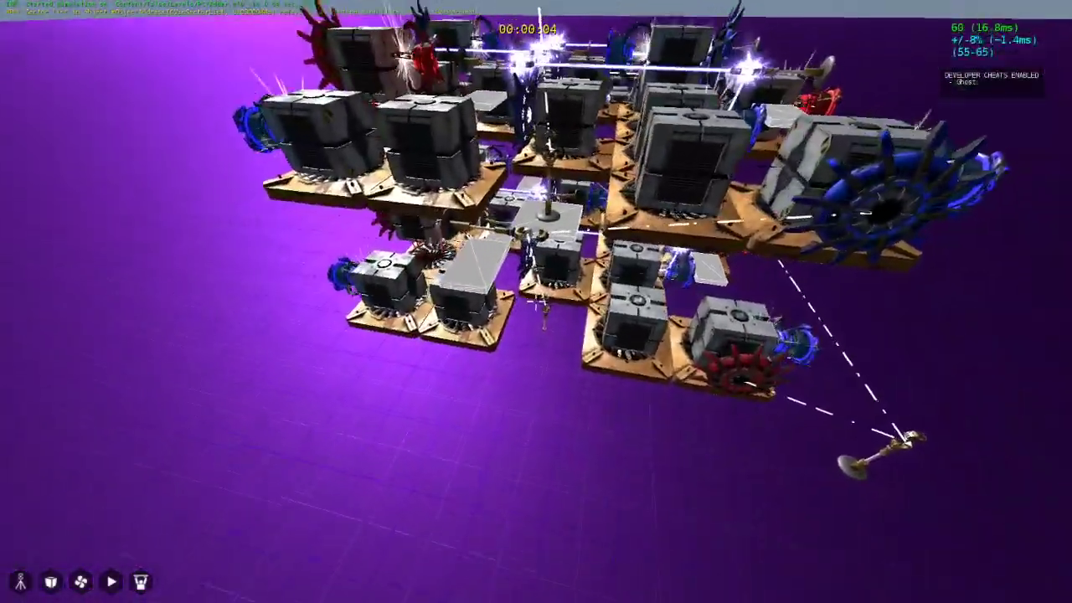
key(w)
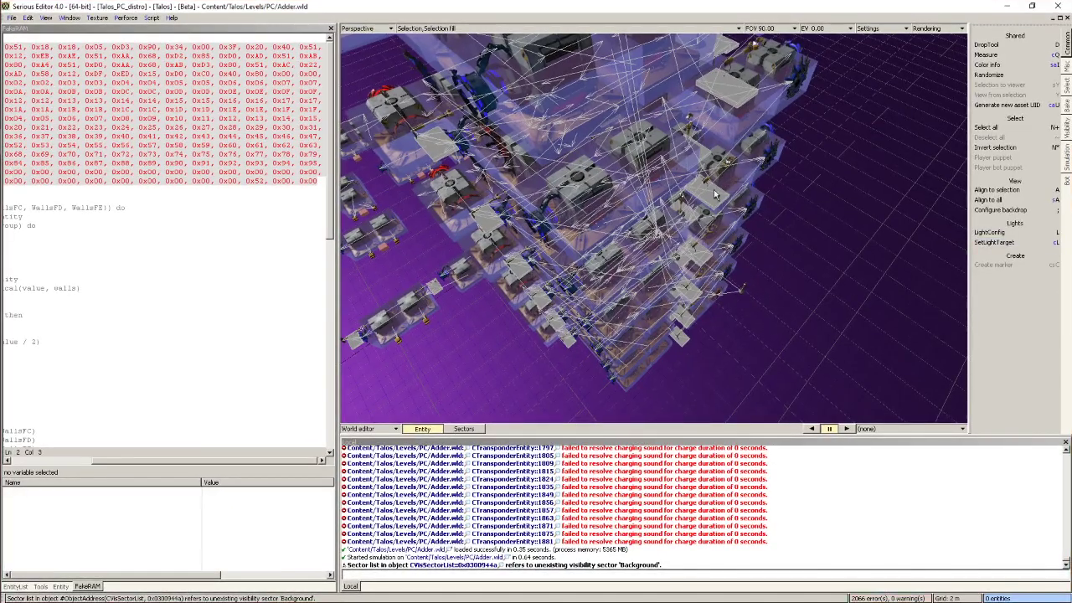
mouse_move(715, 194)
middle_down()
mouse_move(670, 160)
mouse_move(703, 217)
mouse_move(754, 268)
mouse_move(712, 259)
mouse_move(683, 226)
mouse_move(712, 180)
mouse_move(716, 191)
middle_up()
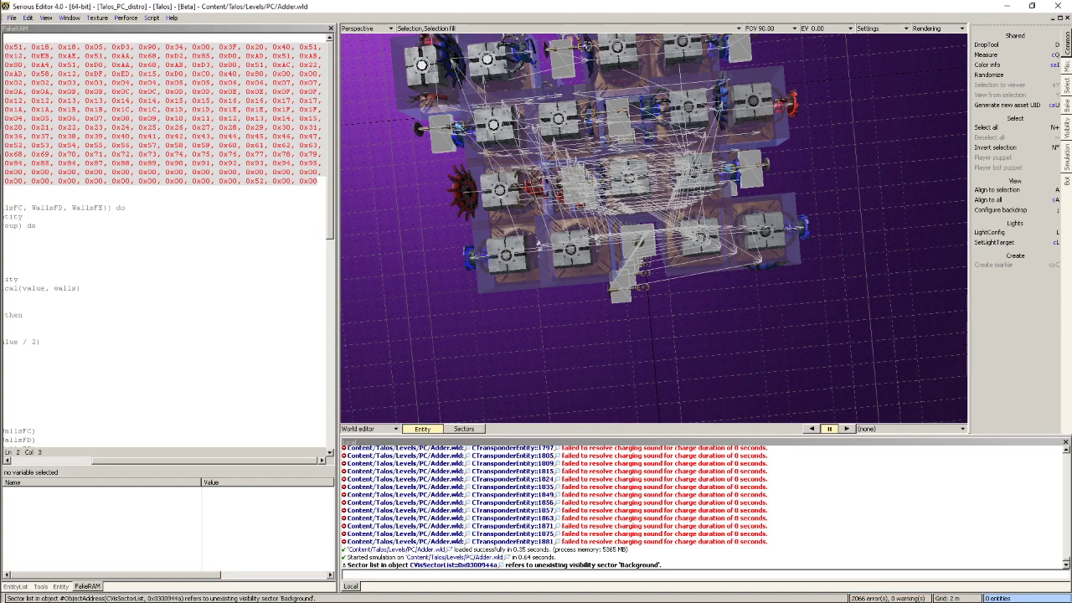
Switch to the browser to compare the full adder gate diagrams with the circuit, and return to the editor
key(alt+Tab)
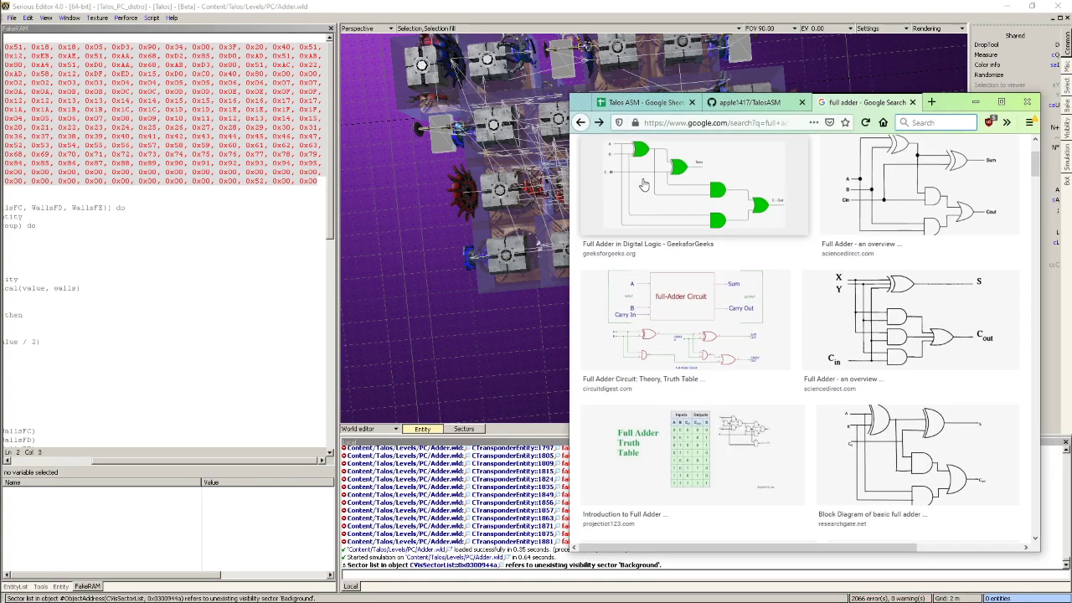
scroll(643, 184, up, 3)
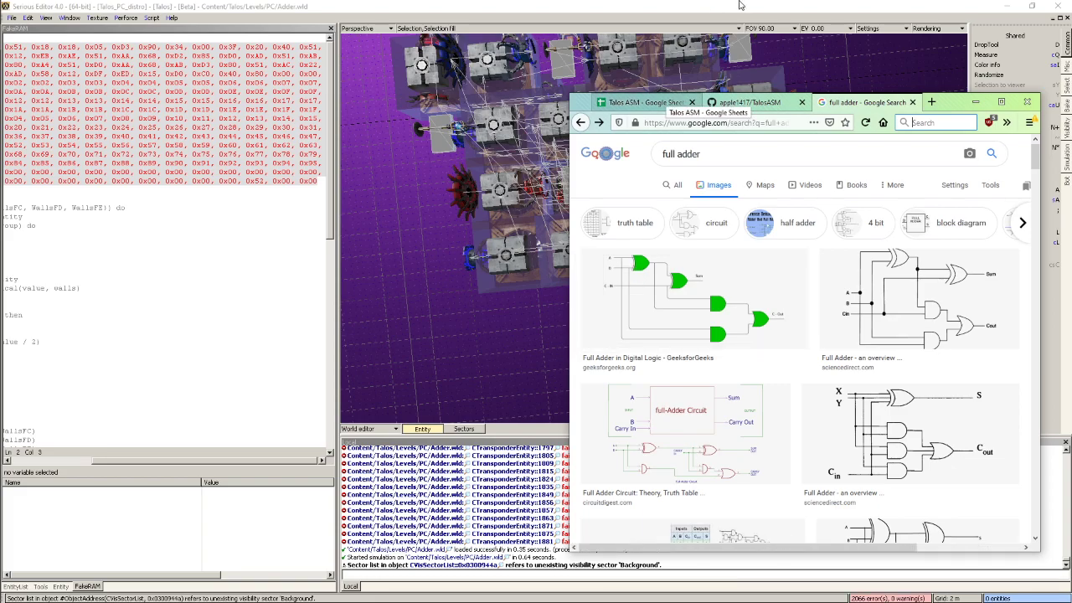
click(717, 54)
Approach the separate two-switch gate in the simulation and examine its input cubes, beam and output cube
mouse_move(717, 54)
alt+middle_down()
mouse_move(745, 191)
mouse_move(684, 164)
alt+middle_up()
mouse_move(672, 226)
alt+middle_down()
mouse_move(650, 251)
mouse_move(670, 243)
mouse_move(660, 241)
alt+middle_up()
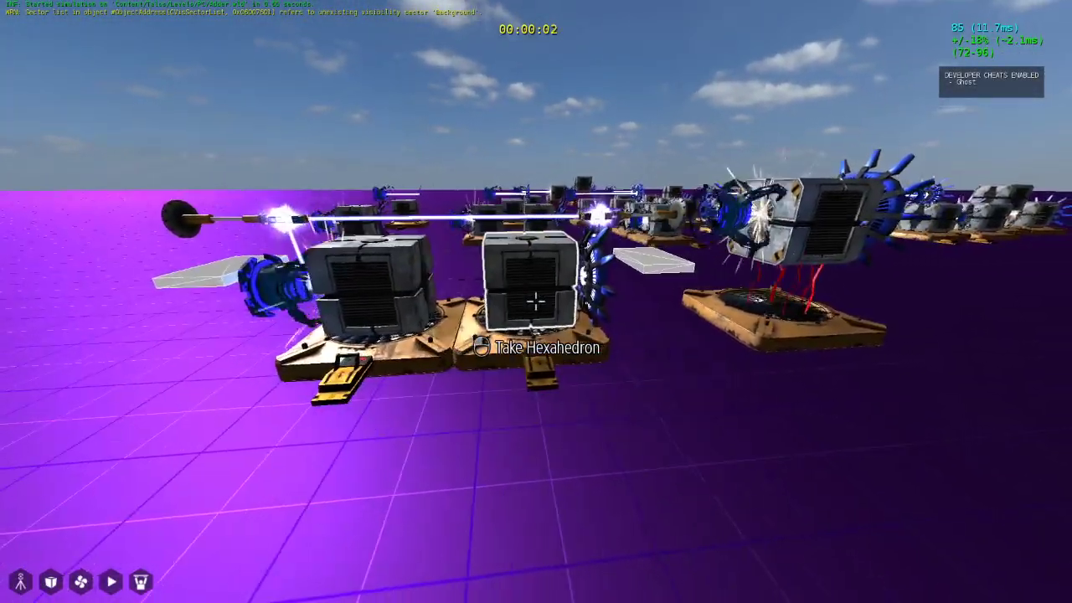
key(w)
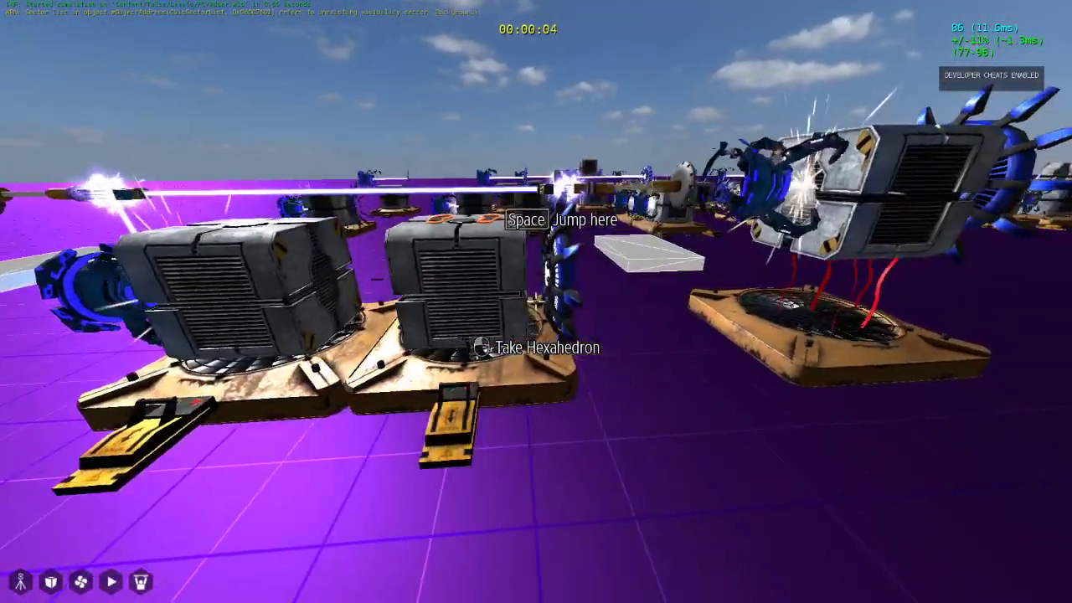
key(a)
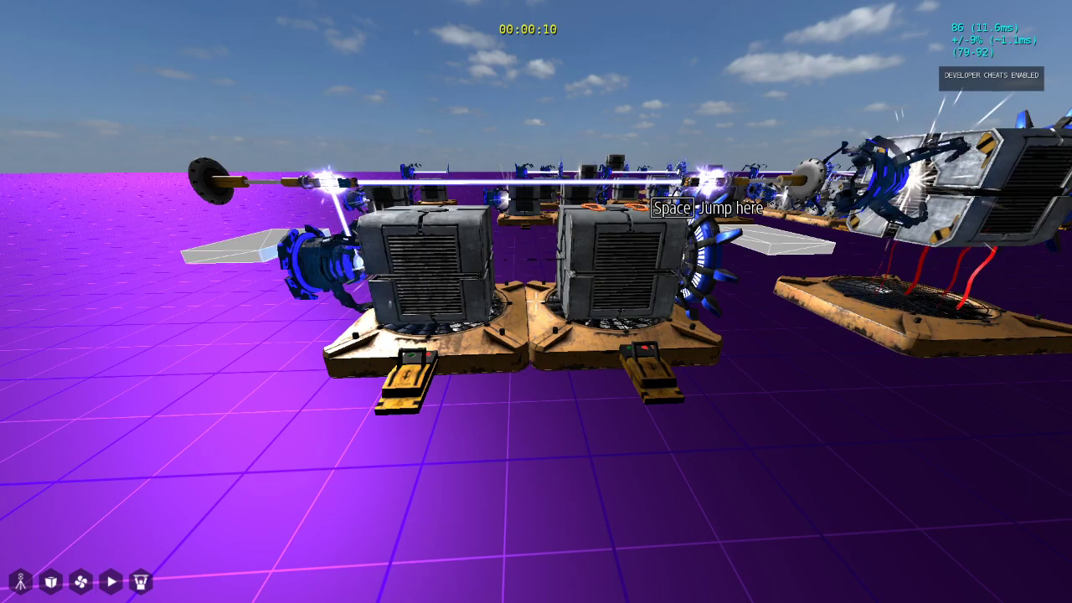
key(w)
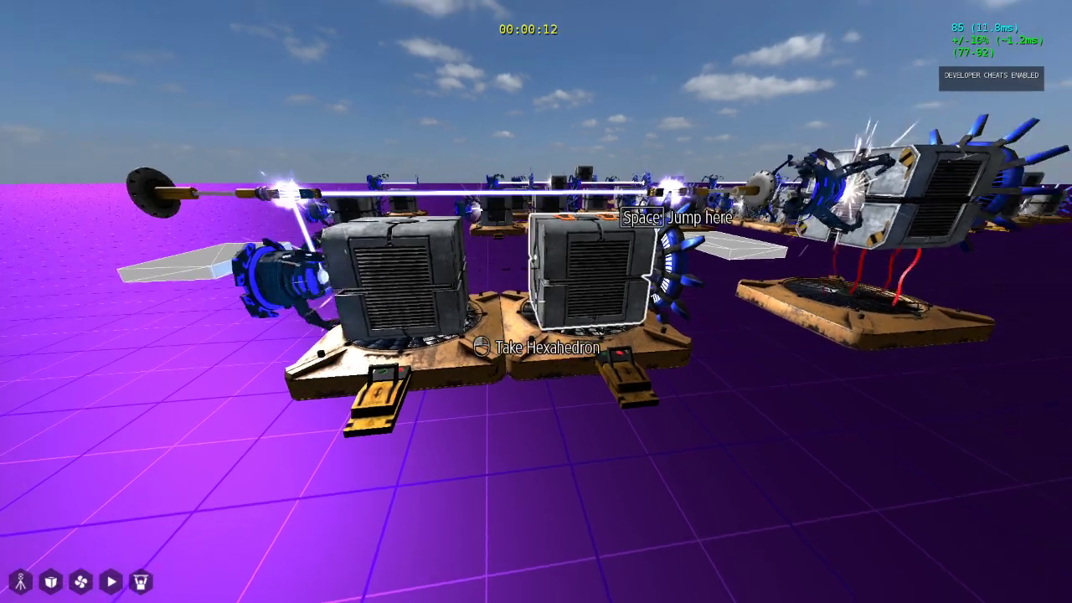
key(w)
key(d)
key(s)
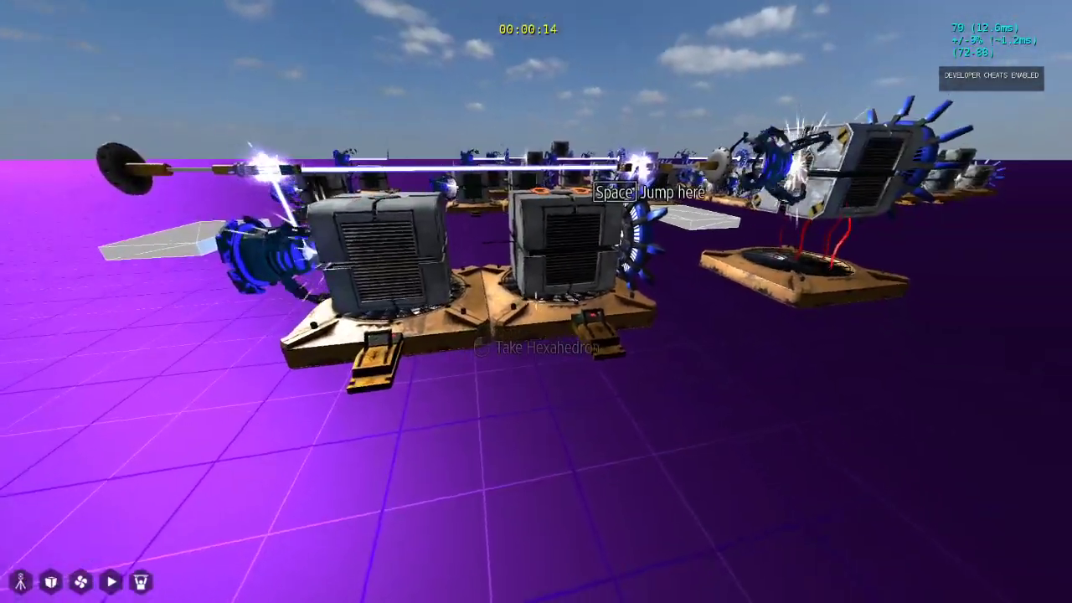
key(a)
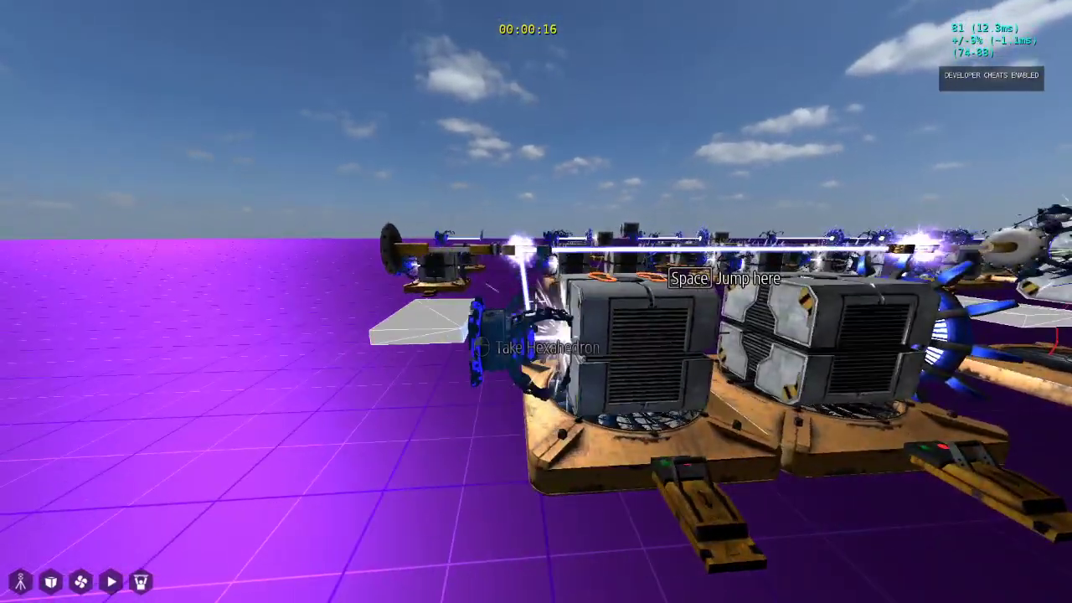
key(d)
key(d)
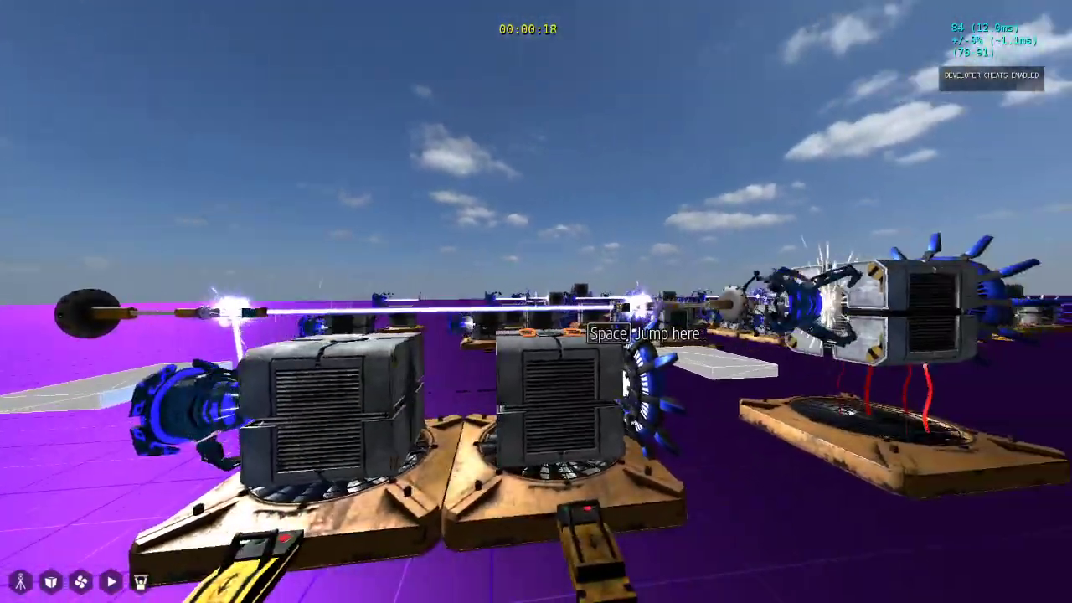
key(d)
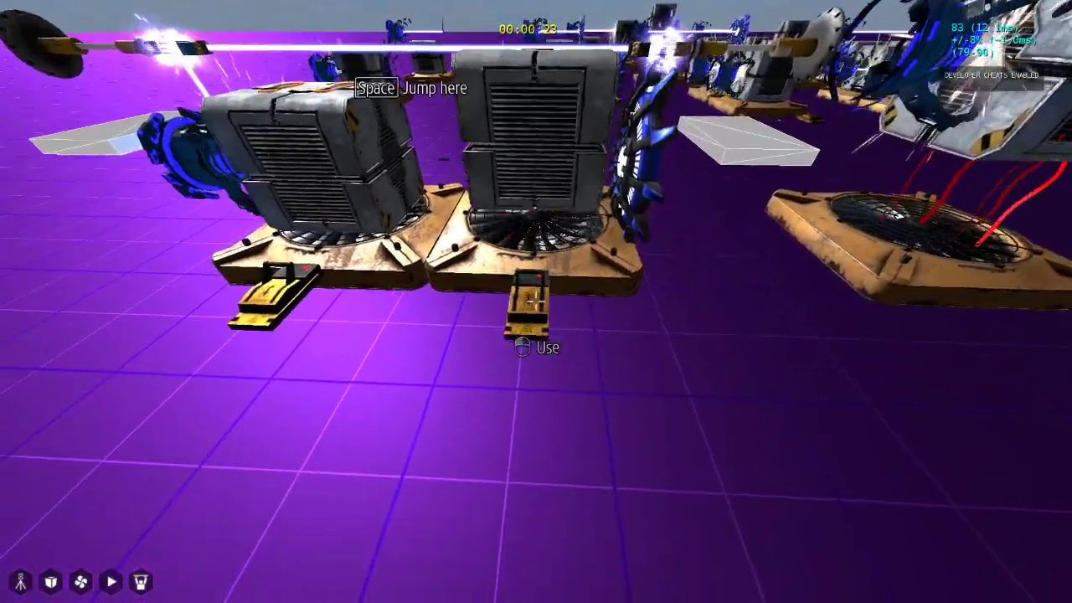
Switch on the fans under the gate's right and left input cubes, and switch the right one off again
click(536, 301)
key(a)
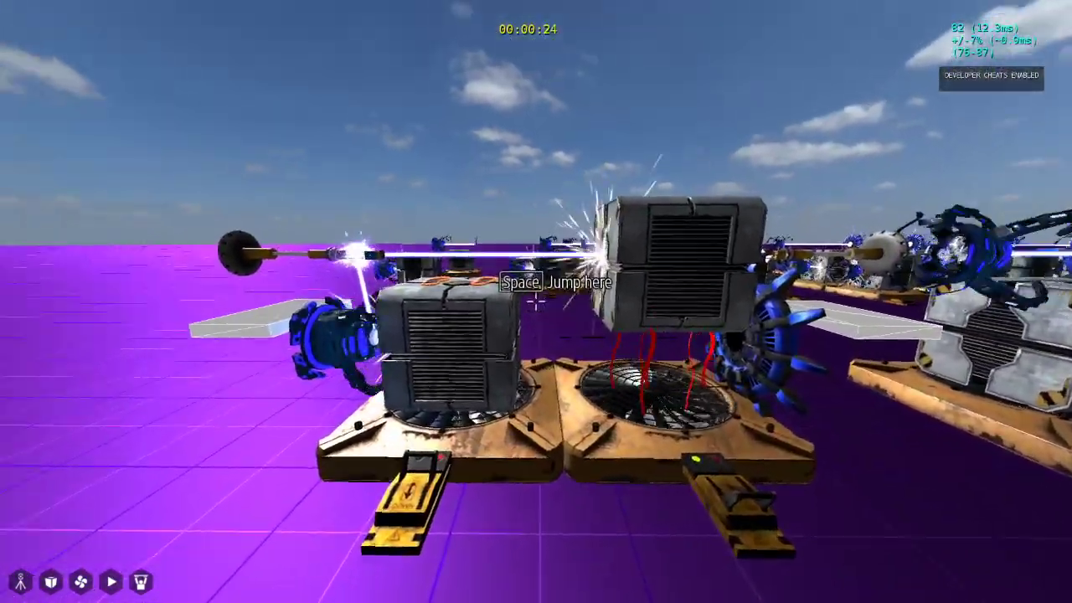
key(d)
key(a)
click(536, 302)
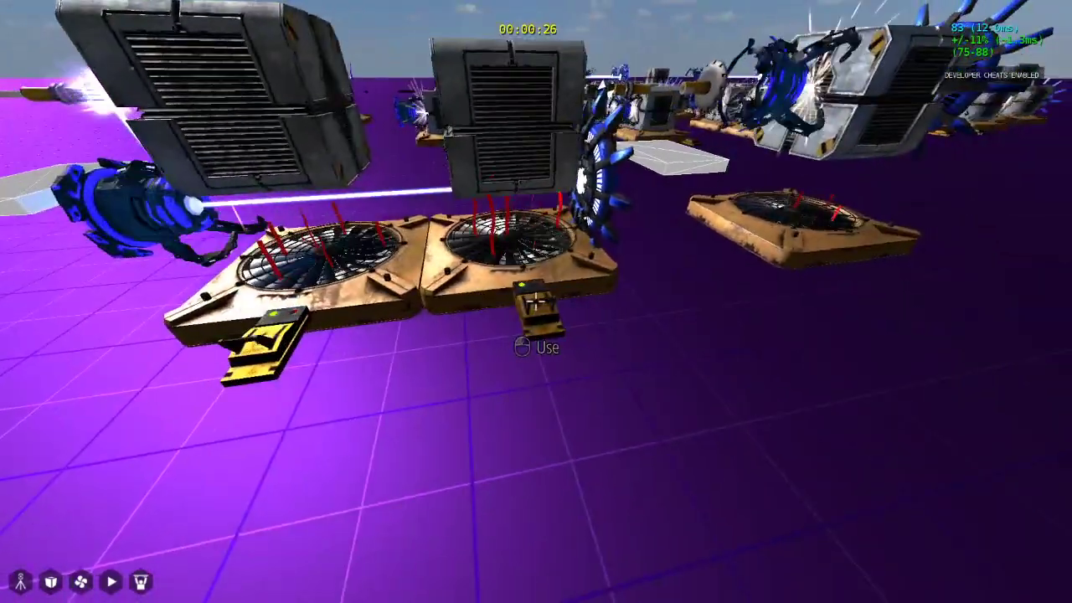
click(537, 302)
key(d)
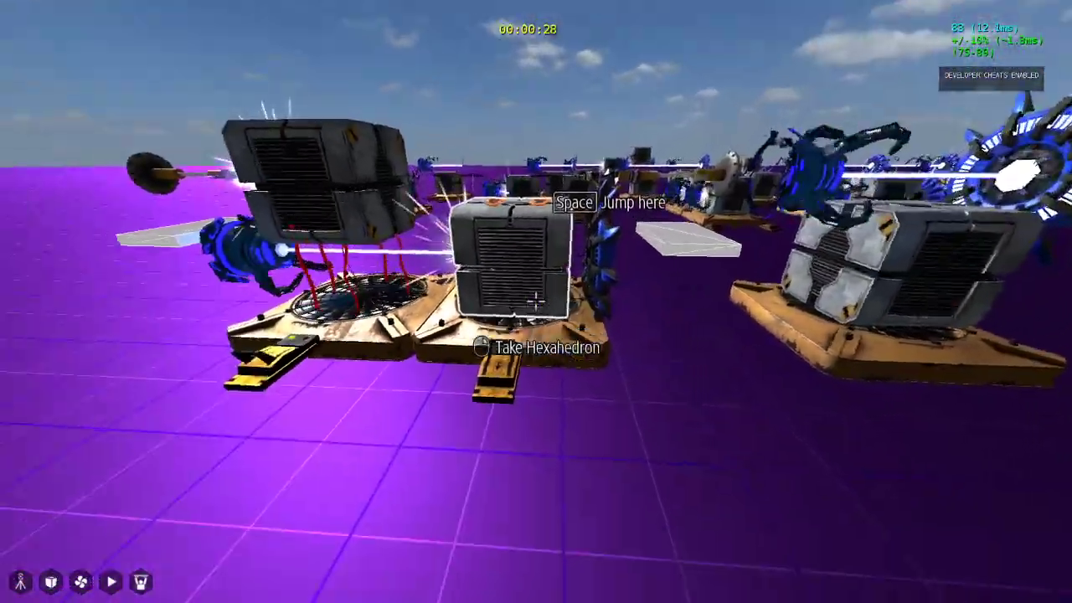
Switch the right input fan back on to raise both cubes, and switch both input fans off
click(536, 302)
key(a)
key(d)
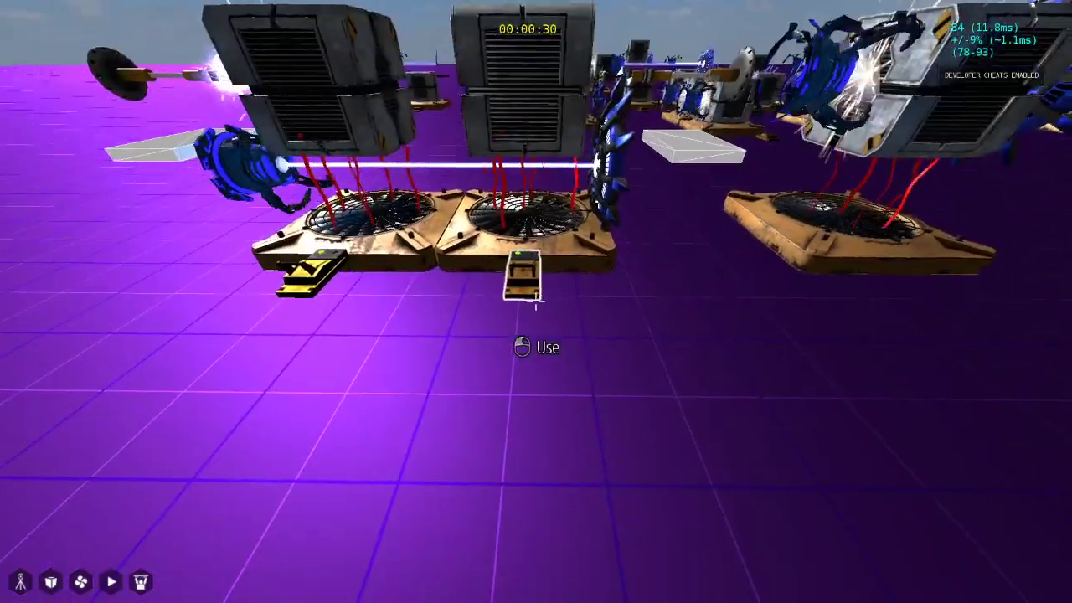
click(536, 302)
key(a)
click(536, 301)
key(d)
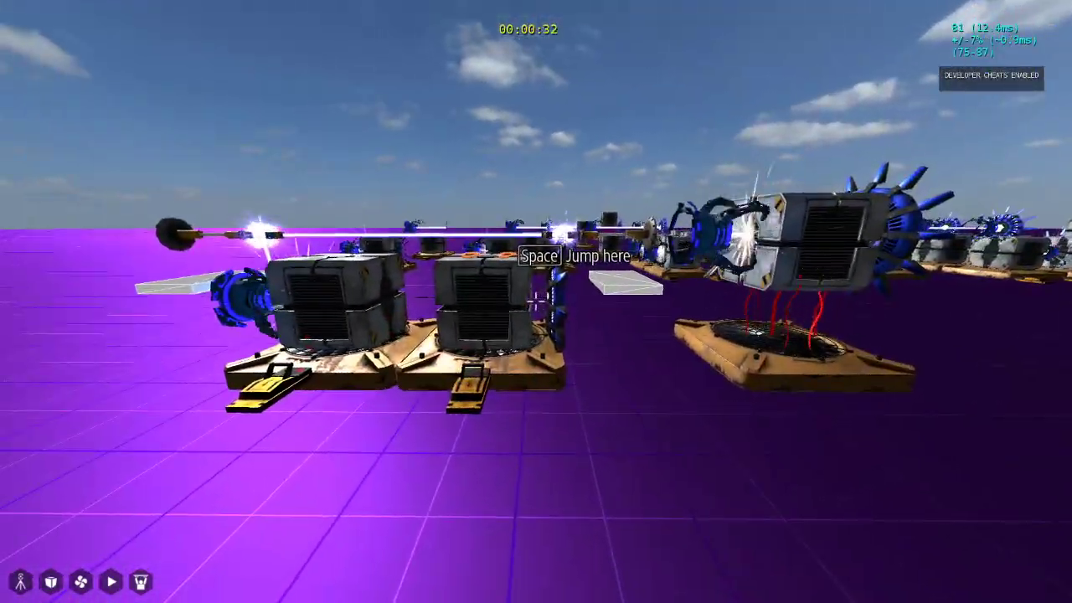
Move from the separate gate to the stacked adder levels in the simulation, and return to the editor
key(w)
key(w)
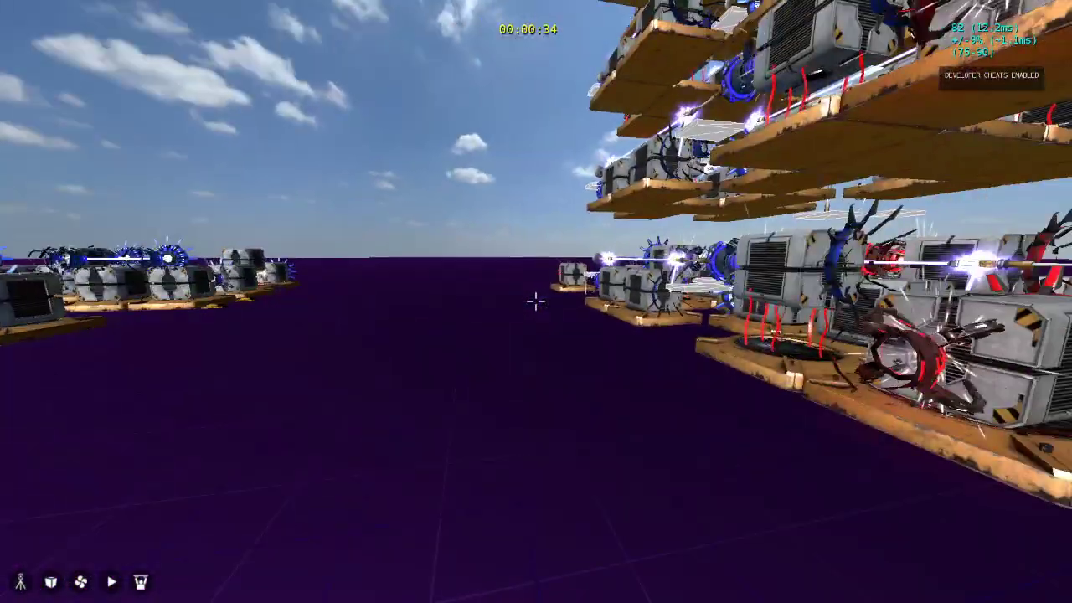
key(g)
key(alt+Tab)
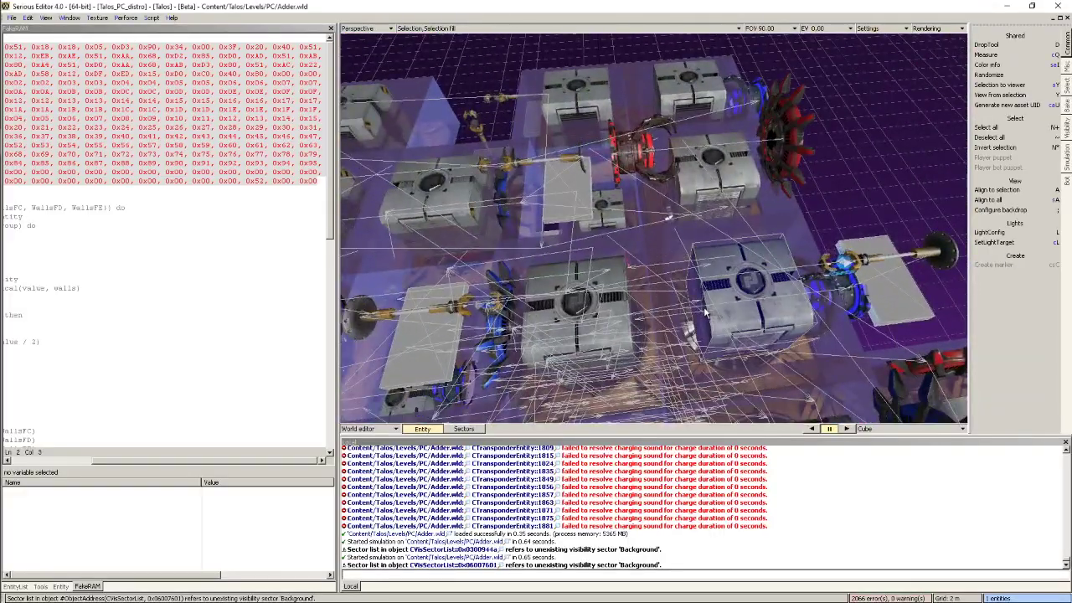
Add further cubes of the adder's top layer to the selection, and compare the circuit with the full adder diagrams in the browser
right_drag(589, 339, 592, 299)
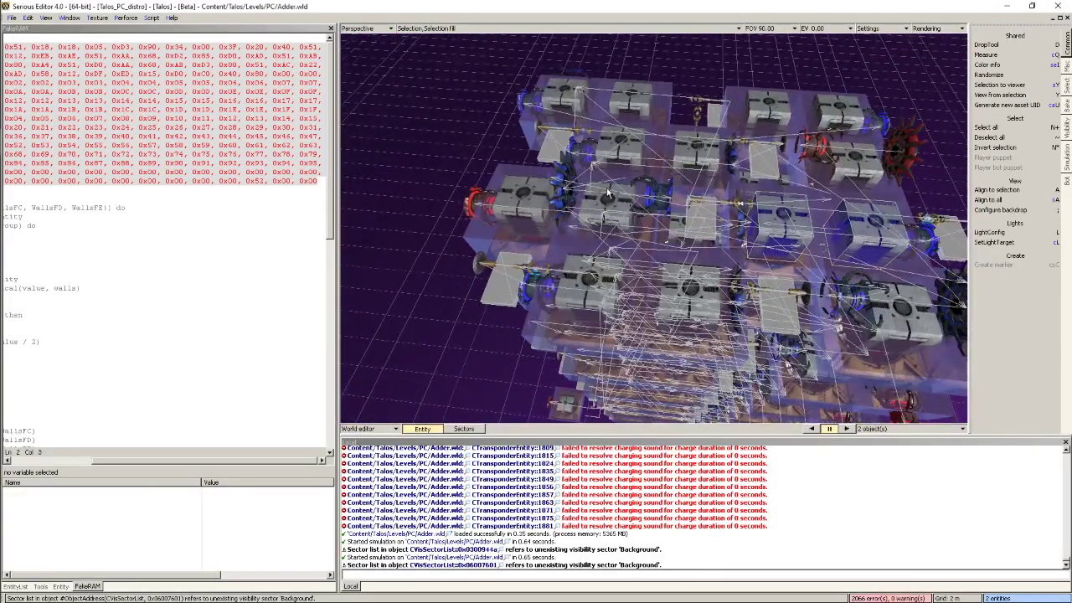
shift+click(607, 202)
mouse_move(608, 202)
right_down()
mouse_move(624, 206)
mouse_move(609, 204)
right_up()
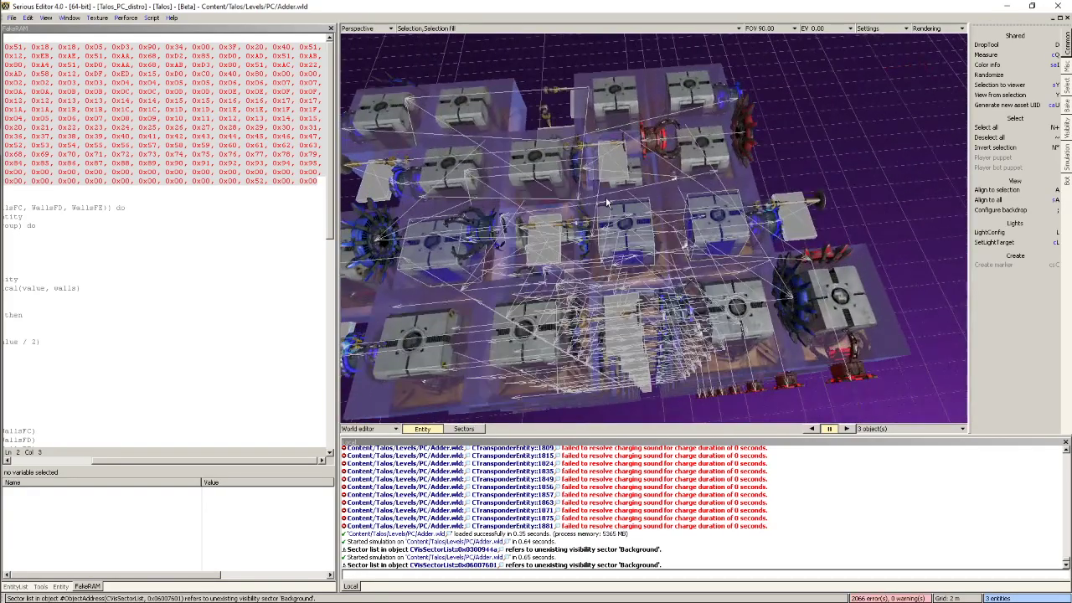
key(alt+Tab)
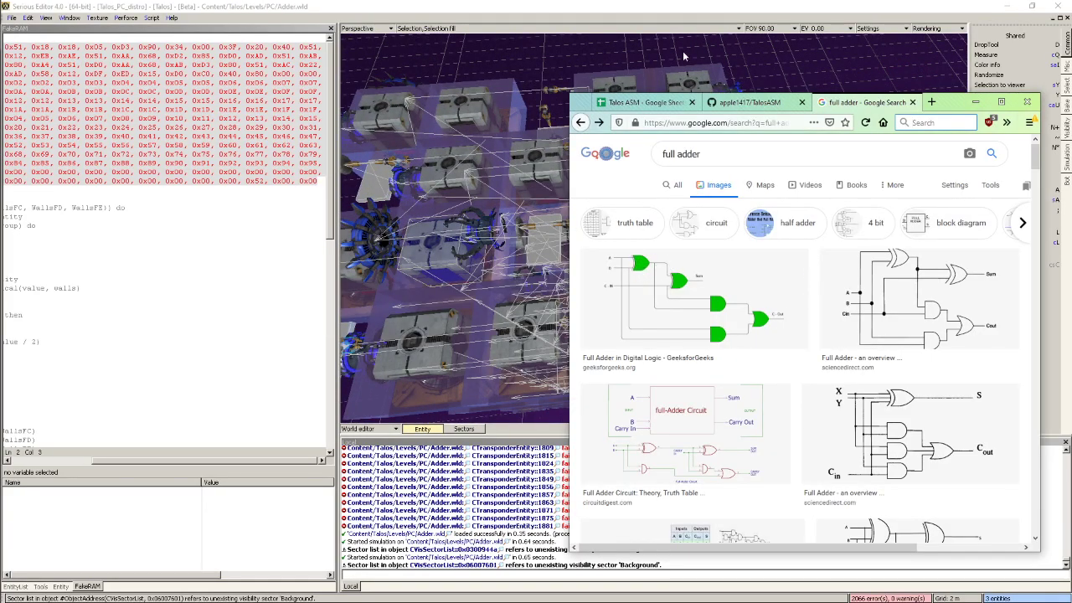
click(709, 5)
right_drag(719, 249, 700, 243)
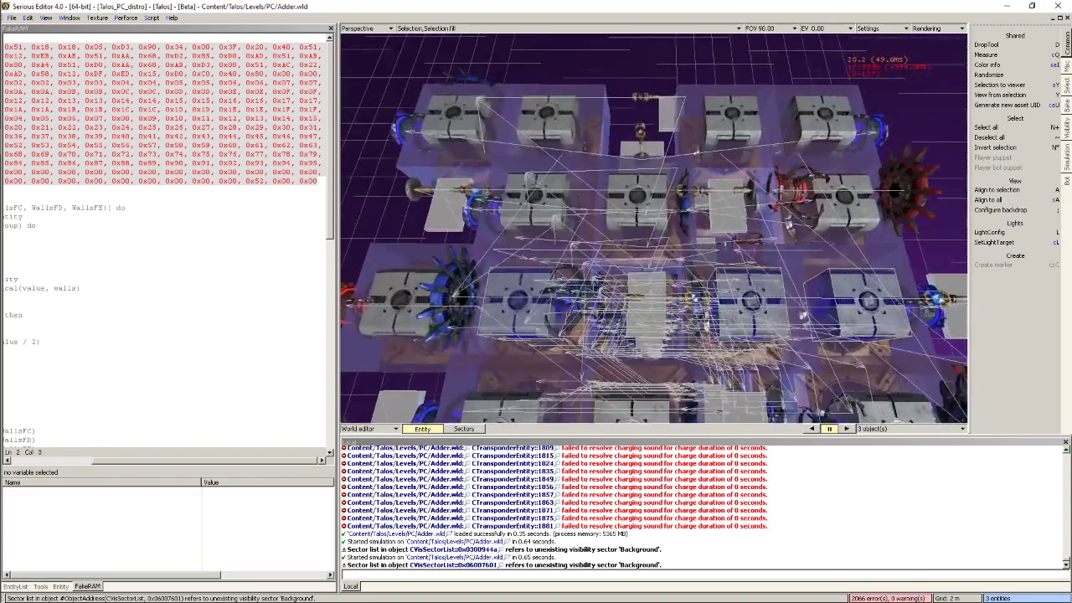
Select the second-row gate's blue receiver, a fan, and the gate's two input cubes in turn
click(546, 209)
shift+click(625, 202)
ctrl+click(527, 238)
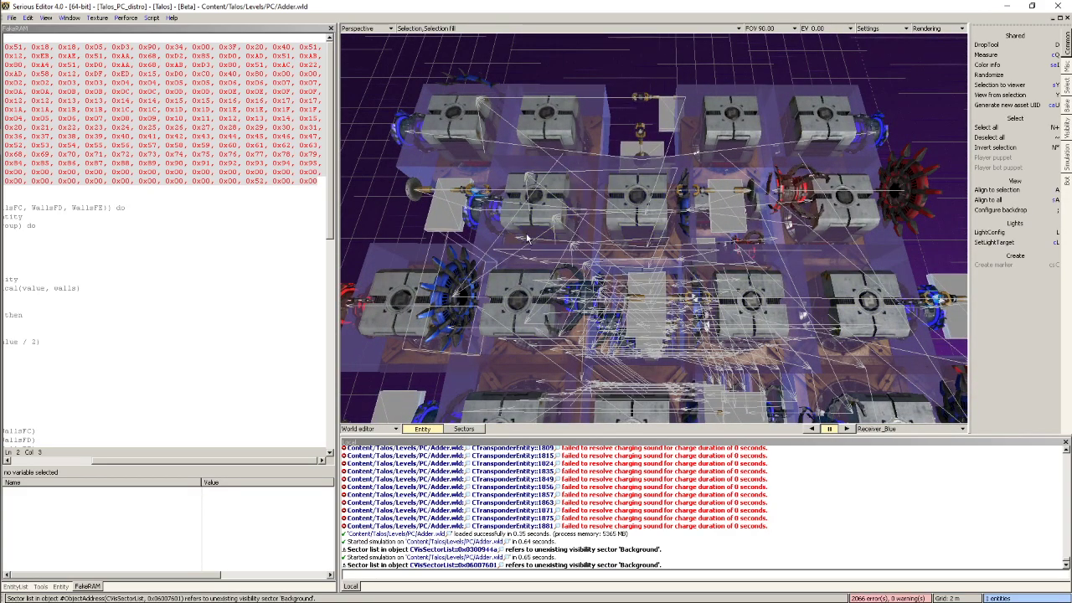
click(579, 236)
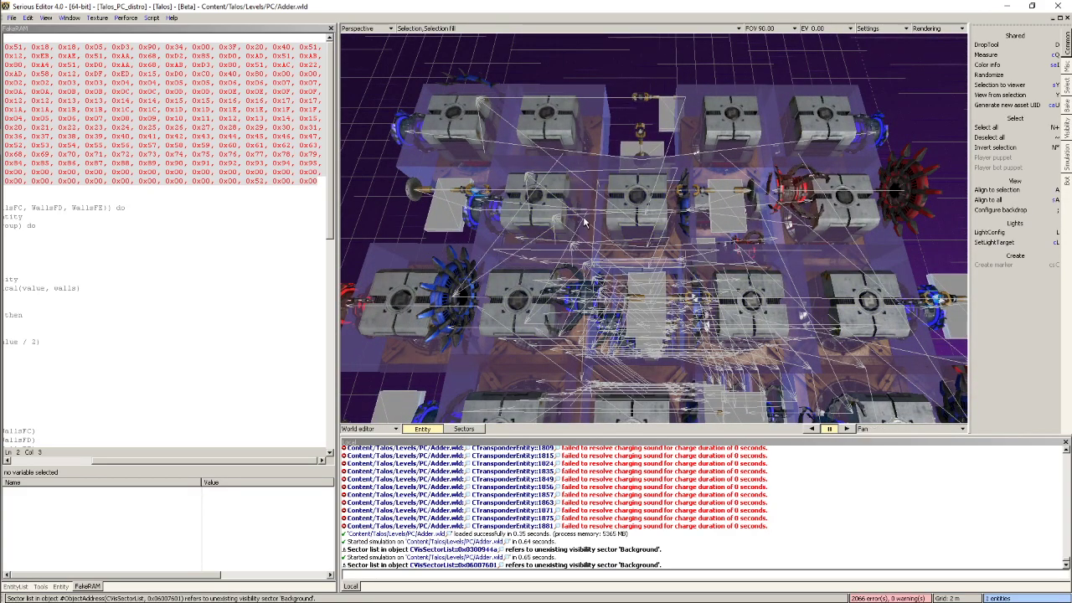
ctrl+click(660, 202)
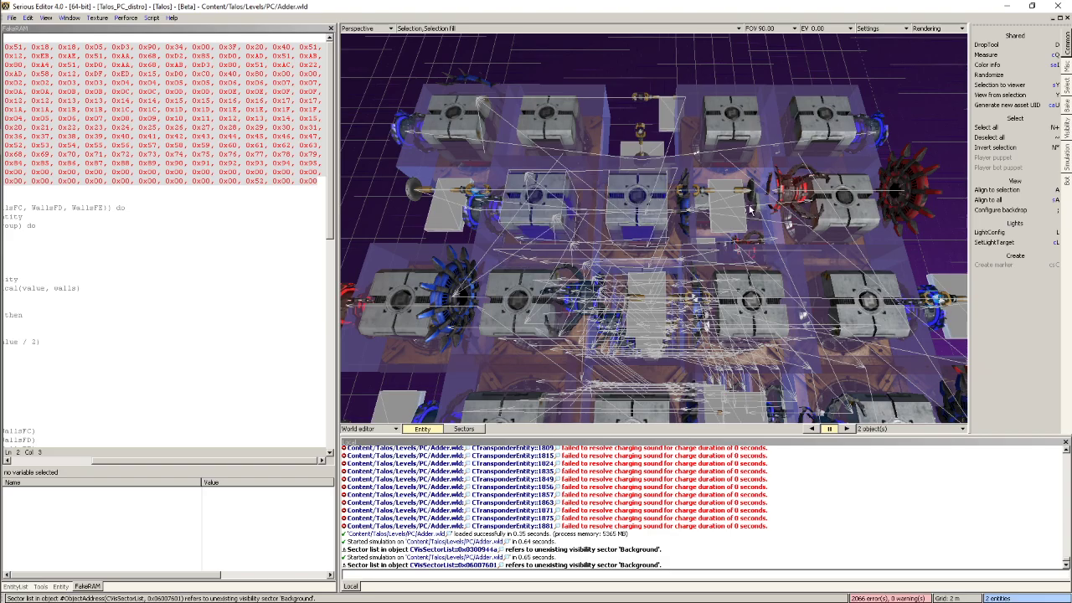
Inspect the adder's outer side by selecting a blue receiver and the red receiver at the far corner of the top layer
middle_drag(751, 209, 603, 261)
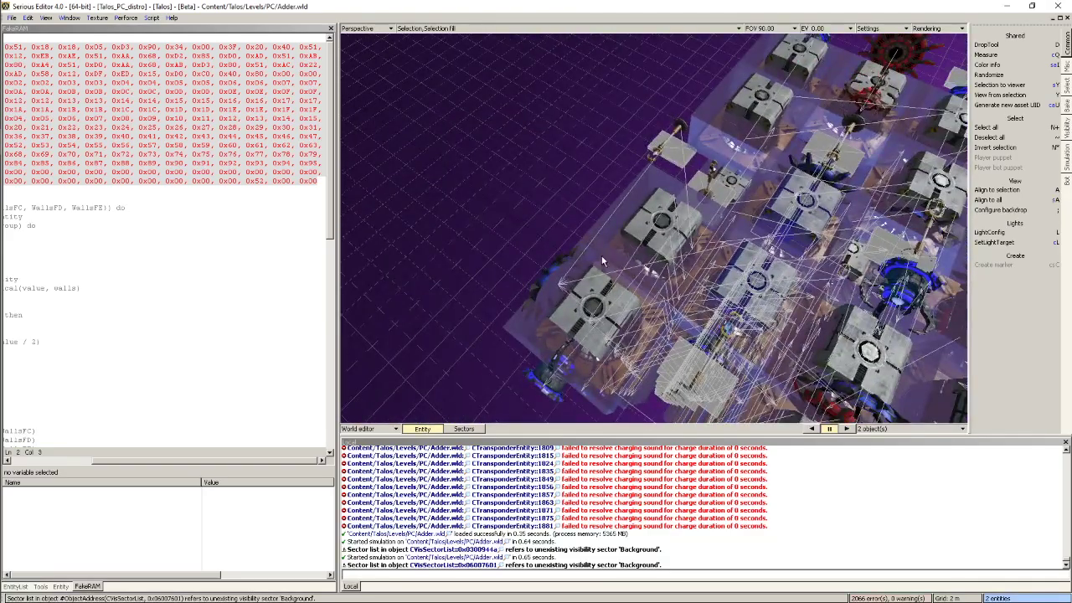
click(540, 270)
click(541, 271)
middle_drag(541, 272, 570, 227)
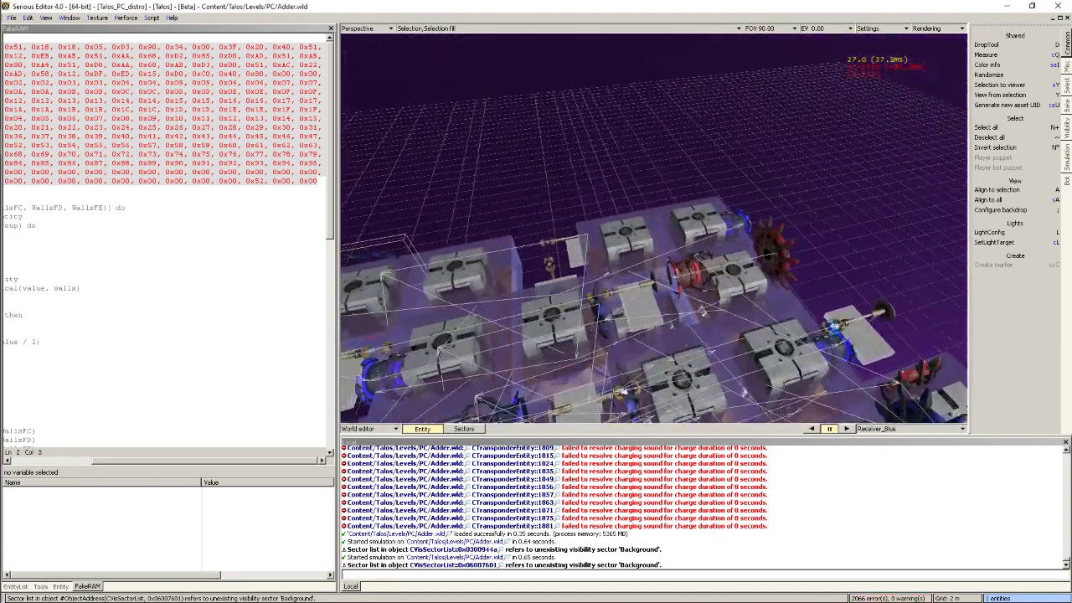
click(774, 254)
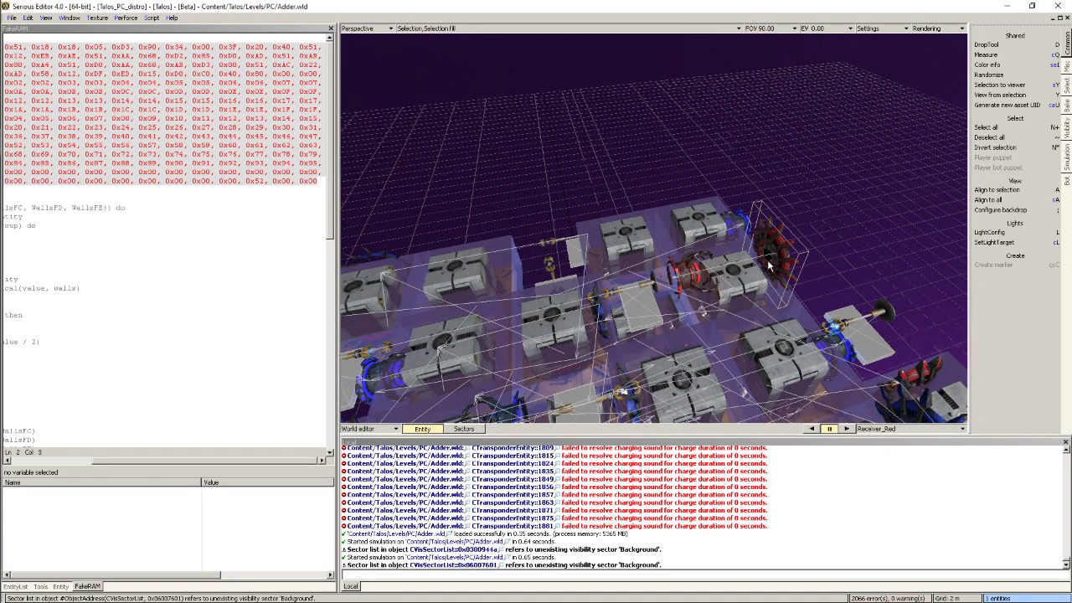
Check the carry-out gates in the browser's full adder diagram, and return to the adder's top layer in the editor
key(alt+Tab)
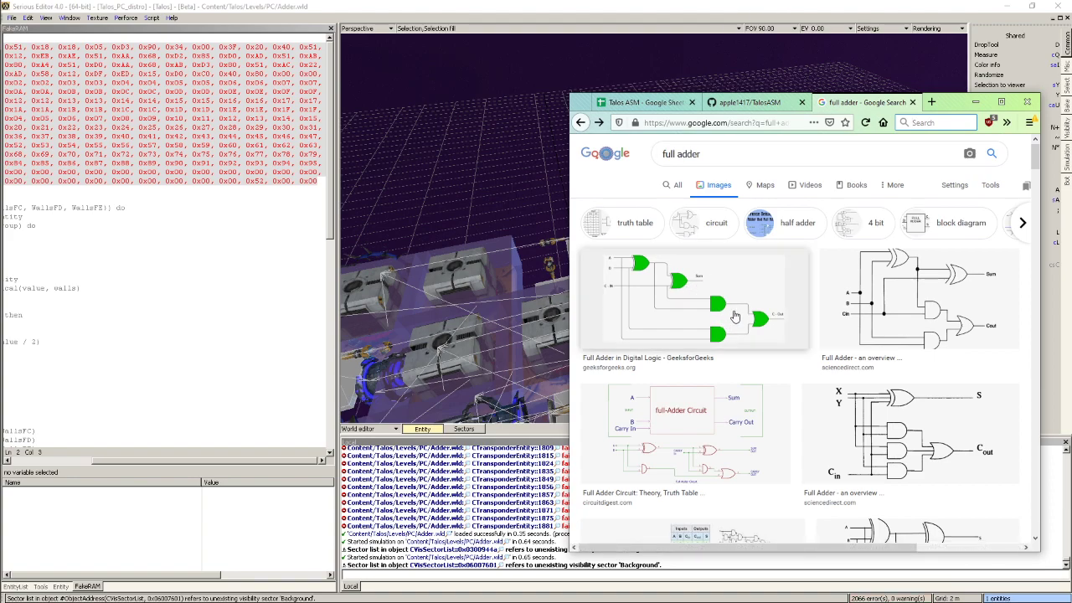
right_click(765, 314)
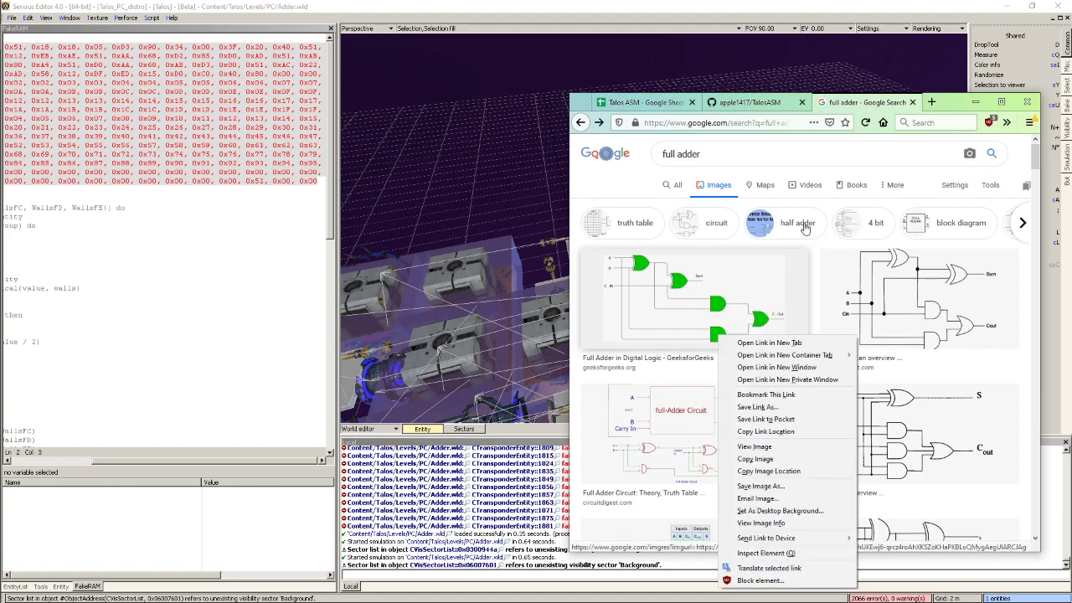
click(731, 3)
middle_drag(653, 230, 688, 239)
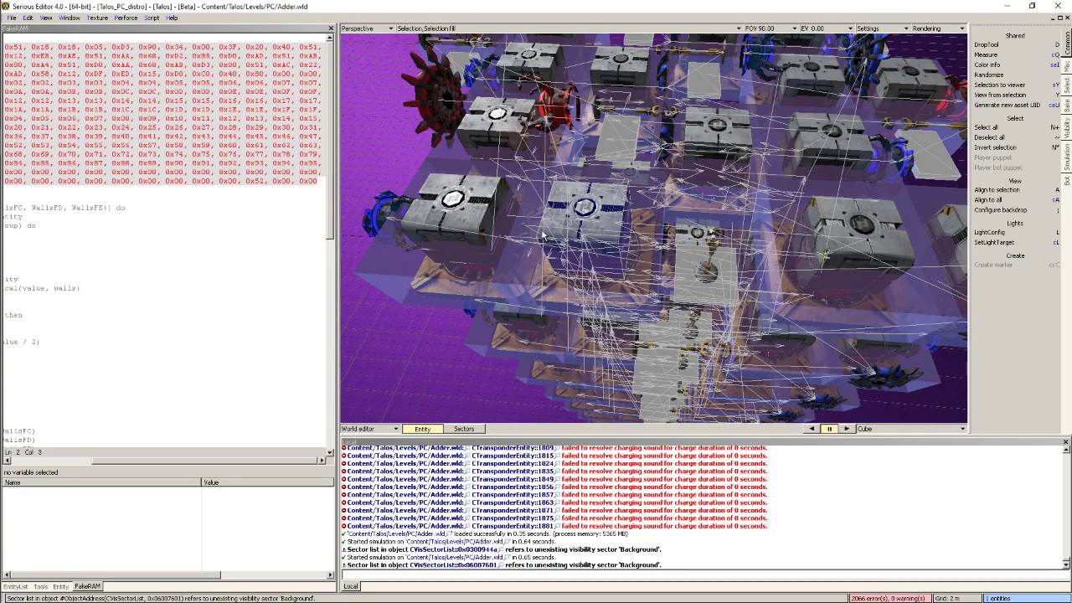
Select the two cubes at the adder's corner and the energy rod beside them, and compare them with the browser's full adder diagram
click(480, 245)
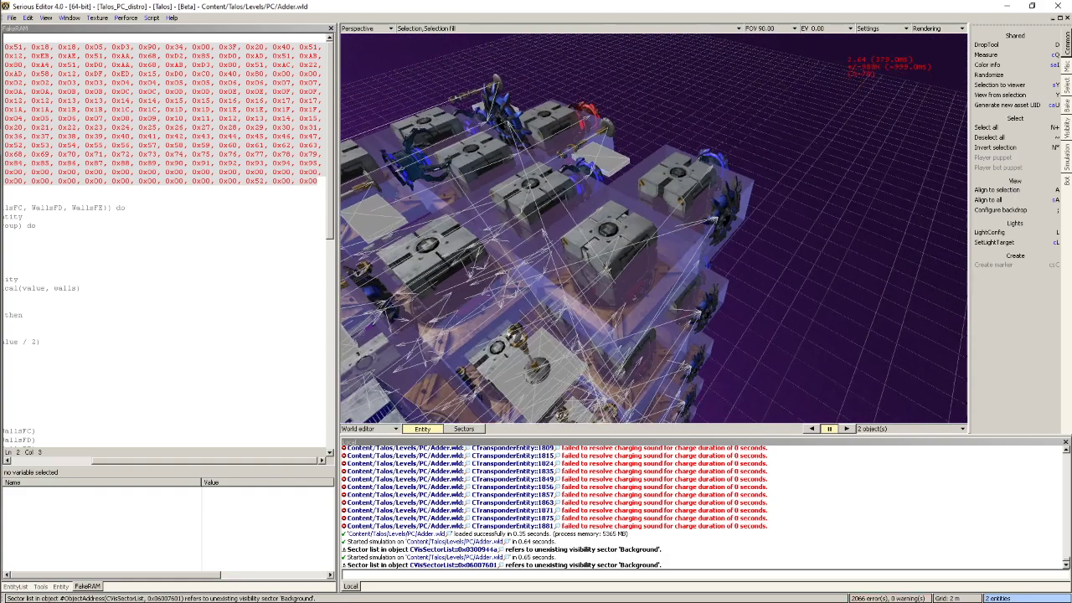
middle_drag(609, 277, 710, 238)
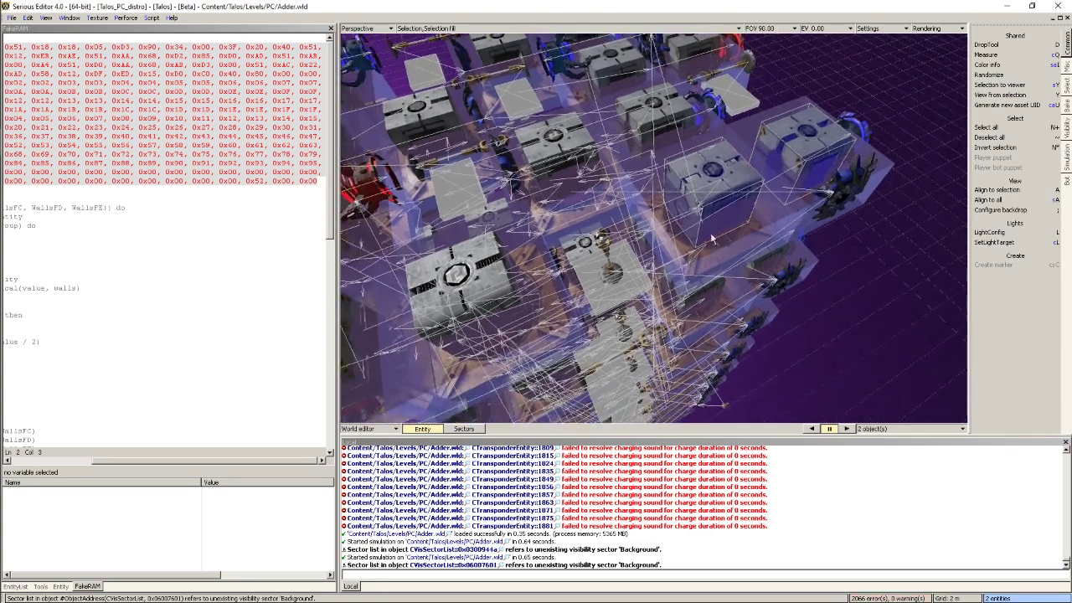
click(602, 271)
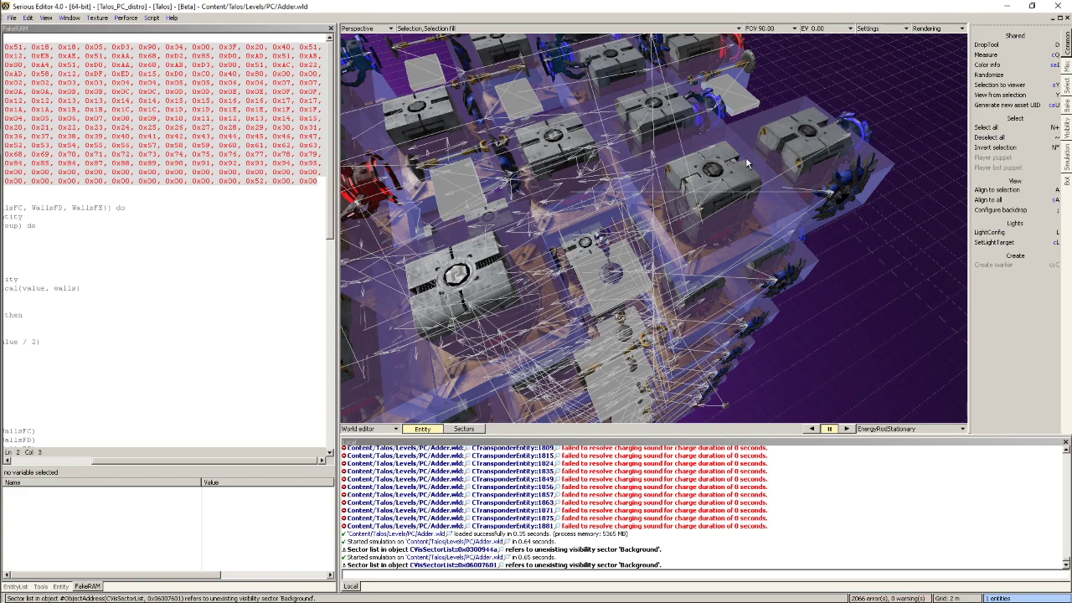
key(alt+Tab)
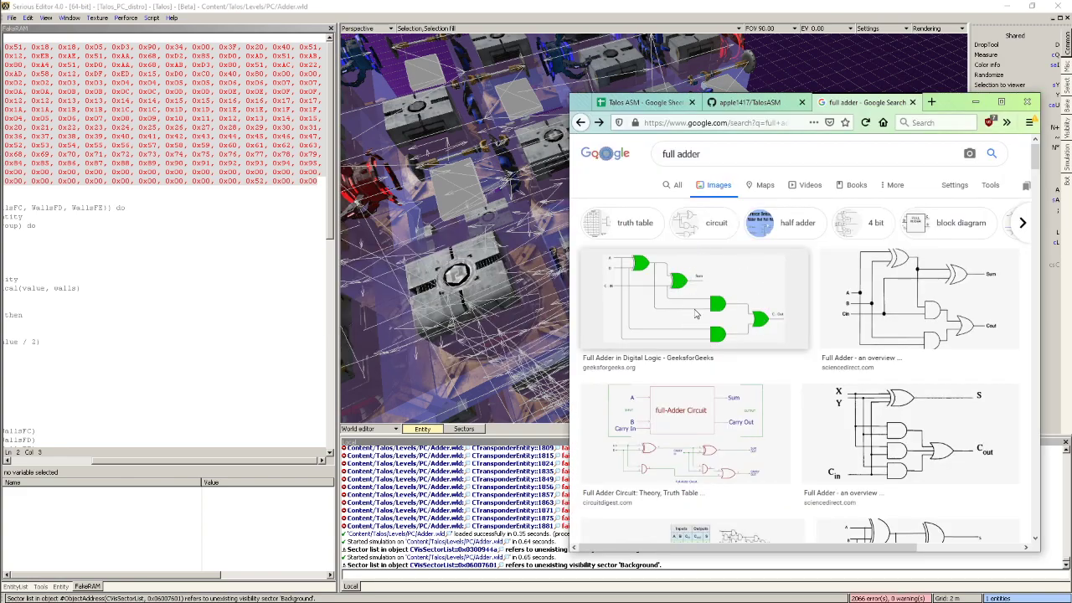
click(779, 5)
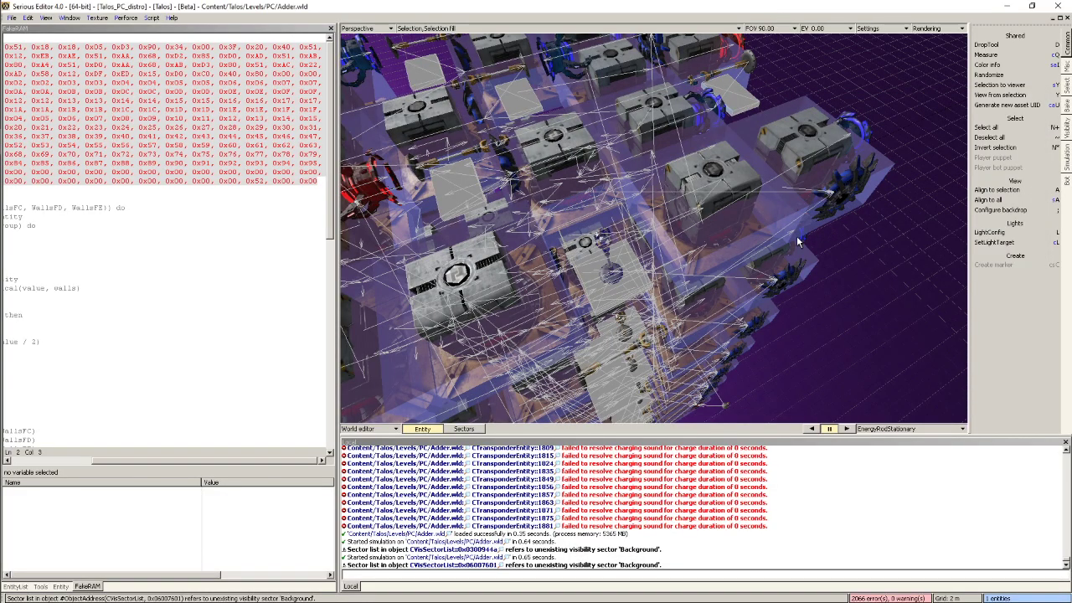
mouse_move(798, 241)
middle_down()
mouse_move(738, 251)
mouse_move(779, 260)
mouse_move(737, 277)
mouse_move(821, 293)
mouse_move(771, 327)
mouse_move(737, 276)
mouse_move(771, 260)
mouse_move(721, 276)
mouse_move(754, 234)
mouse_move(720, 251)
mouse_move(729, 260)
mouse_move(796, 246)
middle_up()
Run the adder simulation, take hexahedrons out of the red beams at the tower's edge, and drop them beside the tower
key(ctrl+t)
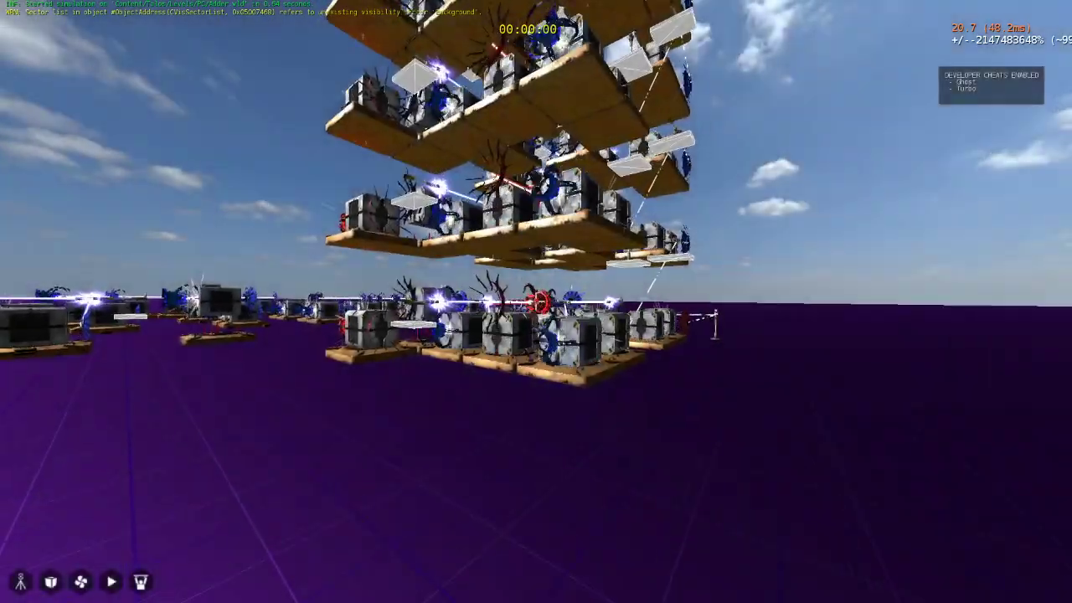
key(w)
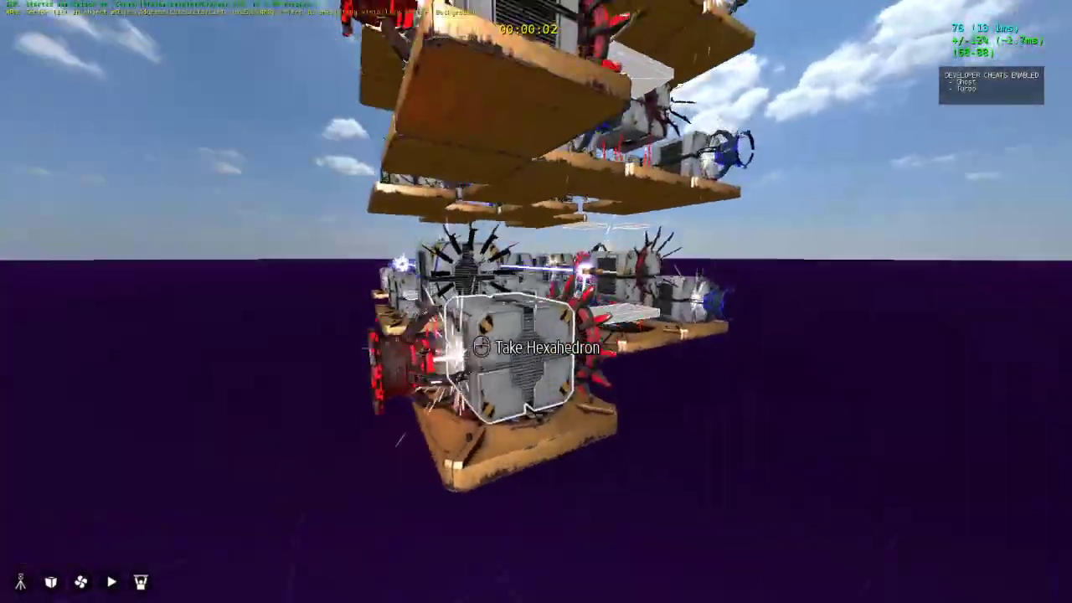
click(536, 301)
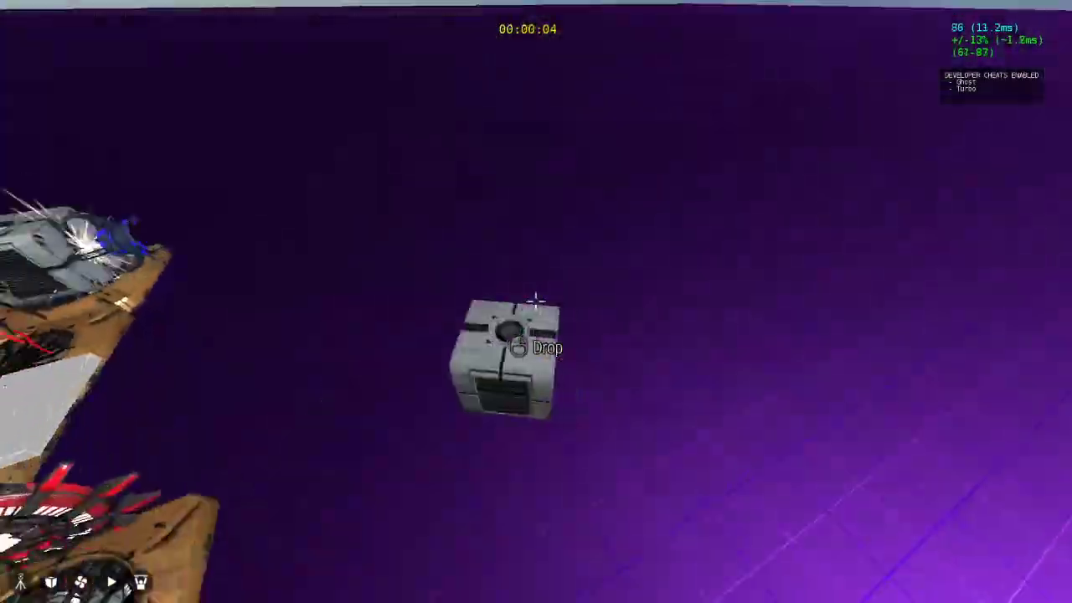
click(536, 302)
click(536, 302)
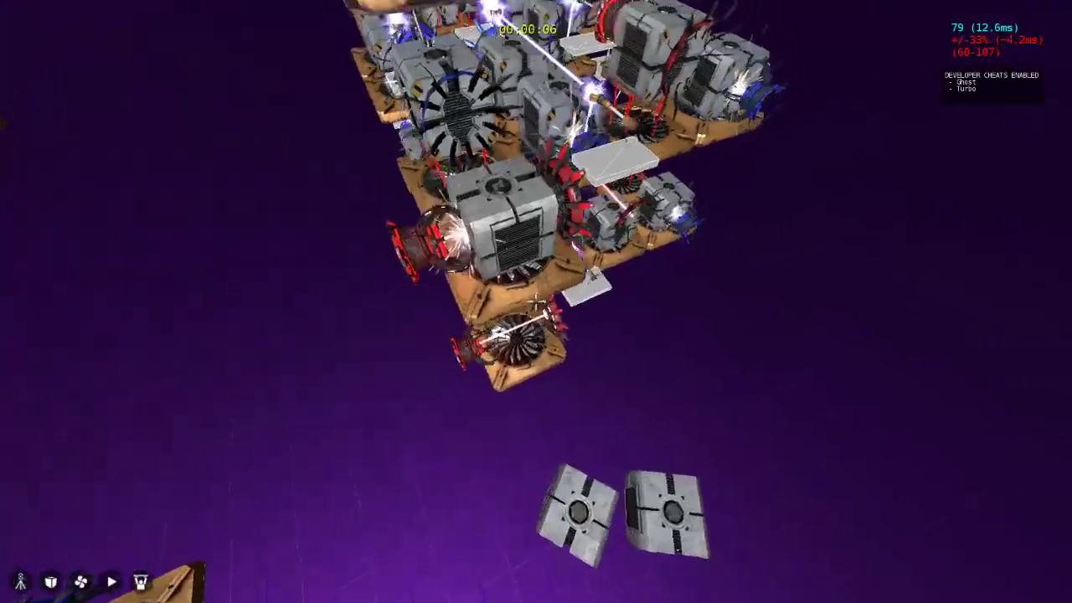
key(w)
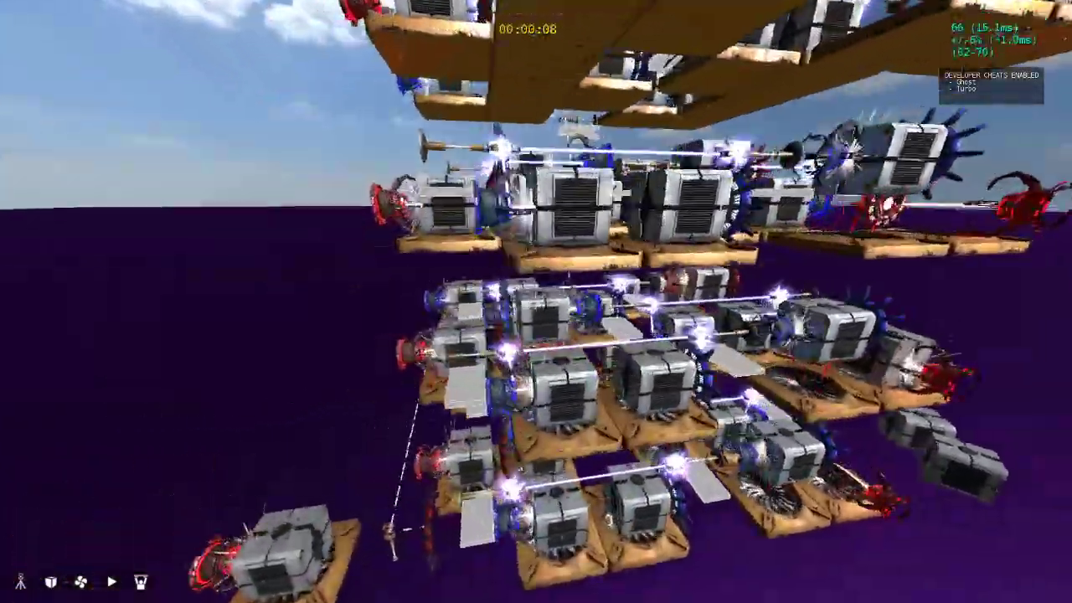
key(a)
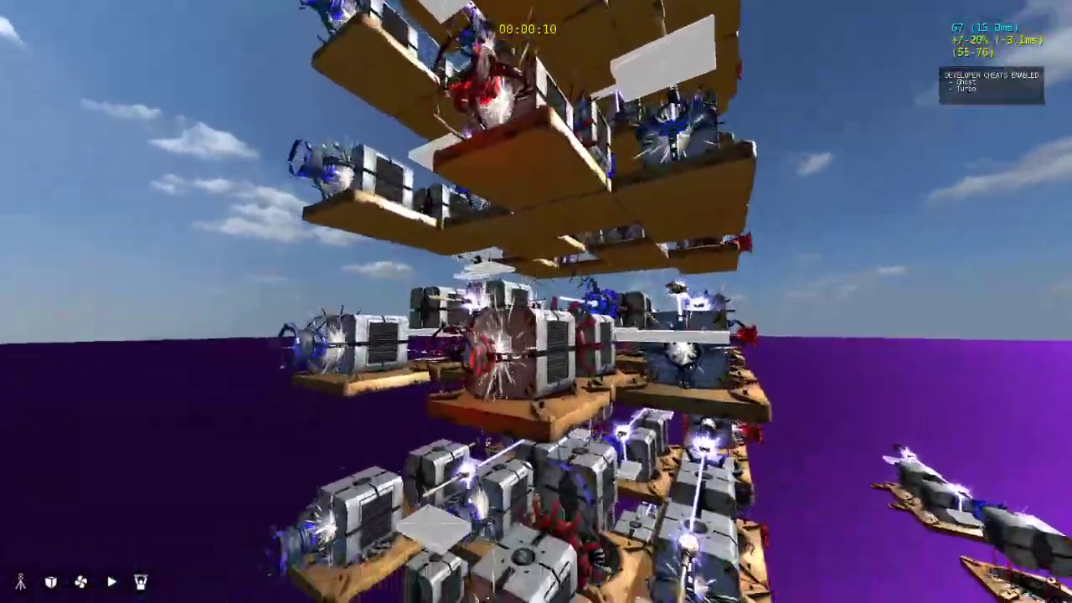
Take more hexahedrons off the adder's fans, drop them beside the tower, and examine the stacked levels' beams and cubes
click(536, 302)
click(536, 302)
click(536, 302)
click(536, 301)
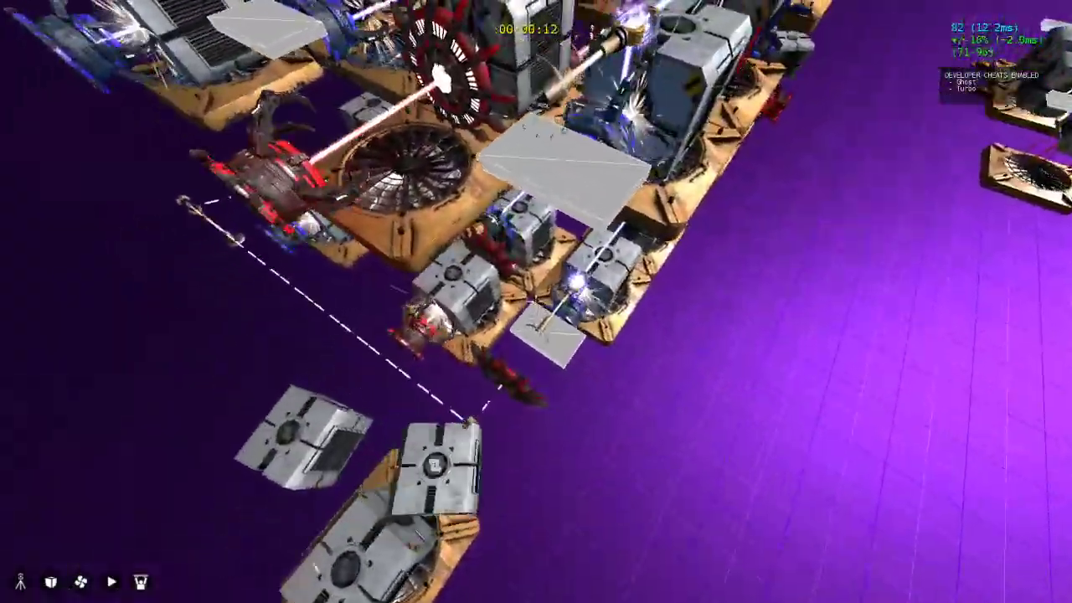
click(536, 301)
click(536, 302)
key(w)
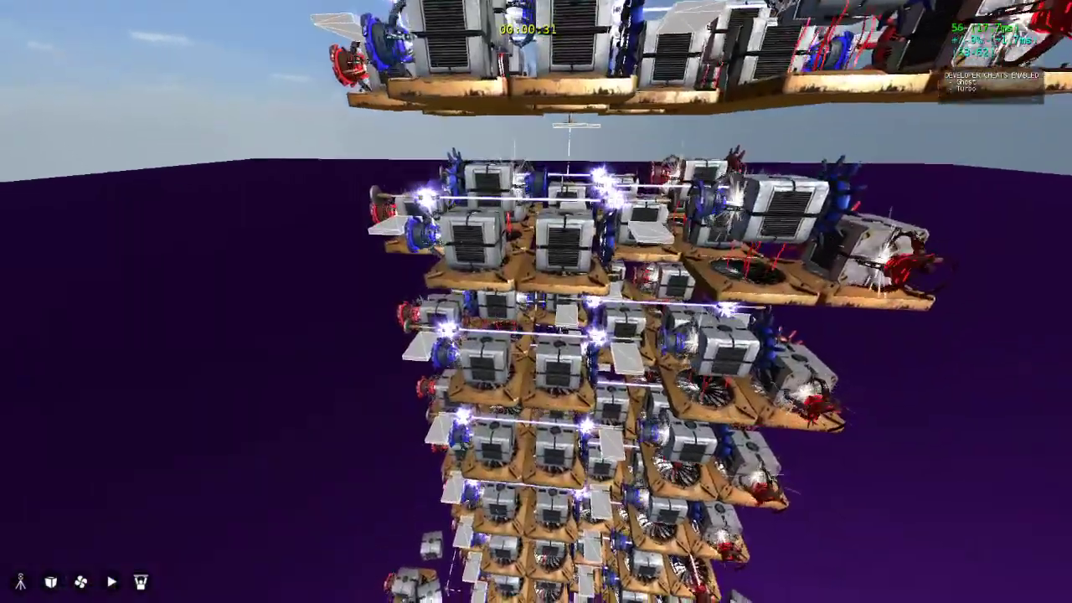
Stop the simulation, and select the two cubes of the front gate in the adder's top layer
key(Escape)
middle_drag(591, 197, 559, 236)
click(689, 252)
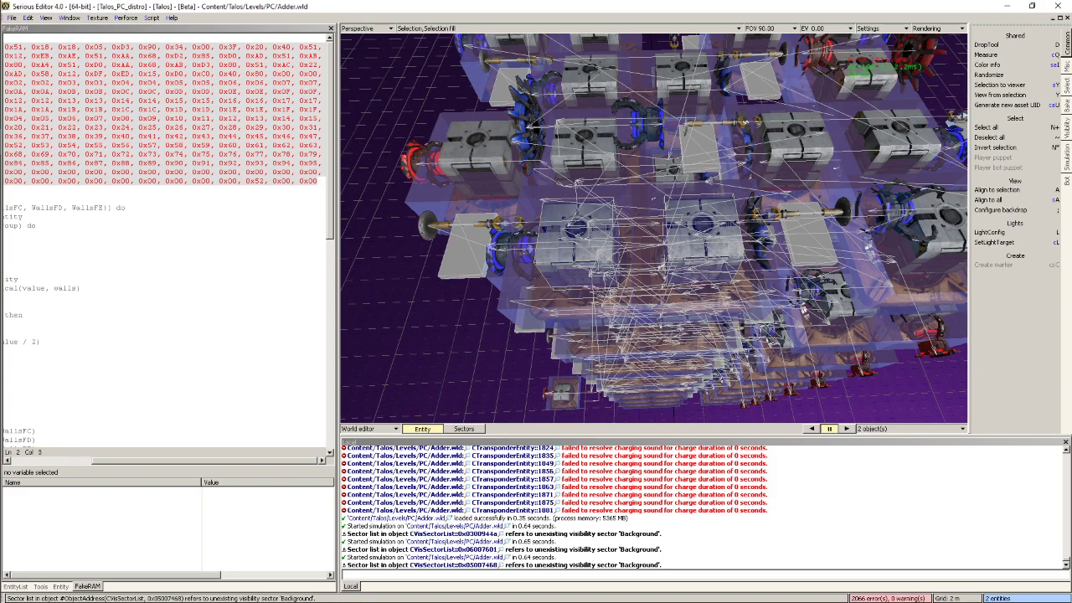
mouse_move(655, 320)
middle_down()
mouse_move(623, 322)
mouse_move(656, 320)
middle_up()
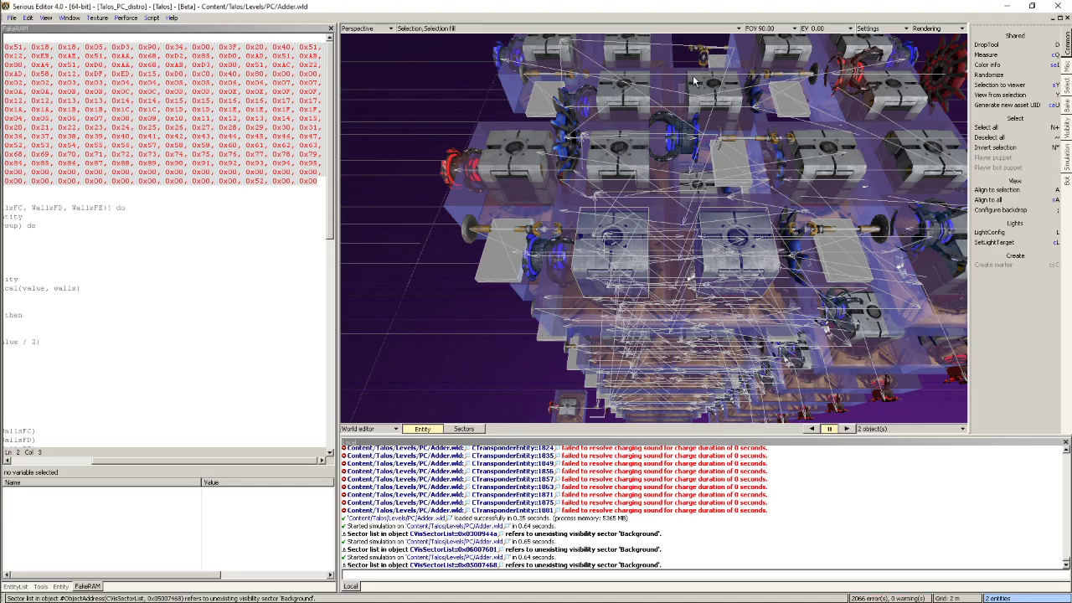
right_drag(746, 247, 786, 278)
Run the simulation again, take the hexahedron off the red emitter's fan, drop it beside the adder, and examine the unblocked beam
key(ctrl+g)
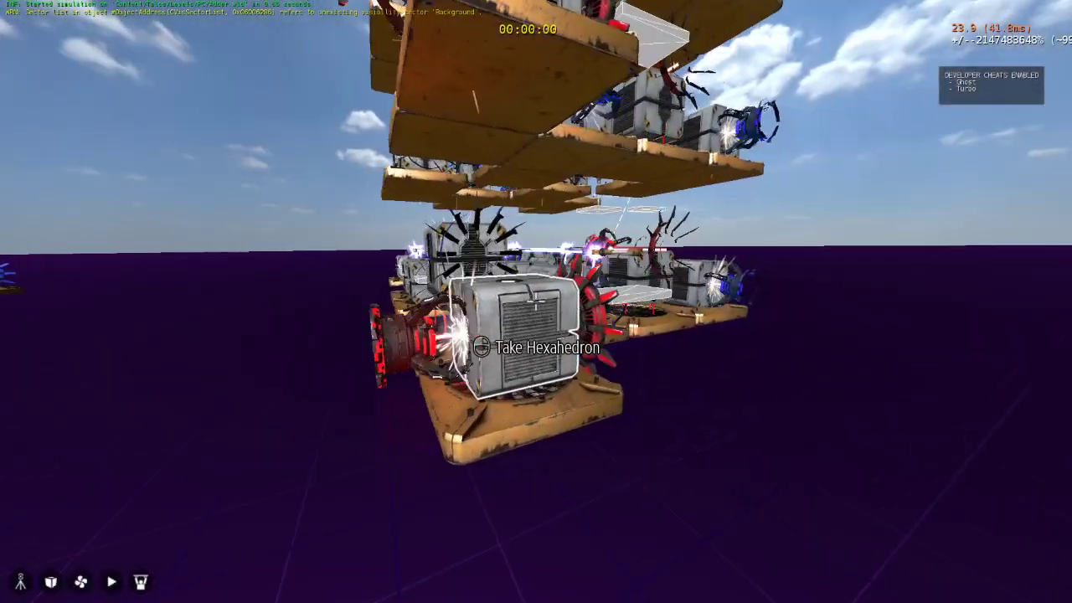
key(w)
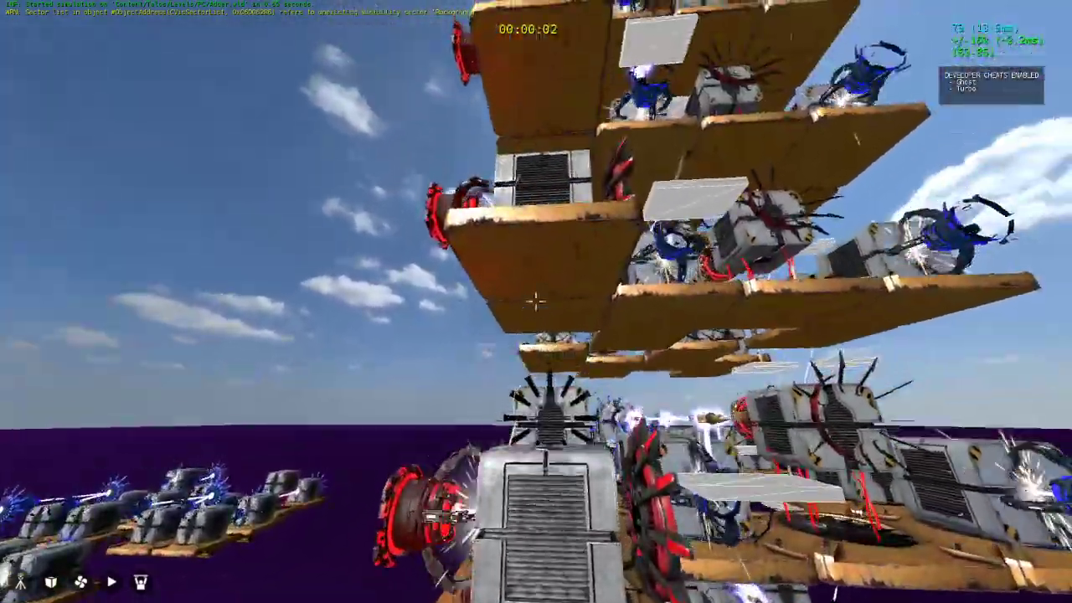
click(536, 302)
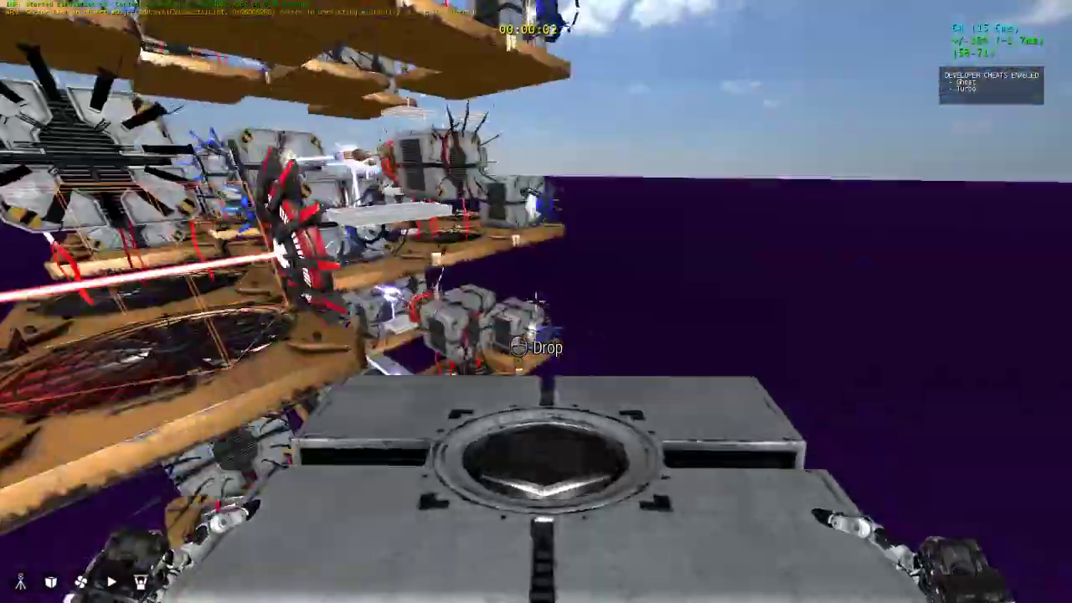
click(537, 301)
click(537, 302)
click(537, 302)
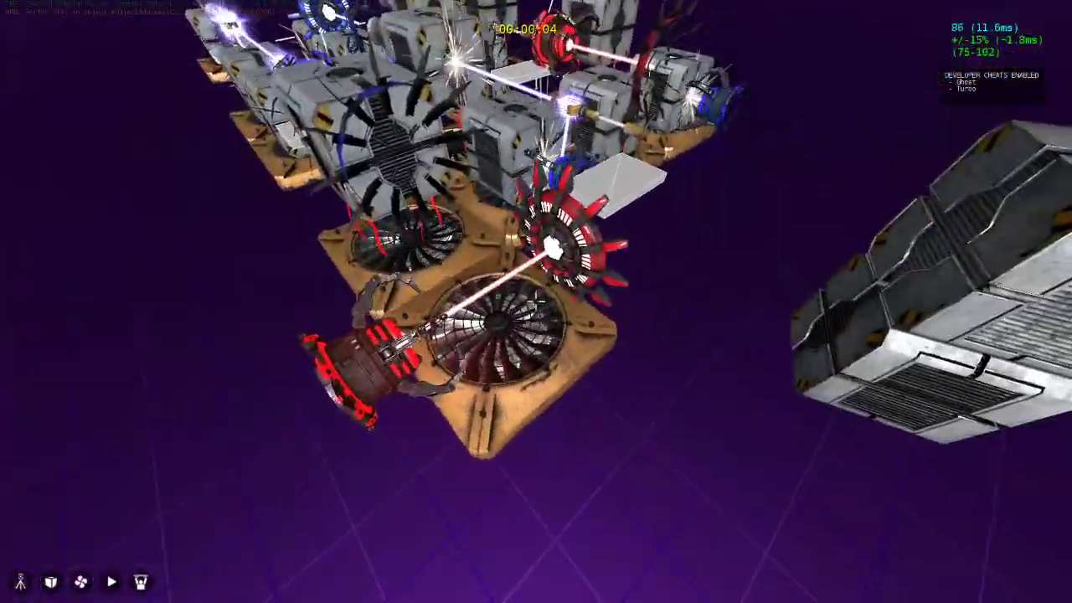
key(s)
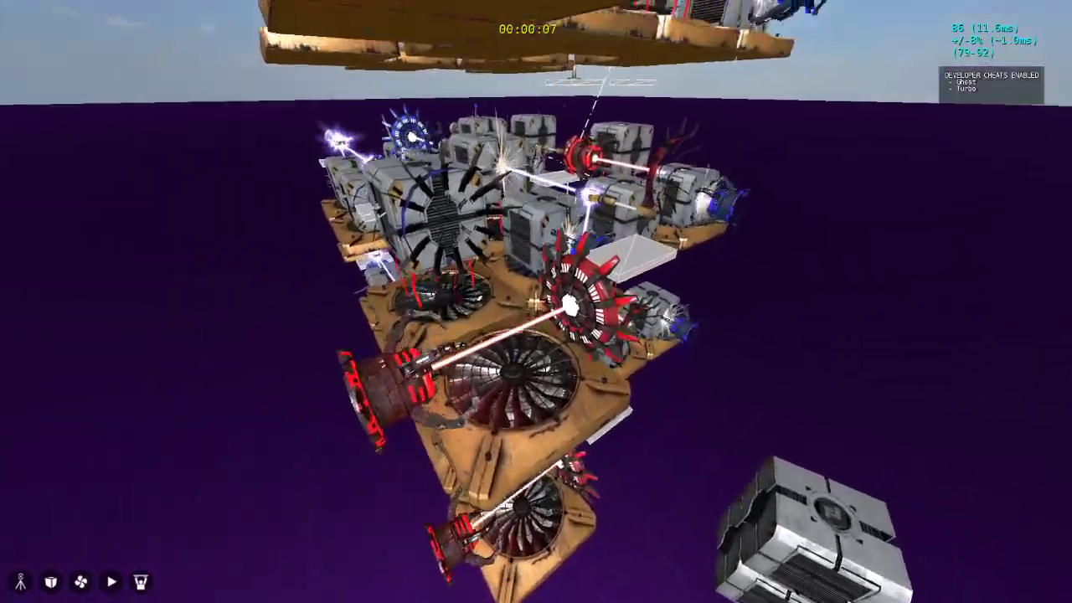
Take another hexahedron out of a red beam on the adder tower, drop it beside the tower, and view the unblocked fans
key(w)
click(536, 301)
click(536, 301)
key(s)
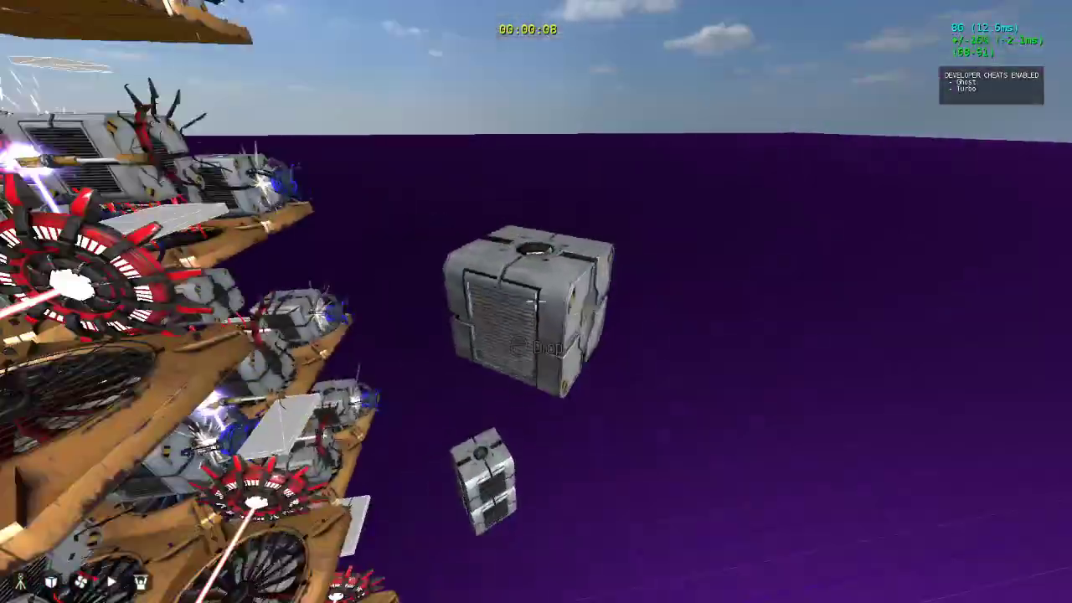
key(w)
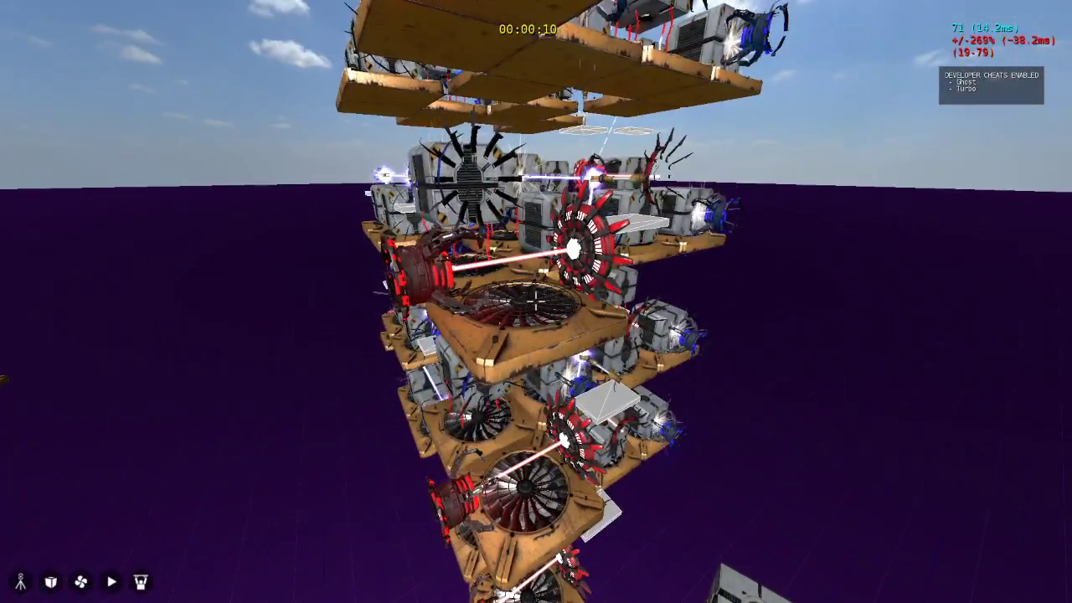
Put hexahedrons back on the front fans of the adder's levels to block their red beams again
key(w)
click(537, 302)
click(536, 302)
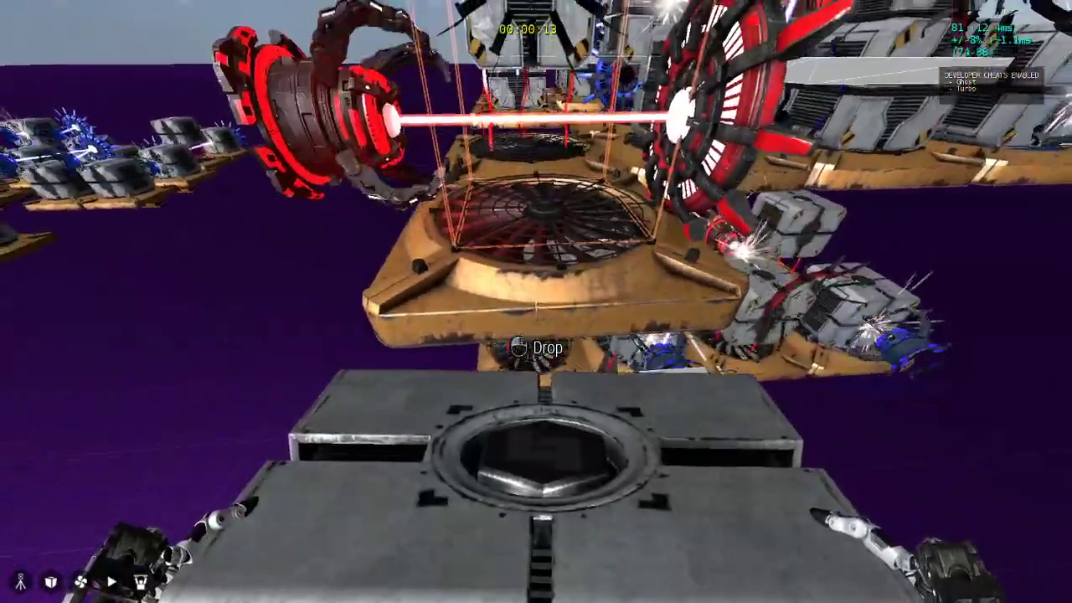
click(536, 302)
key(s)
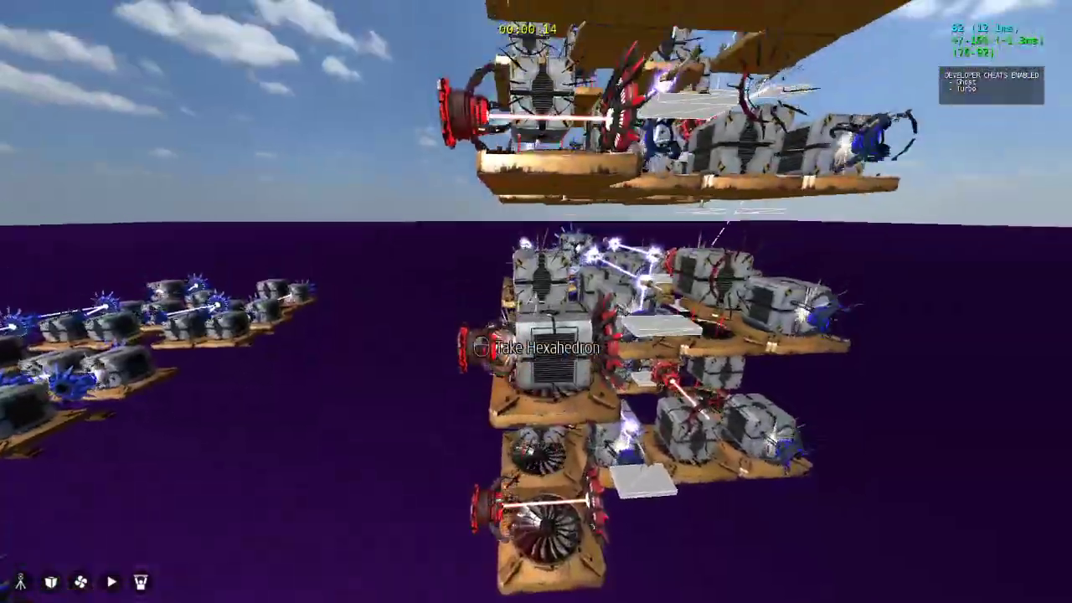
key(a)
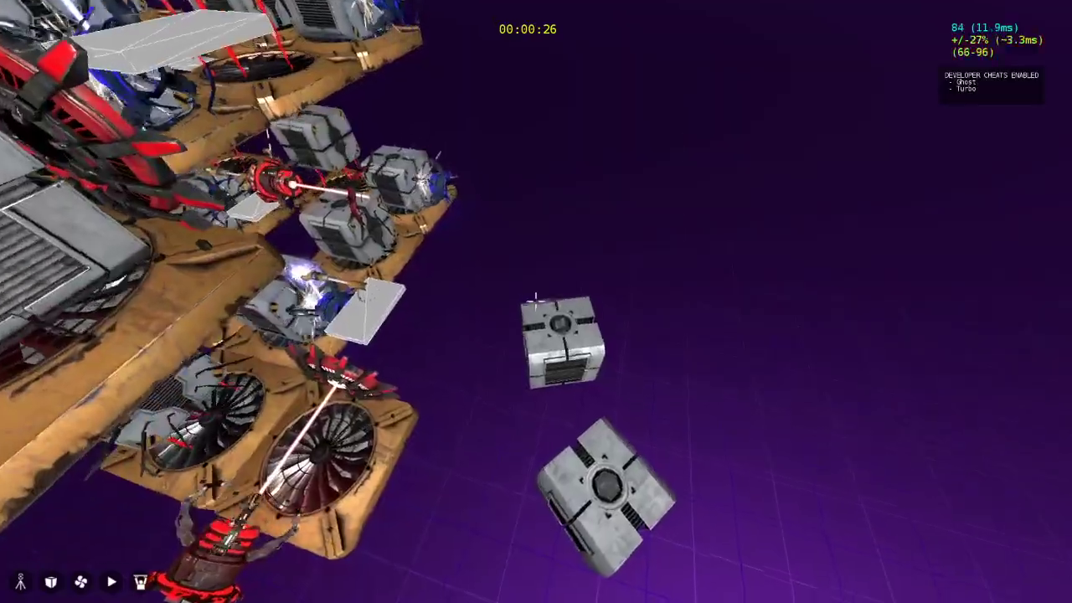
click(537, 301)
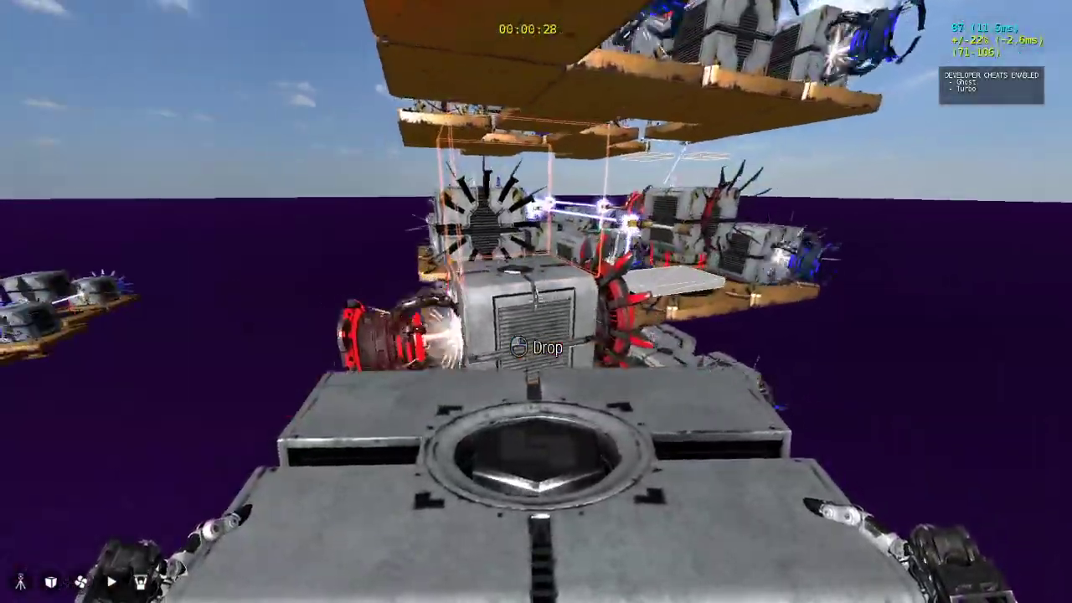
click(537, 302)
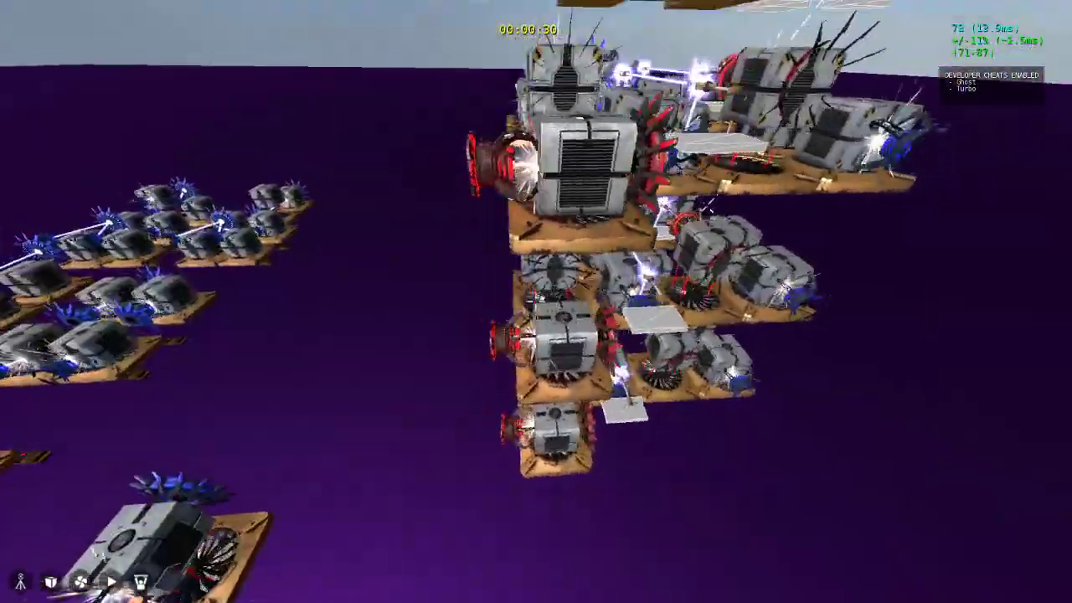
Inspect the tower's side, take hexahedrons off the front fans of the adder's levels, and stack them beside the tower
key(w)
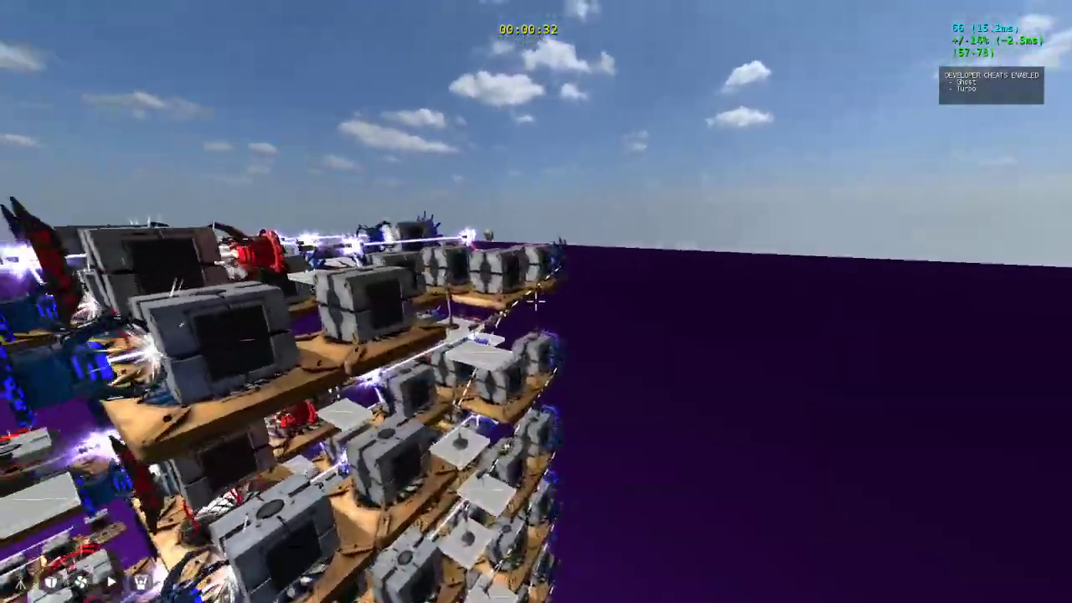
key(w)
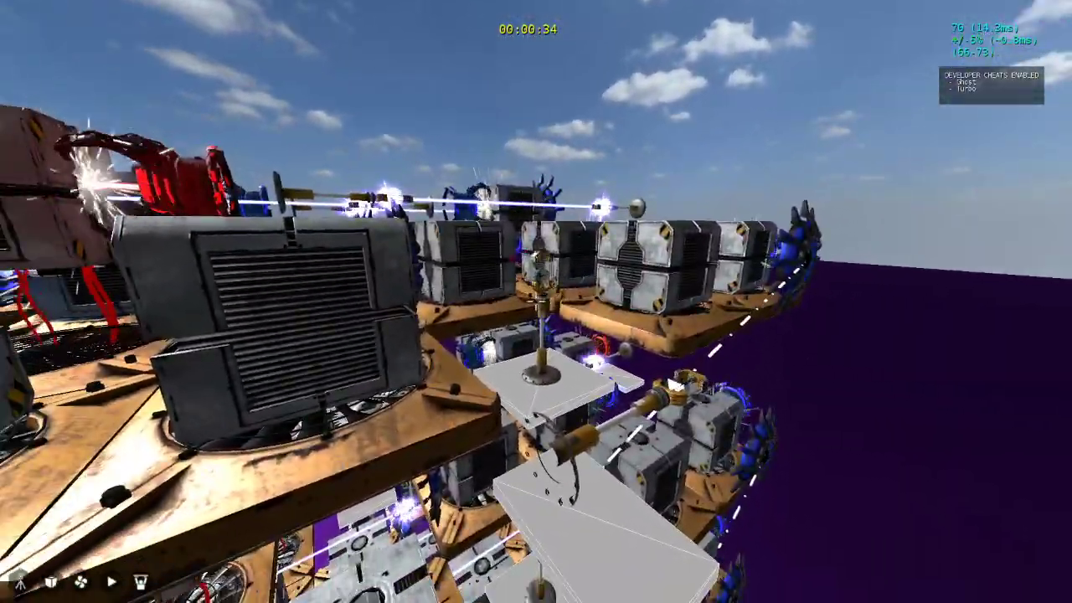
key(w)
key(a)
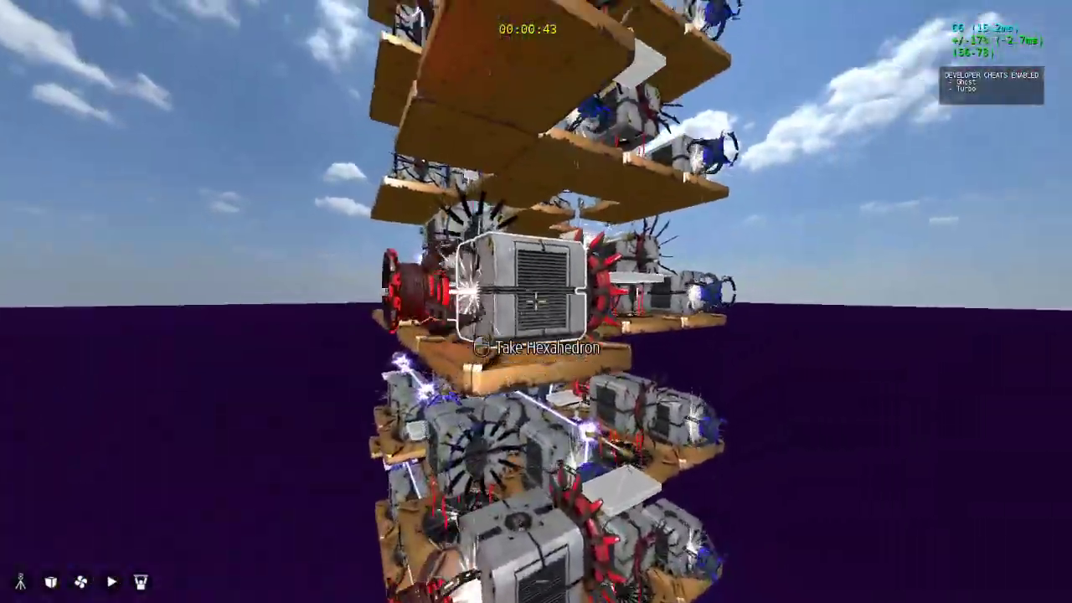
click(537, 302)
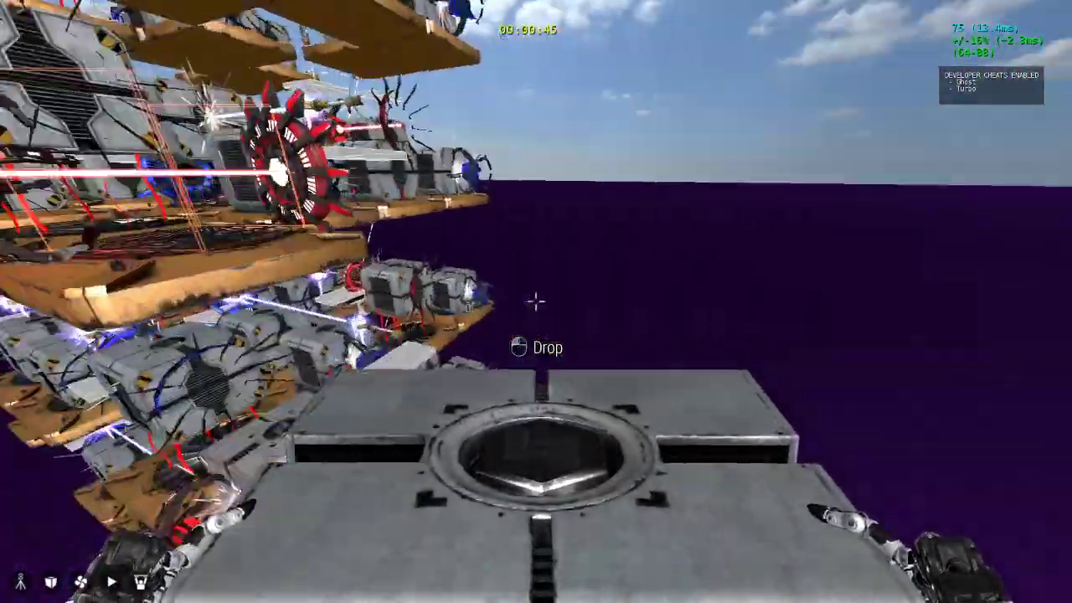
click(536, 302)
click(536, 301)
click(536, 302)
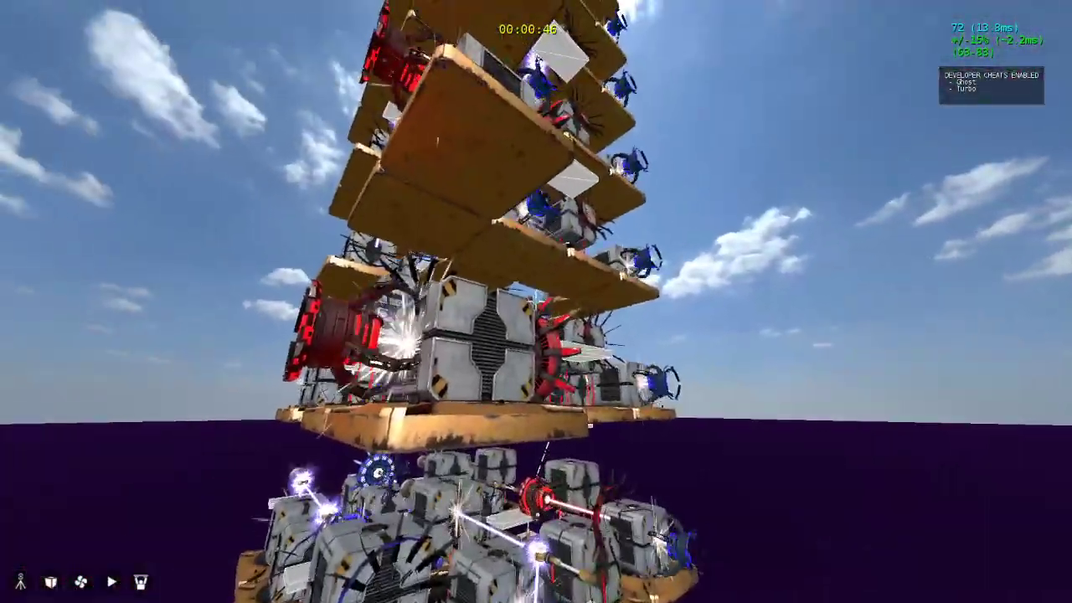
click(537, 302)
click(536, 302)
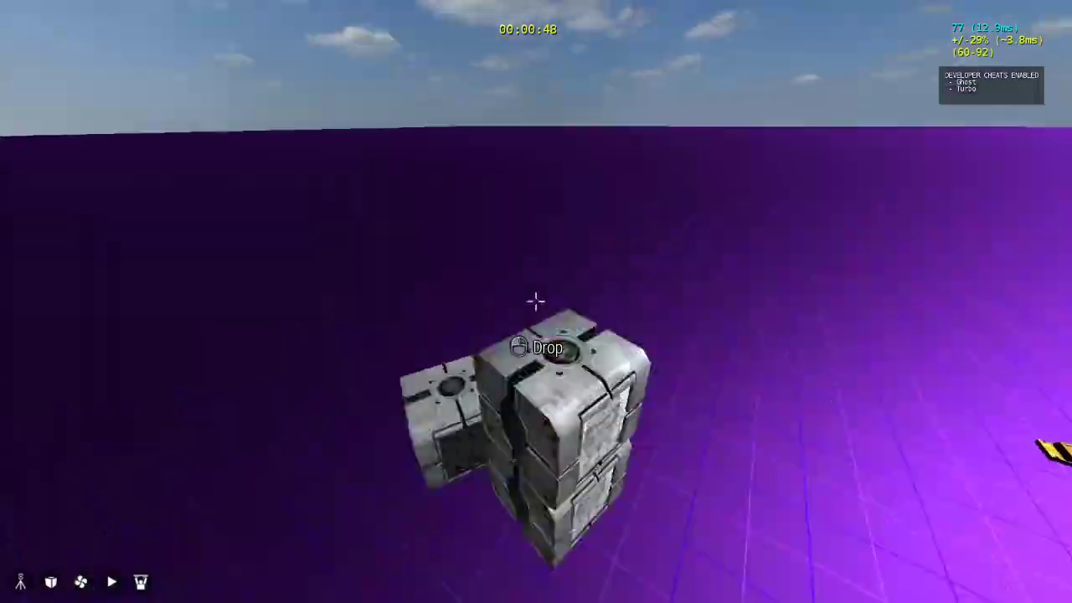
click(536, 302)
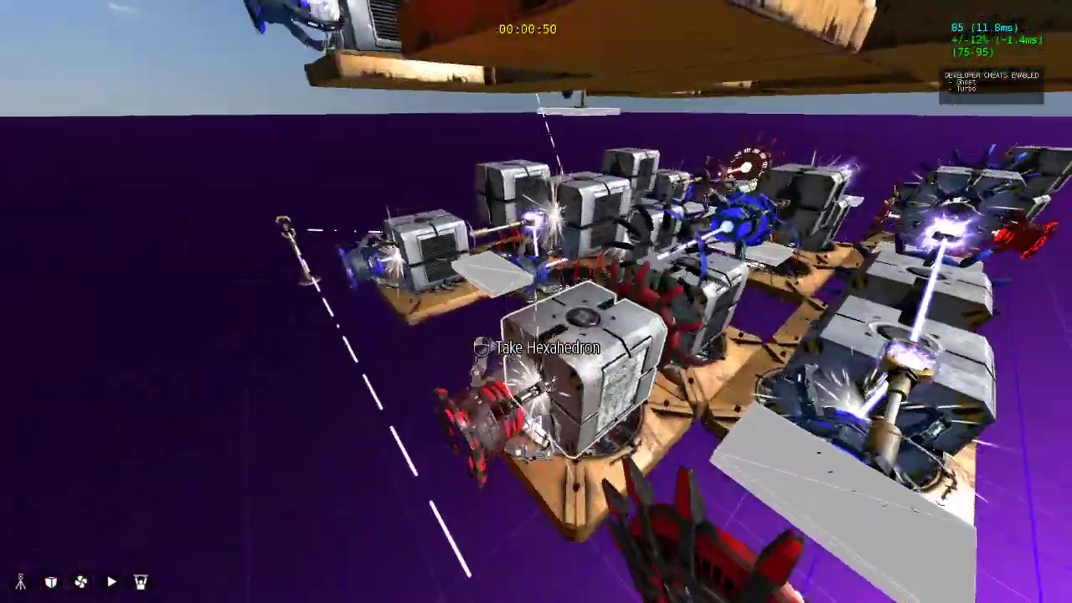
Take hexahedrons off the red emitters' fans on the tower's other side and off the detached gate, dropping them nearby
click(536, 302)
click(536, 302)
click(536, 302)
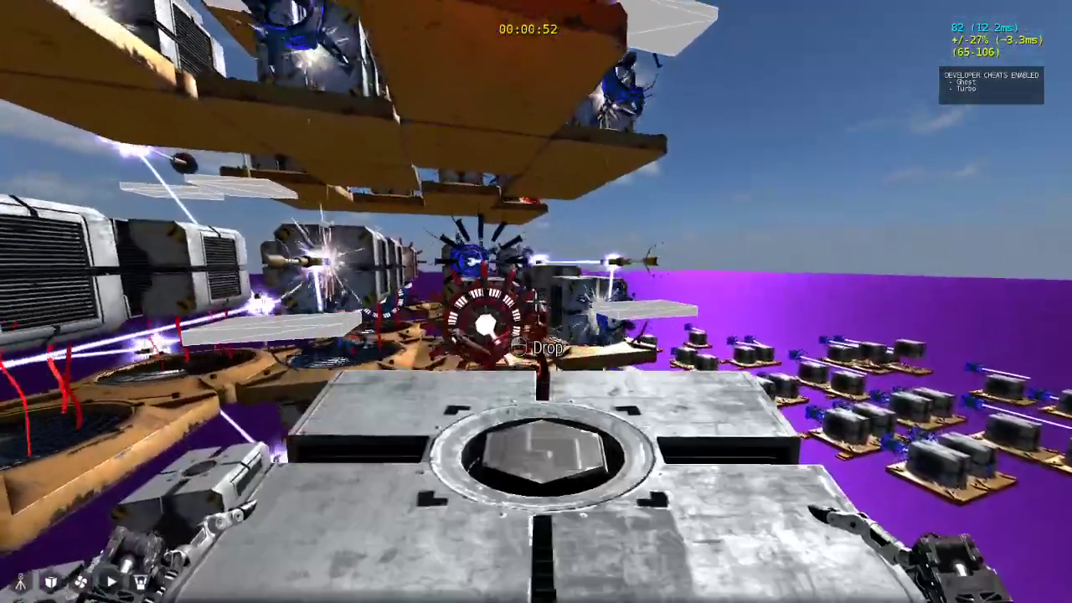
click(536, 302)
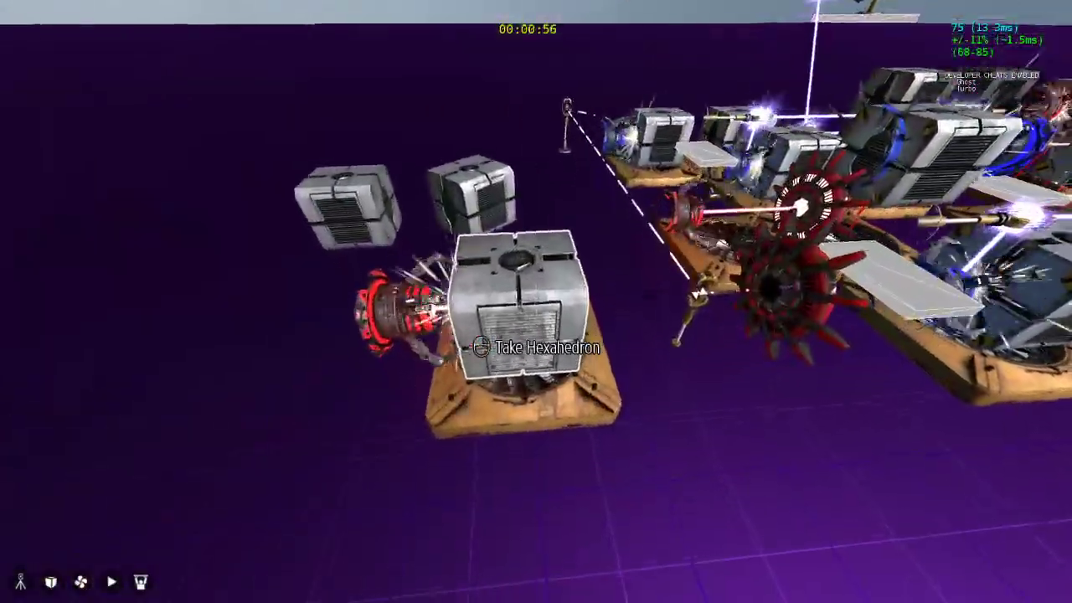
click(536, 301)
click(536, 302)
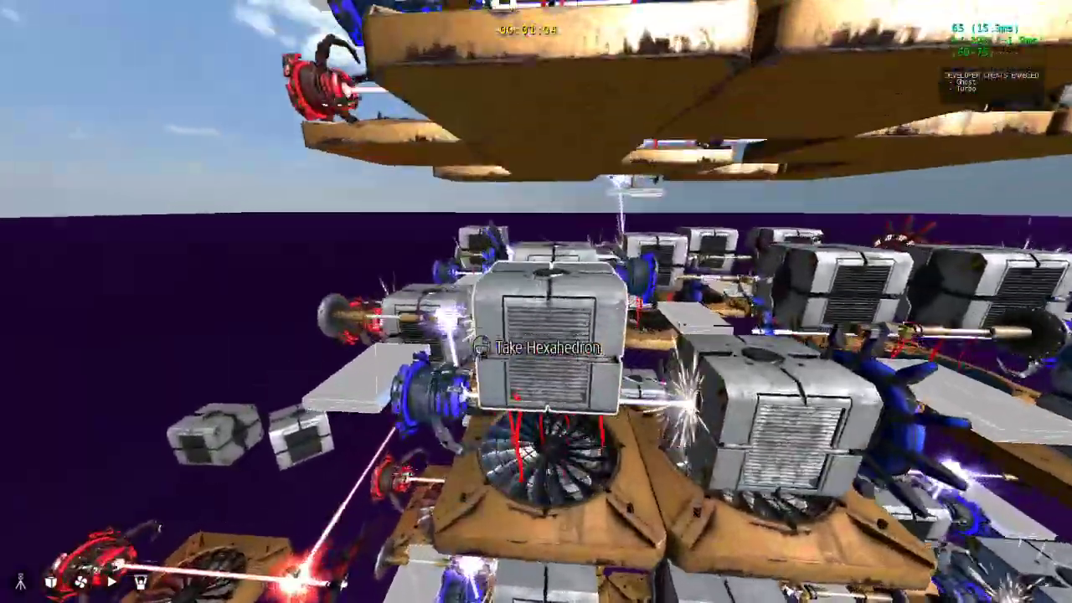
Examine how the detached gate's red beam and the levels' beams travel through the adder tower, and stop the simulation
key(w)
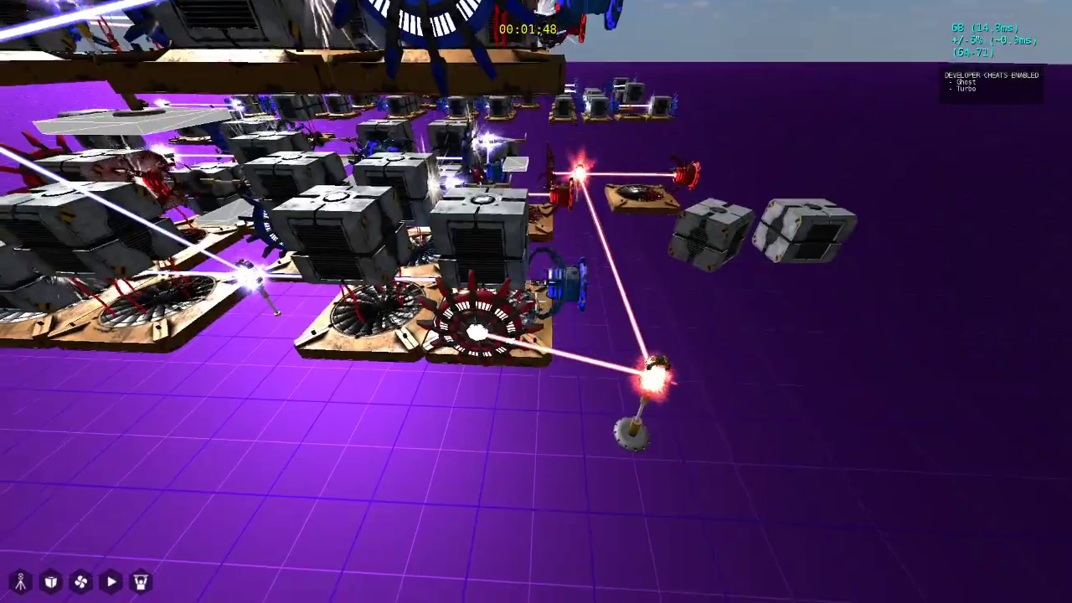
key(d)
key(d)
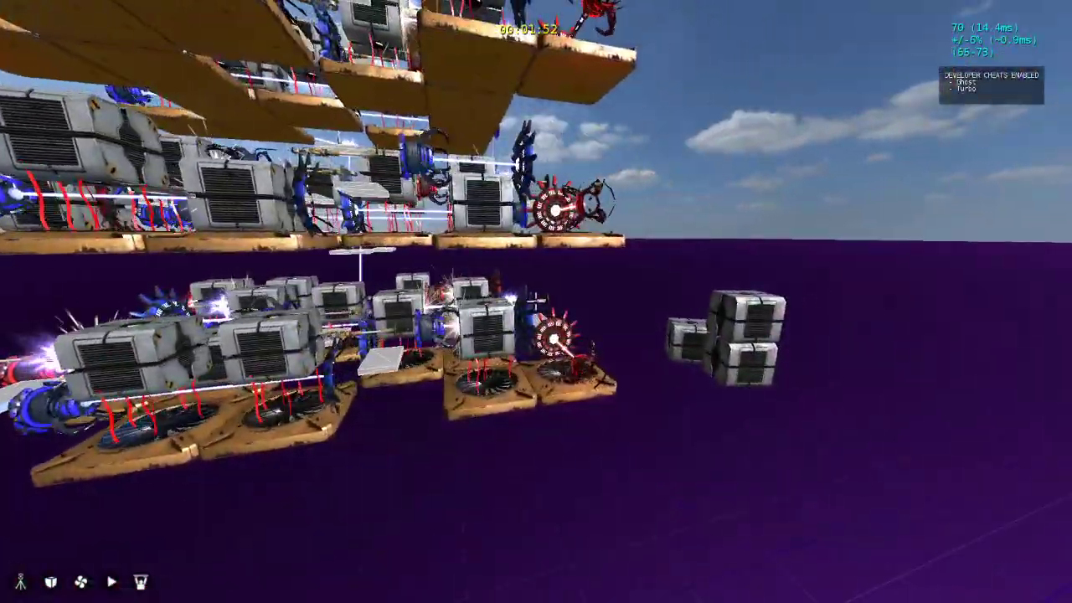
key(d)
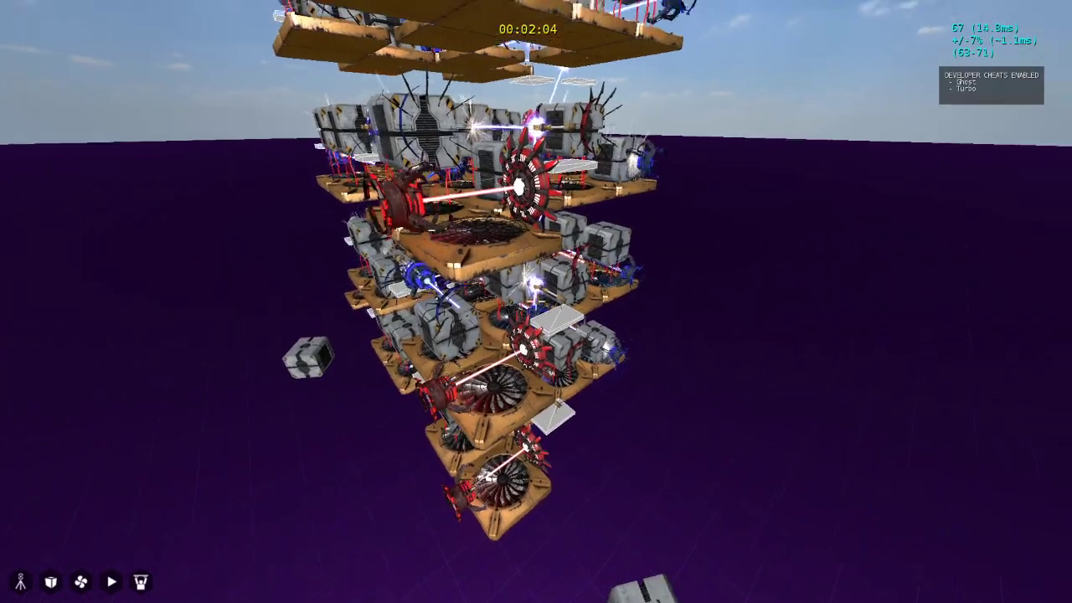
key(Escape)
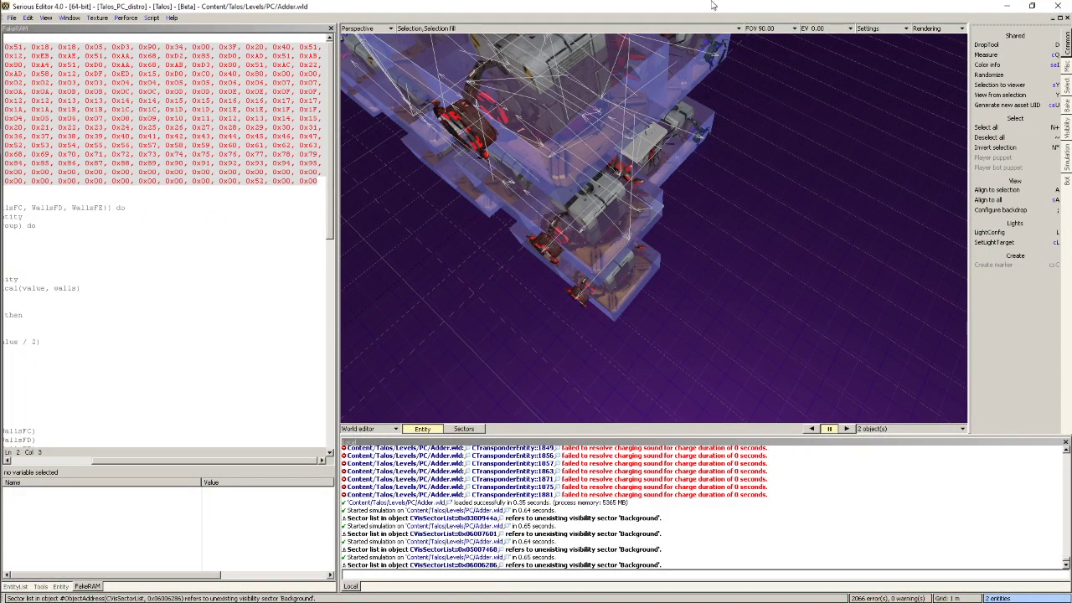
Run the adder simulation again in front of the lowest level, and turn off the Ghost and Turbo cheats
right_drag(734, 265, 913, 282)
key(F5)
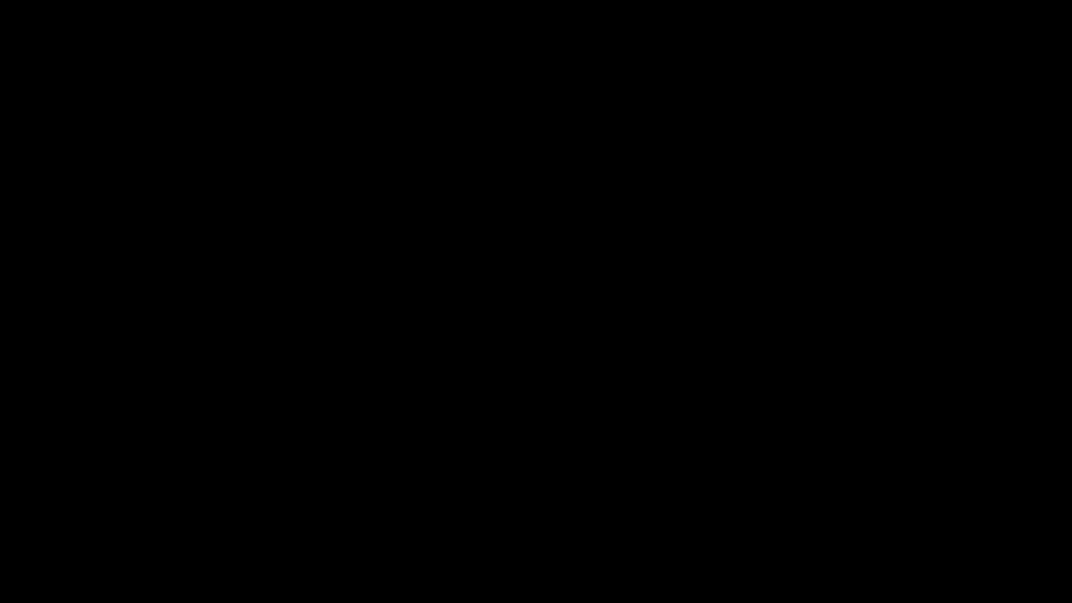
key(w)
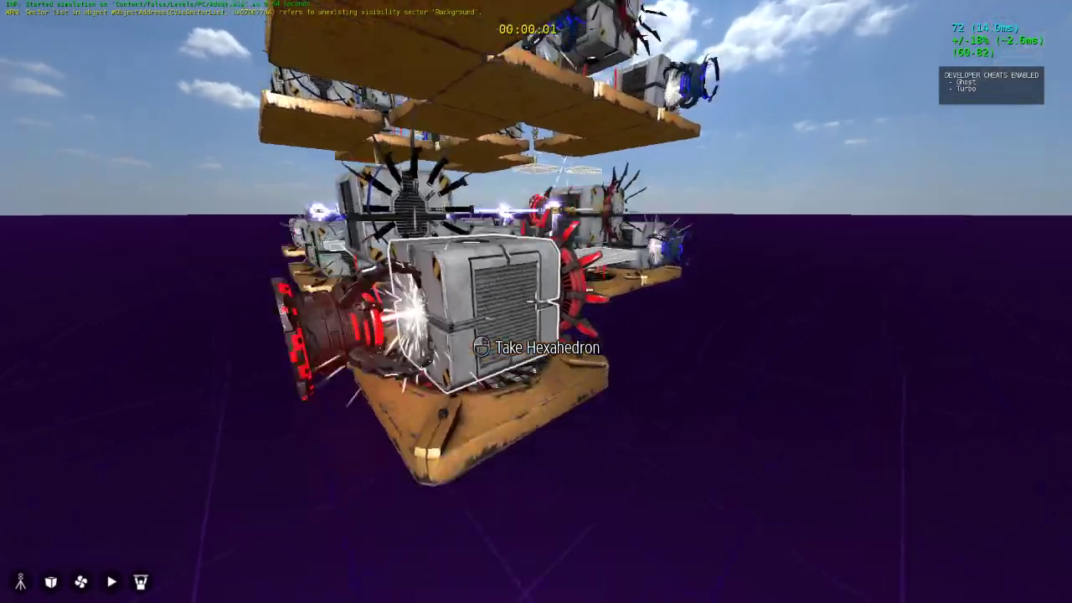
key(space)
key(g)
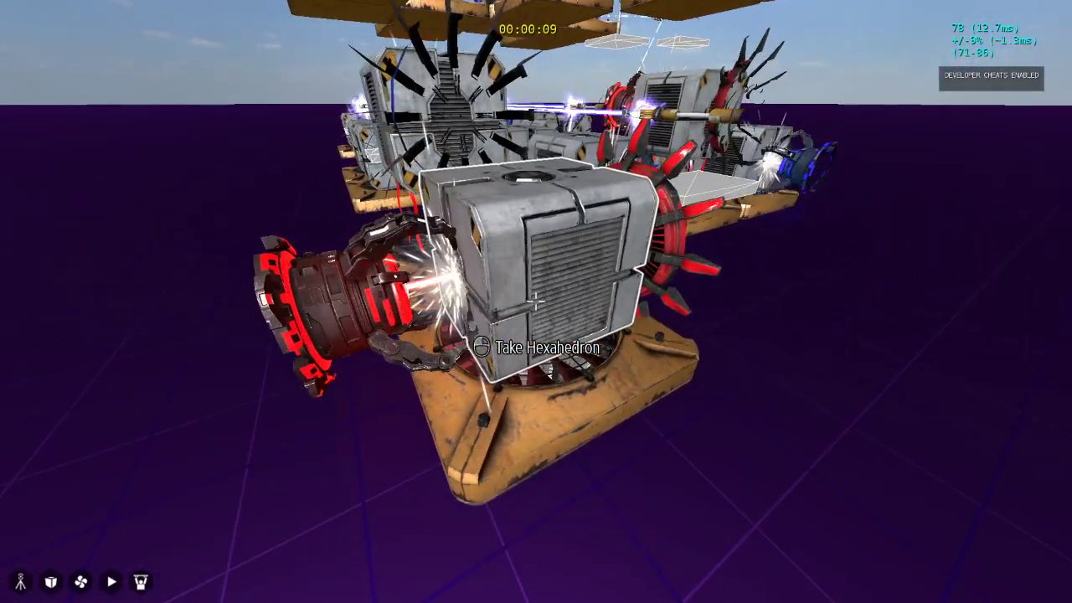
Take the hexahedron off the lowest level's front fan and drop it beside the adder
click(536, 301)
click(536, 301)
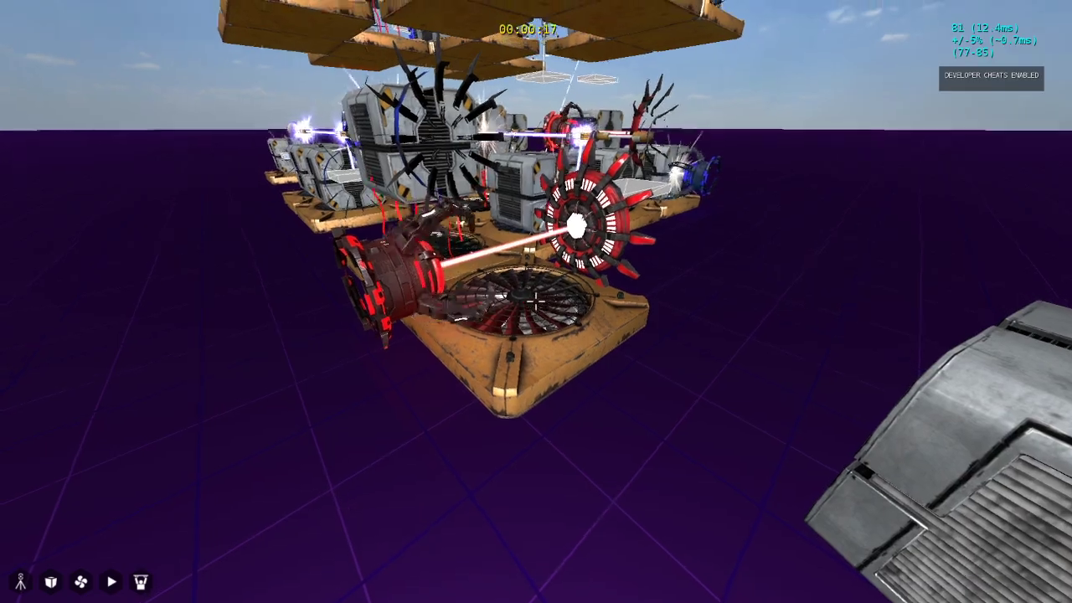
key(a)
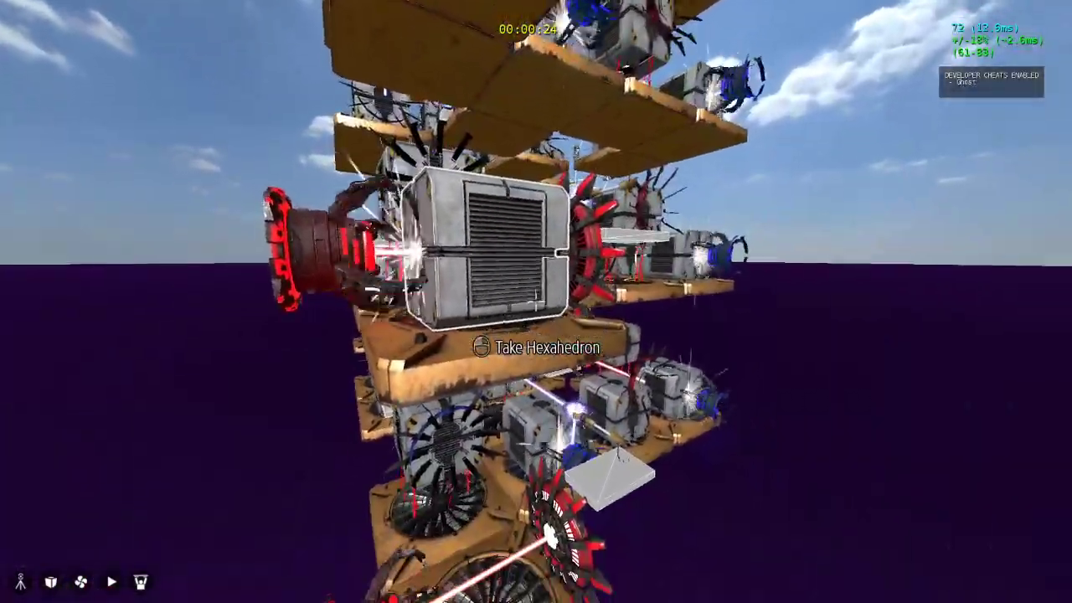
Move hexahedrons on and off the fans of the adder's lower levels to change which red input beams are blocked
click(536, 302)
click(536, 302)
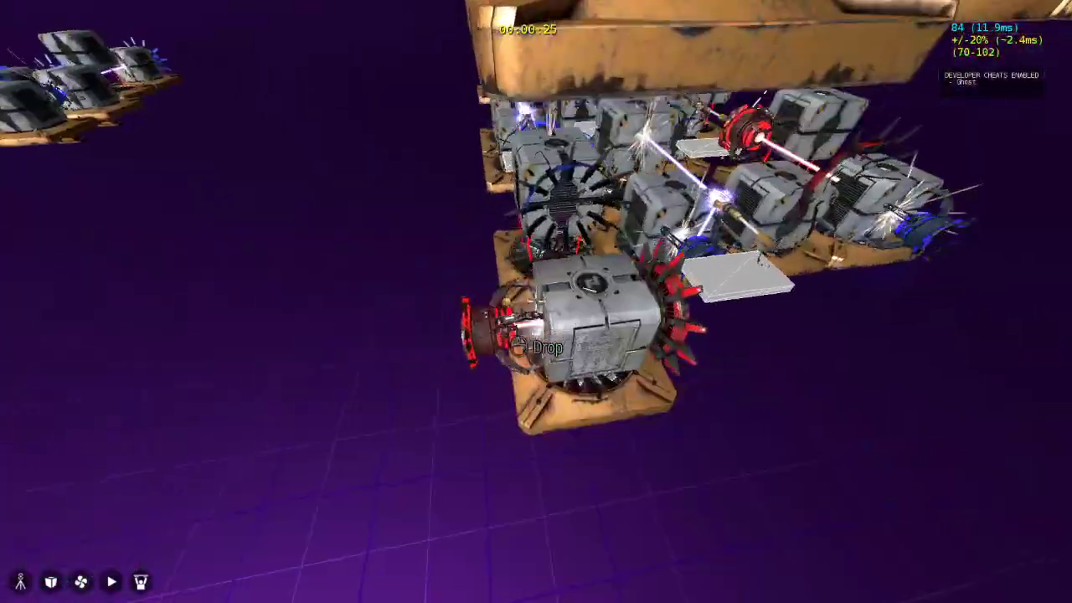
click(536, 302)
click(536, 302)
key(w)
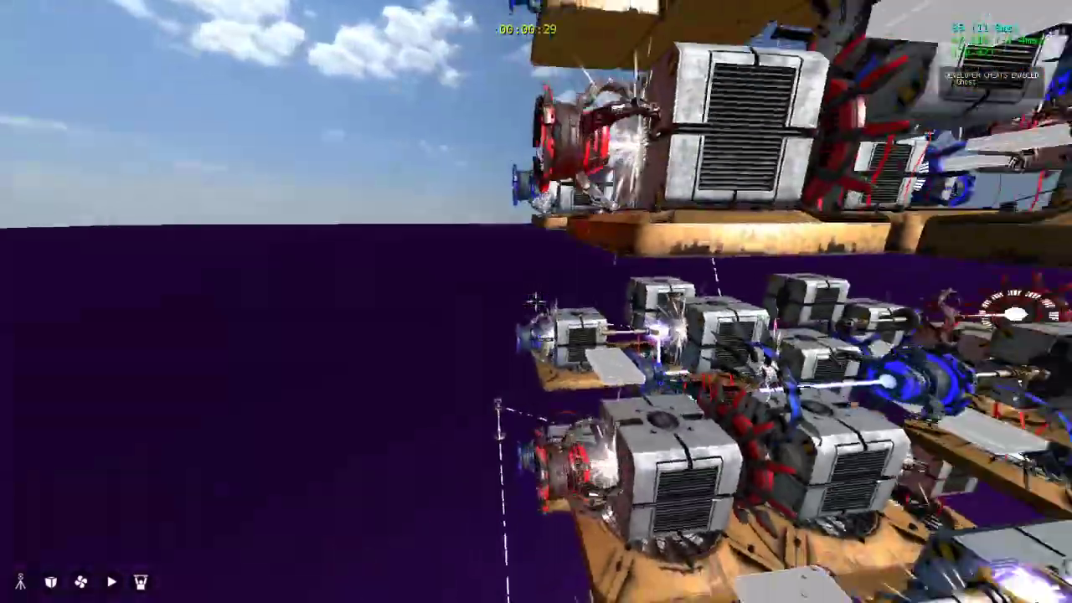
click(536, 302)
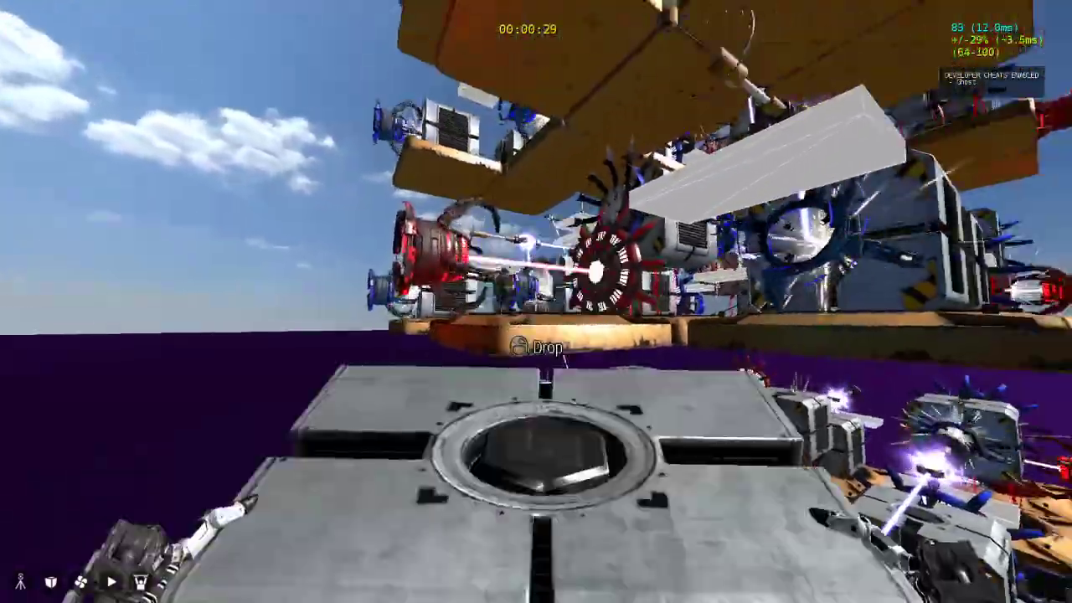
click(536, 302)
Return to the adder's front, take the hexahedron off the lowest red emitter's fan, and drop it beside the tower
key(h)
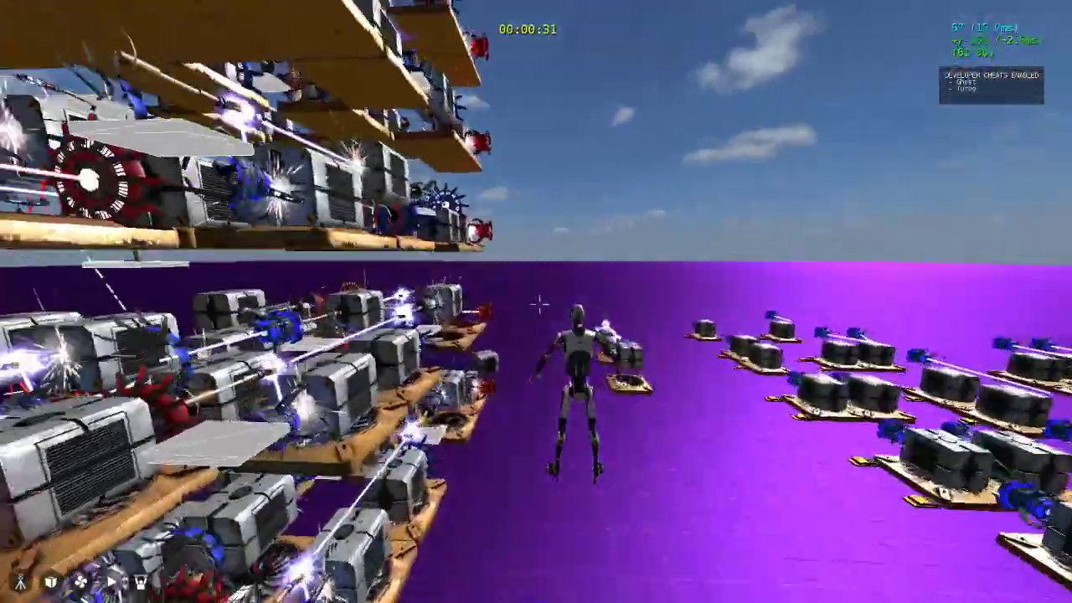
key(w)
key(h)
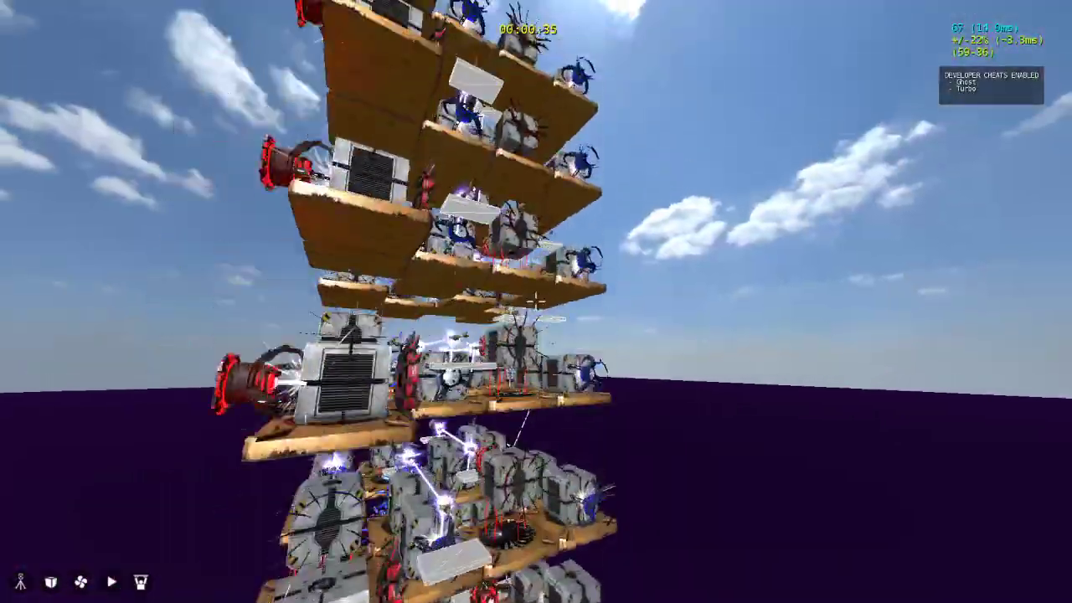
key(space)
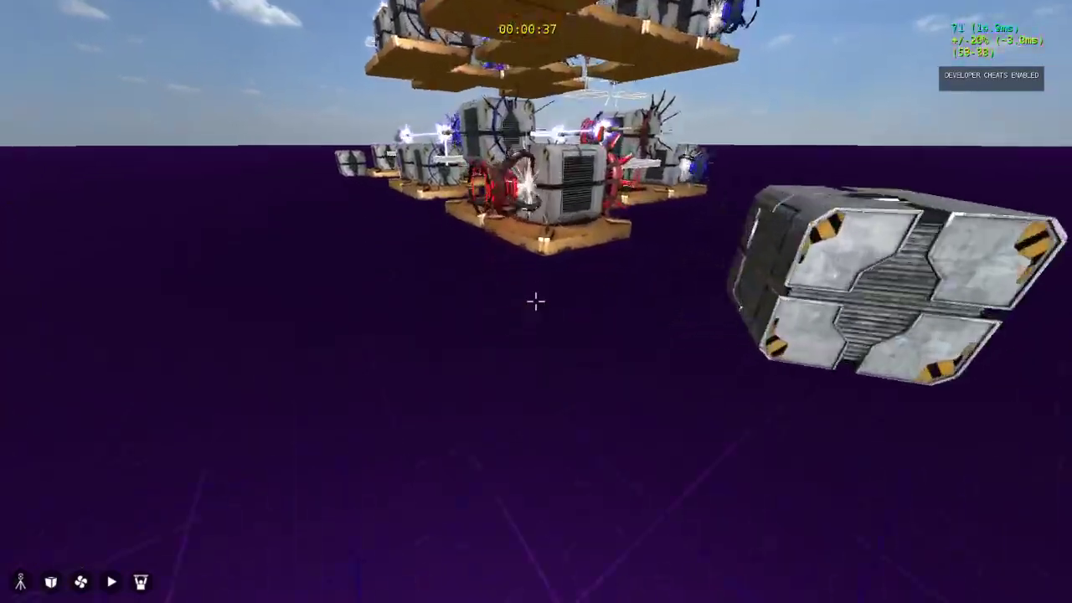
click(536, 301)
click(536, 301)
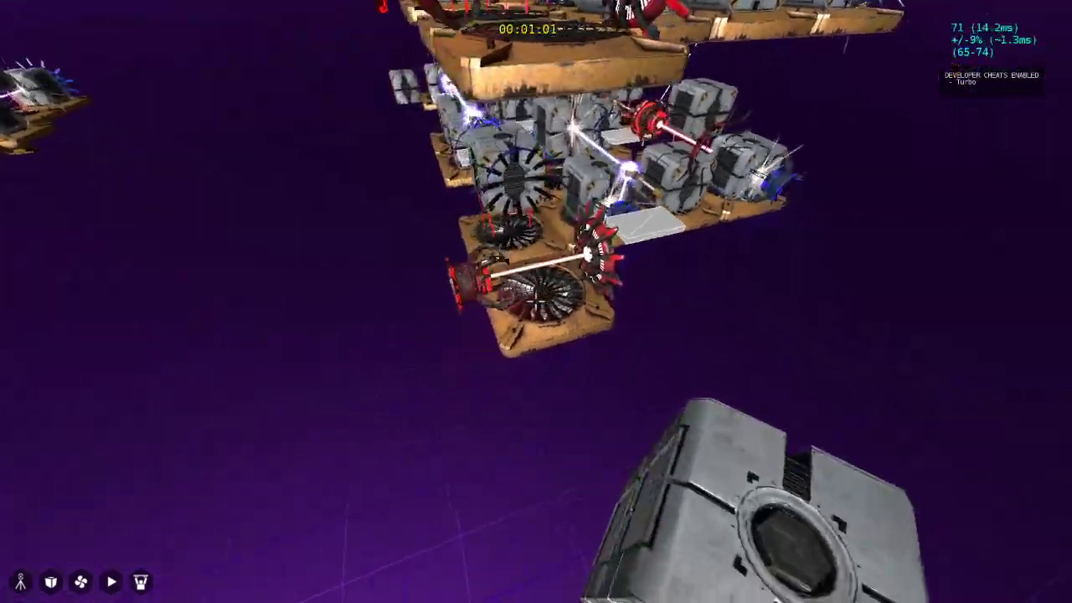
Examine the unblocked red beams on the tower's front levels and stop the simulation
key(w)
key(s)
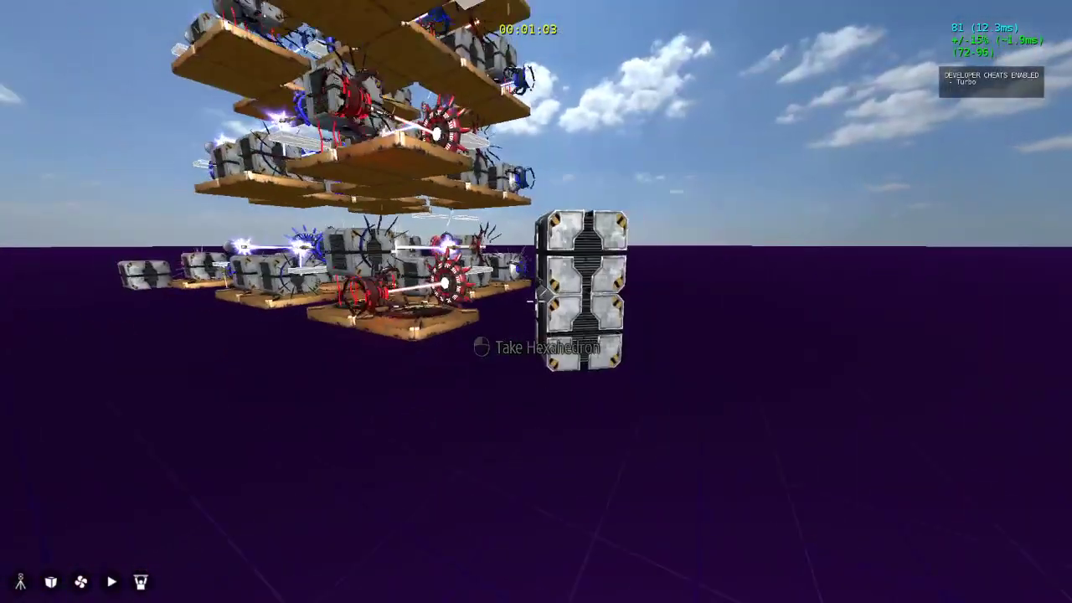
key(Escape)
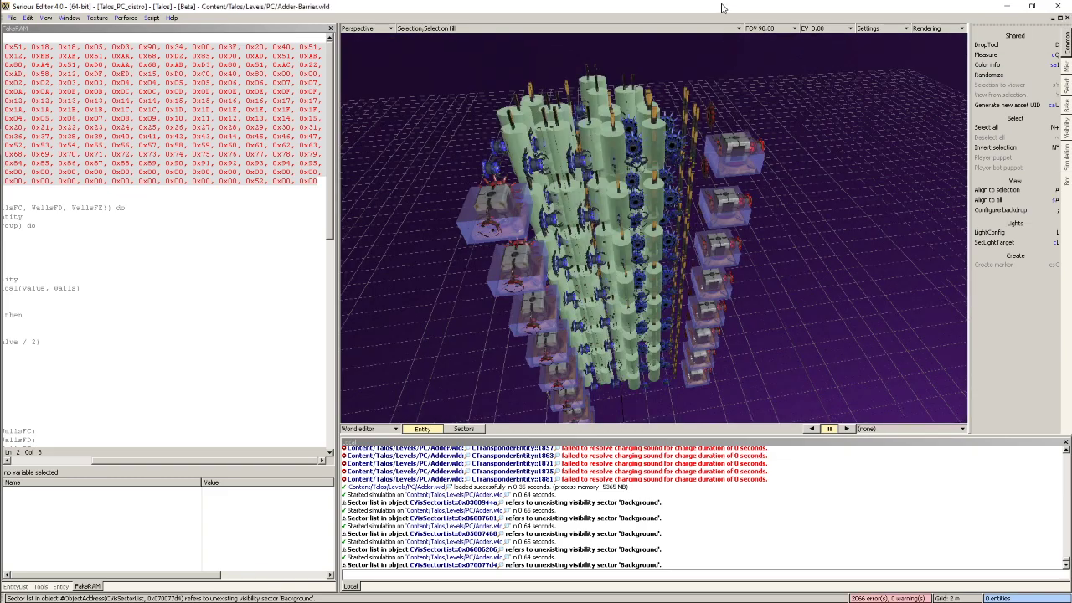
Show the links between entities in the Adder-Barrier level, view the tower from above, and start the simulation
key(Tab)
key(w)
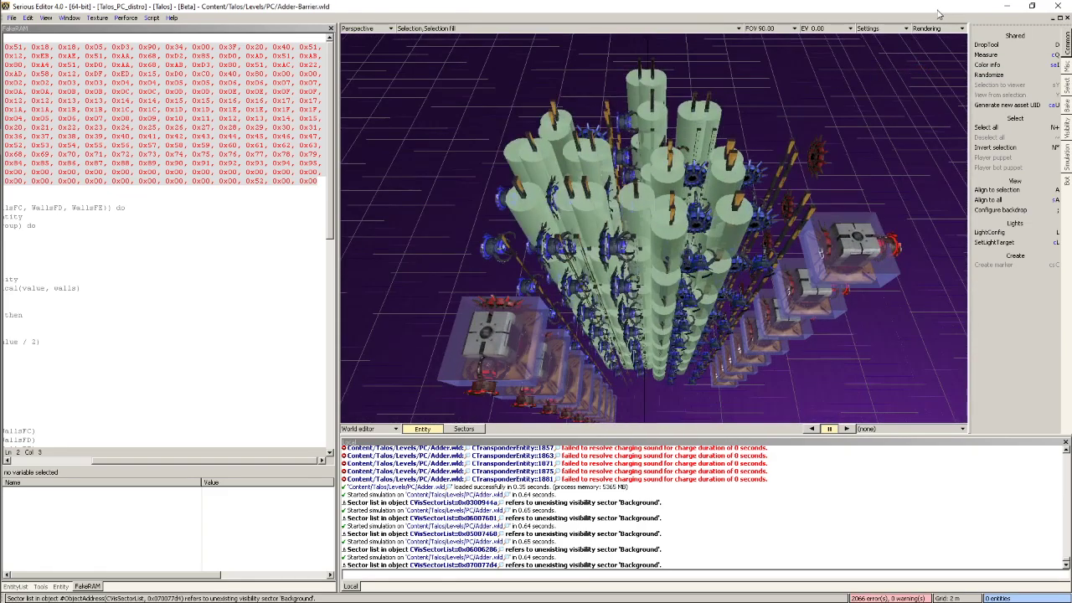
click(914, 29)
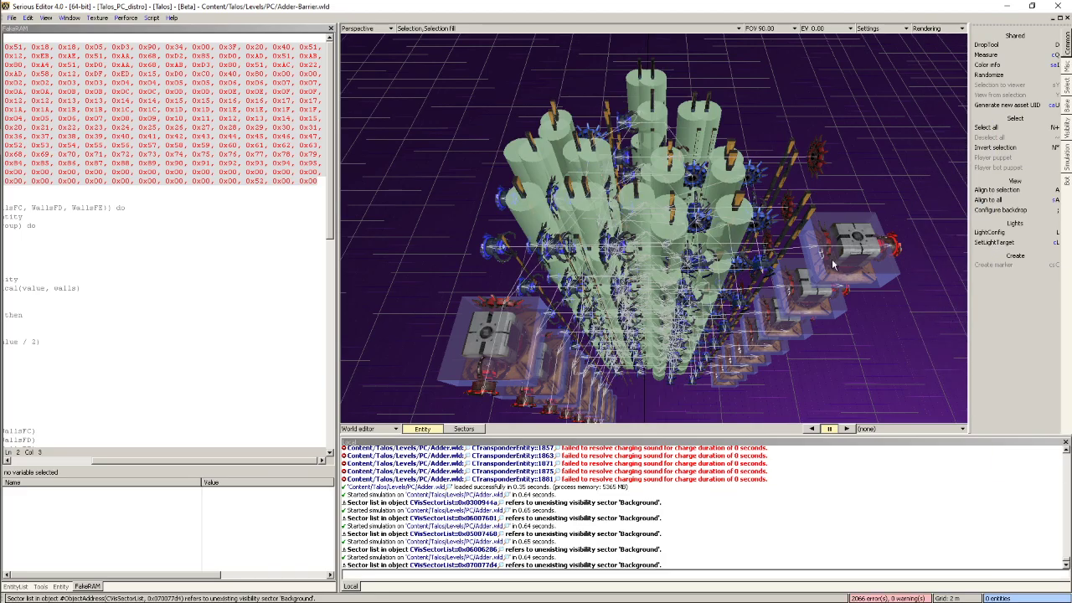
right_drag(833, 265, 733, 202)
key(F5)
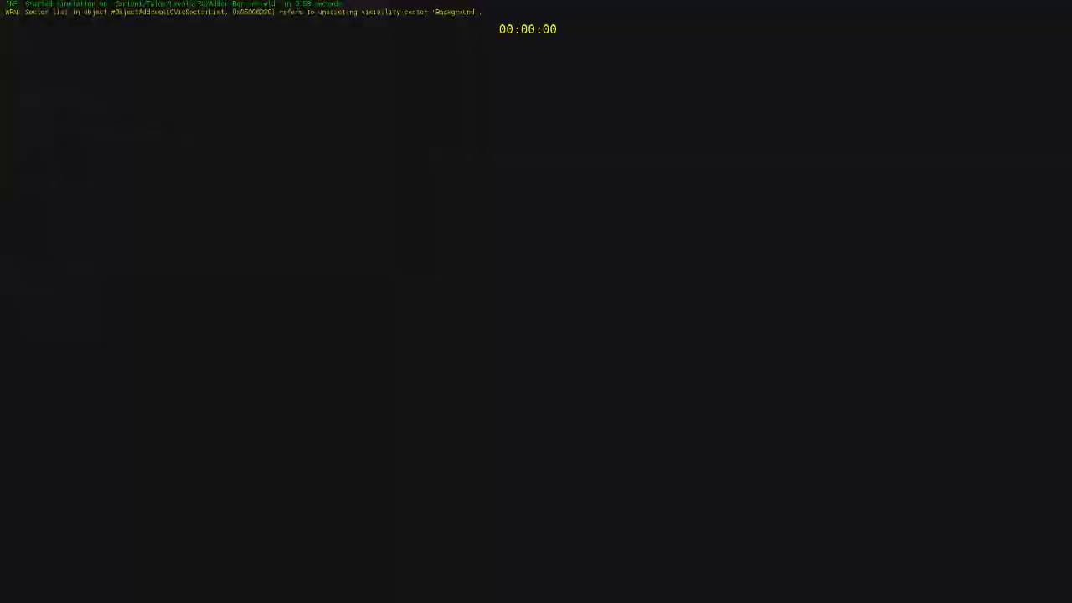
Fly down to the standalone fan platform beside the adder and examine its blue emitter, receiver and barrier posts from several sides
key(w)
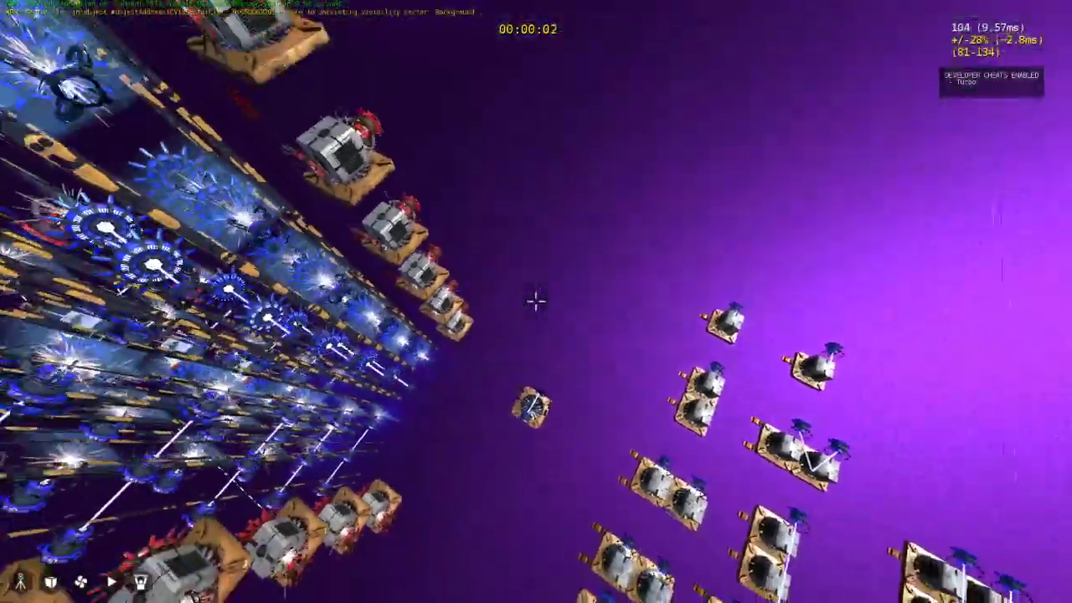
key(w)
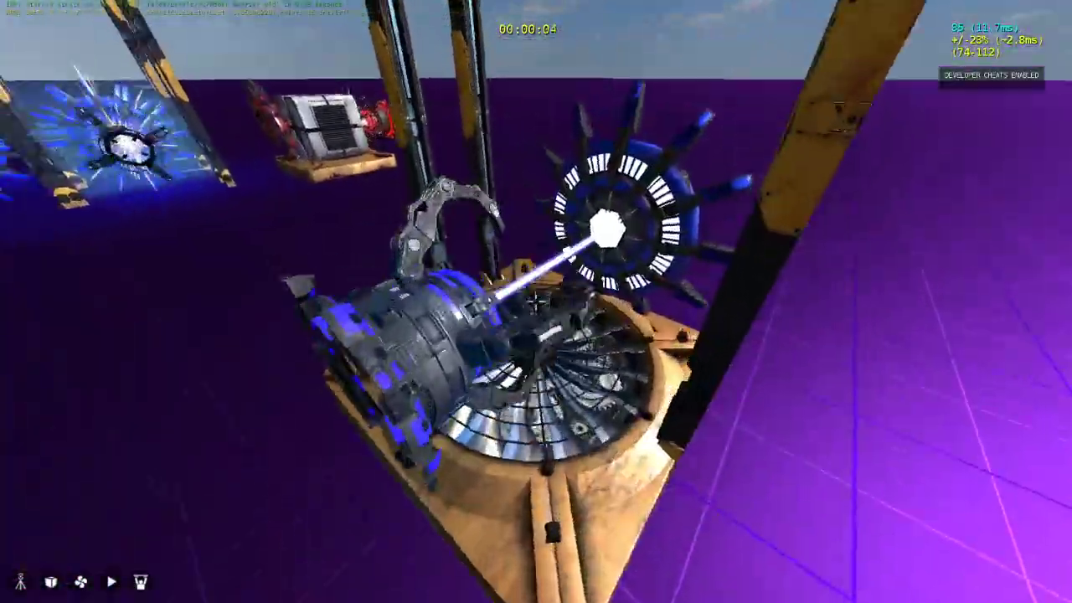
key(s)
key(d)
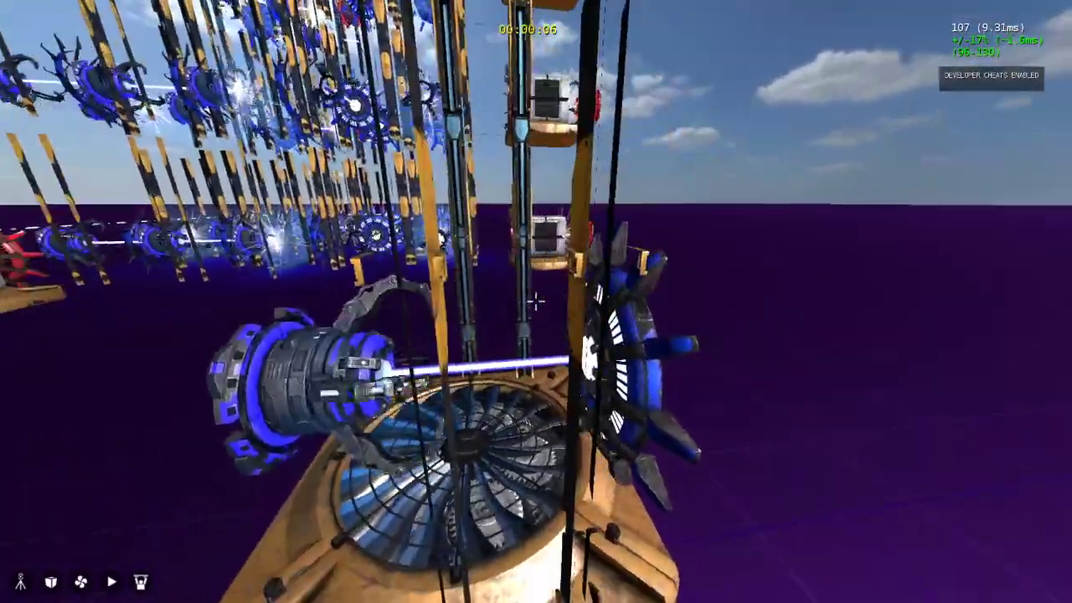
key(a)
key(a)
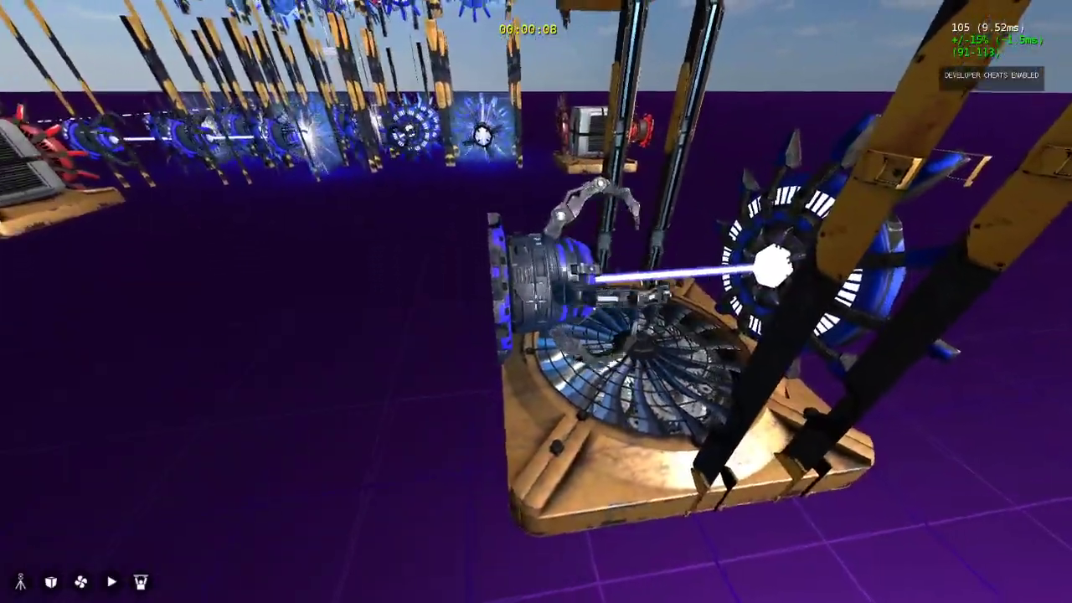
key(d)
key(s)
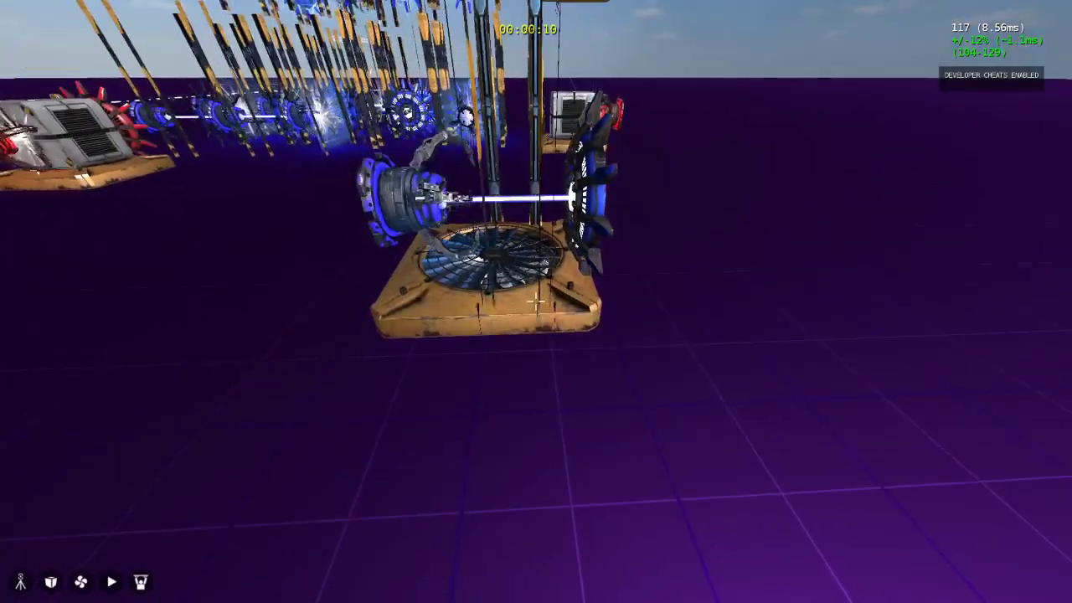
key(a)
key(w)
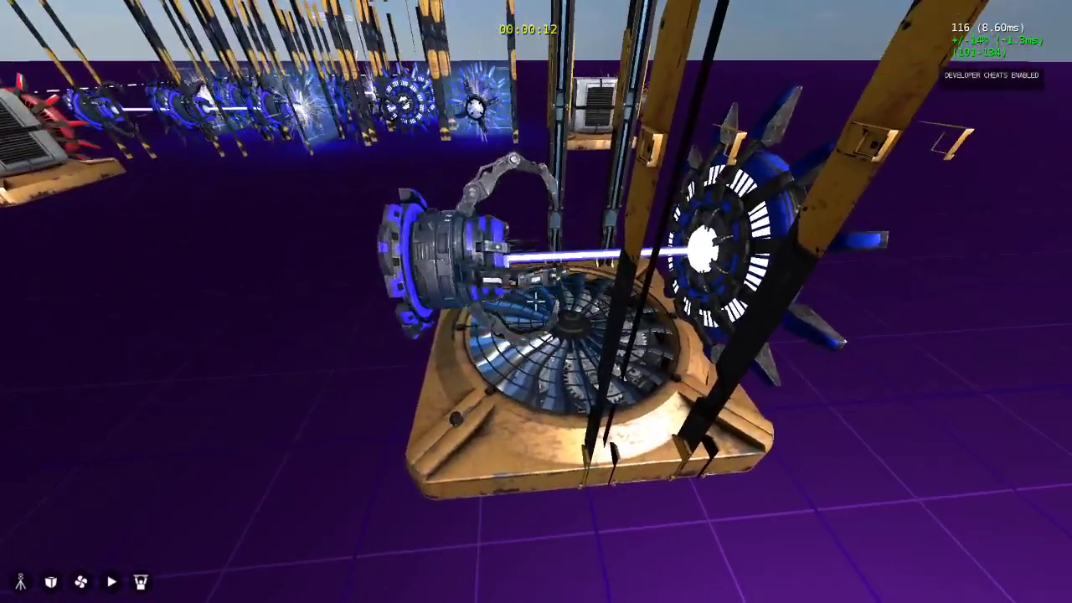
key(w)
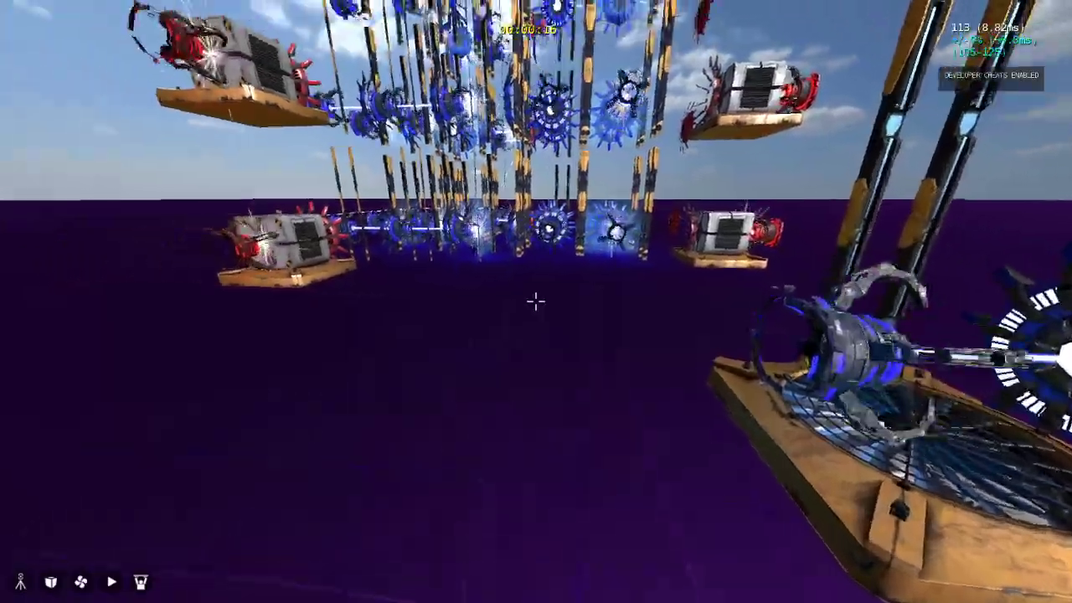
Fly over to the barrier adder and examine its gate layout from above the tower
key(w)
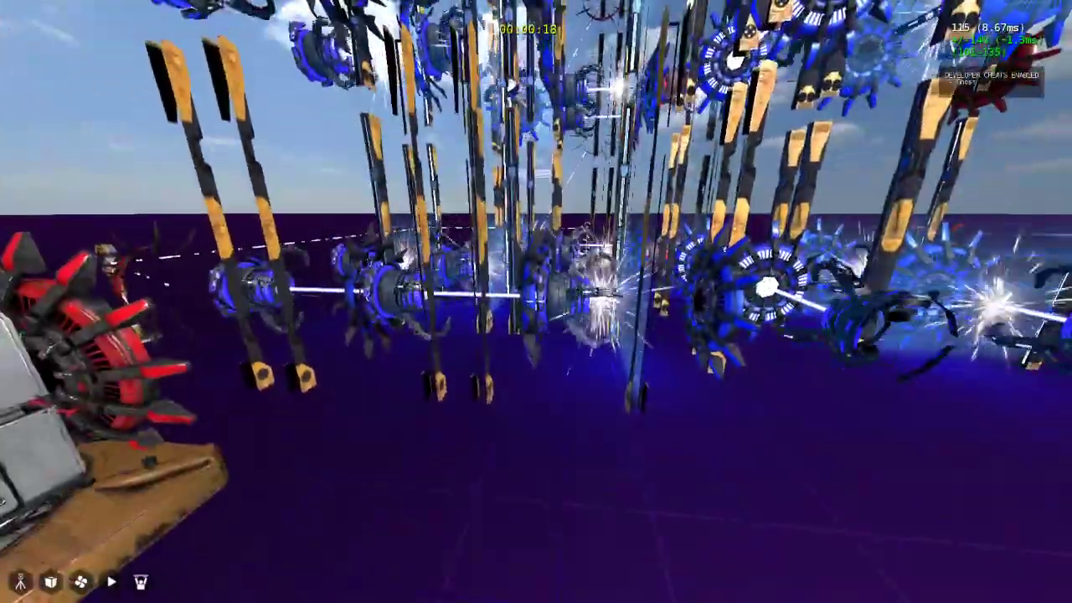
key(s)
key(w)
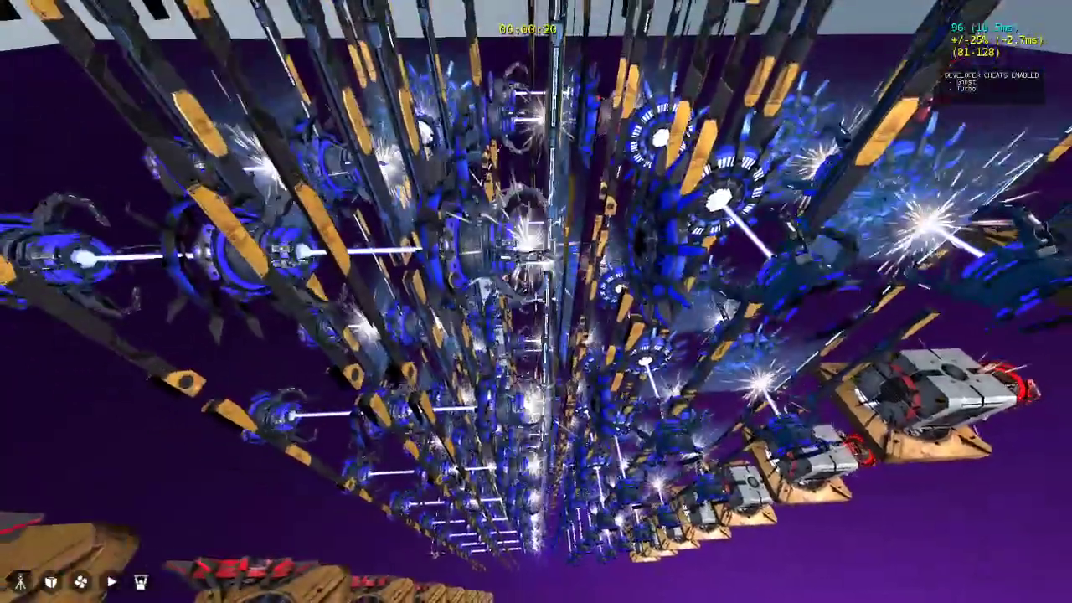
key(s)
key(space)
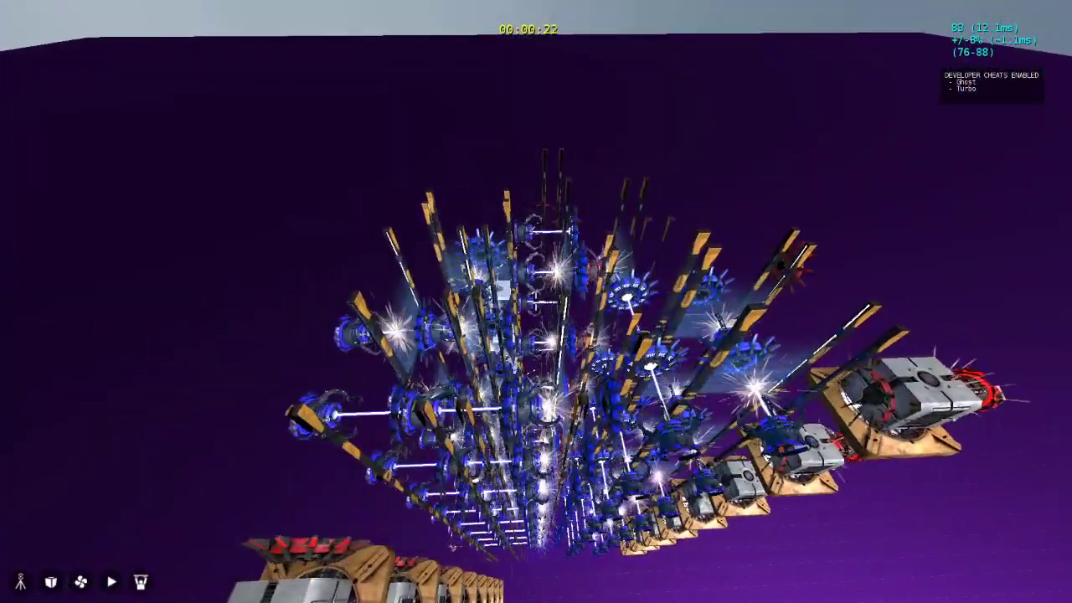
Switch to the browser, search Google Images for "full adder nor", view the GeeksforGeeks full adder diagram, and return to the game
key(alt+Tab)
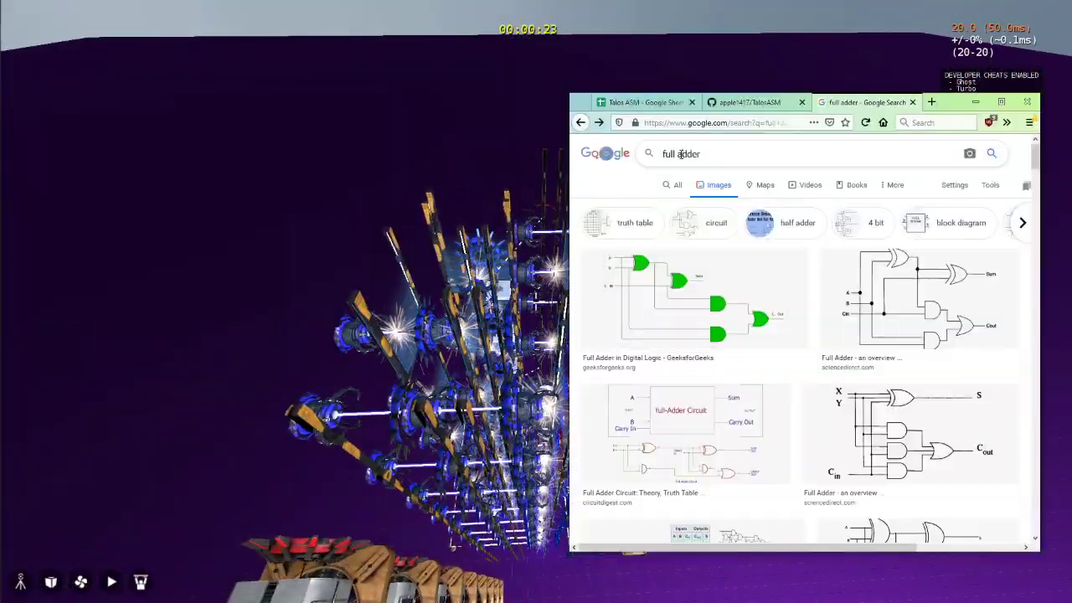
text(nor)
key(Return)
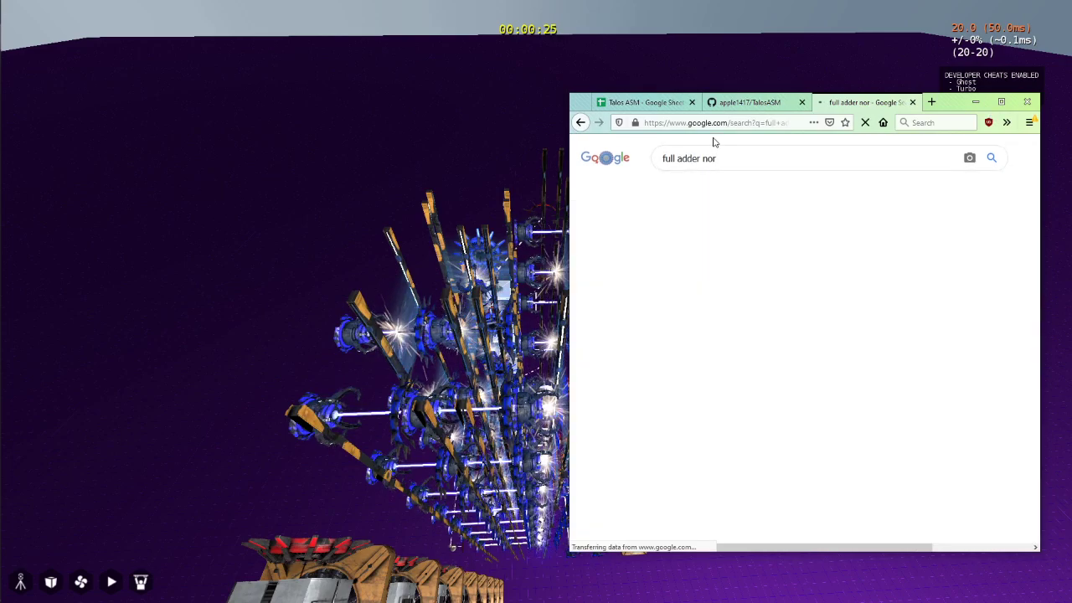
click(735, 320)
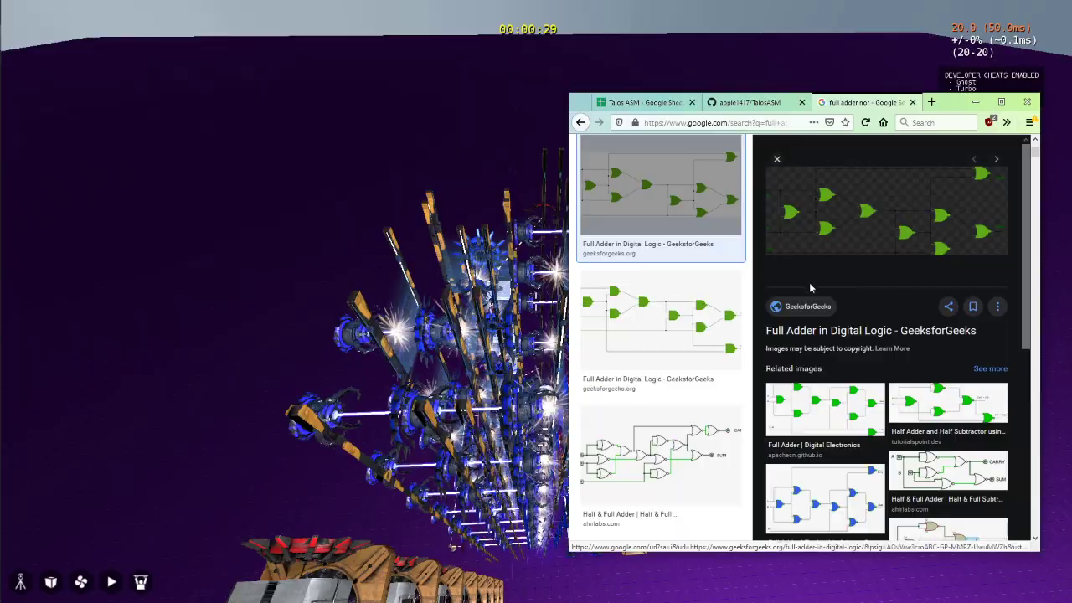
click(235, 199)
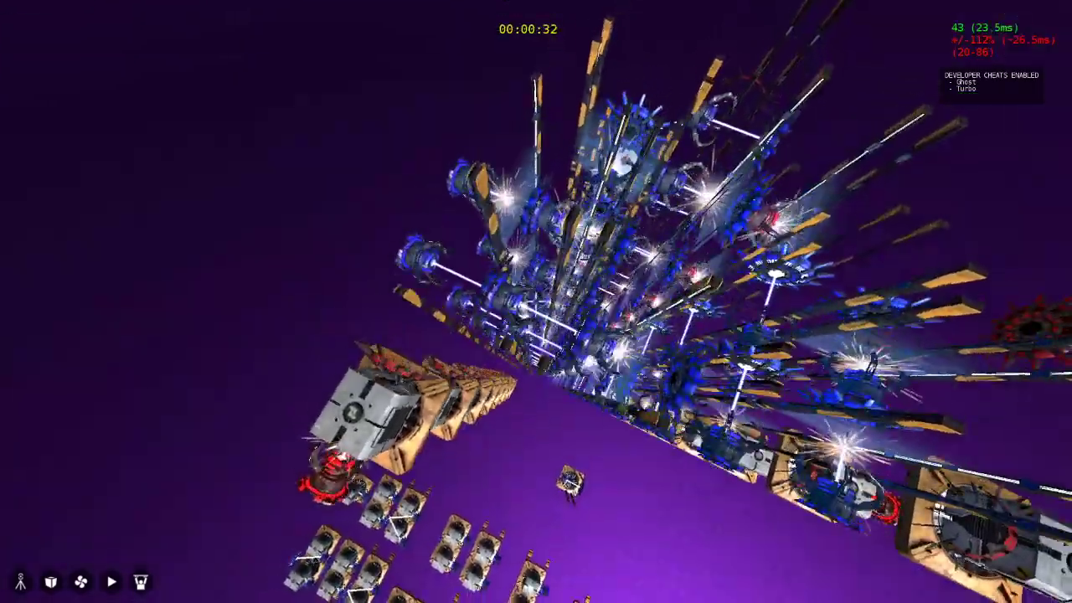
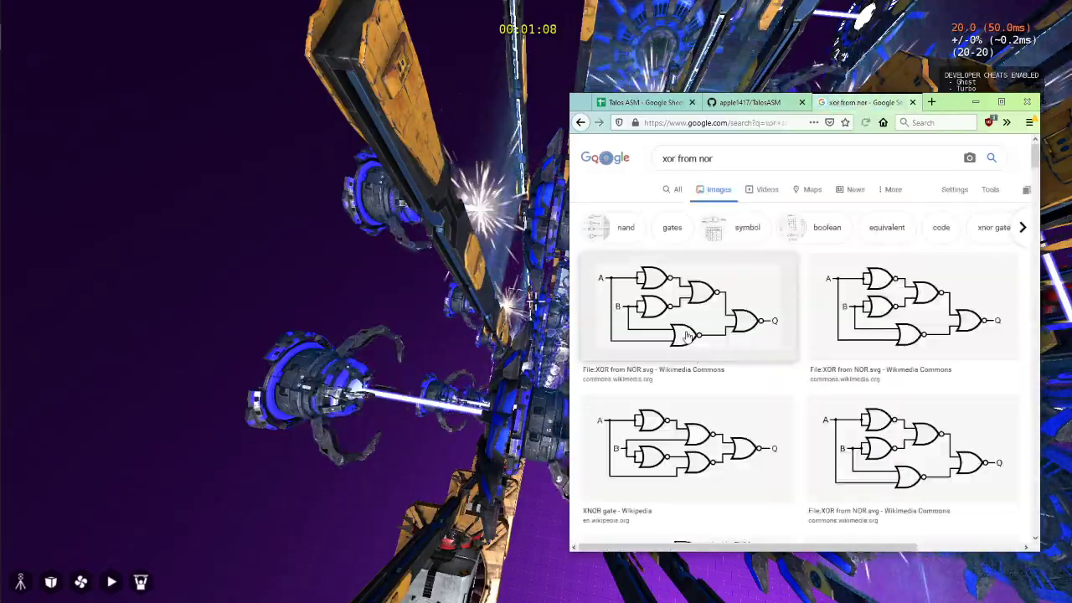
Browse the "xor from nor" image results in the browser and open the "XOR from NOR 2.svg" diagram
key(alt+Tab)
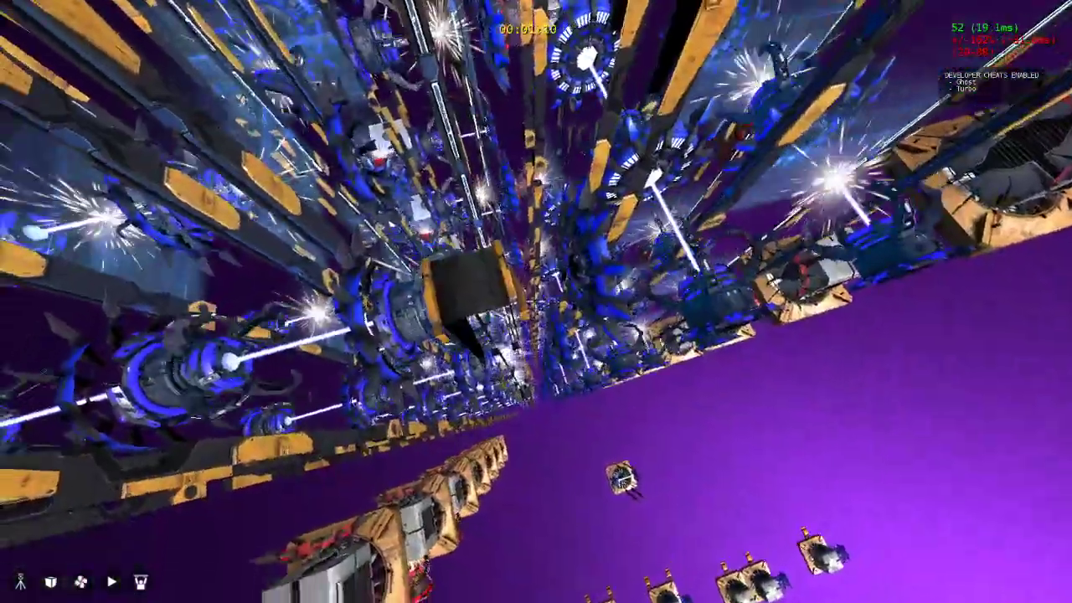
key(alt+Tab)
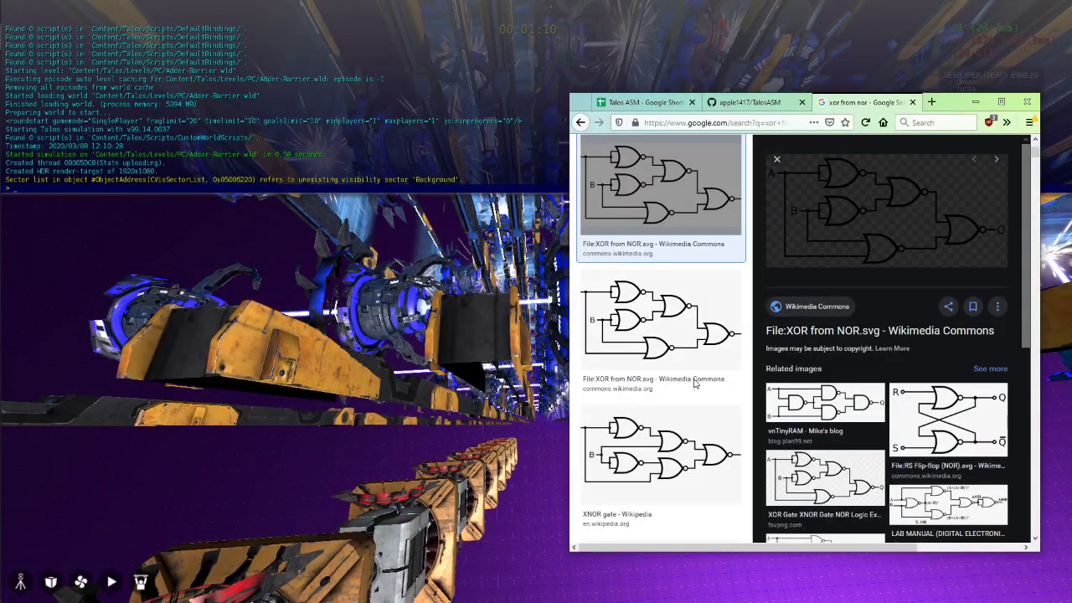
scroll(713, 392, down, 5)
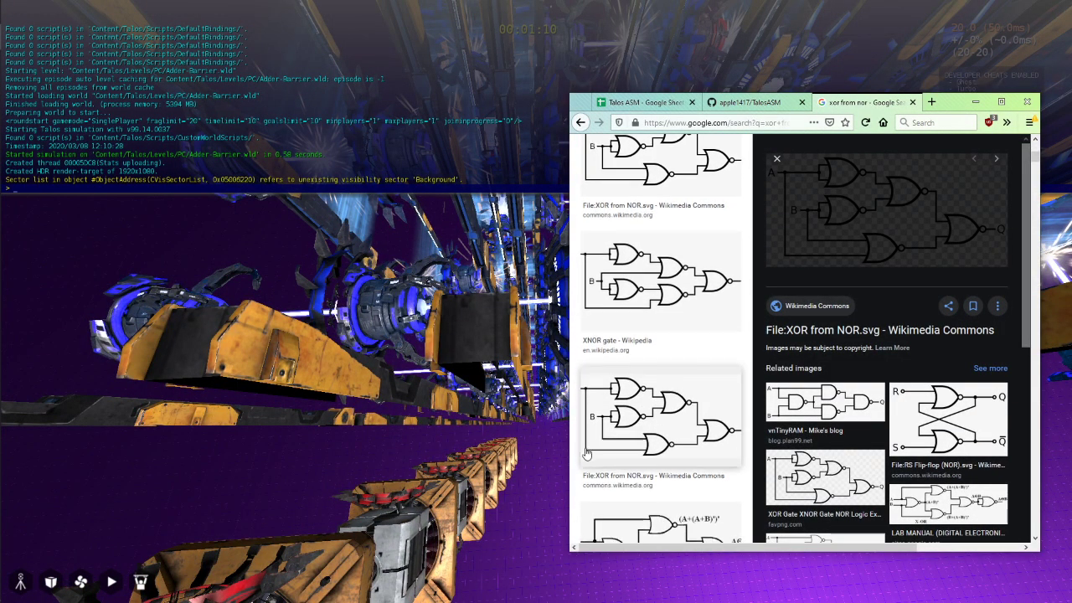
scroll(672, 452, down, 3)
click(661, 351)
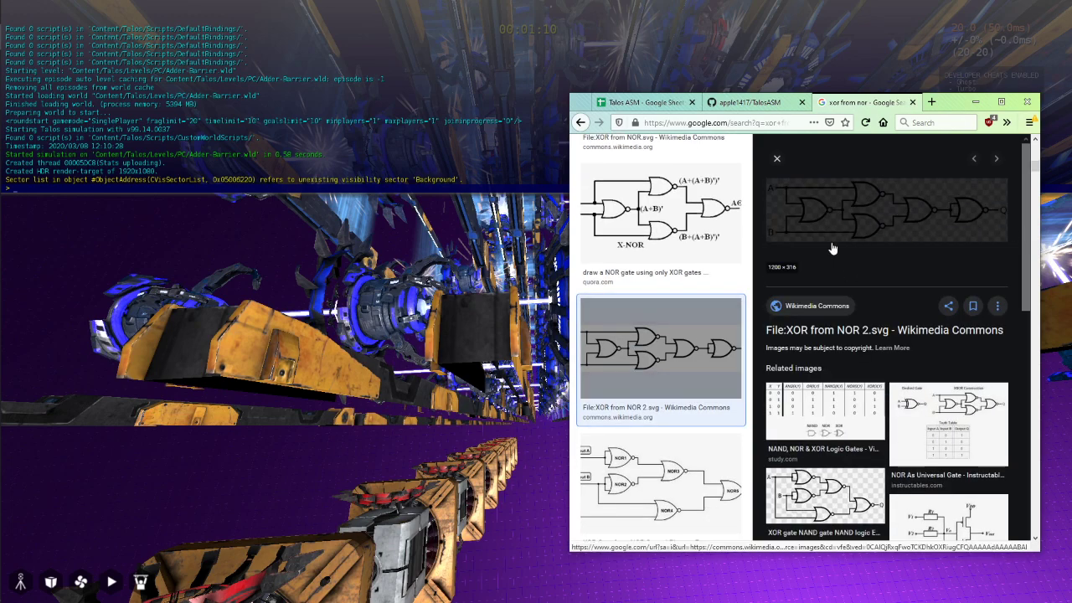
Compare the XOR from NOR diagram with the adder's gates in the game, viewed from above the tower
click(374, 278)
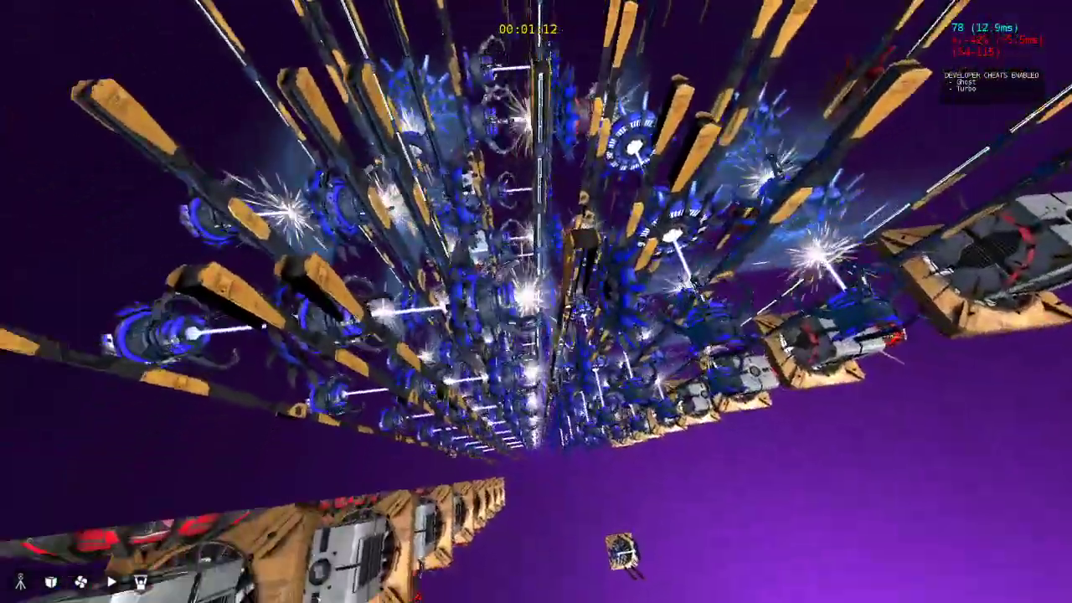
key(alt+Tab)
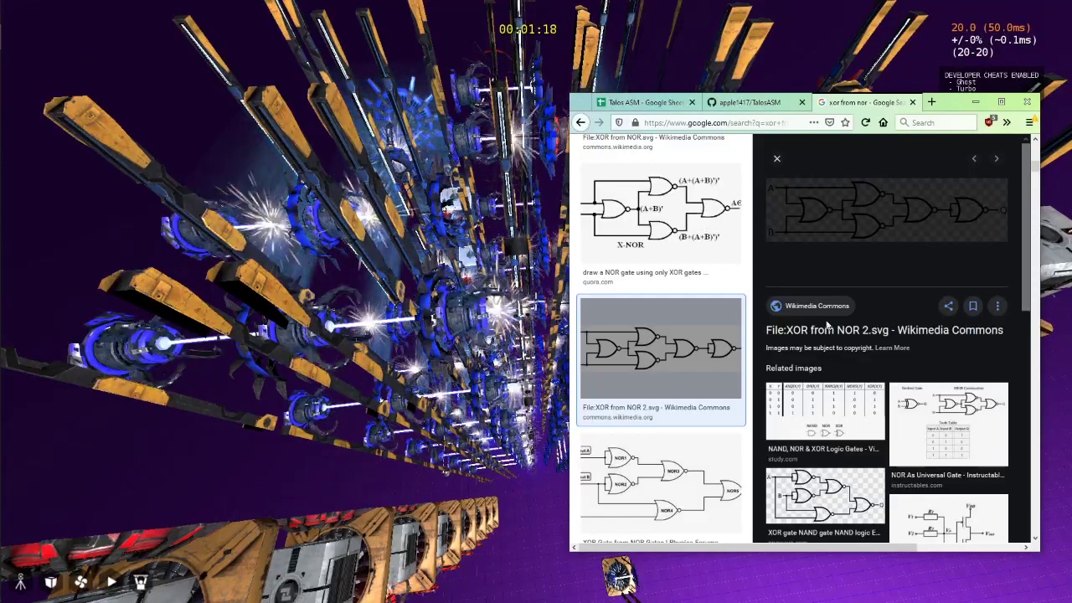
key(alt+Tab)
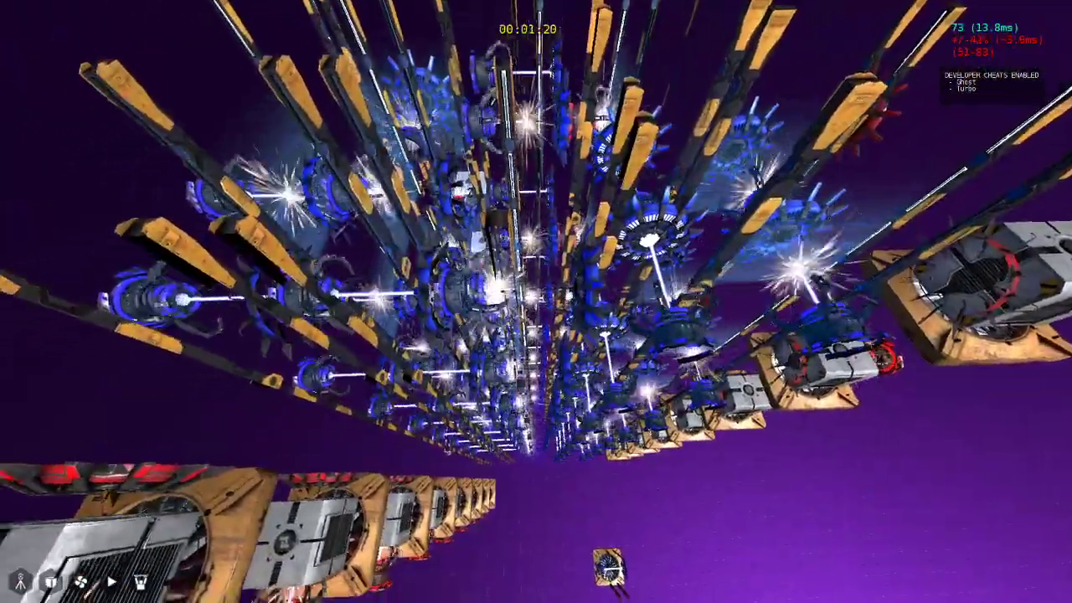
key(w)
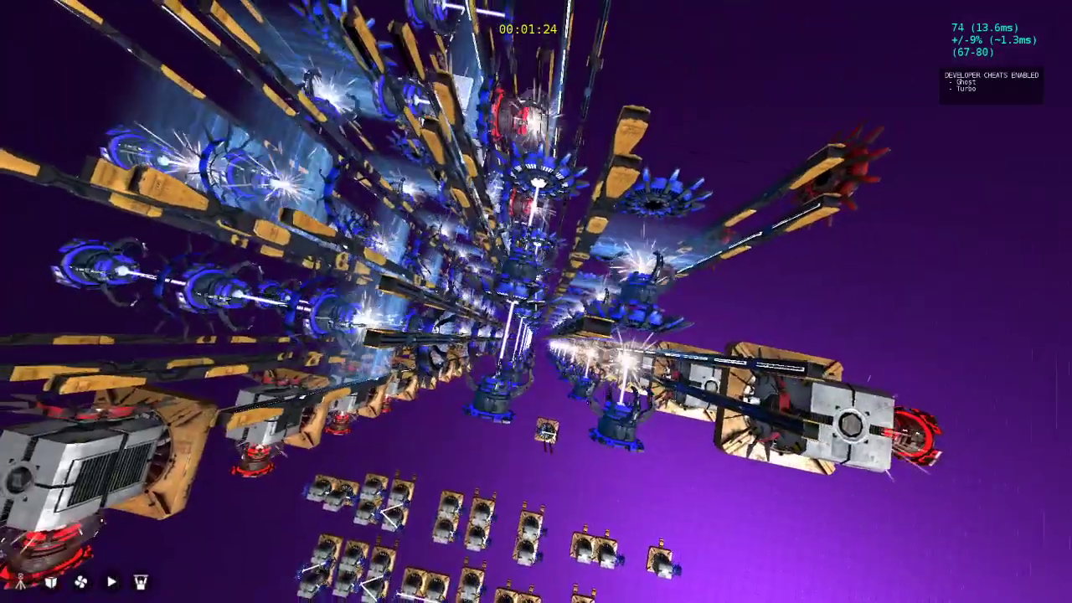
Go back to the "full adder nor" image results, reopen the GeeksforGeeks full adder diagram, and return to the adder level
key(alt+Tab)
scroll(704, 226, down, 5)
click(716, 216)
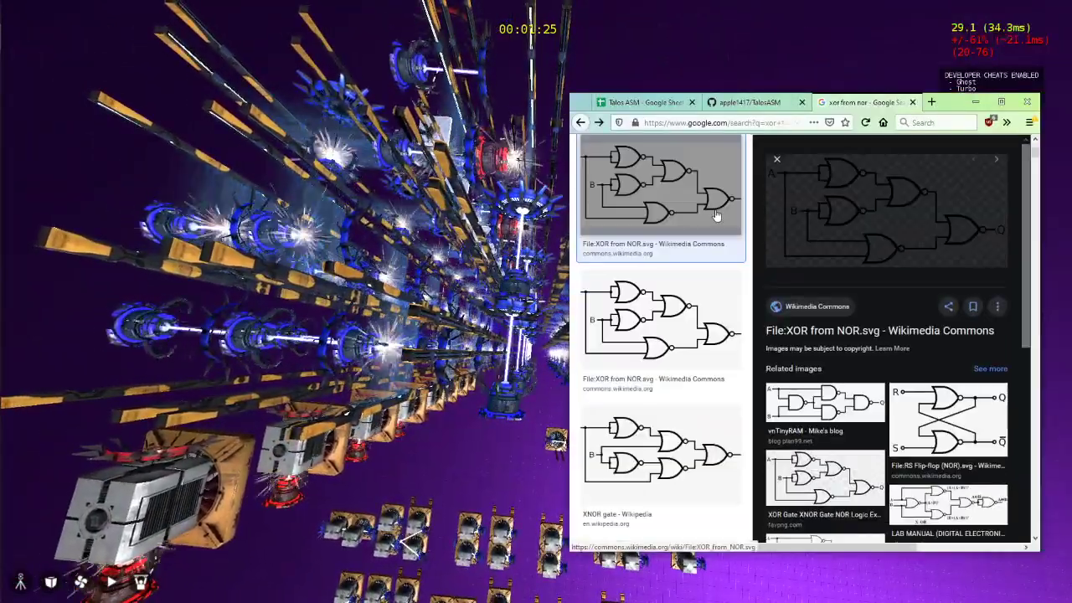
key(Escape)
key(alt+Left)
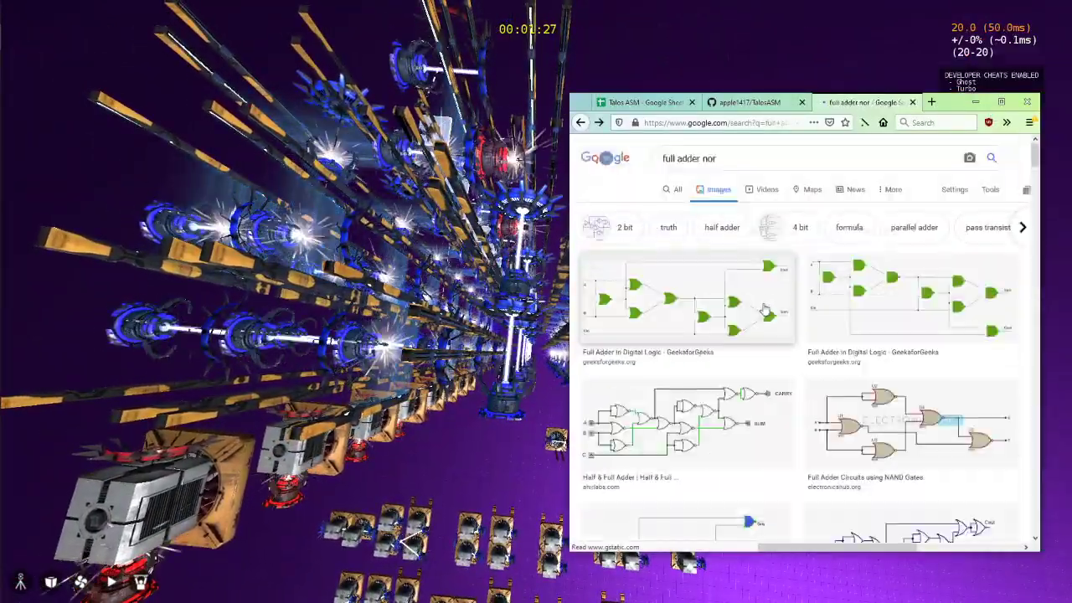
click(635, 324)
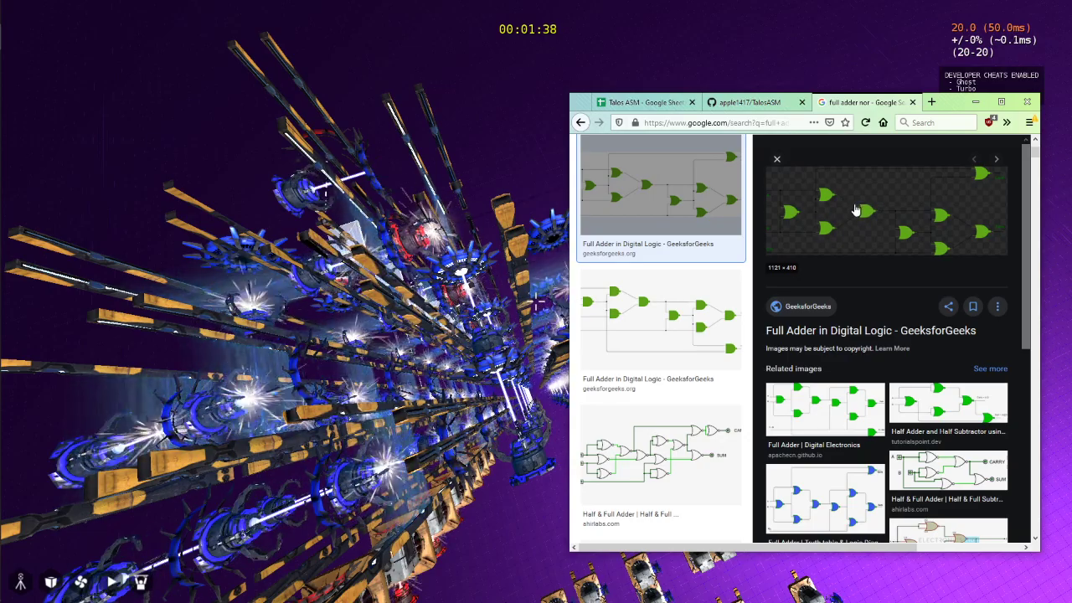
click(503, 325)
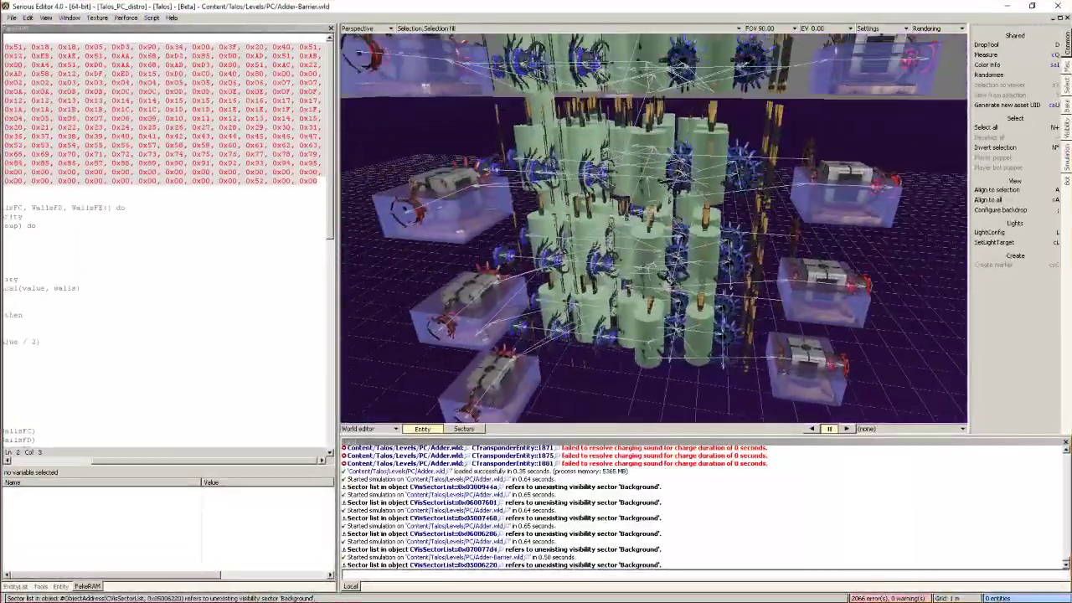
Examine the links between the adder's plasma walls and blue sources in the editor, from above and close up
middle_drag(654, 228, 670, 352)
middle_drag(654, 228, 686, 218)
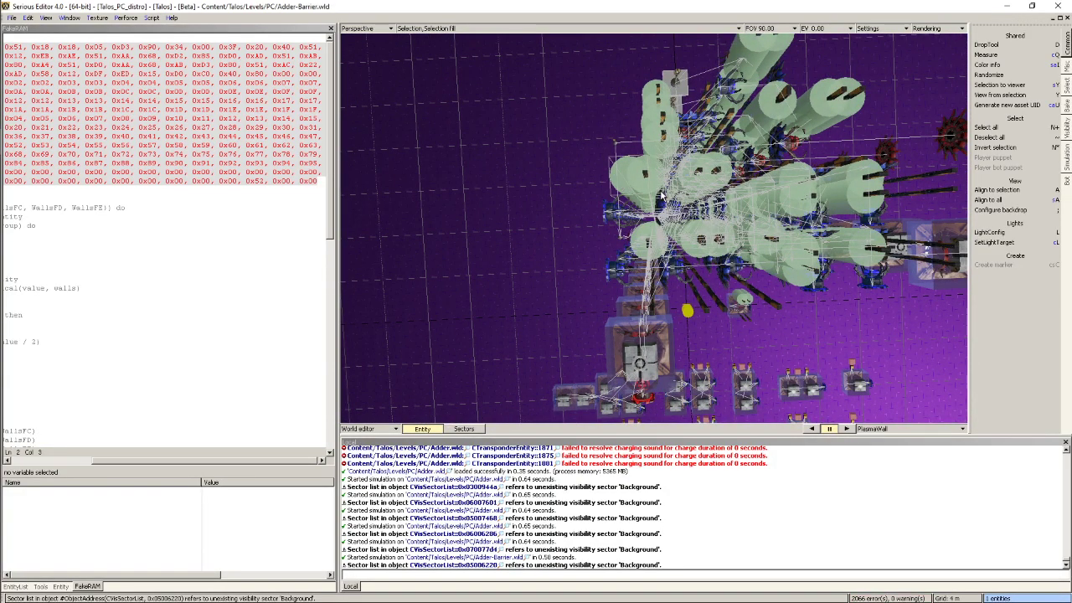
middle_drag(653, 228, 692, 184)
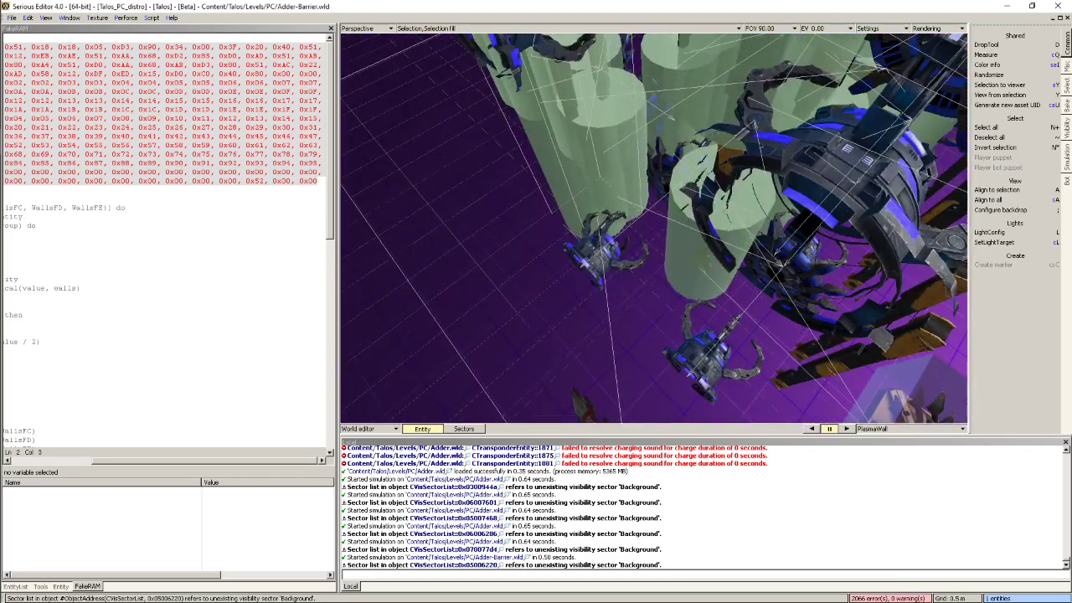
mouse_move(653, 228)
middle_down()
mouse_move(704, 234)
mouse_move(662, 268)
mouse_move(674, 239)
mouse_move(653, 237)
middle_up()
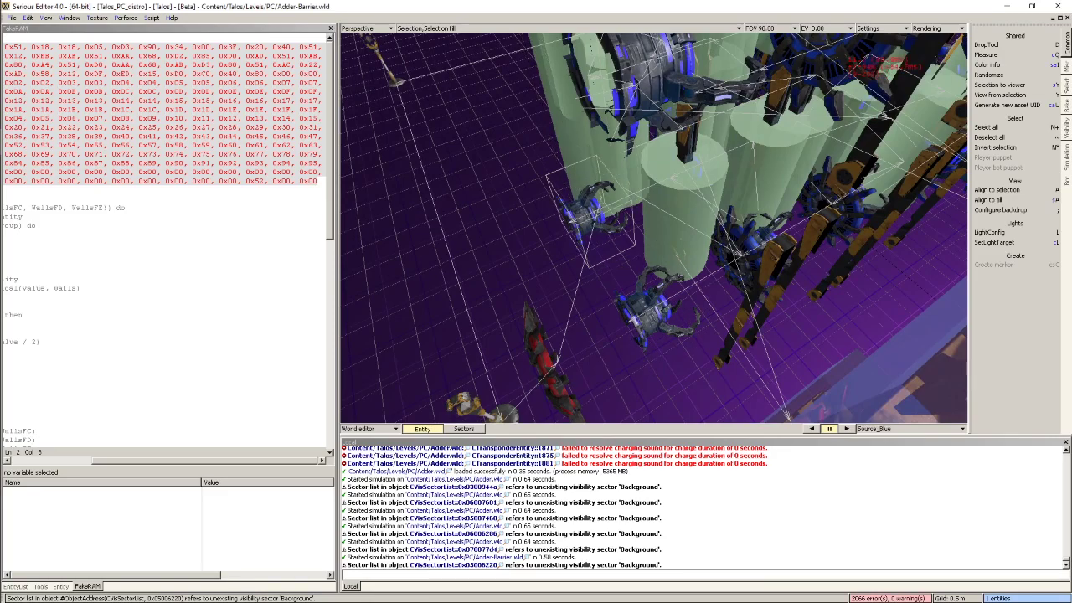
mouse_move(653, 227)
middle_down()
mouse_move(632, 243)
mouse_move(657, 259)
mouse_move(633, 242)
mouse_move(649, 256)
mouse_move(704, 239)
mouse_move(657, 218)
mouse_move(649, 243)
middle_up()
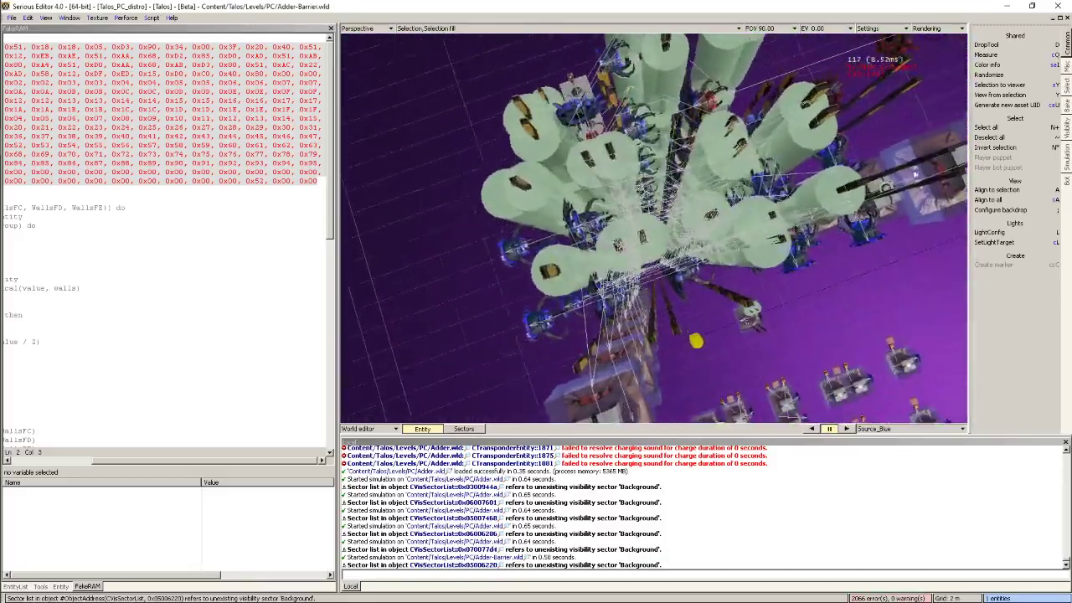
middle_drag(562, 194, 517, 198)
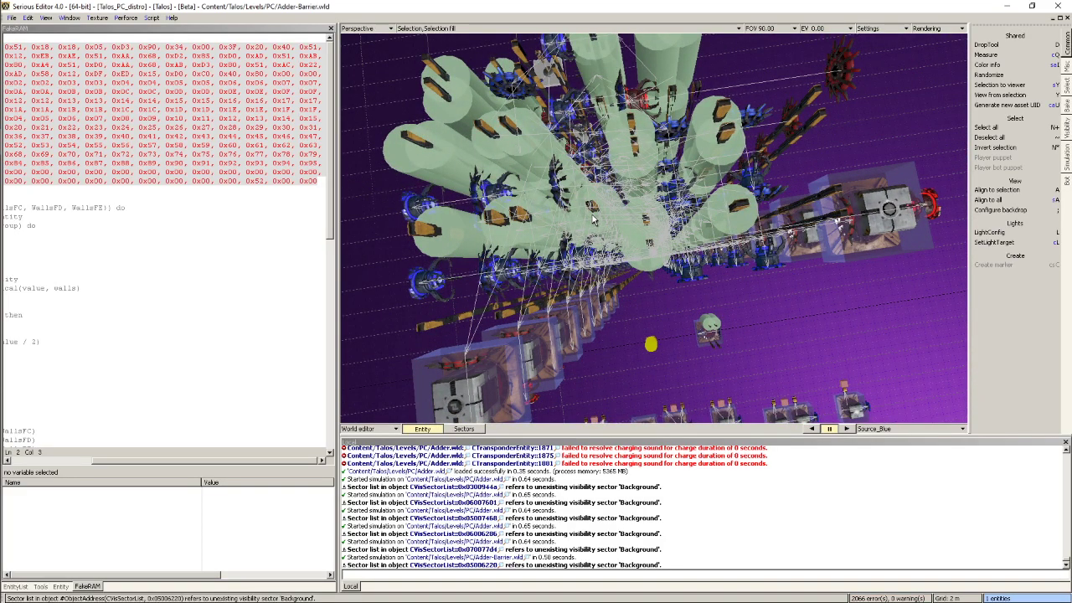
Compare the barrier-based adder, viewed from above, with the GeeksforGeeks full adder diagram in the browser
middle_drag(592, 216, 687, 219)
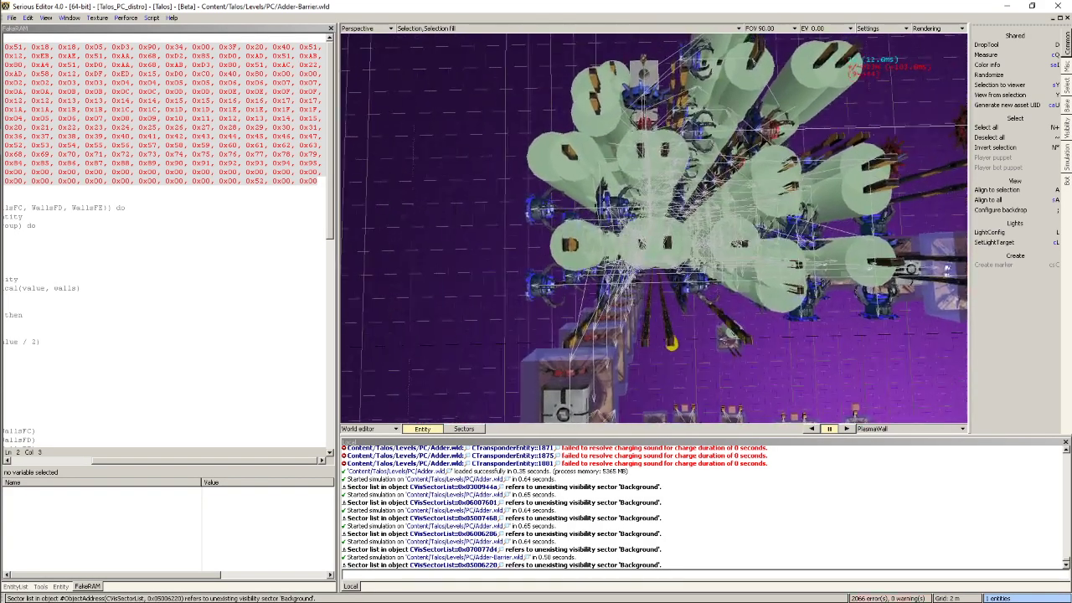
right_drag(516, 218, 592, 219)
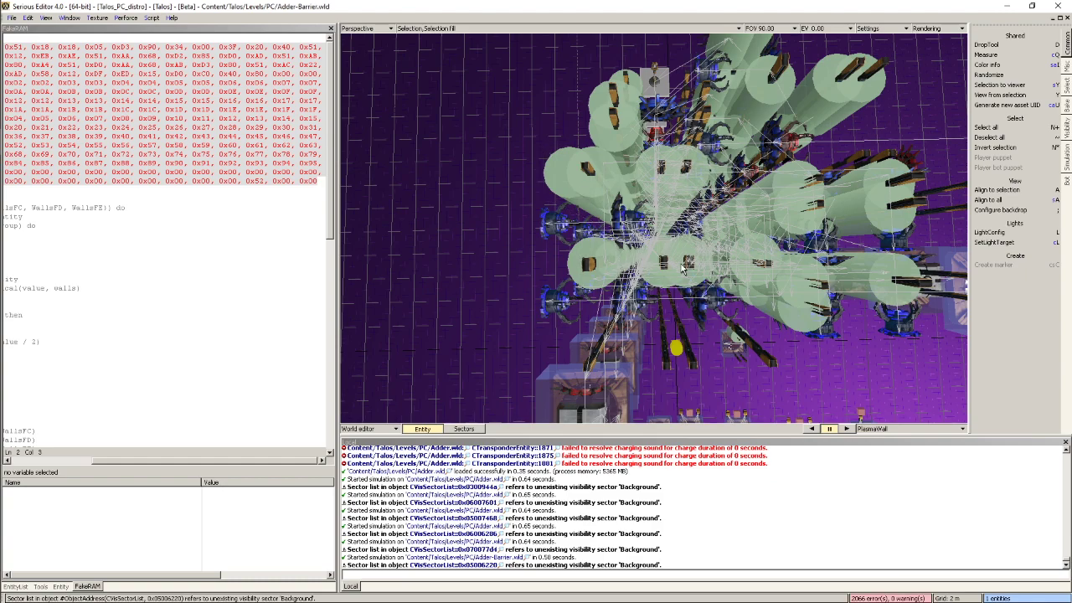
key(alt+Tab)
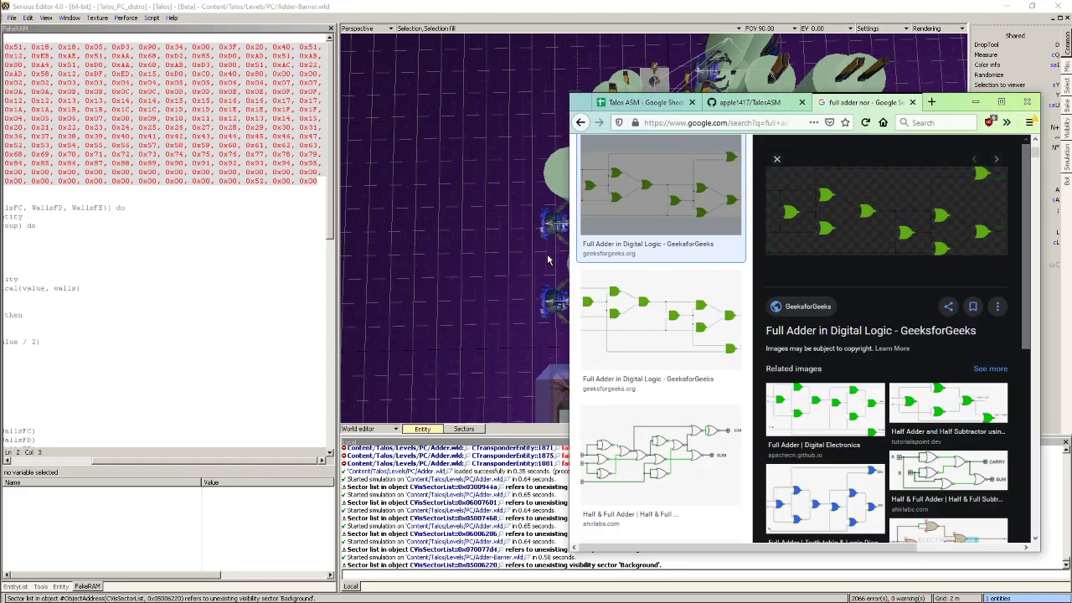
key(alt+Tab)
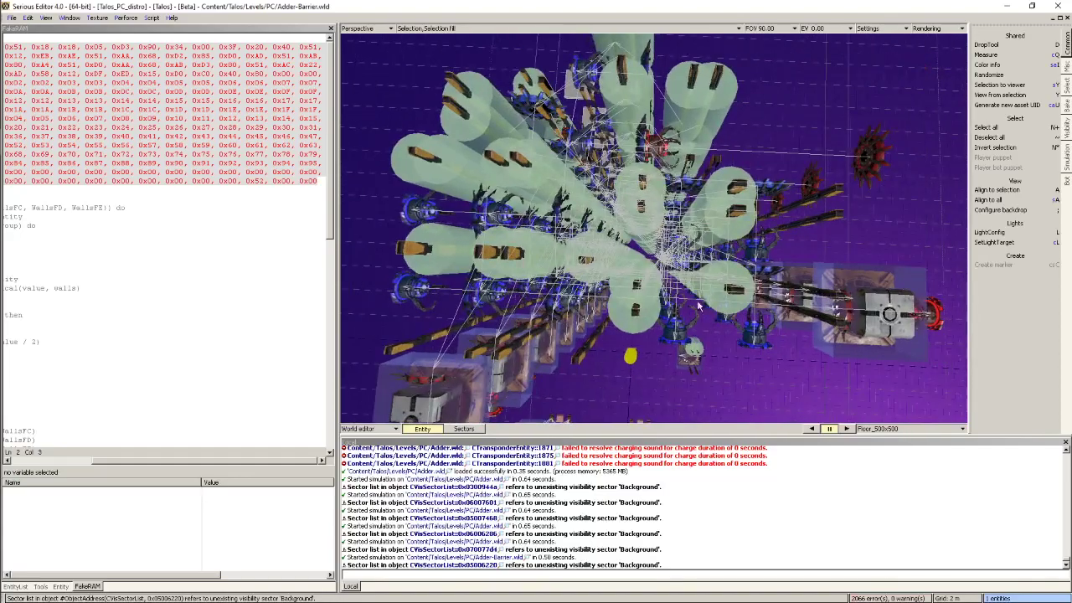
key(alt+Tab)
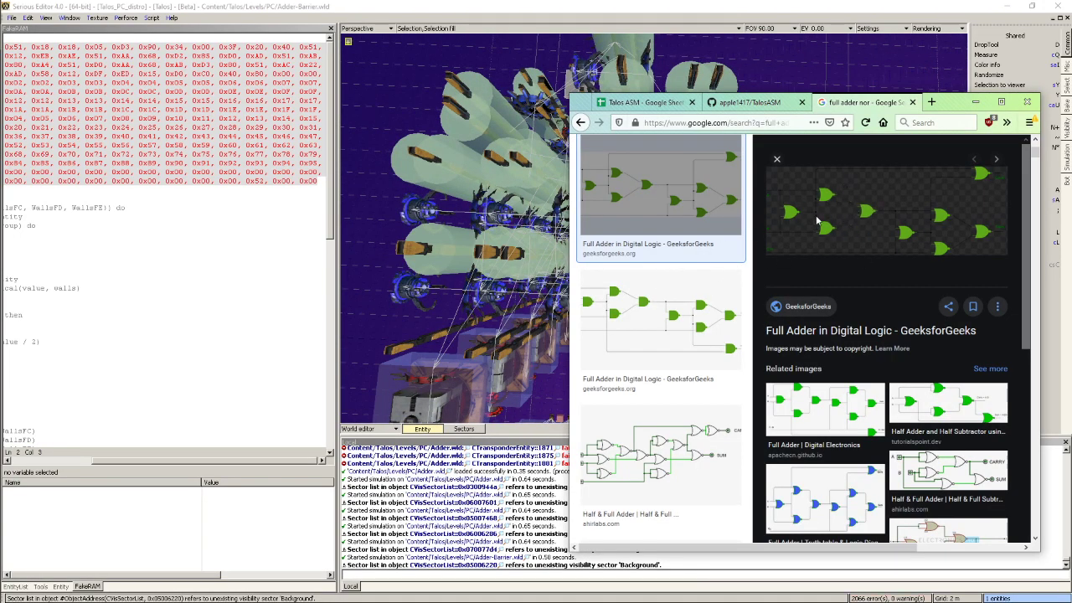
key(alt+Tab)
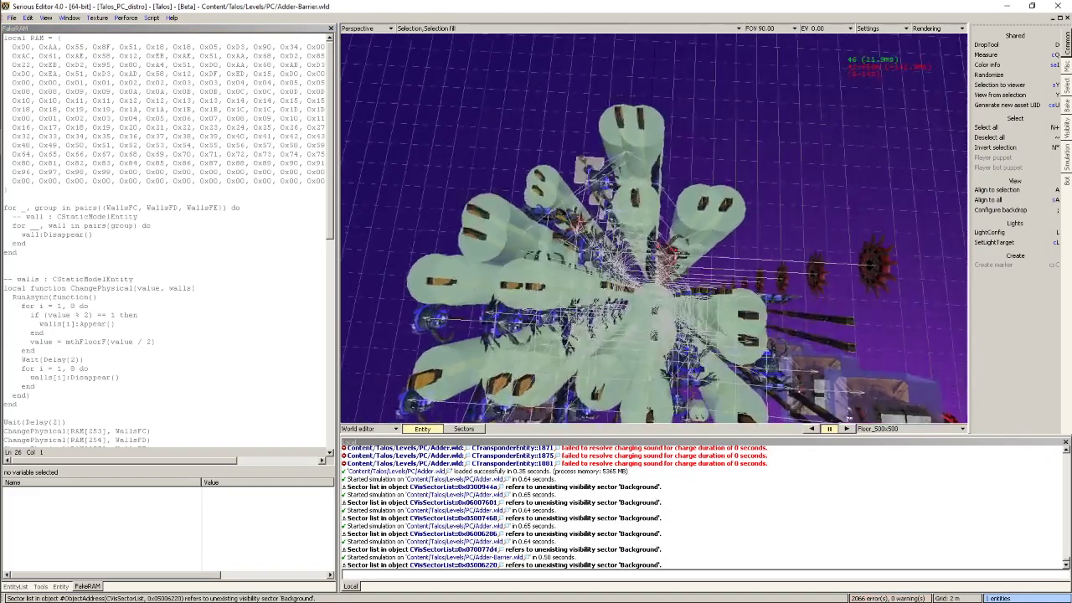
Trace the diagram's output gates on the adder tower and inspect the tower from above and from the side
middle_drag(742, 196, 729, 218)
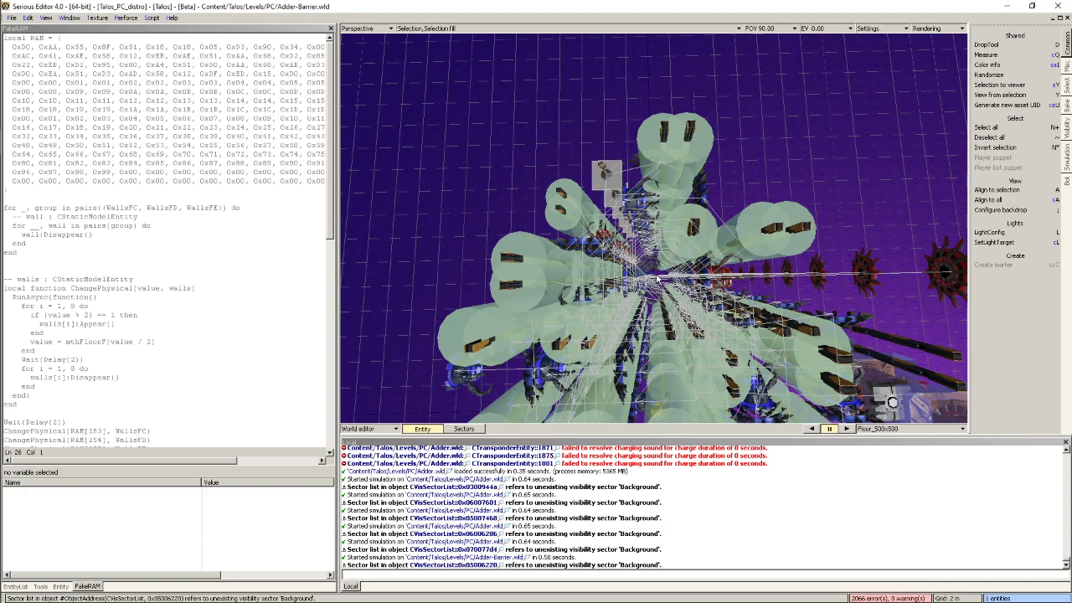
middle_drag(684, 241, 788, 252)
key(alt+Tab)
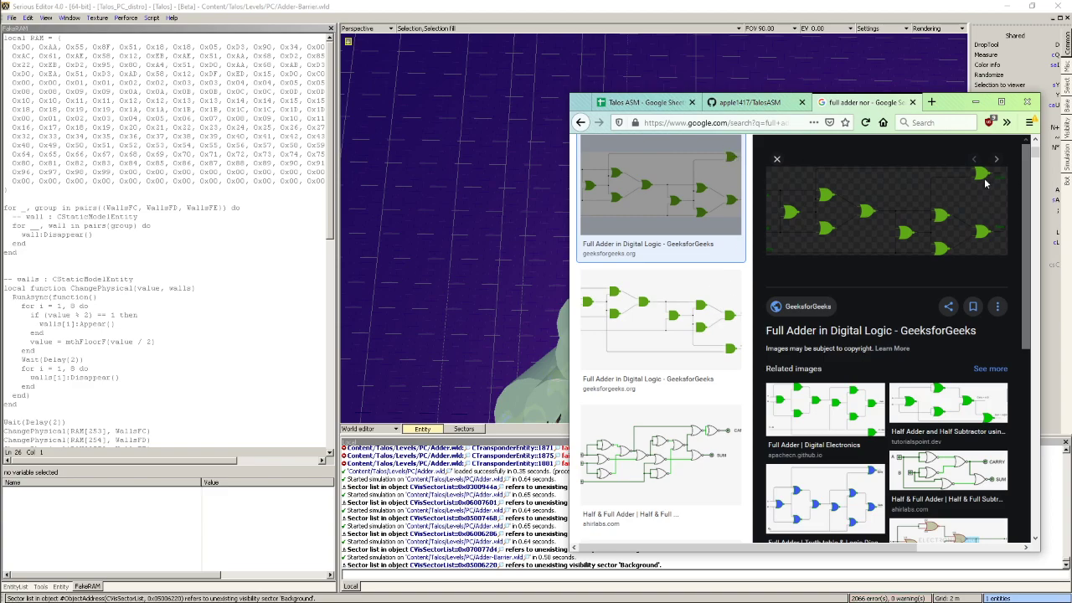
click(788, 5)
middle_drag(772, 134, 888, 126)
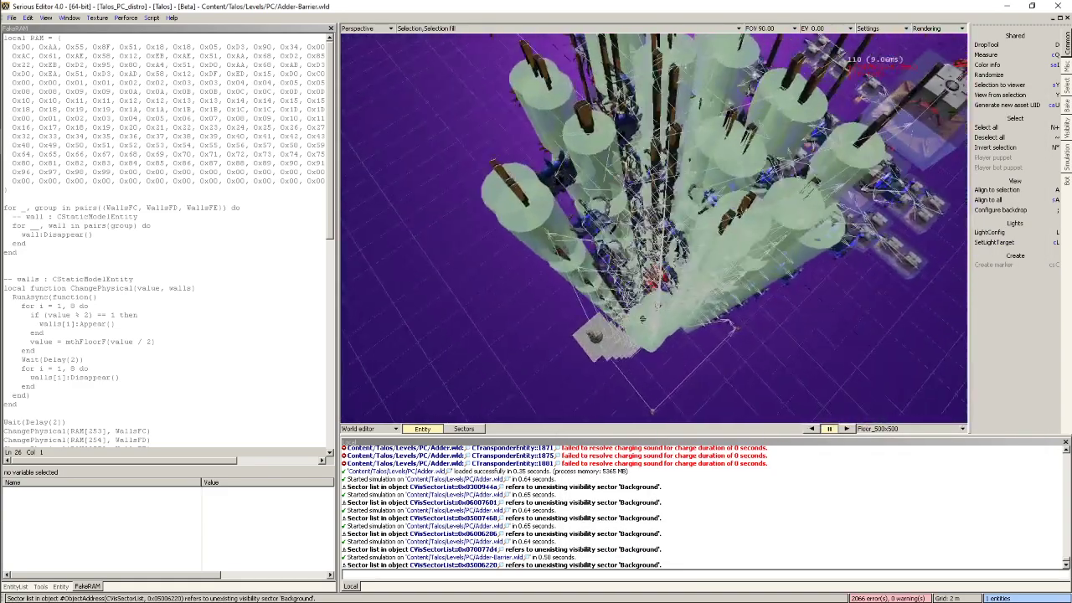
middle_drag(642, 319, 769, 421)
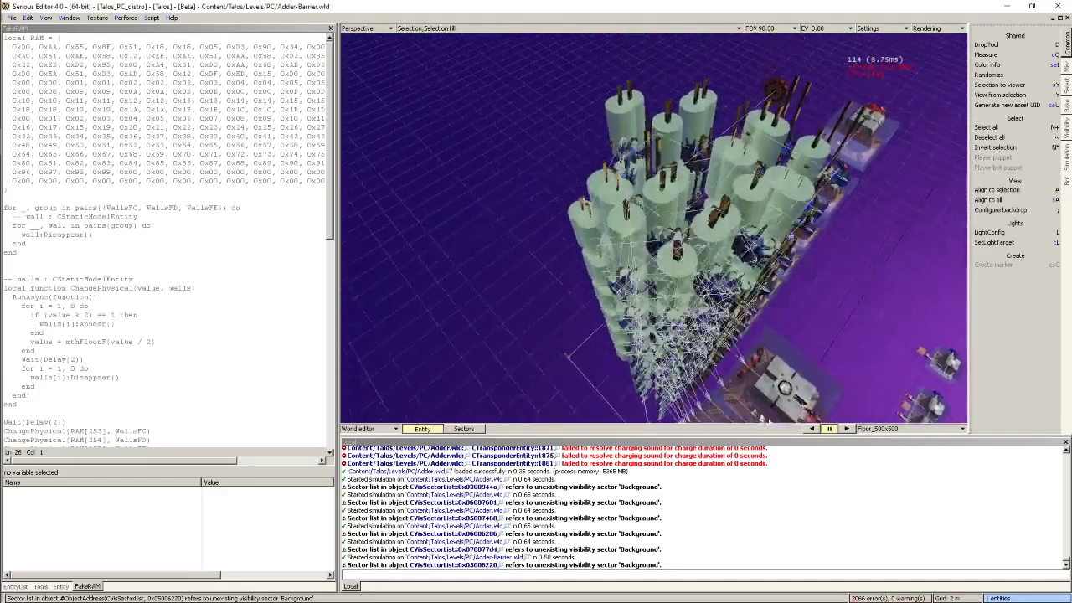
right_drag(654, 226, 772, 136)
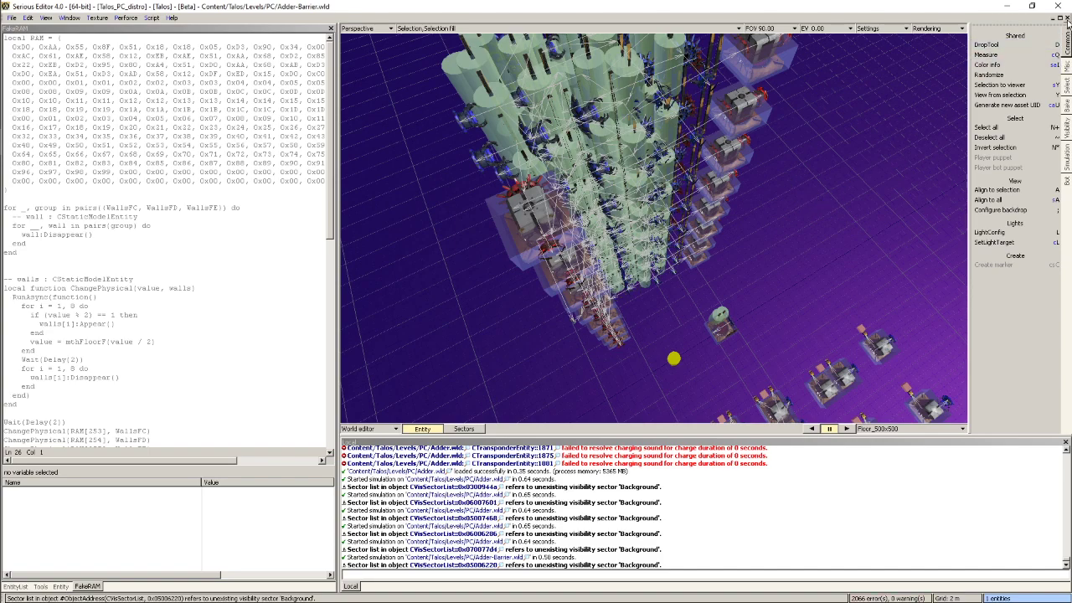
Run the Adder-Barrier level, take hexahedrons off the lower input platforms in both columns, and end the simulation
key(ctrl+r)
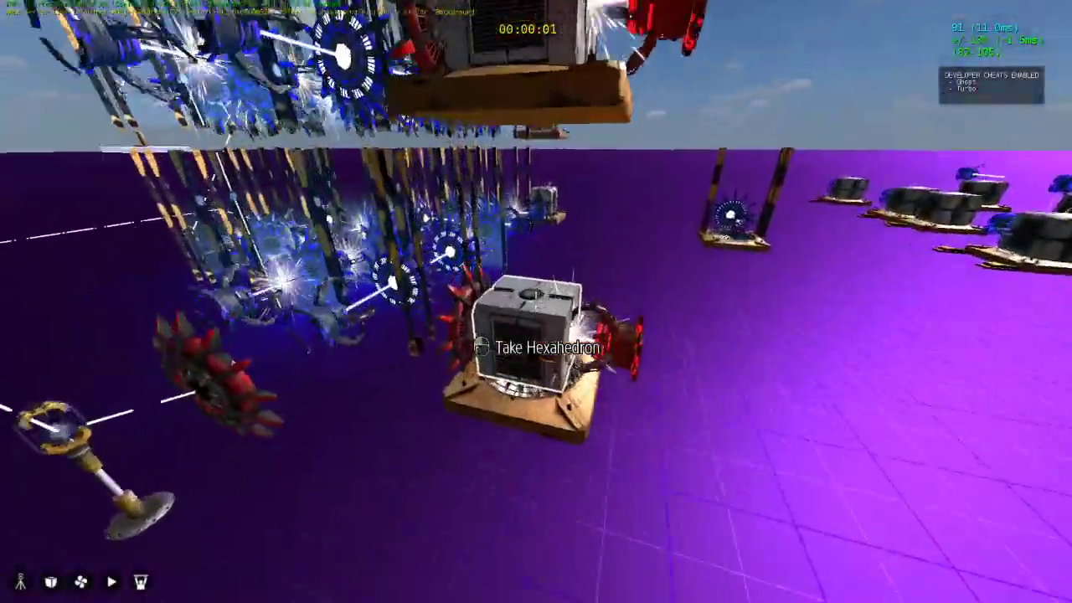
click(536, 302)
click(536, 302)
click(536, 301)
click(537, 302)
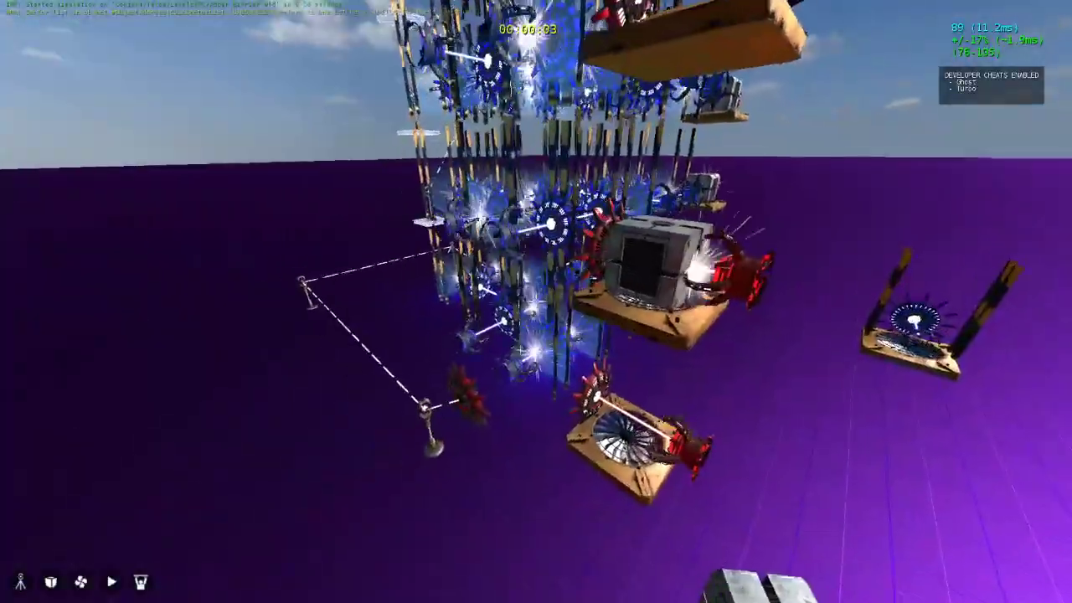
key(w)
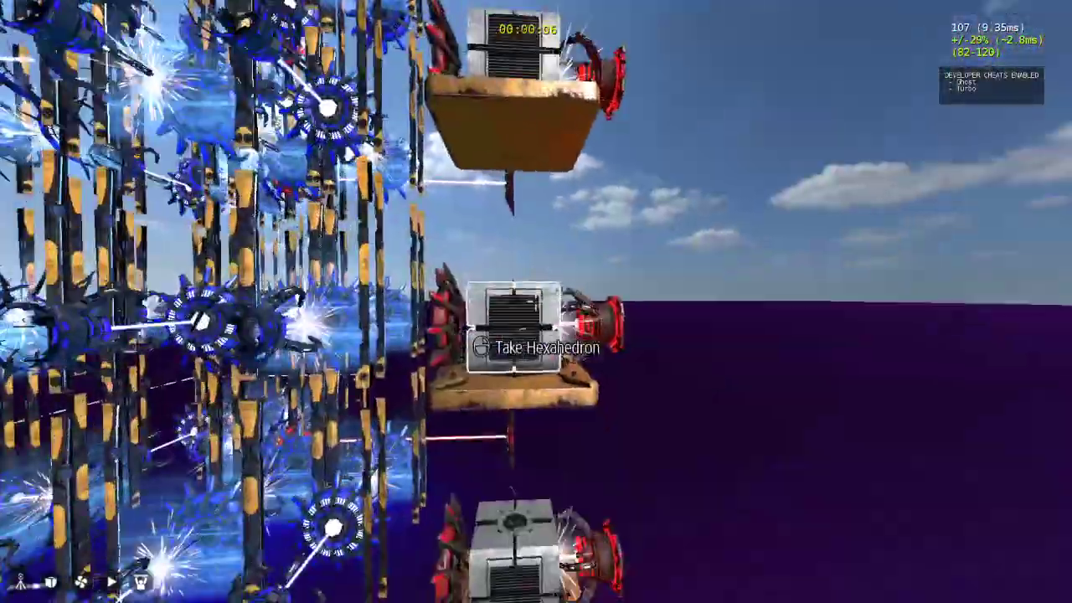
click(536, 302)
click(536, 302)
click(536, 301)
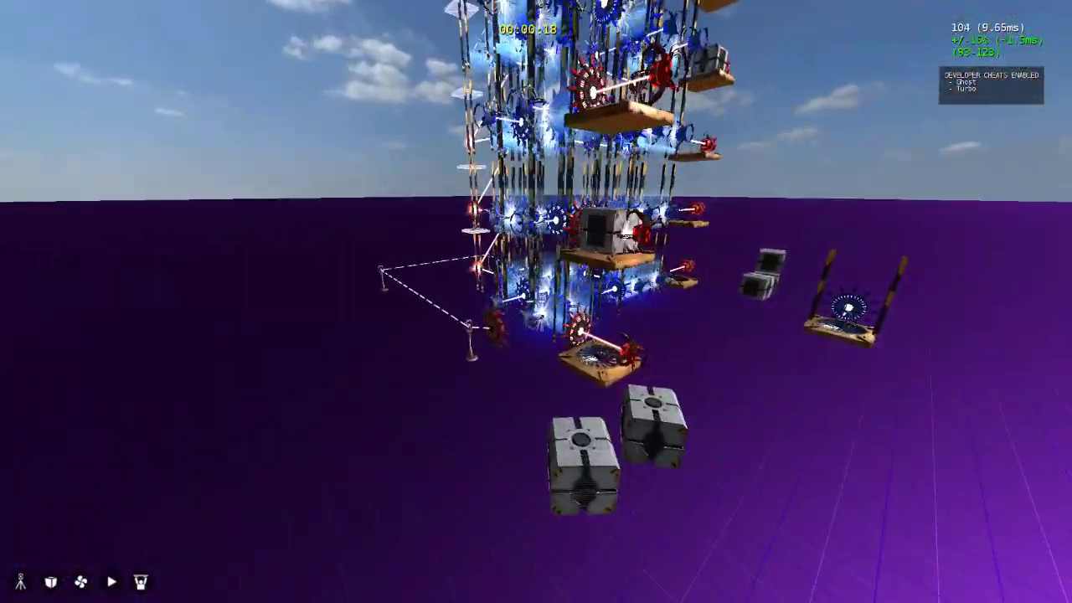
key(Escape)
Link the separate Source_Red entity to the EnergyRodStationary connector beside the adder and run the level
middle_drag(792, 292, 754, 252)
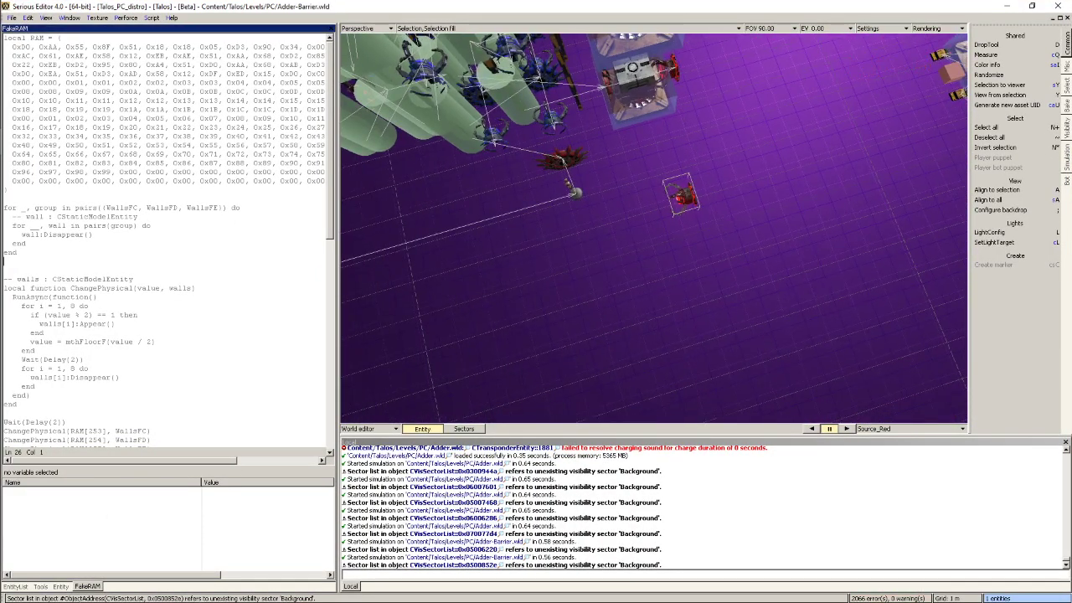
click(61, 588)
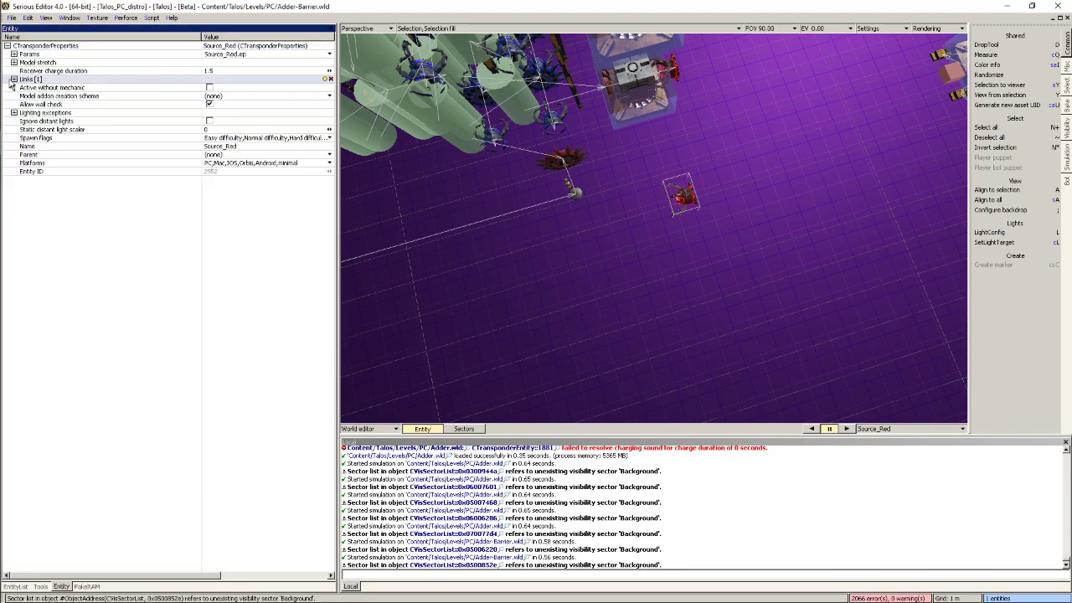
click(577, 195)
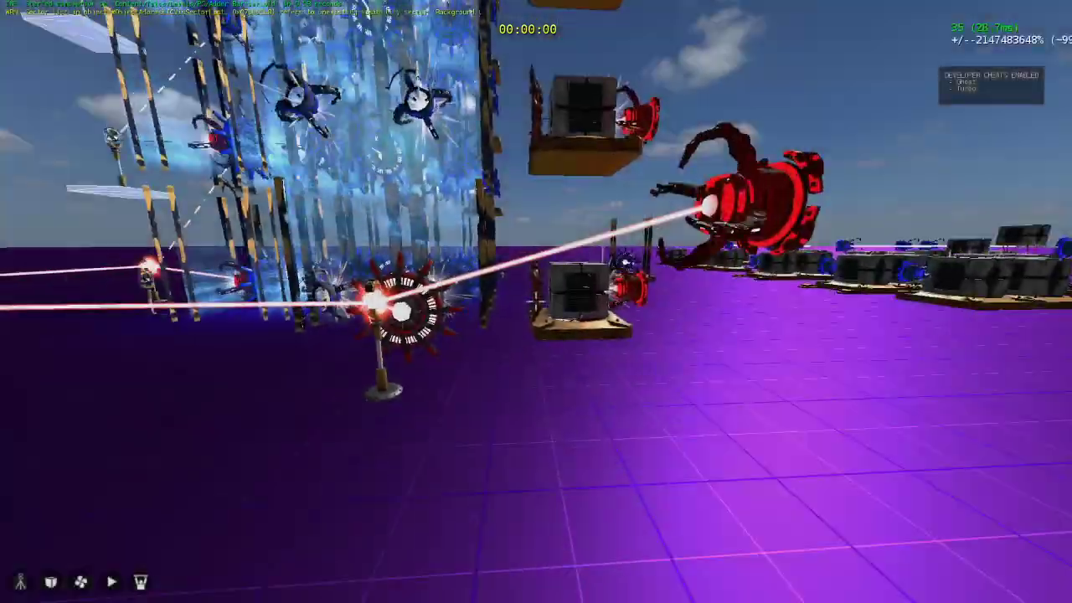
Take hexahedrons off the first input column's platforms with the adder's carry-in connector powered
key(w)
click(537, 302)
click(536, 301)
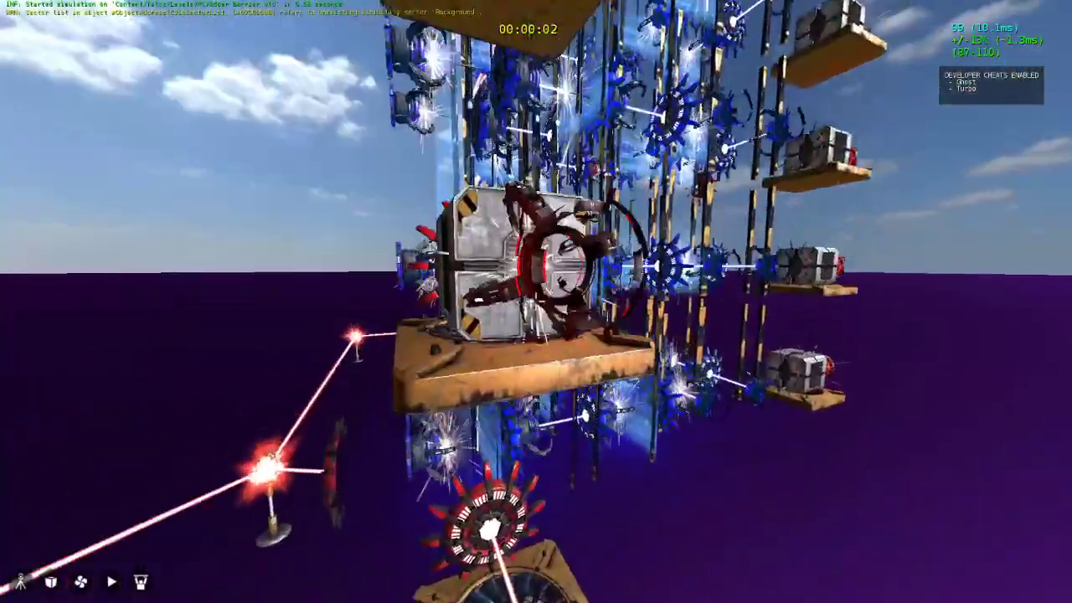
click(536, 302)
click(536, 301)
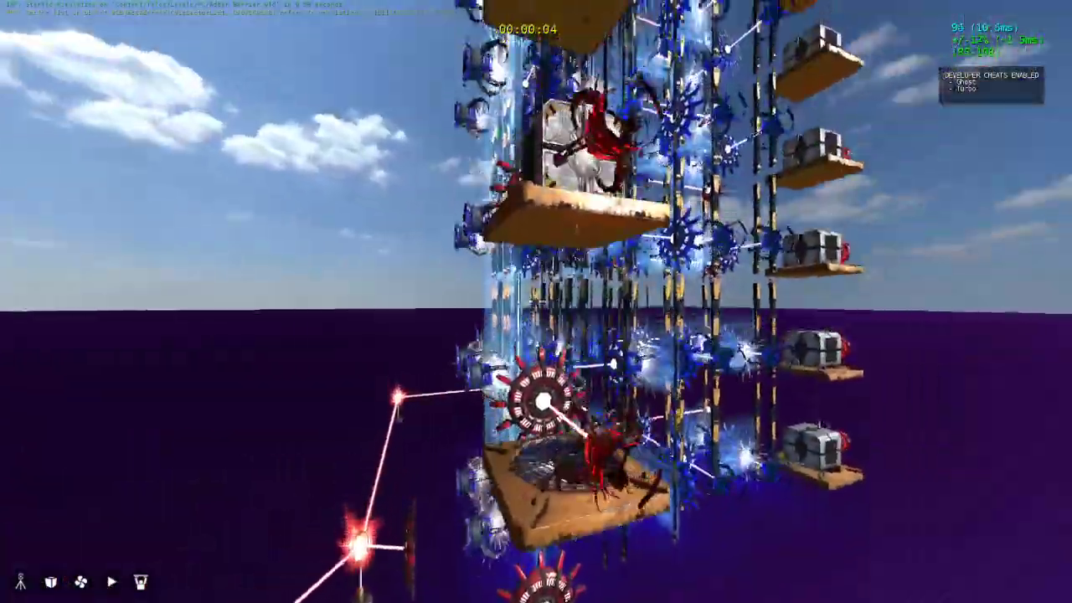
click(536, 302)
click(536, 302)
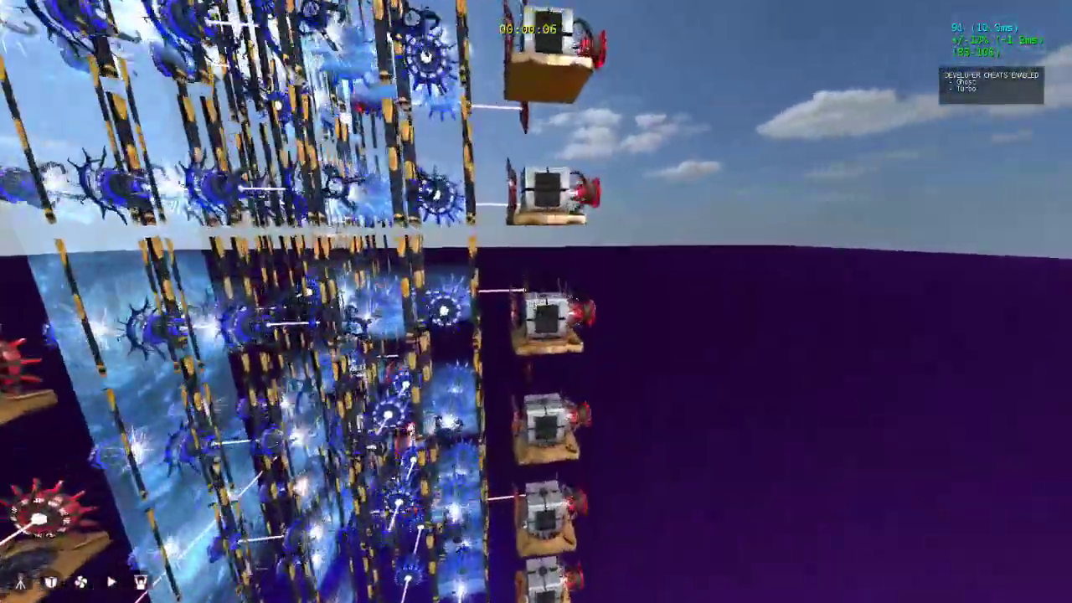
Take hexahedrons off the second input column's platforms, view the whole tower from a distance, and end the simulation
click(536, 302)
click(536, 301)
key(w)
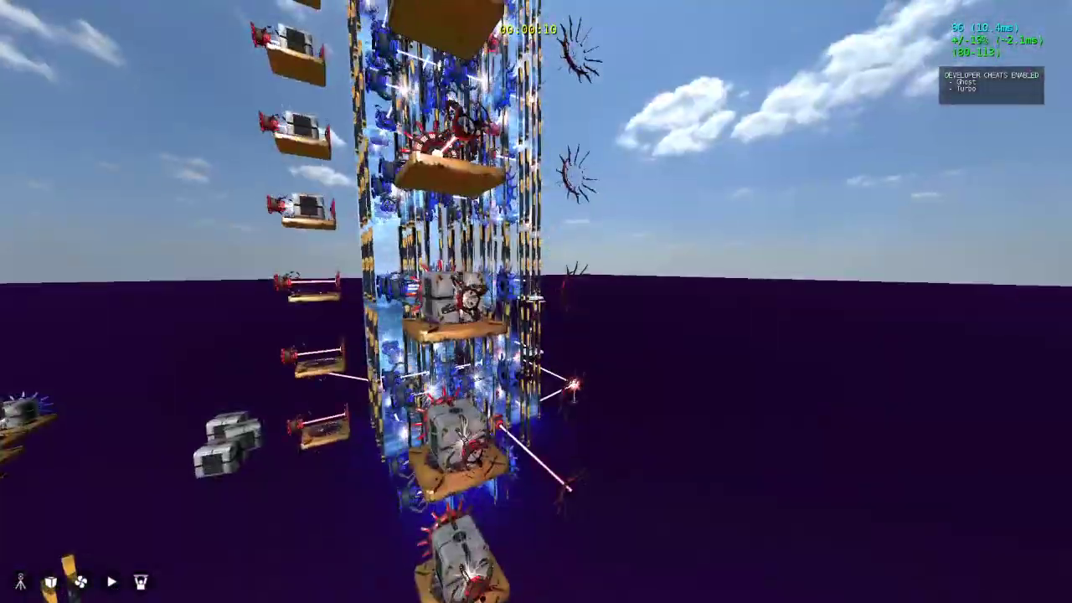
key(w)
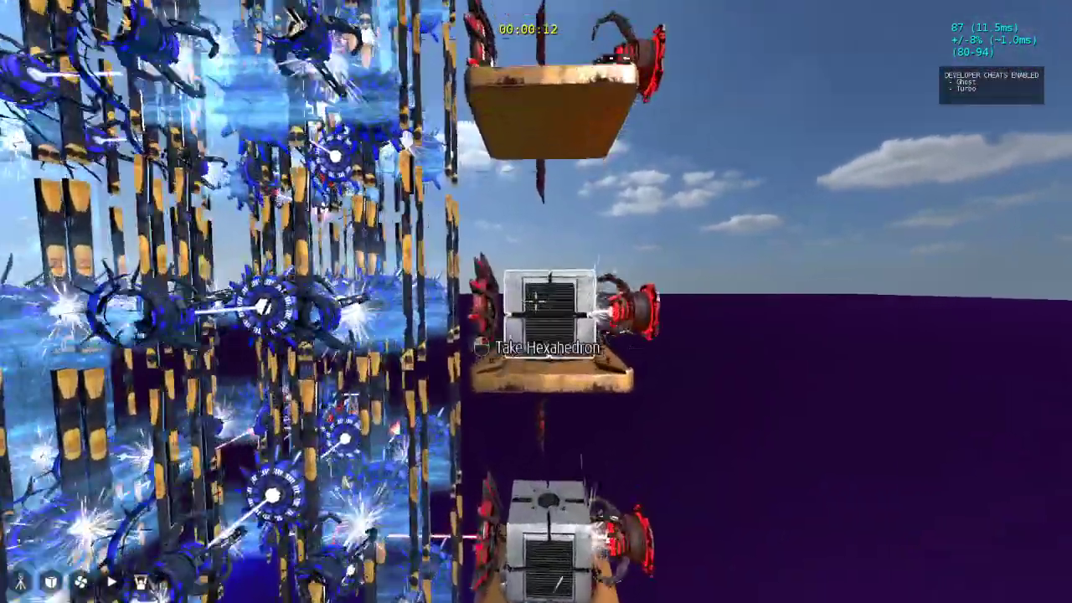
click(536, 301)
key(s)
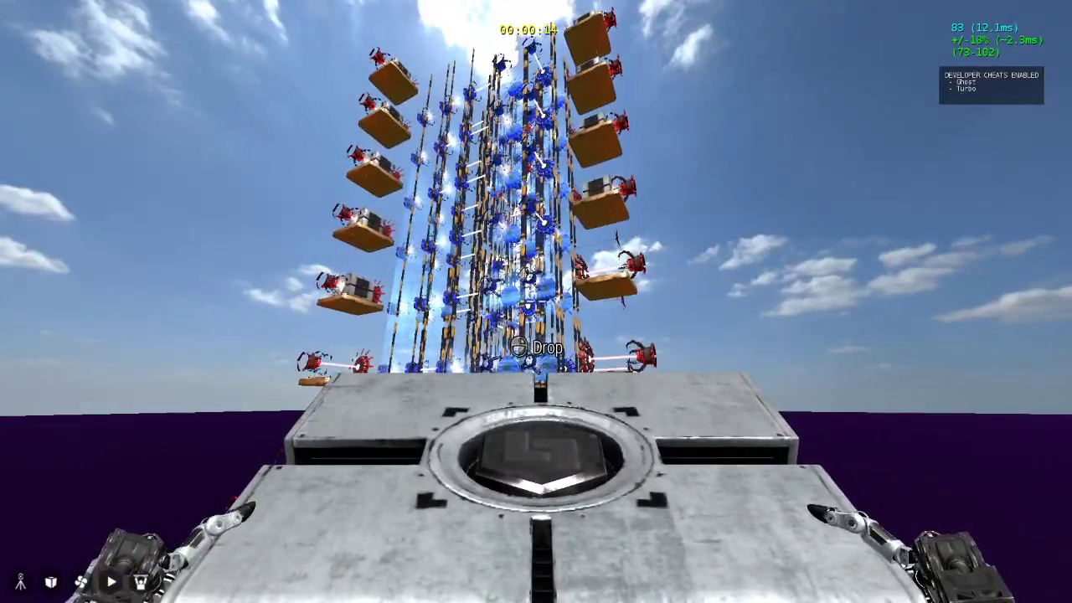
key(Escape)
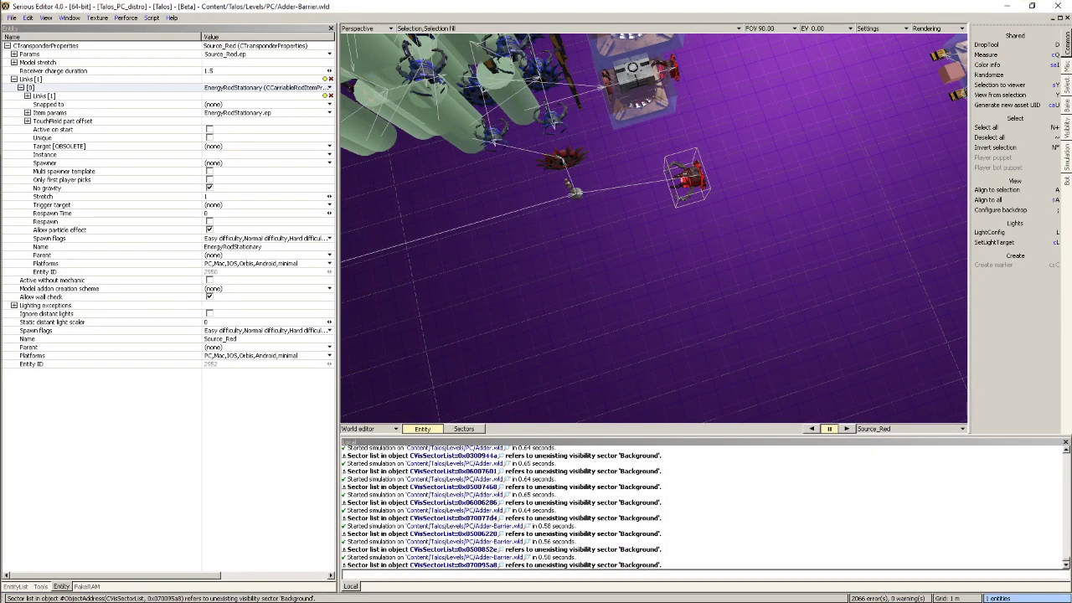
Close the Adder-Barrier level without saving its changes and look over the Full level
click(1066, 18)
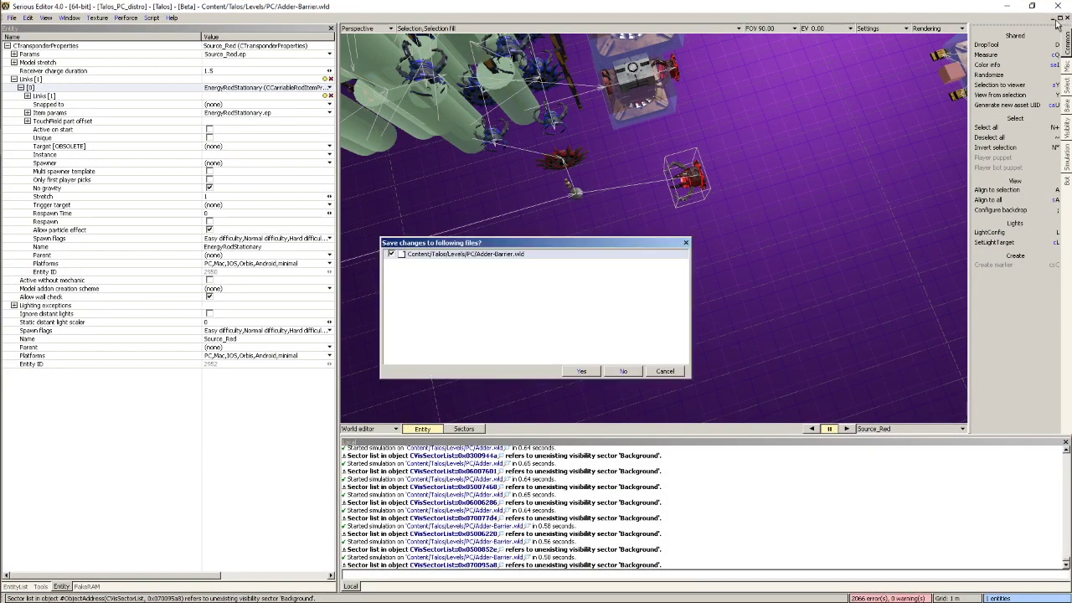
click(632, 372)
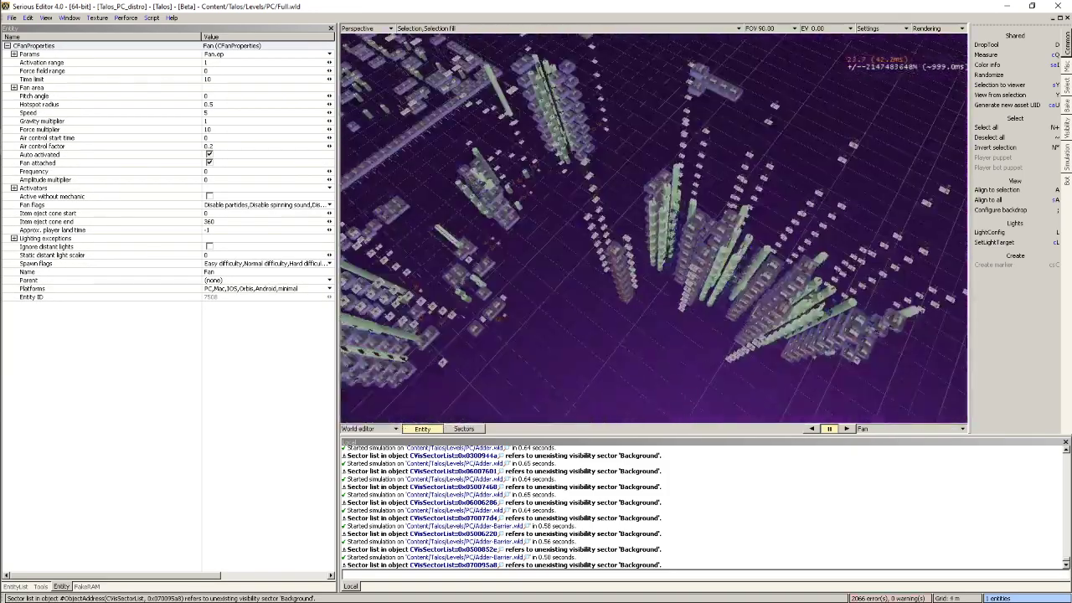
mouse_move(655, 229)
middle_down()
mouse_move(662, 201)
mouse_move(624, 214)
mouse_move(629, 230)
mouse_move(658, 226)
middle_up()
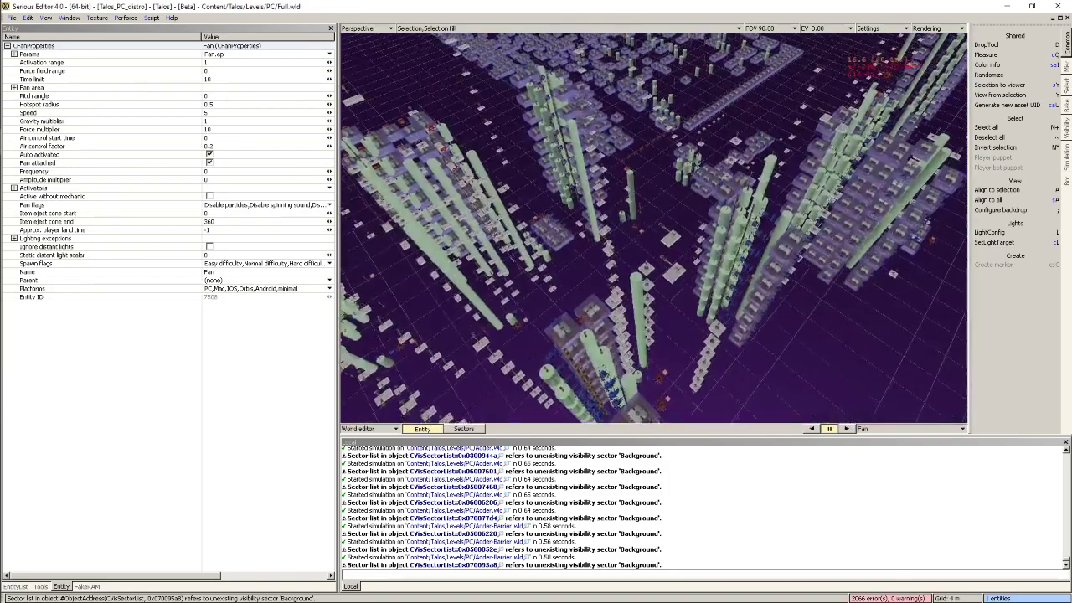
Open the 7sd level, run it to view the seven-segment display and its switches, and end the simulation
click(12, 17)
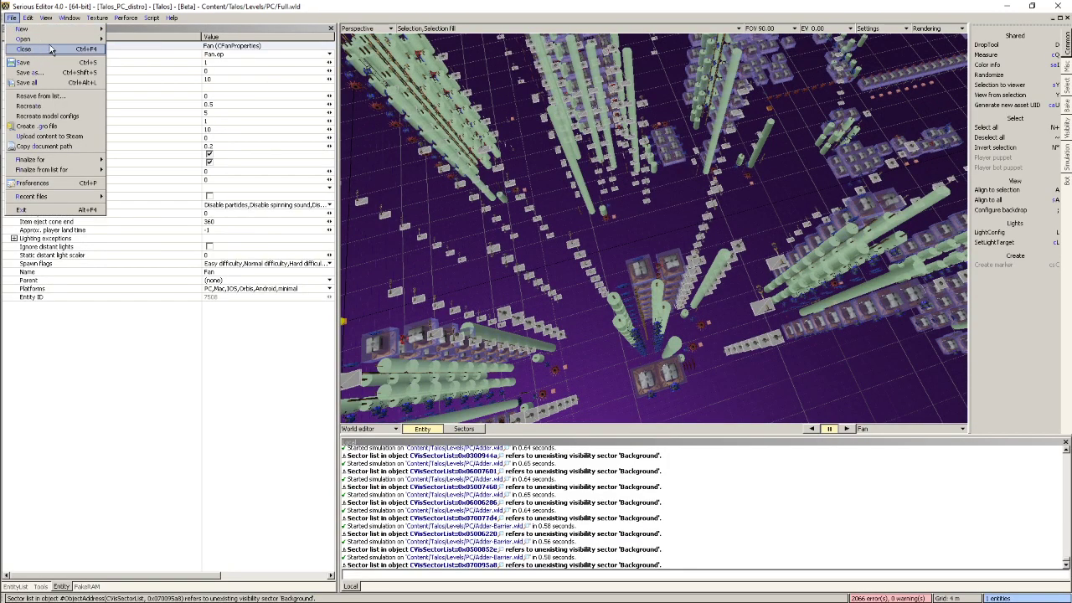
mouse_move(50, 47)
click(134, 48)
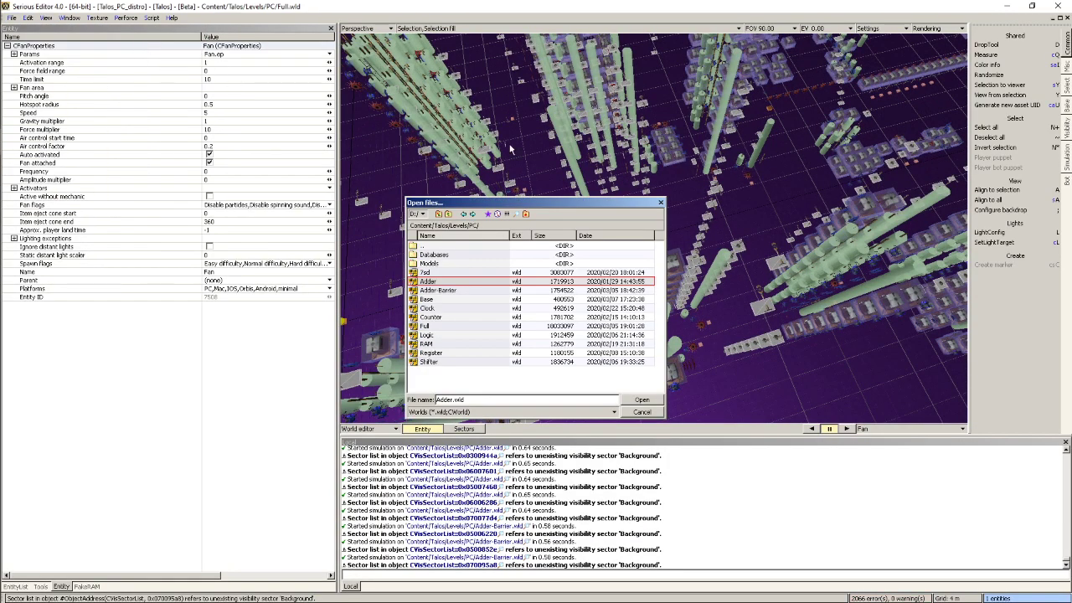
double_click(428, 274)
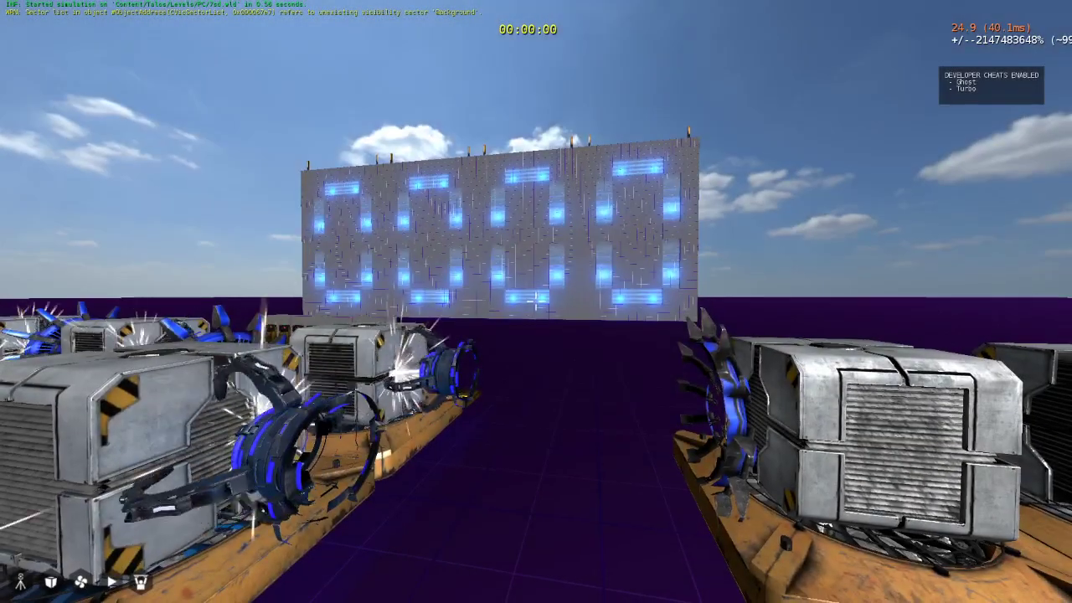
key(w)
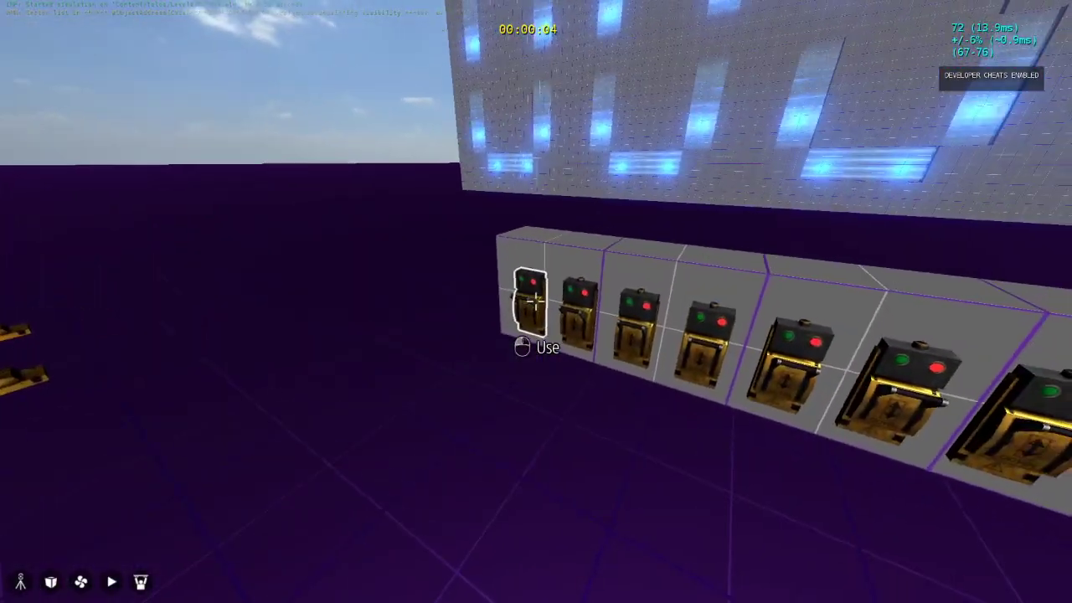
key(Escape)
Restore the 7sd level's window from full size and view the row of switches in the Full level
click(1057, 18)
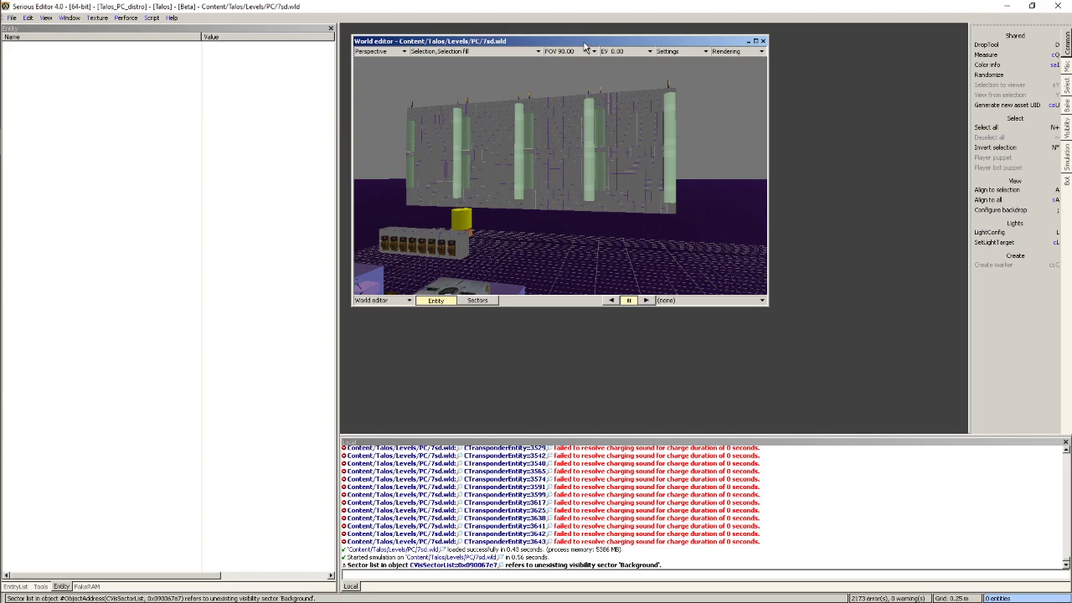
right_drag(599, 80, 601, 89)
click(658, 196)
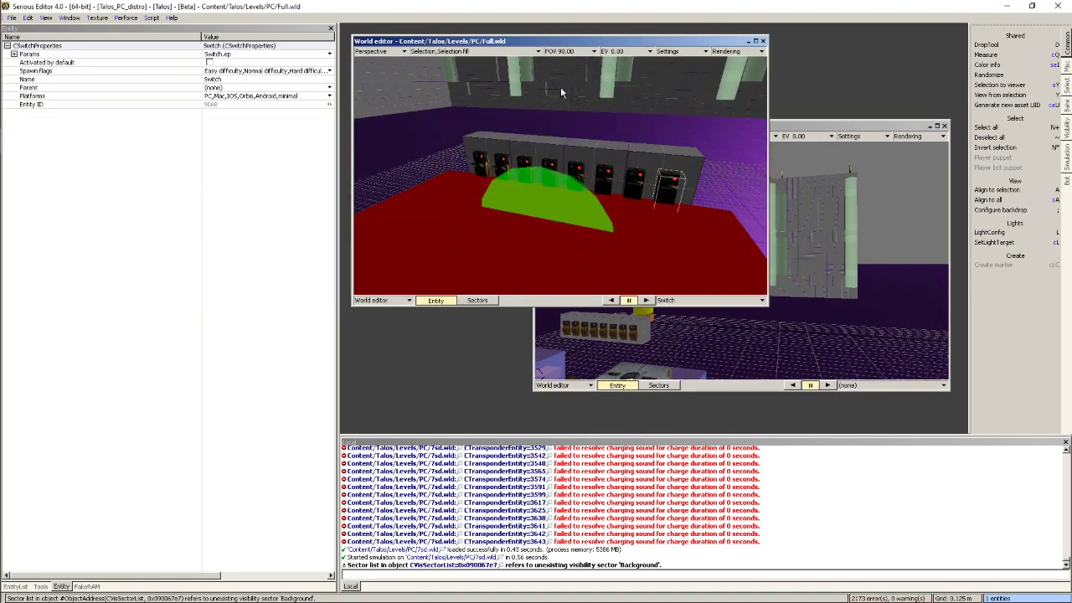
right_drag(670, 126, 594, 188)
click(521, 199)
key(f)
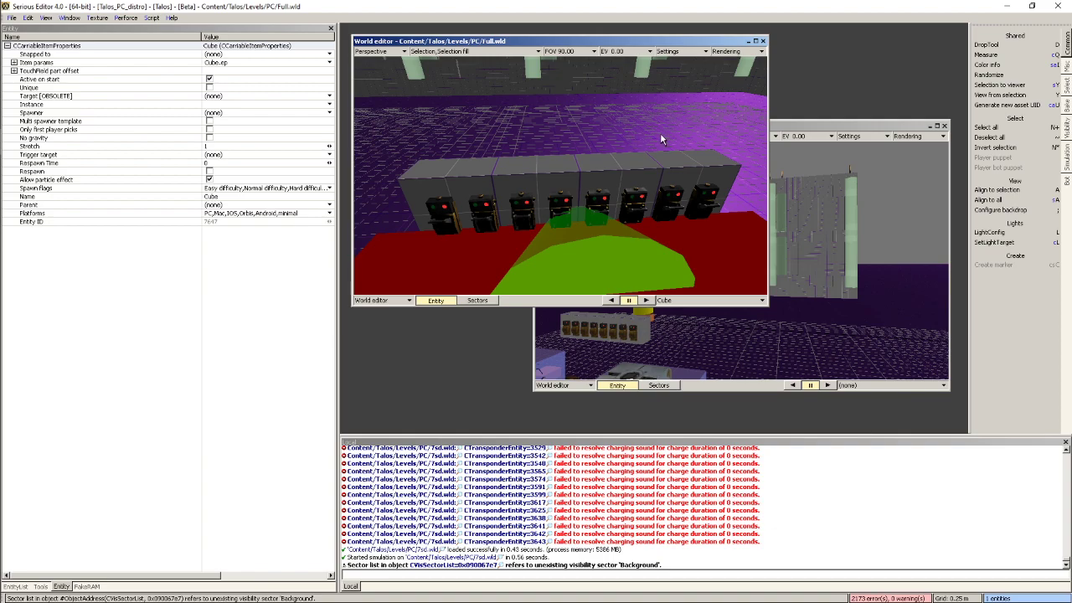
Show the link lines between entities in the Full level's view and bring that level's window to the front
right_drag(650, 142, 687, 193)
key(s)
right_drag(620, 155, 614, 160)
click(727, 51)
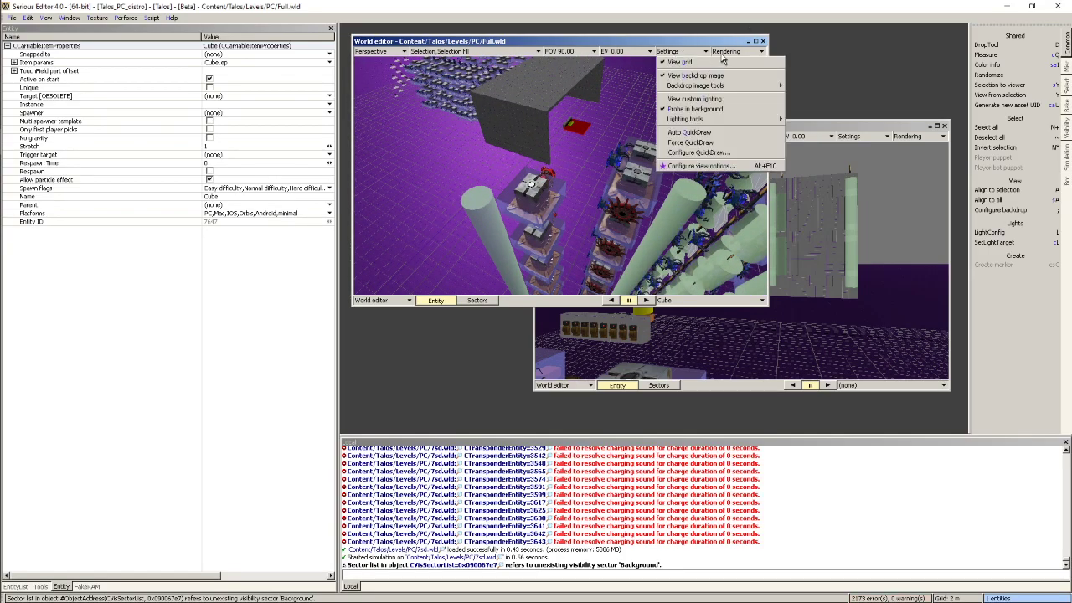
click(734, 344)
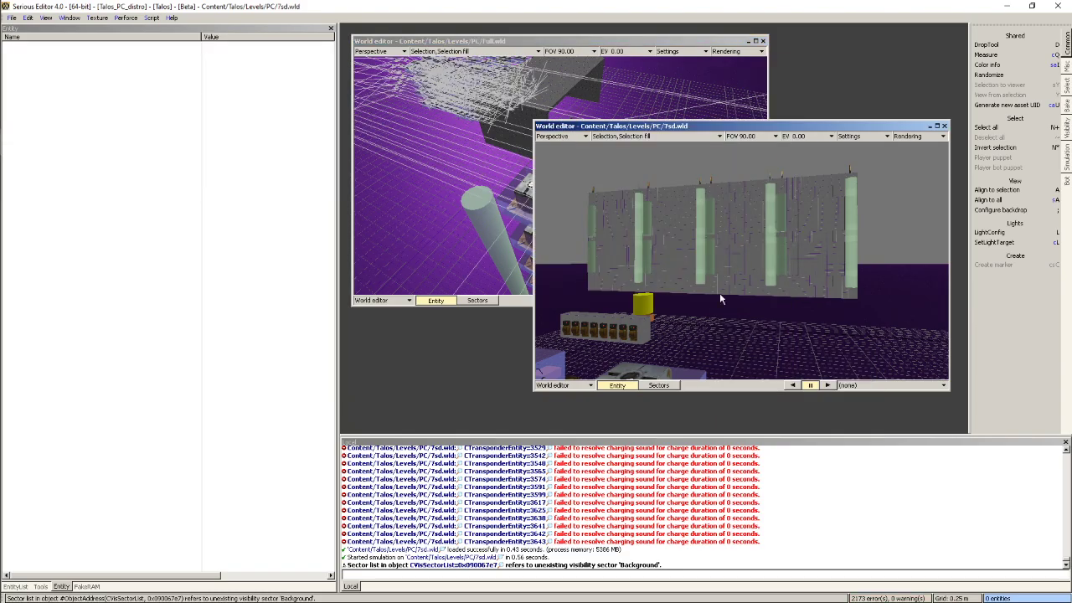
click(560, 51)
click(645, 43)
Examine the link lines running from the switch row in the Full level and select a plasma wall
right_drag(639, 63, 587, 97)
right_drag(630, 143, 658, 143)
click(576, 166)
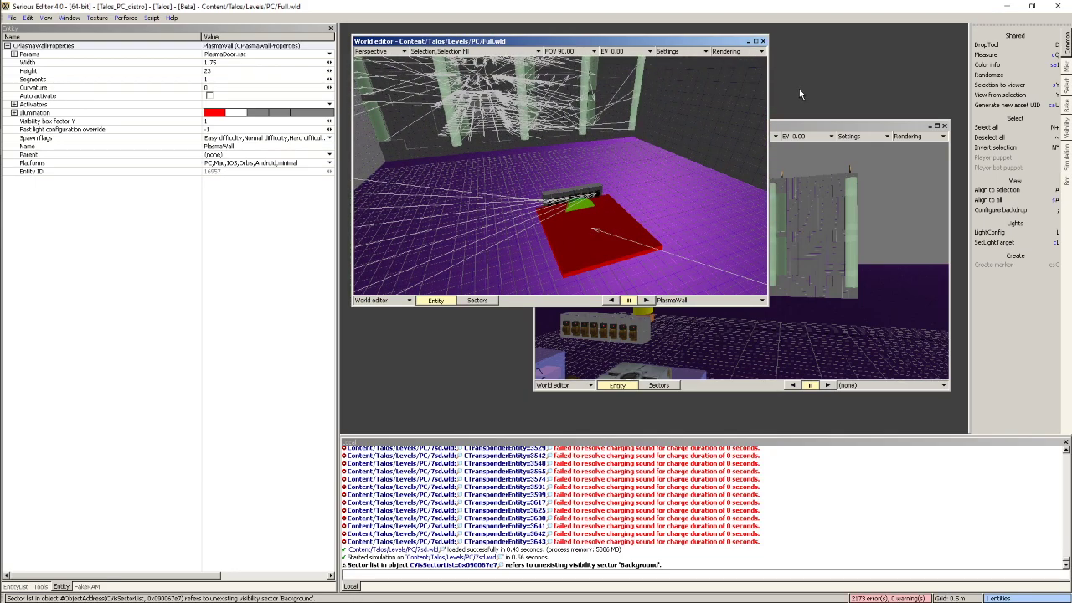
Maximise the 7sd level's window and run its simulation with the ghost and turbo cheats enabled
click(927, 135)
click(937, 125)
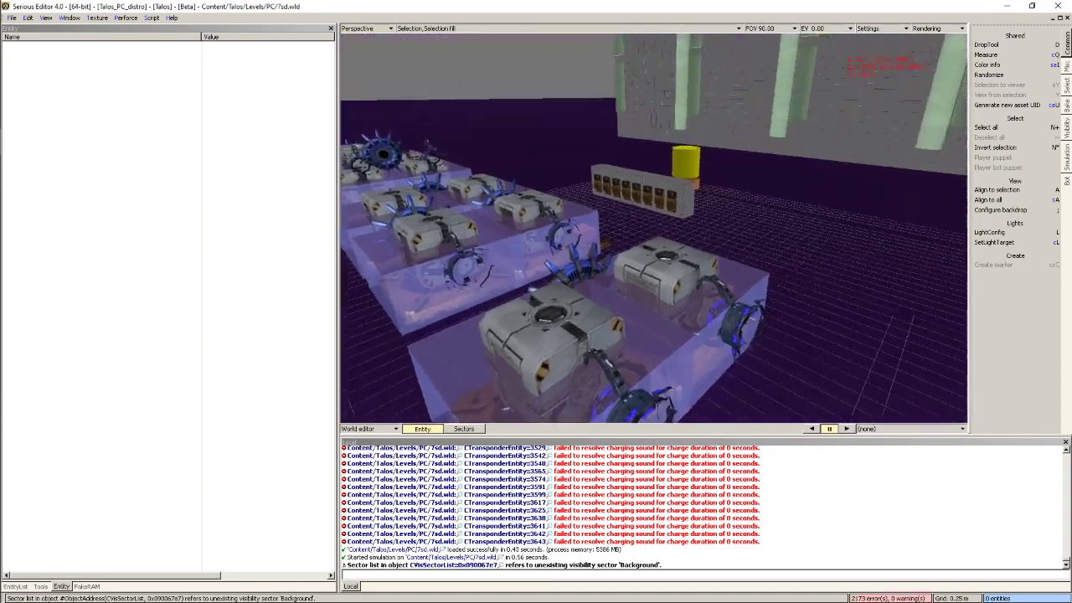
key(ctrl+g)
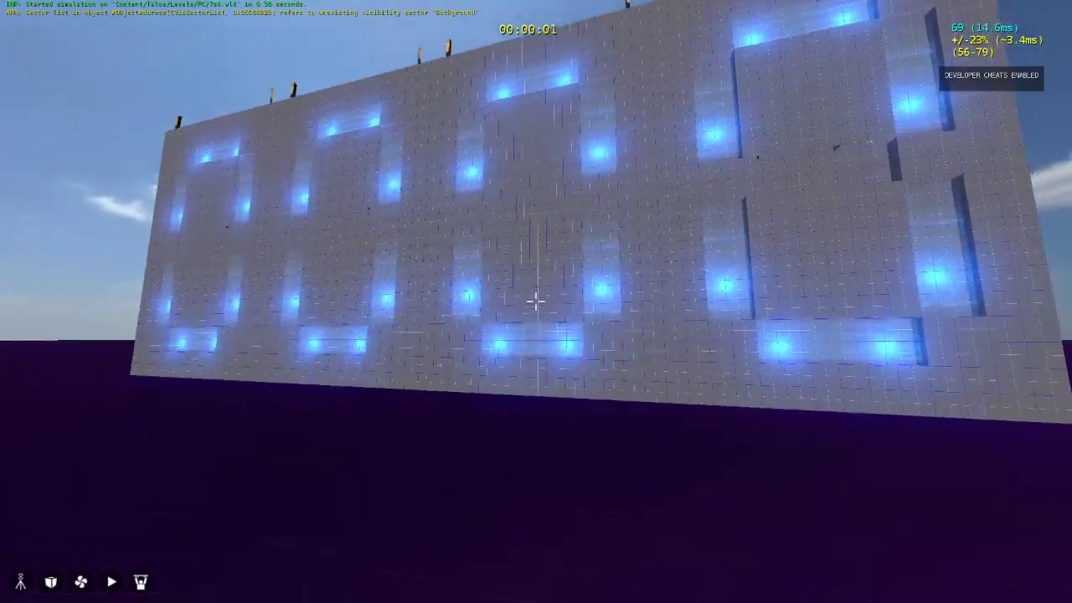
key(g)
key(t)
Fly behind the seven-segment display wall and examine the layers of platforms and beams from the back and side
key(w)
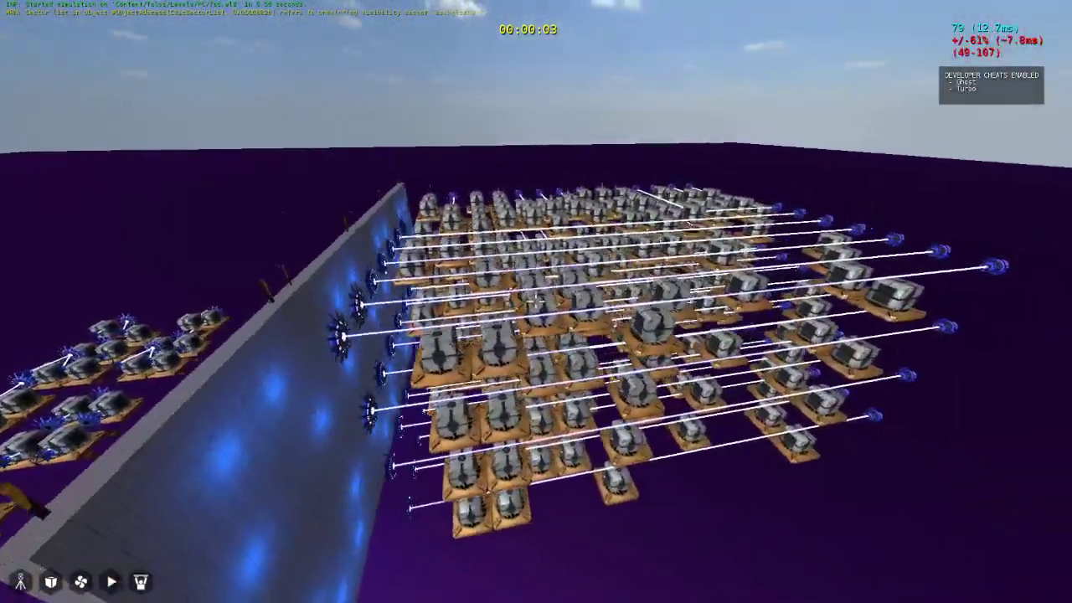
key(w)
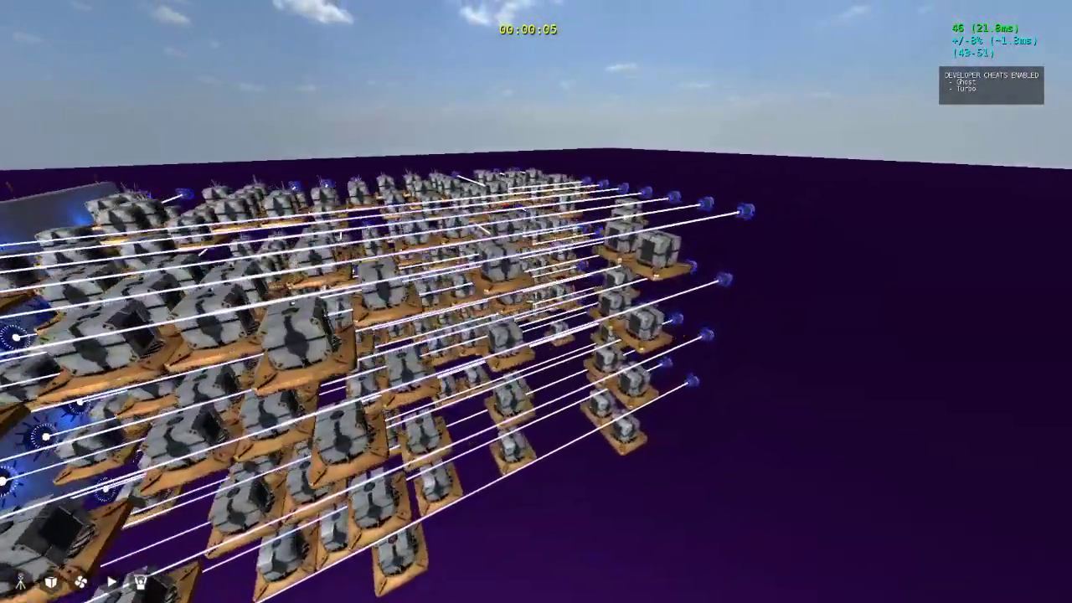
key(s)
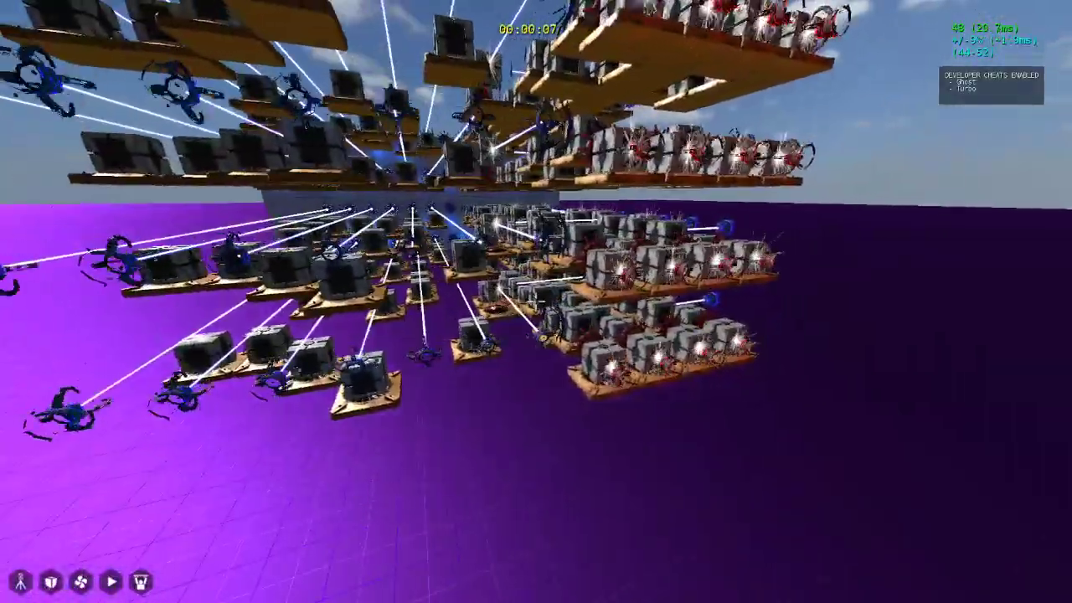
key(w)
key(space)
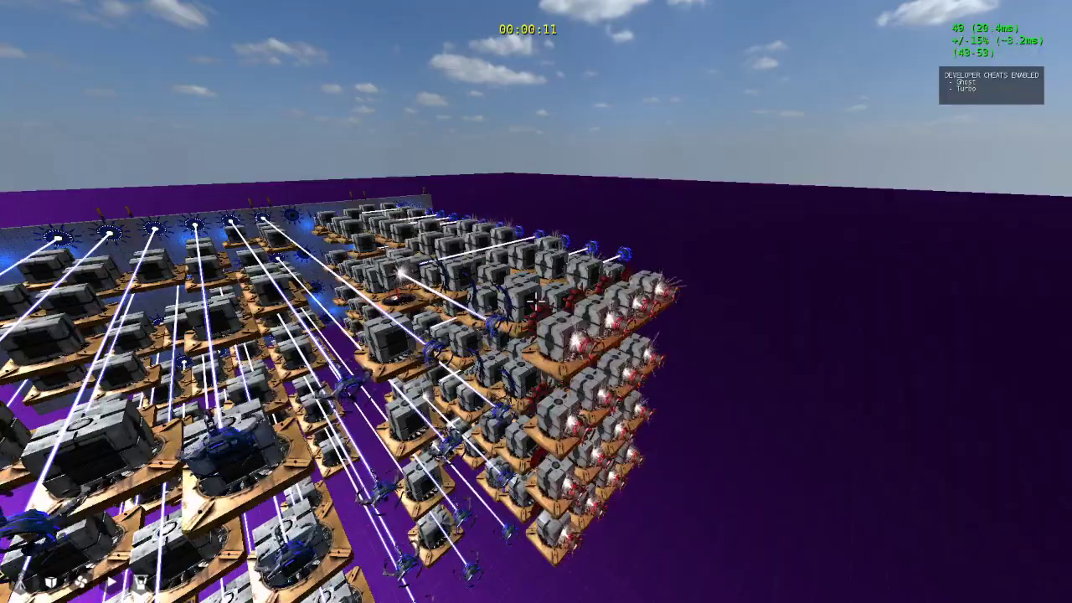
key(s)
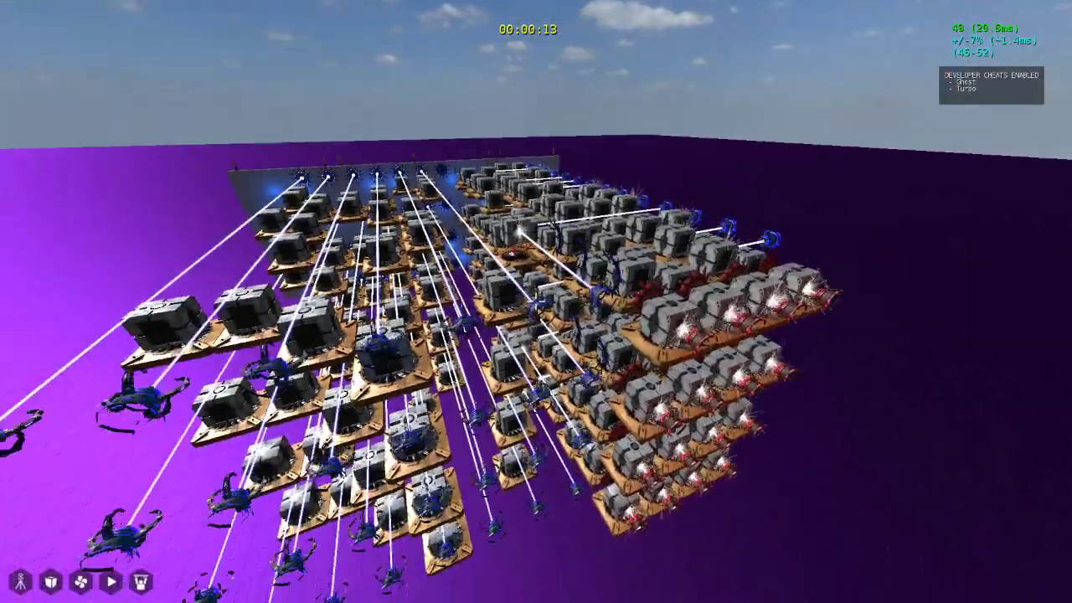
Examine the display circuitry from above and along its outer edge, ending back at the front of the display
key(space)
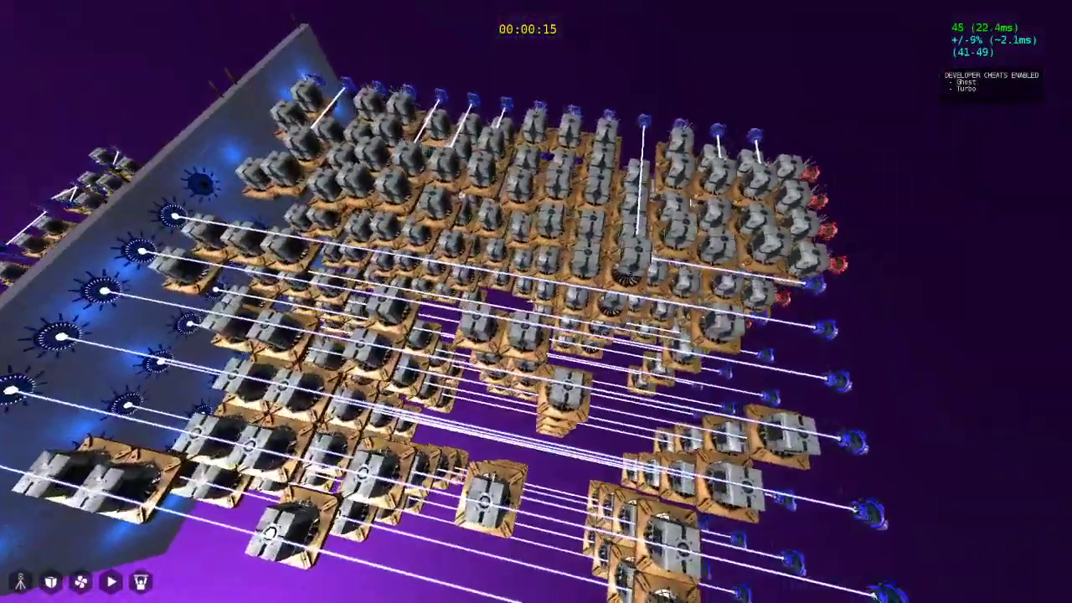
key(a)
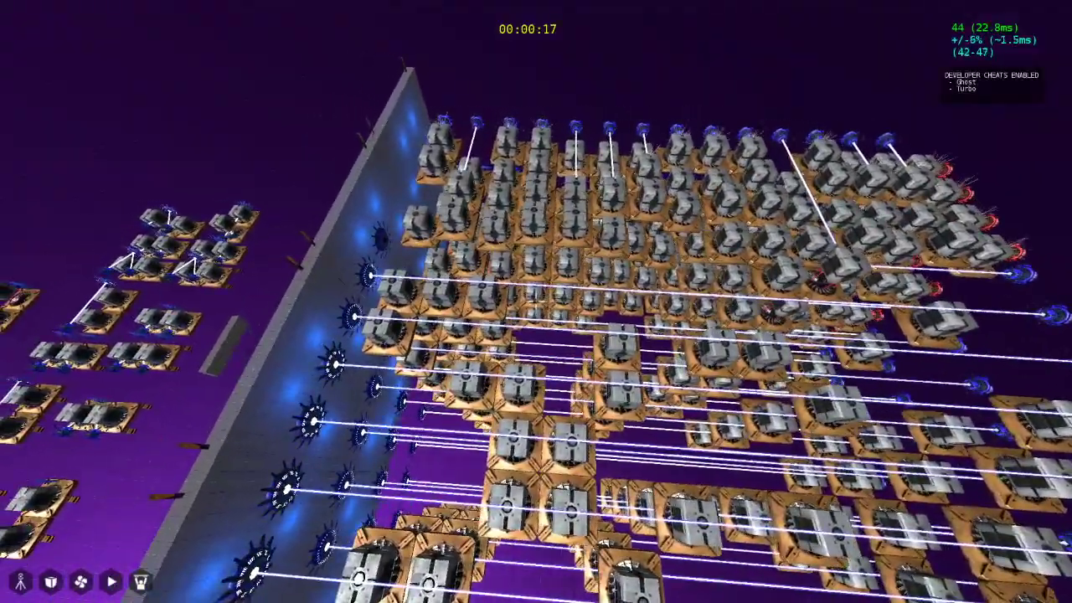
key(d)
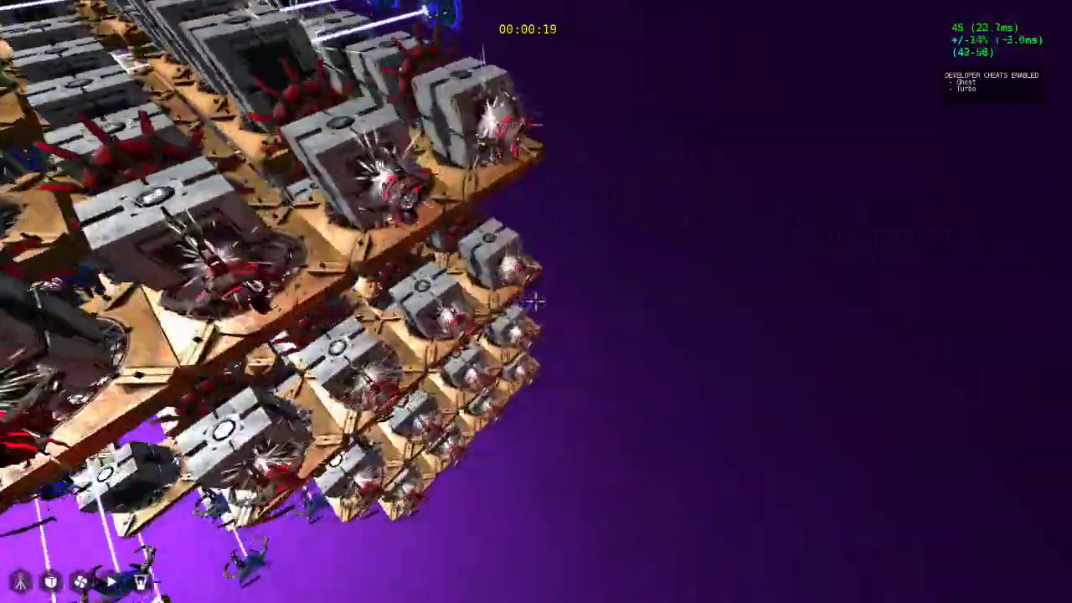
key(a)
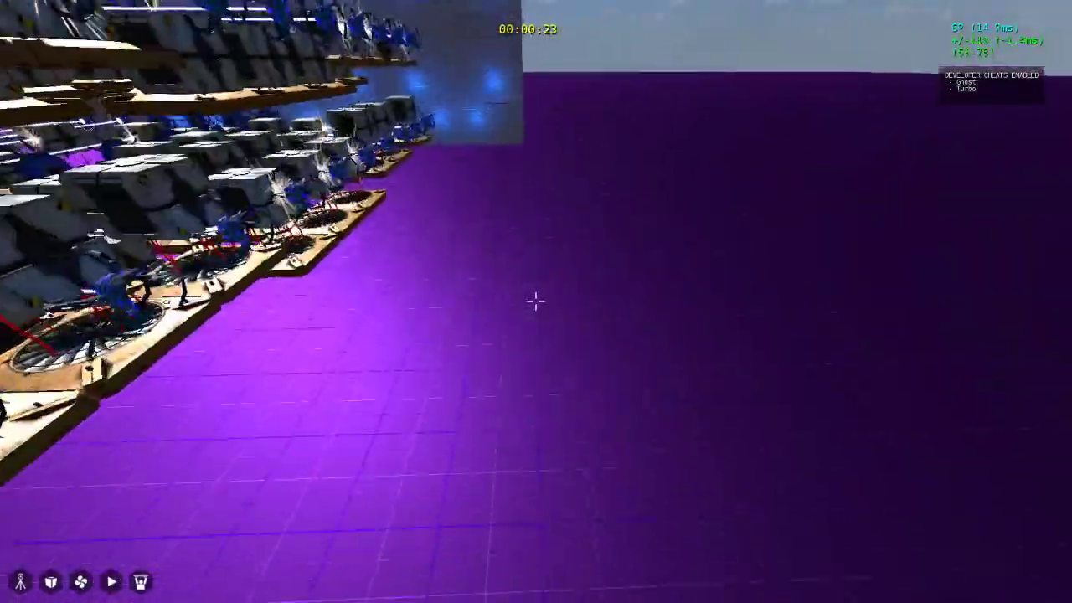
key(d)
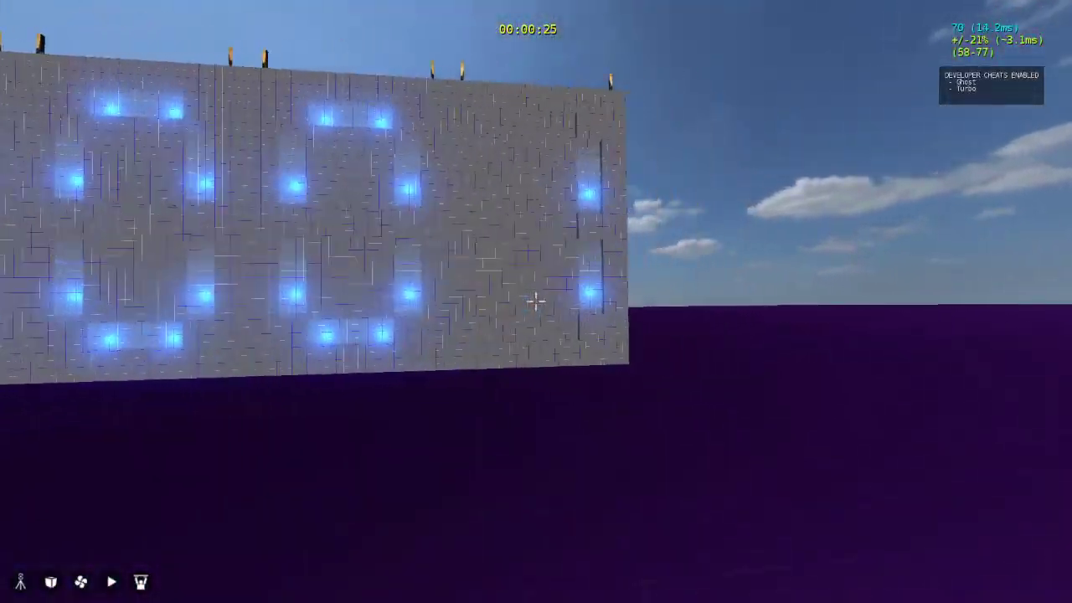
Fly past the display's rightmost digit to inspect the circuitry behind it and return to the front
key(w)
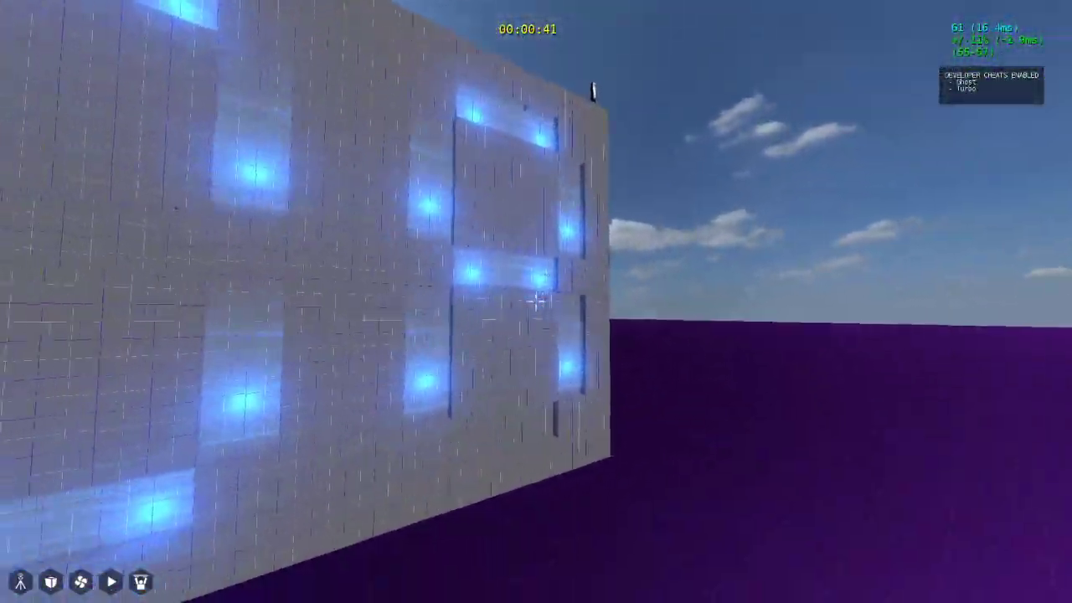
key(w)
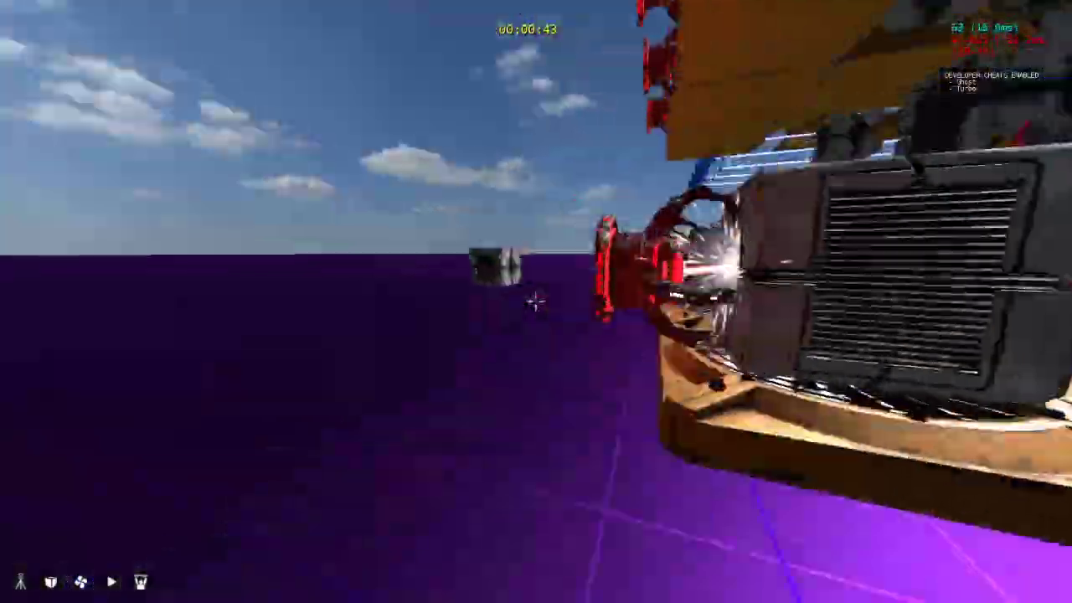
key(w)
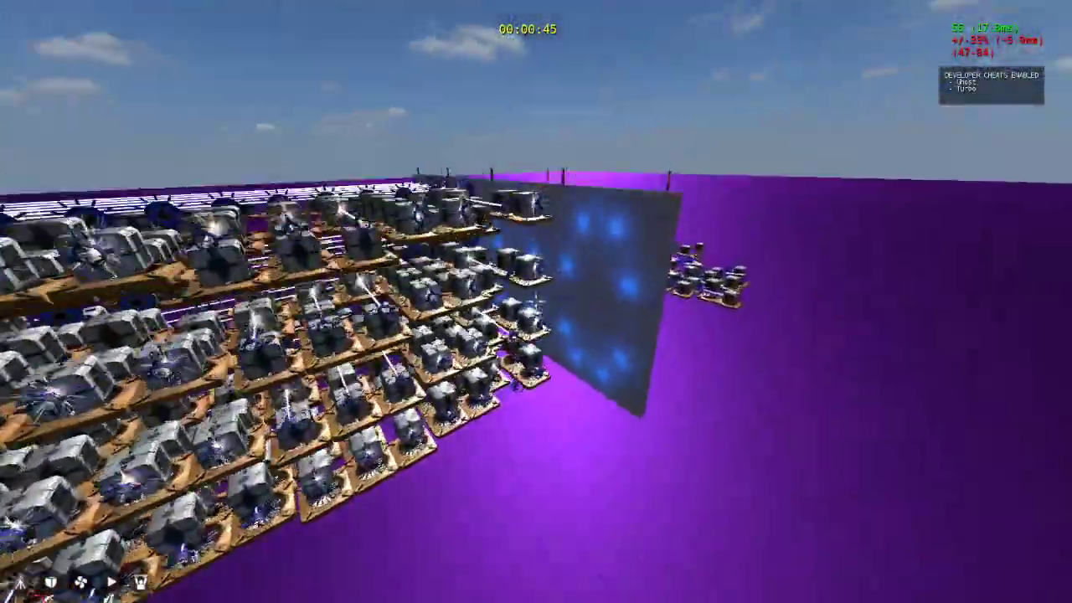
key(d)
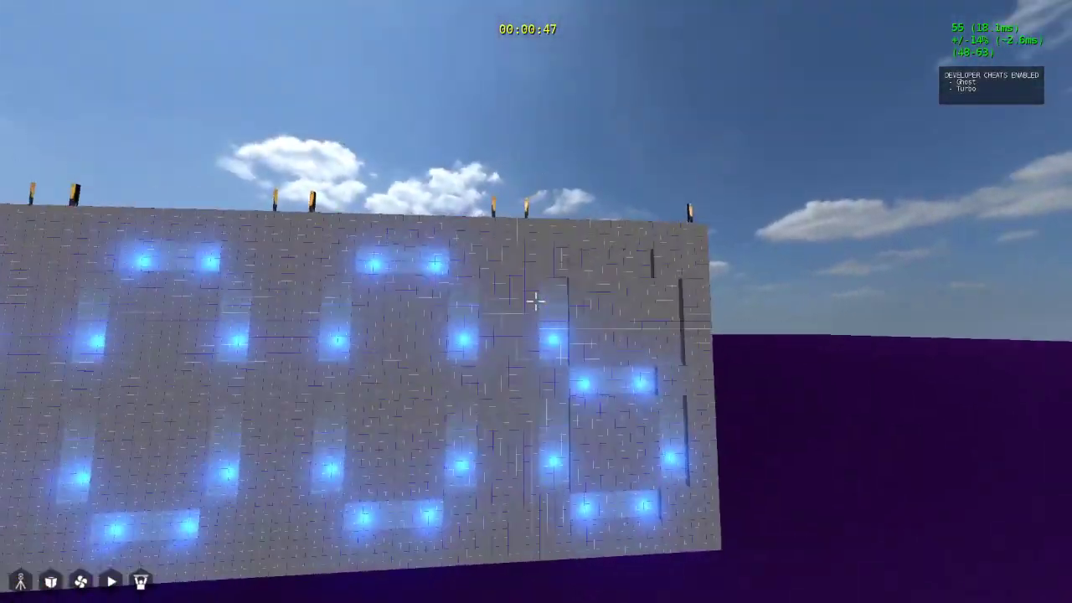
View the circuitry and the lit display together from above, moving in towards the rightmost digit
key(w)
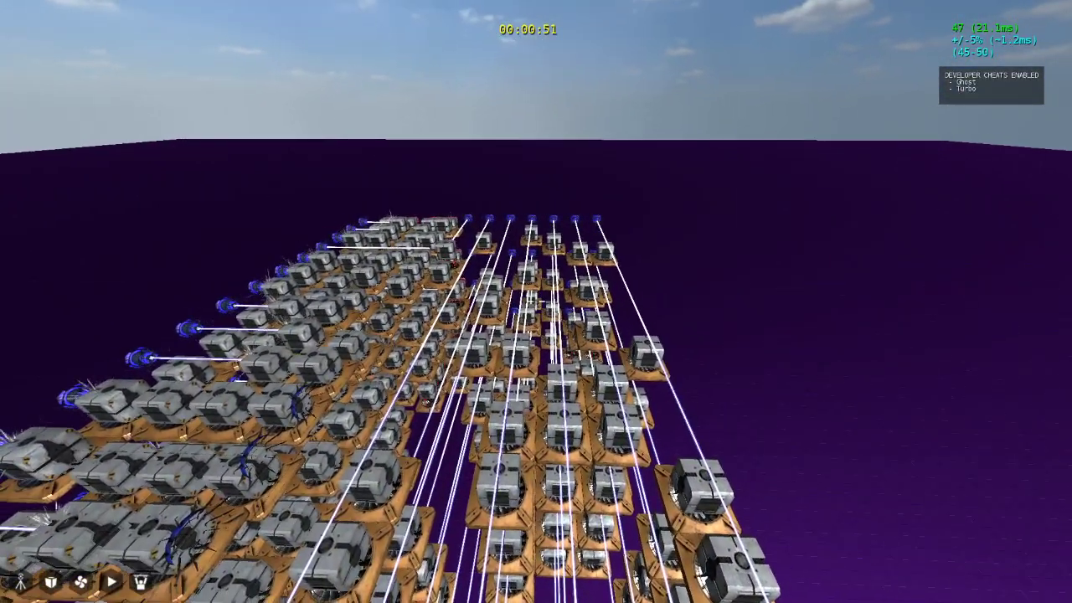
key(w)
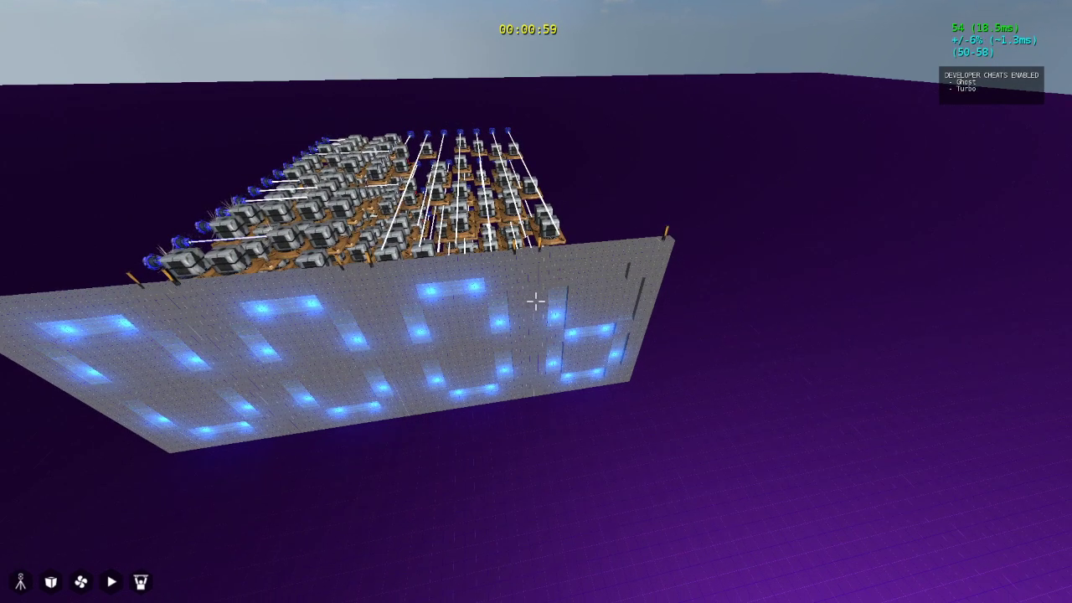
key(d)
key(a)
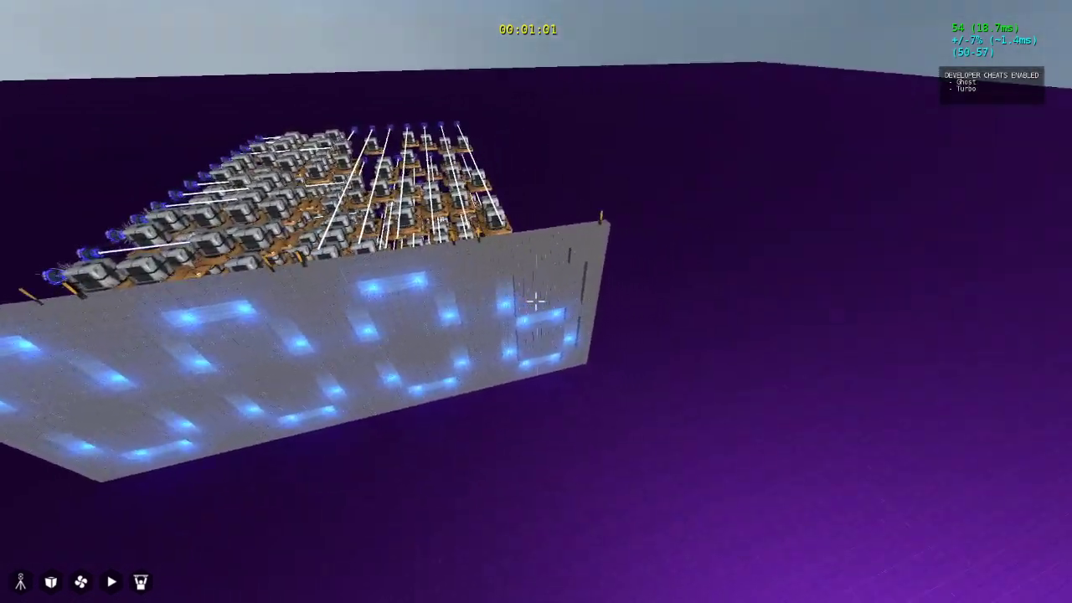
key(d)
key(w)
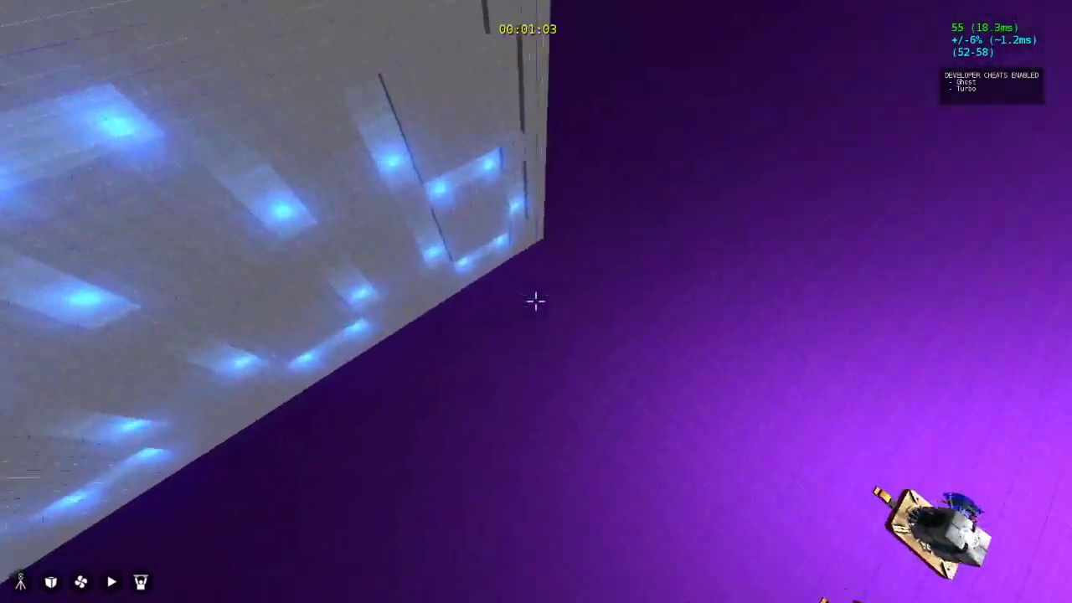
Examine the segments of the display's rightmost digit from the front and end the simulation
key(s)
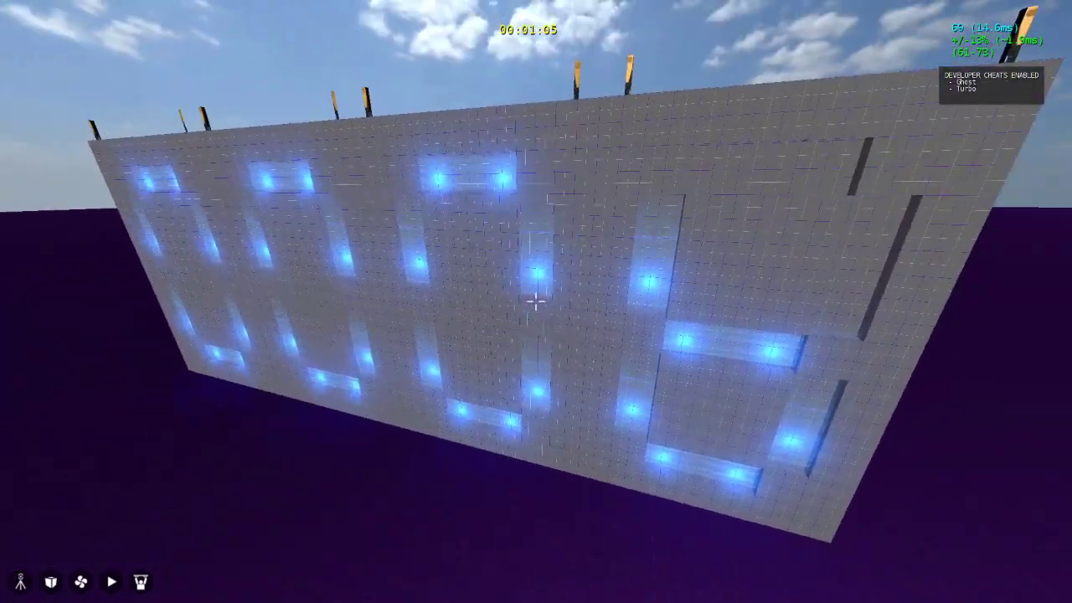
key(a)
key(w)
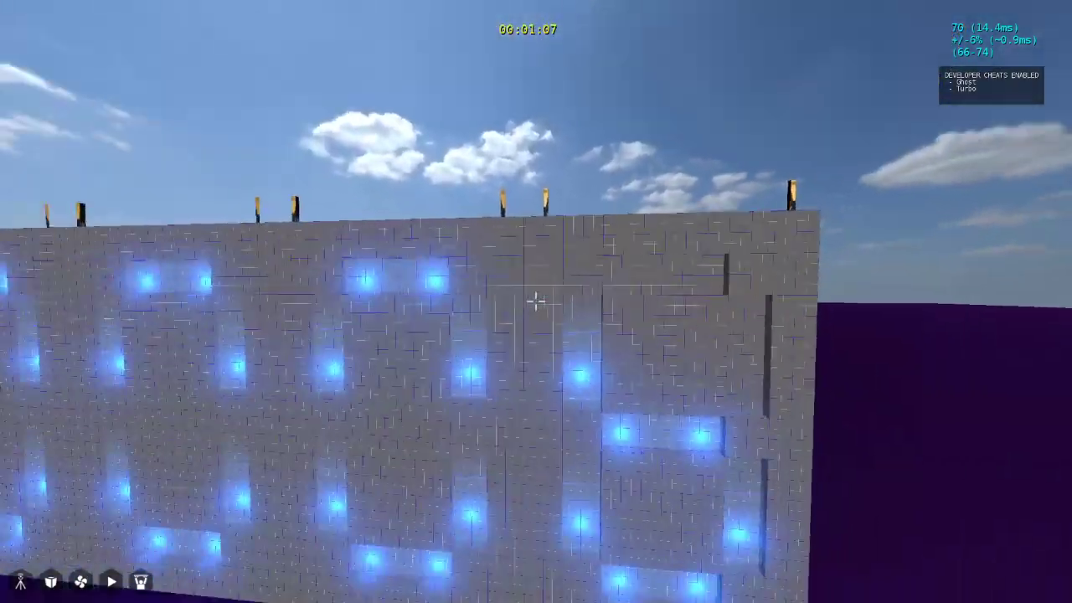
key(d)
key(s)
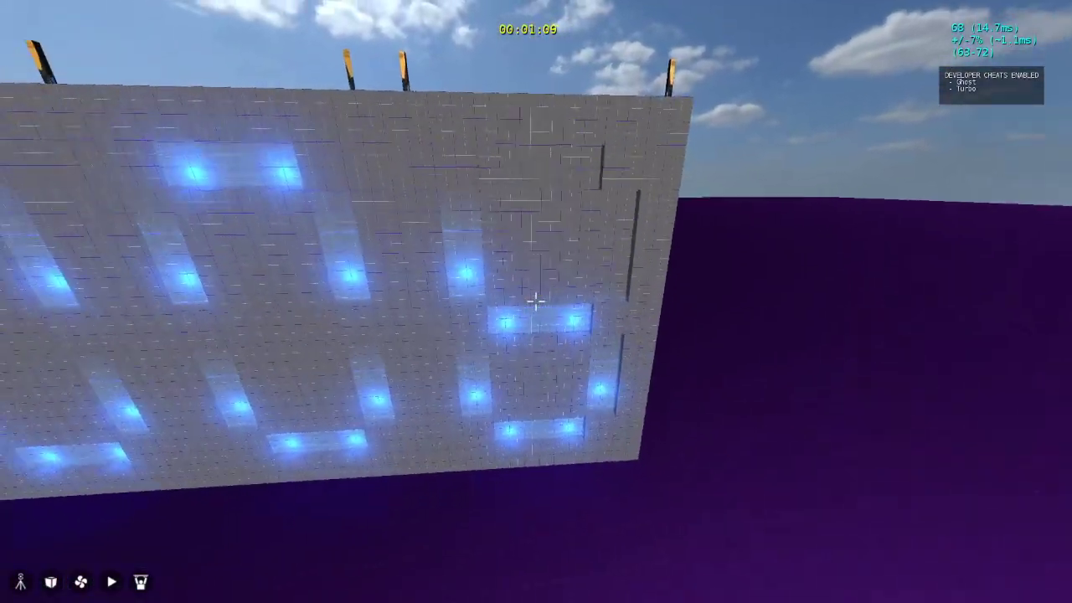
key(w)
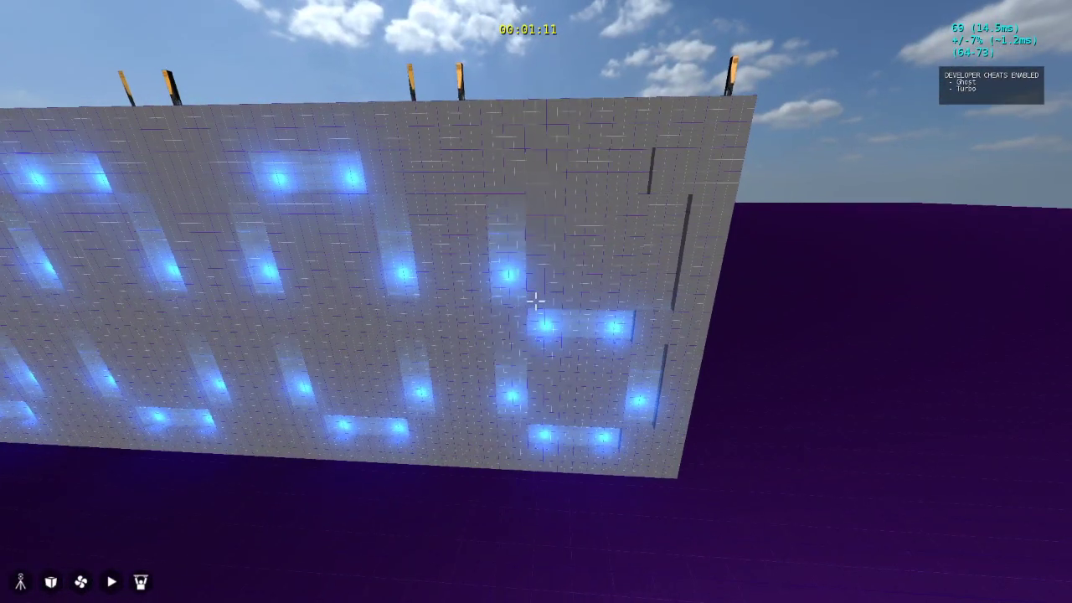
key(Escape)
Select a blue receiver on the back of the display wall and show the entities' link lines in the 7sd view
right_drag(569, 285, 805, 294)
click(526, 272)
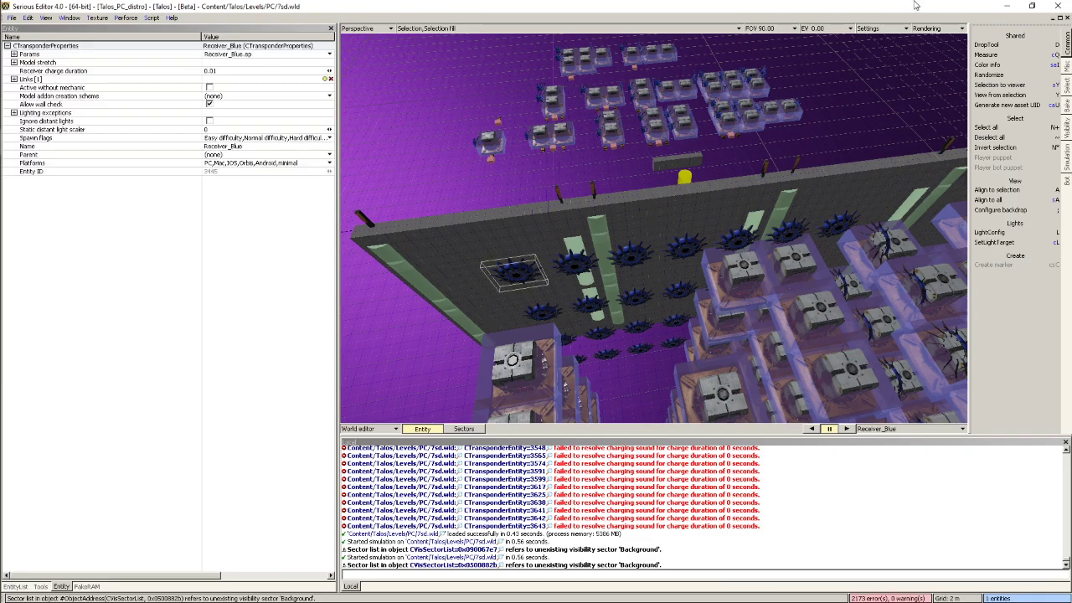
click(947, 321)
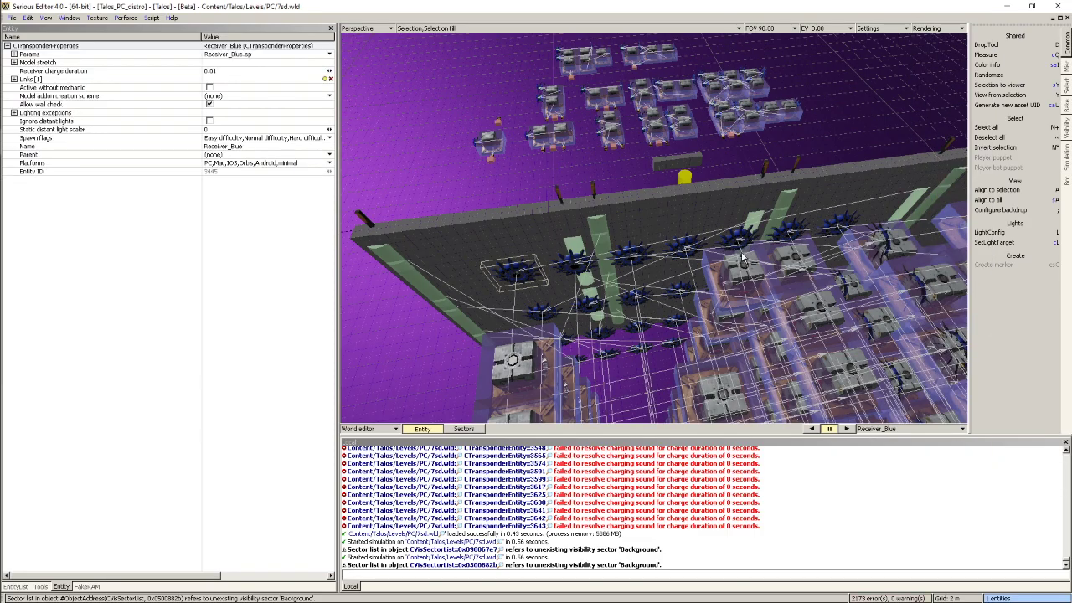
right_drag(654, 251, 743, 261)
right_drag(710, 328, 654, 212)
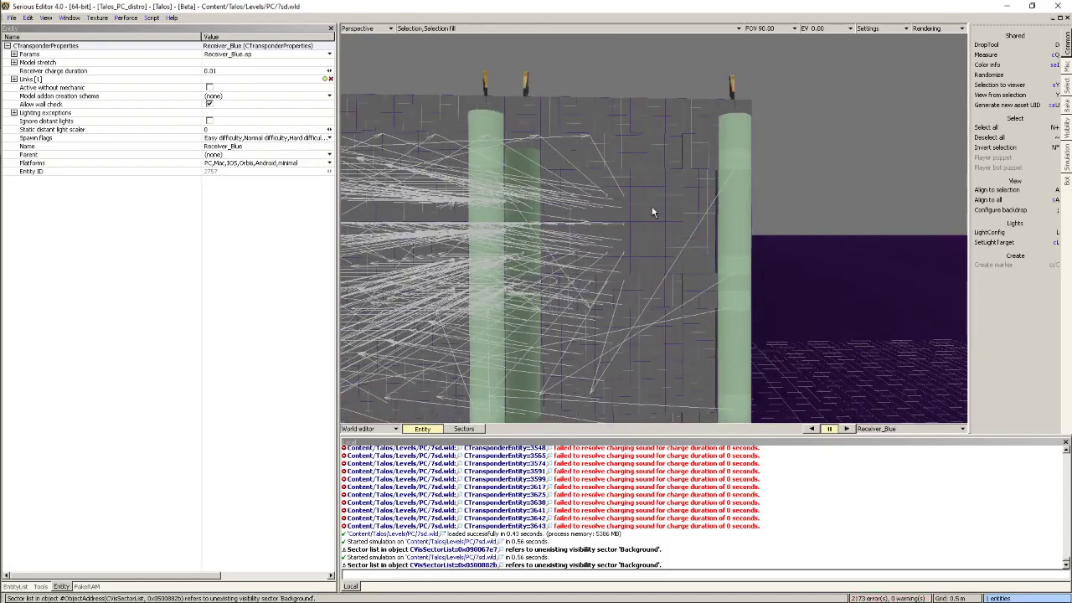
Select the plasma wall forming the rightmost digit's upper outer segment and look through the plasma walls in the entity list
click(734, 157)
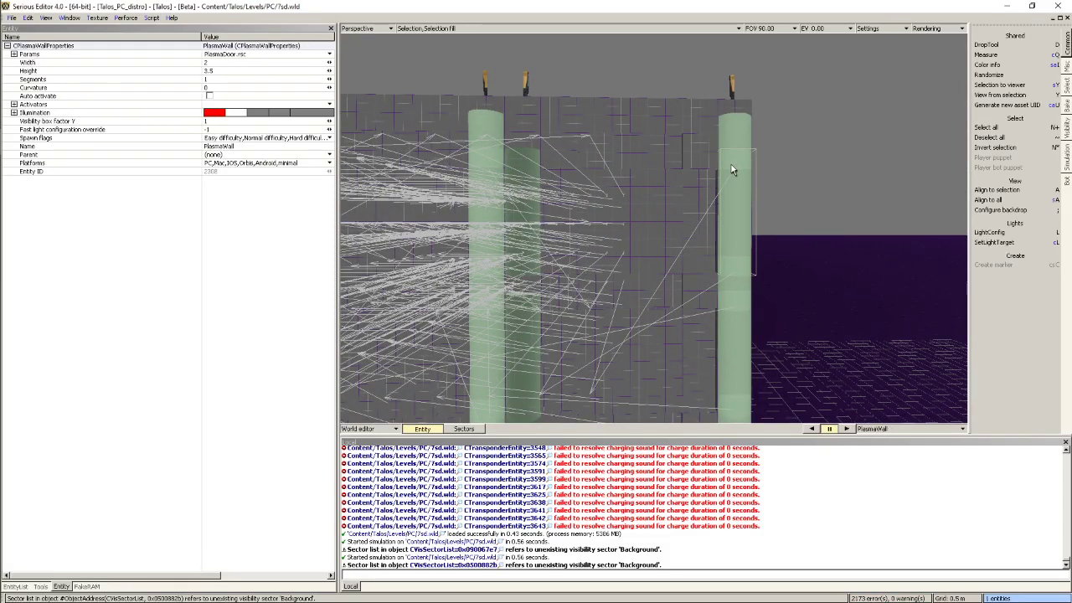
key(ctrl+f)
scroll(403, 266, up, 3)
scroll(399, 279, down, 6)
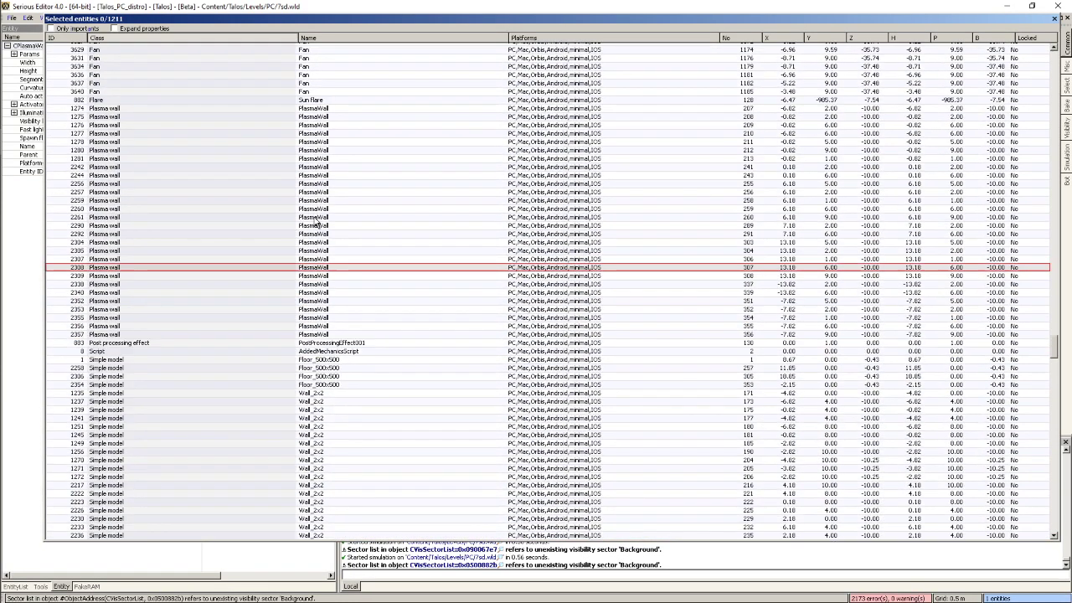
Select all plasma walls in the entity list, turn on their auto-activation, and view the display wall
click(351, 111)
shift+click(300, 334)
key(Return)
click(210, 97)
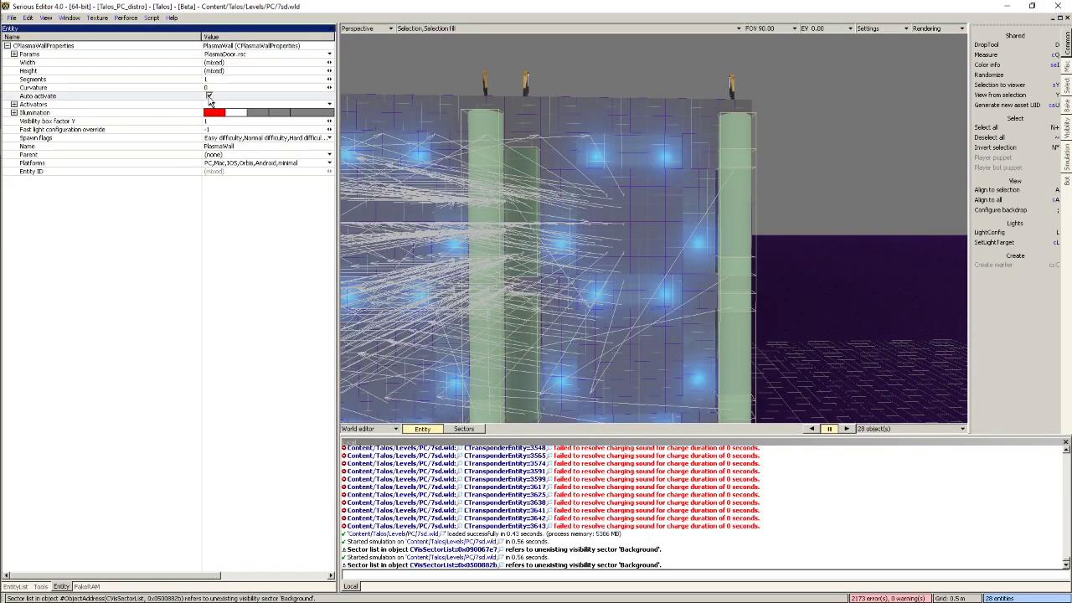
mouse_move(621, 209)
right_down()
mouse_move(633, 231)
mouse_move(624, 251)
mouse_move(626, 213)
right_up()
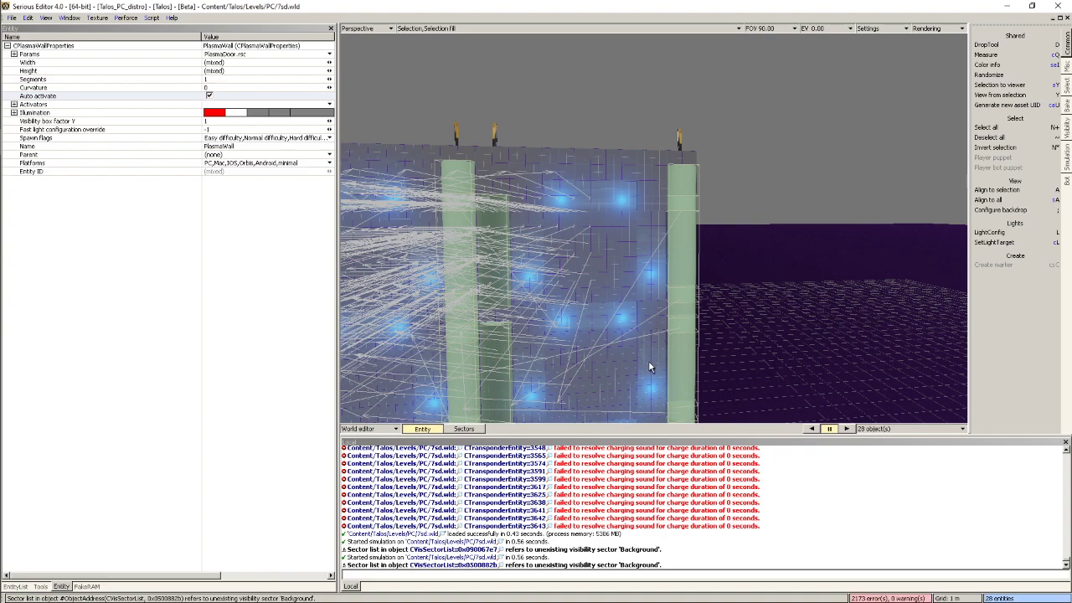
right_drag(649, 366, 645, 419)
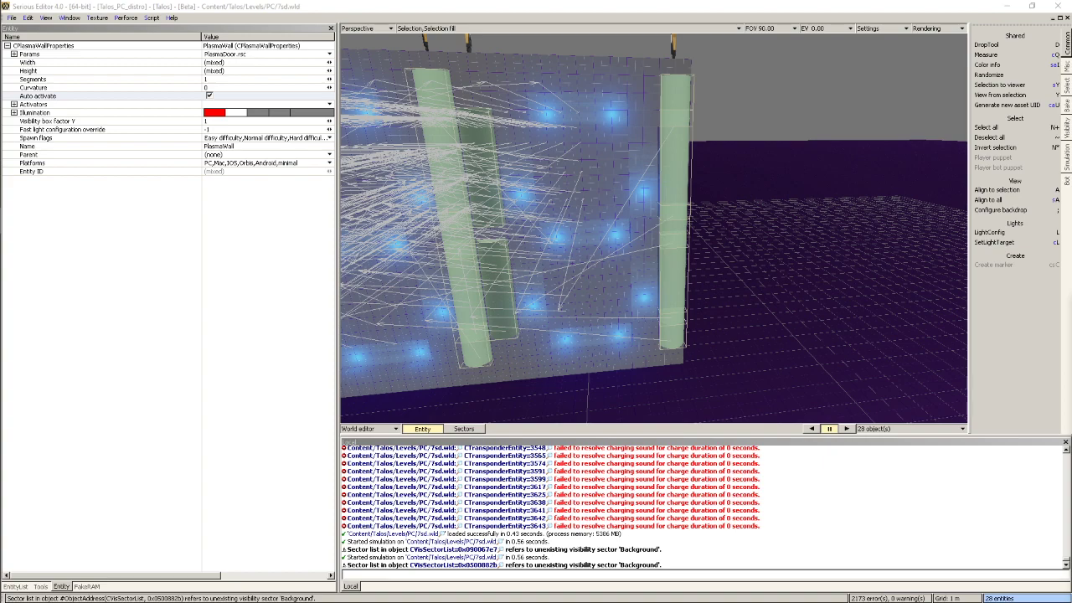
Bring up the truth-table file 4b 7sd.in in Notepad++ and highlight input 0000 and its output 0000001
drag(1071, 201, 813, 109)
drag(818, 109, 838, 104)
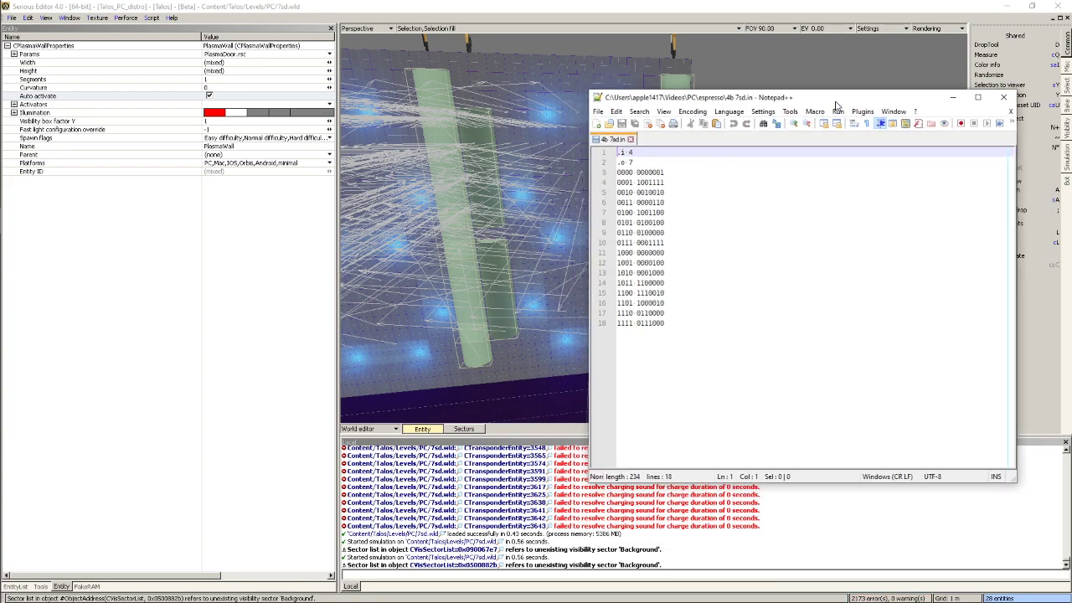
double_click(630, 172)
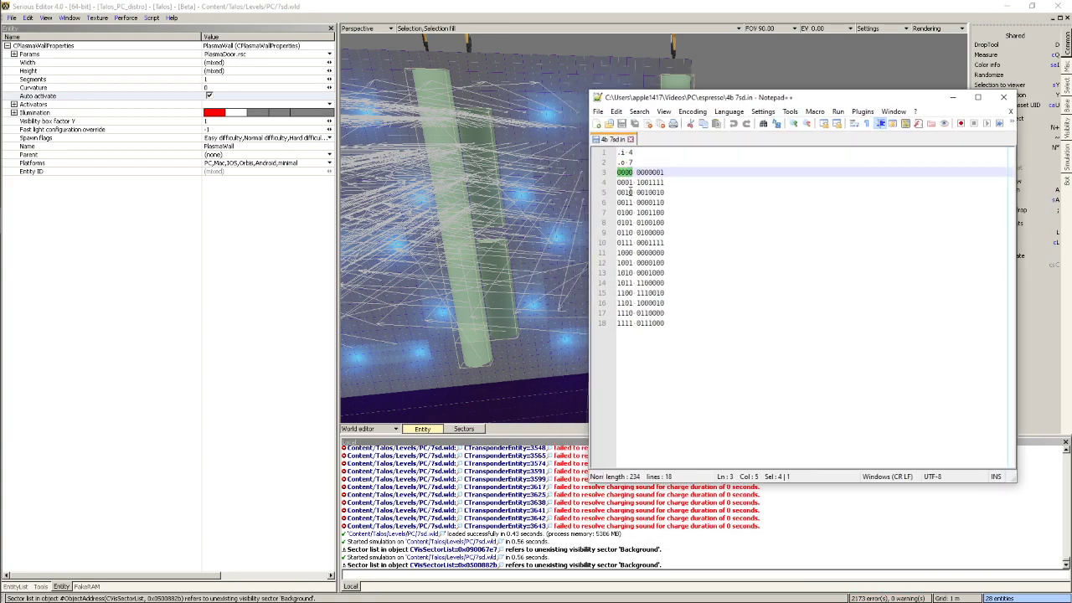
click(666, 172)
double_click(662, 172)
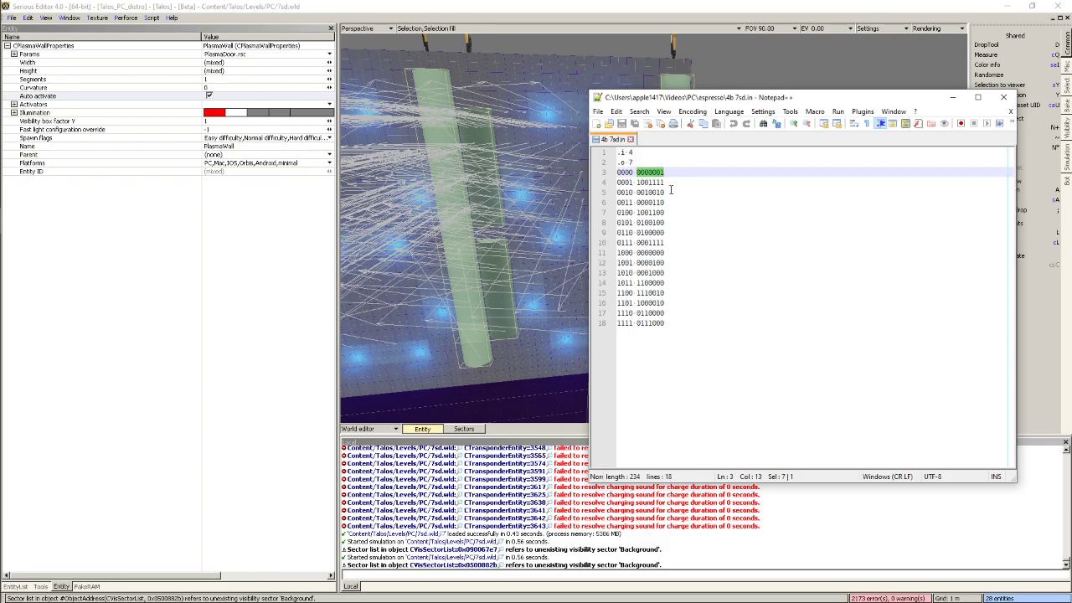
Turn off the plasma walls' auto-activation and inspect the cubes and blue sources of a two-cube circuit
click(531, 148)
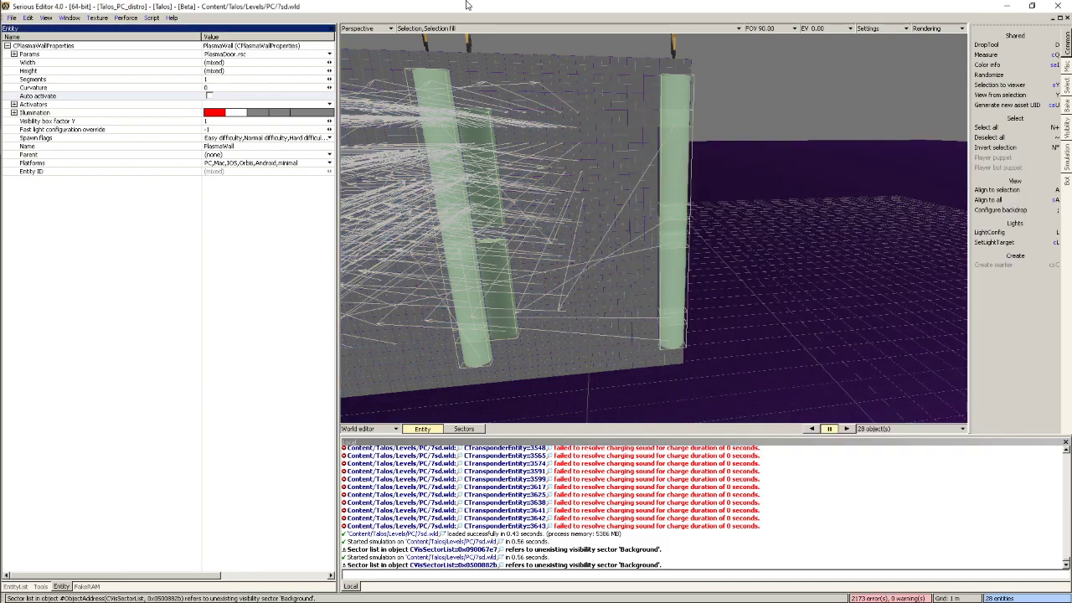
right_drag(514, 50, 646, 231)
click(611, 225)
click(700, 225)
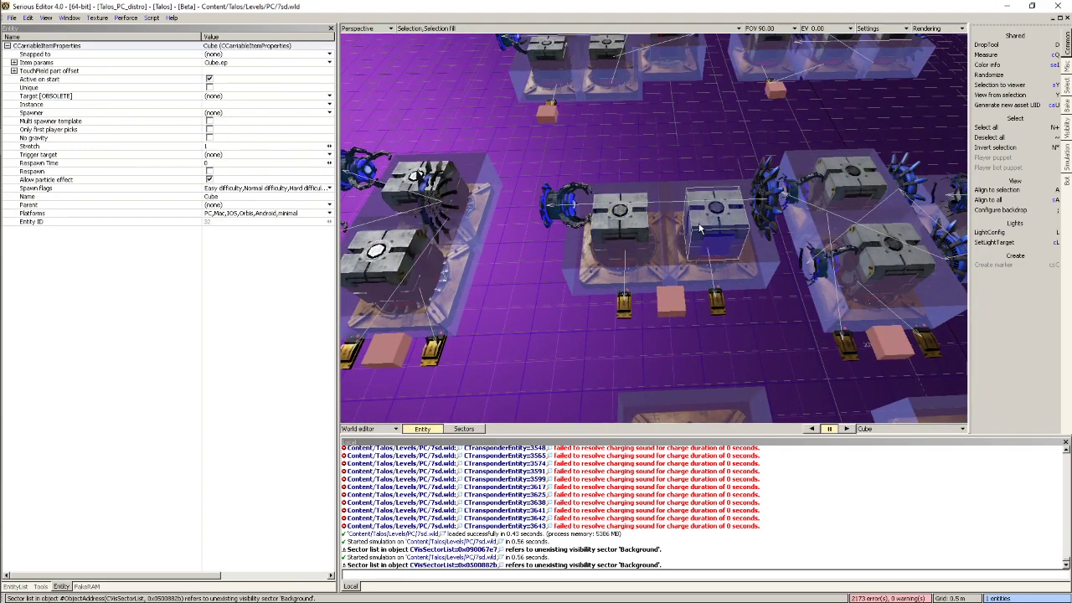
click(771, 191)
click(563, 206)
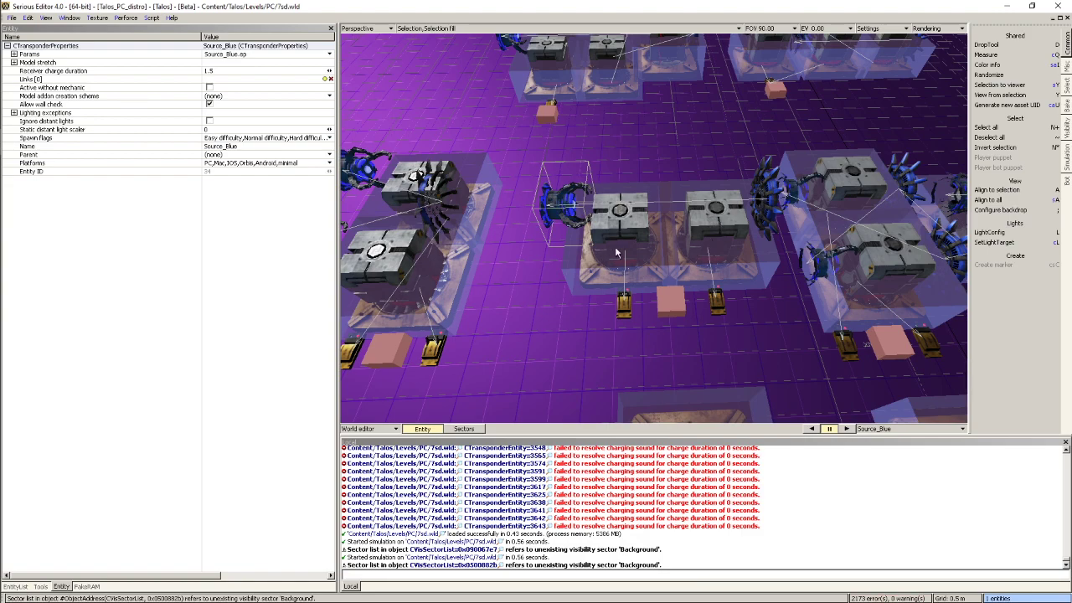
Move the blue source from the two-cube circuit over to the neighbouring circuit
key(ctrl)
drag(521, 206, 291, 204)
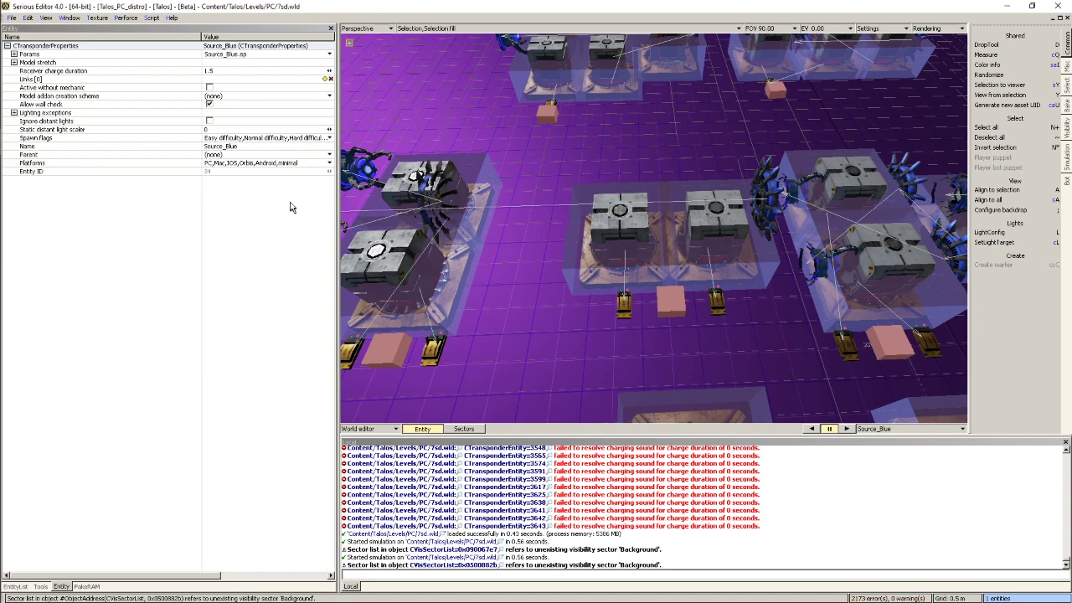
right_drag(500, 248, 558, 164)
drag(558, 165, 628, 199)
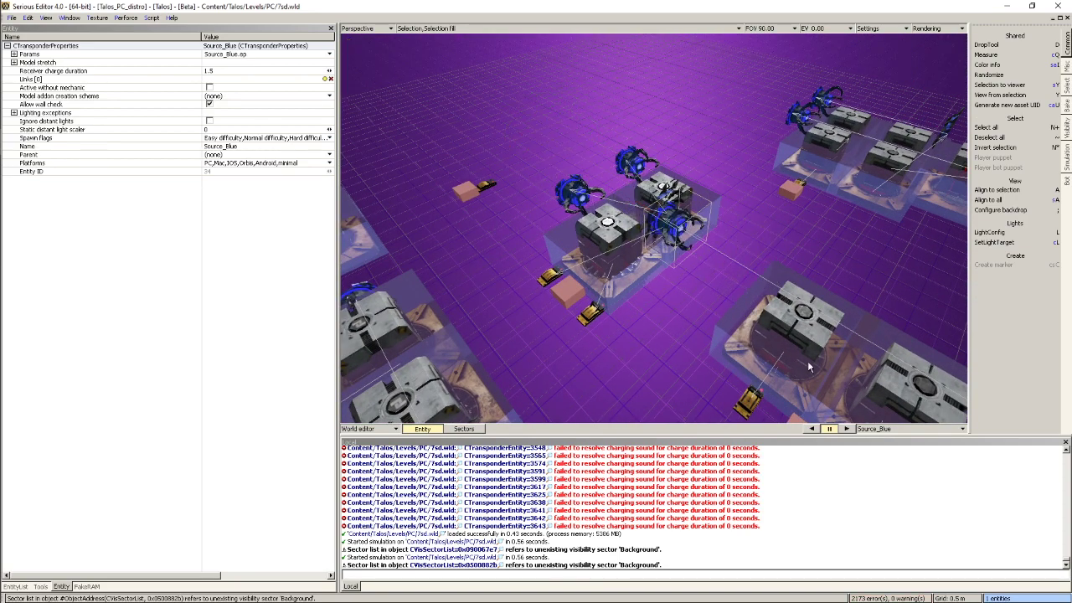
Select the nearest cube together with the parts beneath and in front of it, and shift them sideways
click(808, 360)
shift+click(805, 325)
shift+click(750, 401)
mouse_move(792, 341)
ctrl+shift+mouse_down()
mouse_move(659, 326)
mouse_move(718, 358)
ctrl+shift+mouse_up()
right_drag(718, 359, 876, 382)
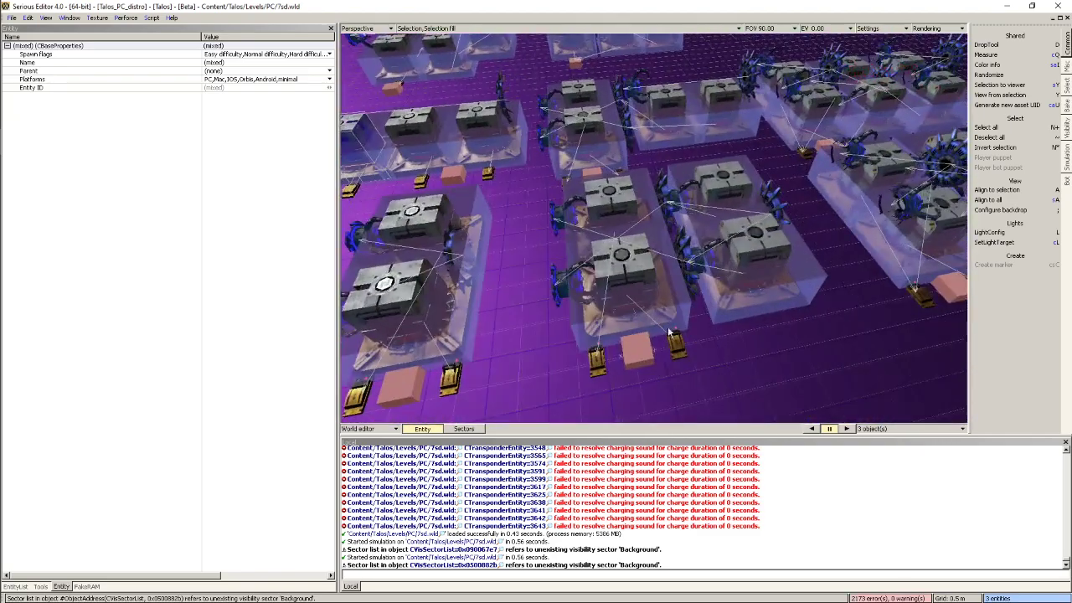
Select individual cubes in the surrounding circuits to examine how each two-cube circuit is arranged
click(595, 209)
click(616, 267)
right_drag(615, 267, 523, 266)
right_drag(650, 352, 613, 339)
right_drag(613, 269, 618, 277)
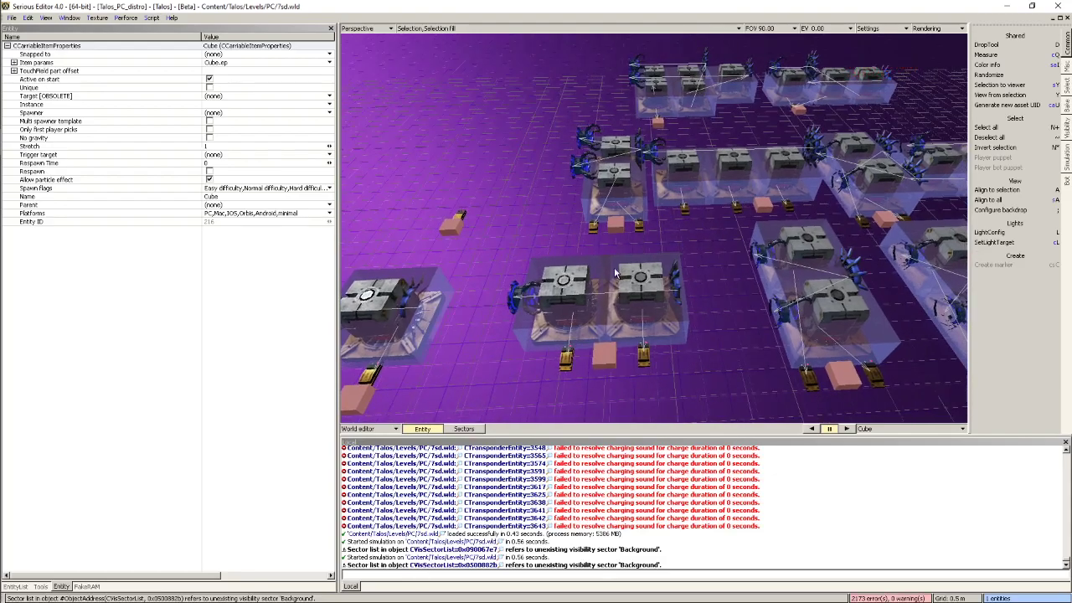
click(634, 292)
click(815, 262)
click(830, 307)
Go from the cube circuits to the display wall and select a fan there
right_drag(830, 307, 830, 308)
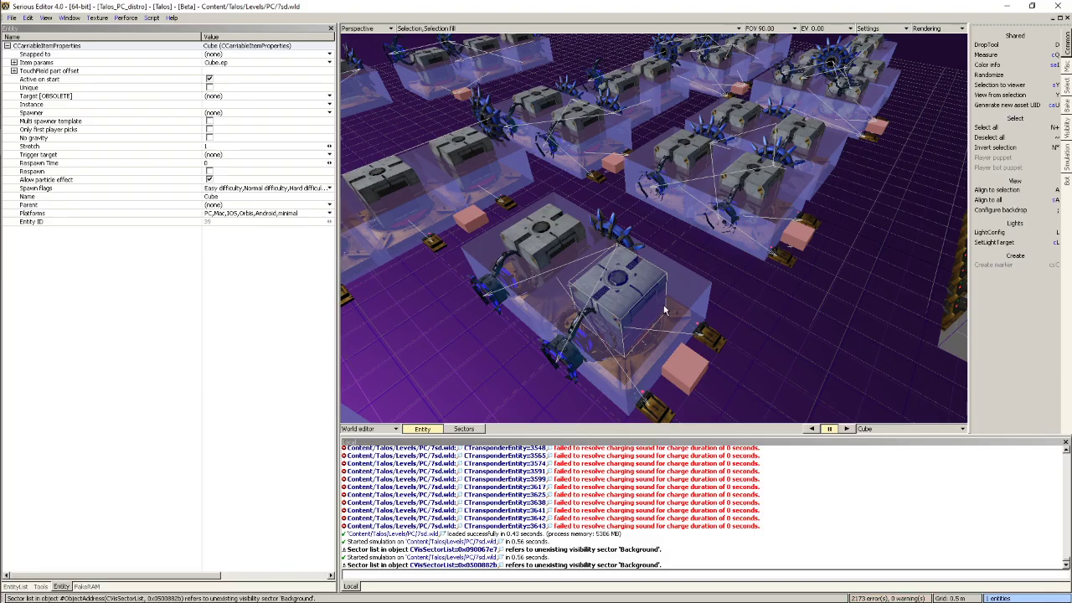
mouse_move(665, 310)
right_down()
mouse_move(654, 335)
mouse_move(628, 322)
mouse_move(670, 310)
right_up()
right_drag(587, 276, 497, 242)
click(479, 237)
Return to the truth table in Notepad++ and compare the 0000 input with its output by highlighting each
key(alt+Tab)
click(808, 184)
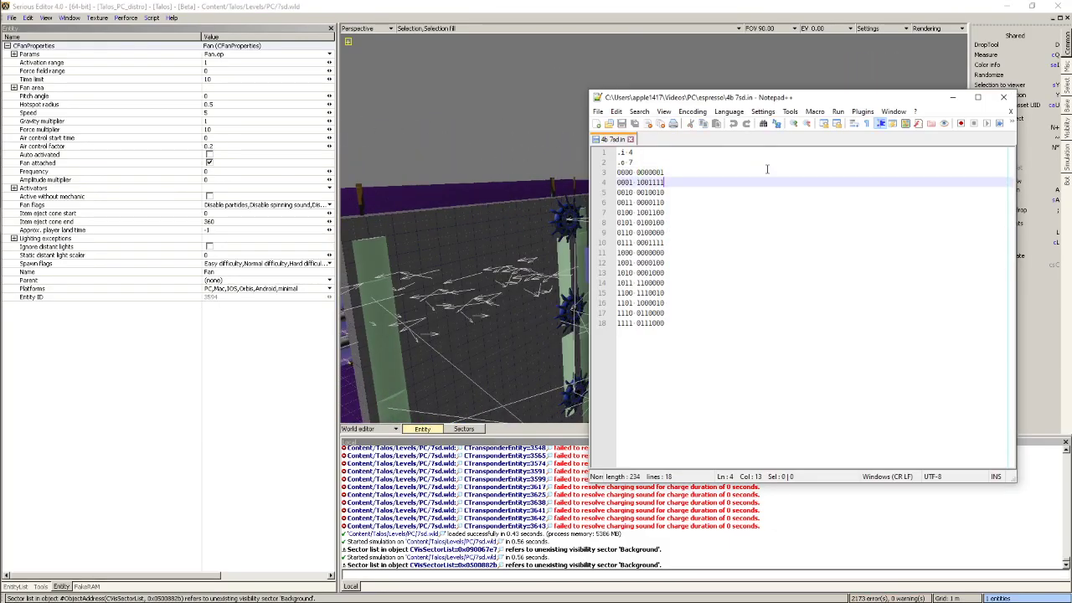
double_click(628, 172)
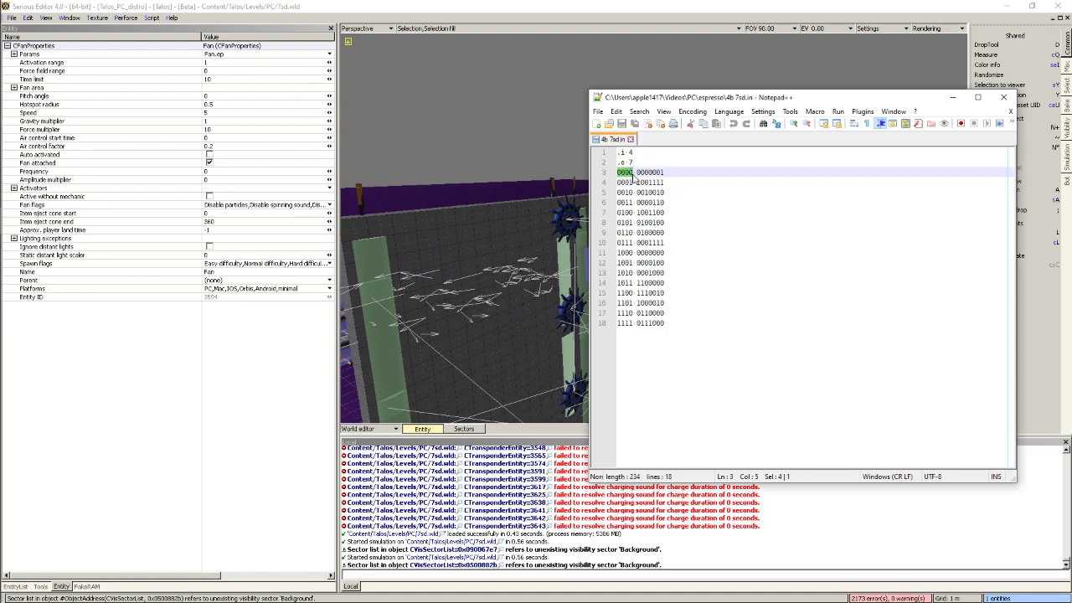
click(653, 172)
double_click(651, 171)
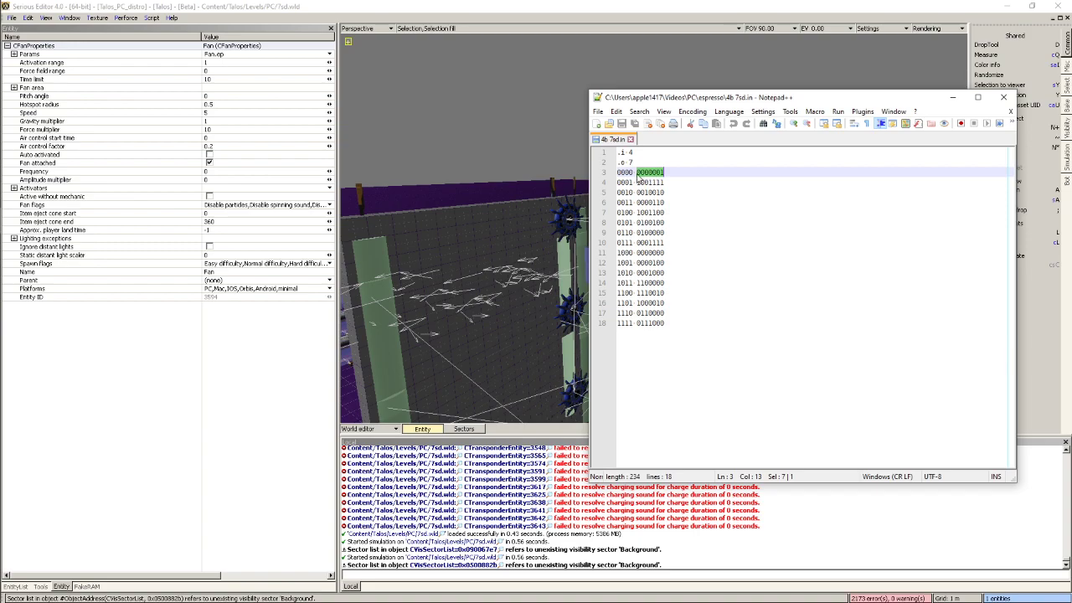
double_click(626, 172)
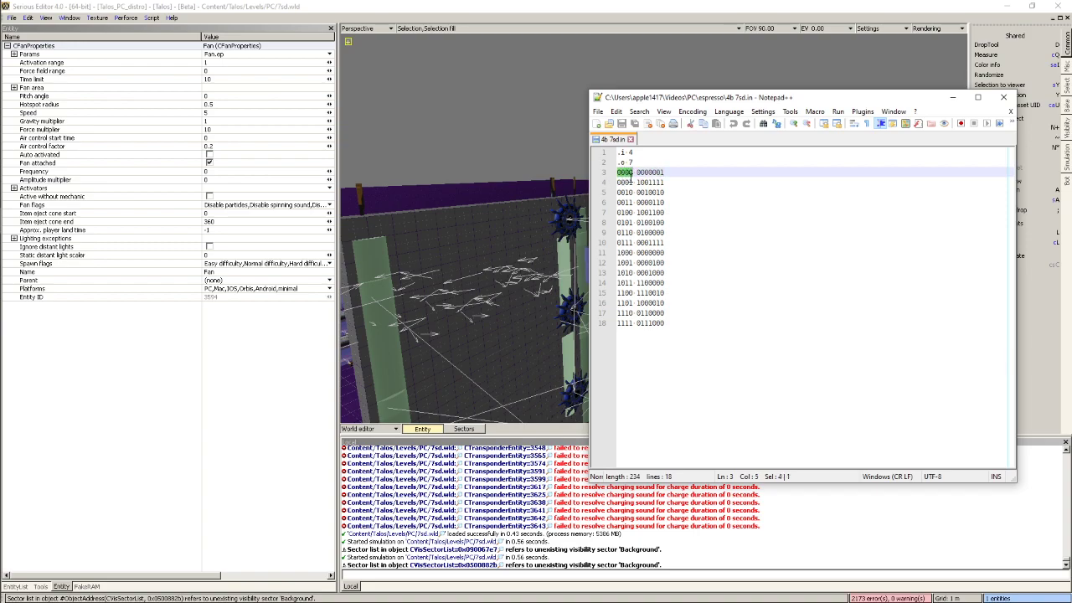
click(639, 172)
drag(637, 172, 664, 173)
click(662, 171)
double_click(661, 172)
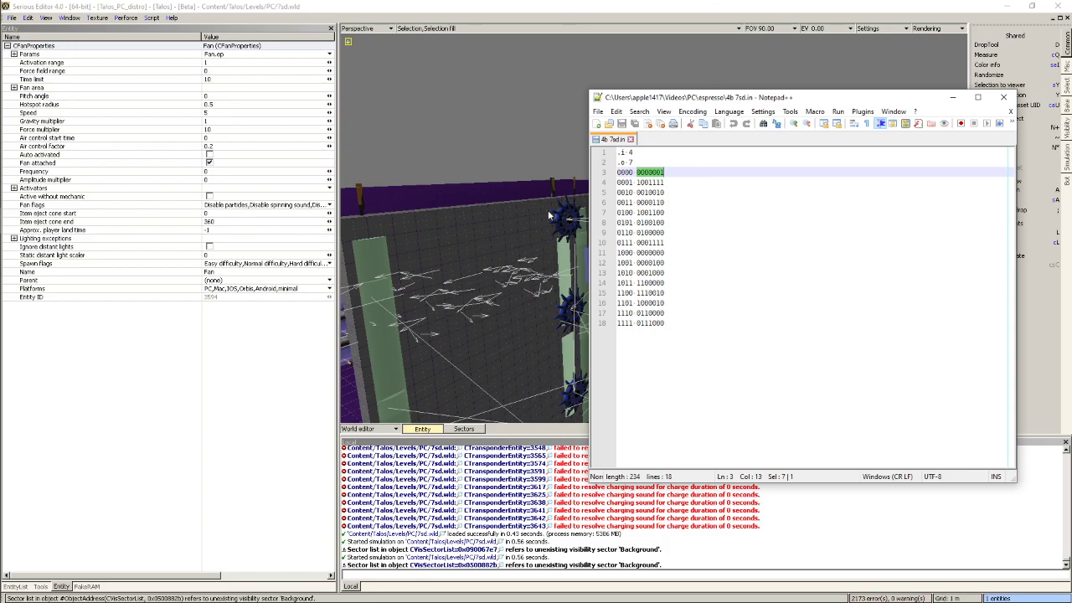
Switch back to Serious Editor and select the plasma wall forming the rightmost digit's upper outer segment
click(429, 243)
click(571, 3)
right_drag(869, 60, 848, 62)
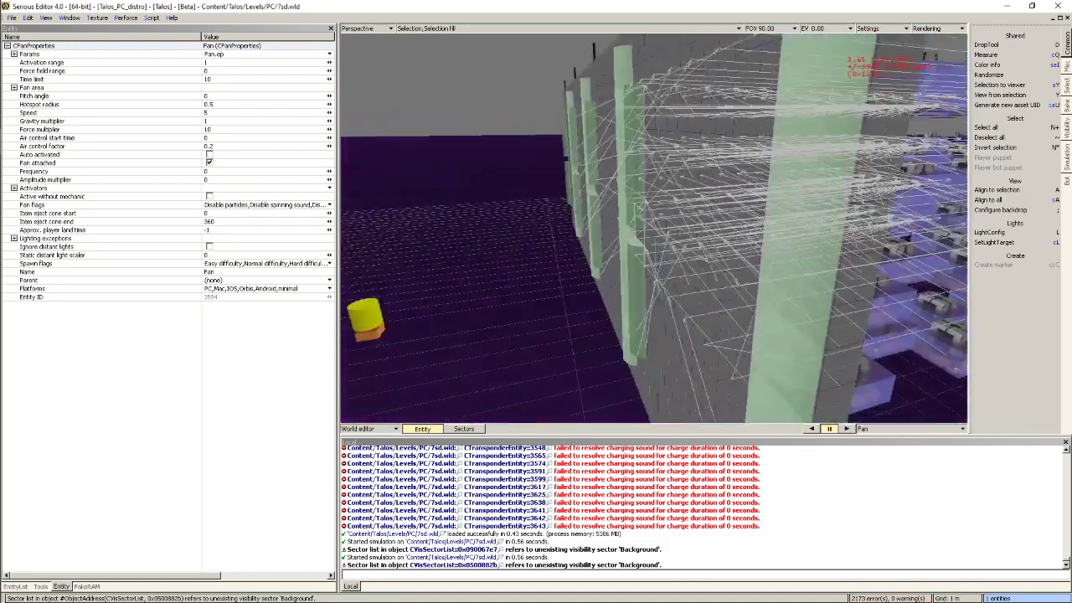
right_drag(561, 134, 642, 149)
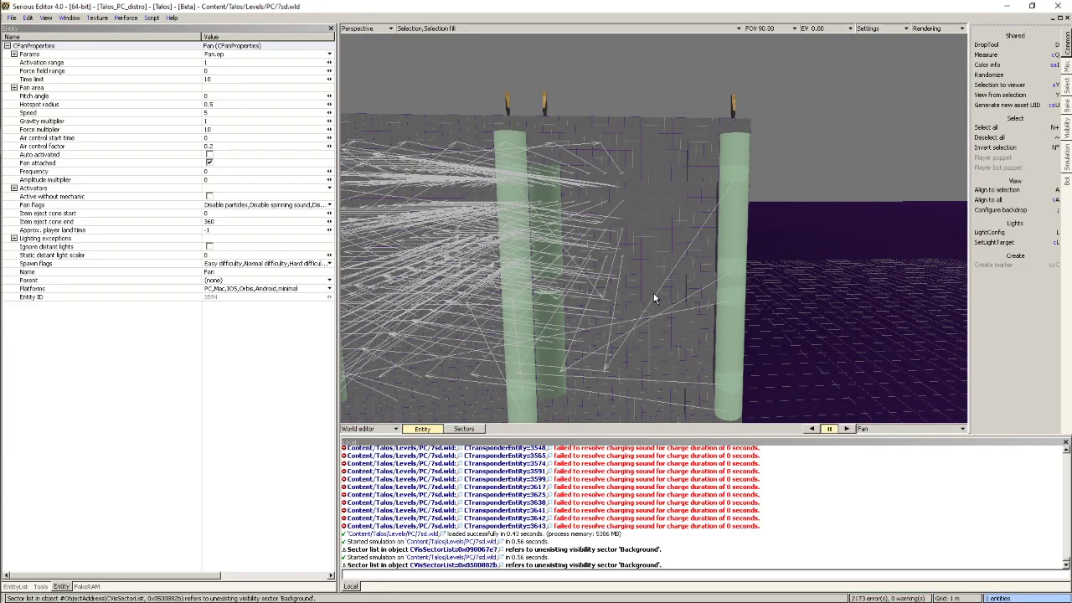
right_drag(657, 301, 758, 168)
click(758, 167)
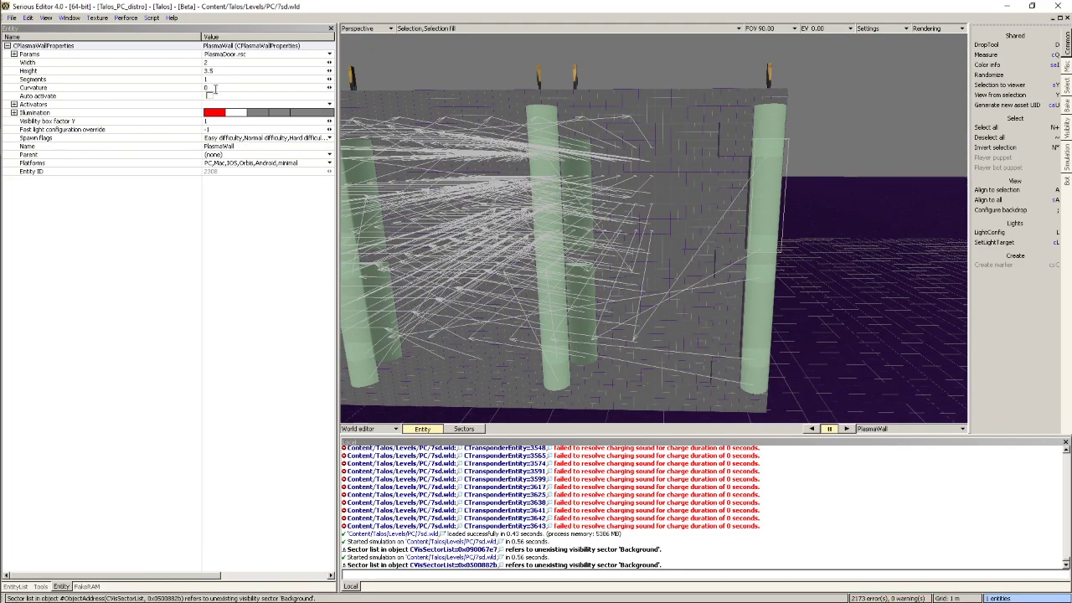
right_drag(856, 180, 762, 197)
Switch to Notepad++ and restore the output of the 0000 row to 0000001
key(alt+Tab)
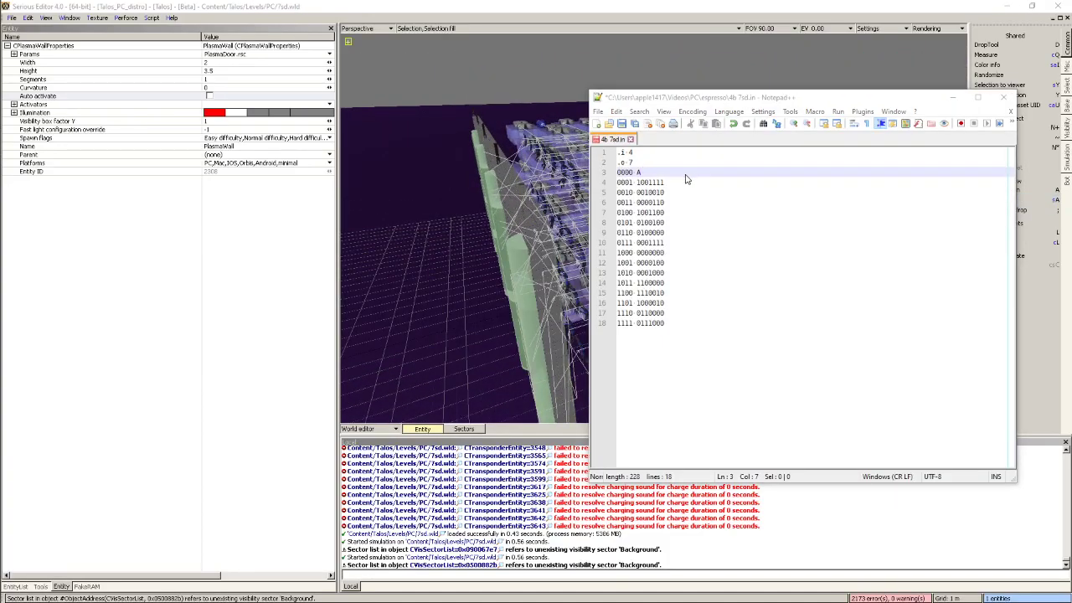
click(671, 177)
key(BackSpace)
text(0000001)
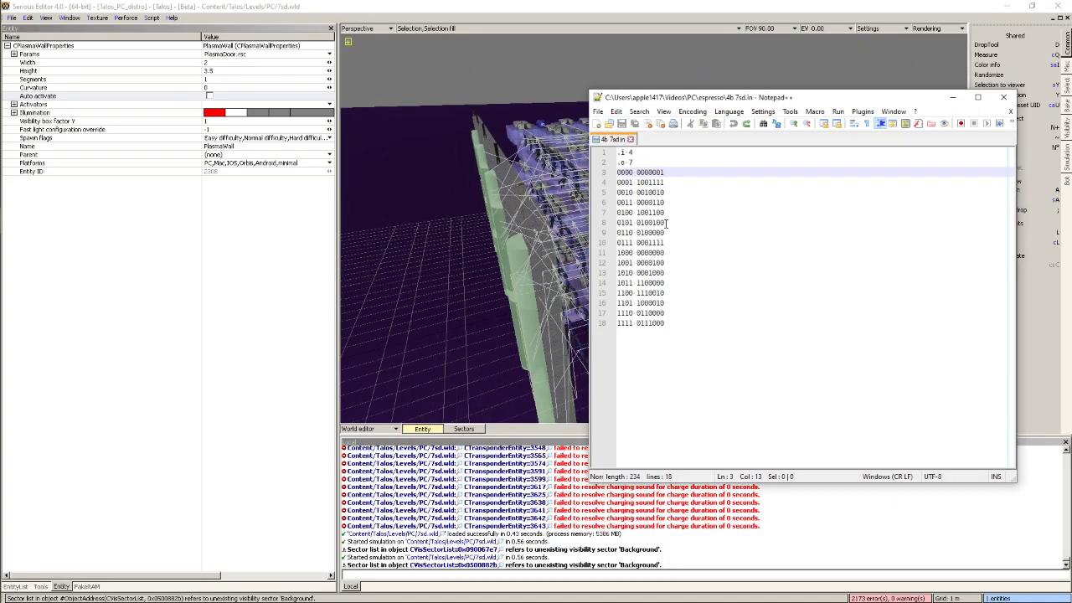
Highlight the output of the 0101 row and the .i and .o header lines of the truth table
double_click(666, 222)
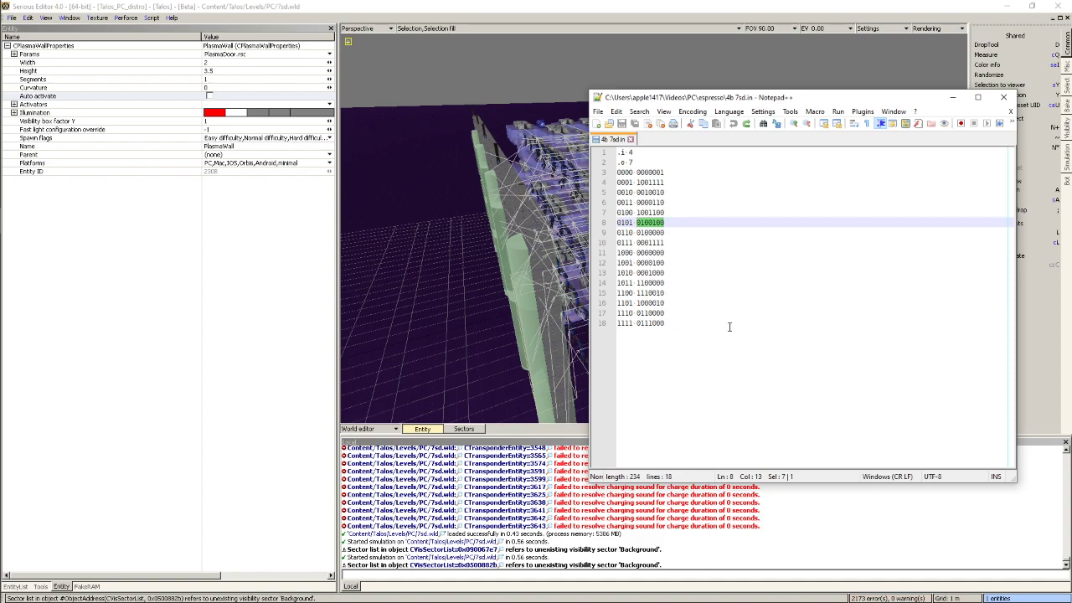
drag(642, 164, 600, 157)
click(706, 225)
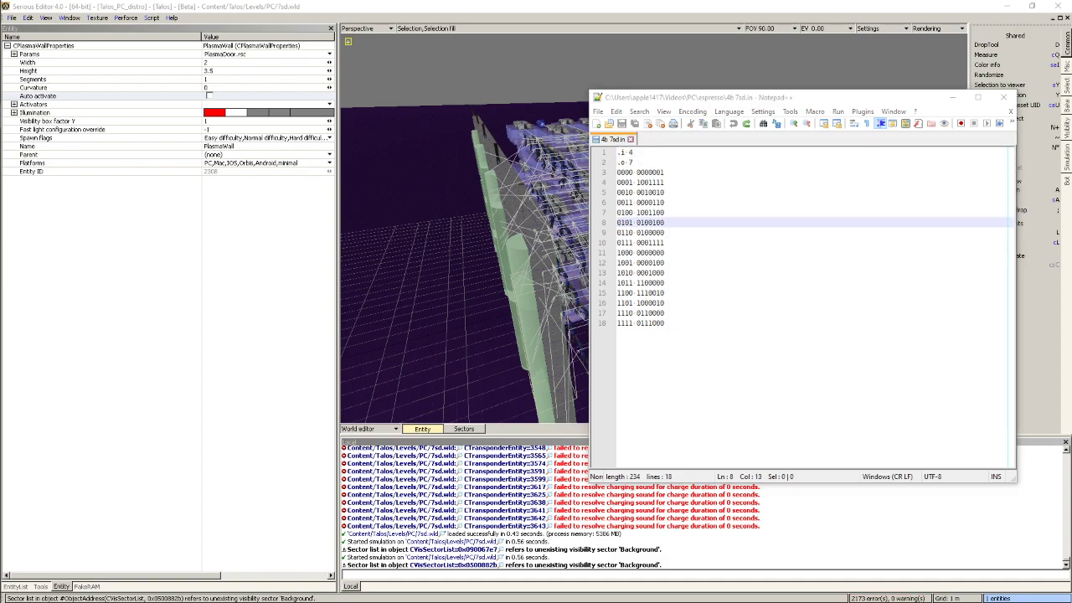
Open a command prompt in the espresso folder and place the Notepad++ window beside it
drag(1071, 127, 422, 181)
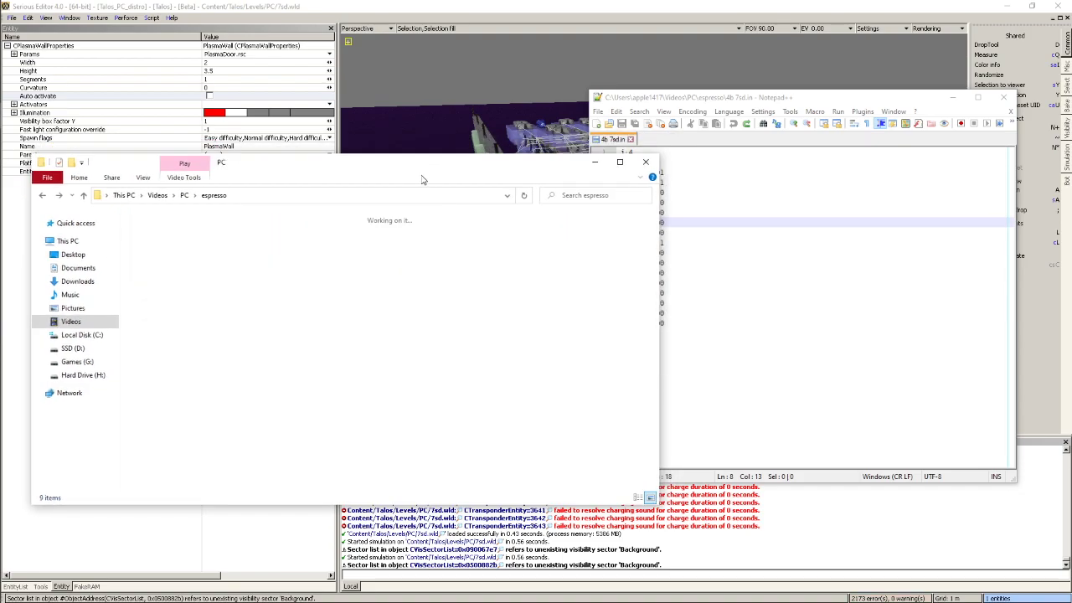
shift+right_click(536, 373)
click(586, 510)
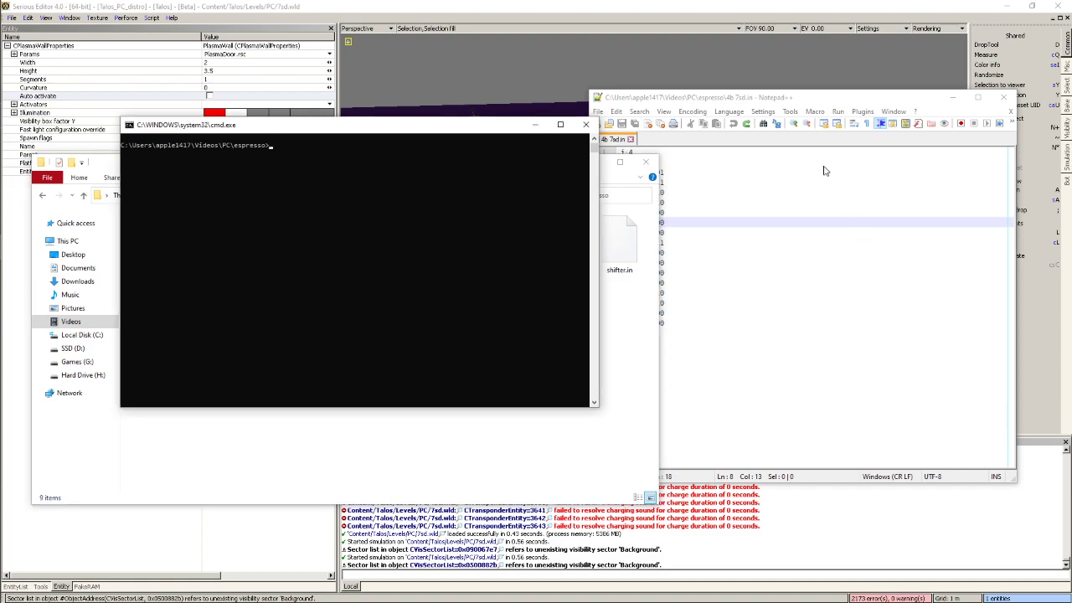
click(818, 110)
click(860, 108)
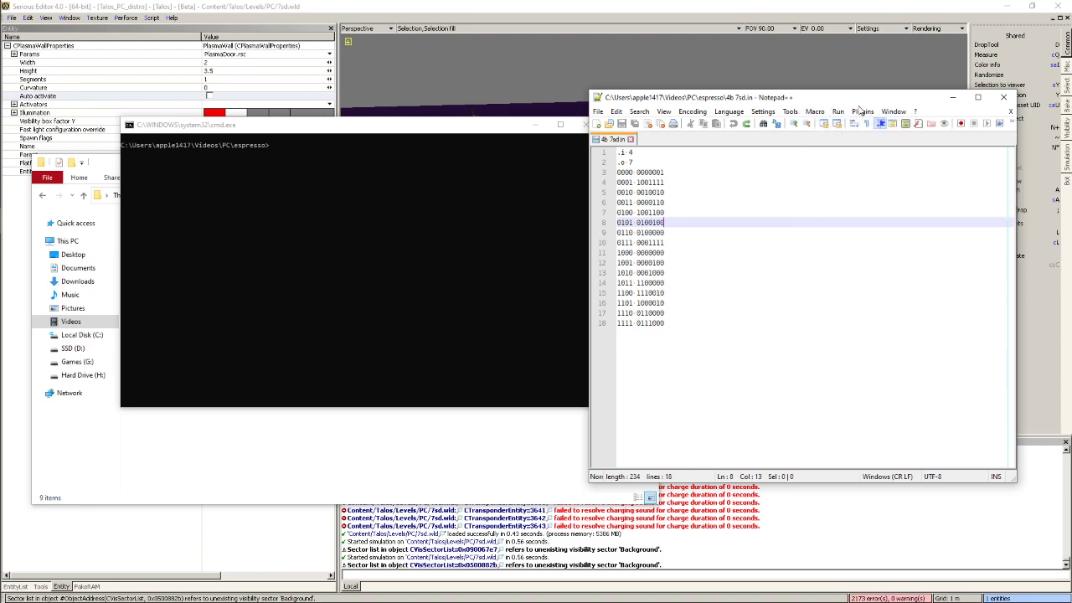
drag(809, 102, 876, 94)
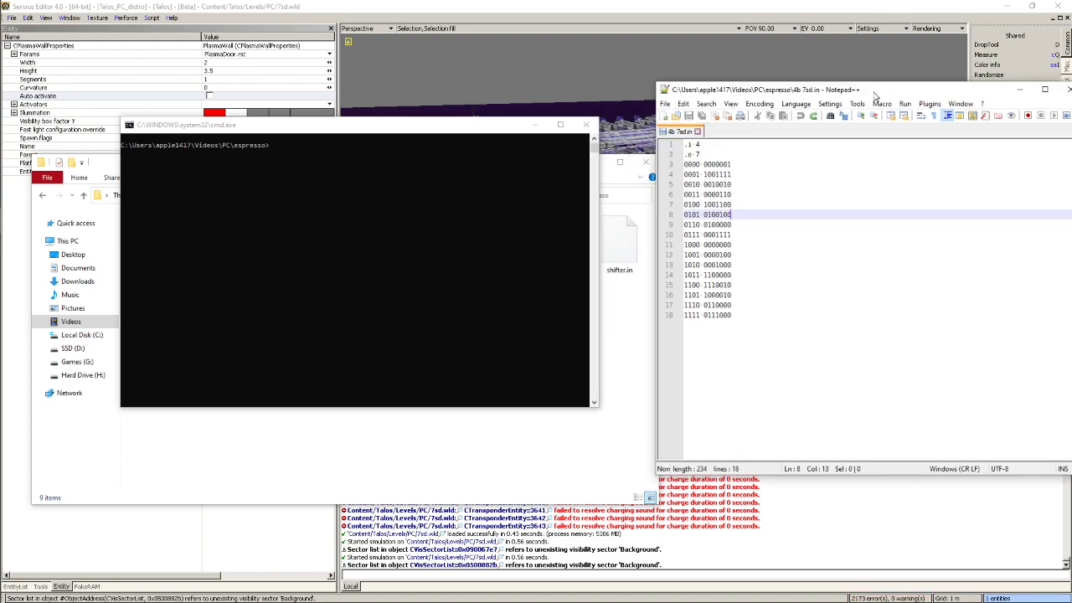
Go through the truth table's rows, marking the inputs 0001, 0100 and 1011
click(706, 165)
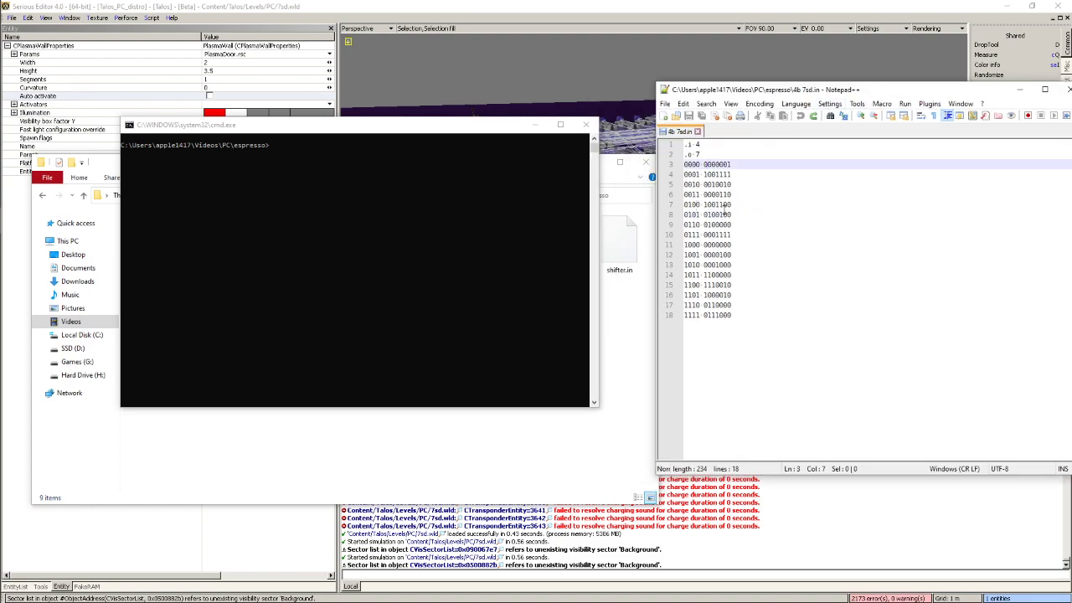
drag(709, 175, 705, 175)
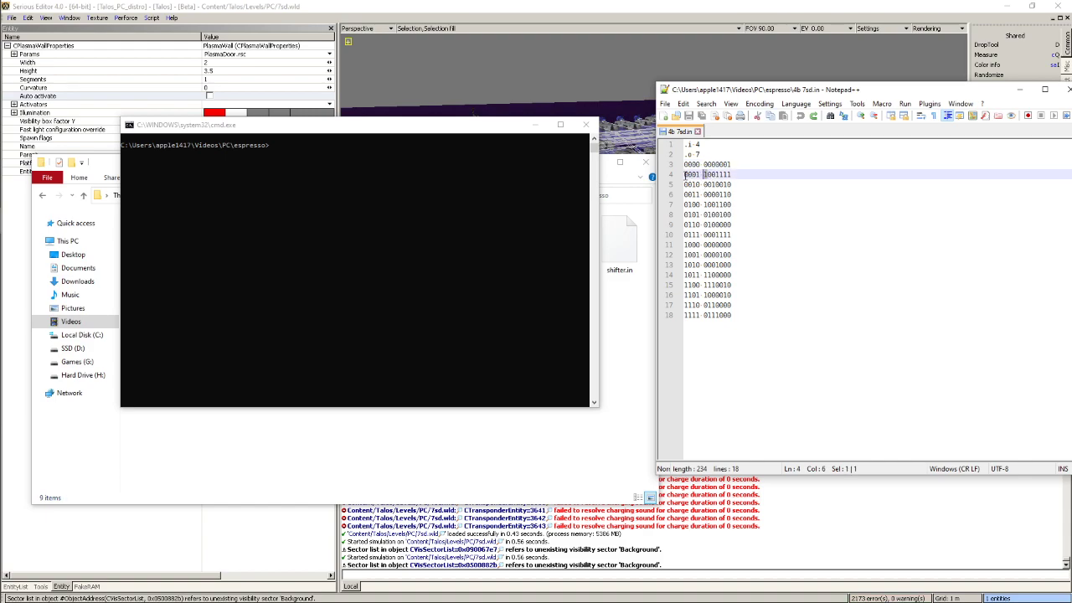
drag(687, 174, 696, 175)
drag(686, 205, 698, 207)
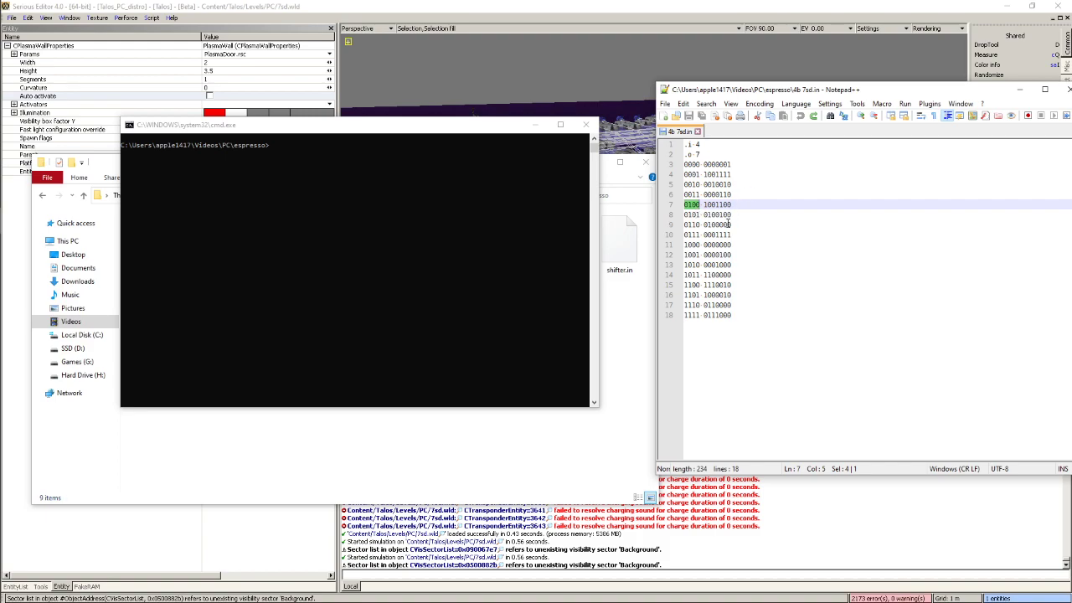
drag(686, 280, 696, 278)
click(695, 278)
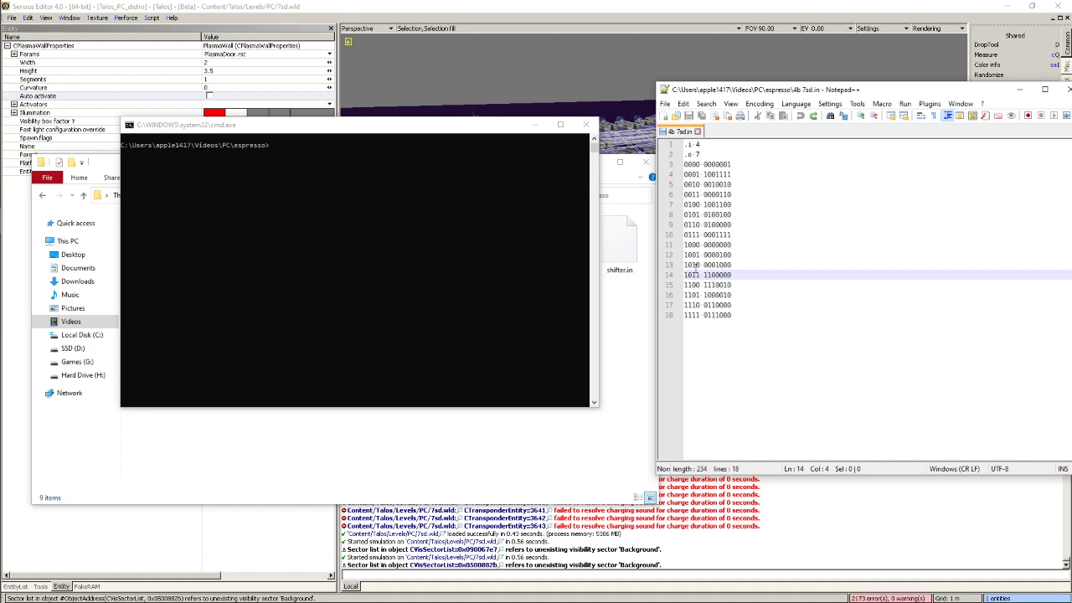
Run espresso.exe on "4b 7sd.in" in the command prompt to minimise the truth table
click(471, 242)
text(espresso.exe )
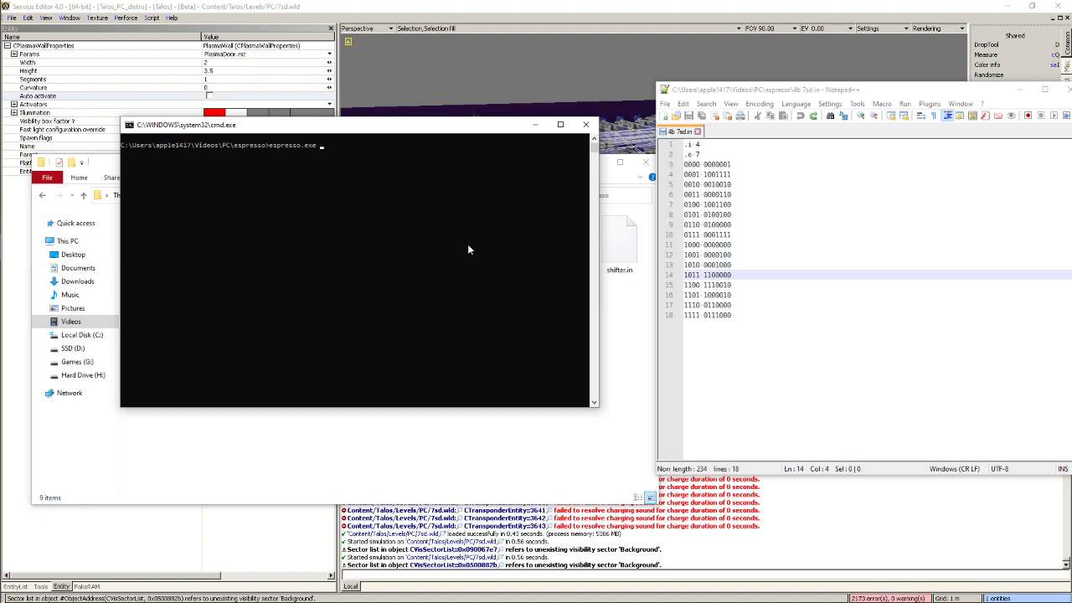
text(7s)
key(BackSpace)
key(BackSpace)
click(586, 450)
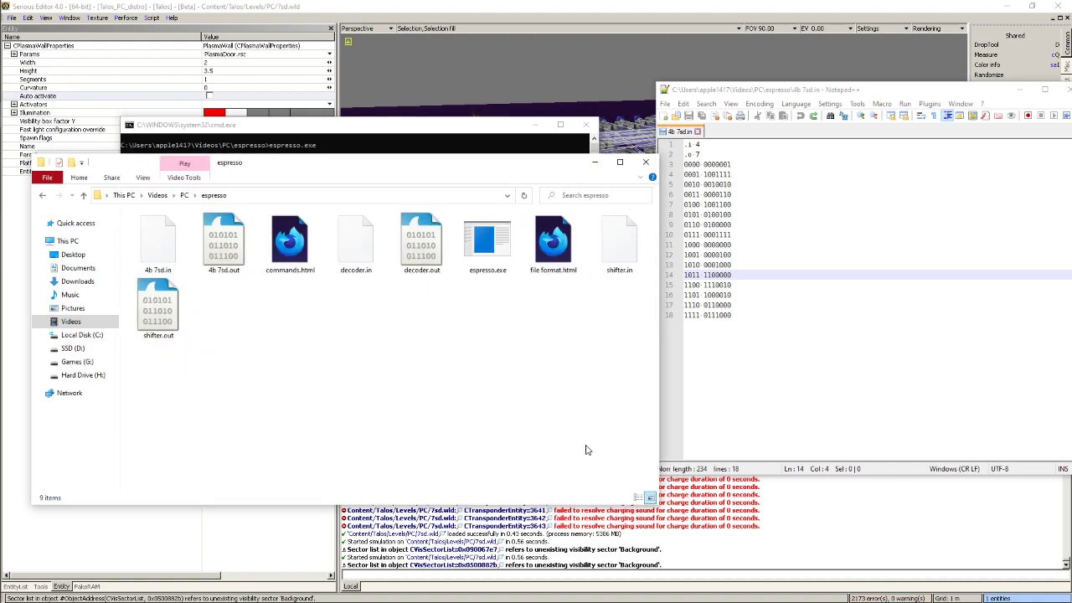
click(423, 145)
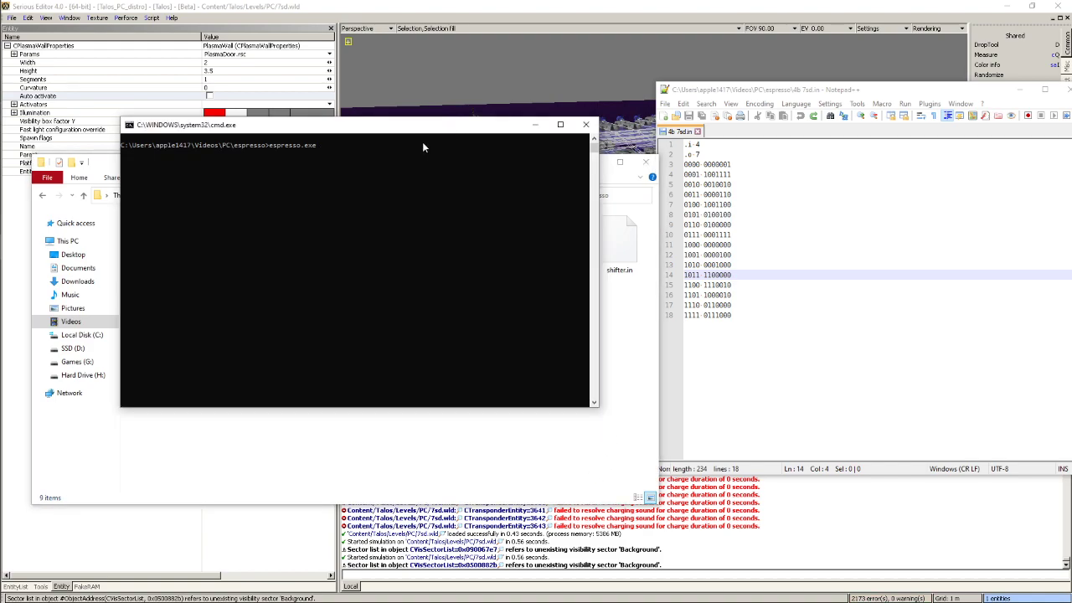
click(420, 154)
text("4b 7sd.in")
key(Return)
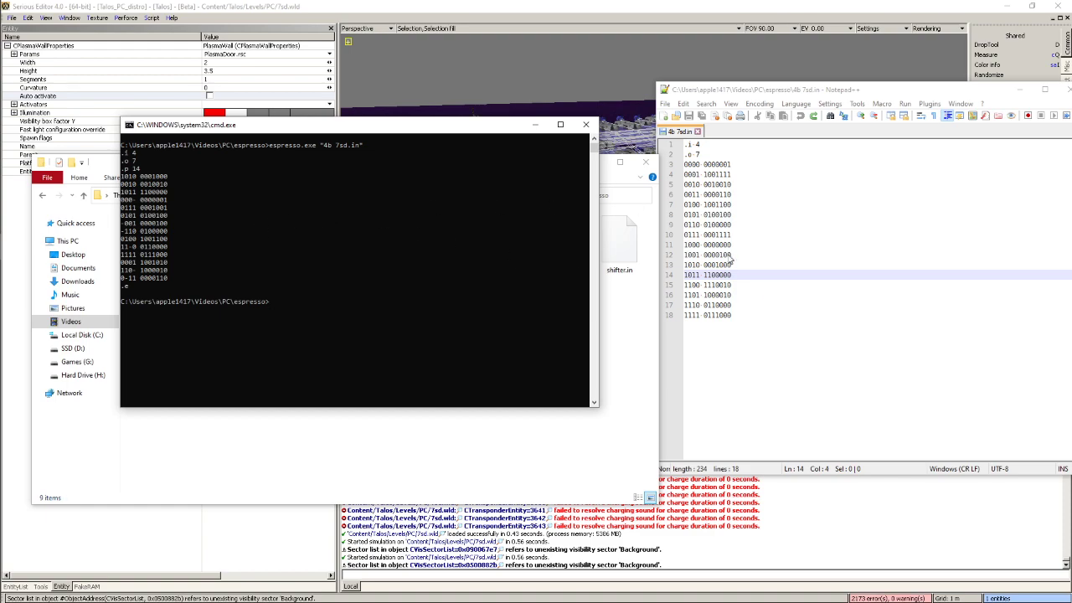
Examine the minimised table in the command prompt, marking the input and output of the -110 row
click(797, 271)
click(133, 215)
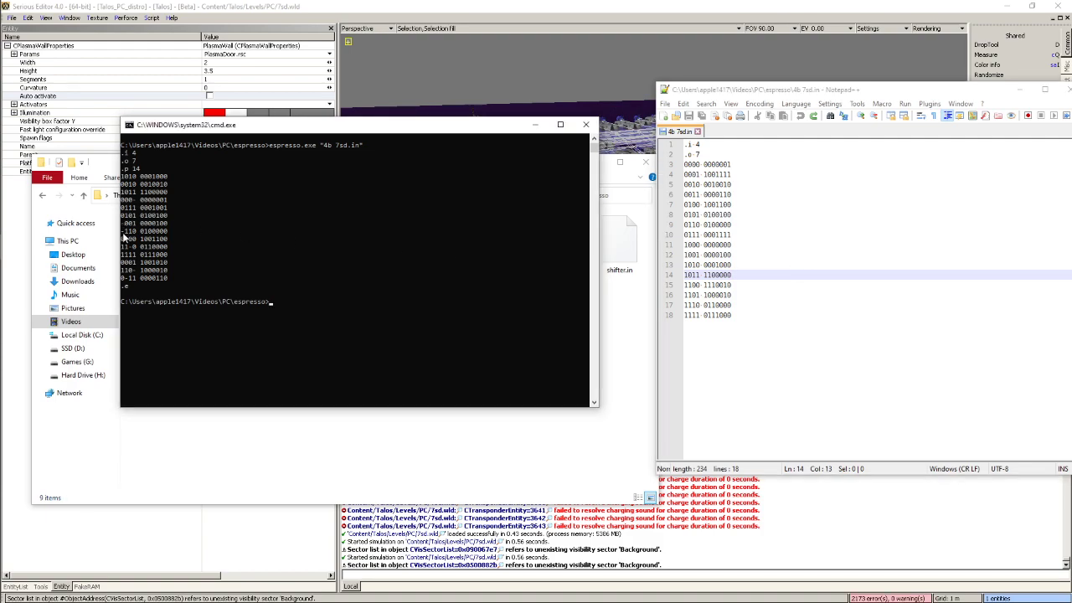
click(123, 234)
click(145, 234)
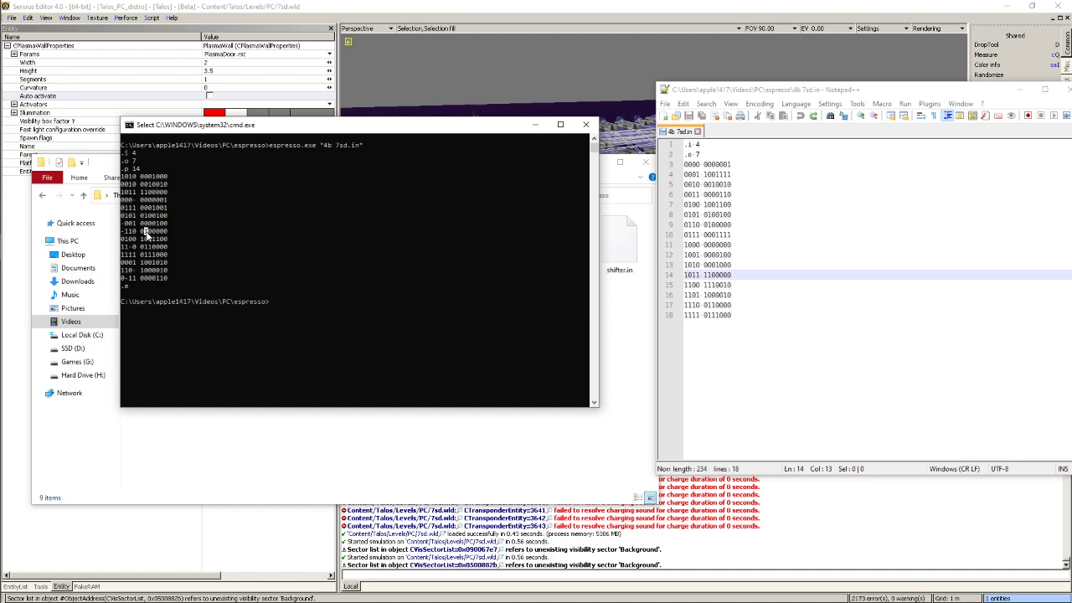
Compare the output bits of inputs 1110 and 0110 in the 4b 7sd.in truth table
click(746, 266)
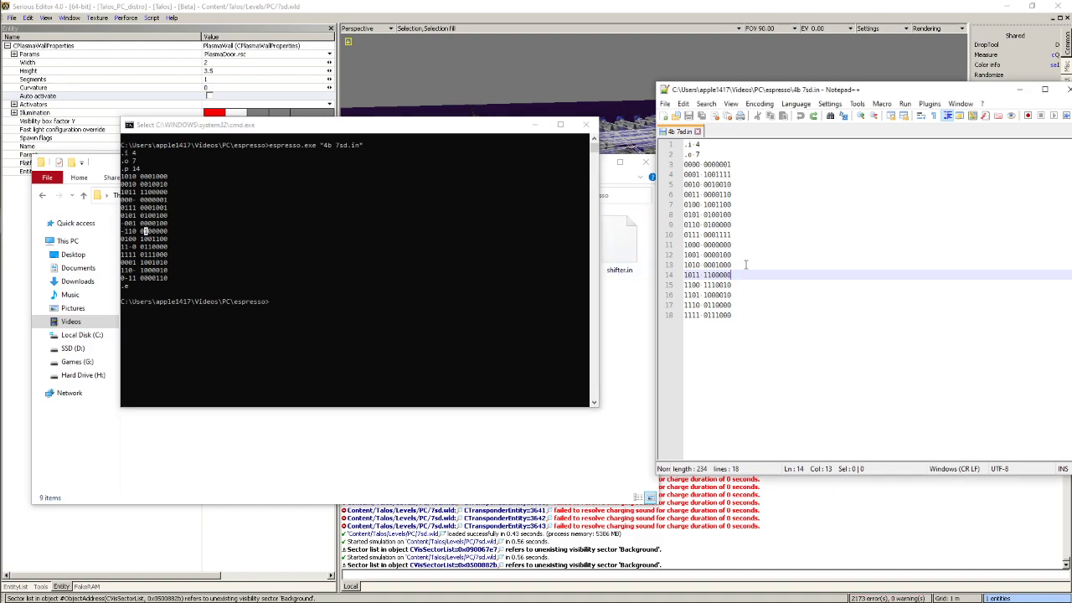
click(687, 296)
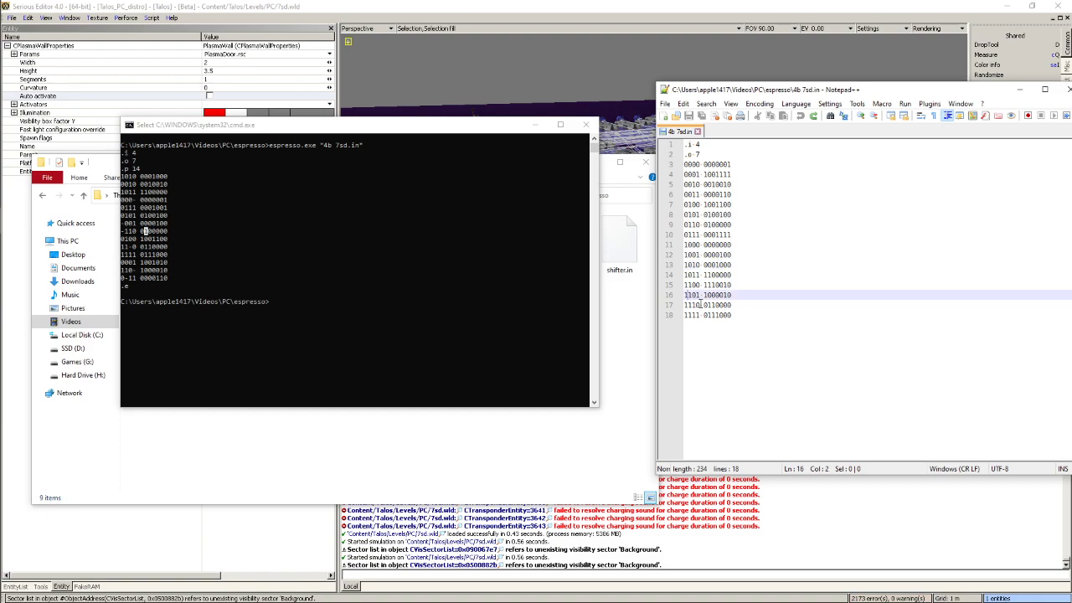
drag(707, 305, 711, 305)
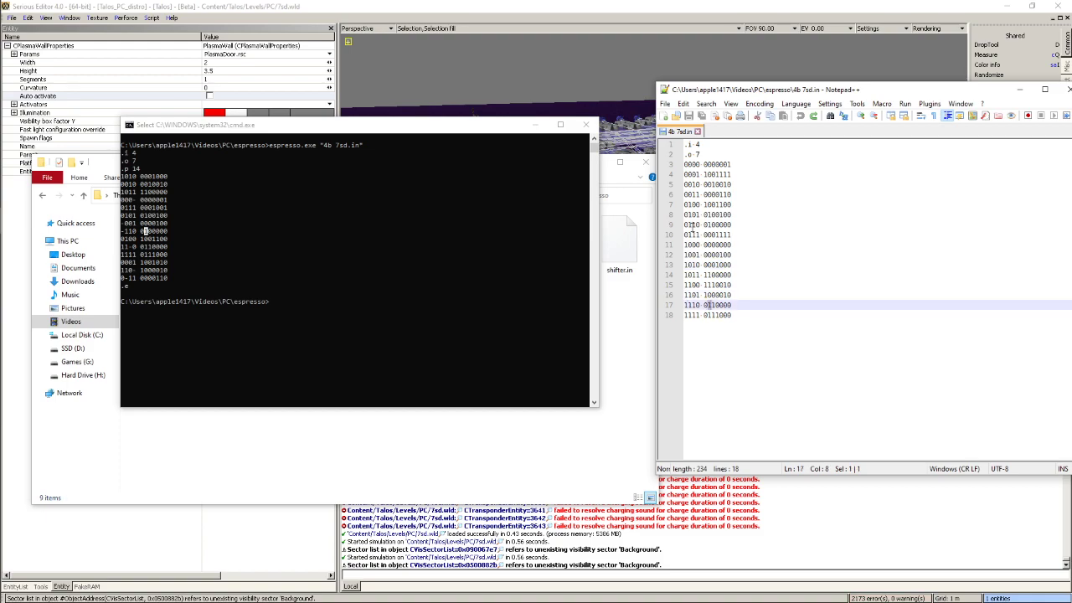
drag(705, 224, 710, 224)
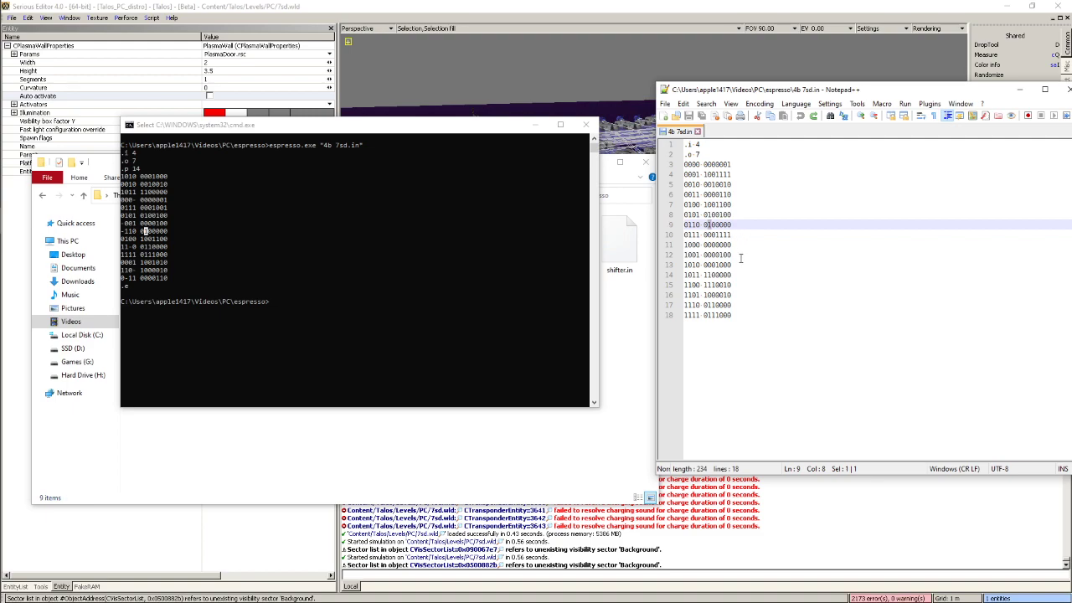
Switch to the Command Prompt and examine the espresso output, highlighting the -110 and 11-0 terms with their output bits
click(271, 261)
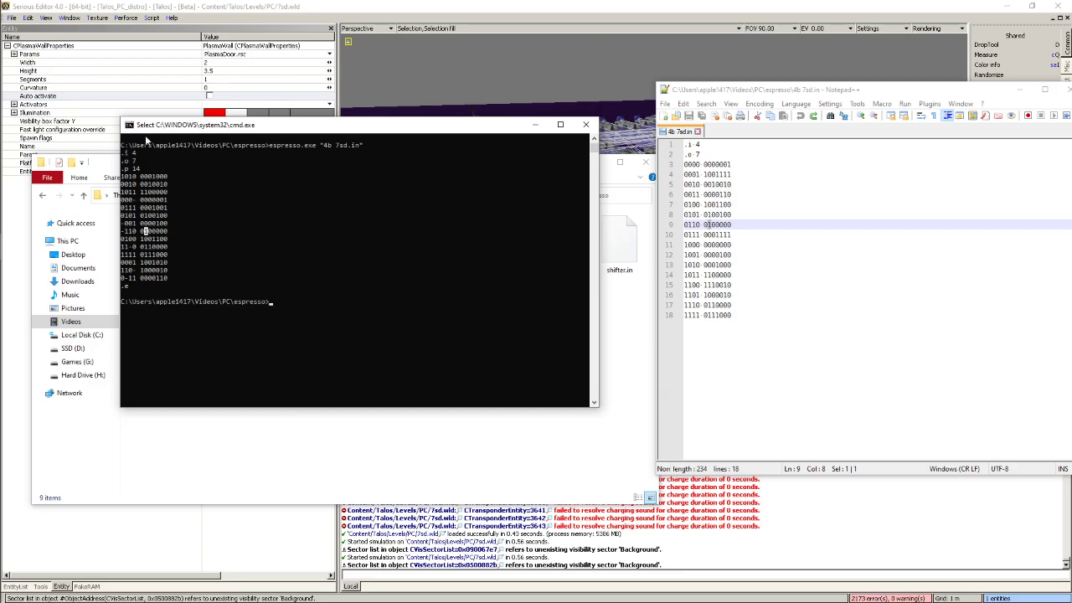
double_click(136, 169)
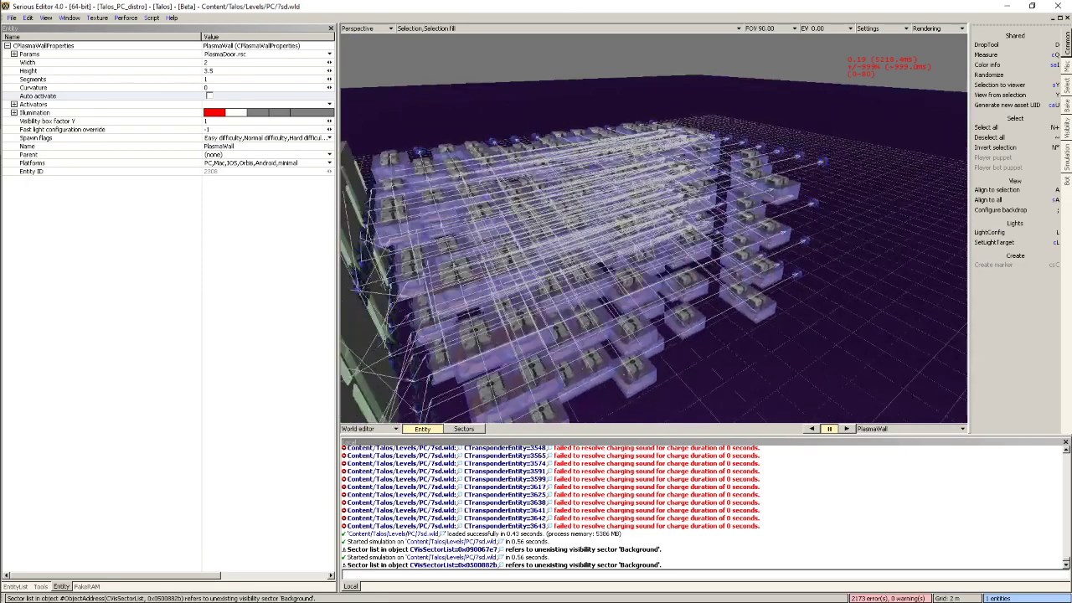
key(alt+Tab)
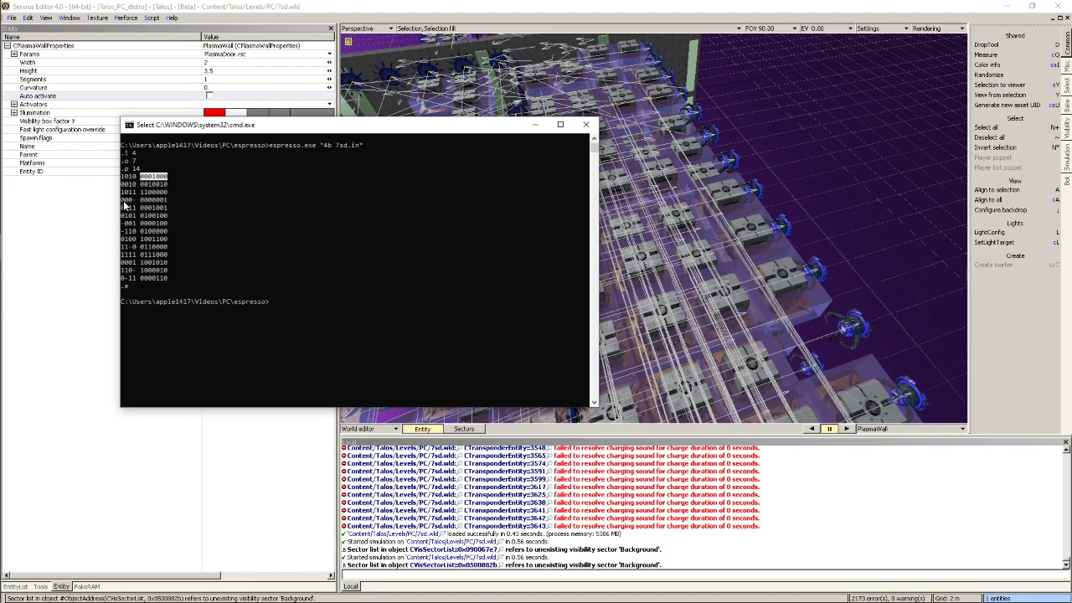
drag(142, 232, 170, 231)
click(124, 232)
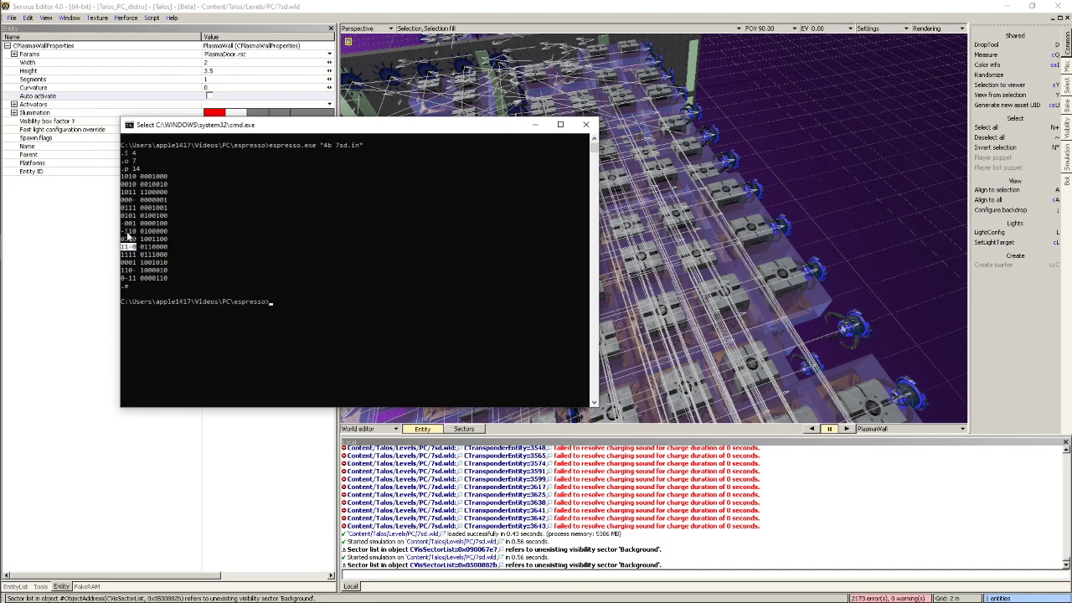
drag(128, 238, 166, 248)
ctrl+scroll(255, 297, up, 4)
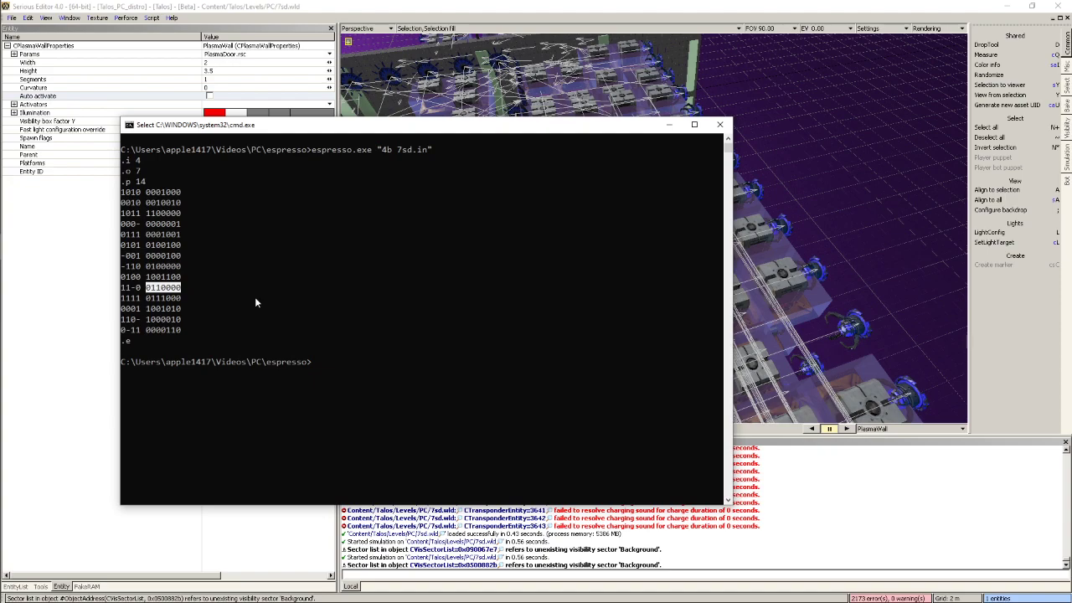
ctrl+scroll(253, 306, down, 4)
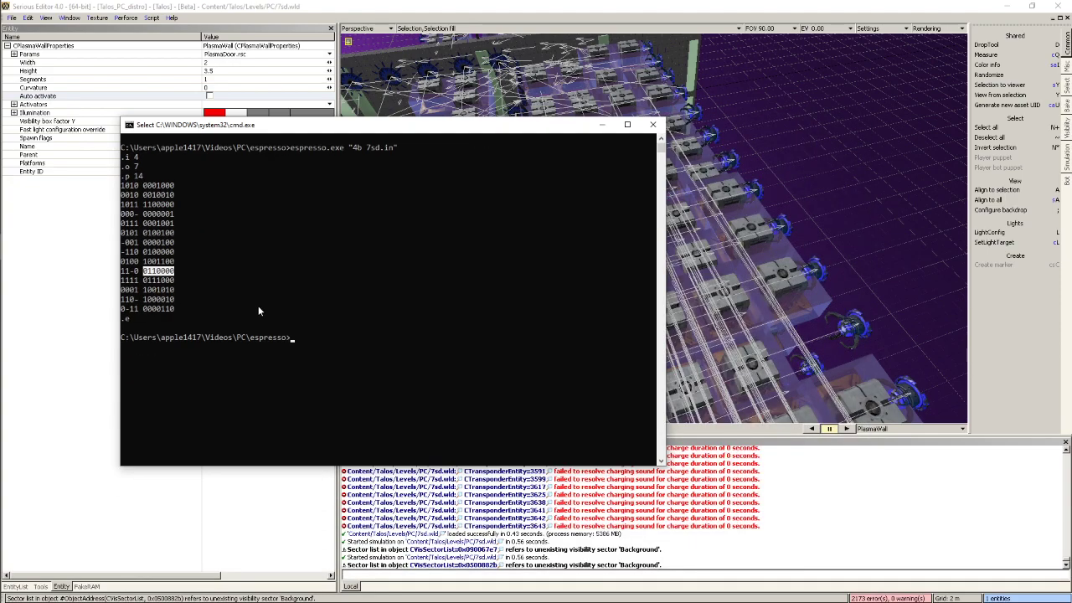
ctrl+scroll(259, 309, up, 1)
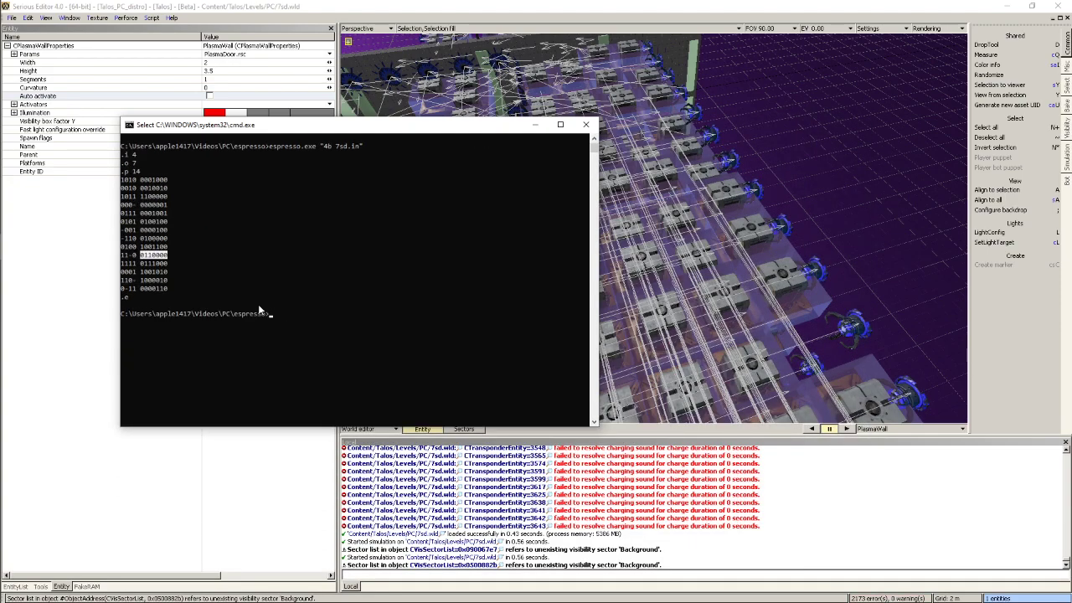
ctrl+scroll(258, 309, down, 1)
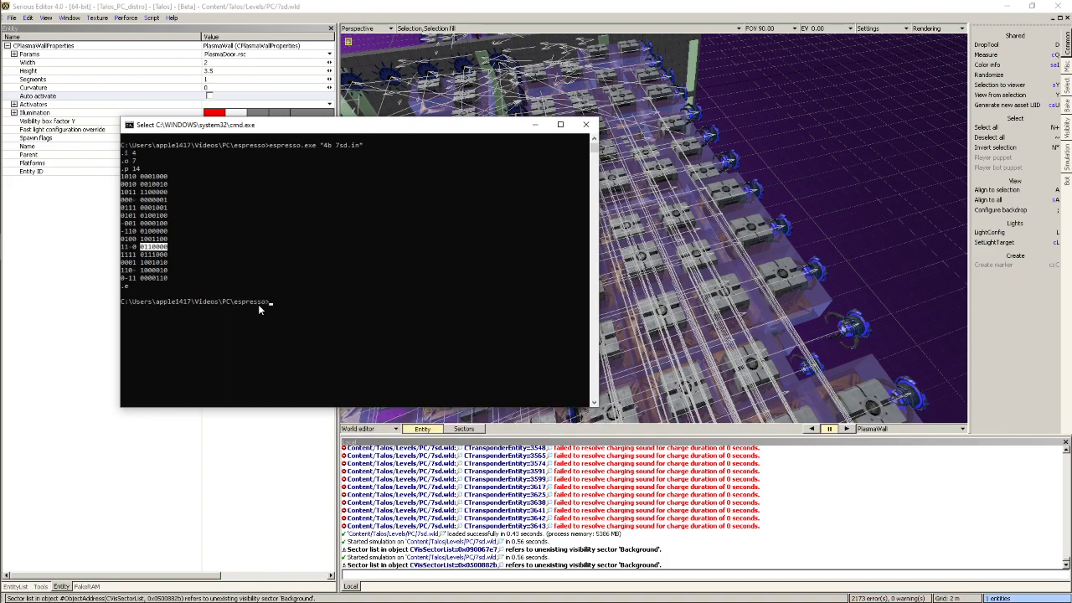
ctrl+scroll(258, 309, up, 1)
ctrl+scroll(259, 309, down, 1)
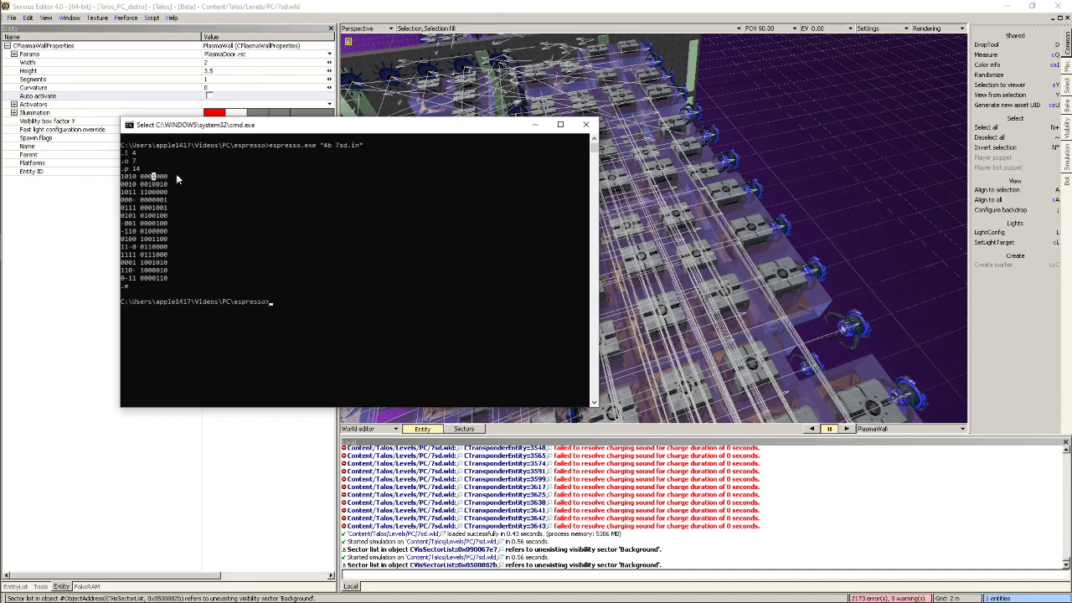
Compare the espresso terms with the near end of the cube array in Serious Editor, moving the Command Prompt window below the viewport
key(Escape)
click(736, 11)
key(Tab)
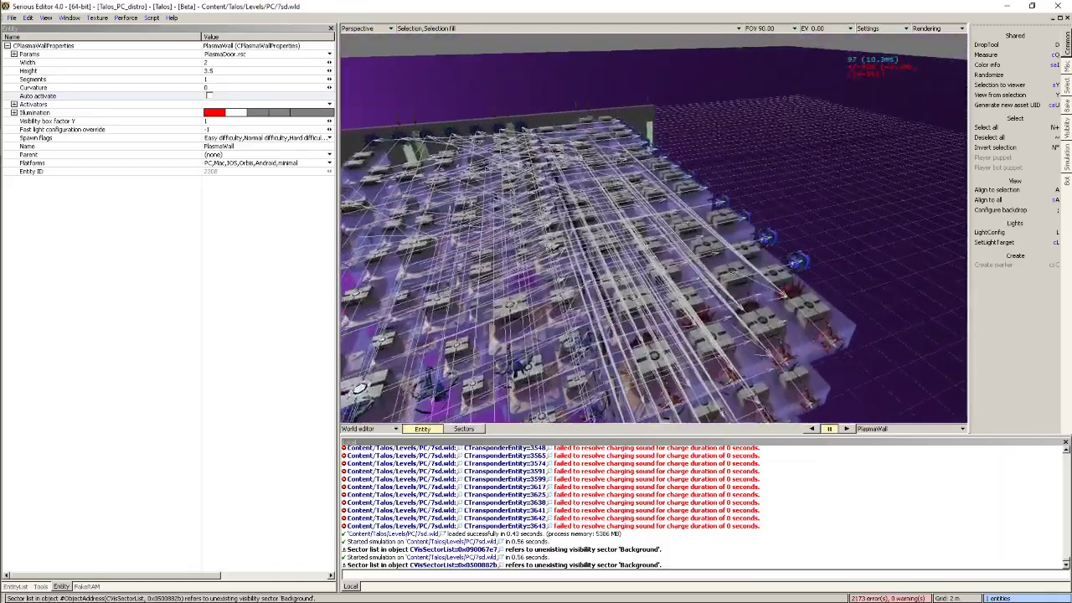
key(w)
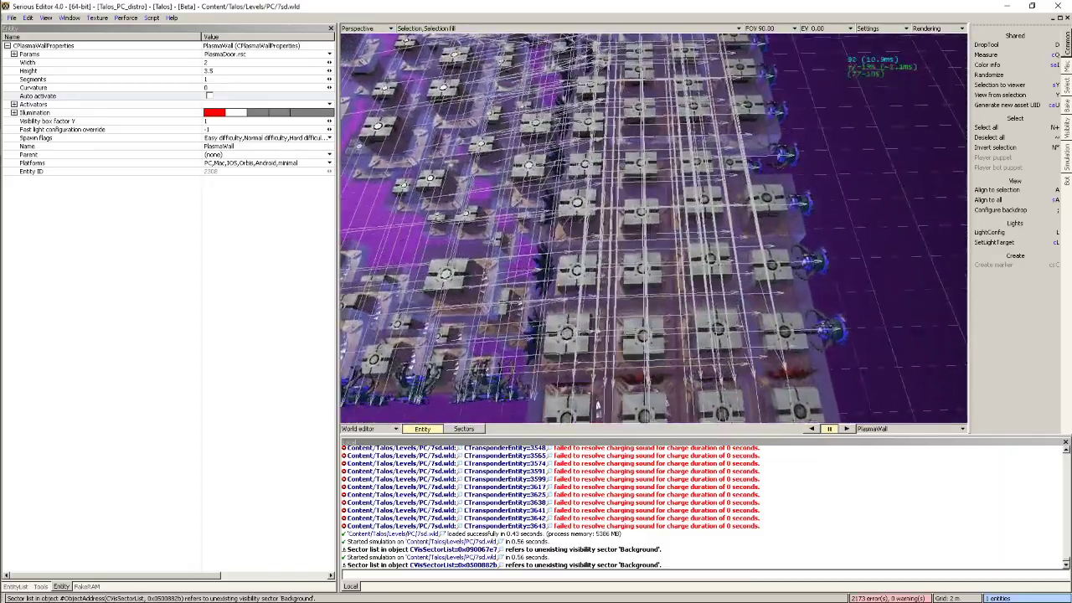
right_drag(597, 407, 634, 353)
key(alt+Tab)
drag(343, 126, 300, 343)
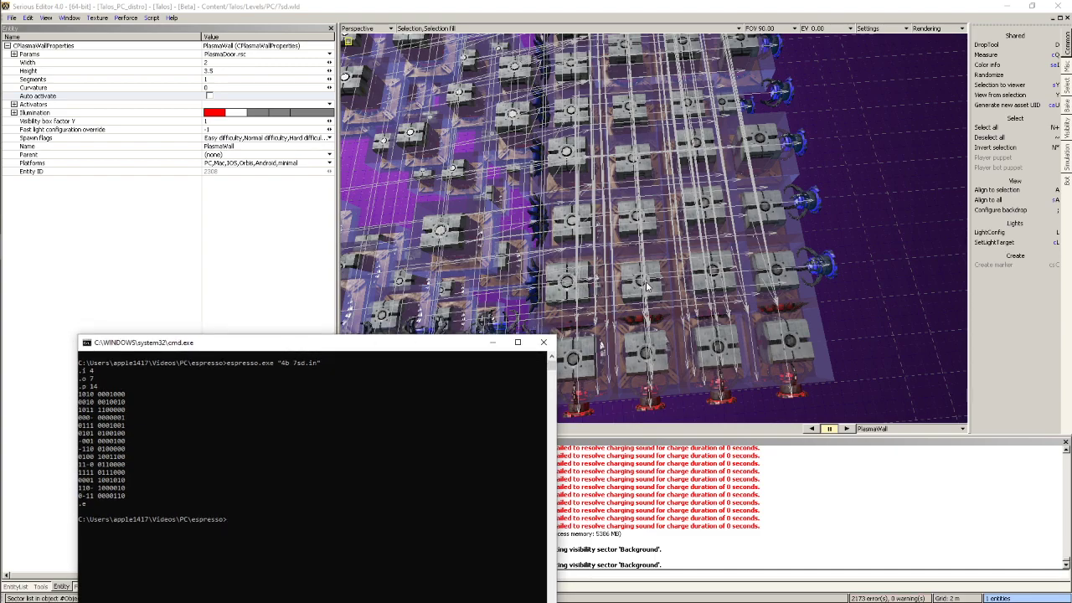
click(114, 397)
key(Escape)
click(842, 5)
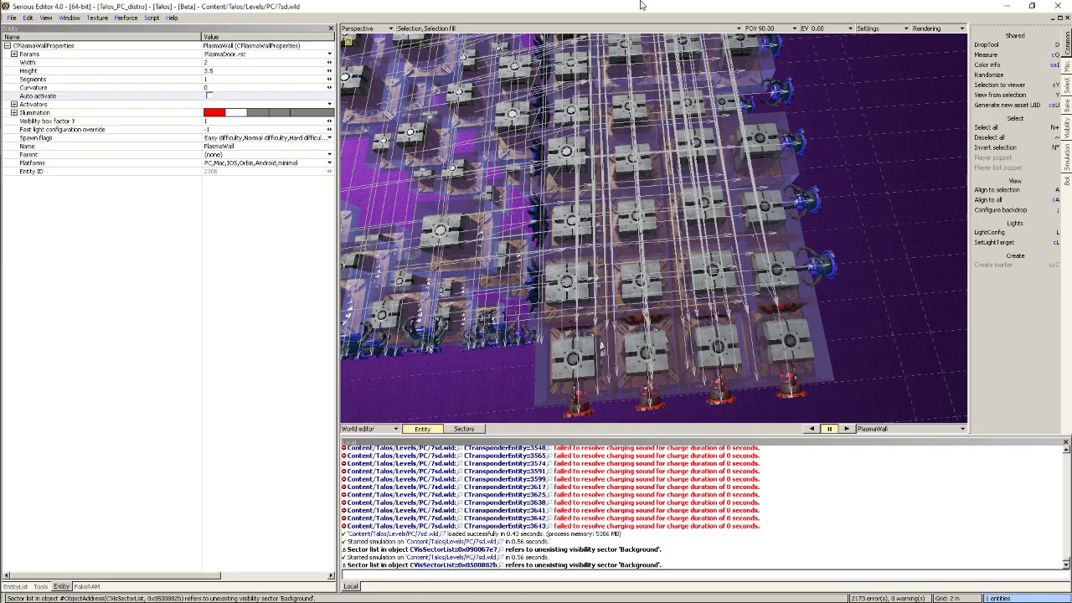
Inspect the input end of the cube array in the viewport, from the blue emitters to the front cubes above the red emitters
right_drag(687, 253, 804, 249)
right_drag(569, 201, 730, 199)
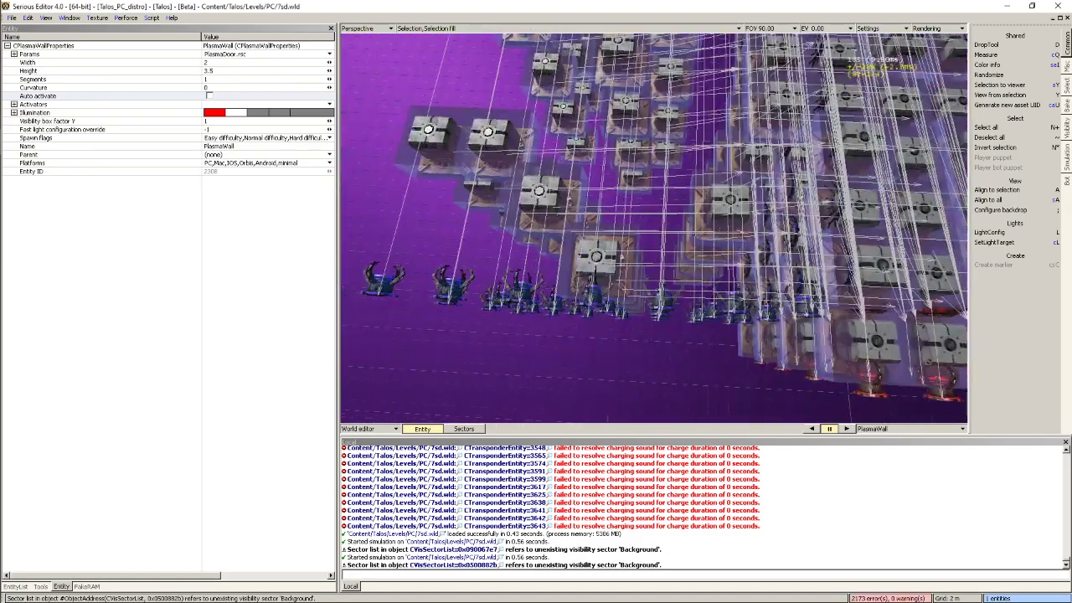
click(610, 257)
right_drag(610, 257, 662, 210)
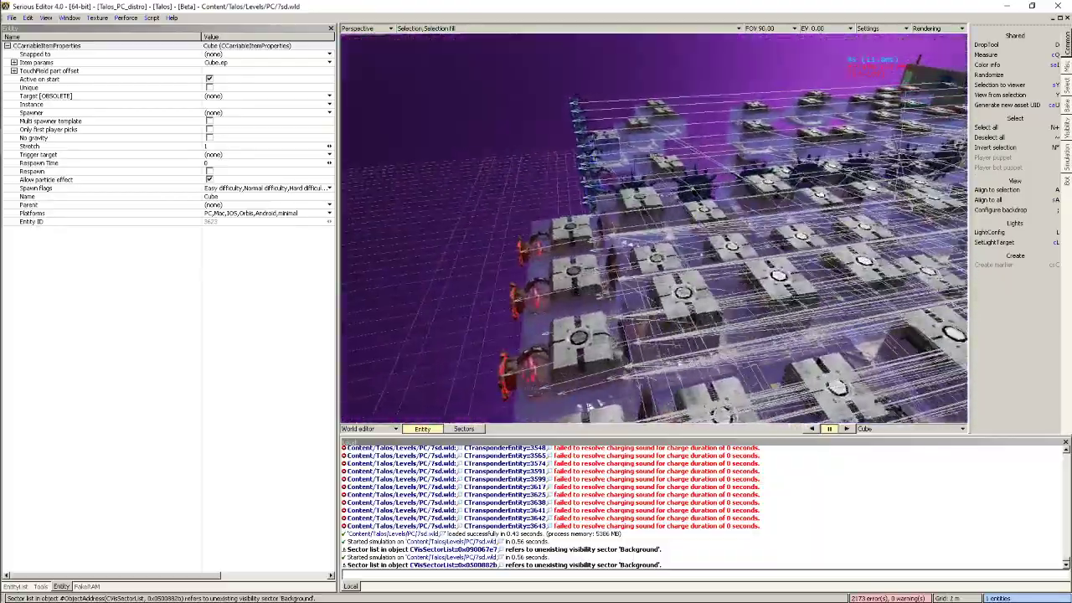
right_drag(676, 253, 569, 259)
click(589, 297)
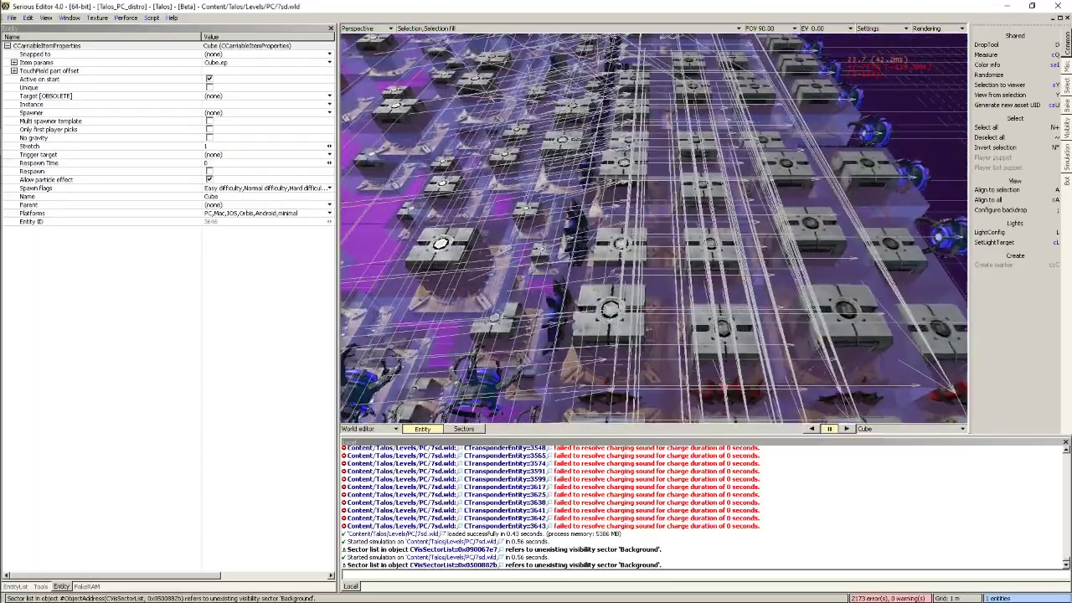
click(651, 358)
right_drag(651, 358, 555, 348)
click(546, 309)
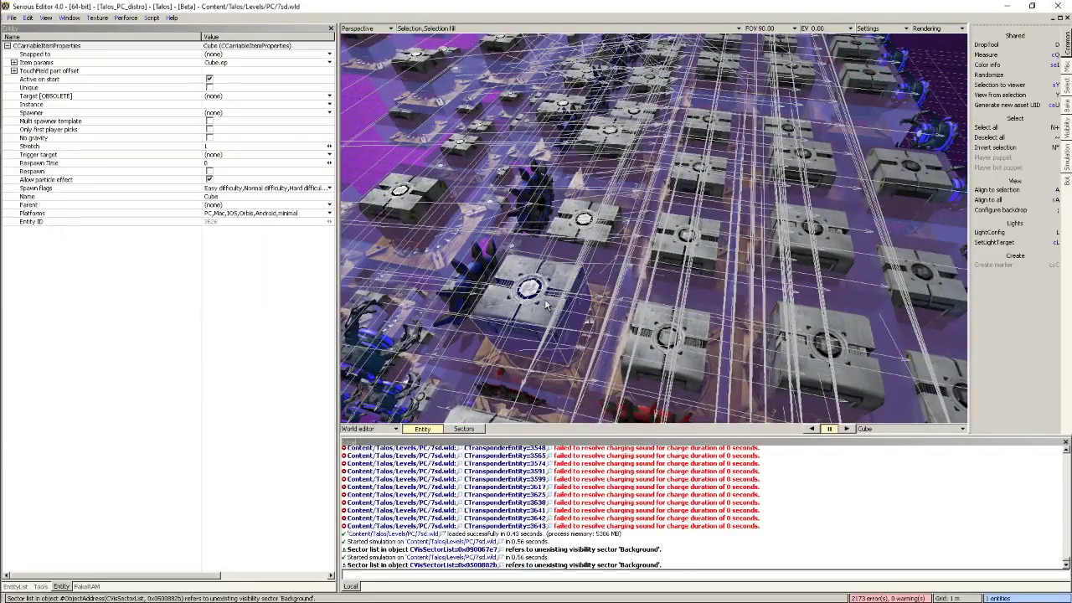
ctrl+click(590, 328)
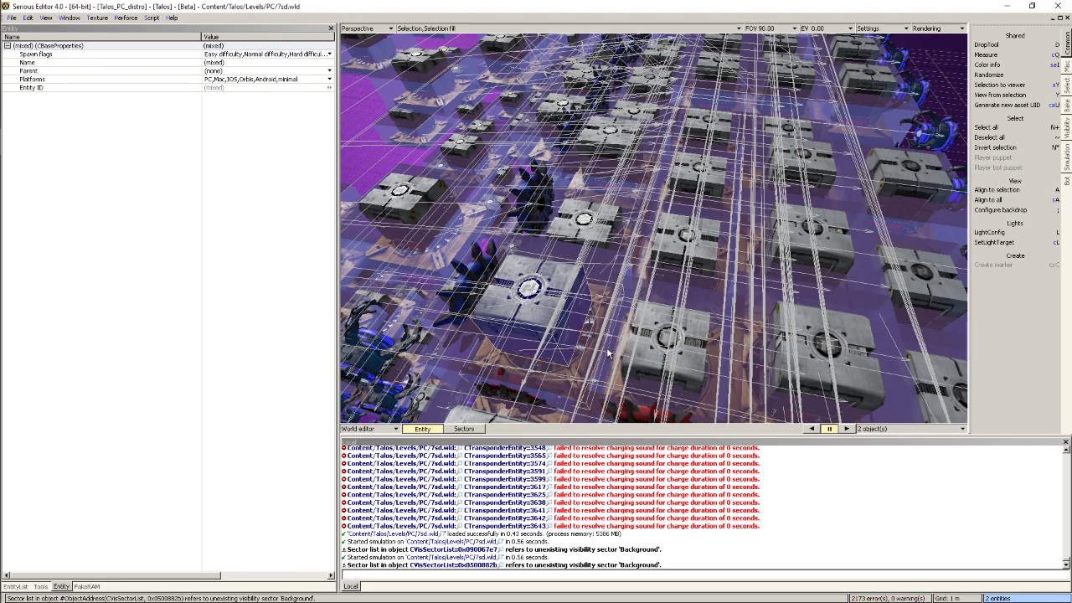
mouse_move(577, 320)
right_down()
mouse_move(605, 327)
mouse_move(575, 318)
right_up()
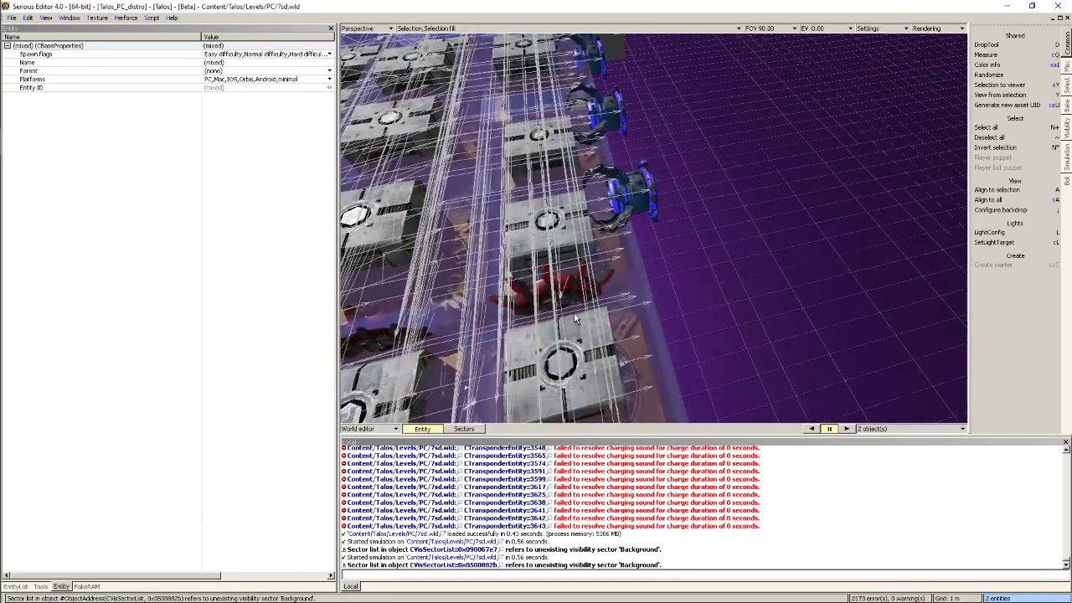
click(617, 243)
ctrl+click(584, 243)
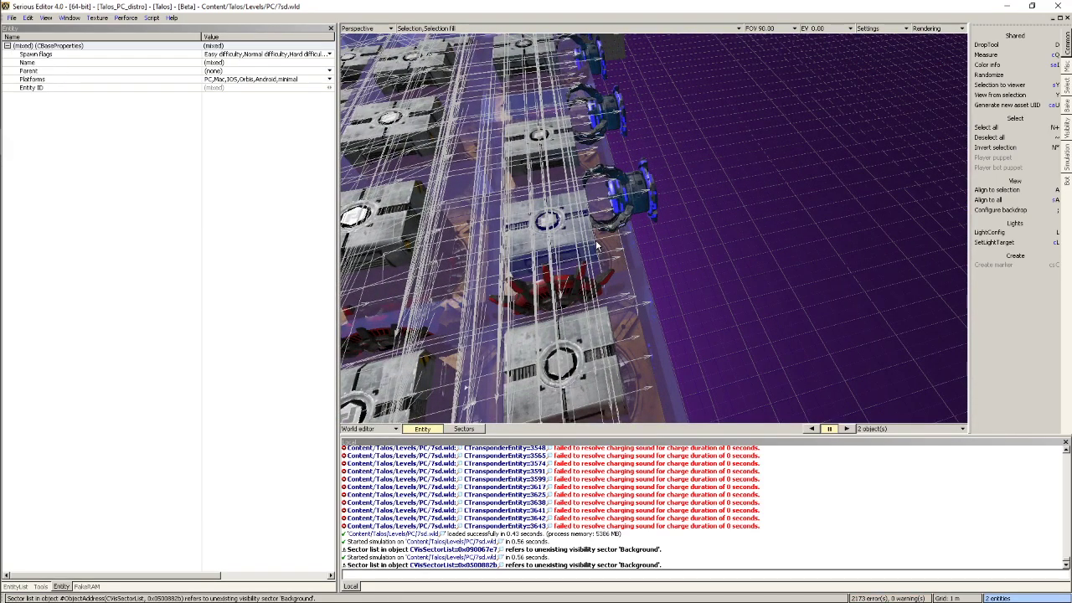
click(634, 204)
right_drag(634, 203, 669, 187)
click(669, 184)
ctrl+click(626, 328)
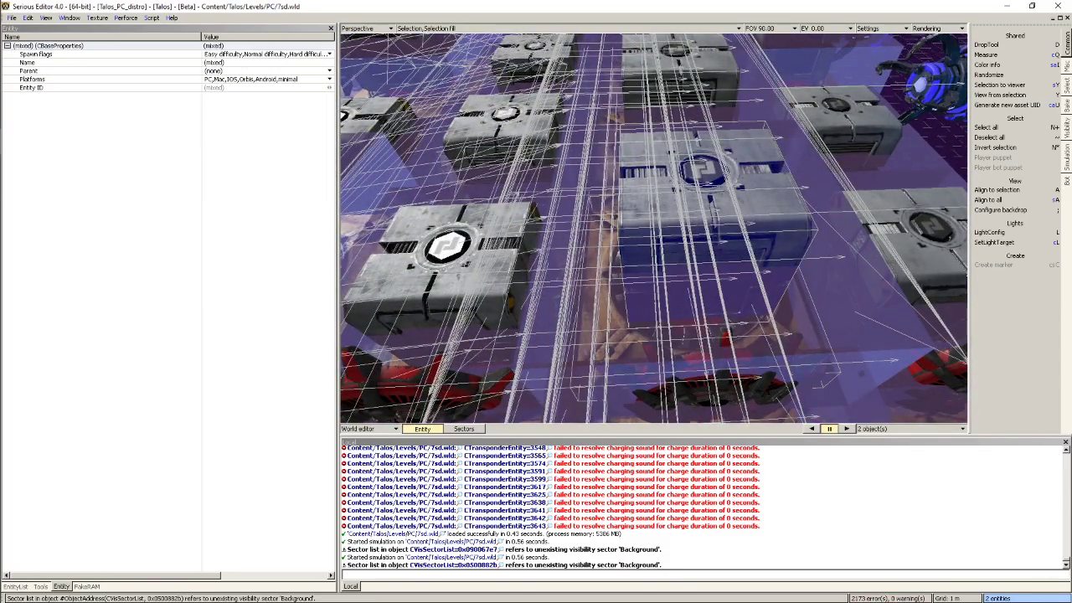
right_drag(626, 328, 670, 249)
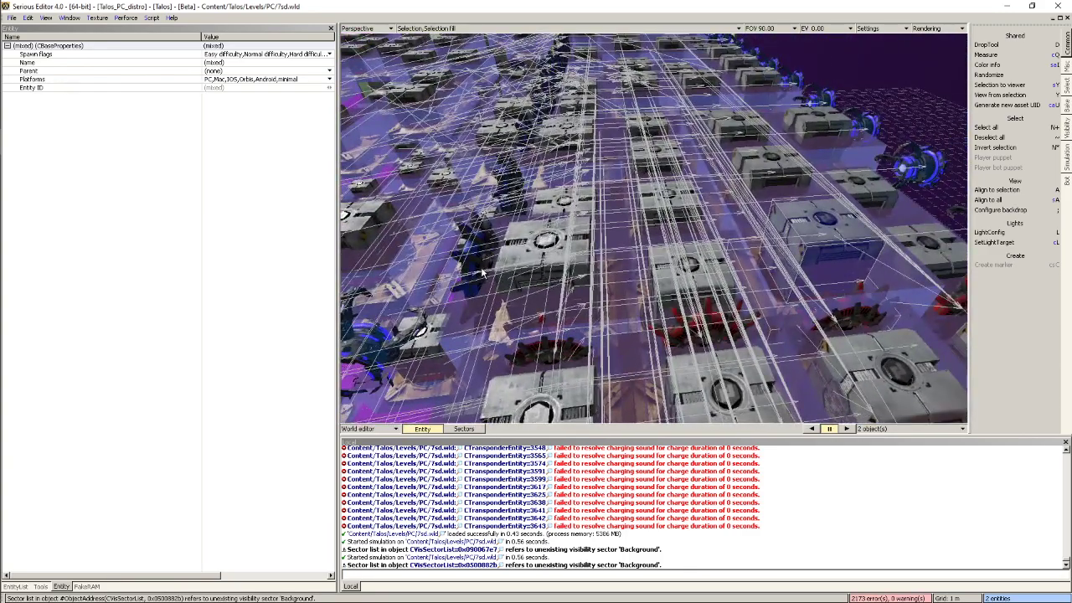
Select the first and third cubes in the row behind the front red connectors and raise both off their fans
click(528, 270)
right_drag(553, 273, 555, 270)
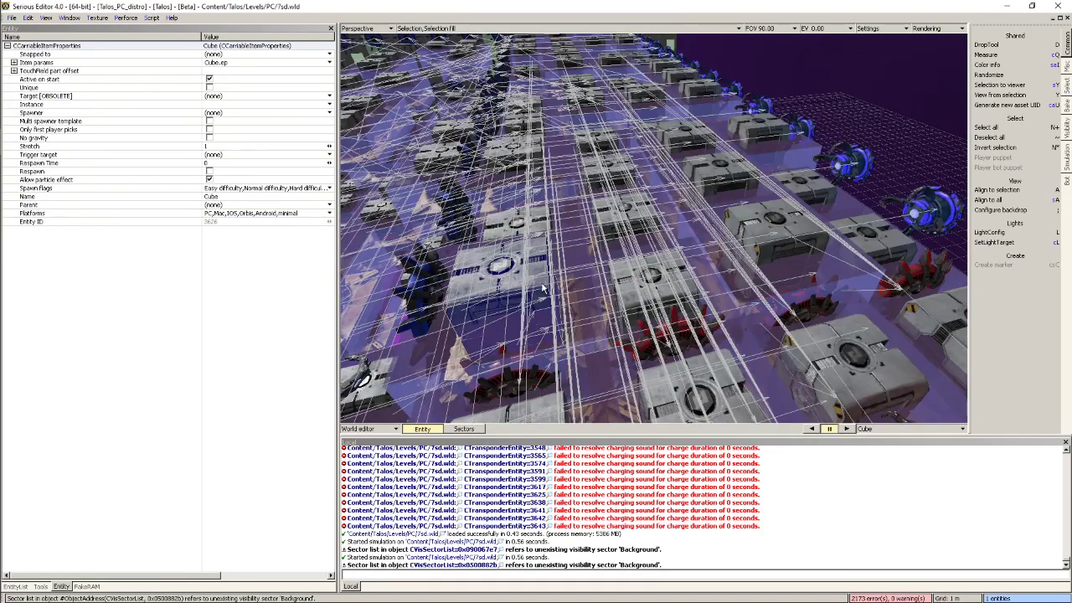
shift+click(775, 230)
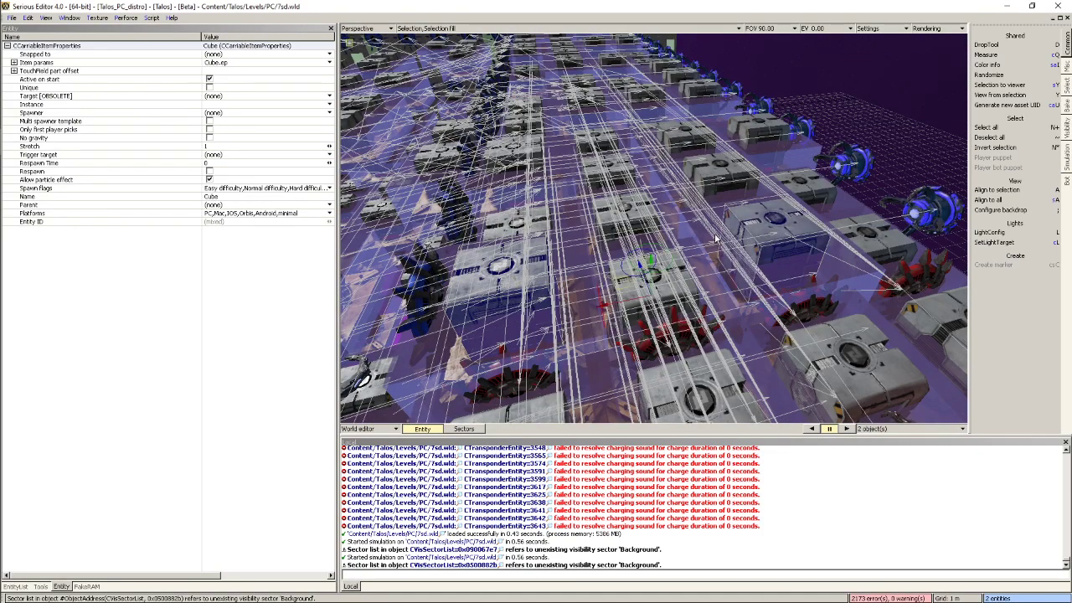
drag(653, 266, 658, 203)
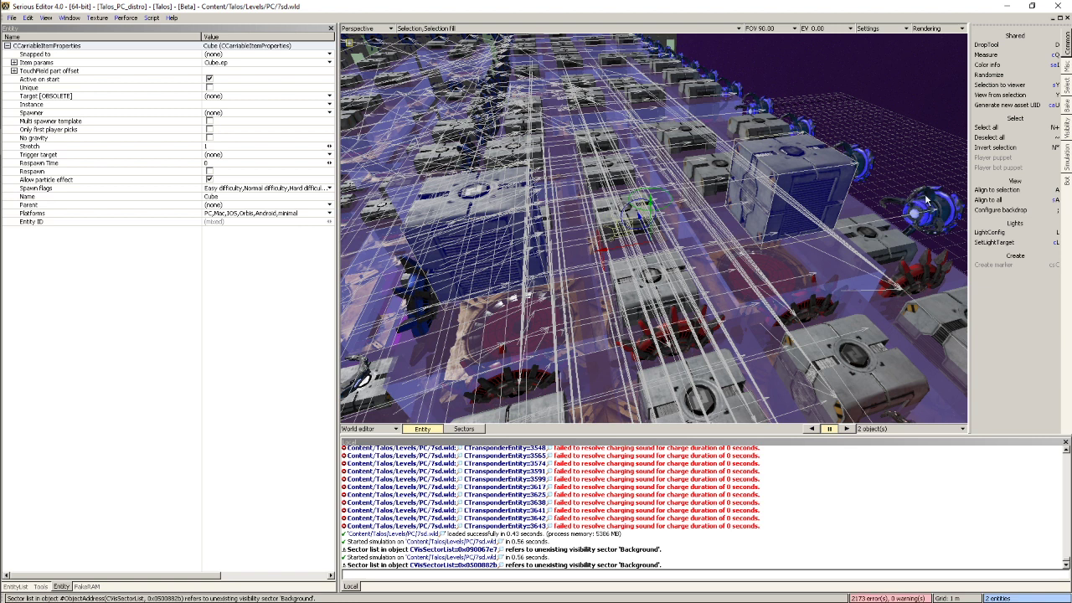
Run the 7sd level in simulation and lift individual front input cubes off their fans, putting each one back
right_drag(442, 320, 459, 315)
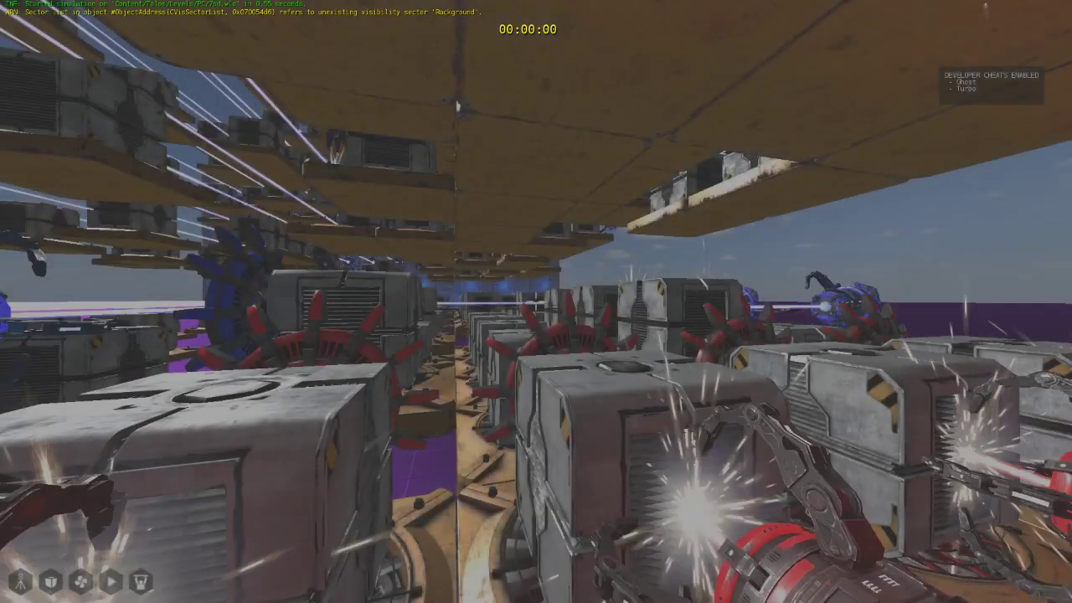
key(w)
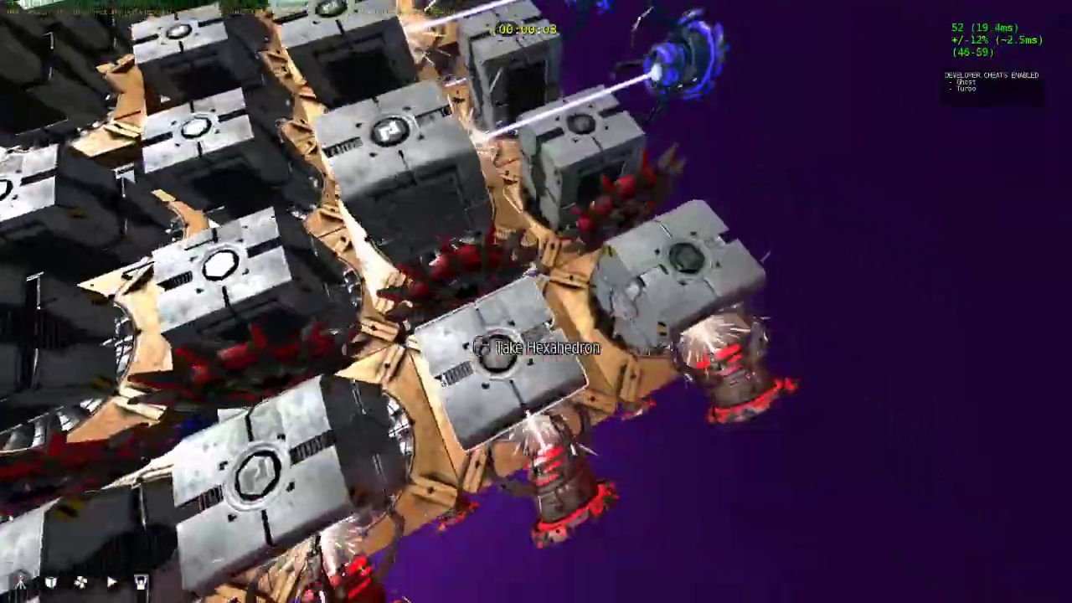
click(536, 302)
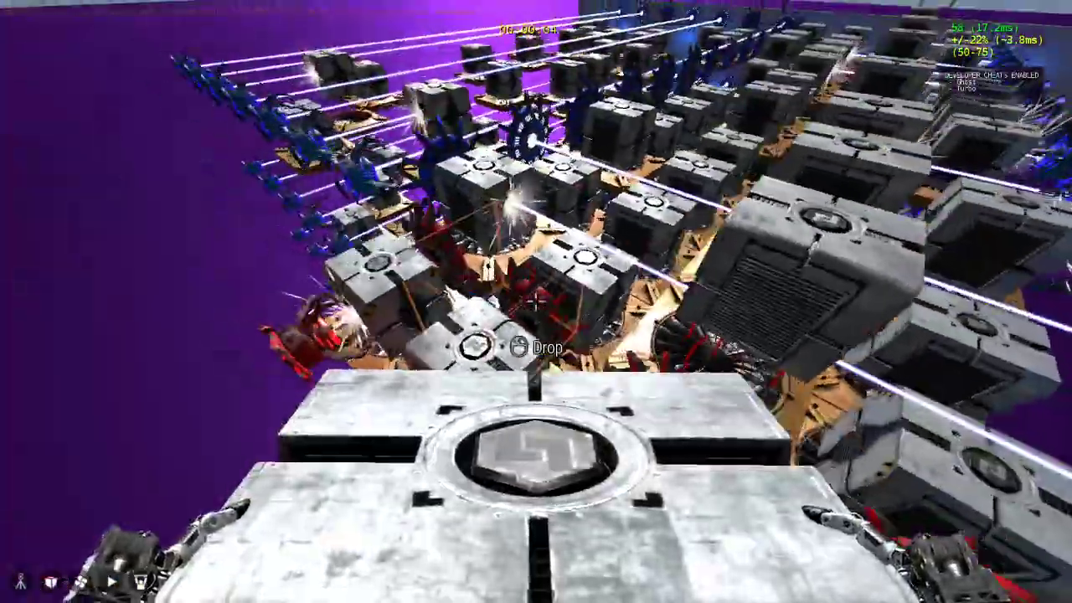
key(s)
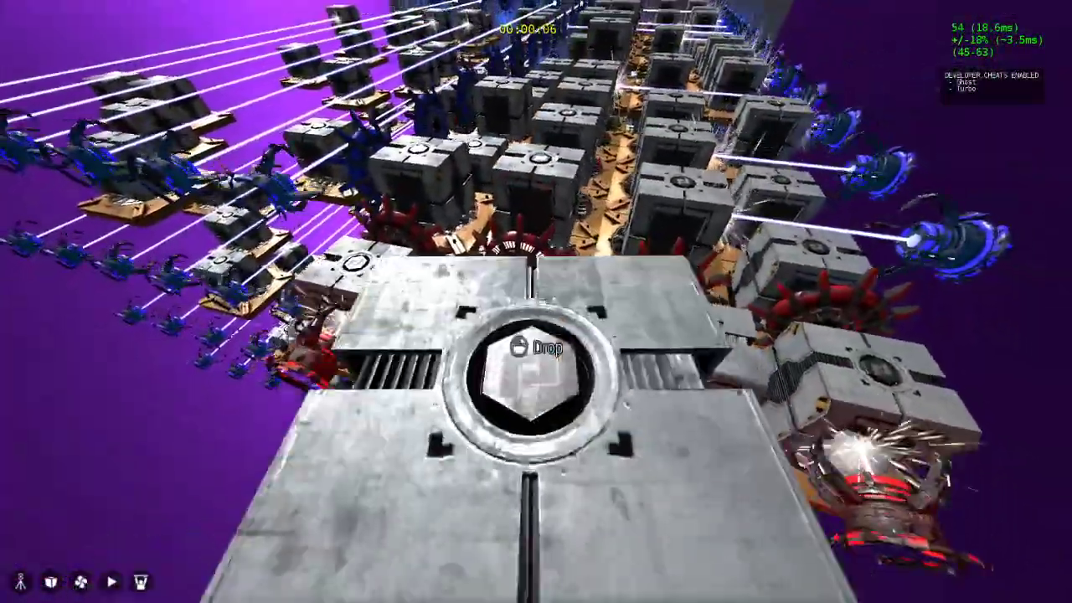
key(e)
key(e)
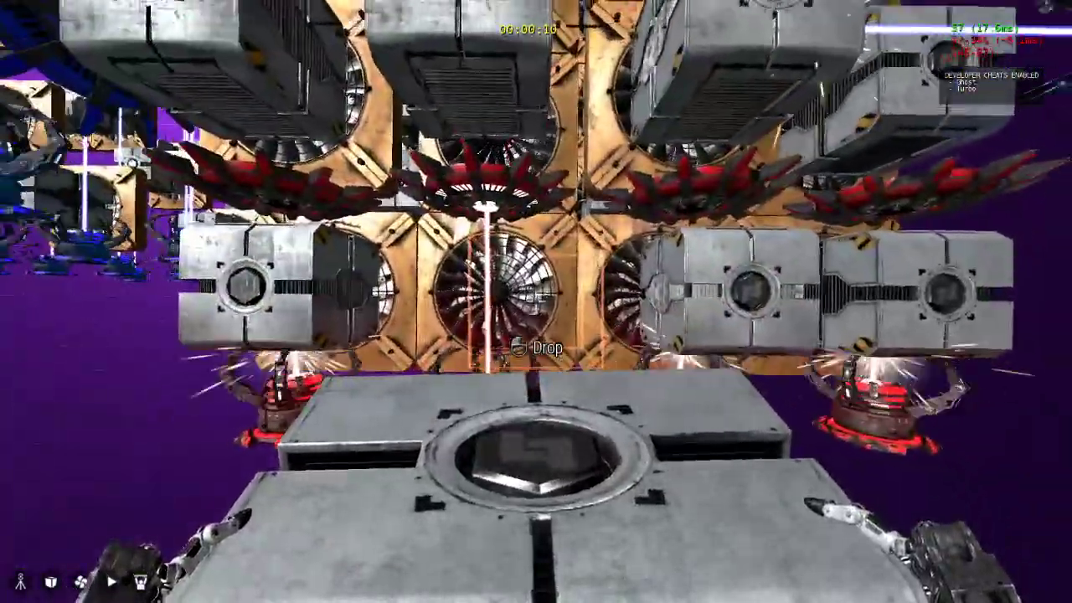
key(e)
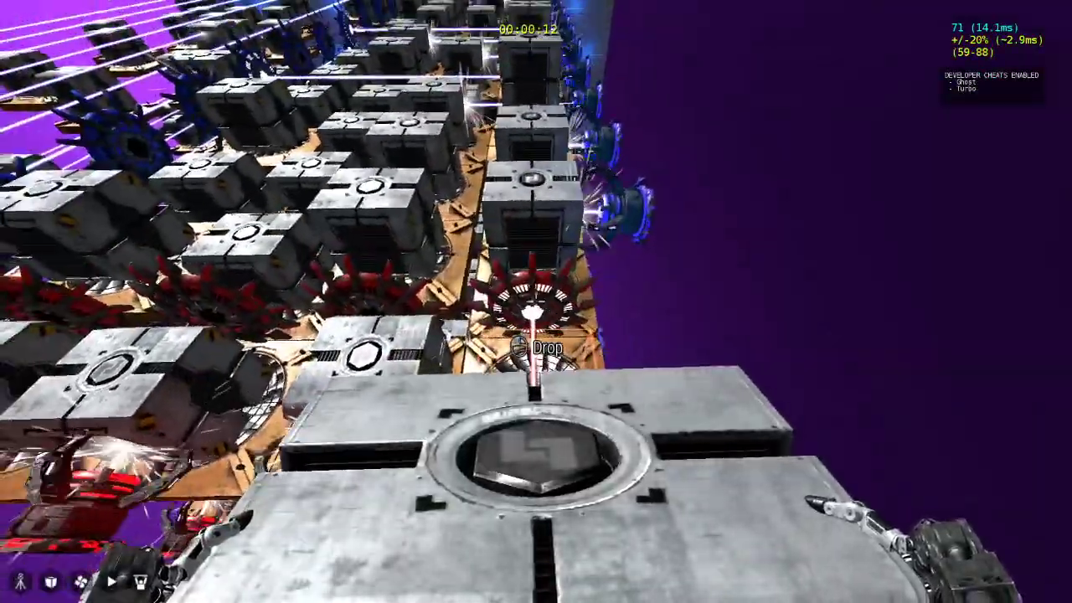
key(e)
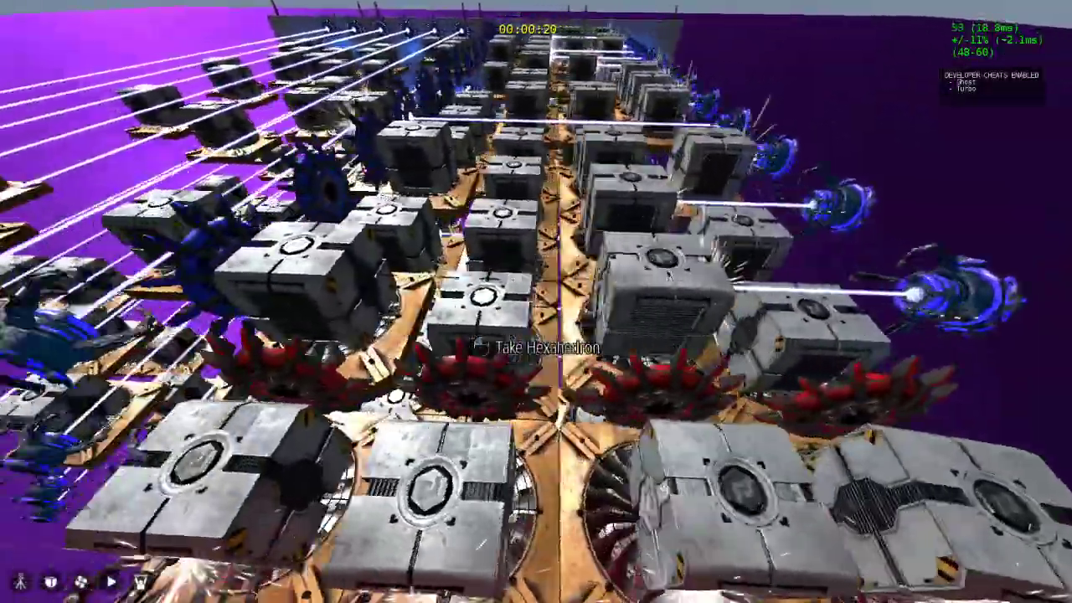
Take the first three front input cubes off their fans and put the second one back
key(e)
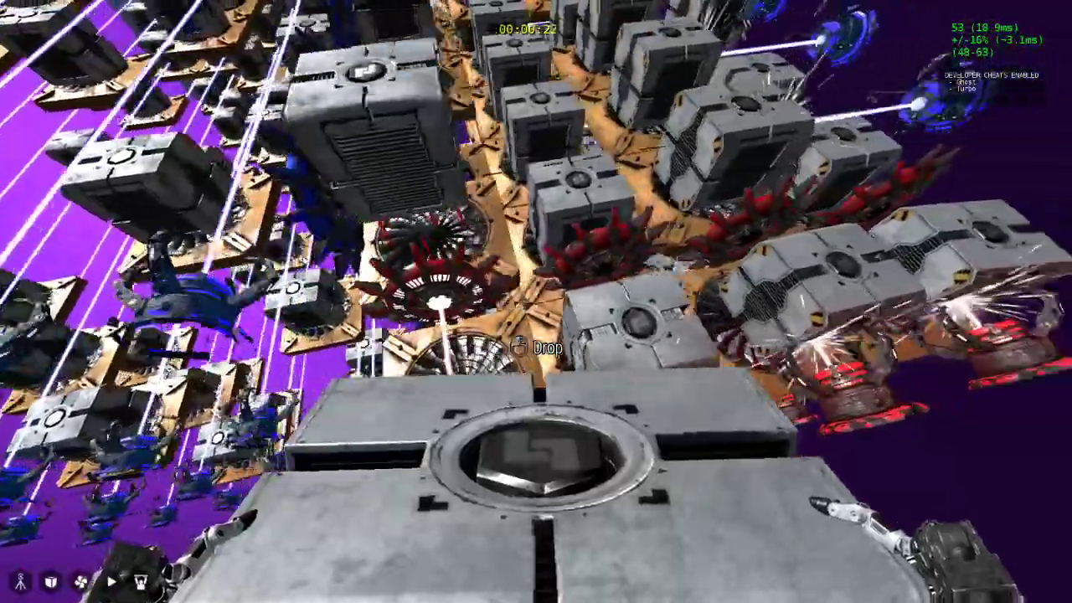
click(536, 302)
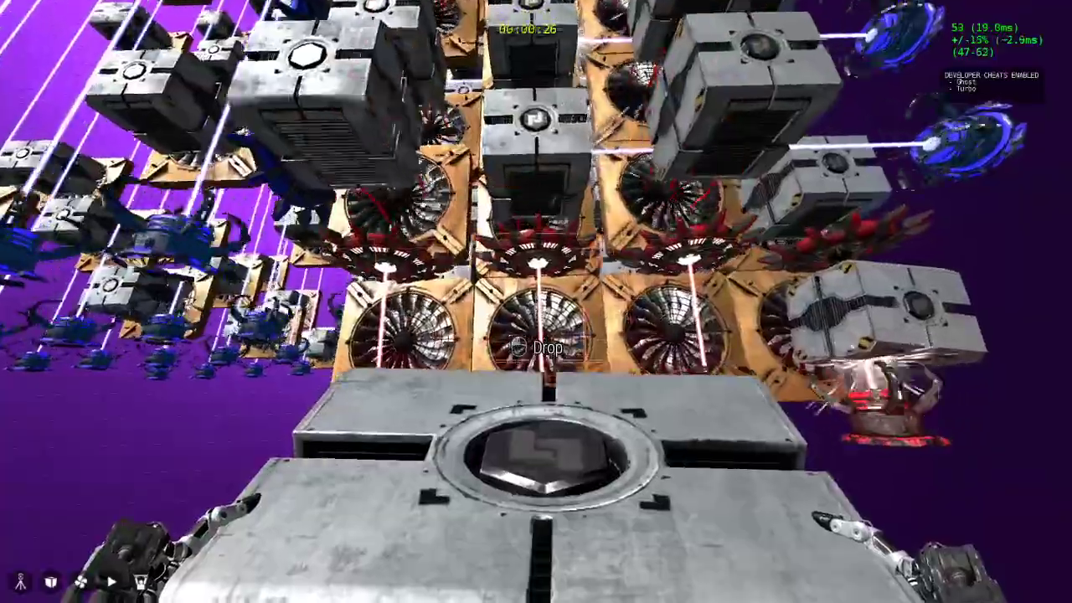
click(536, 302)
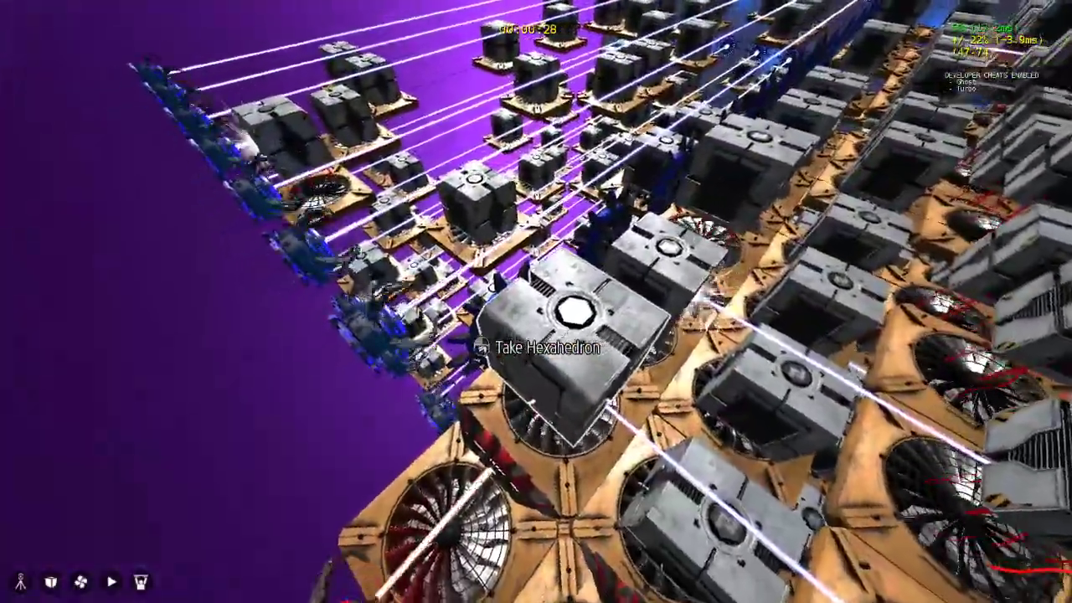
Look over the switched beams along the cube array and compare them with the espresso terms in the Command Prompt
key(w)
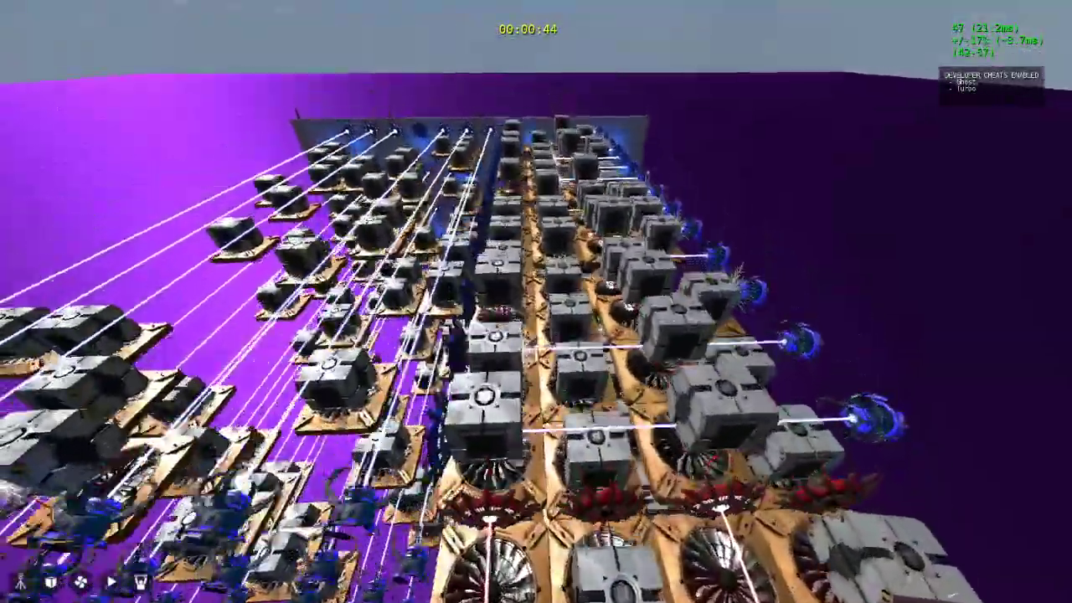
key(alt+Tab)
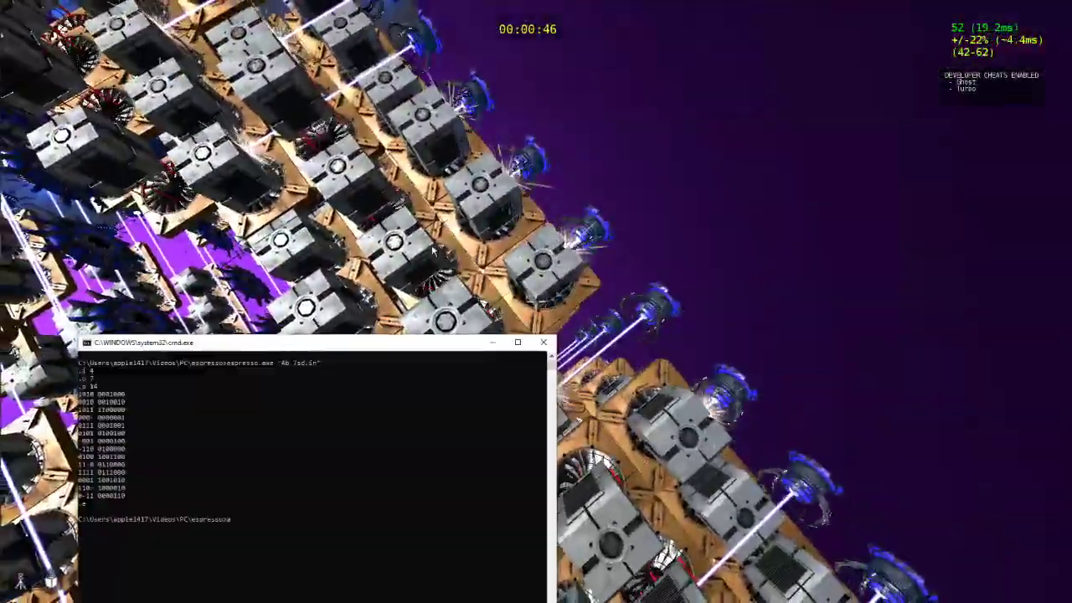
key(alt+Tab)
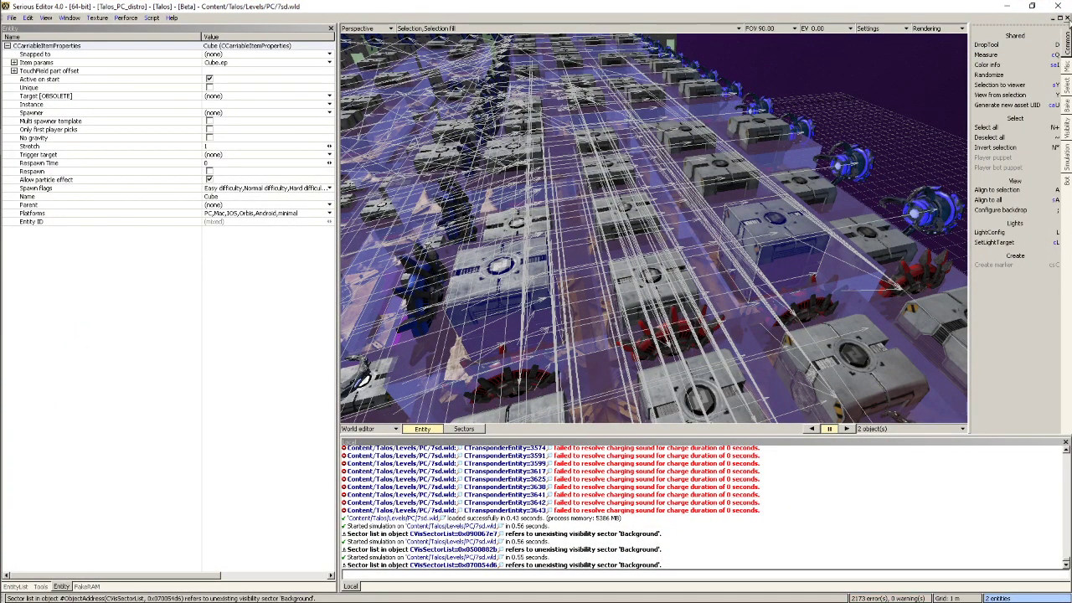
Close the 7sd.wld level in Serious Editor and bring the large cube array of Full.wld into view
click(1058, 6)
click(583, 371)
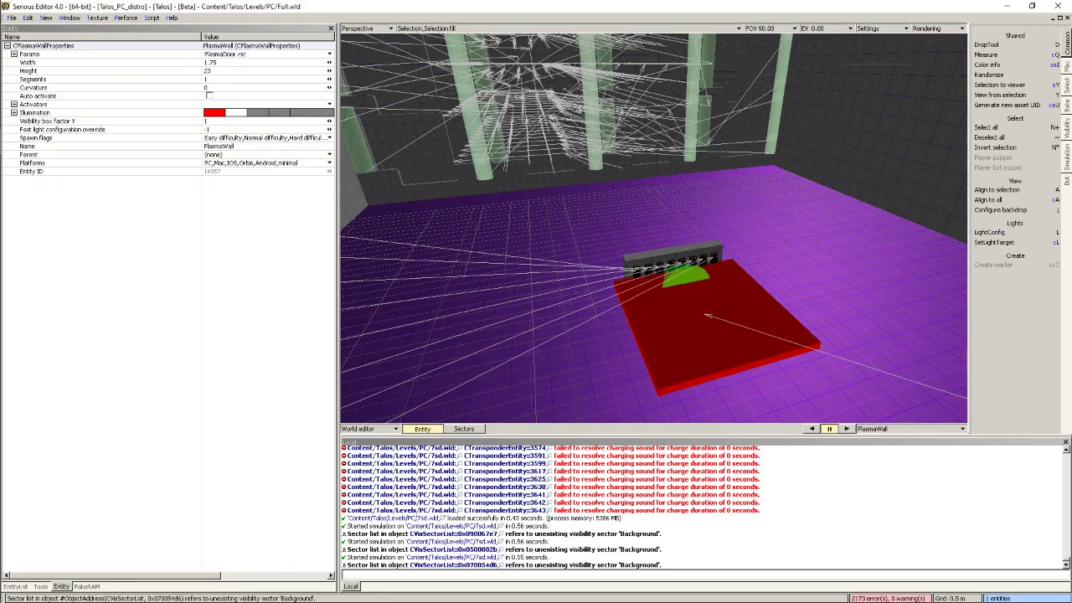
middle_drag(653, 231, 685, 258)
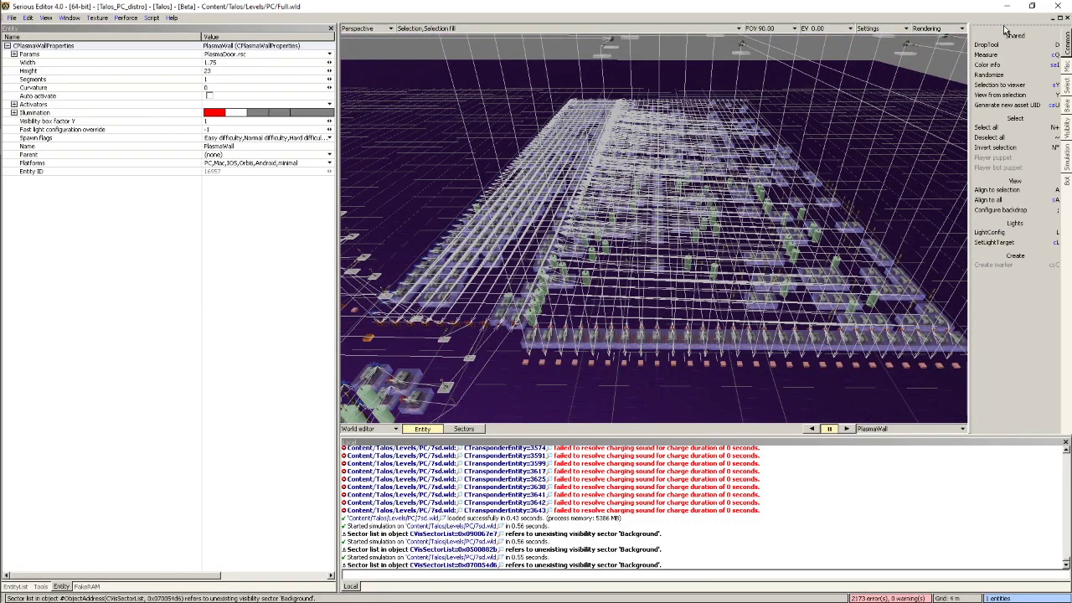
Open the Logic.wld level from the Content/Talos/Levels/PC folder
click(11, 16)
mouse_move(23, 38)
click(126, 50)
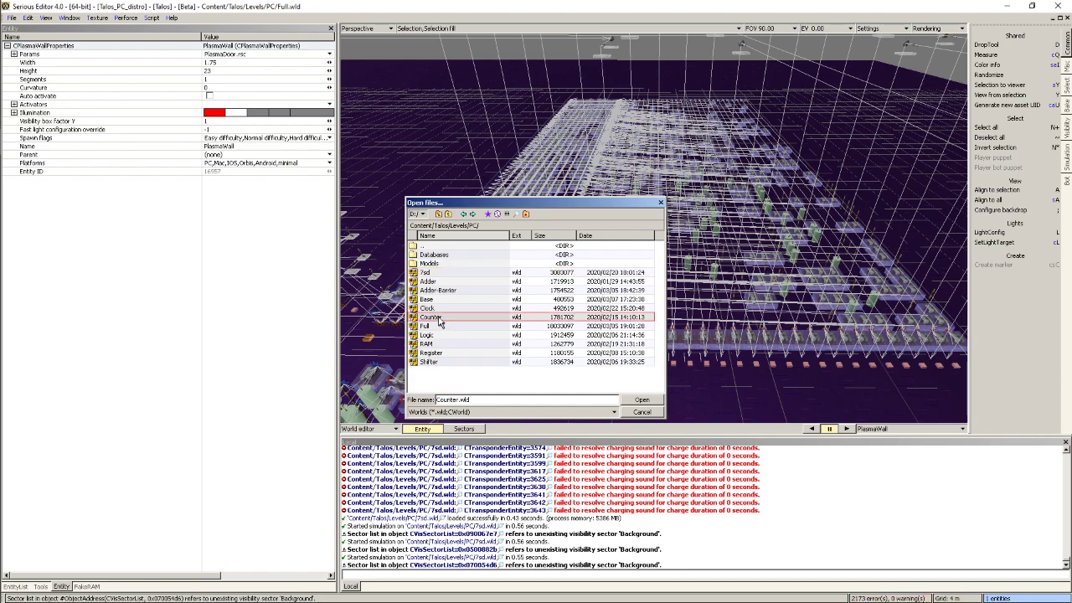
double_click(426, 335)
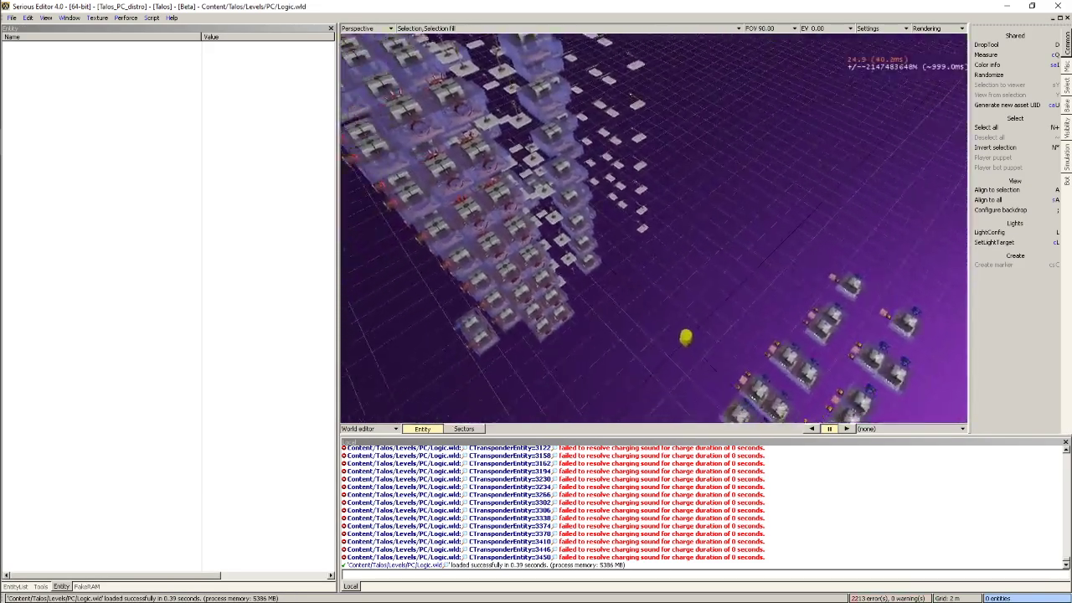
Run the Logic level in simulation and examine its stacked layers of cubes and connectors from the front, side and above
mouse_move(756, 220)
middle_down()
mouse_move(805, 205)
mouse_move(754, 193)
mouse_move(729, 220)
mouse_move(755, 219)
middle_up()
key(ctrl+t)
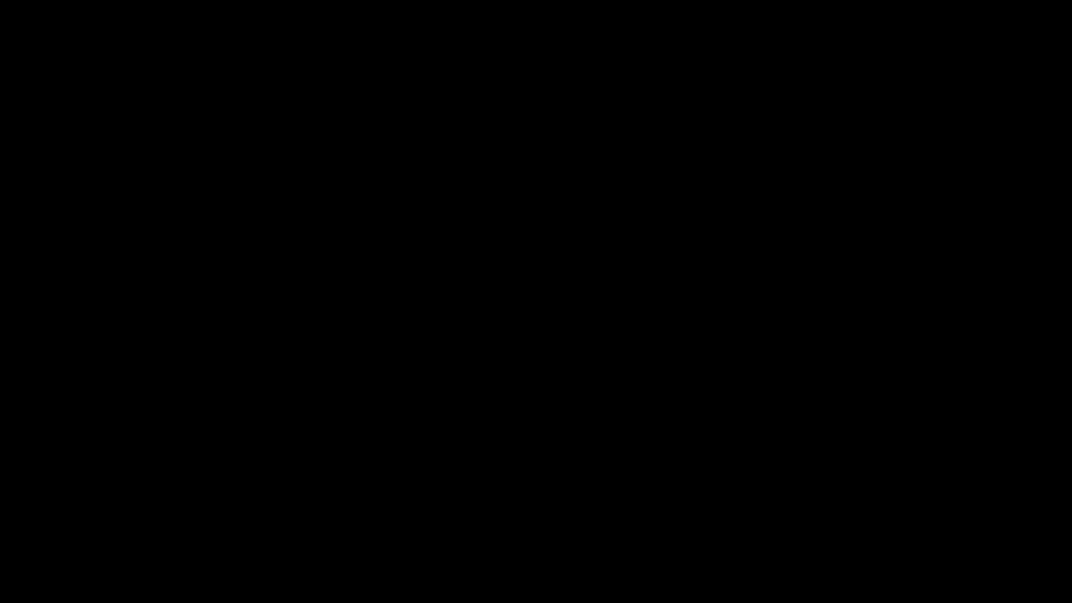
key(w)
key(space)
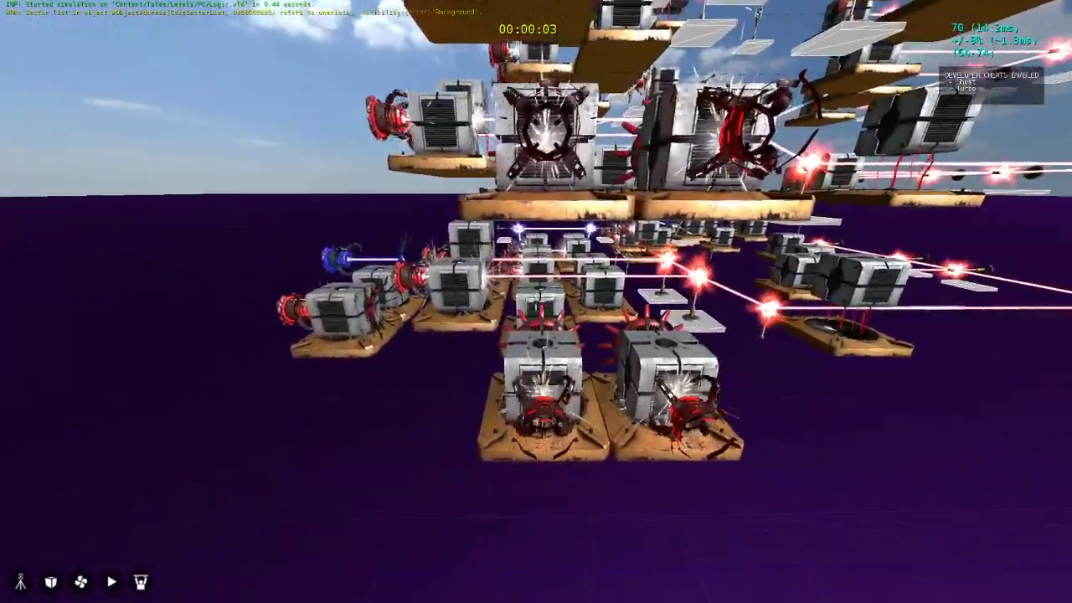
key(a)
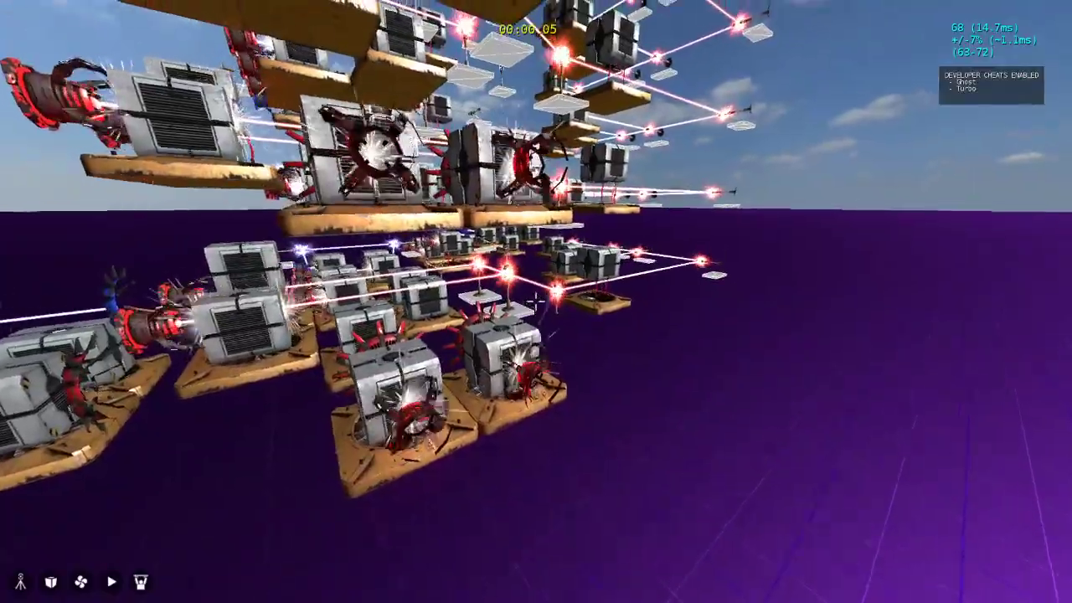
key(w)
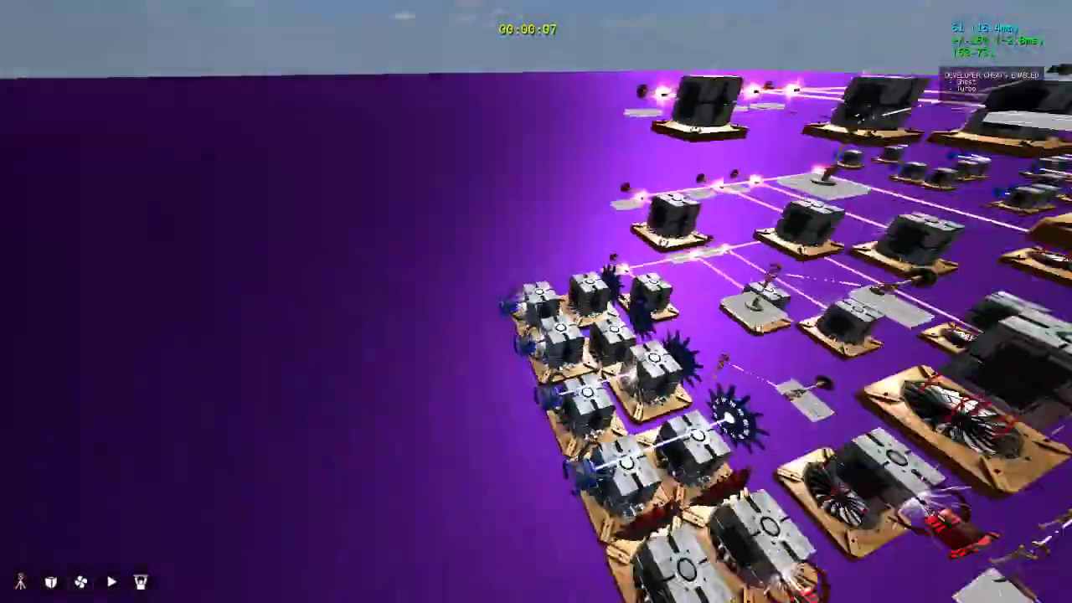
key(w)
key(w)
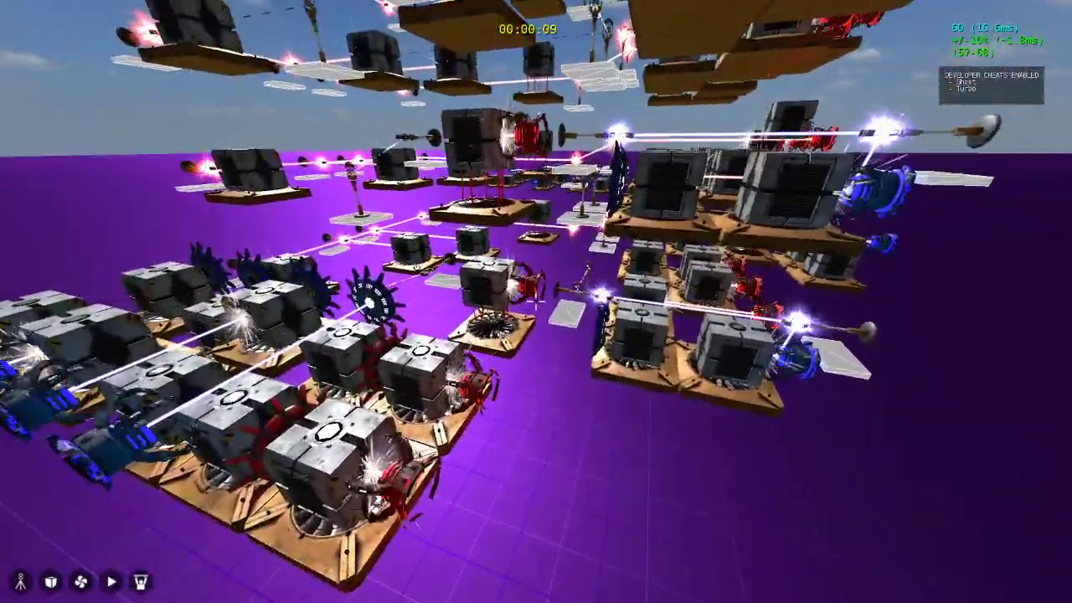
key(s)
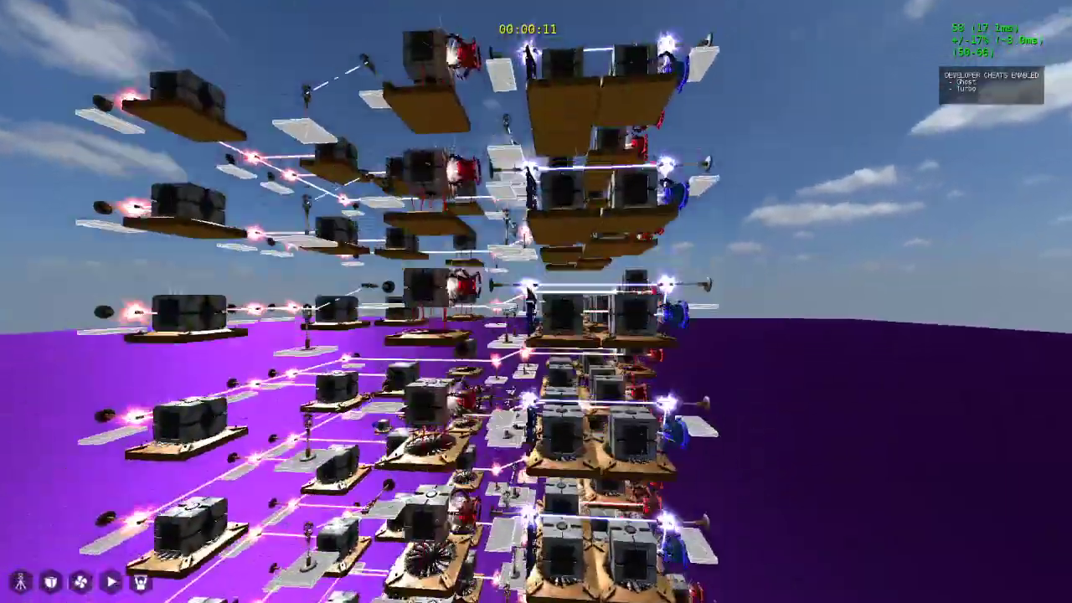
key(space)
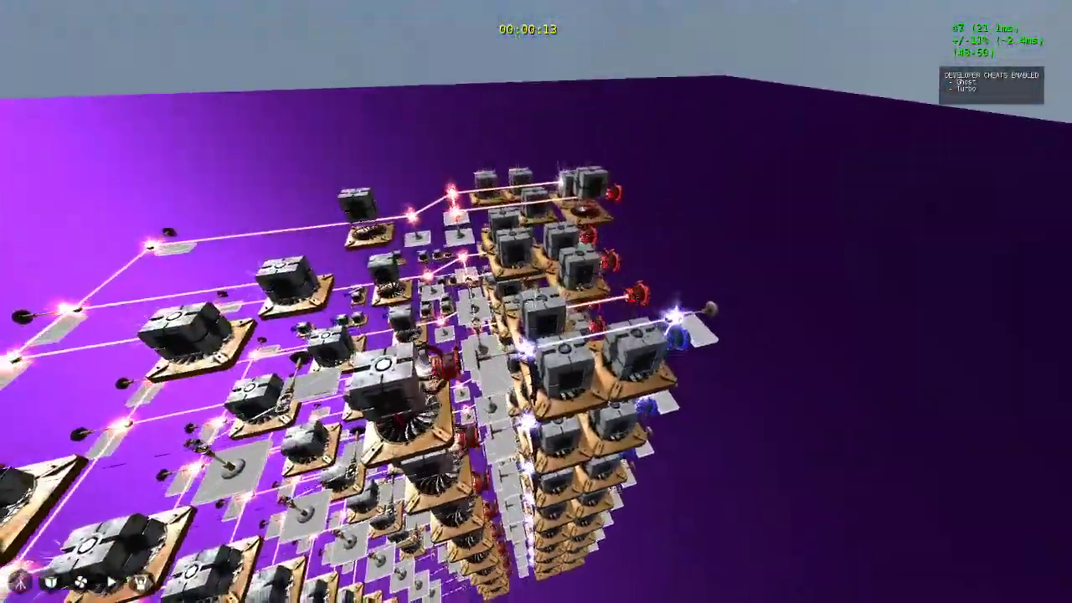
Fly down to the two front cubes held by red emitters on the lowest layer and turn off the Turbo cheat
key(w)
key(g)
key(w)
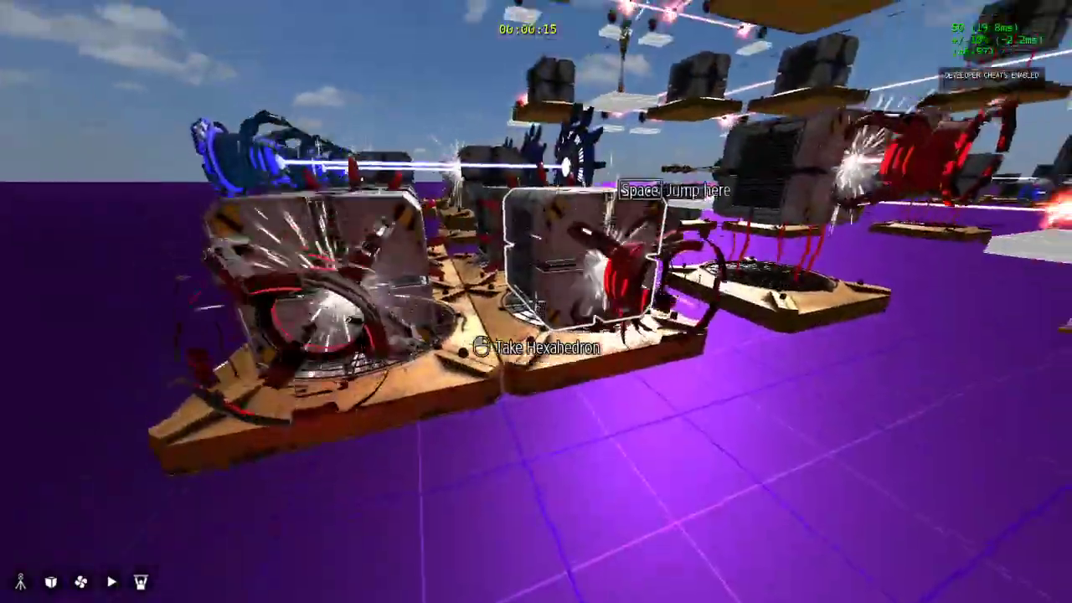
key(g)
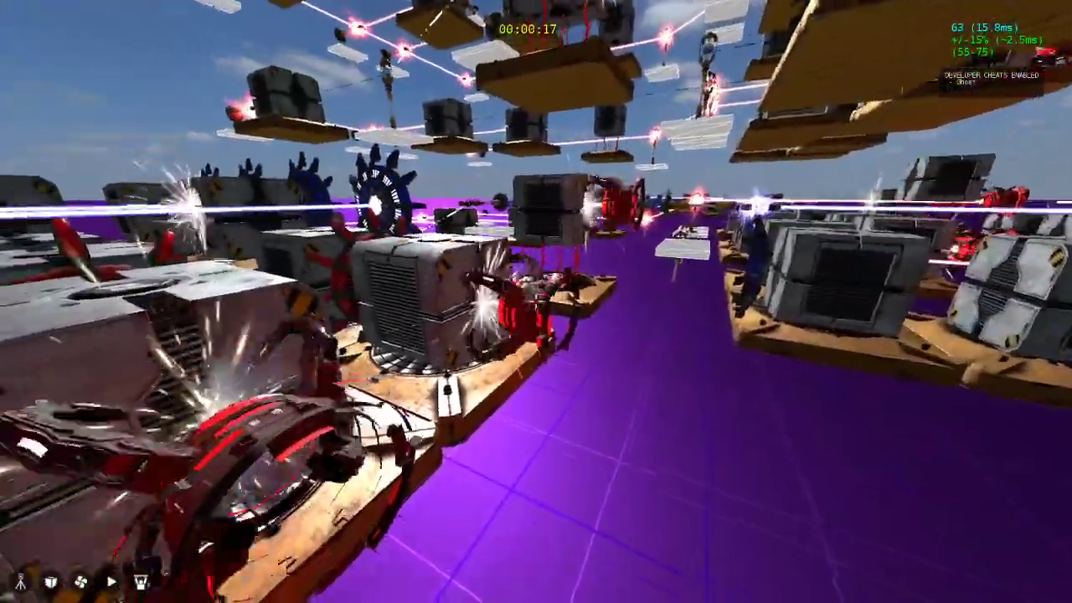
Examine the lowest layer's block of cubes around the two red-emitter inputs and the blue beams from several angles
key(space)
key(d)
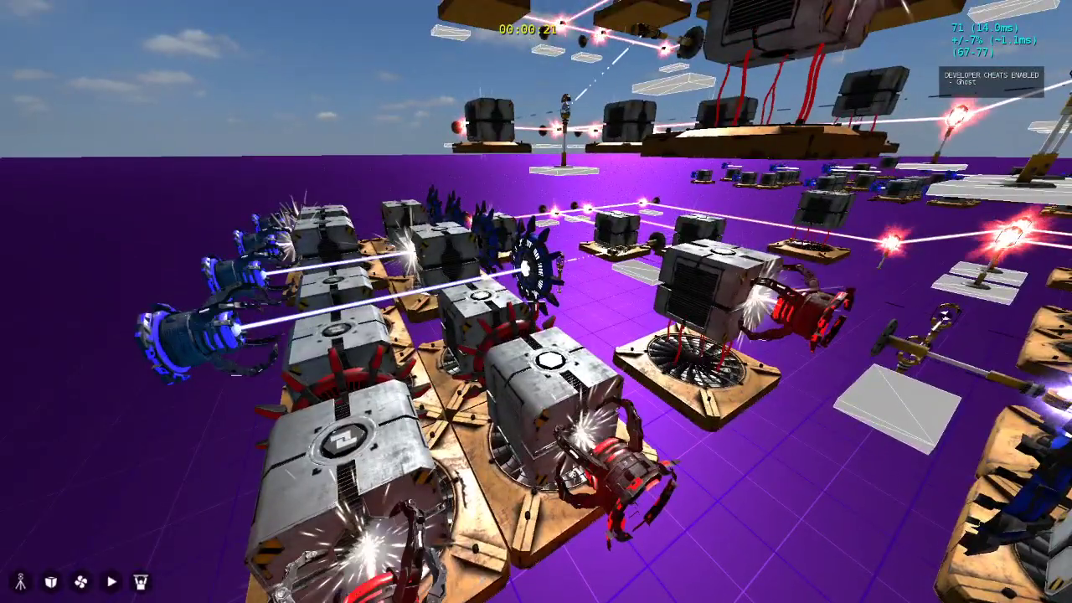
key(w)
key(w)
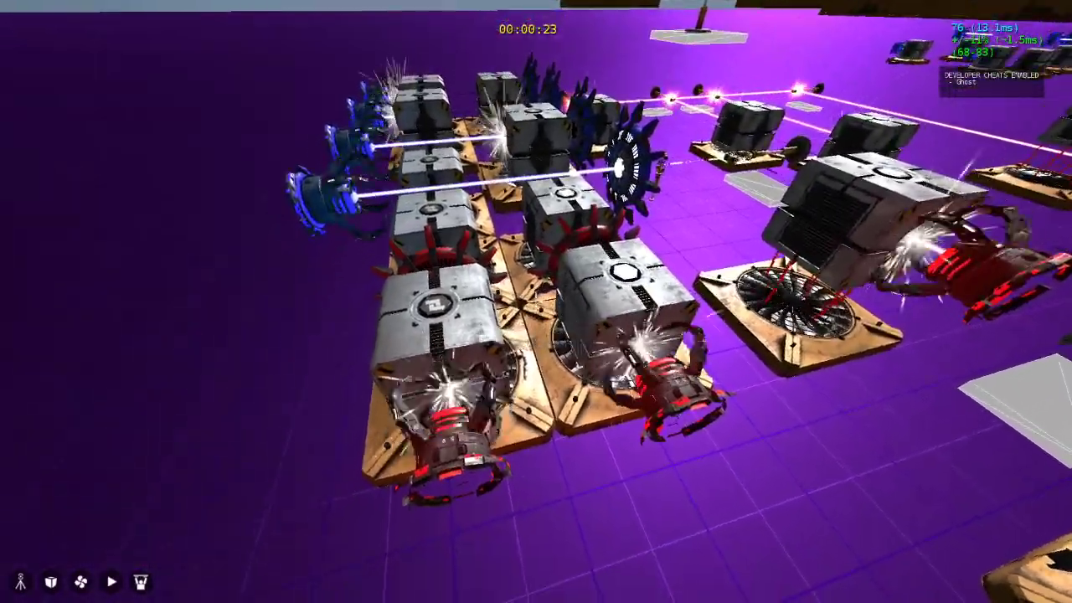
key(d)
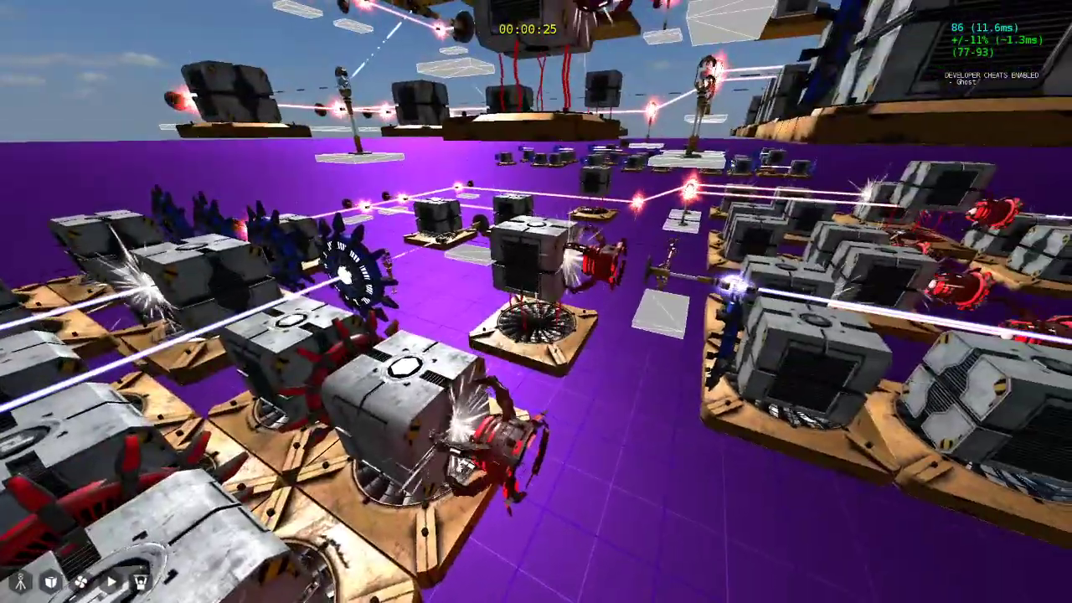
key(a)
key(space)
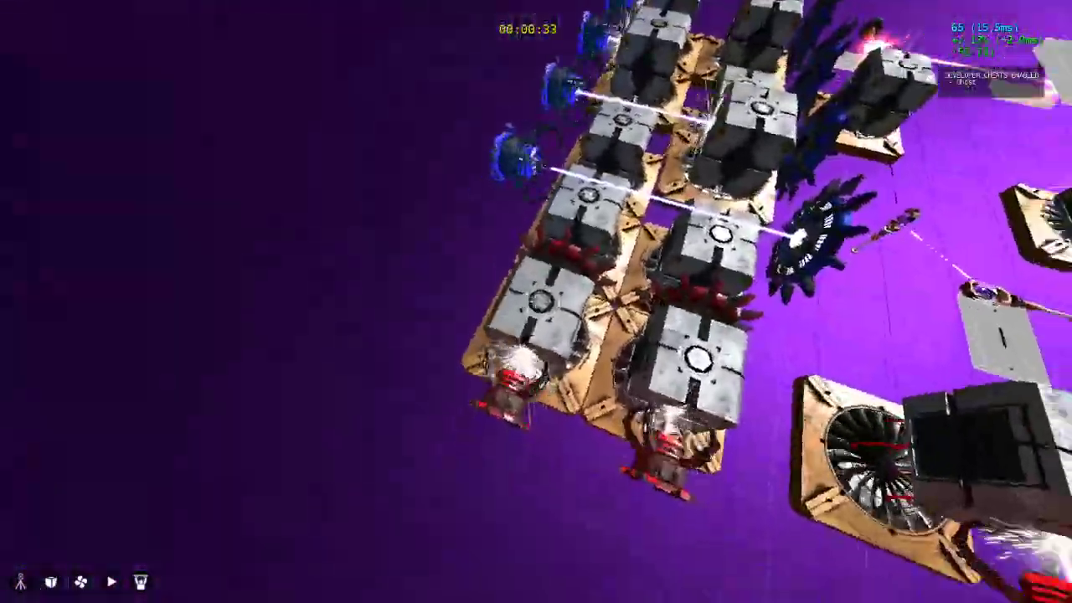
Turn the Turbo cheat back on and fly around the lowest layer to its pair of front input cubes
key(w)
key(h)
key(w)
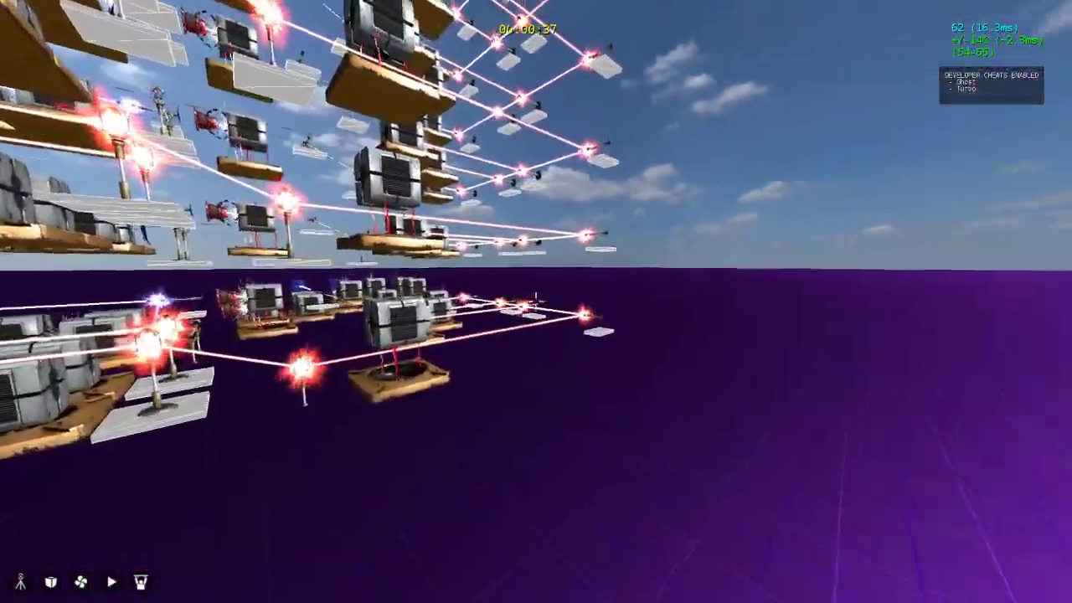
key(d)
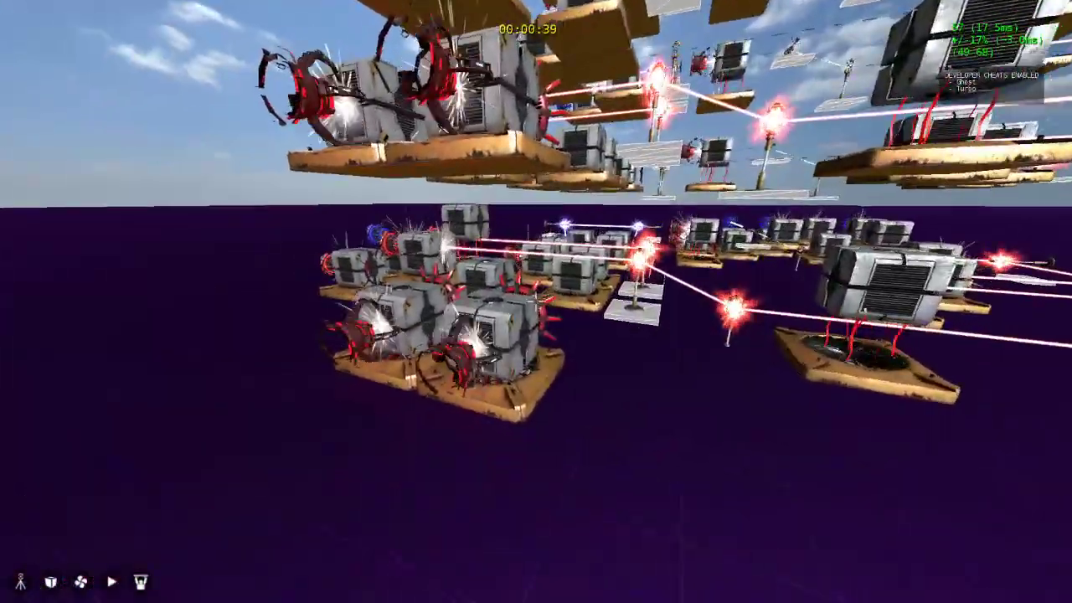
Pick up and drop the front input cubes at the red emitters to test how the Logic level's beams switch
click(537, 301)
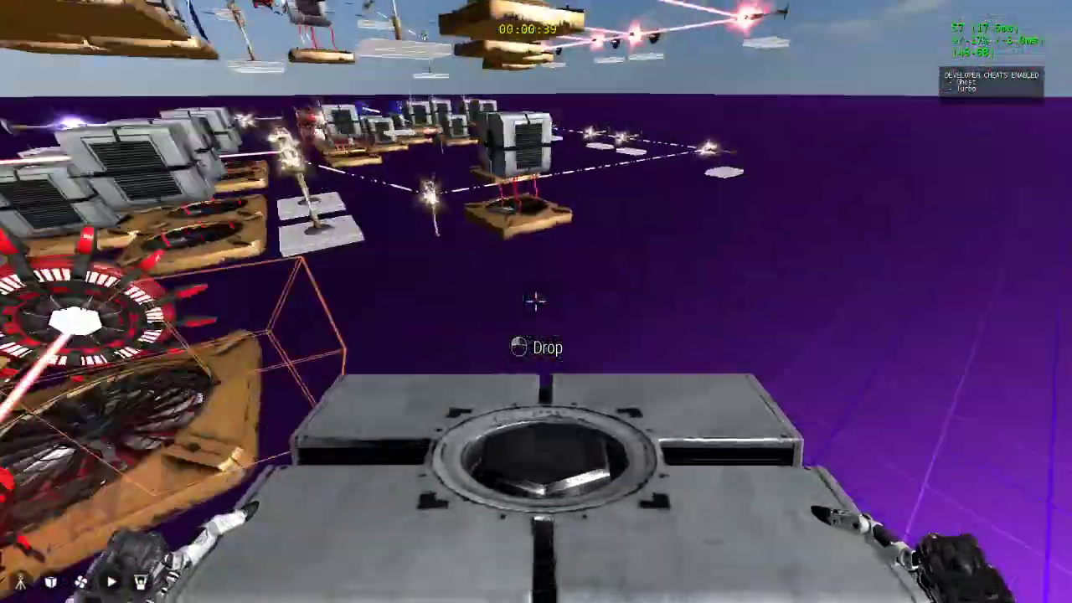
click(536, 302)
key(w)
click(536, 302)
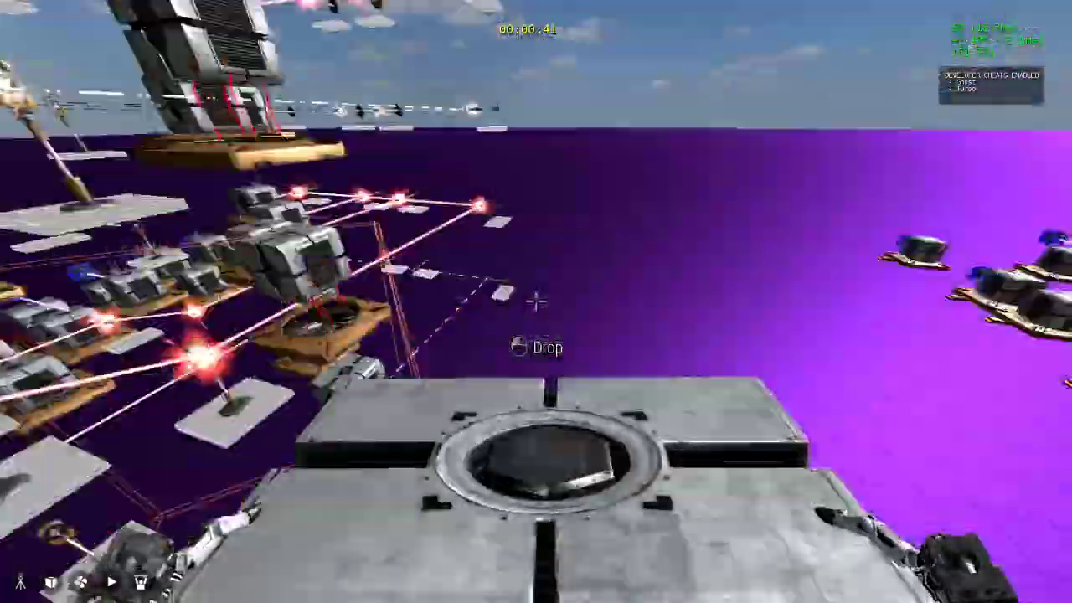
click(536, 302)
key(s)
key(d)
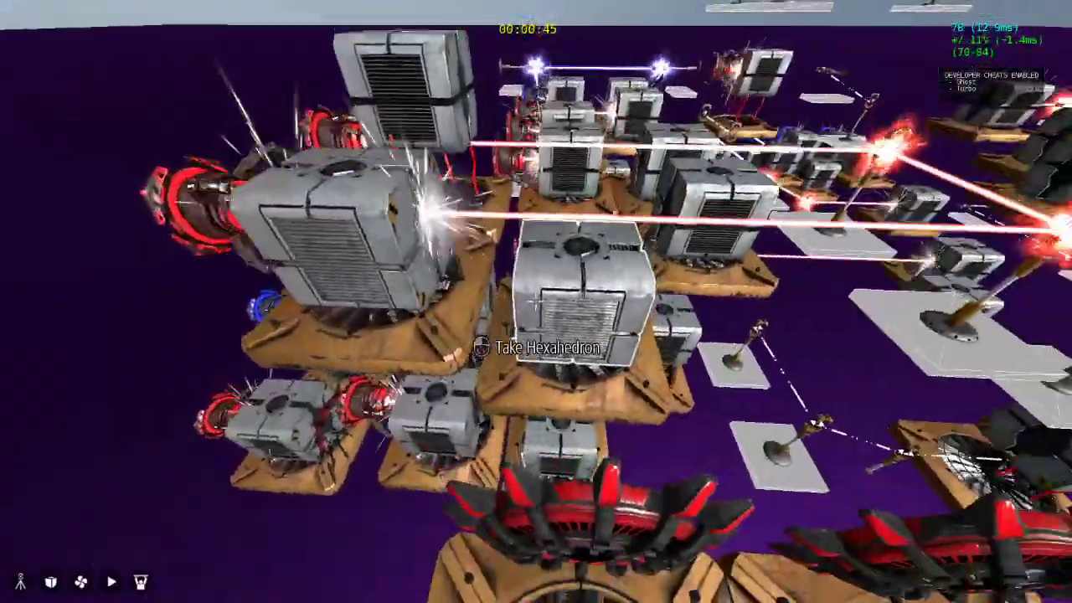
Examine the lowest layers' cube blocks, fans and beam connectors up close and from the front of the stack
key(w)
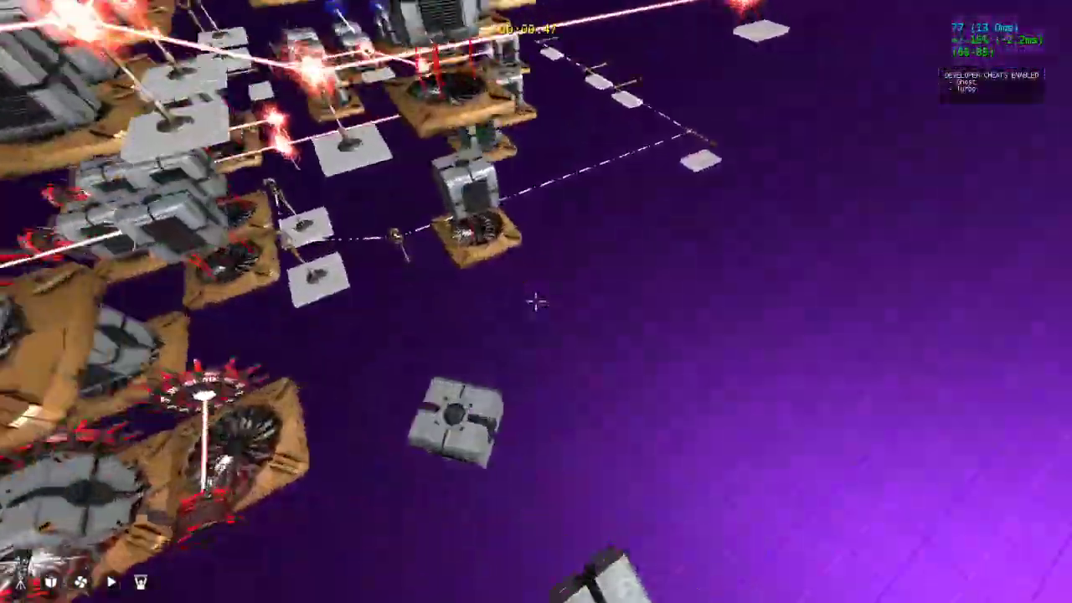
key(w)
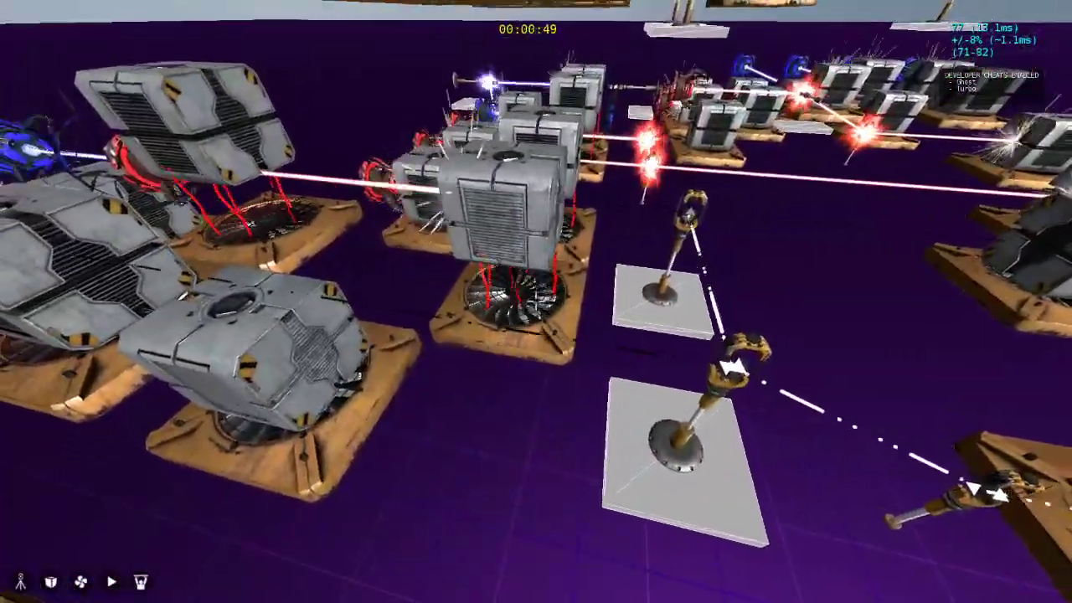
key(s)
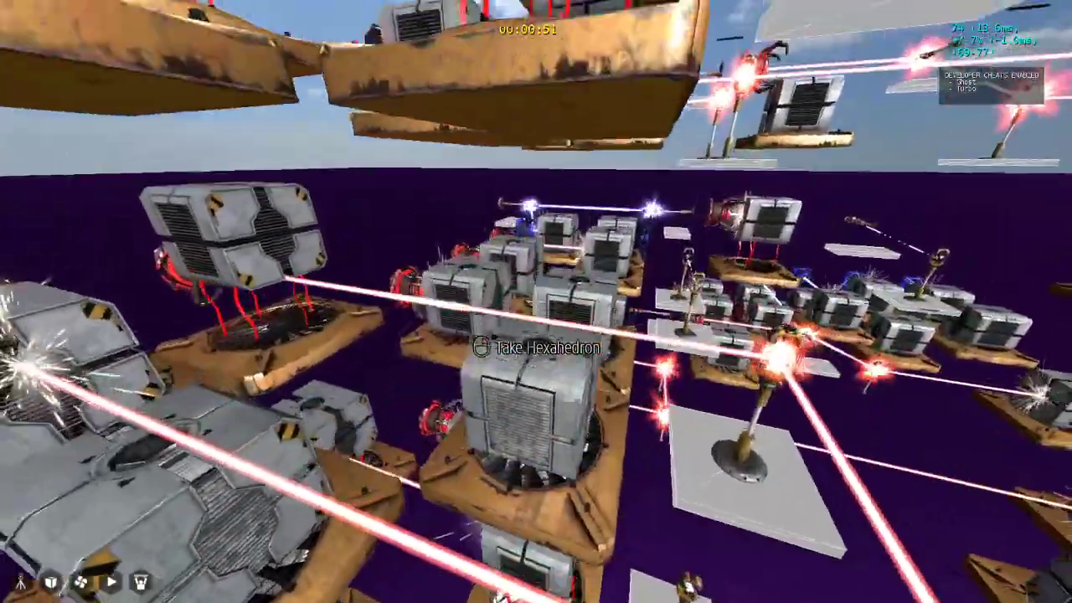
key(s)
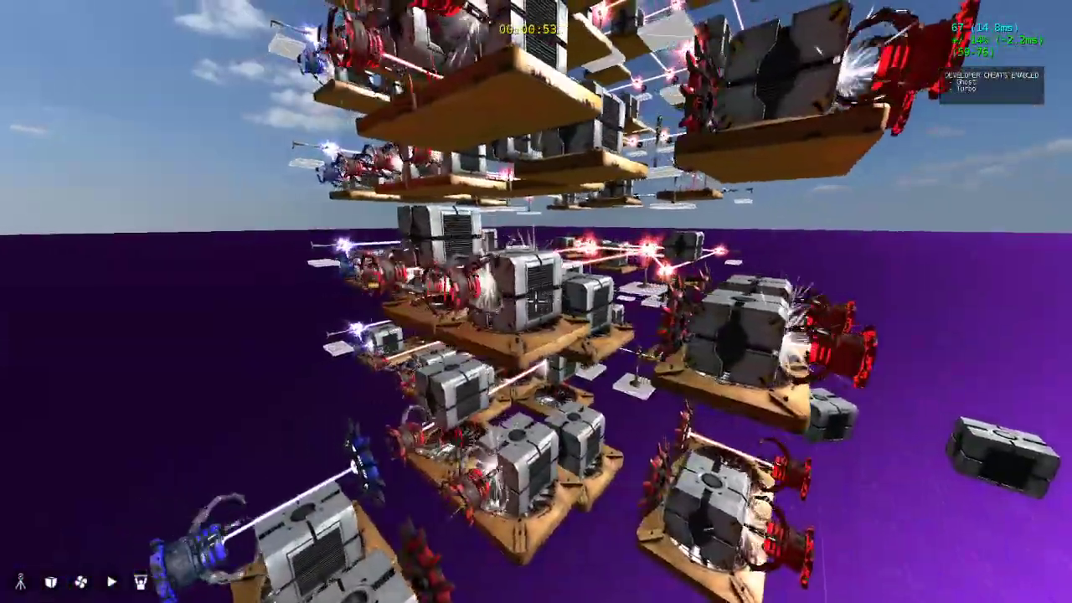
key(s)
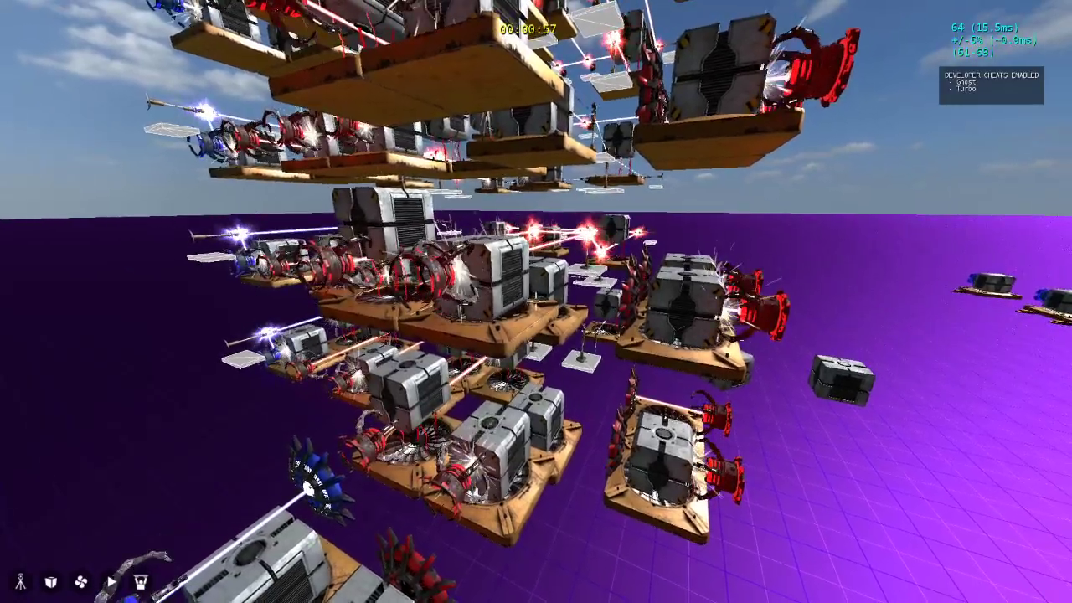
key(s)
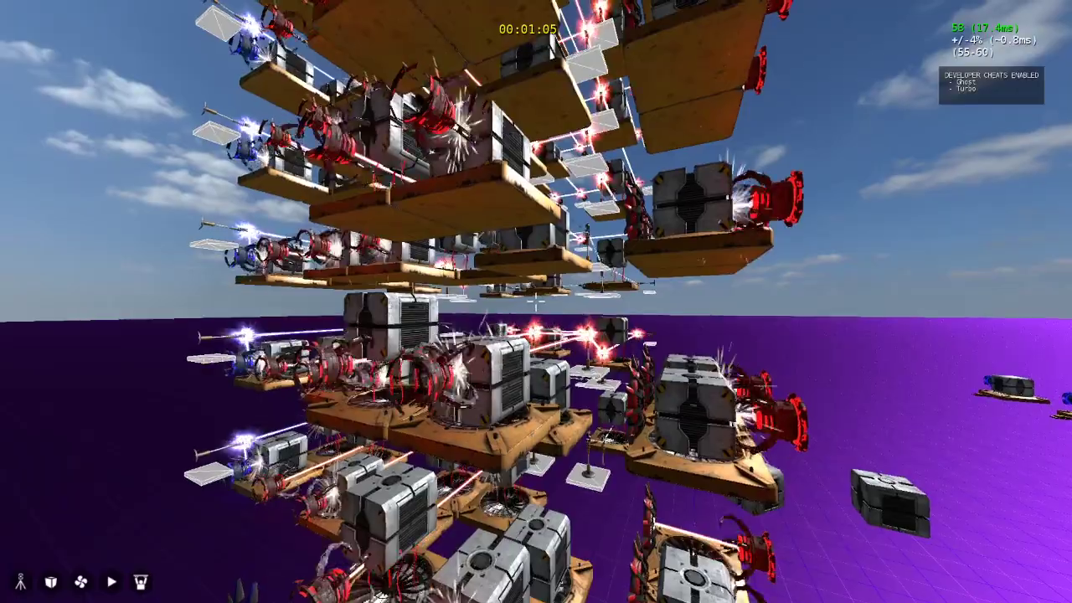
Lift the cube blocking the red emitter beside the blue emitter on the lowest layer, and put it back on its fan
key(w)
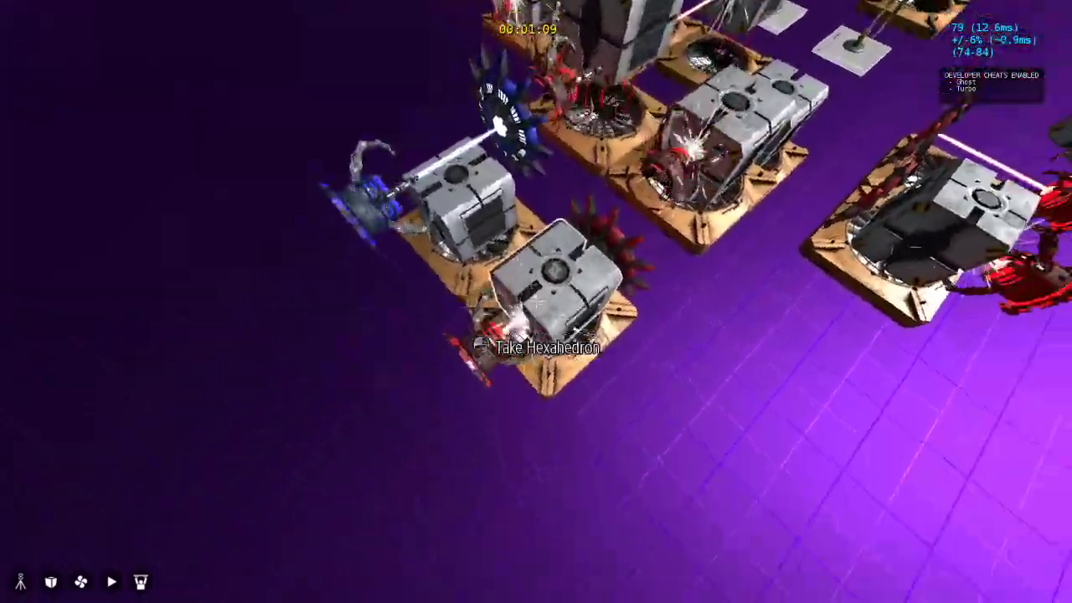
click(536, 302)
click(536, 302)
key(w)
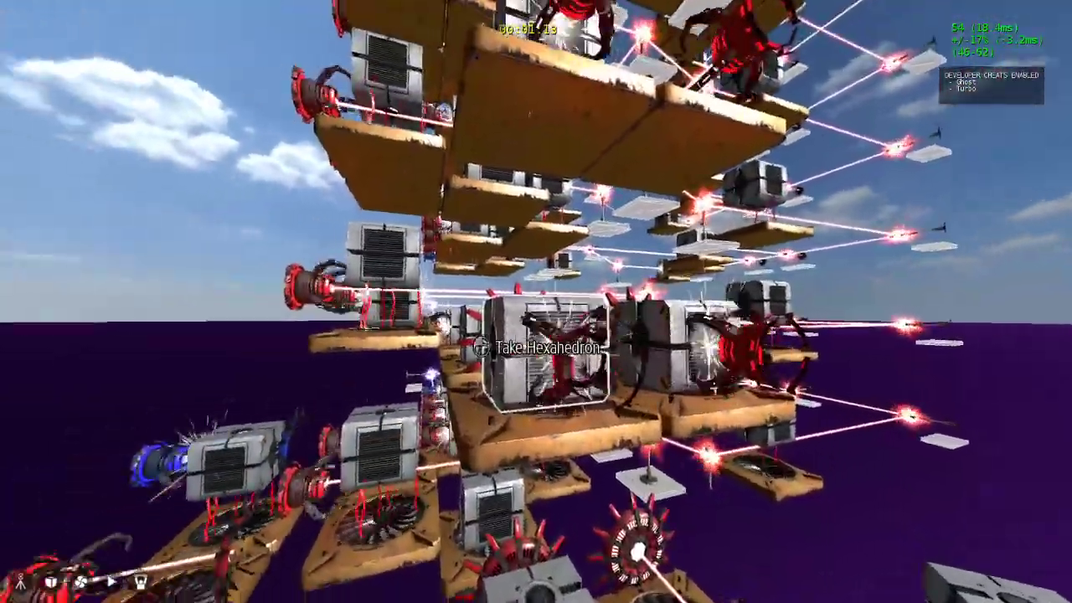
click(536, 302)
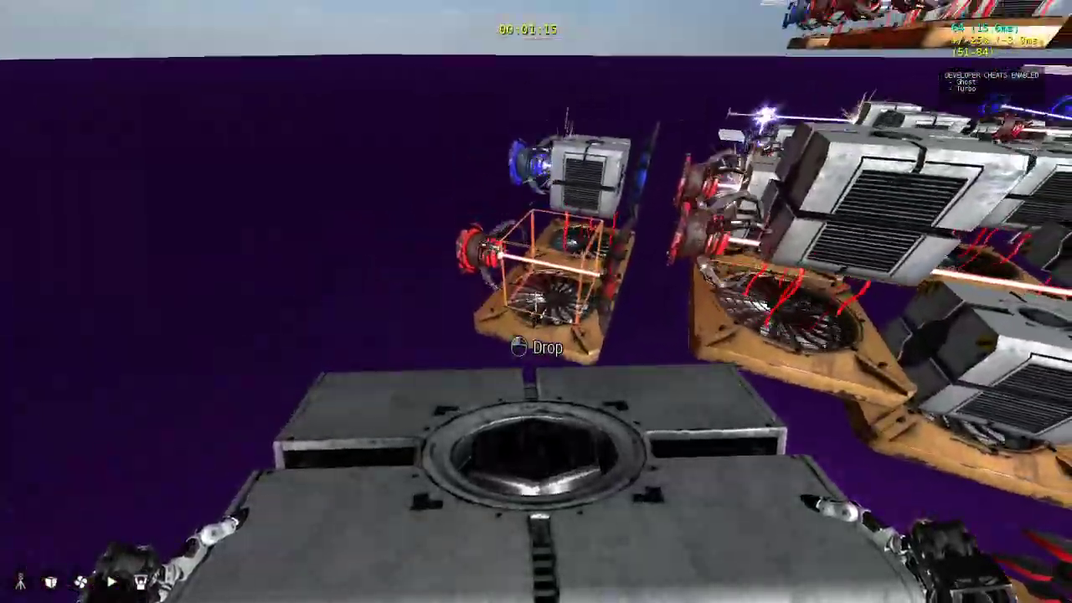
click(537, 302)
Examine the lowest layer's rows of blue-emitter cubes and the adjoining red-emitter block from the side, above and front
key(w)
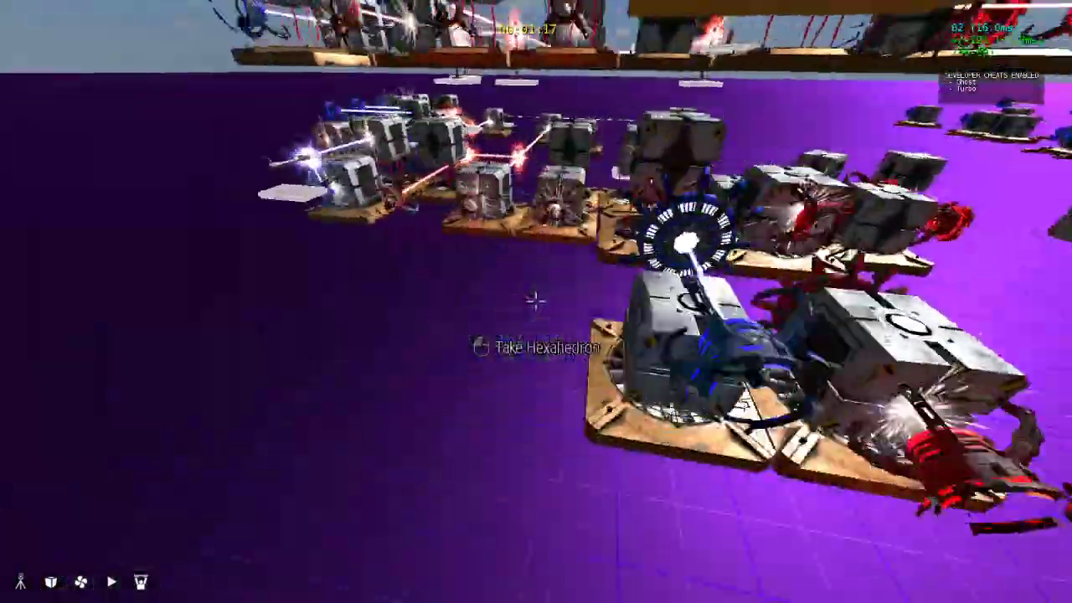
key(w)
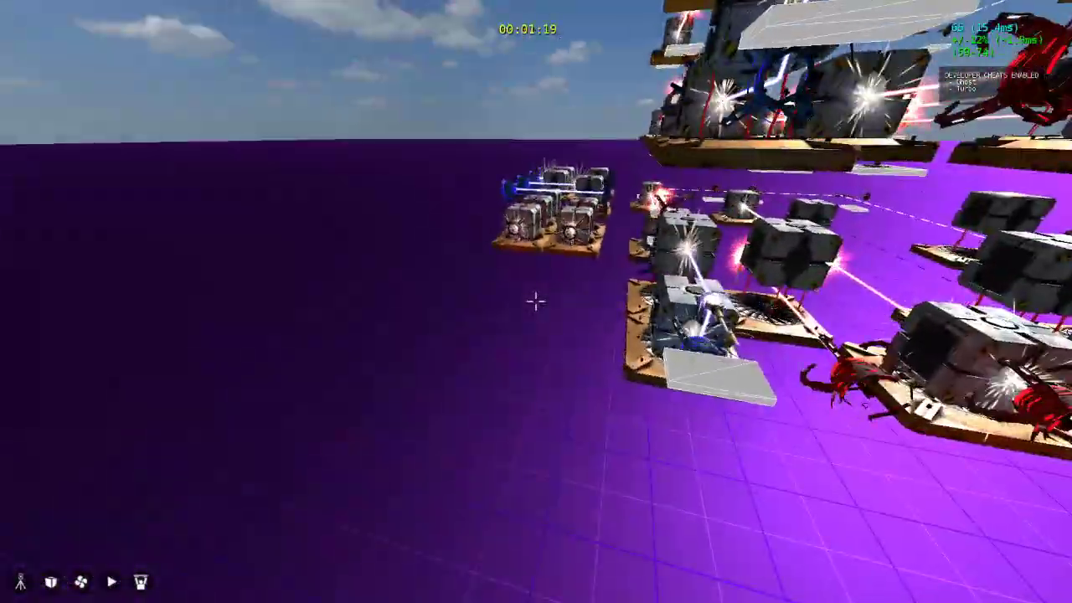
key(w)
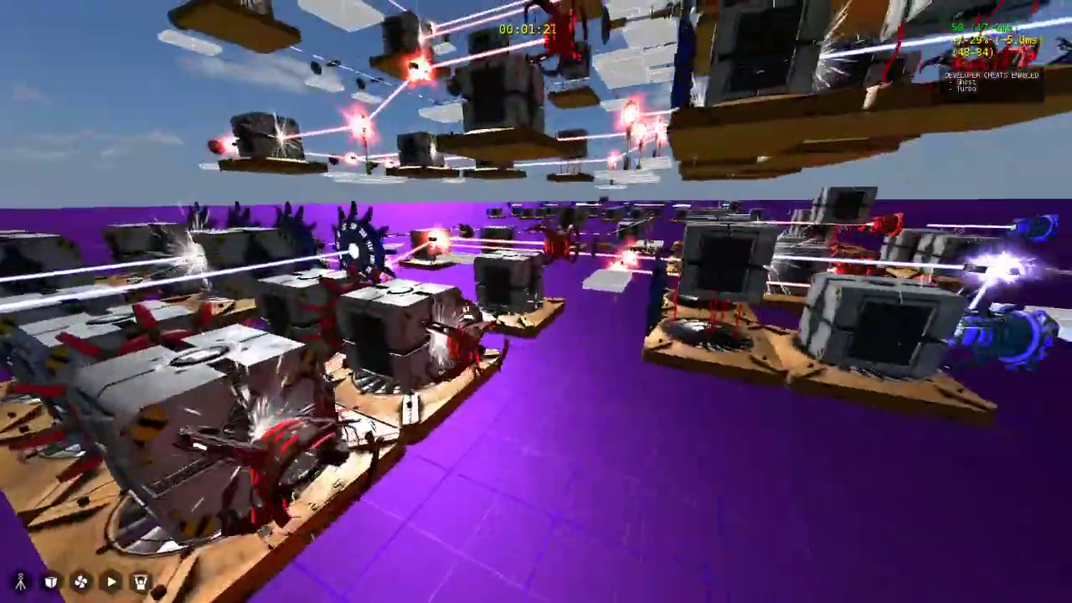
key(w)
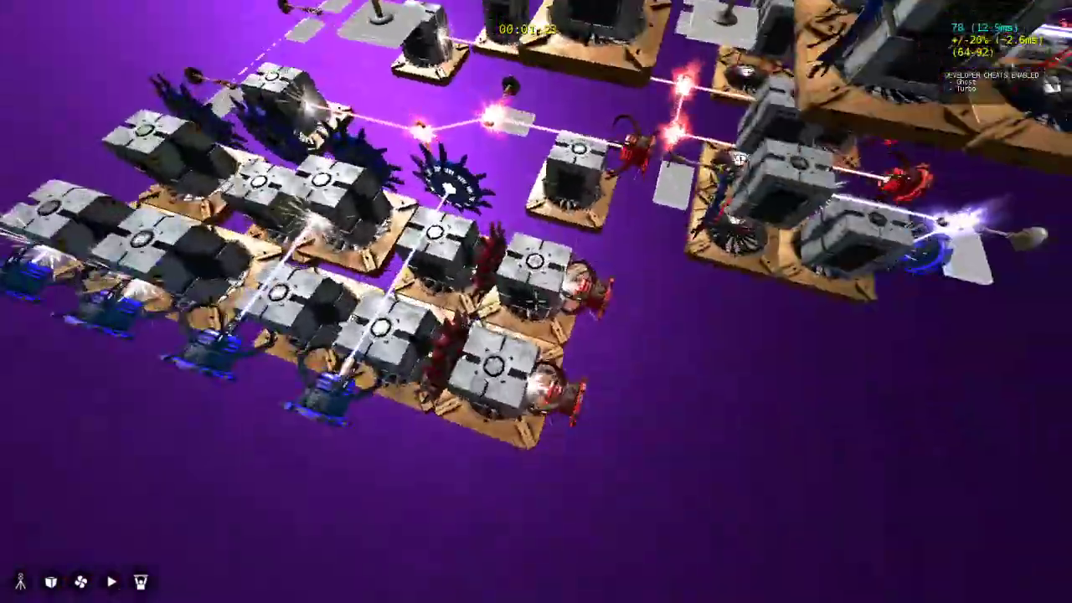
key(s)
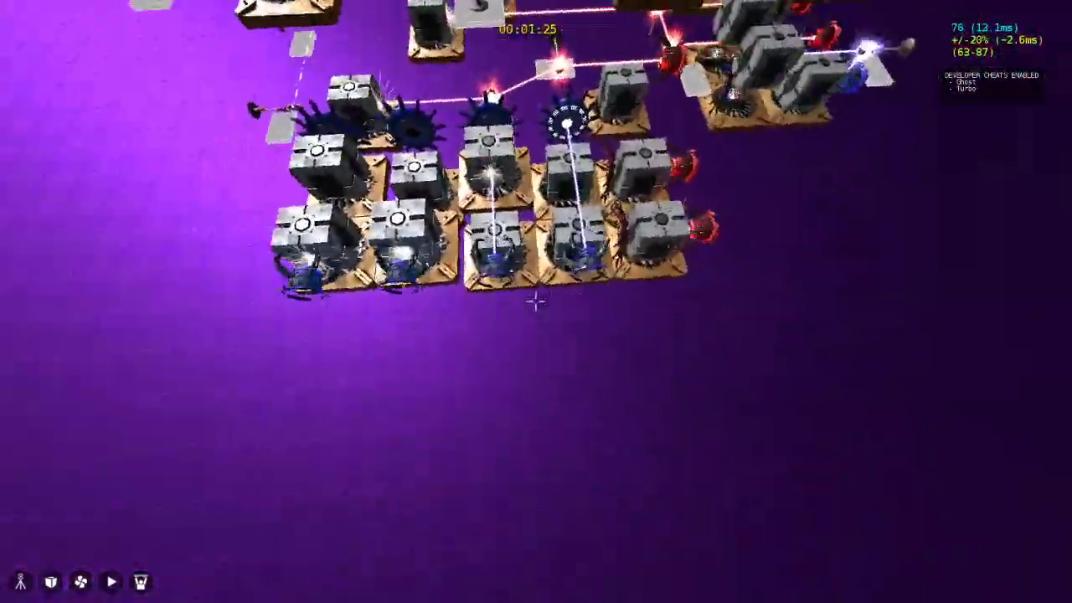
key(w)
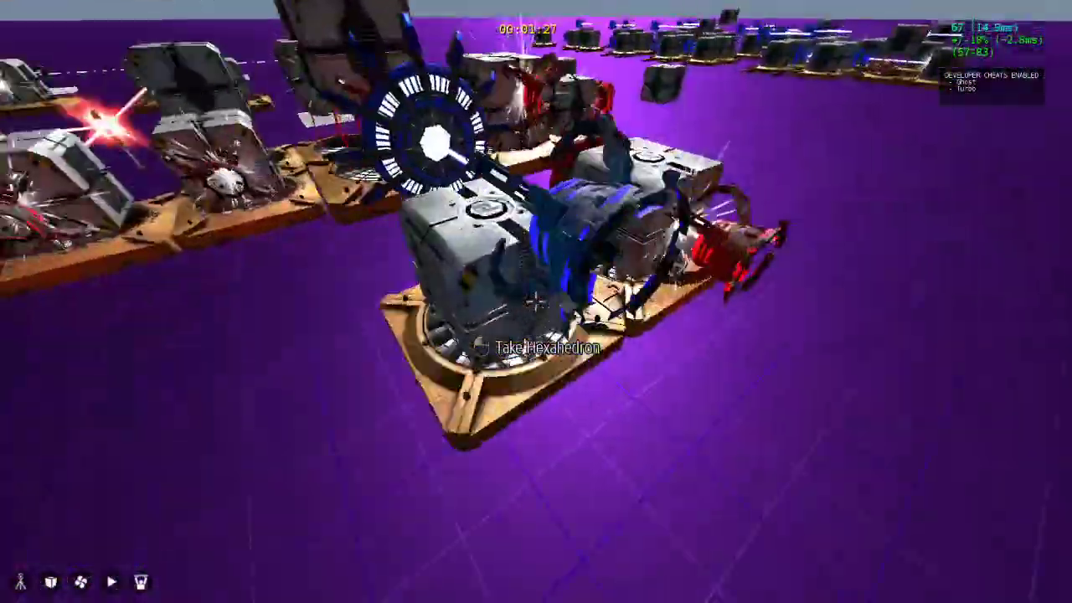
key(d)
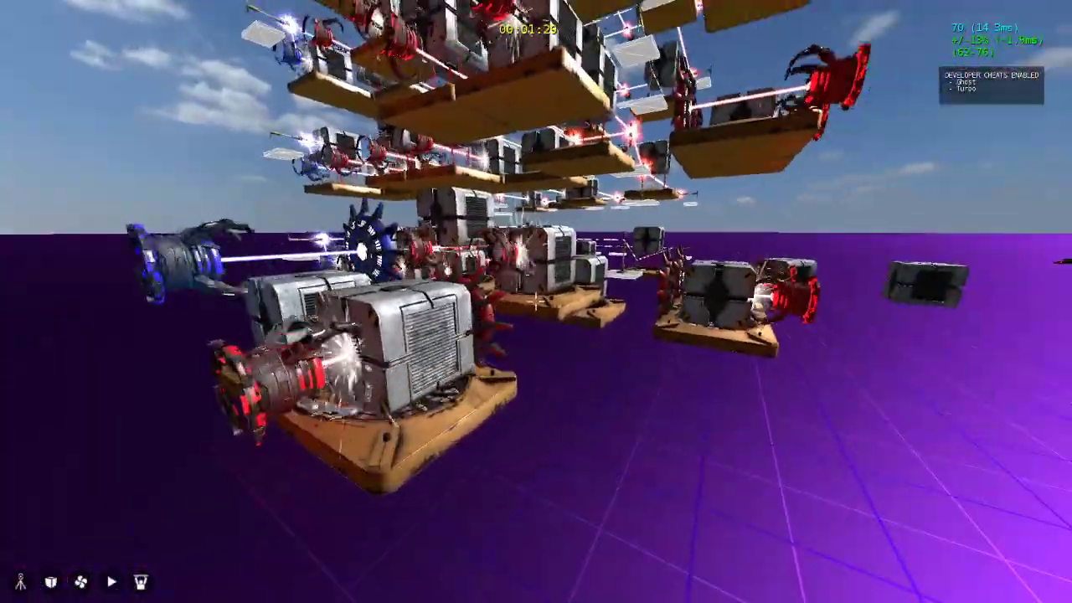
key(w)
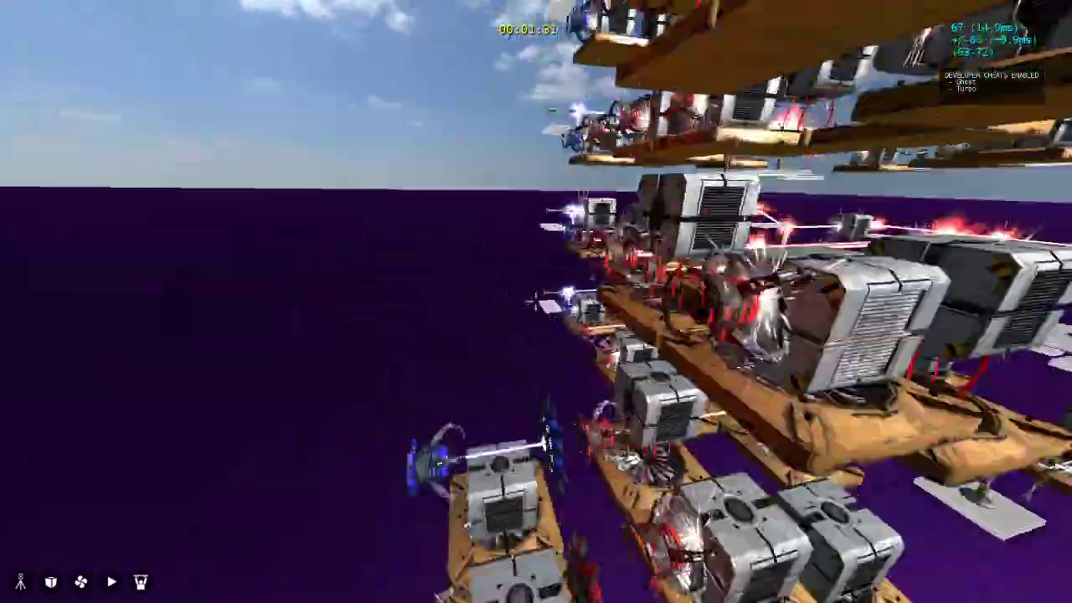
Take front input cubes off their red-emitter fans on the lowest layers and drop them in open space to switch the inputs
key(w)
click(536, 301)
click(536, 302)
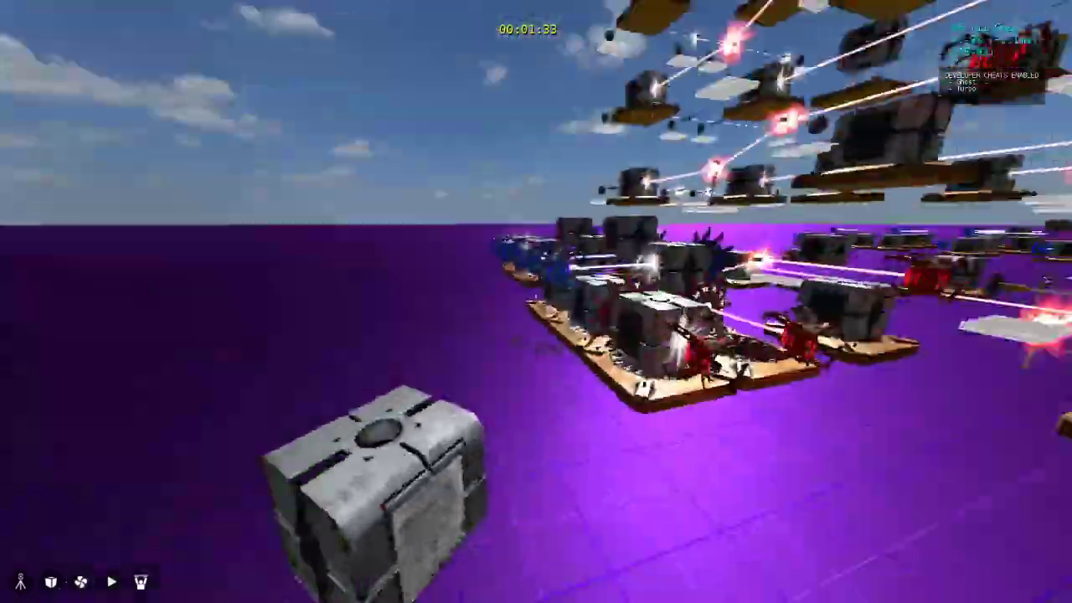
key(w)
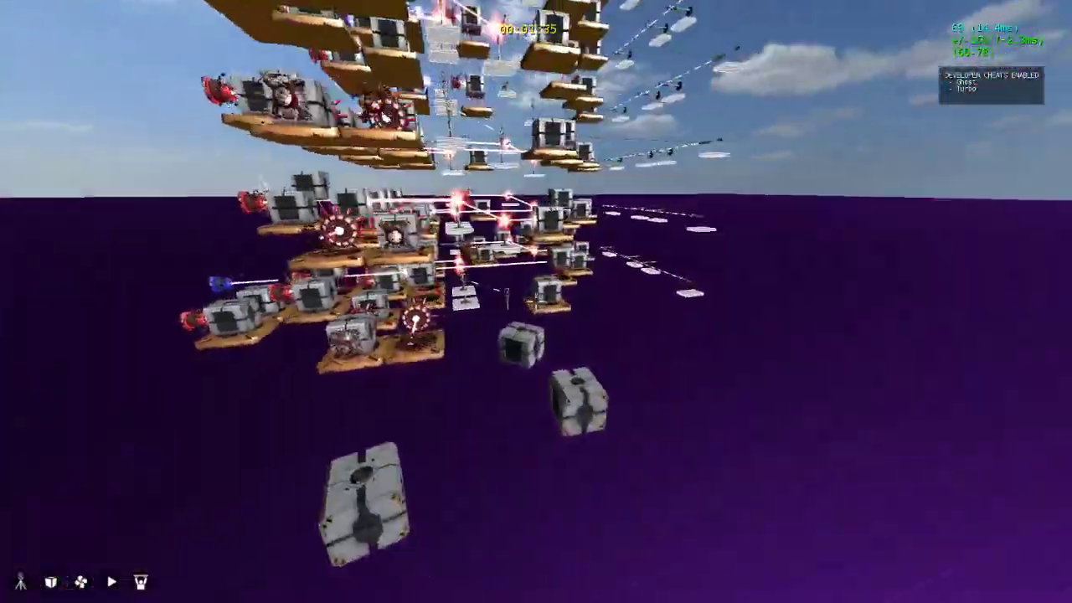
key(e)
key(w)
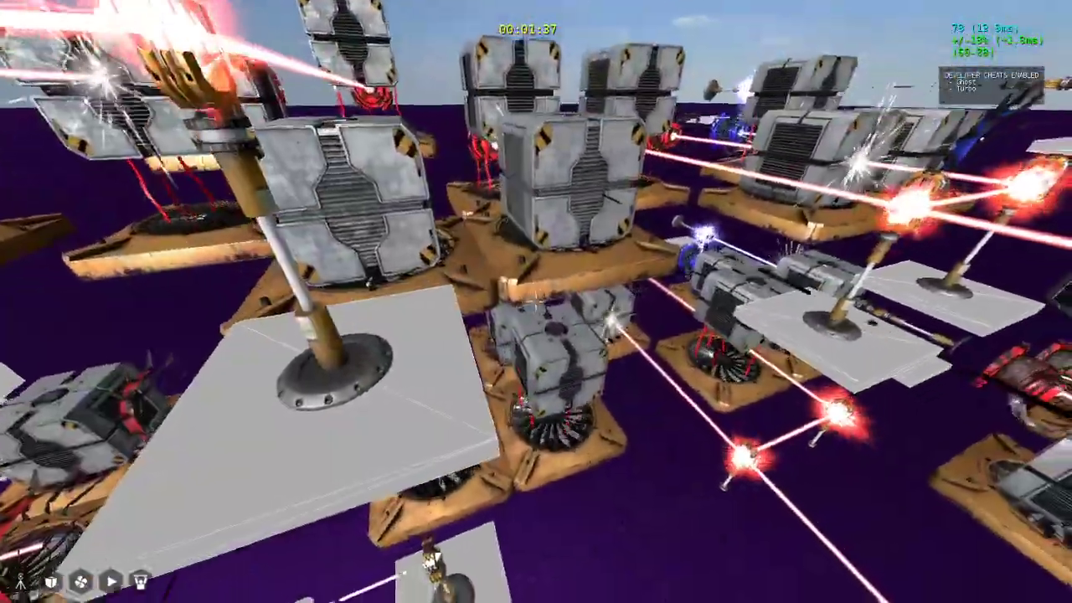
key(w)
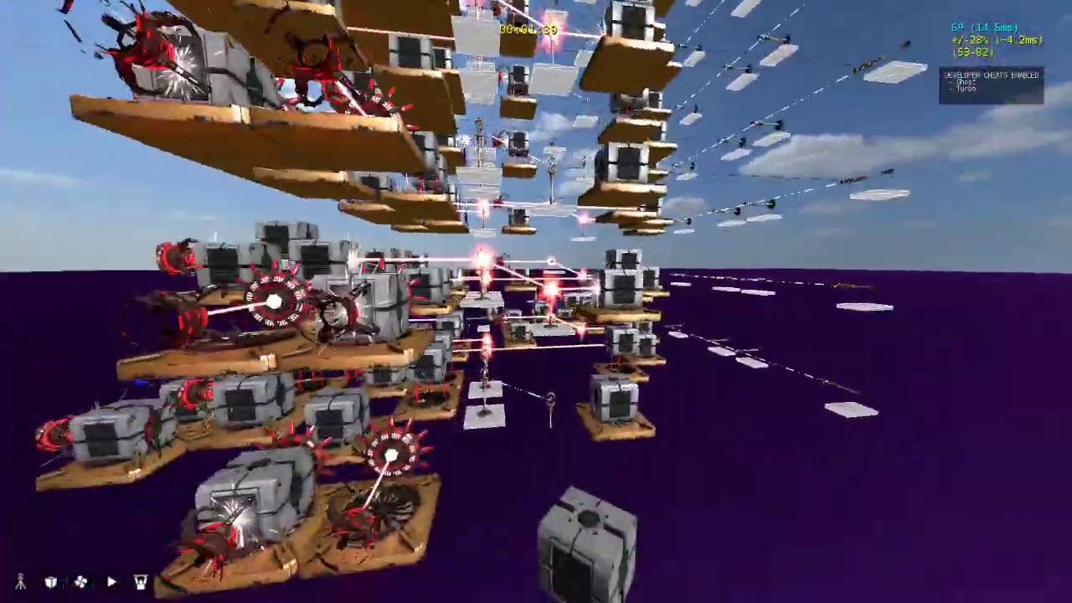
key(e)
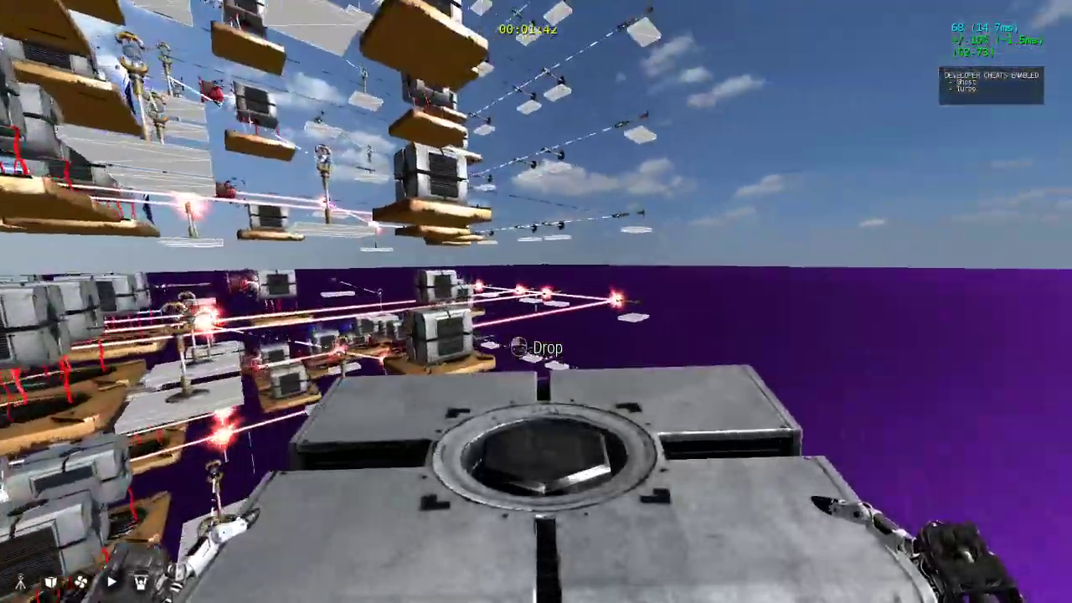
click(536, 302)
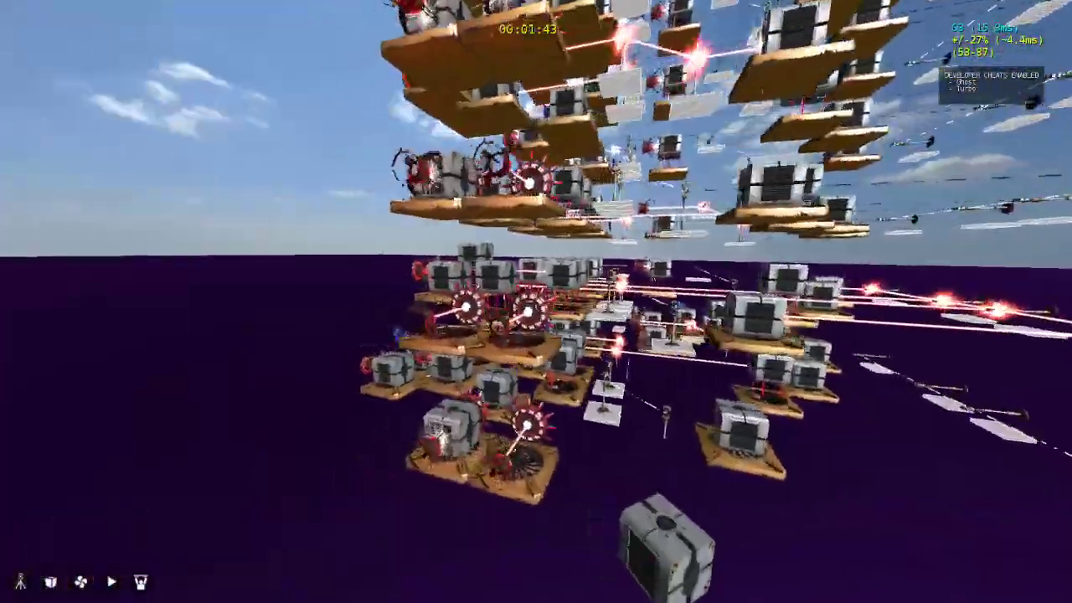
Change the second-lowest layer's red-emitter inputs by picking up a loose cube and dropping it on one of the empty fans
key(w)
key(w)
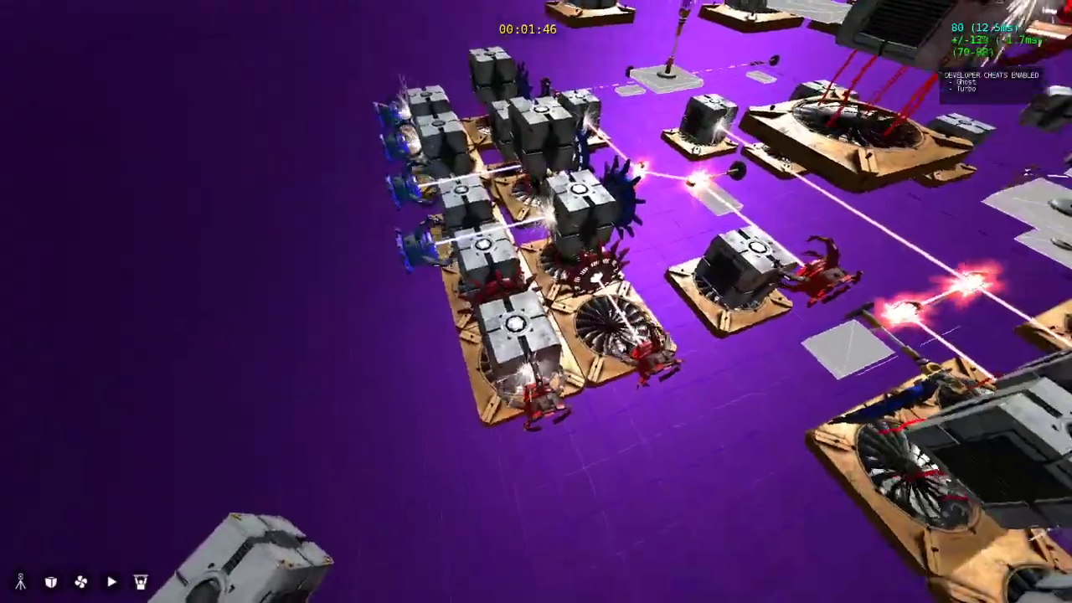
key(w)
click(536, 302)
click(536, 301)
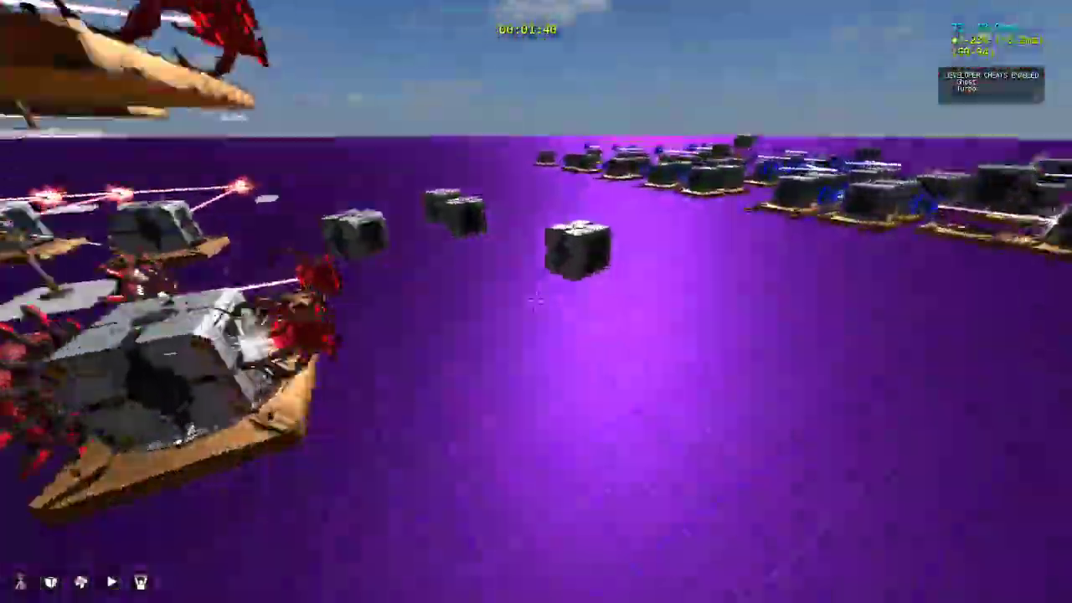
key(w)
click(537, 301)
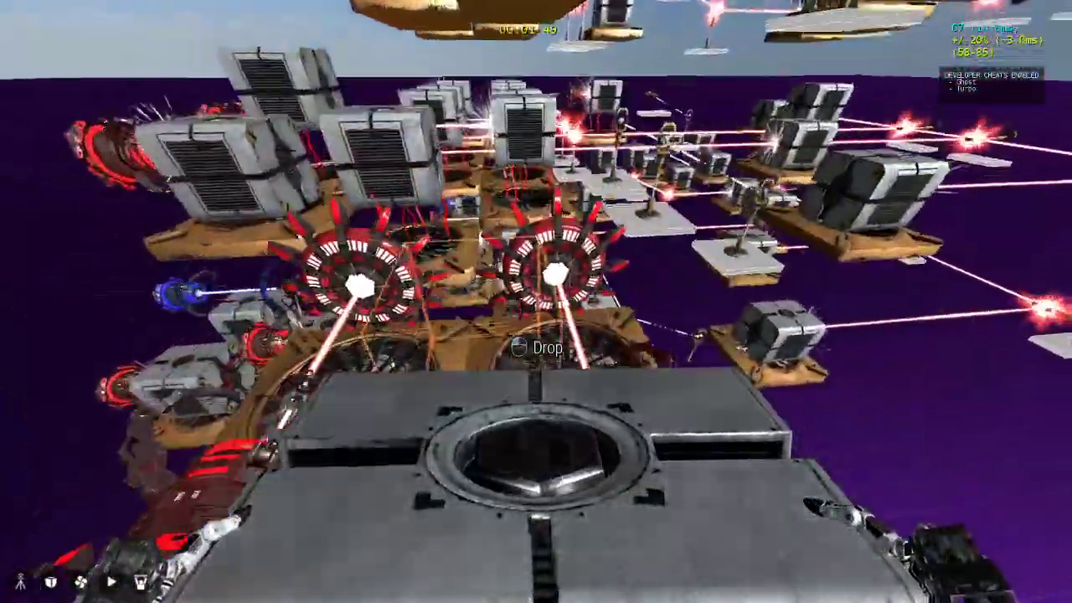
click(536, 302)
key(s)
key(w)
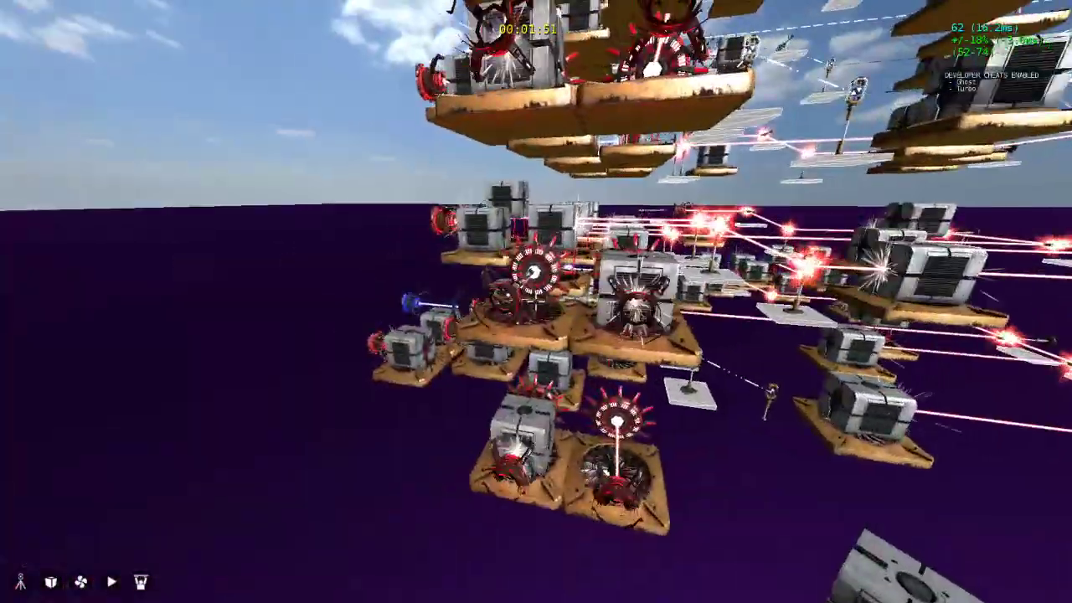
Remove the remaining front input cube from the lowest layer's red emitter and drop it clear of the stack
key(a)
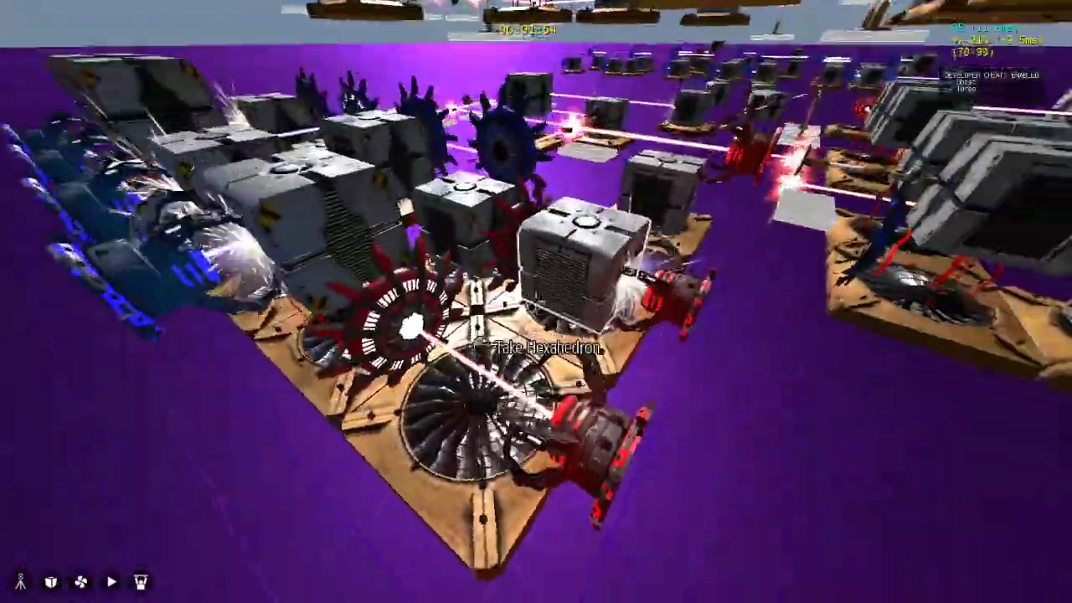
click(536, 302)
click(536, 302)
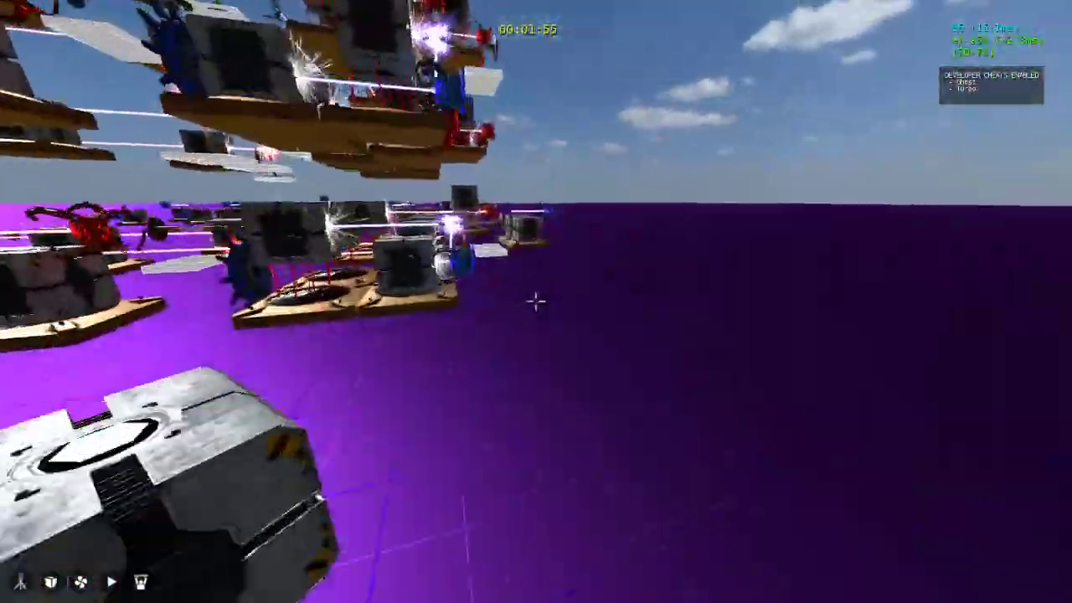
key(w)
key(s)
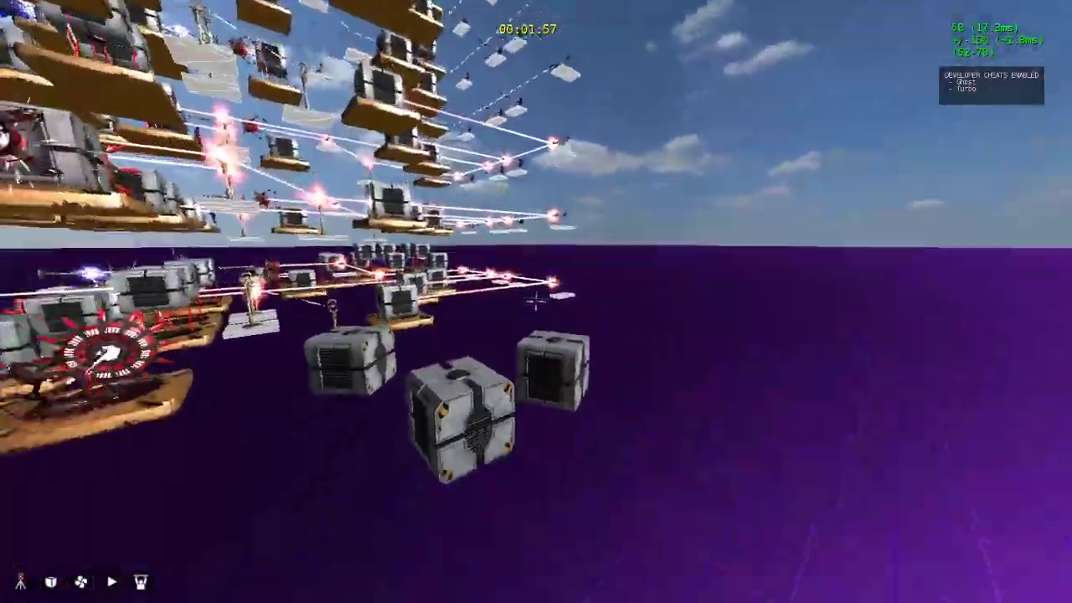
key(w)
key(e)
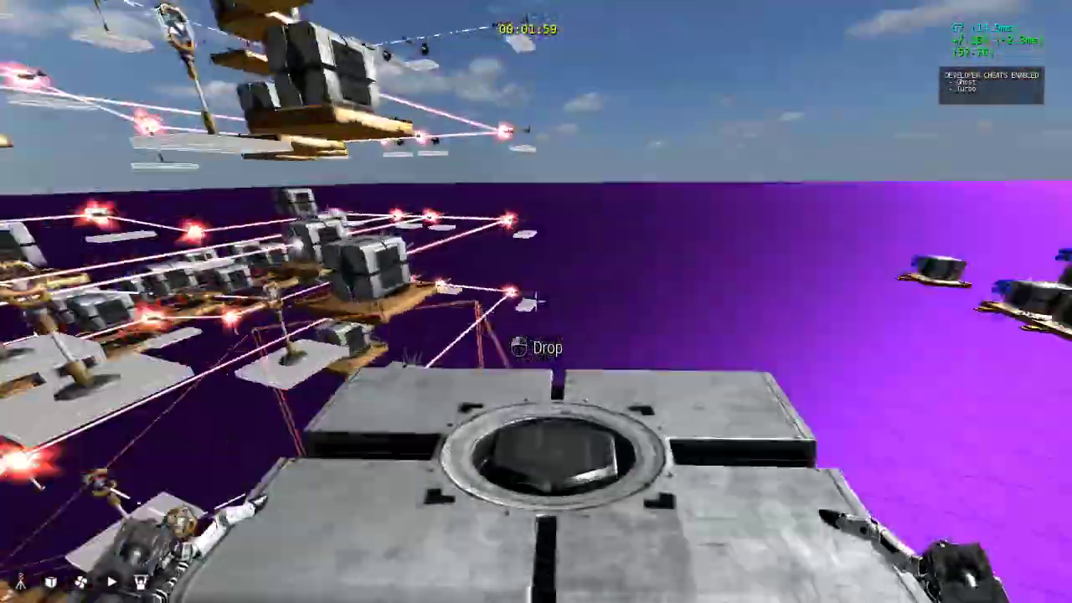
key(s)
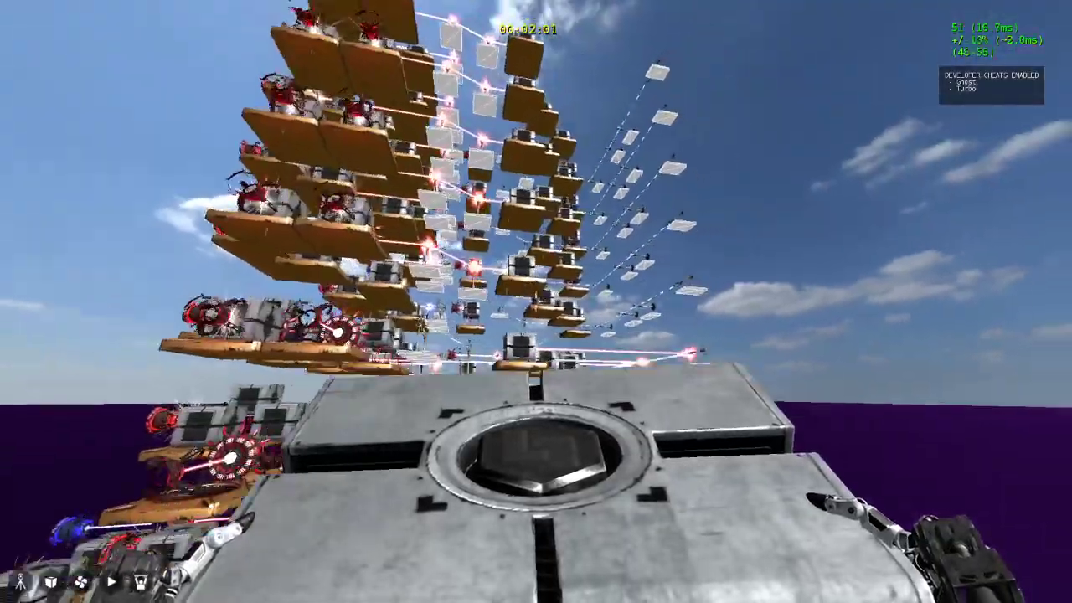
click(536, 302)
Rise above the stack and examine how the beams run through all layers with the changed inputs
key(space)
key(w)
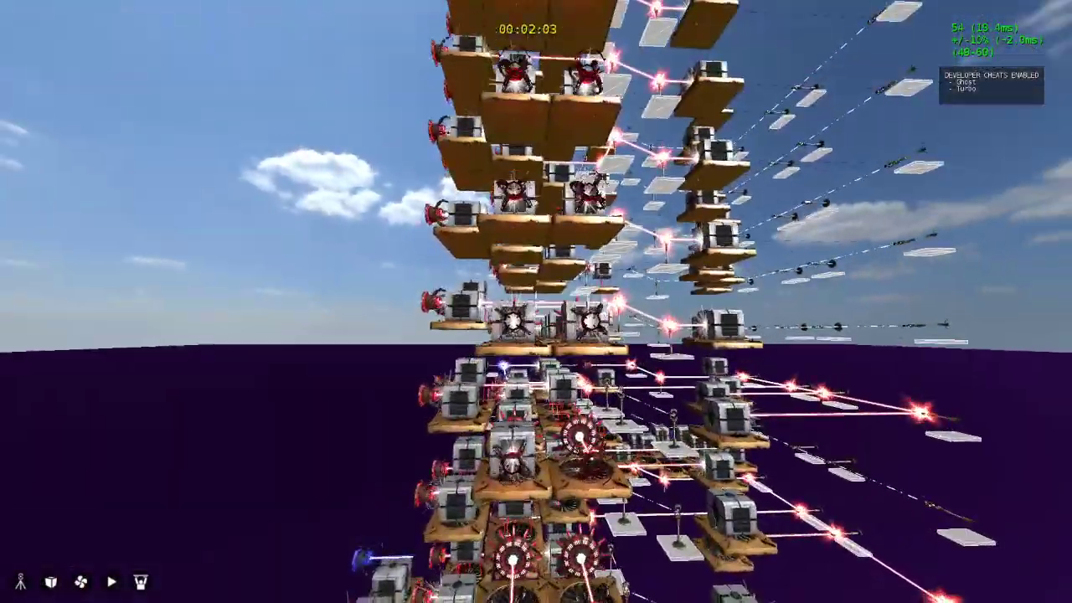
key(s)
key(space)
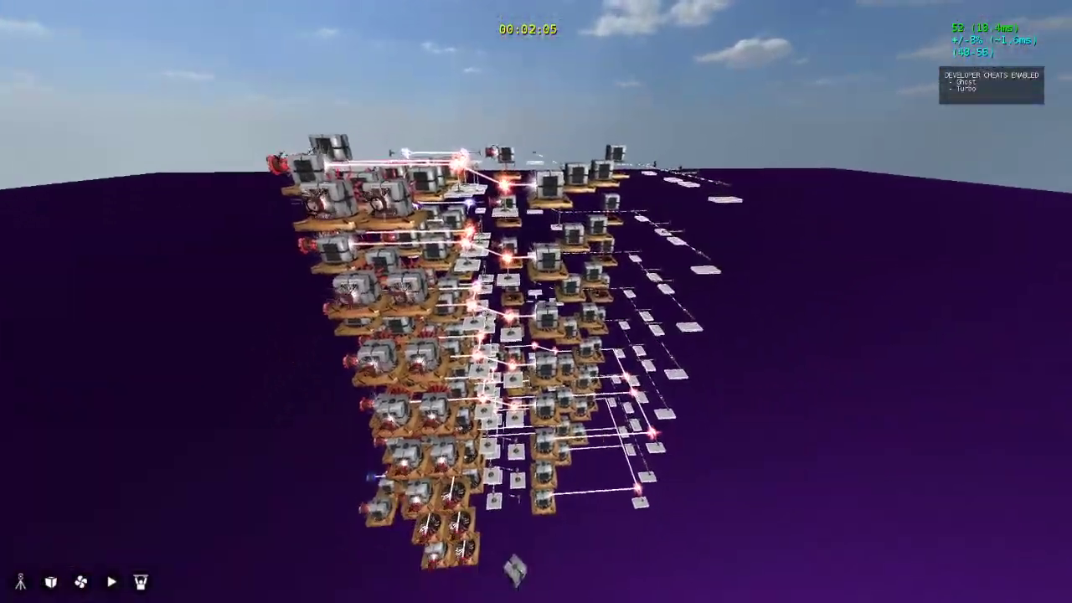
key(w)
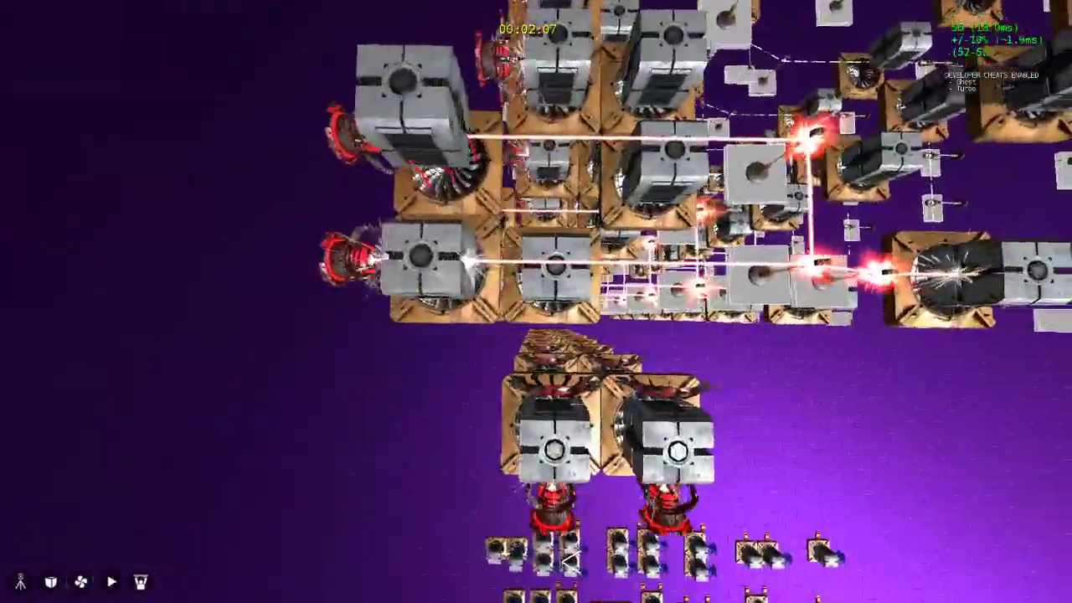
Examine the Logic stack's beam paths from above and from its sides
key(d)
key(w)
key(w)
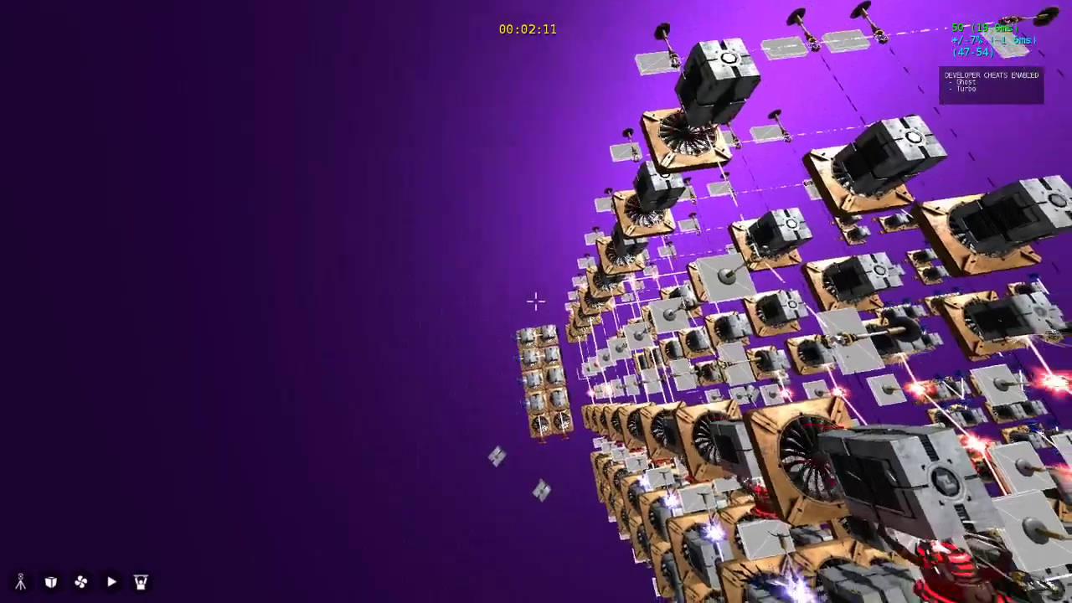
key(d)
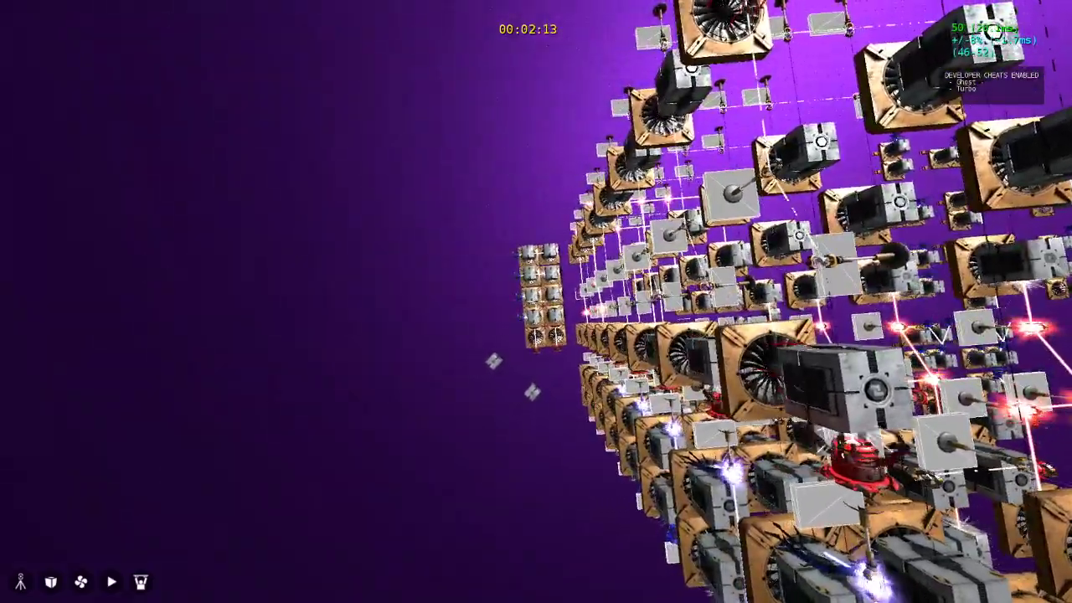
key(d)
key(a)
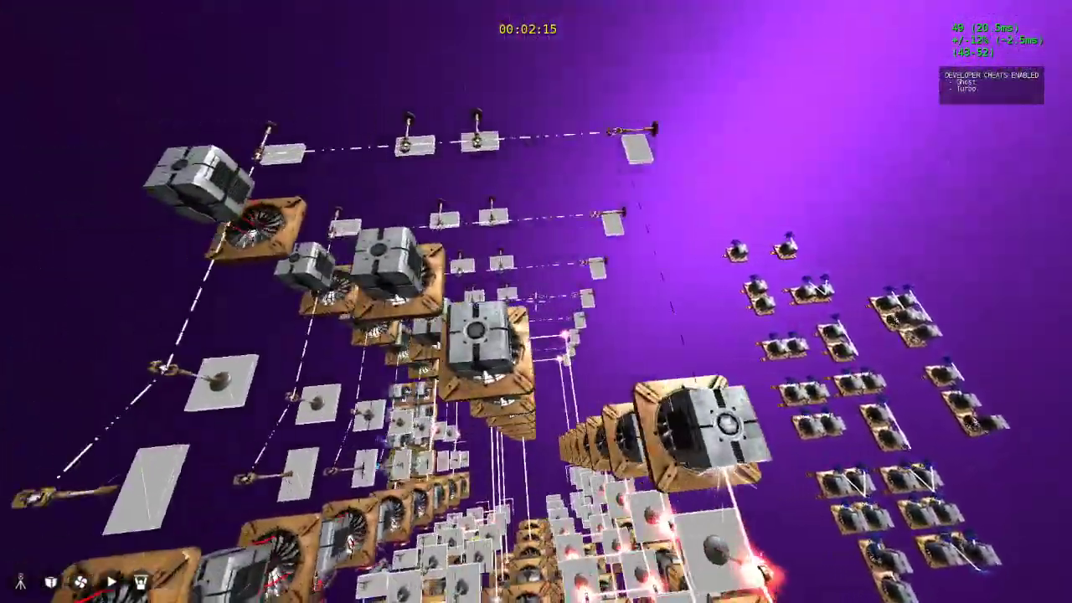
key(d)
key(d)
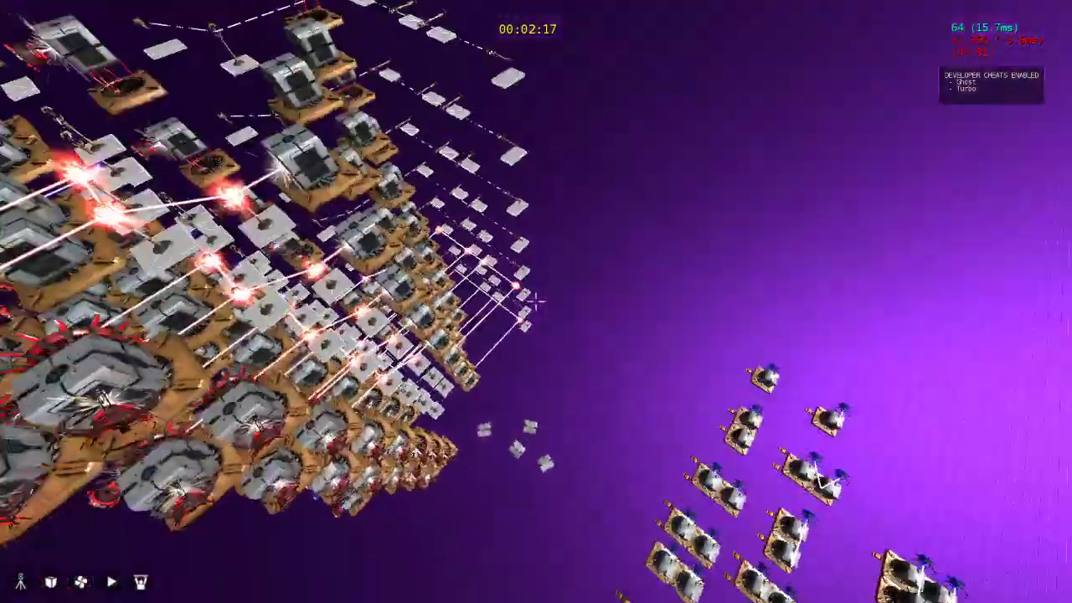
Leave the Logic test run and load the Shifter.wld level for testing
key(Escape)
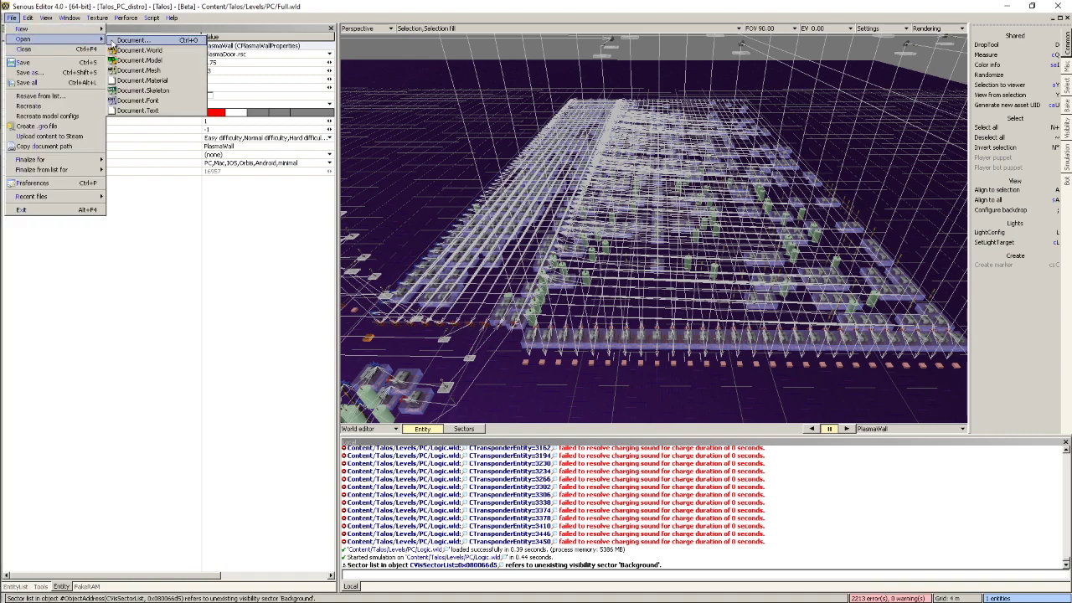
click(118, 40)
double_click(460, 363)
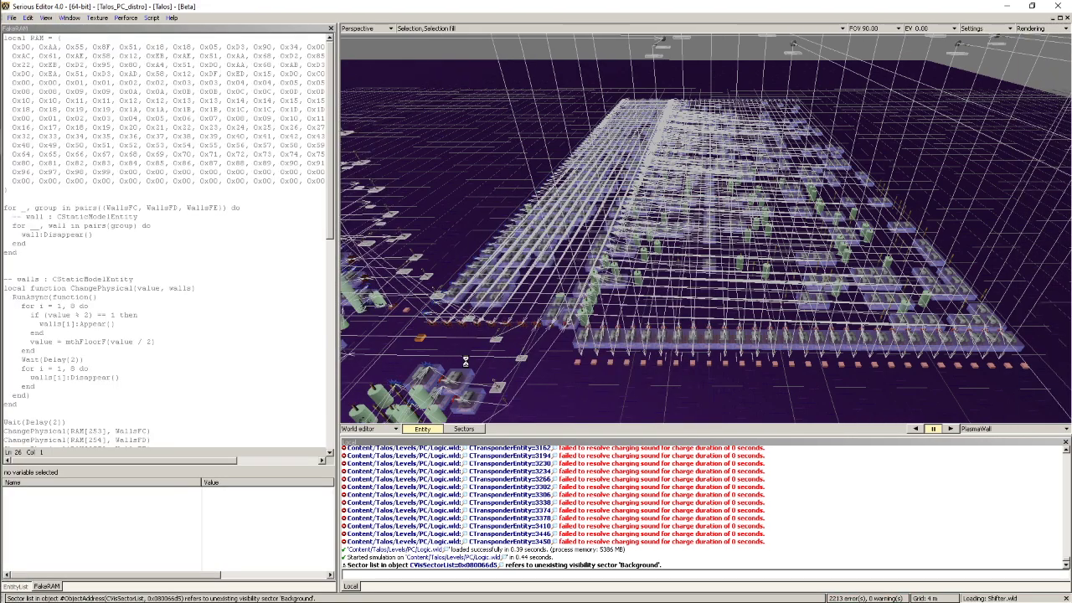
right_drag(653, 228, 680, 344)
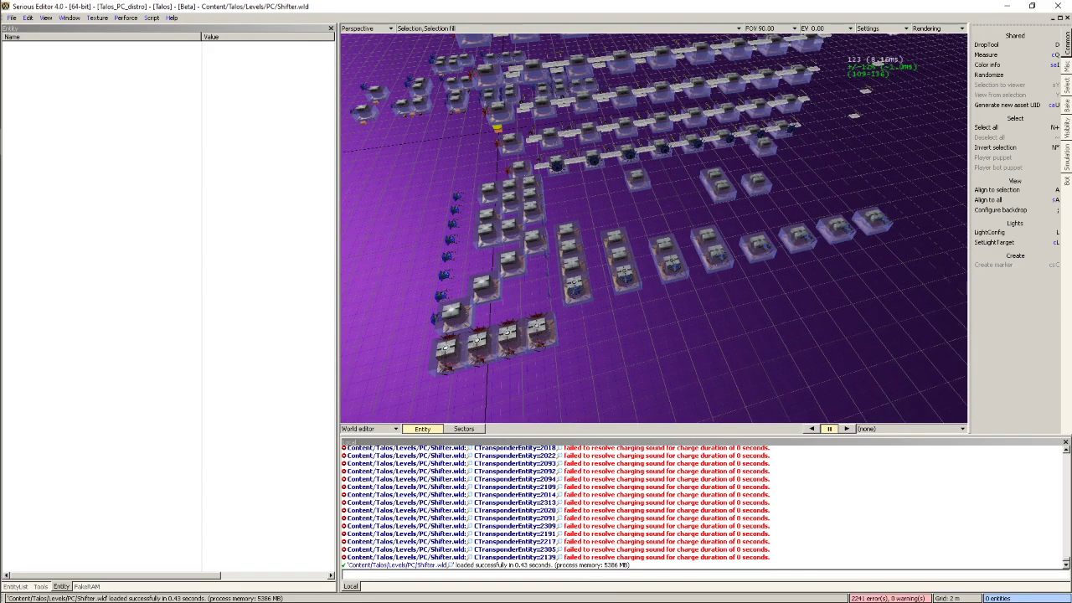
right_drag(654, 228, 671, 157)
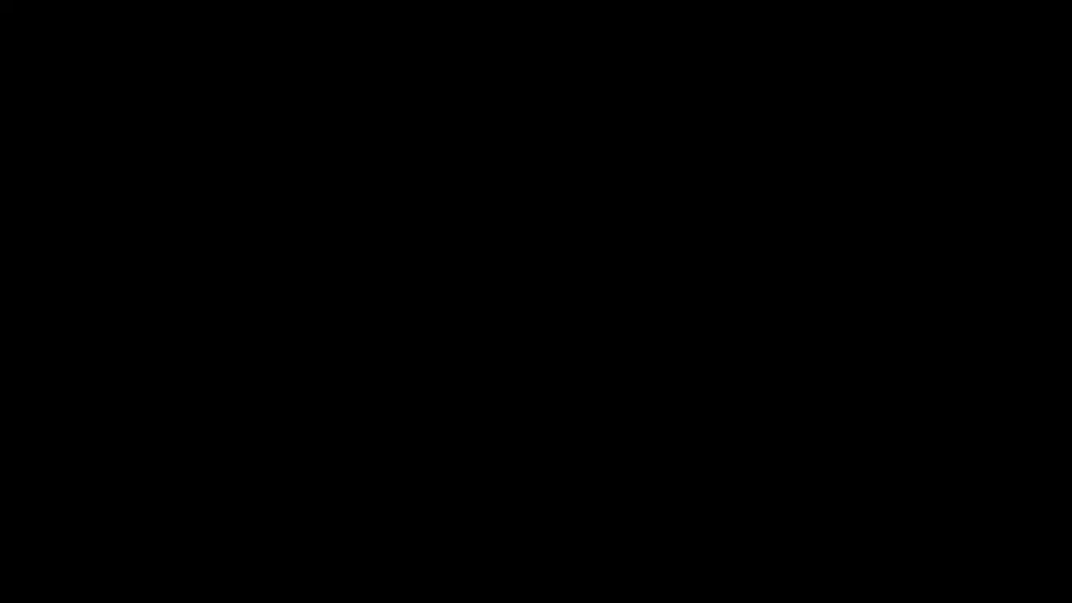
Inspect the Shifter's lowest layer up close, including its red-emitter input cube and the blue emitters in front of the layer's cubes
key(w)
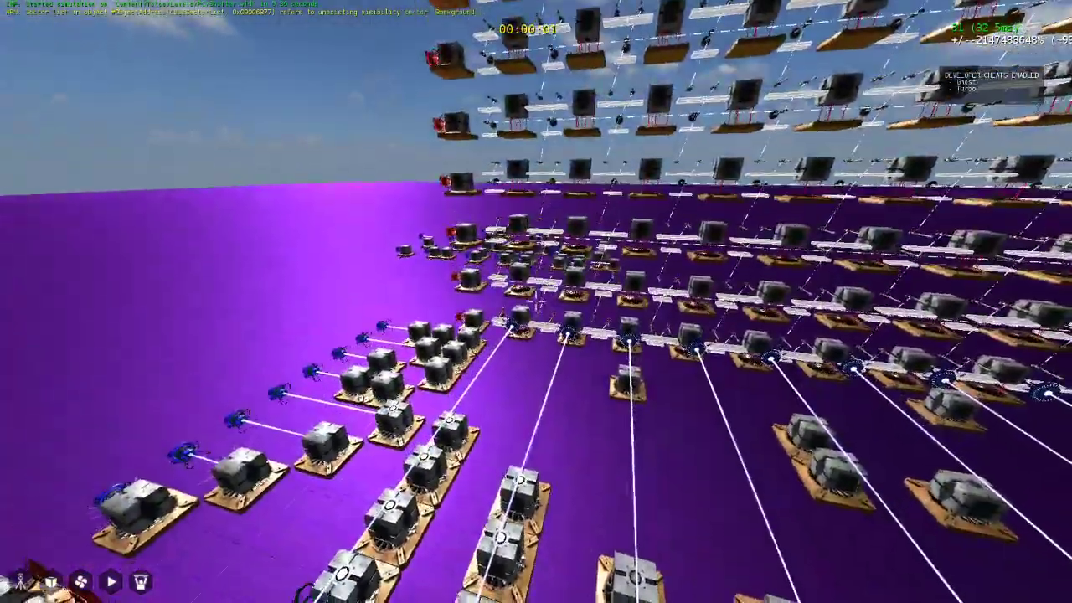
key(w)
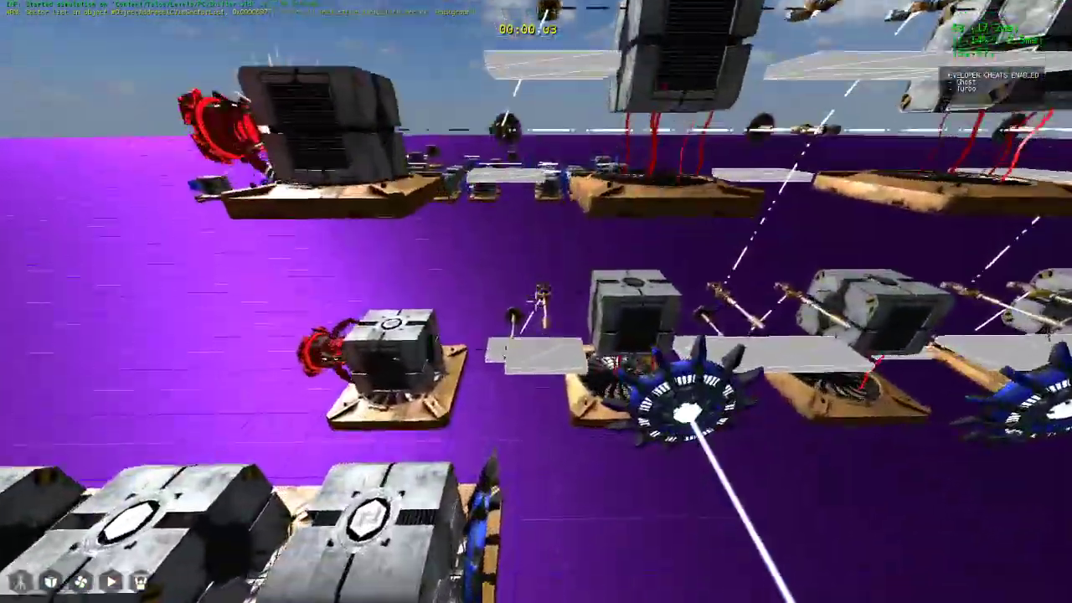
key(a)
key(a)
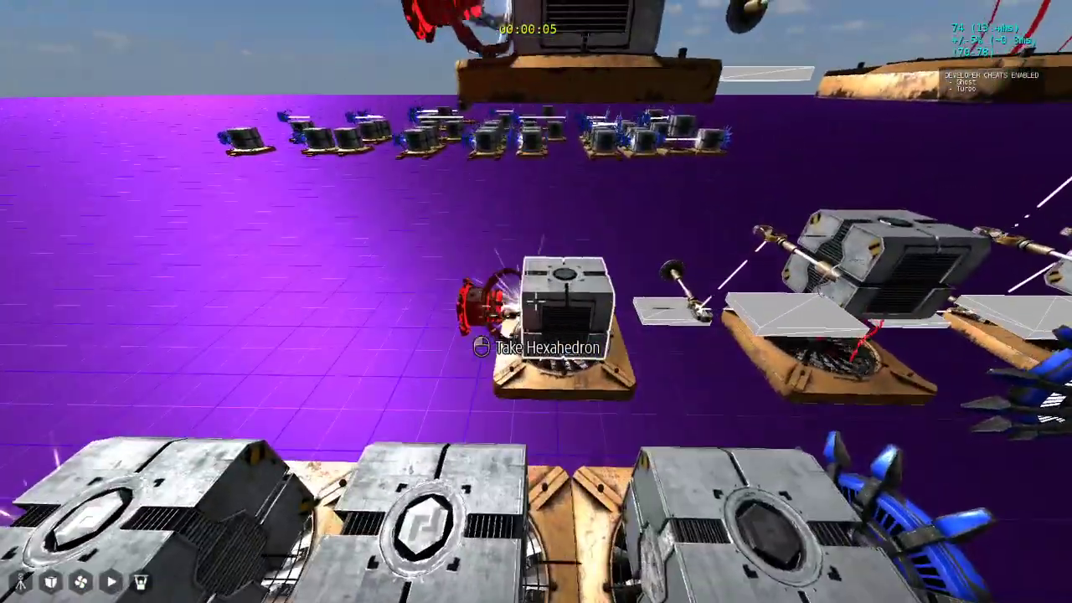
key(d)
key(d)
key(w)
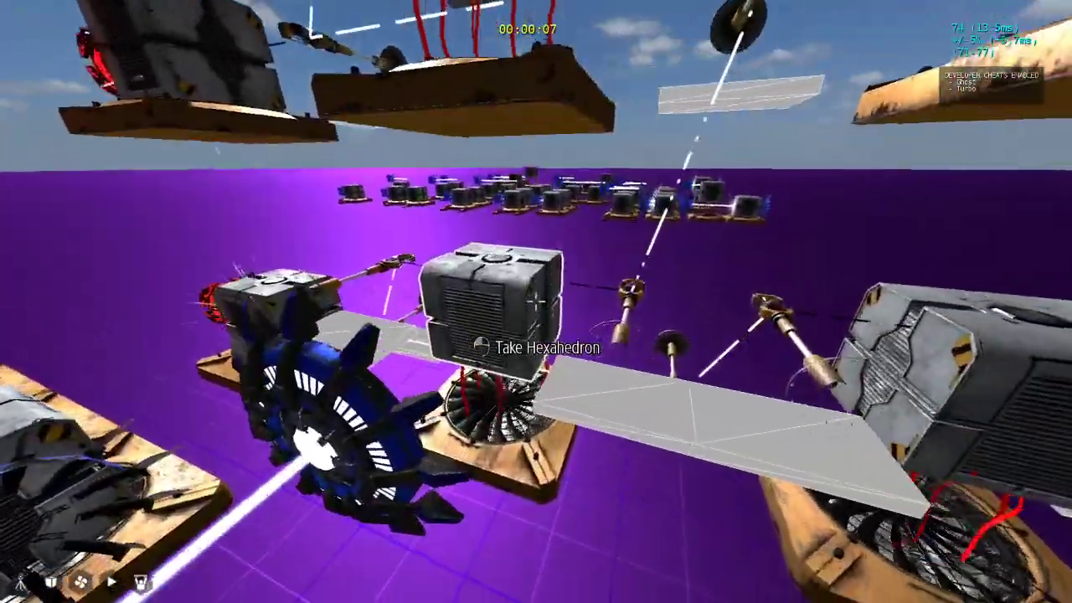
key(a)
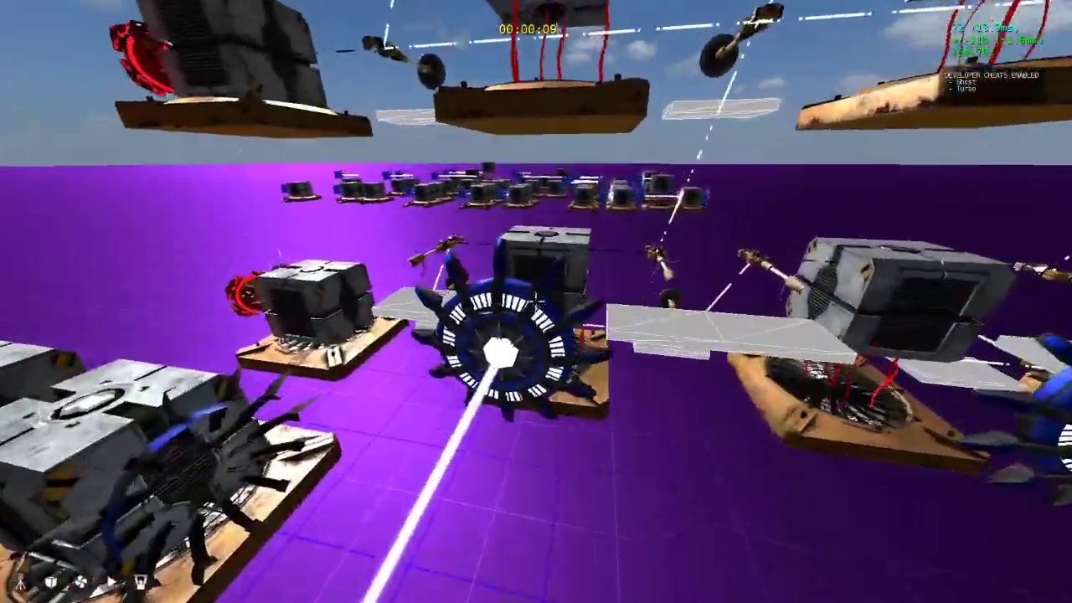
key(w)
key(d)
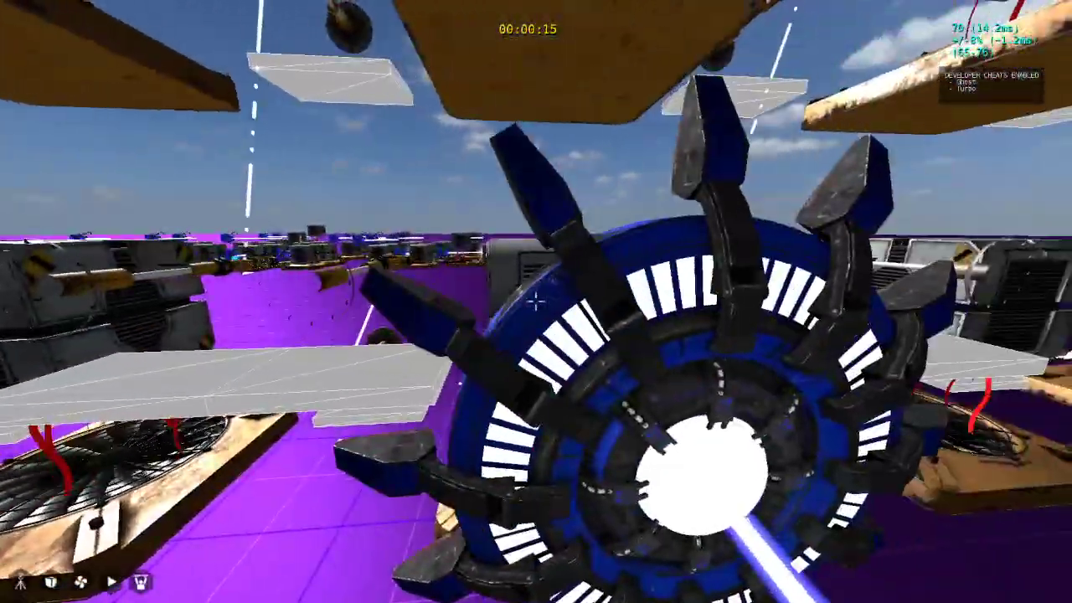
Take one cube off the row of four red-emitter control fans and drop it in open space
key(w)
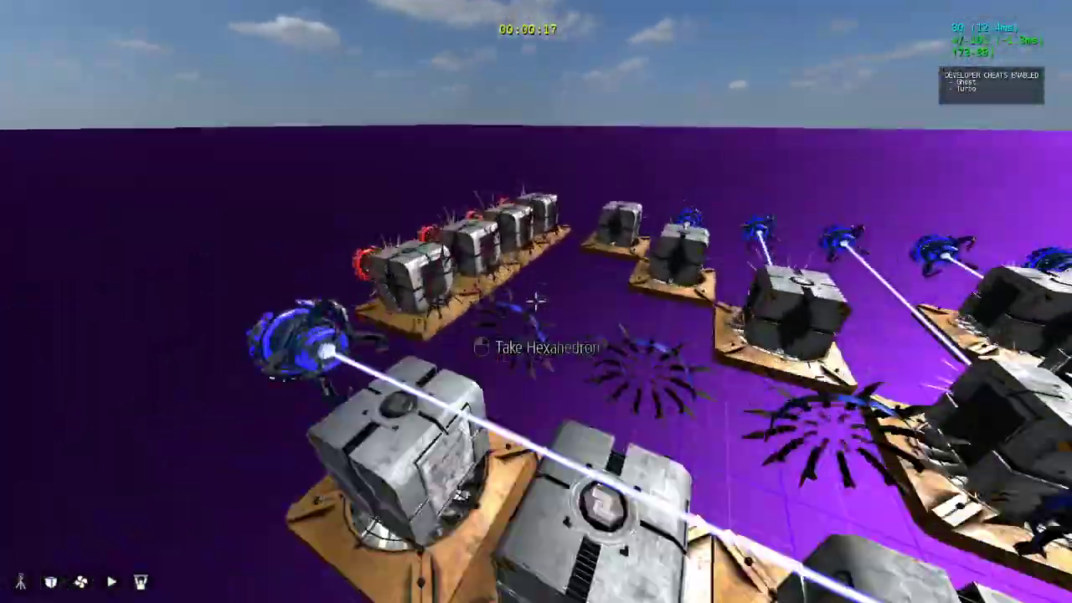
key(w)
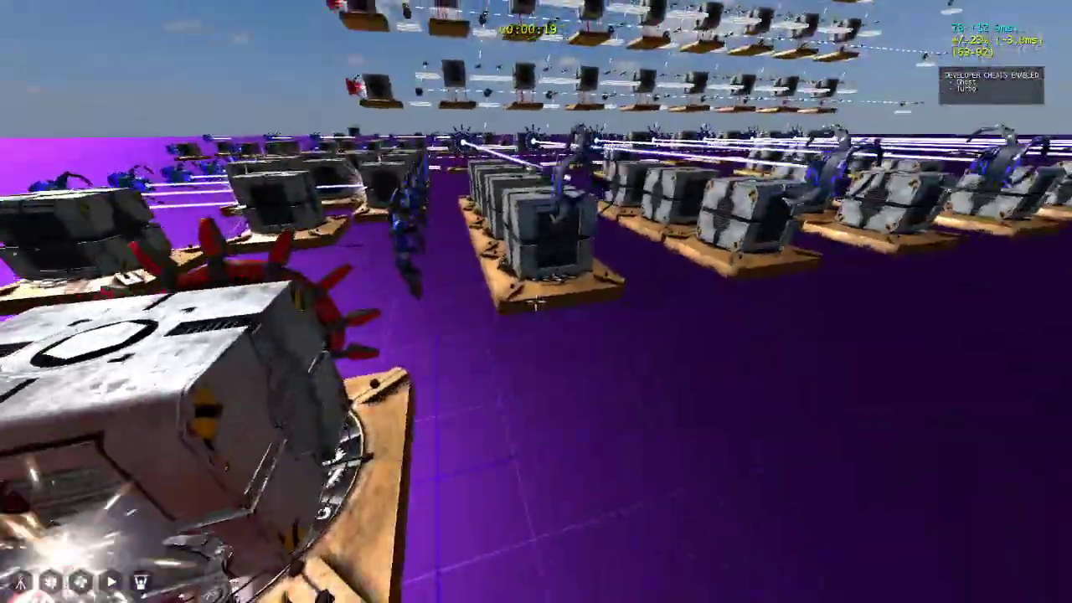
click(536, 301)
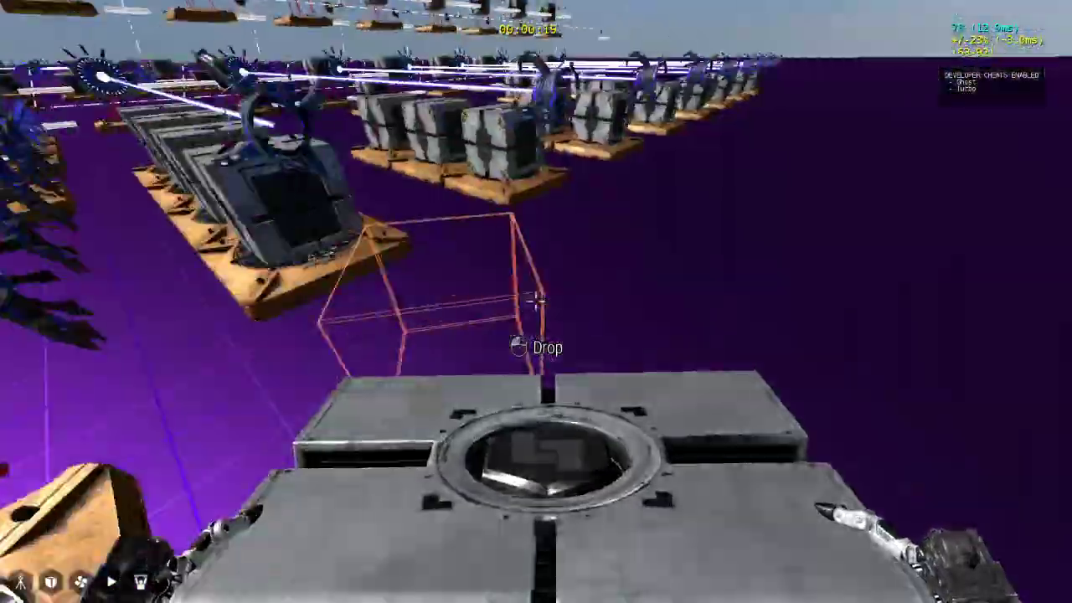
click(537, 301)
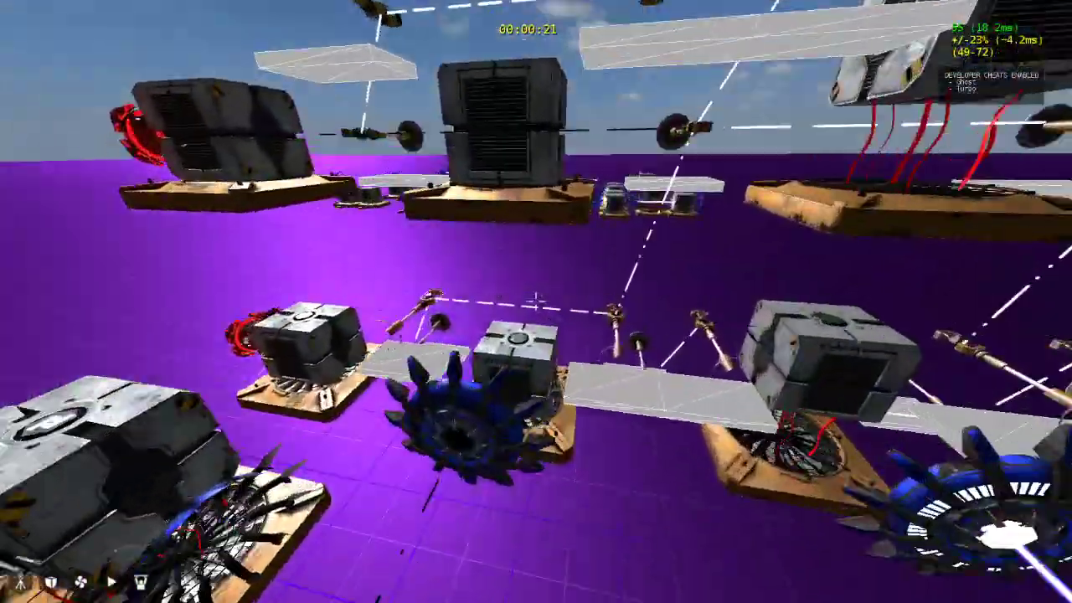
Examine the Shifter's lower layers and then the whole stack with one control cube removed
key(d)
key(s)
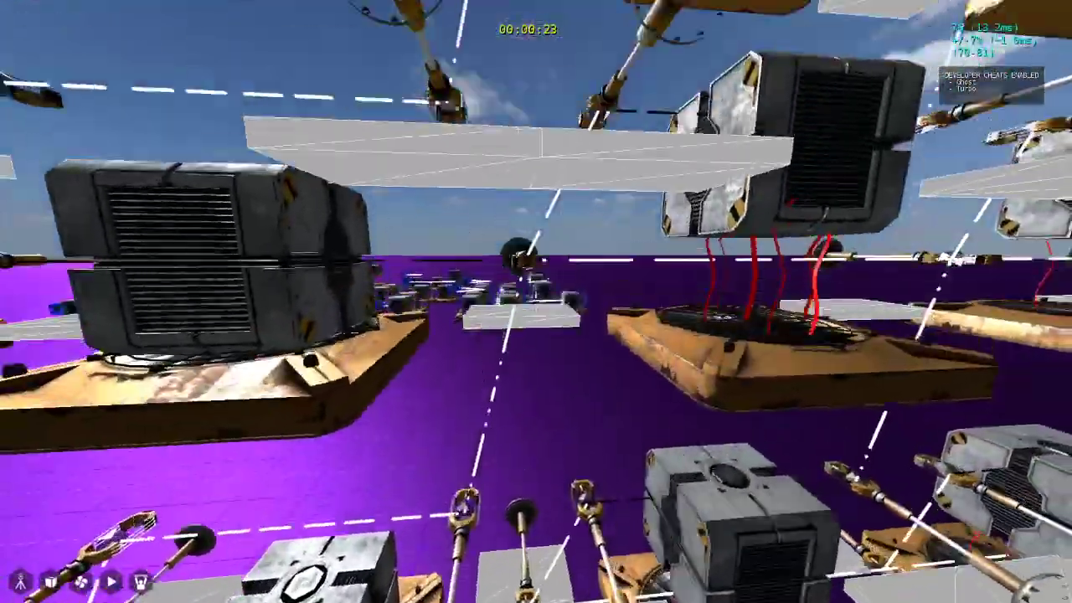
key(s)
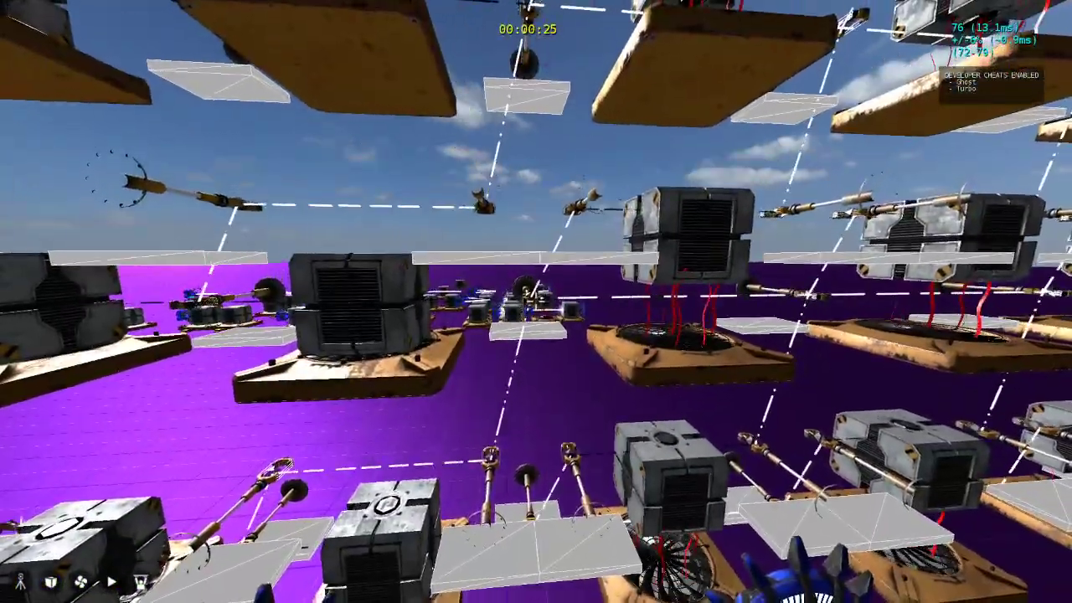
key(s)
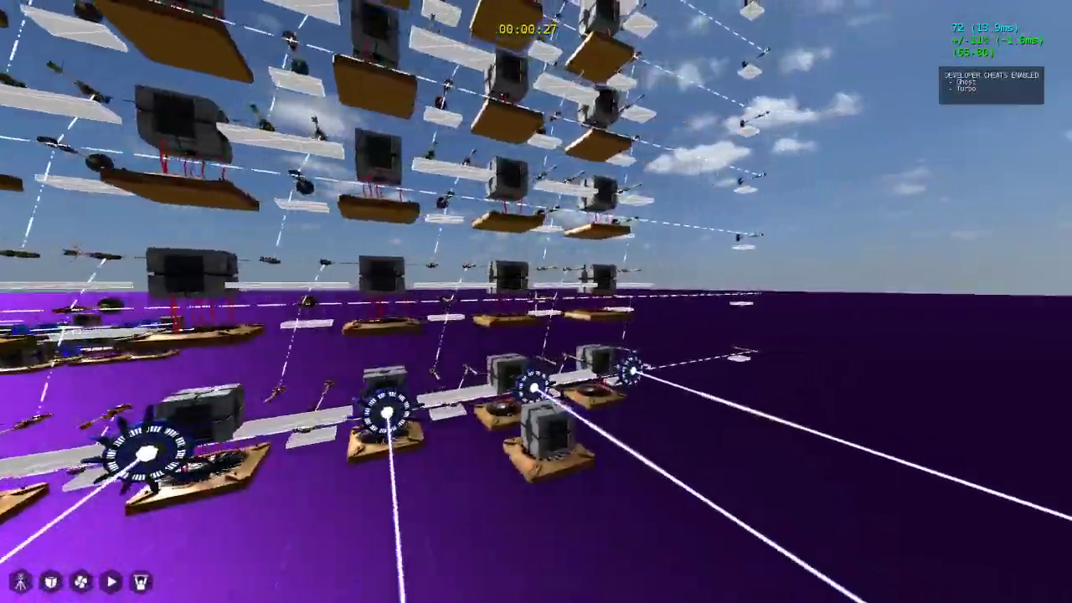
key(space)
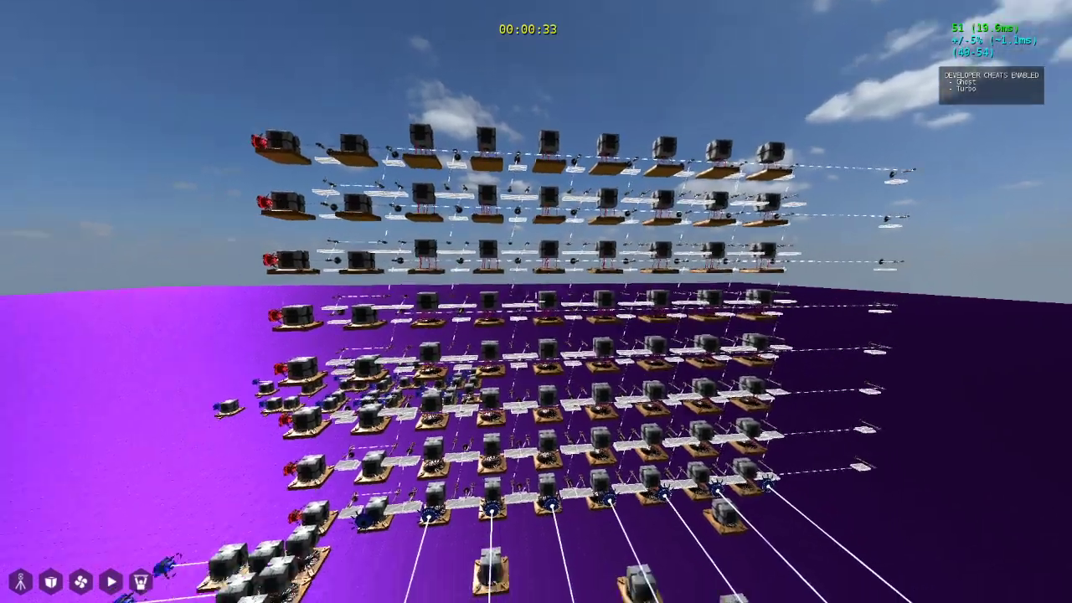
key(d)
key(a)
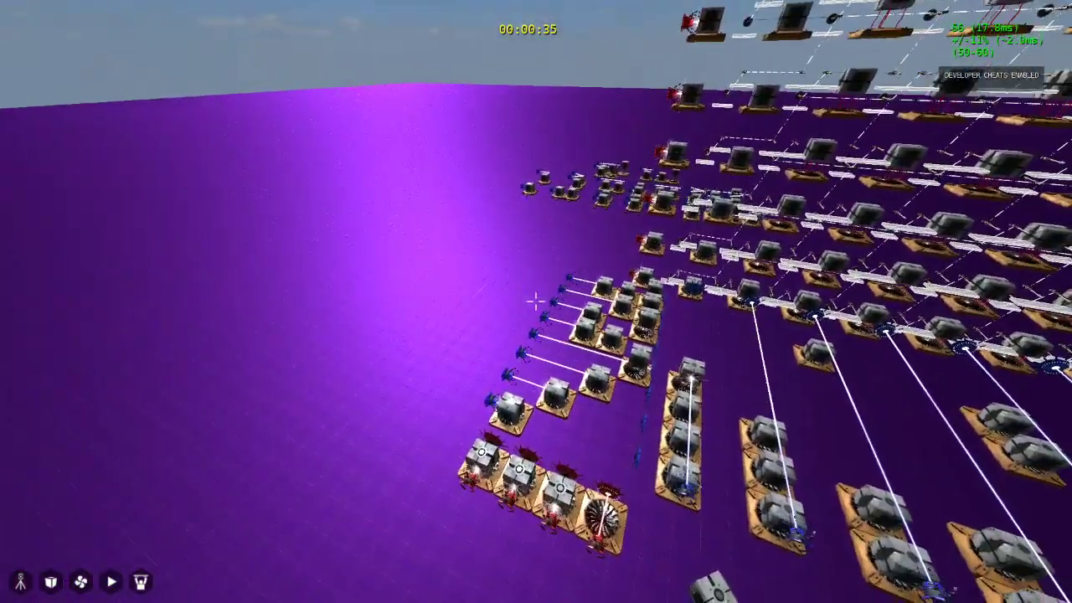
Take more cubes off the row of red-emitter control fans and drop them beside the row
key(w)
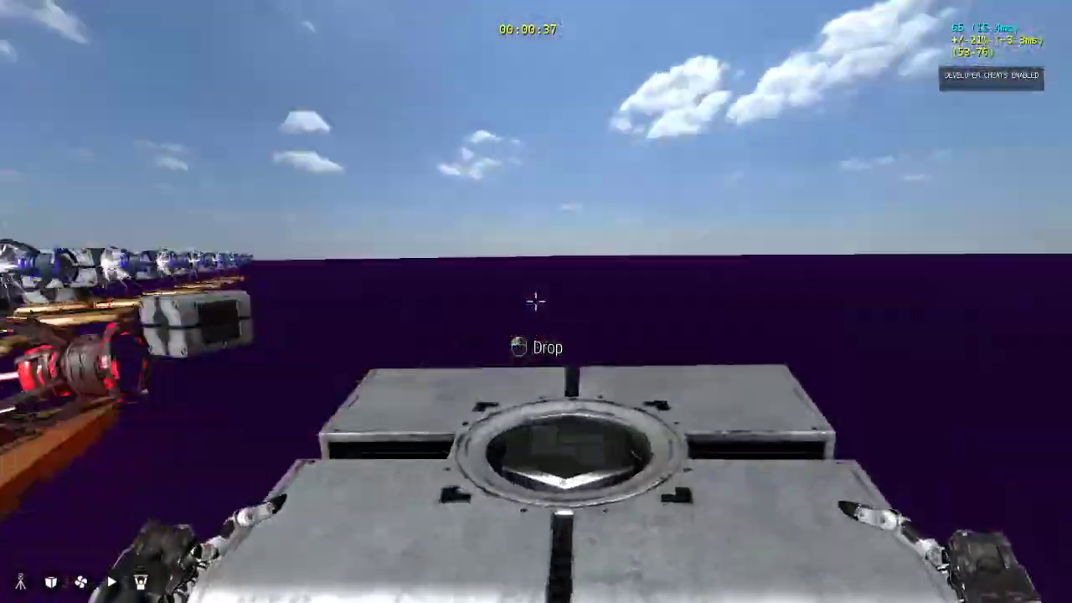
click(536, 301)
click(536, 302)
click(536, 301)
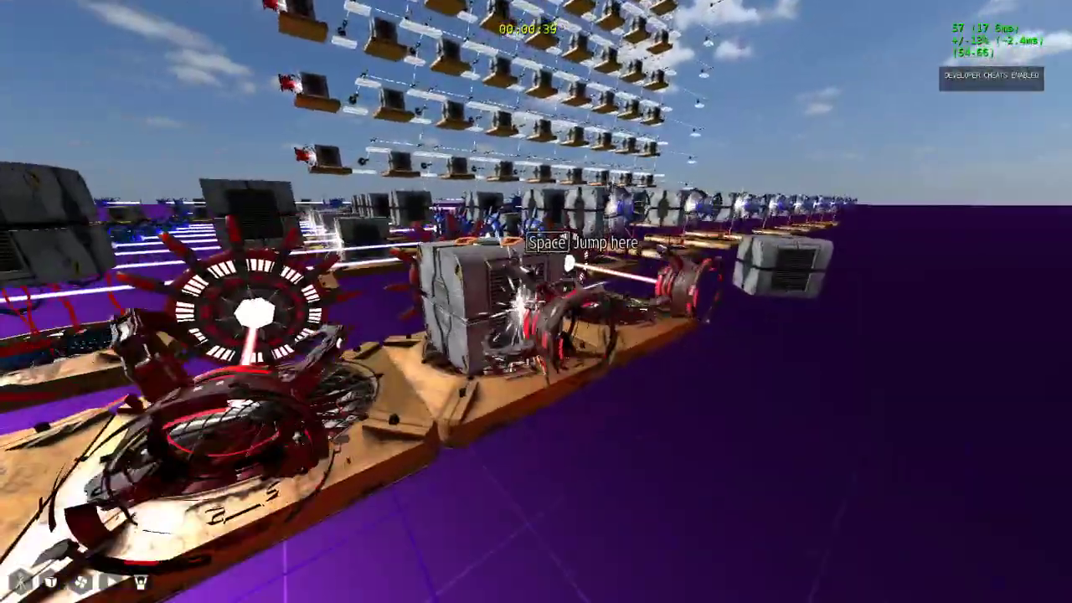
click(536, 302)
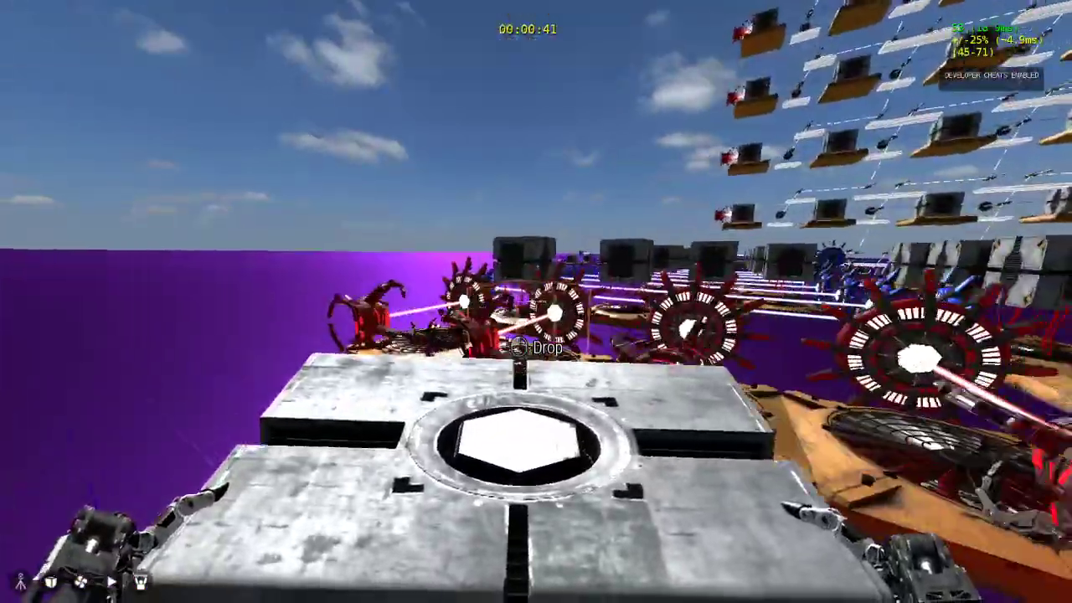
click(536, 301)
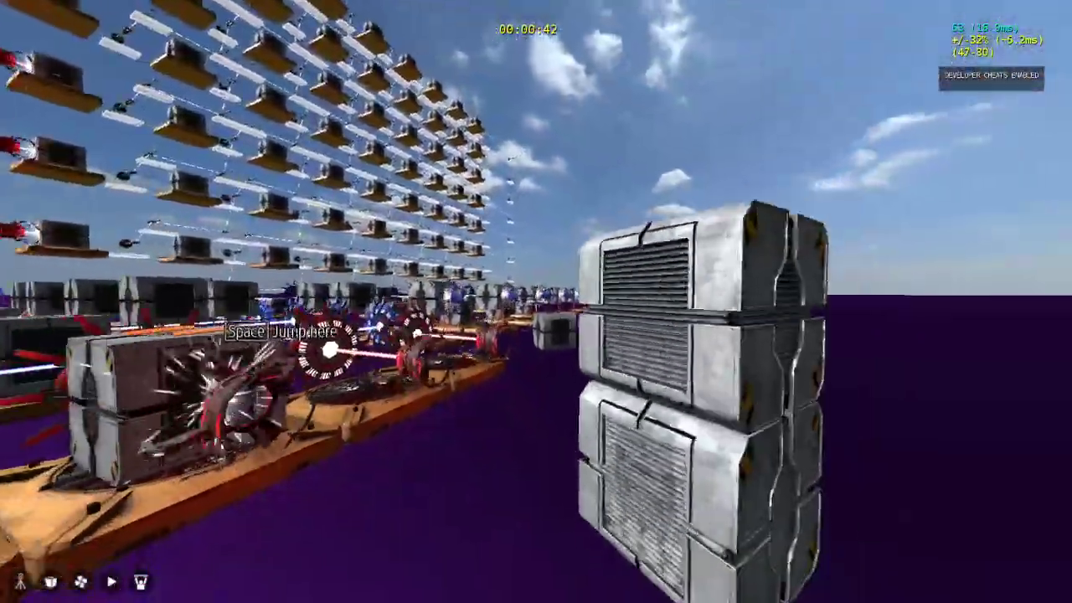
Change the control combination by putting loose cubes back on empty red-emitter fans in the row of four
click(536, 301)
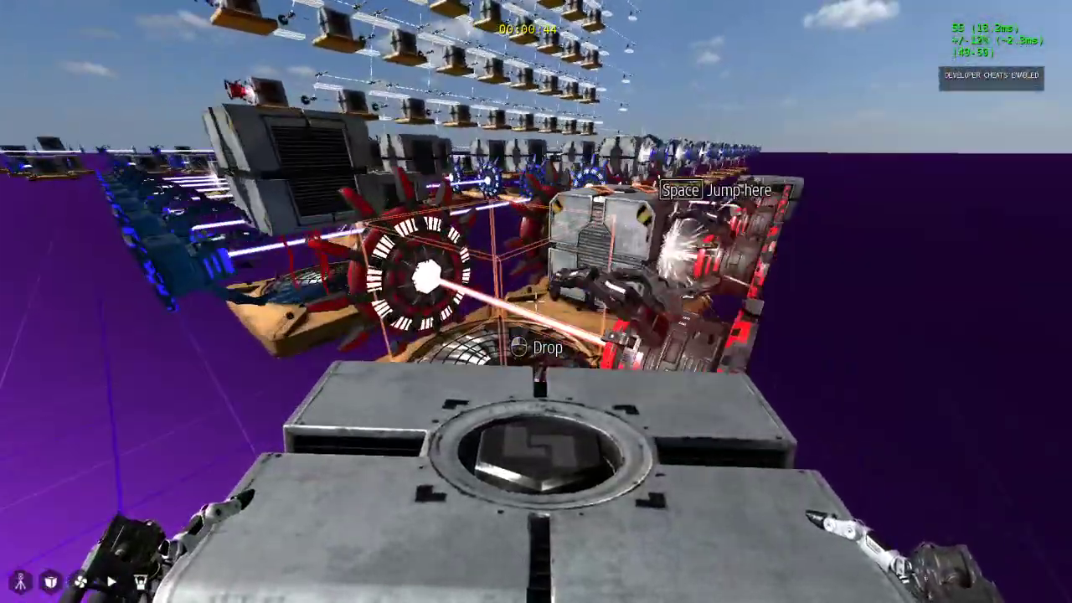
click(536, 302)
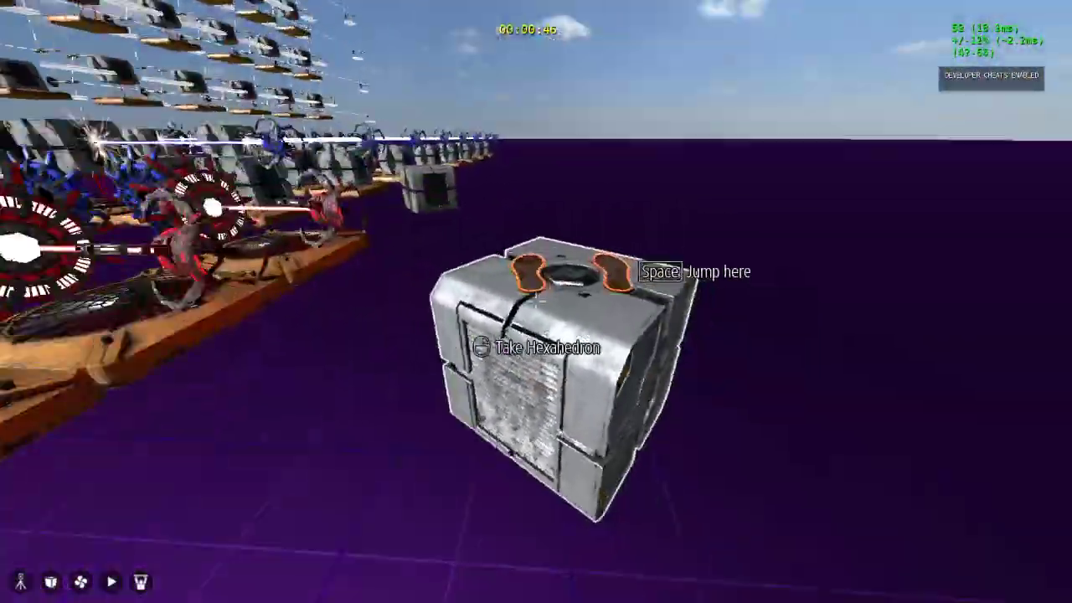
click(536, 301)
click(536, 302)
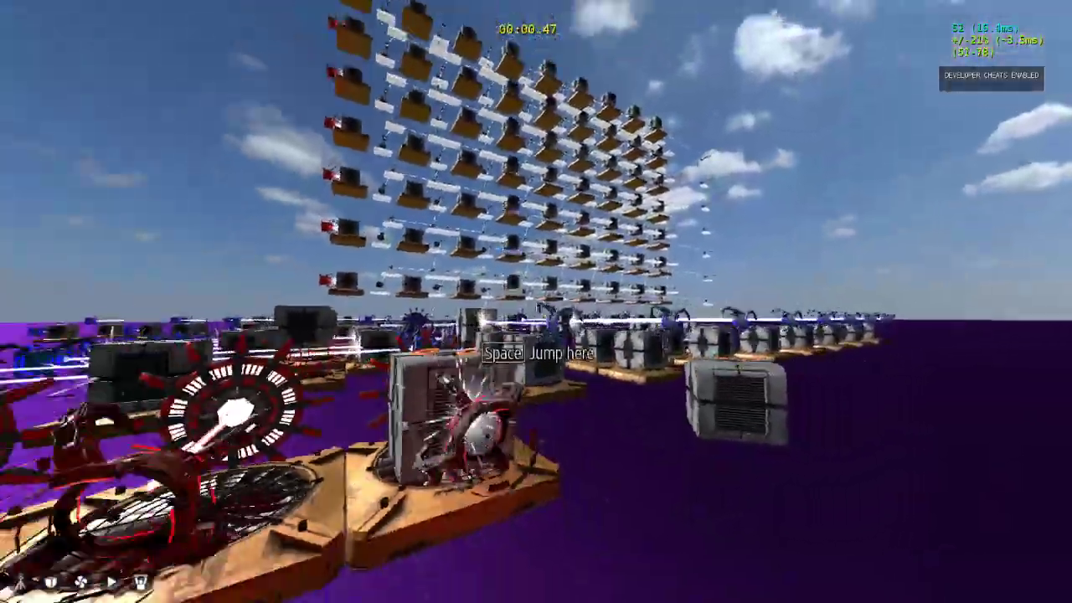
key(s)
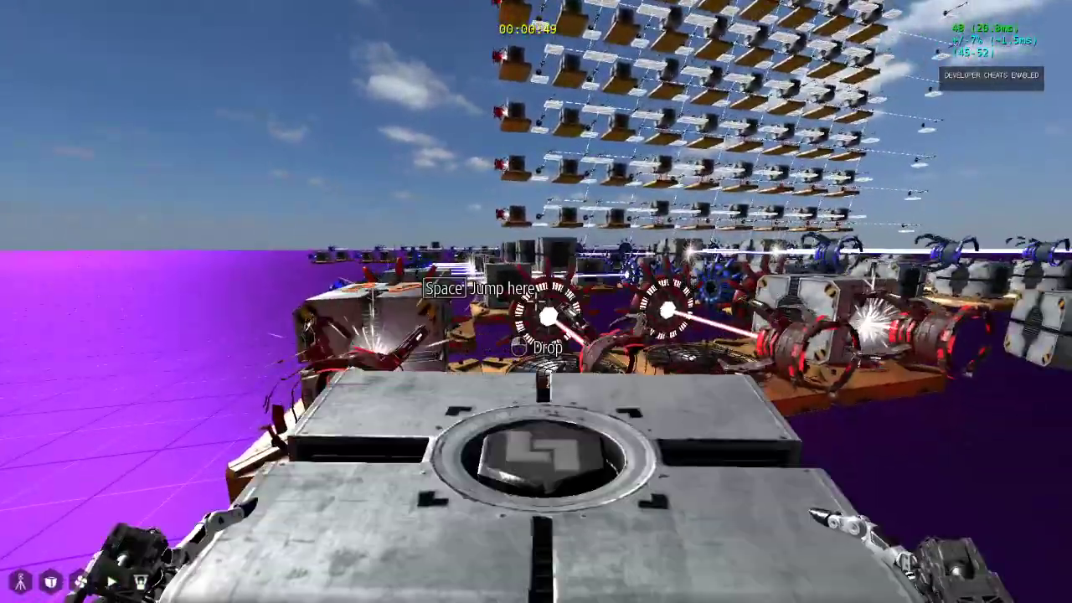
key(w)
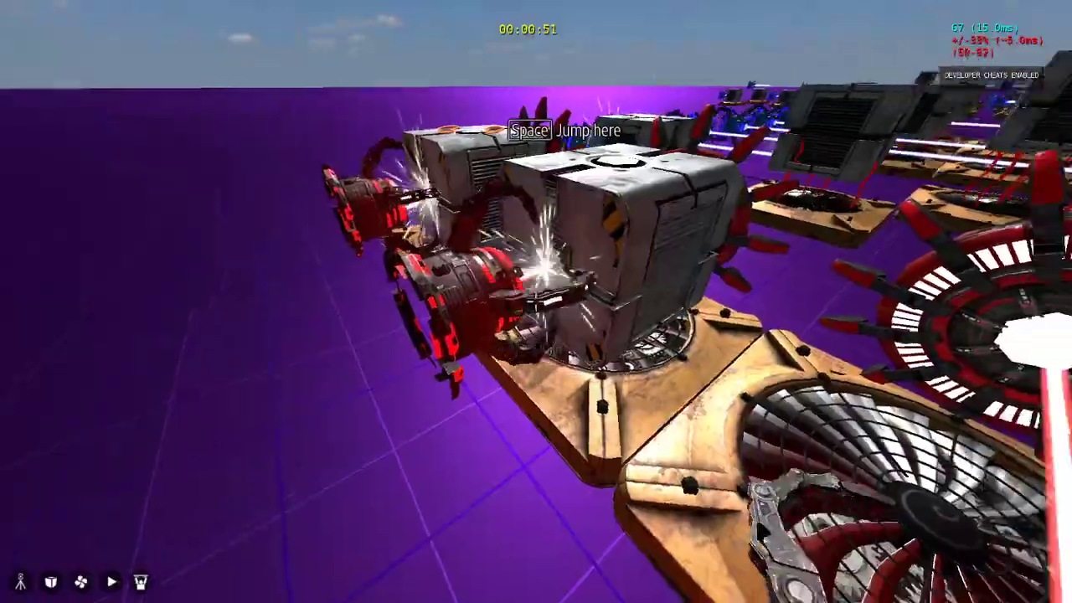
Take input cubes off the red-emitter fans on the stack's lowest and third layers and drop them clear of the fans
key(s)
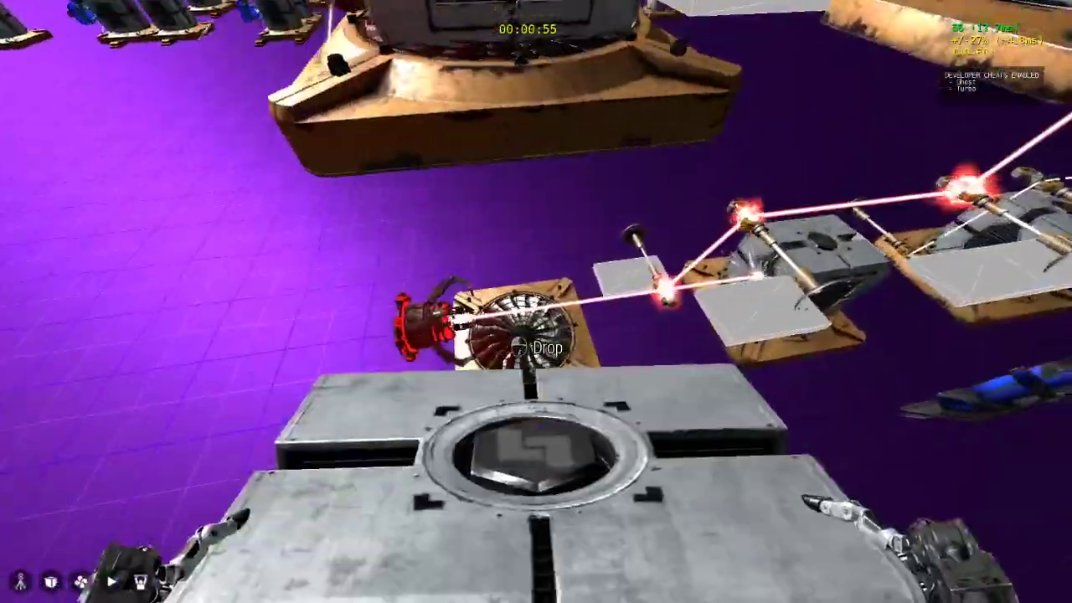
click(536, 301)
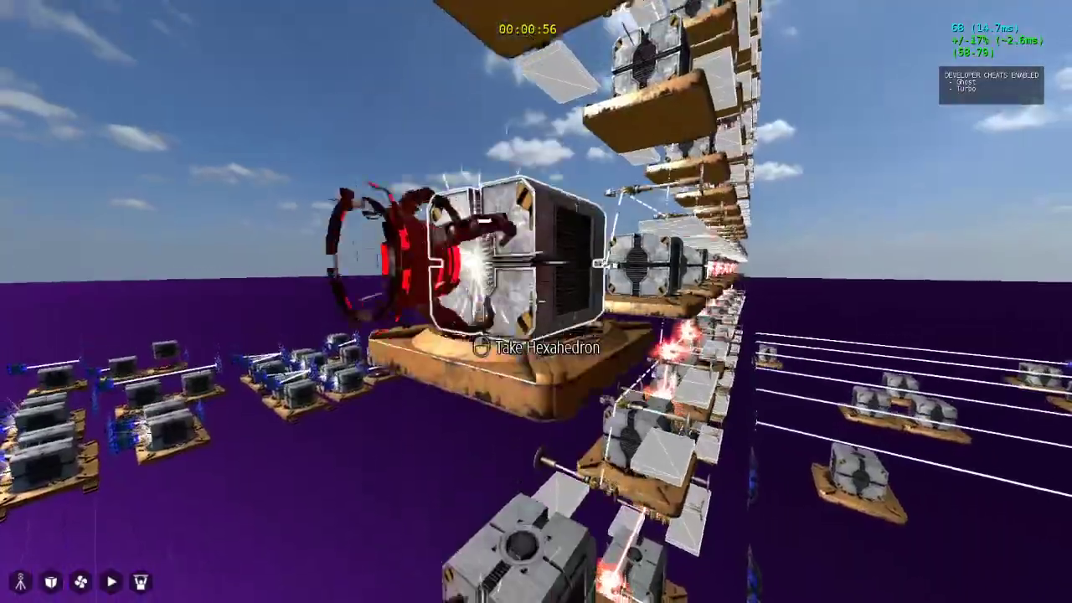
click(536, 301)
click(536, 302)
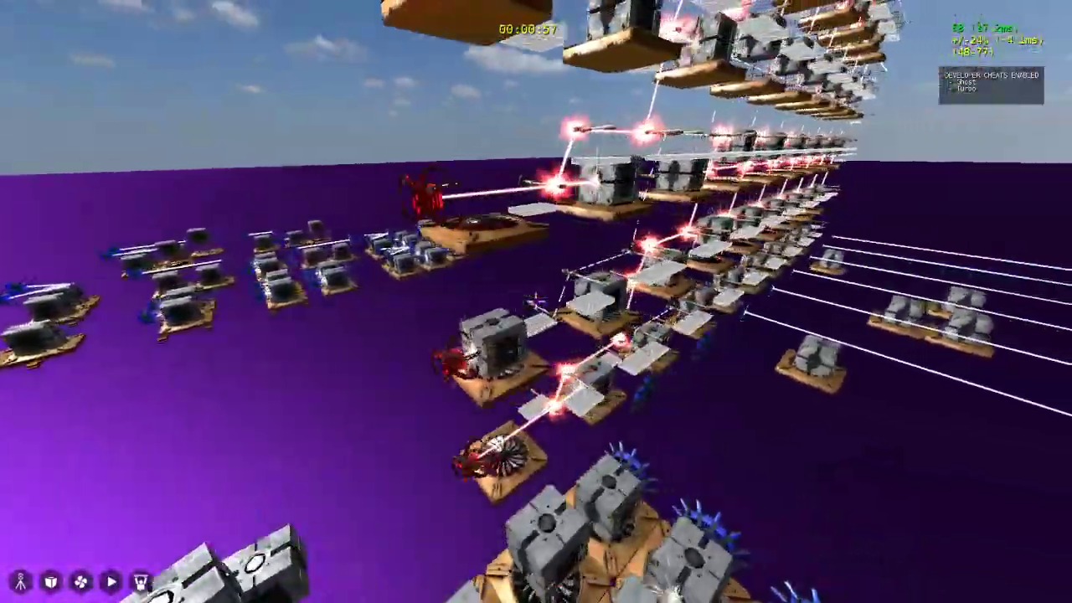
Examine the Shifter's beam paths across all layers of the stack and its control rows from several sides
key(w)
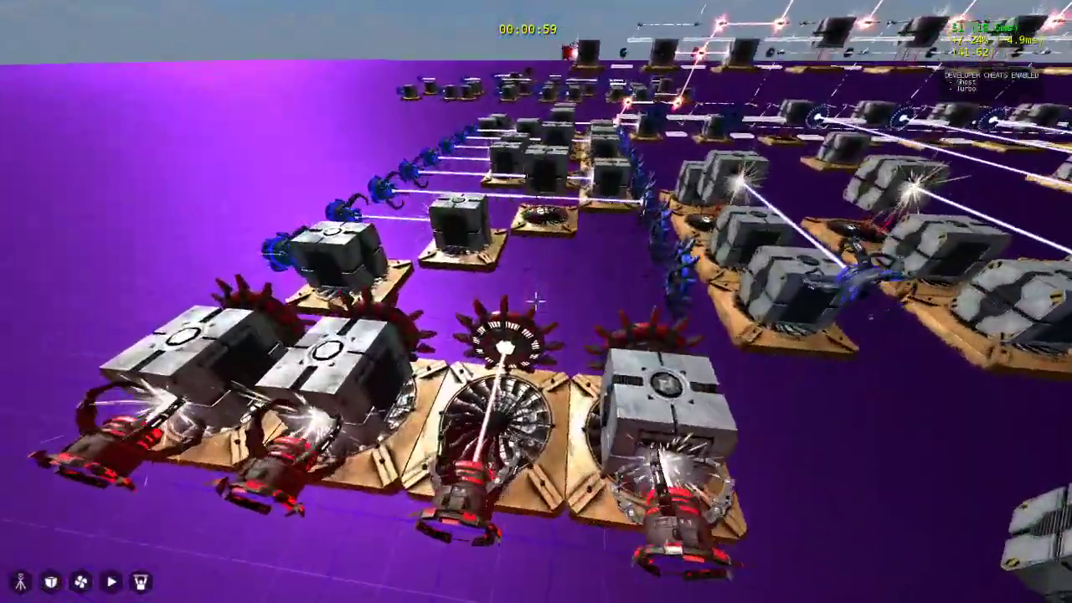
key(s)
key(w)
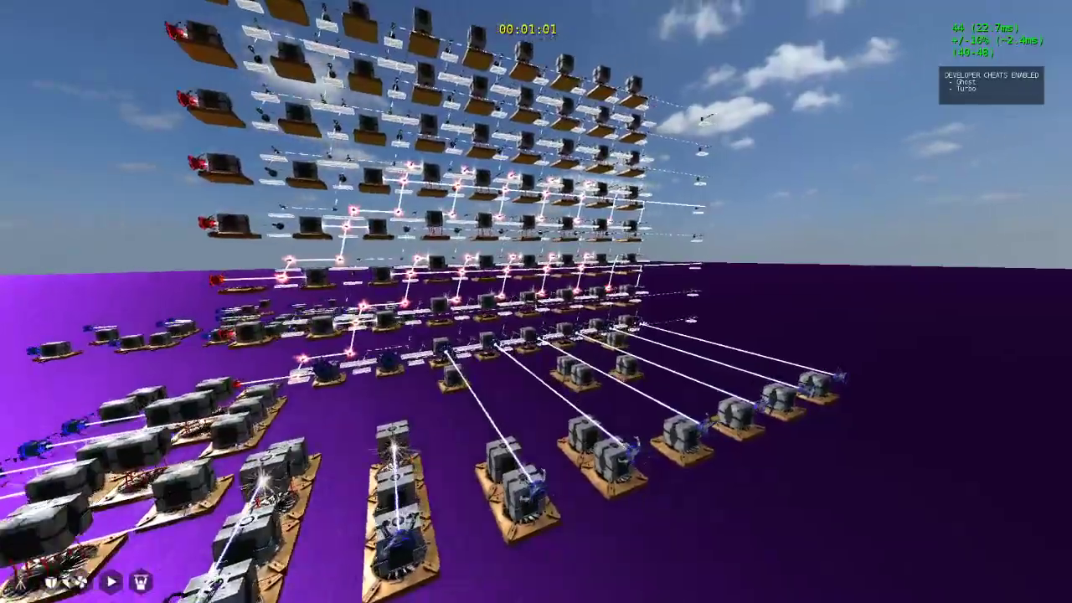
key(d)
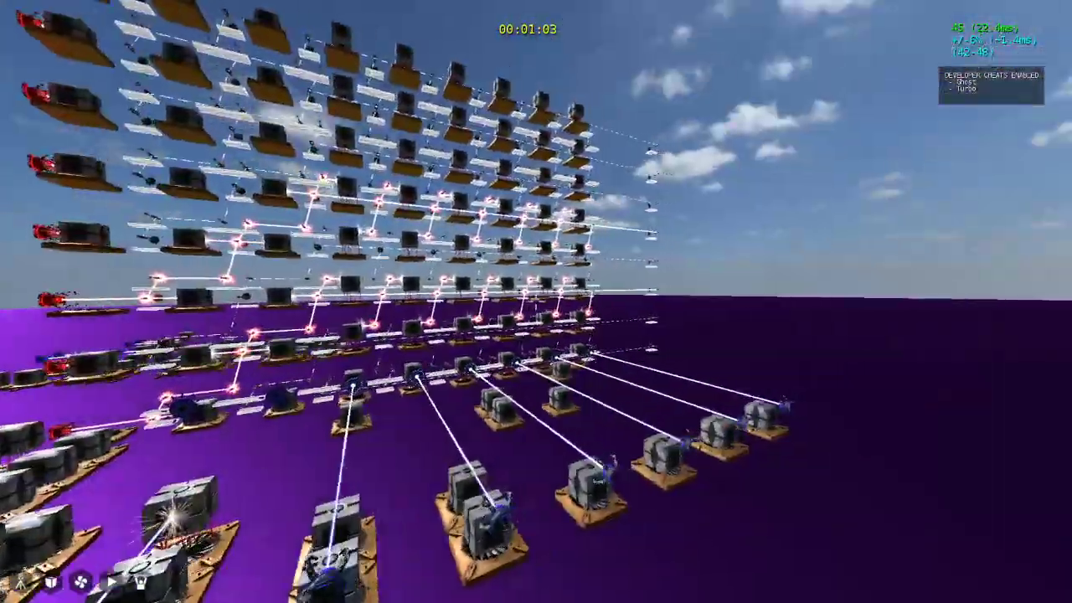
key(s)
key(a)
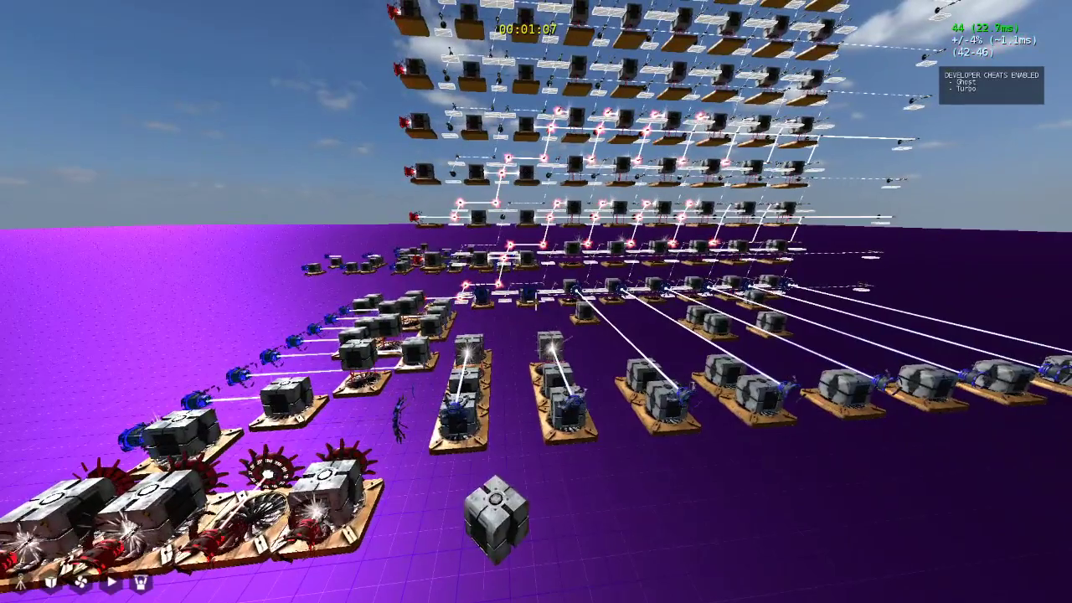
key(d)
key(a)
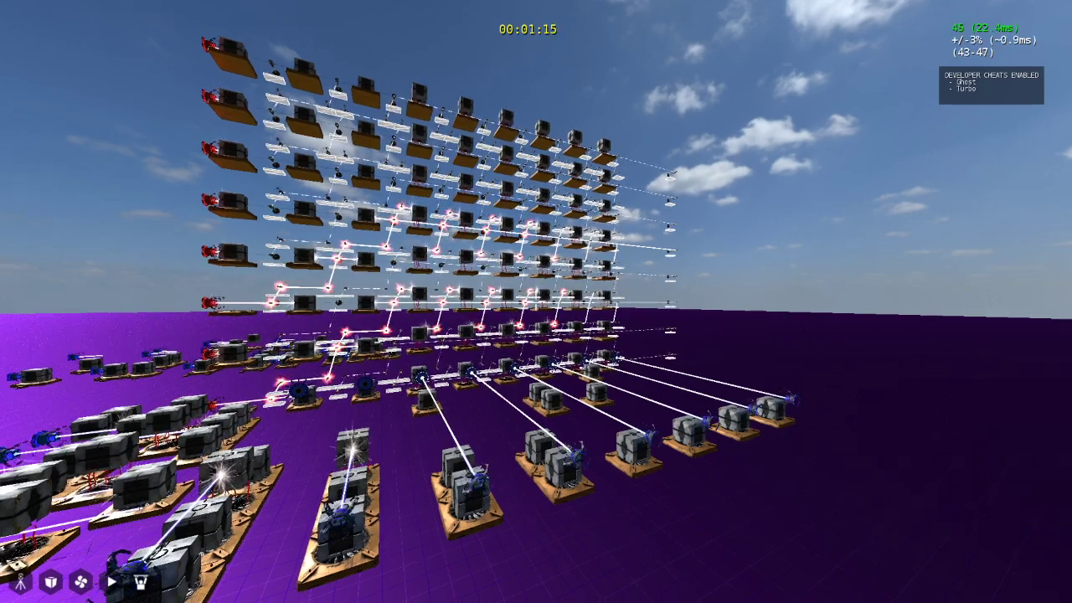
key(space)
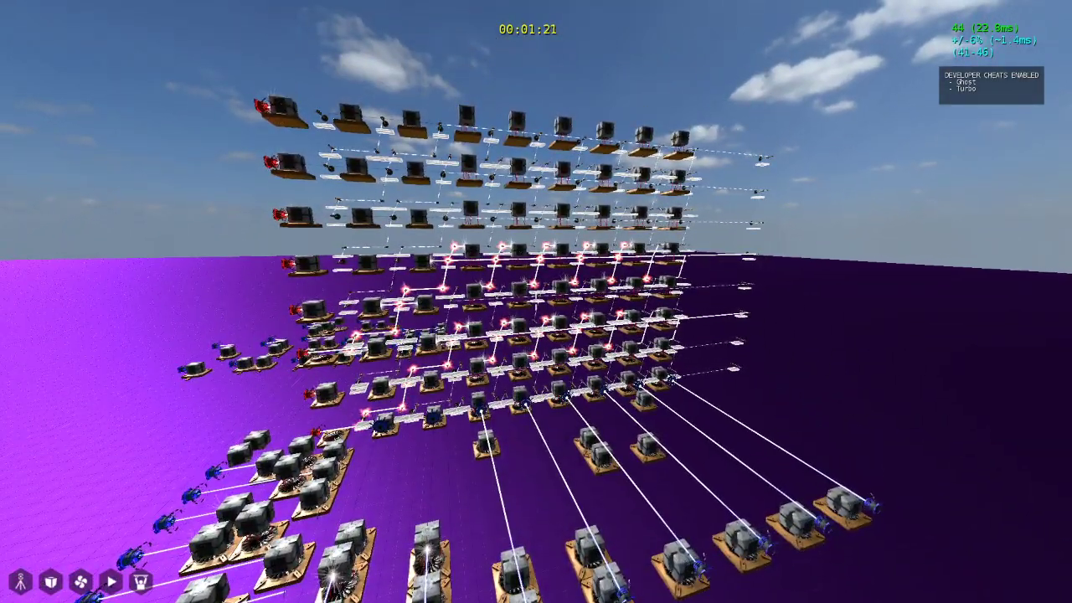
key(a)
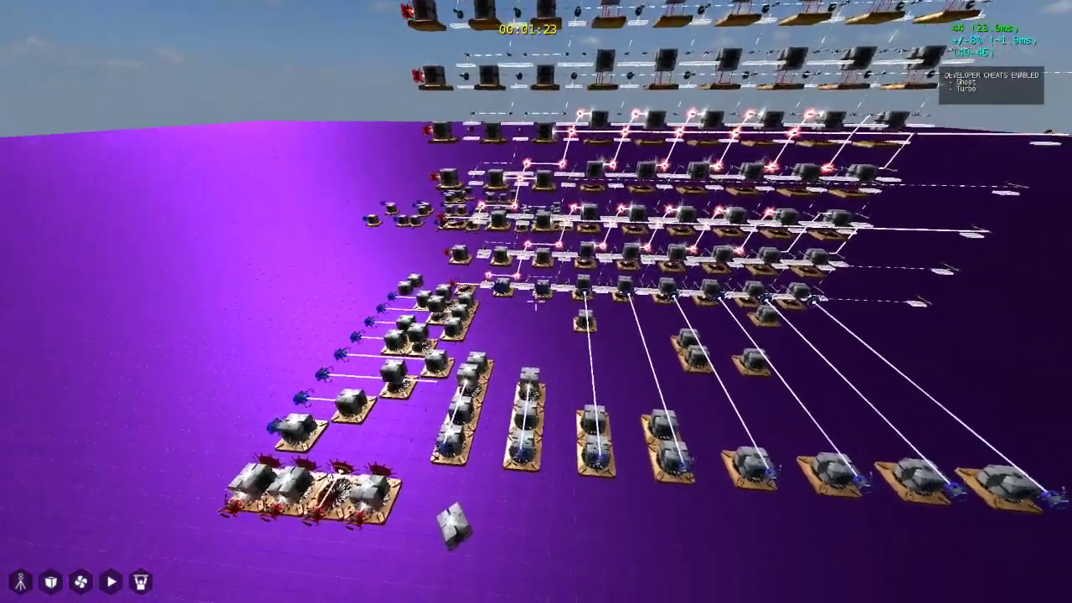
key(w)
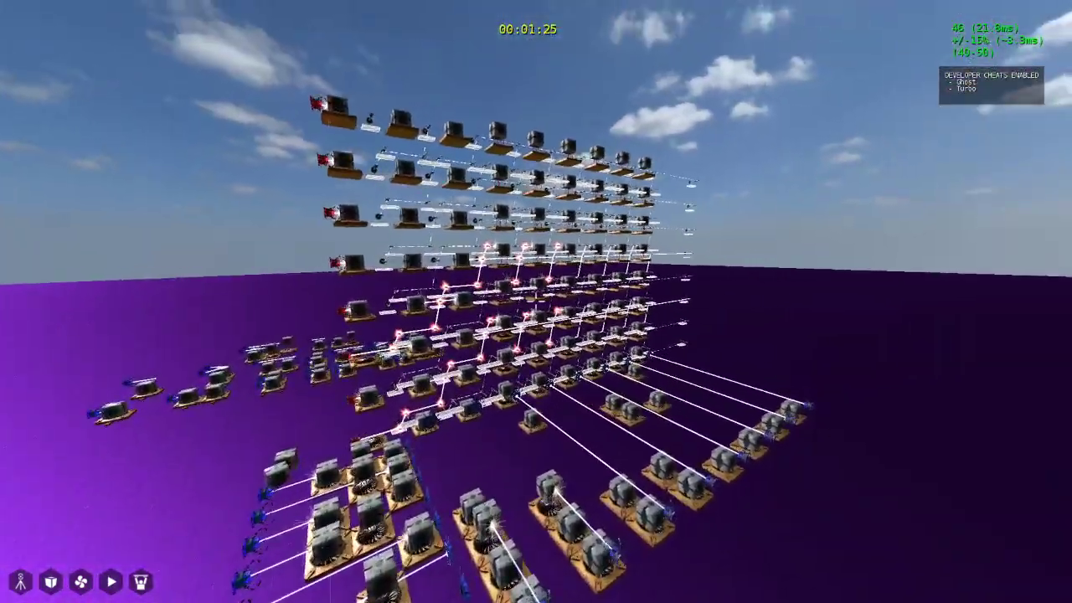
key(s)
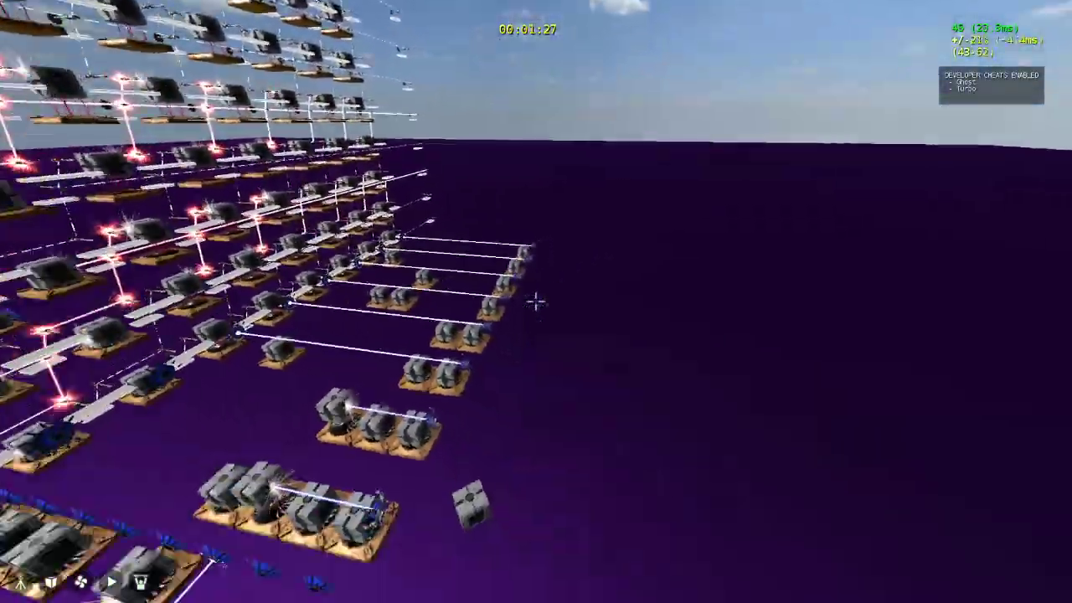
key(w)
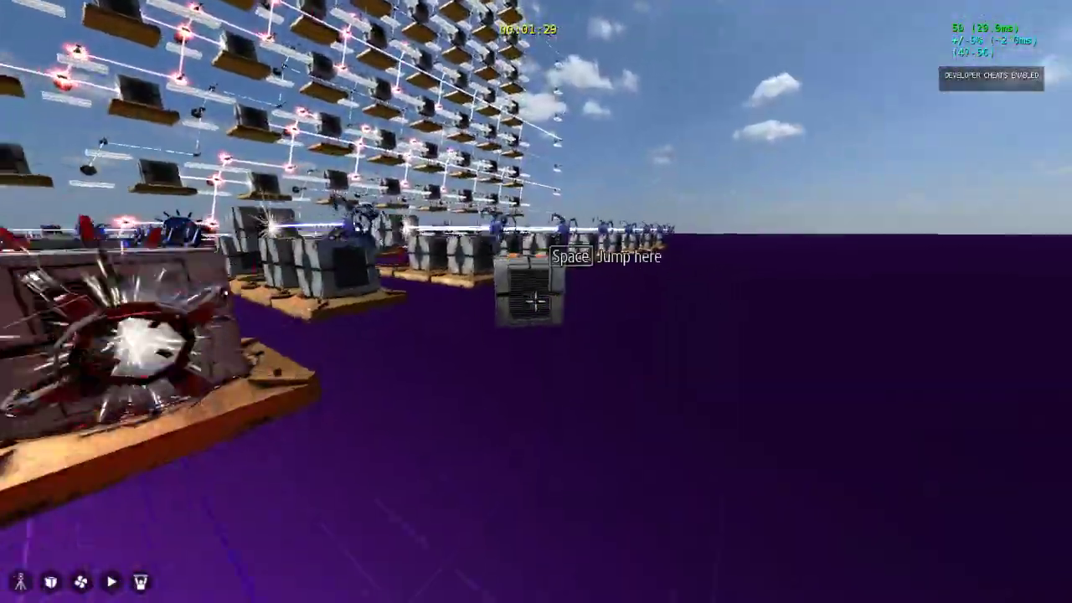
Put the loose cube on the empty red-emitter control fan and take the cube off the neighbouring fan
click(536, 302)
key(w)
click(537, 302)
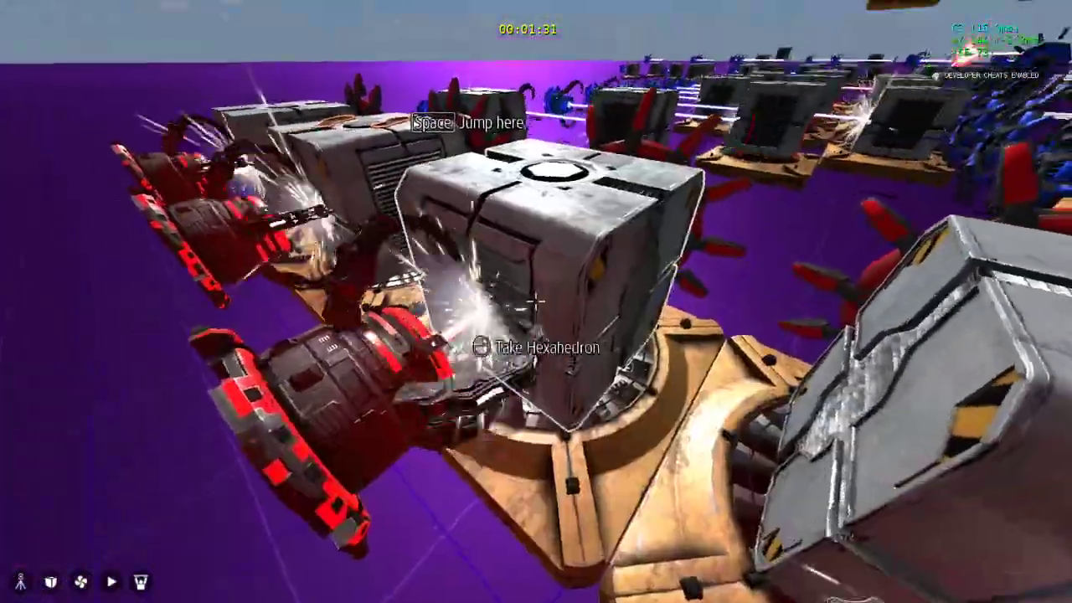
click(536, 302)
key(a)
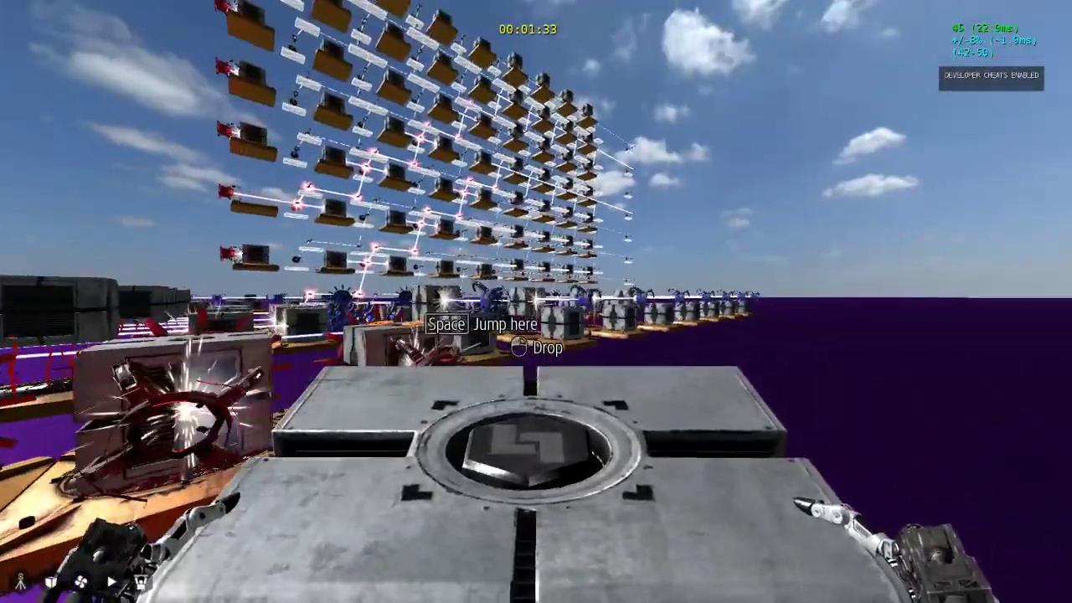
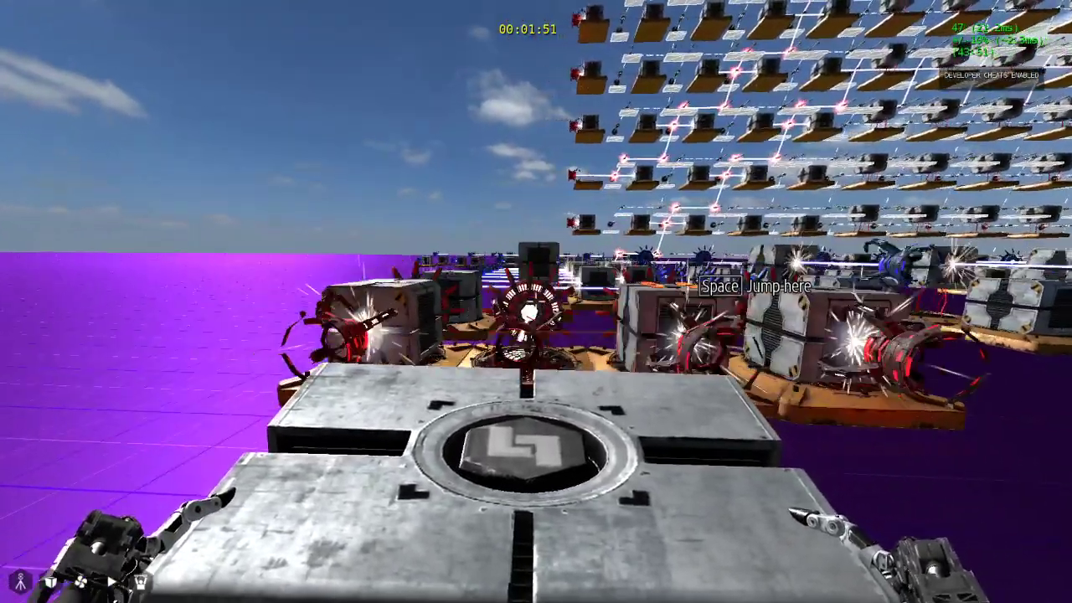
End the Shifter level's test run and turn on rendering of the target lines between entities
key(Escape)
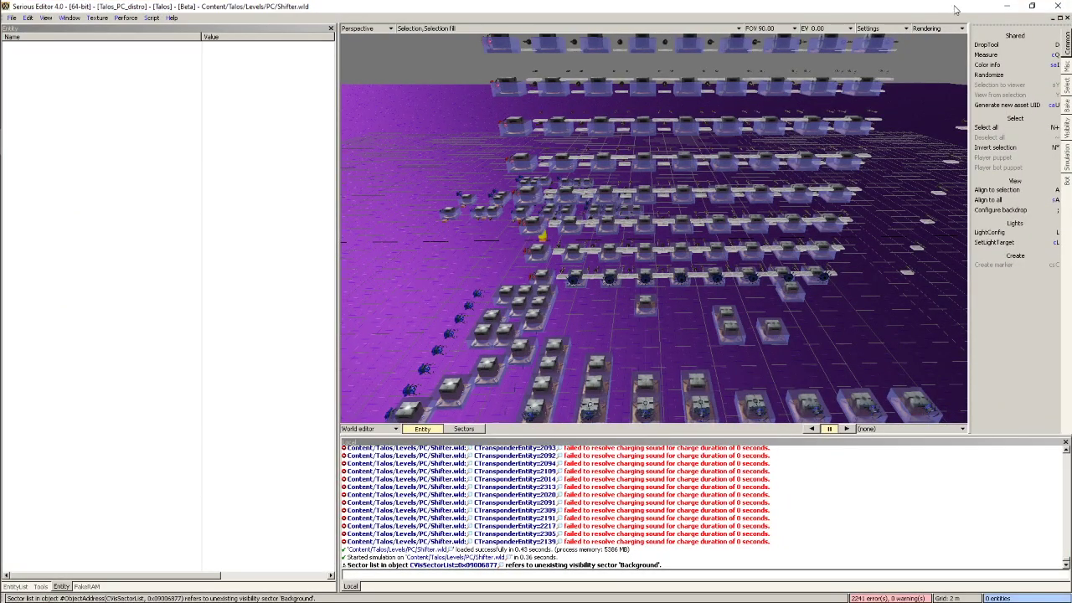
right_drag(654, 228, 679, 142)
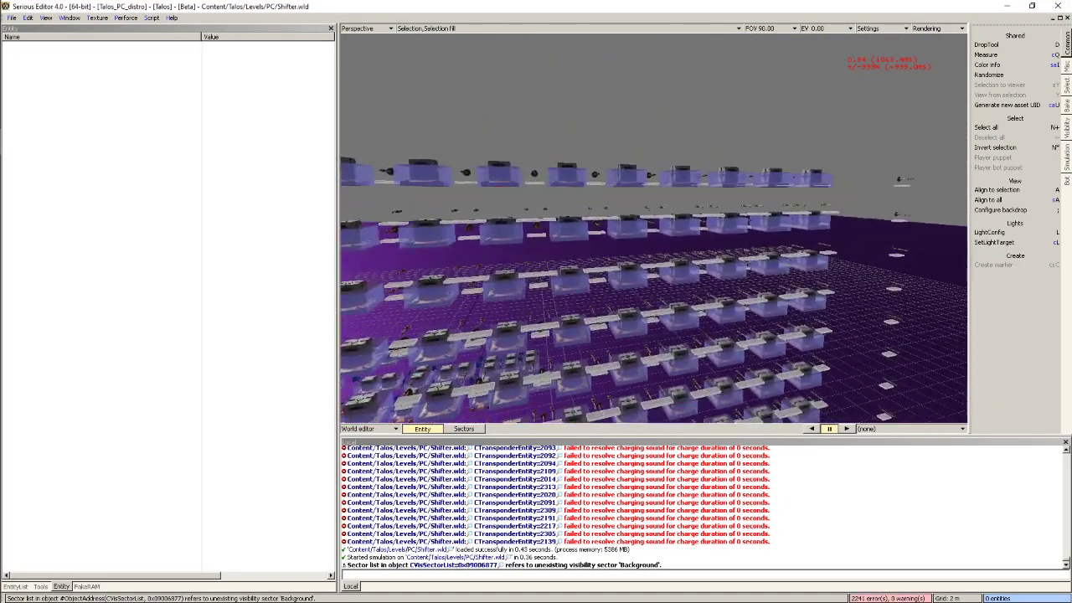
click(941, 28)
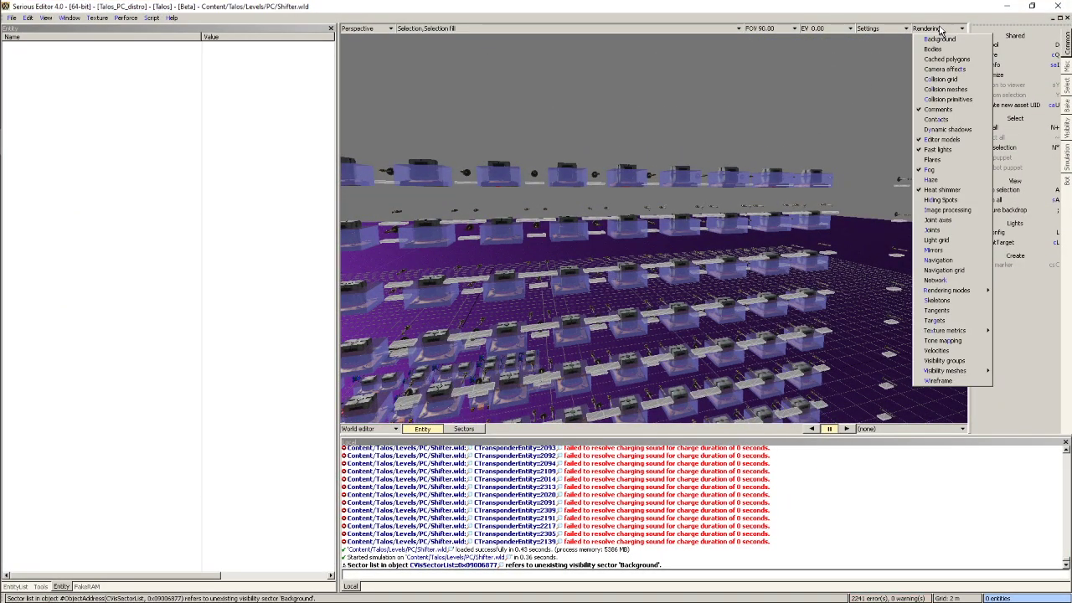
click(952, 311)
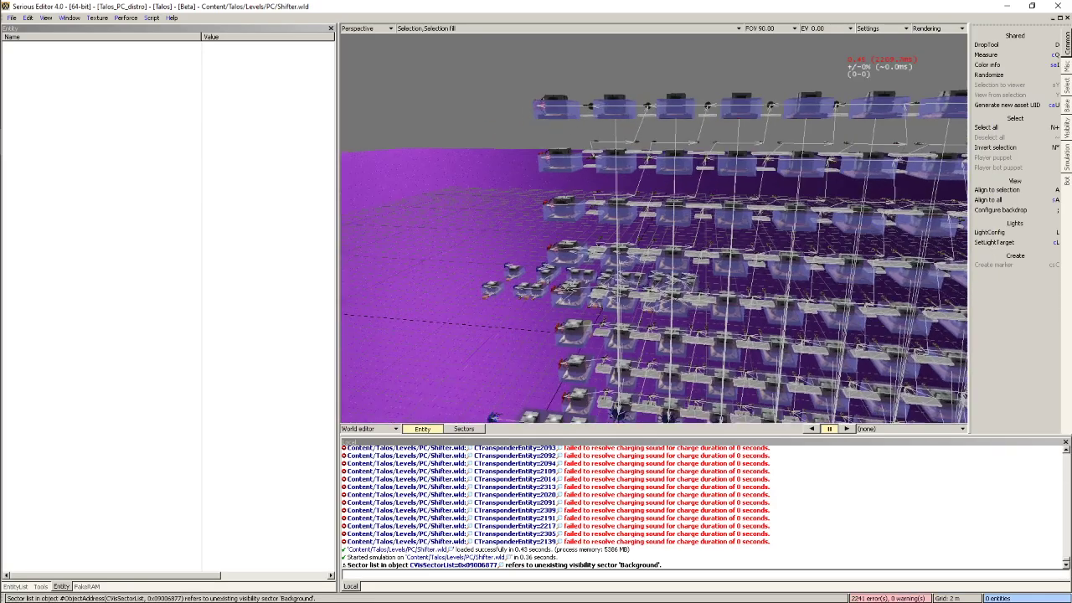
Examine the link lines through the Shifter's control rows and stack, selecting a stationary energy rod between two fans
right_drag(654, 228, 905, 237)
mouse_move(850, 99)
right_down()
mouse_move(846, 51)
mouse_move(821, 109)
mouse_move(832, 100)
right_up()
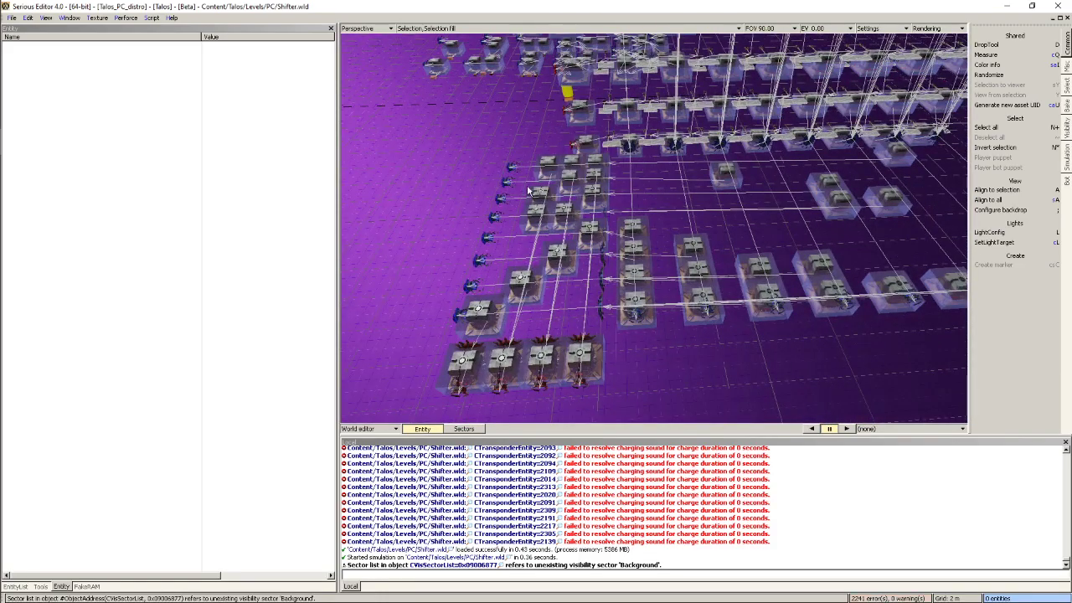
right_drag(581, 270, 612, 193)
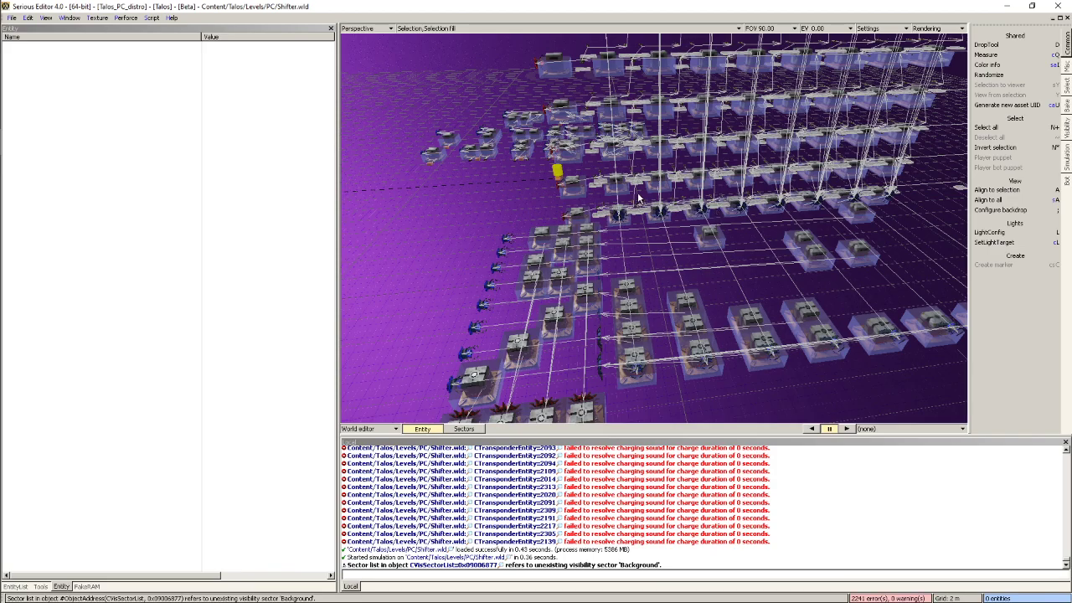
key(w)
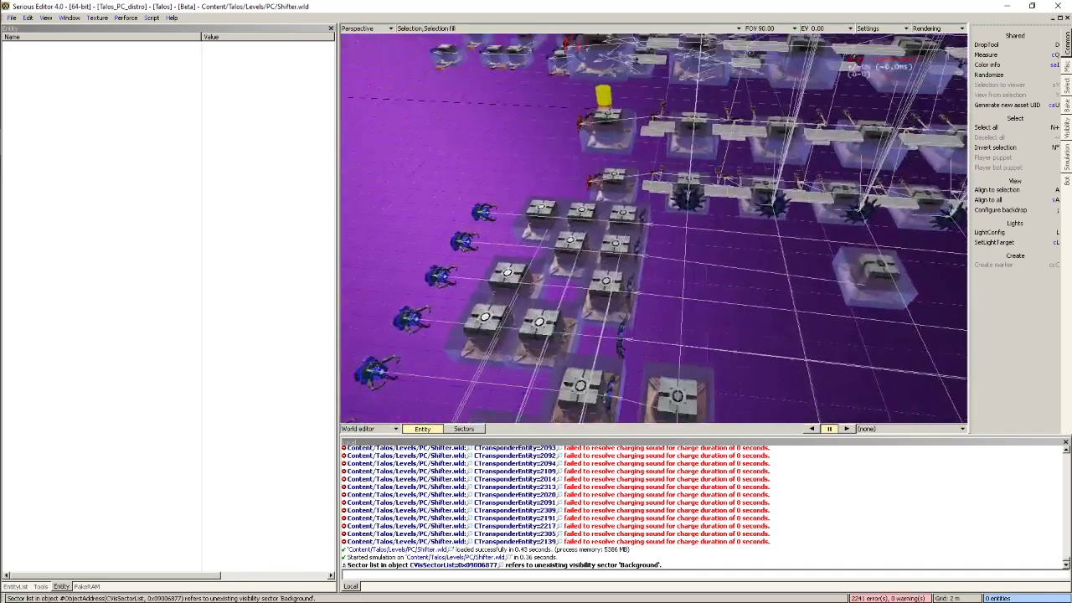
key(w)
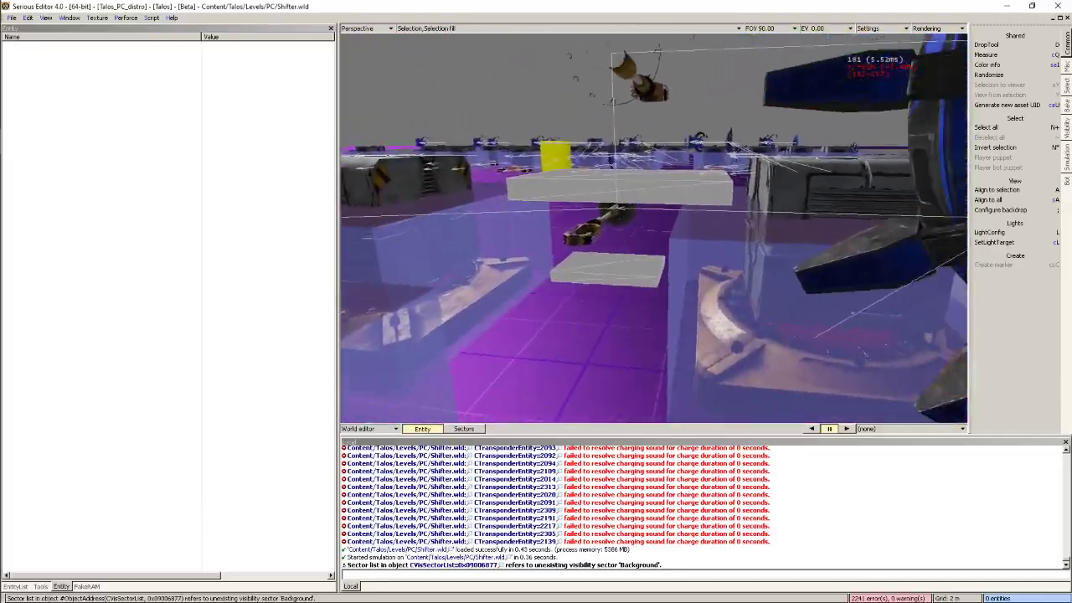
key(s)
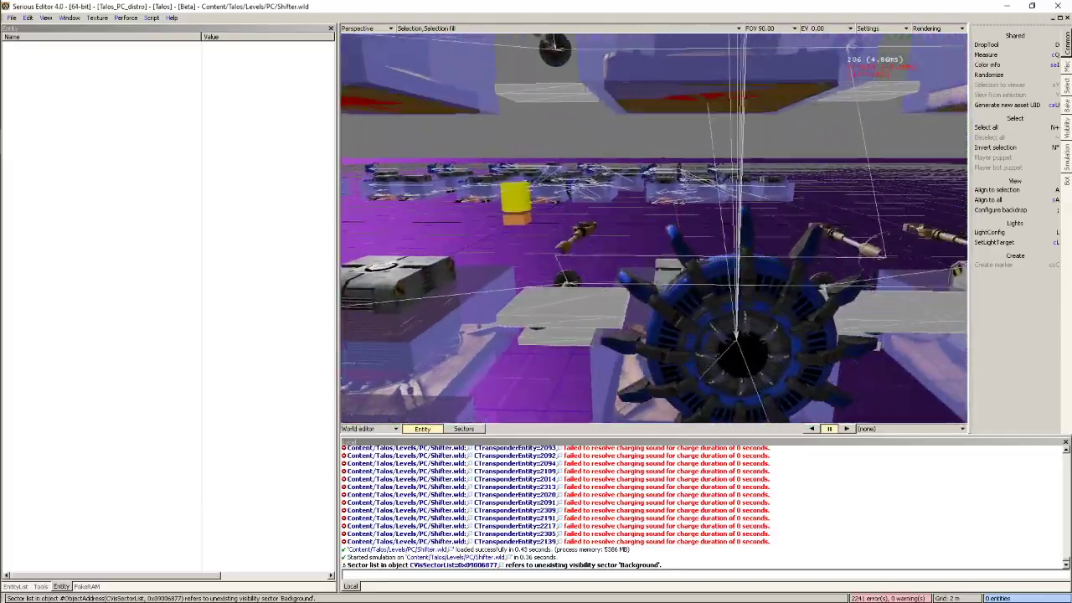
key(s)
key(s)
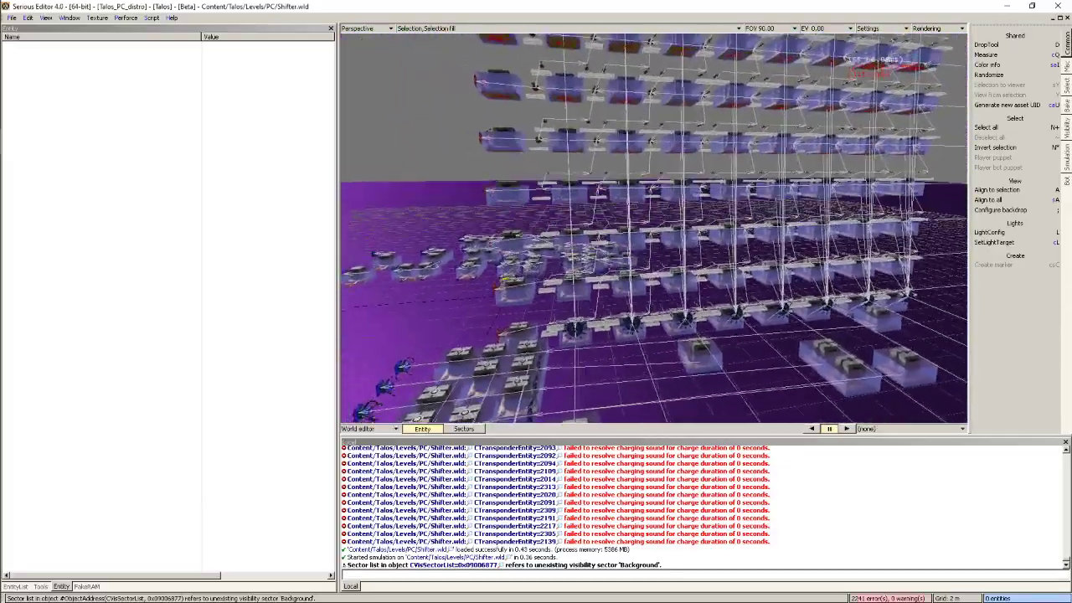
key(w)
key(w)
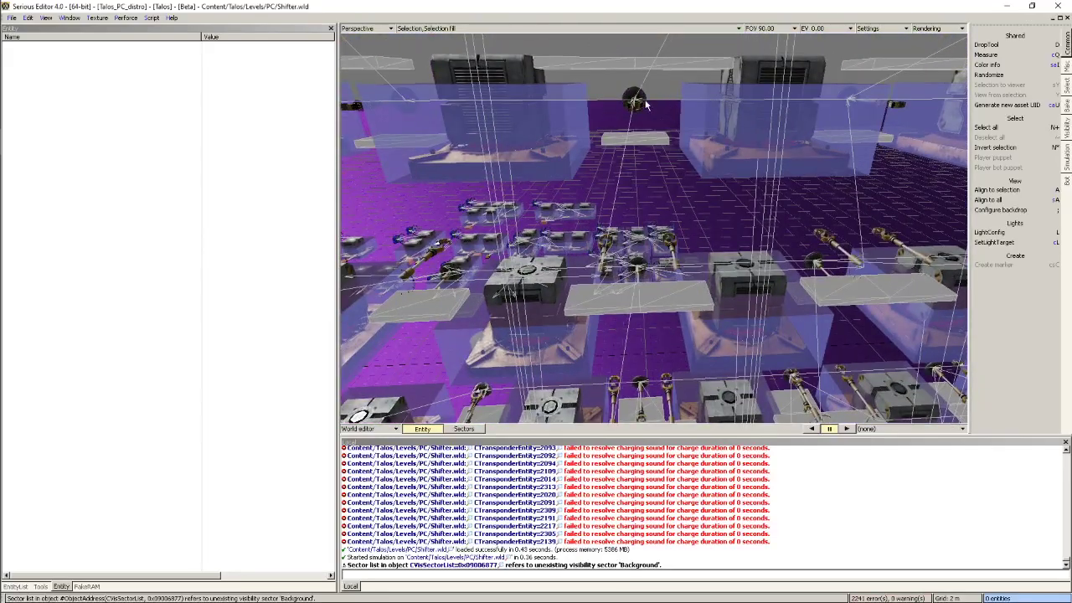
click(635, 100)
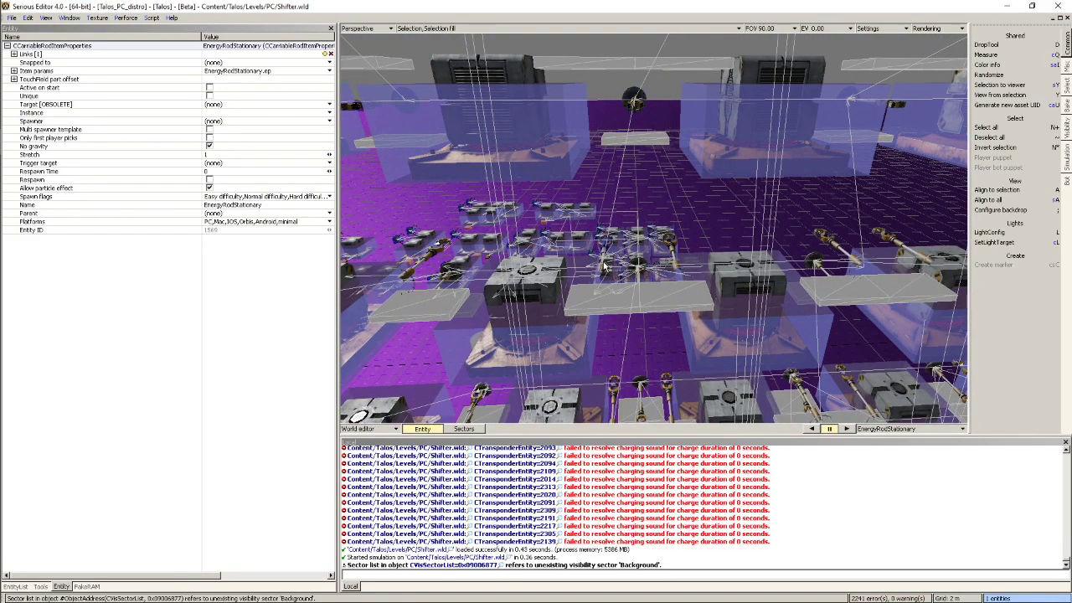
key(s)
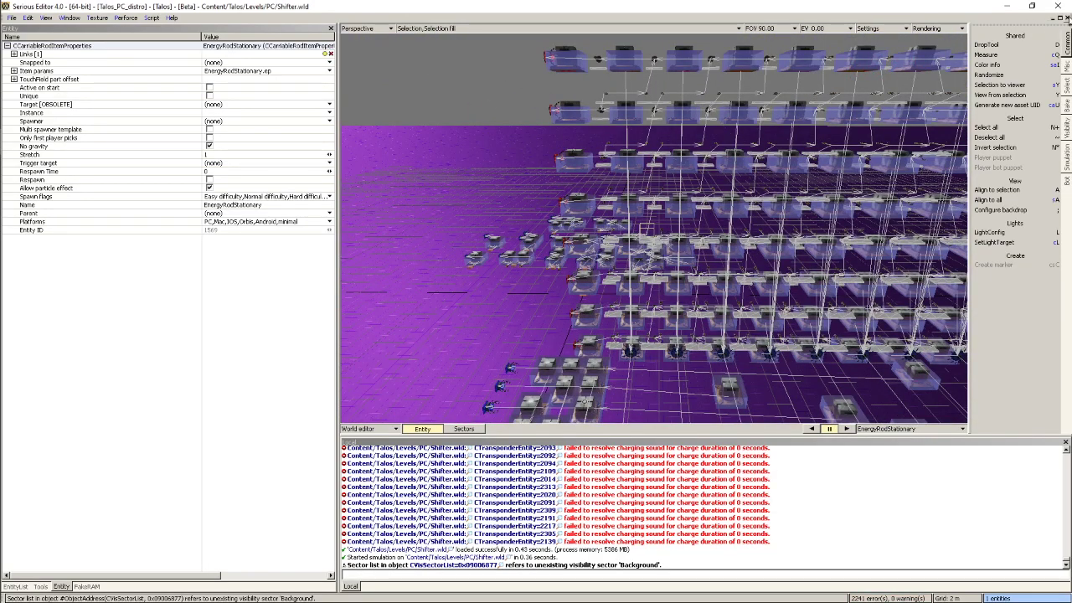
Close the Shifter level and open RAM.wld from Content/Talos/Levels/PC
click(1067, 18)
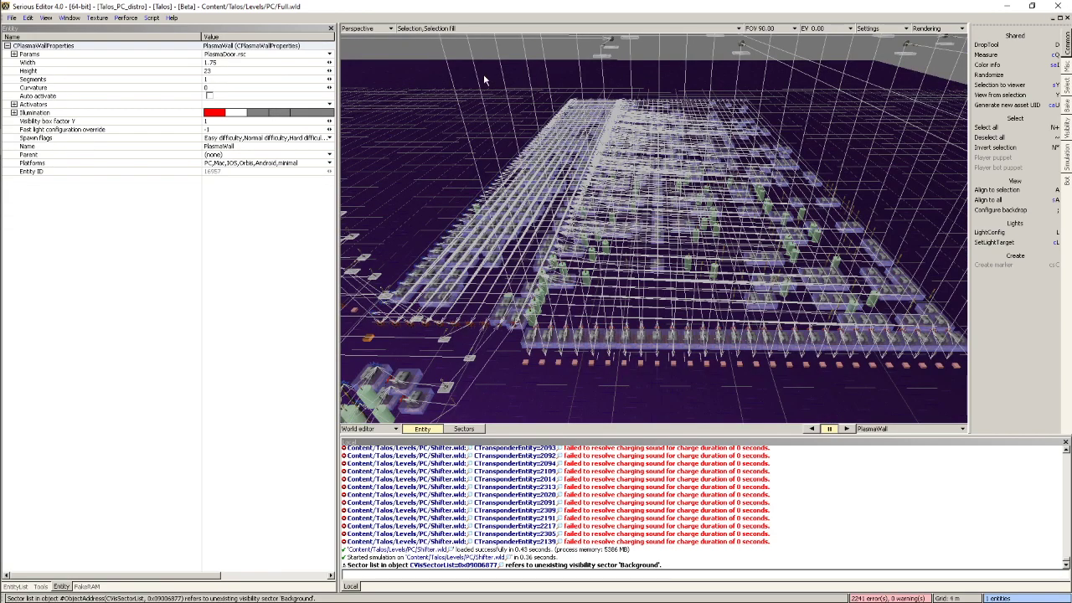
click(13, 18)
click(50, 38)
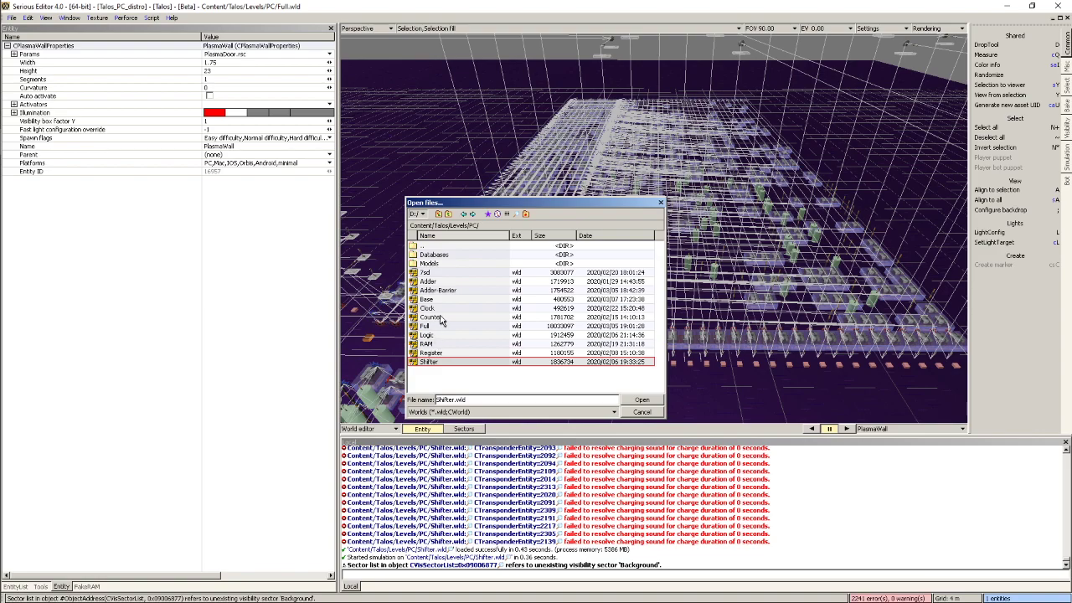
double_click(429, 345)
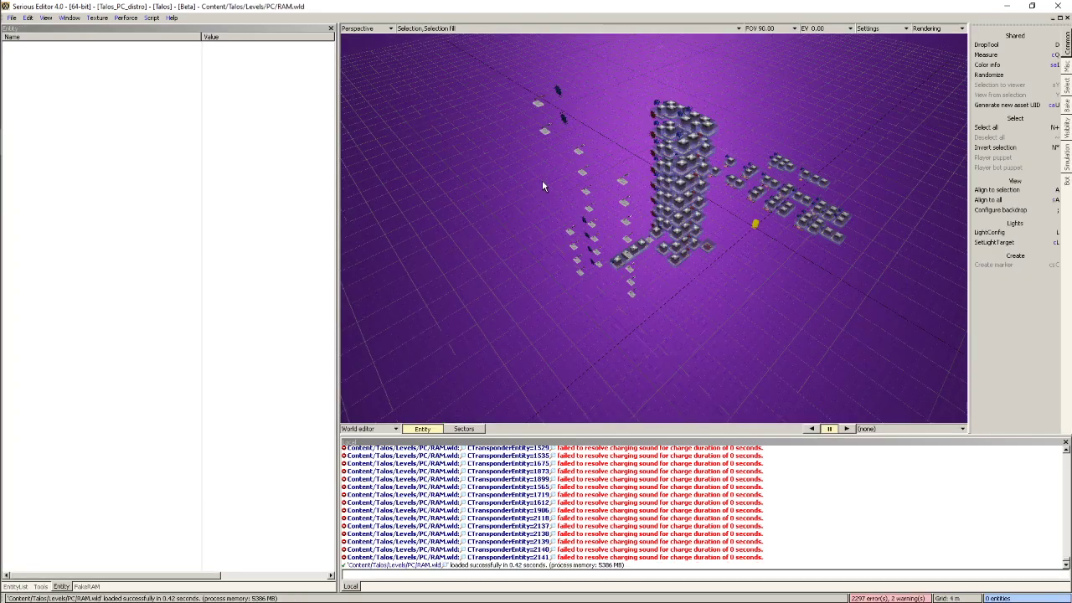
right_drag(691, 245, 720, 259)
right_drag(607, 251, 512, 257)
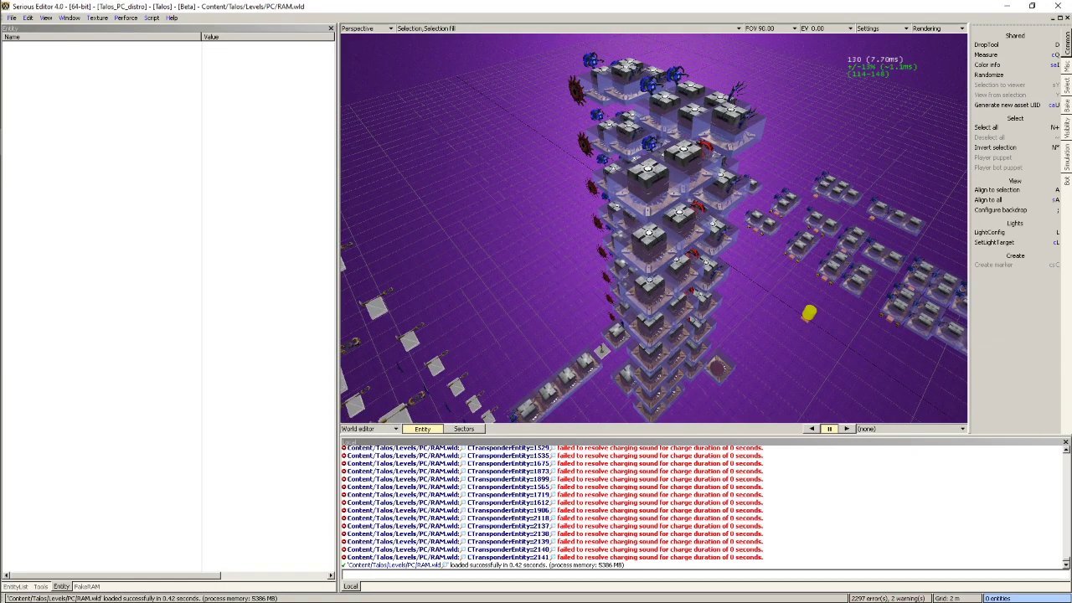
right_drag(513, 257, 683, 263)
Switch to Calculator to work out 8 × 256, and close it again
key(super)
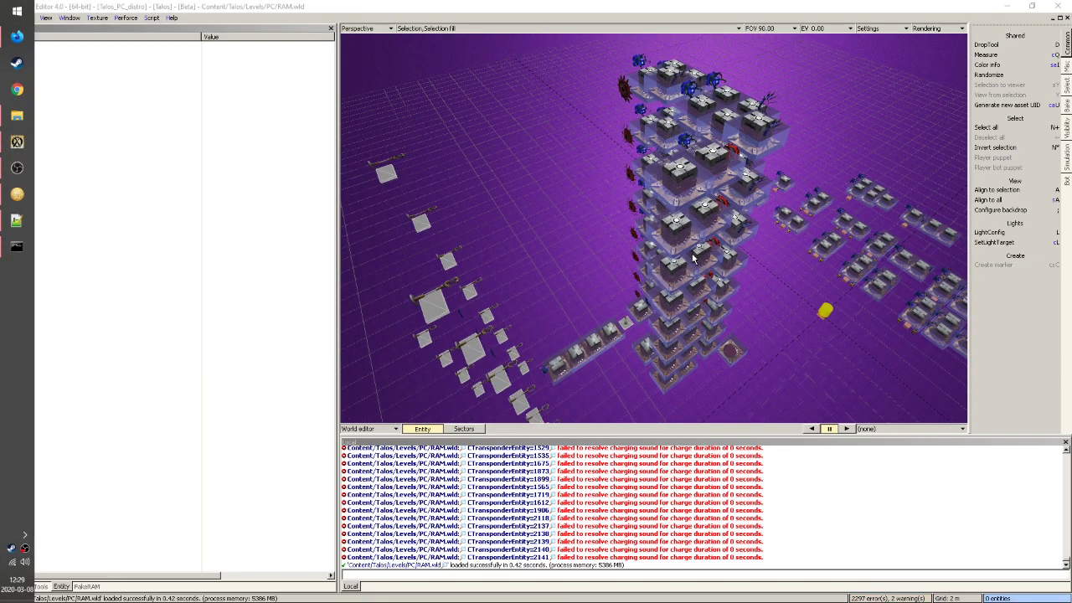
key(alt+Tab)
key(alt+Tab)
key(alt+Tab)
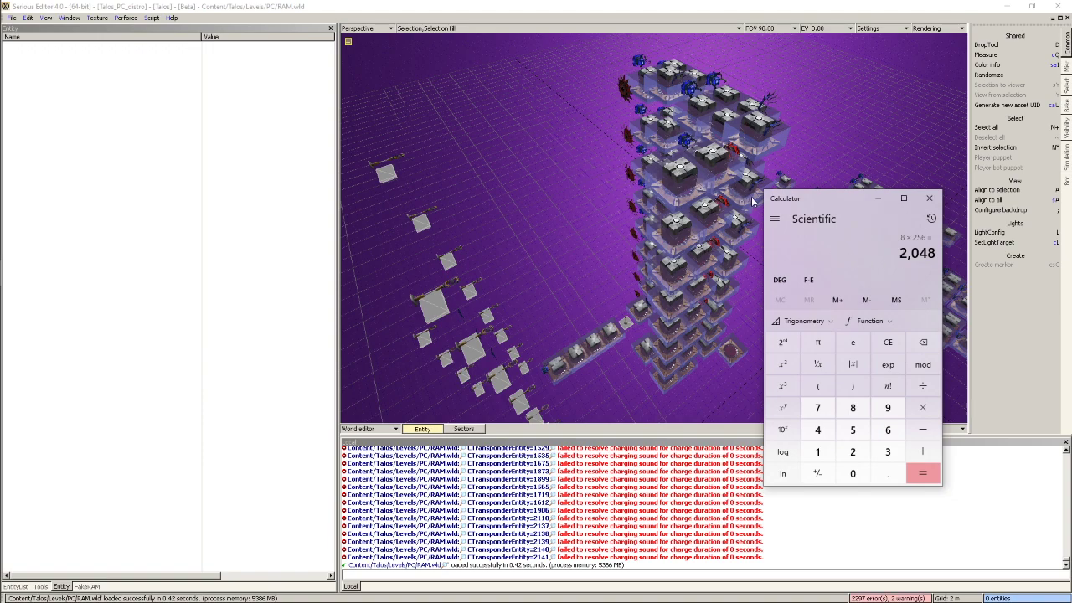
click(928, 199)
Leave the RAM level for Full.wld and examine its large tower block, selecting a stationary energy rod and a blue receiver
middle_drag(928, 199, 846, 151)
right_drag(928, 200, 928, 199)
right_drag(800, 70, 800, 70)
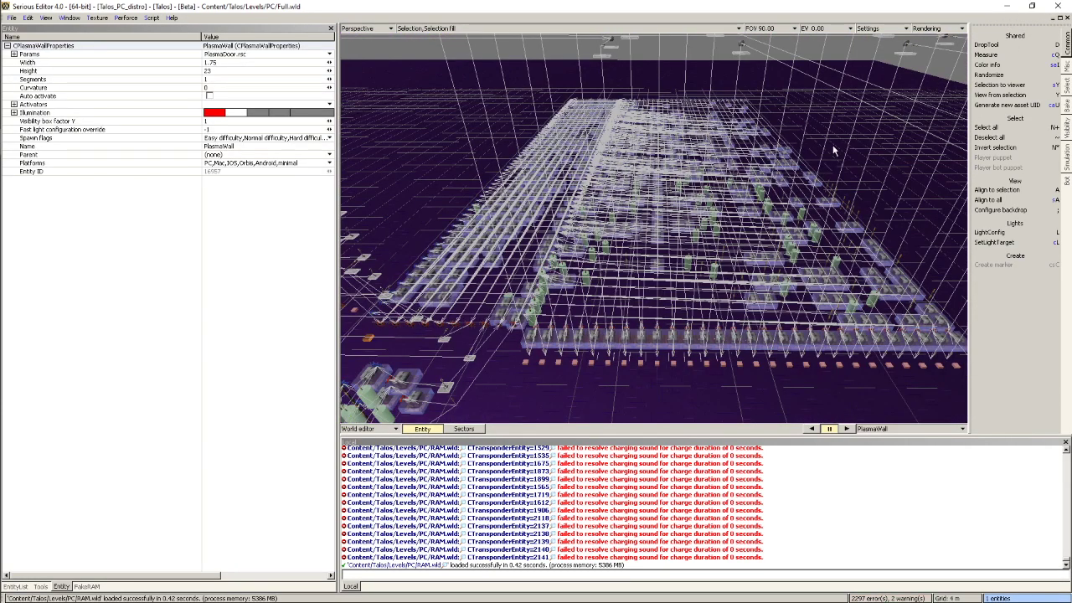
right_drag(654, 227, 654, 226)
right_drag(703, 254, 679, 235)
click(677, 228)
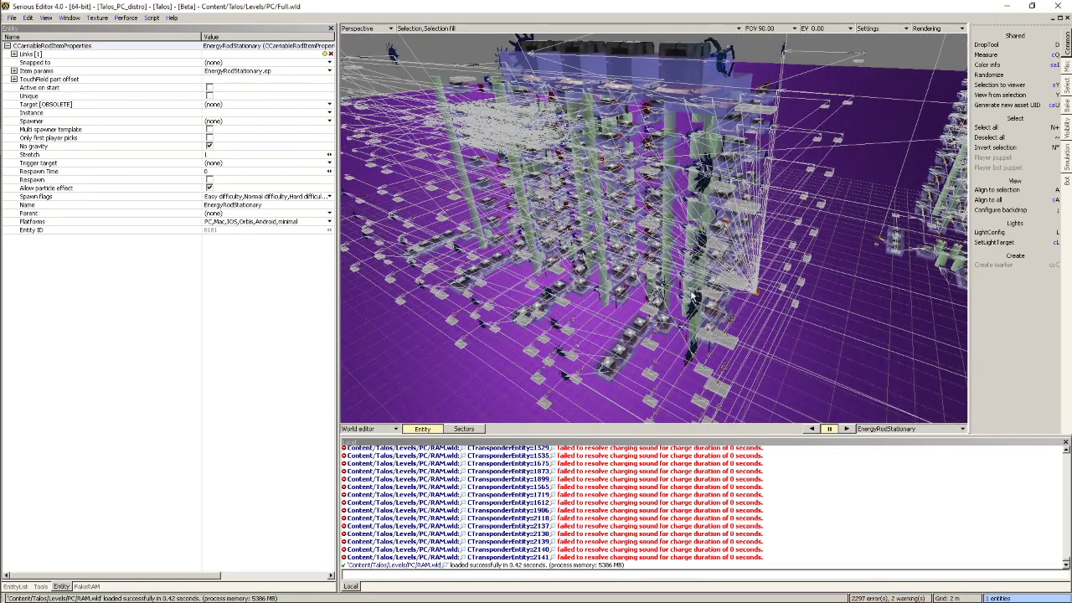
right_drag(694, 297, 694, 298)
click(656, 346)
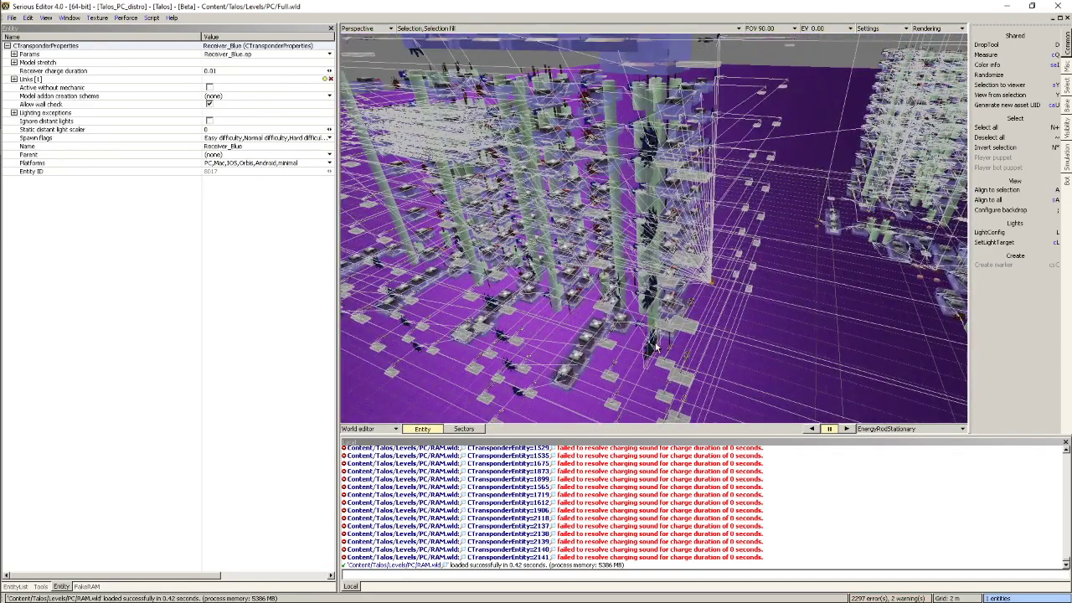
Examine the large row of cubes on fans beside the tower block from several sides, selecting individual fans
right_drag(656, 346, 656, 346)
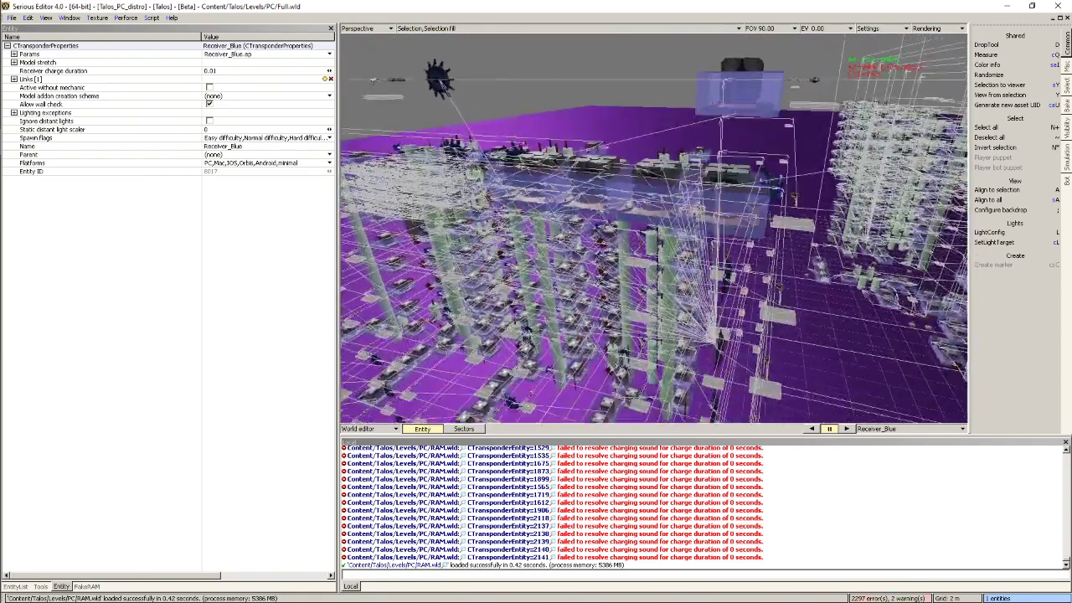
right_drag(693, 236, 693, 236)
click(694, 236)
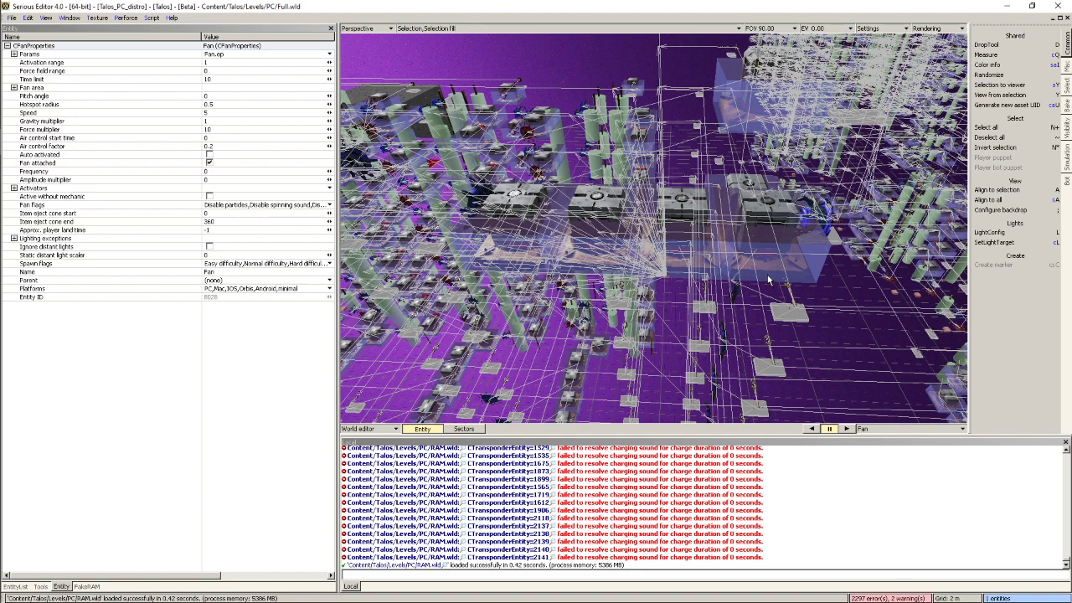
scroll(693, 247, down, 3)
middle_drag(693, 247, 791, 322)
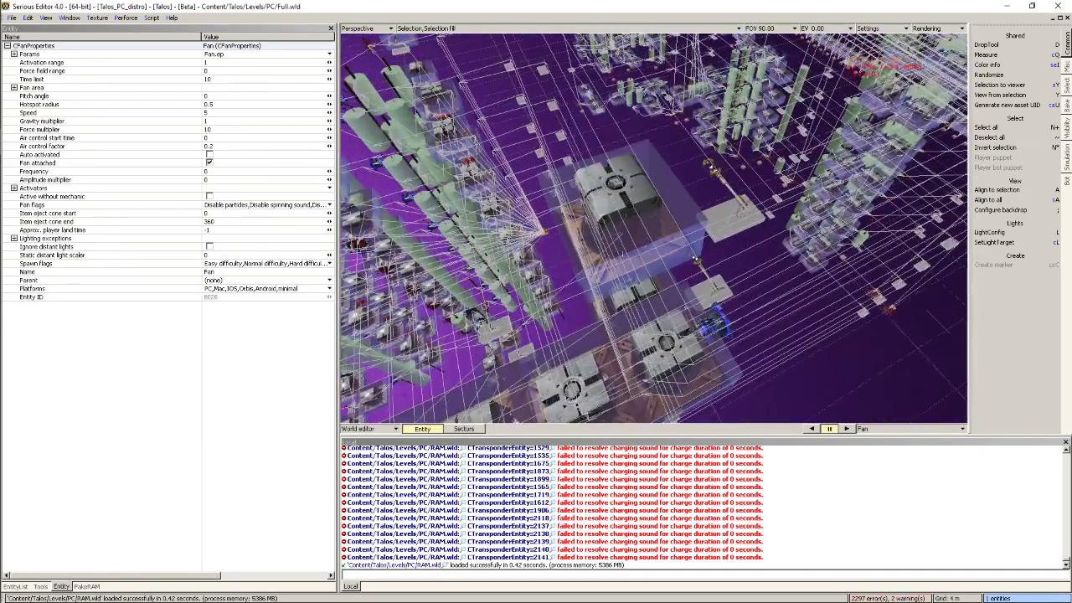
click(610, 263)
scroll(610, 263, up, 3)
middle_drag(645, 255, 614, 149)
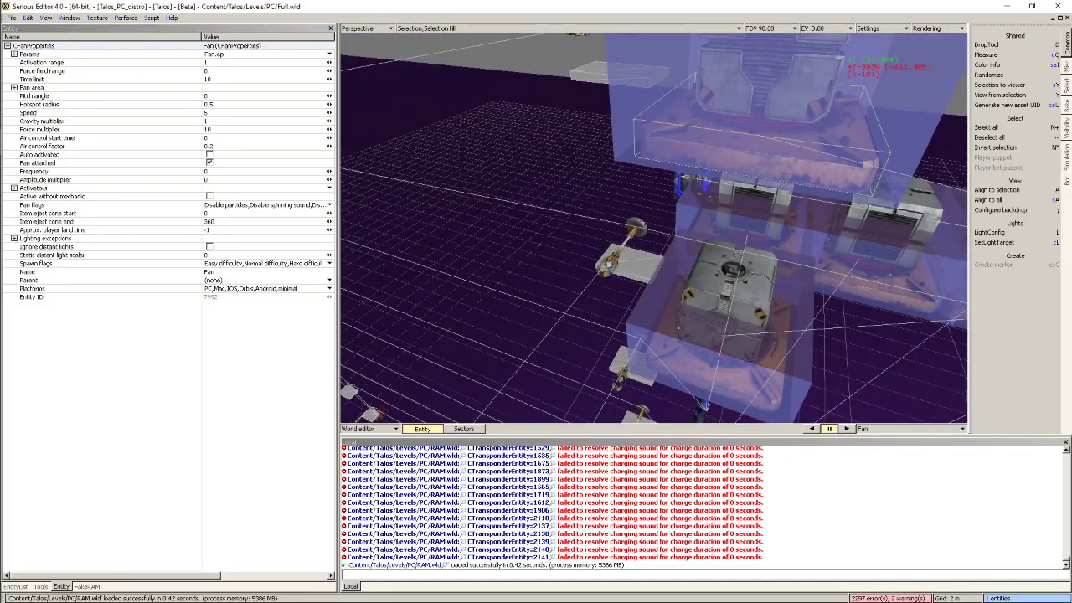
middle_drag(614, 251, 540, 222)
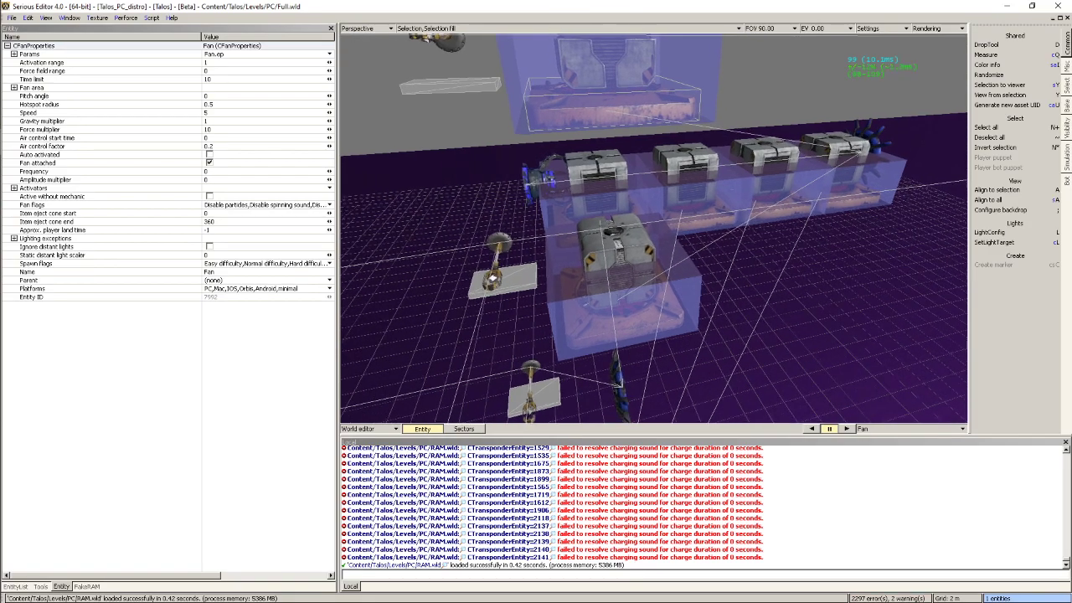
middle_drag(654, 228, 825, 252)
middle_drag(536, 248, 796, 189)
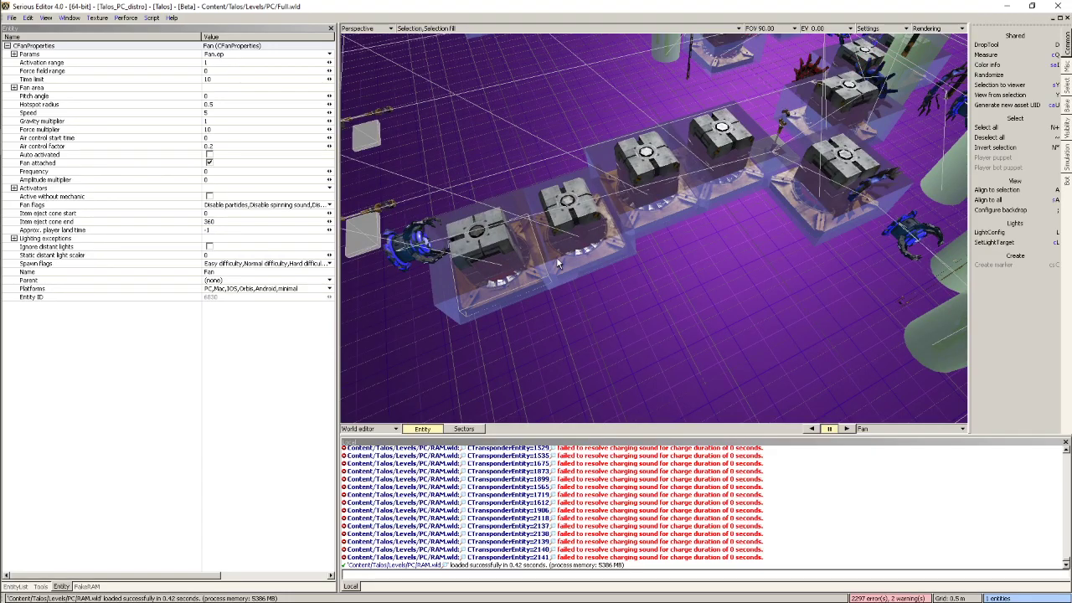
Select the fans one by one along a small four-cube row and examine the links around it
click(585, 253)
middle_drag(572, 238, 486, 236)
middle_drag(625, 202, 705, 296)
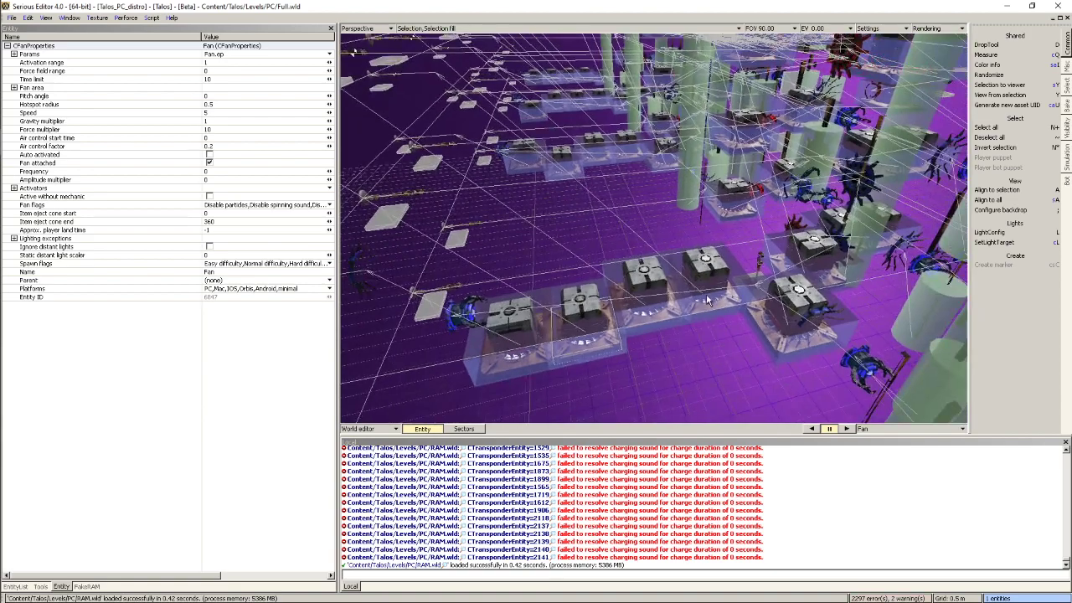
click(646, 317)
click(716, 305)
middle_drag(690, 278, 659, 305)
middle_drag(654, 248, 482, 221)
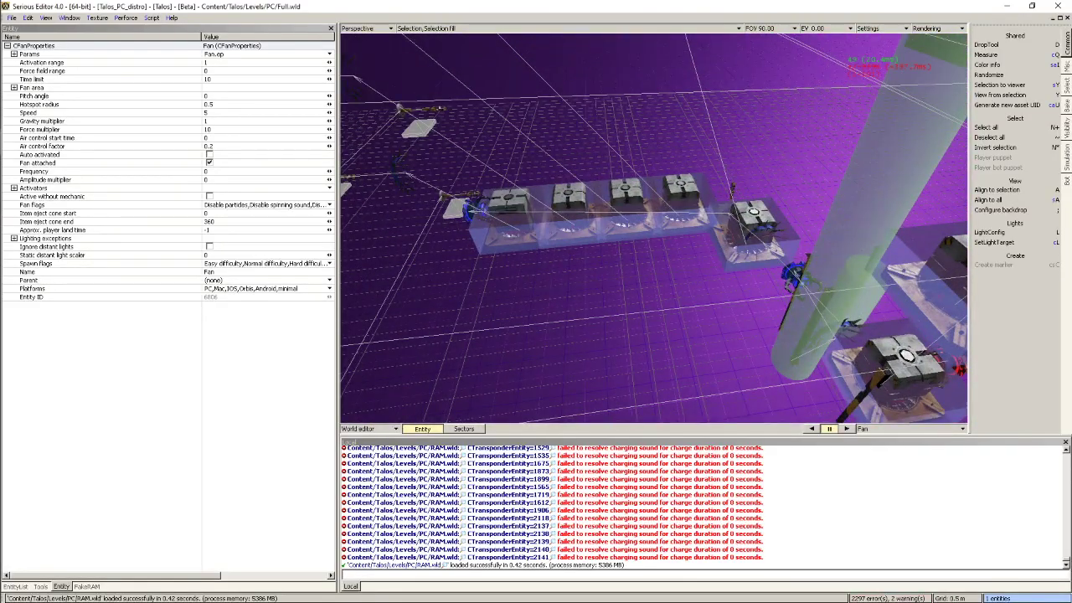
middle_drag(653, 228, 654, 251)
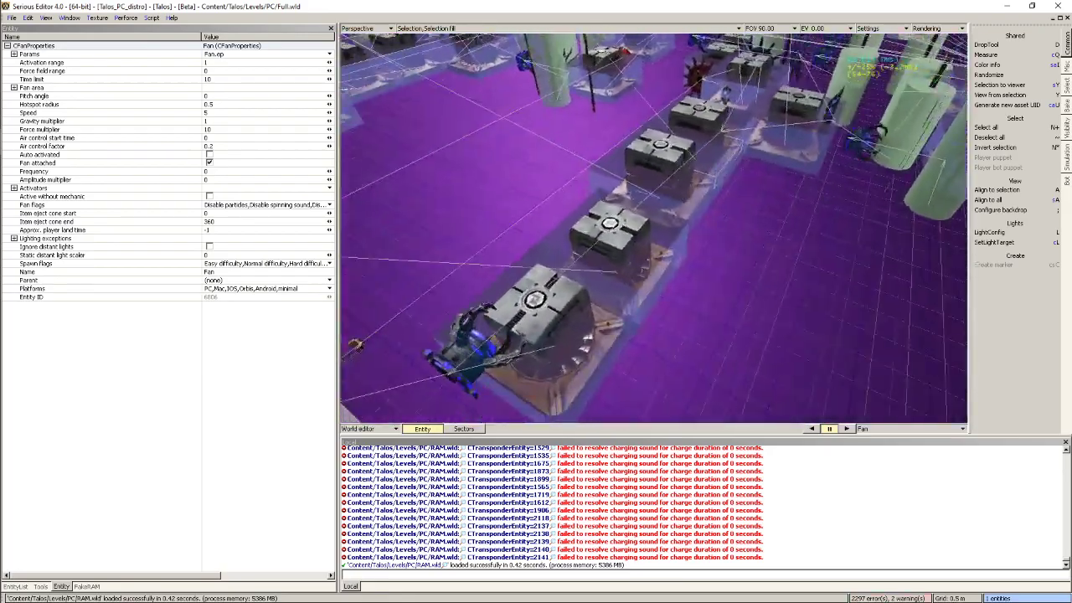
Inspect the junction at the end of the cube row, selecting the cubes beside the blue receivers
right_drag(482, 222, 586, 285)
click(604, 233)
click(590, 292)
click(589, 253)
click(739, 216)
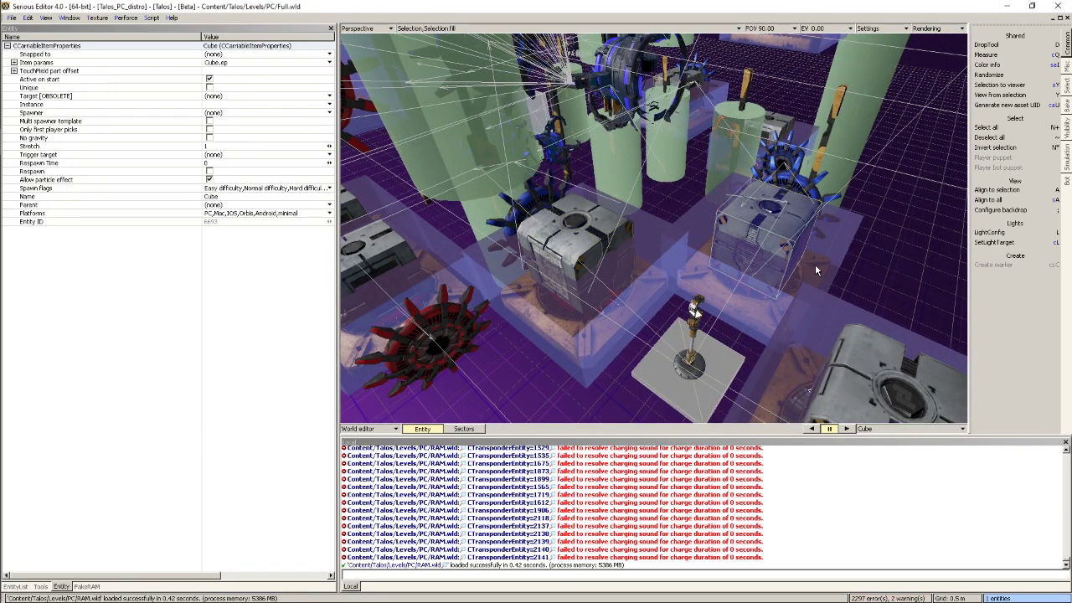
right_drag(815, 264, 823, 256)
right_drag(667, 221, 659, 219)
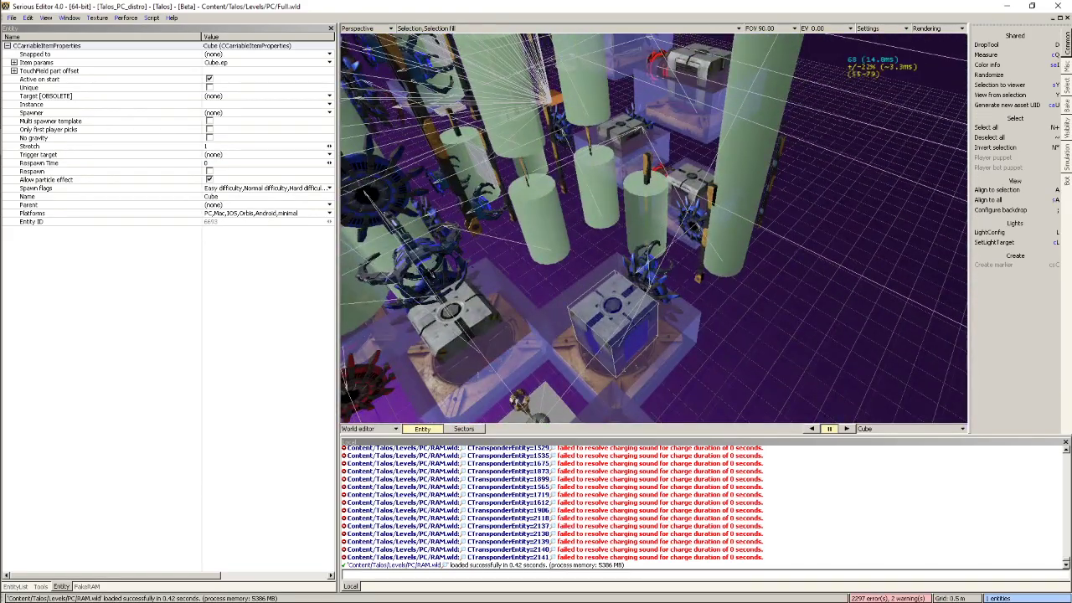
right_drag(658, 259, 659, 260)
click(629, 256)
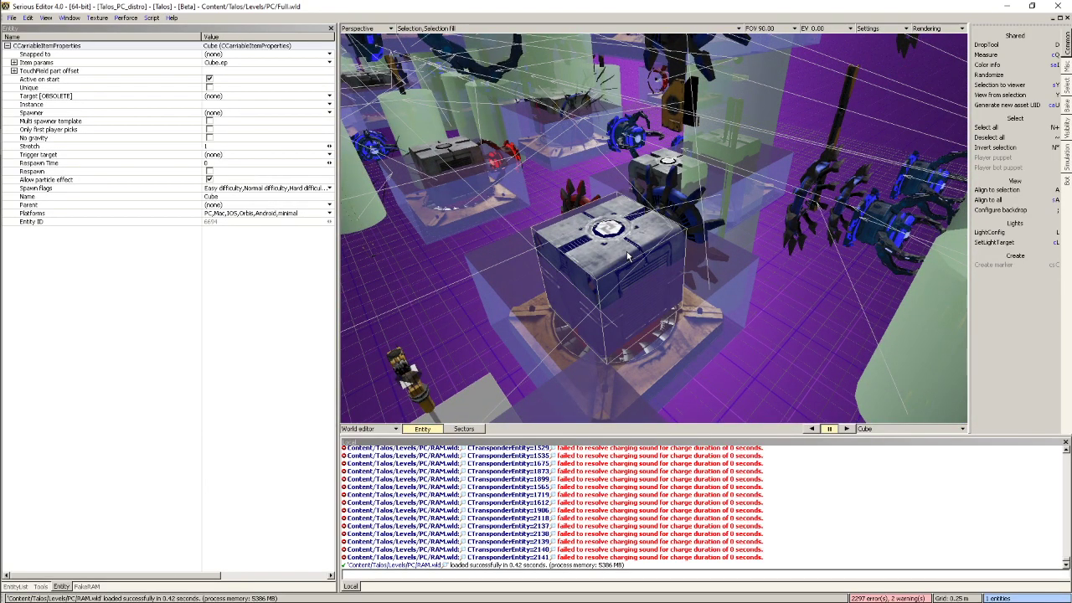
Select the stationary energy rod in the gap between the fans and a plasma wall among the green pillars
click(411, 397)
right_drag(411, 390, 548, 309)
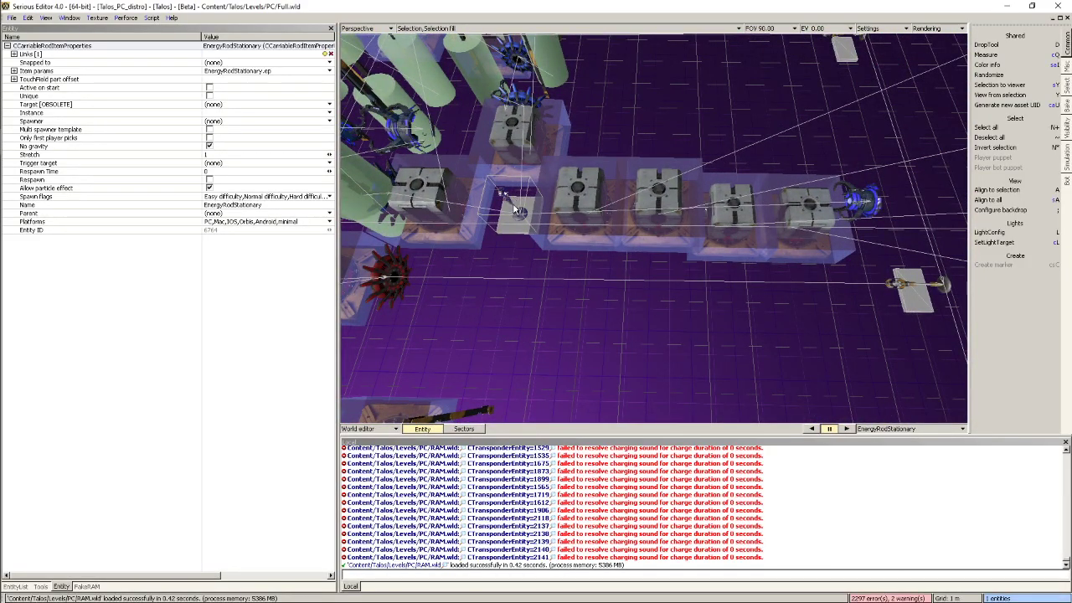
right_drag(597, 219, 642, 239)
right_drag(614, 290, 614, 291)
click(615, 291)
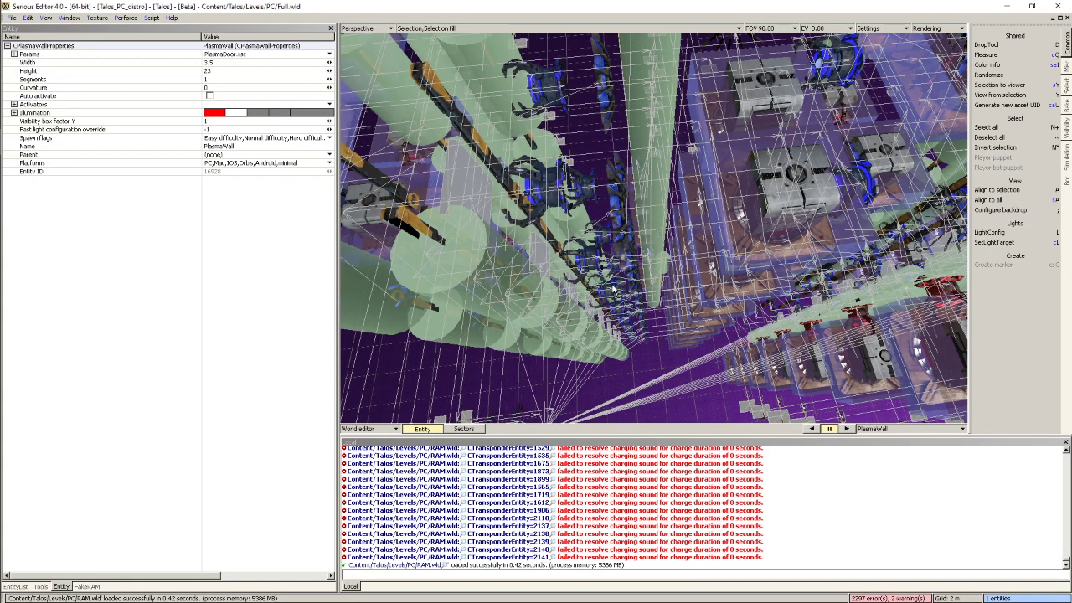
Inspect the fans around the end of the cube row and the narrow plasma wall beside them
right_drag(612, 286, 546, 87)
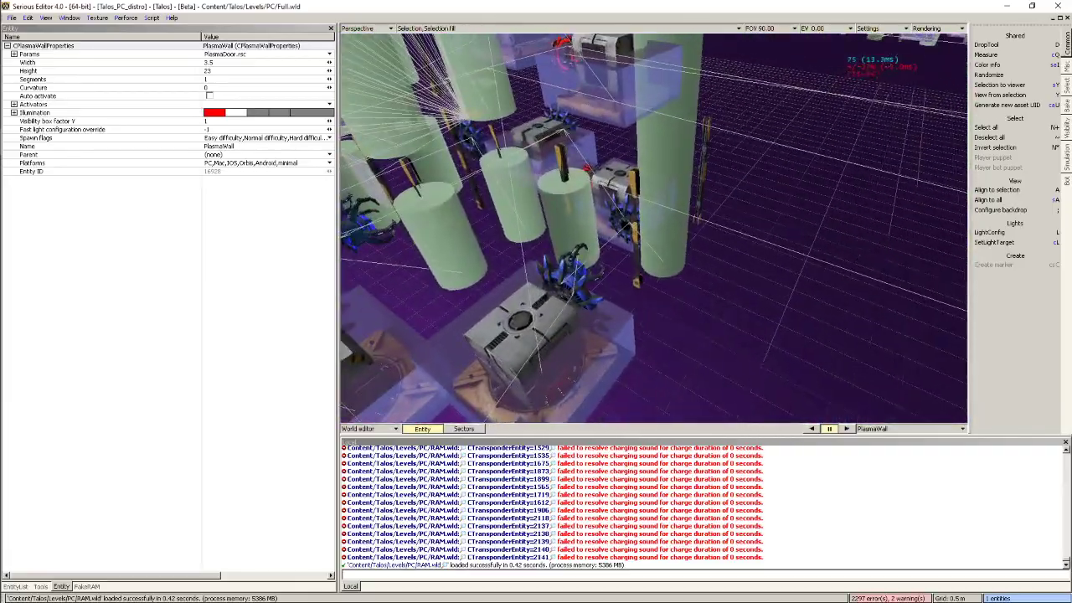
mouse_move(559, 285)
right_down()
mouse_move(556, 261)
mouse_move(559, 284)
right_up()
click(555, 260)
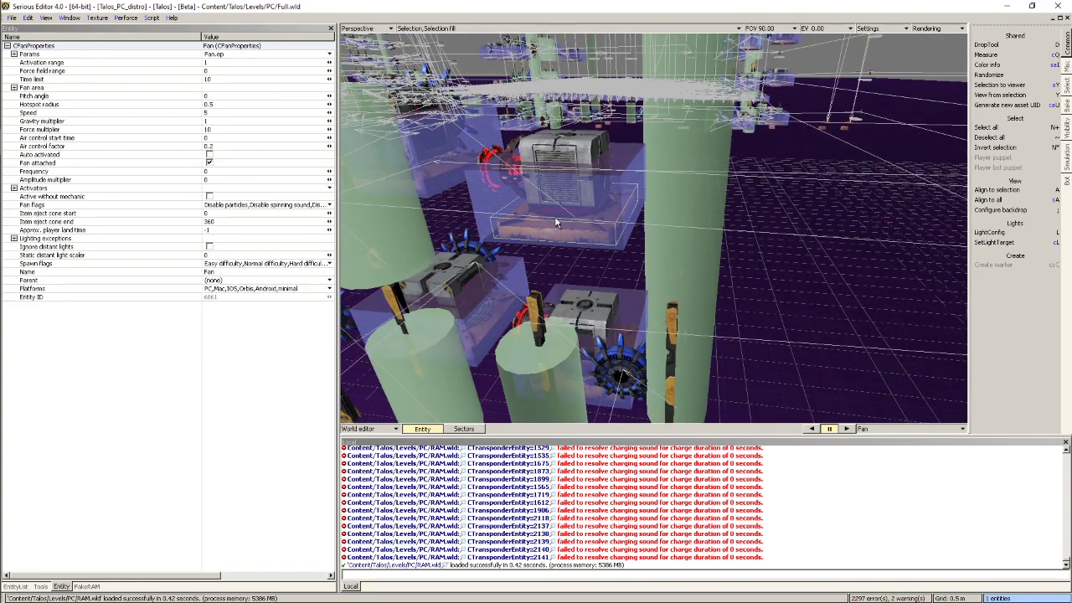
click(676, 261)
mouse_move(679, 270)
right_down()
mouse_move(669, 258)
mouse_move(674, 289)
right_up()
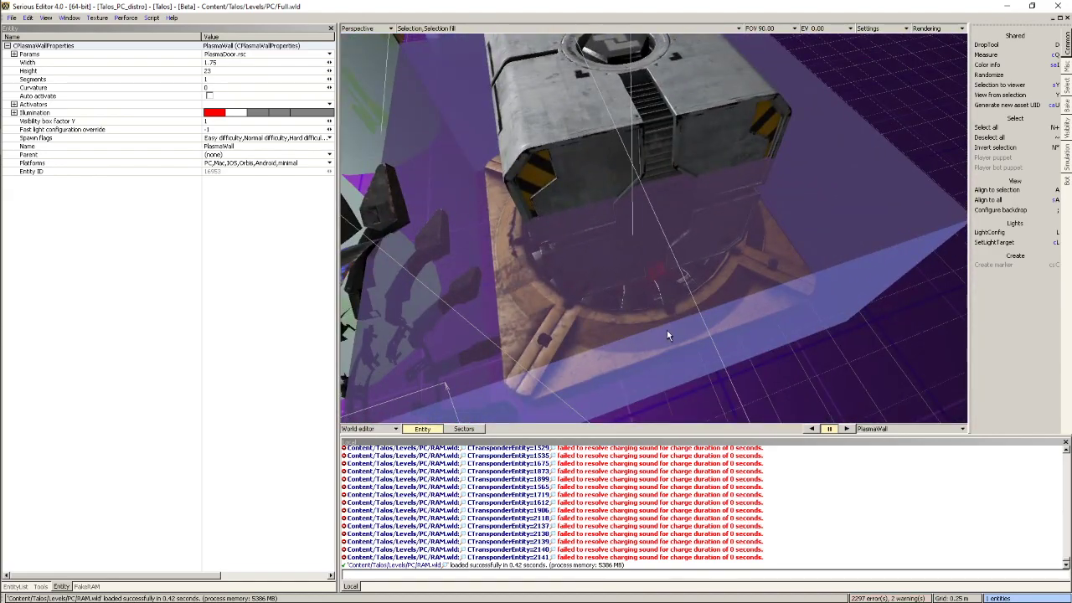
click(676, 291)
right_drag(721, 333, 732, 294)
click(593, 309)
right_drag(593, 309, 593, 321)
click(593, 321)
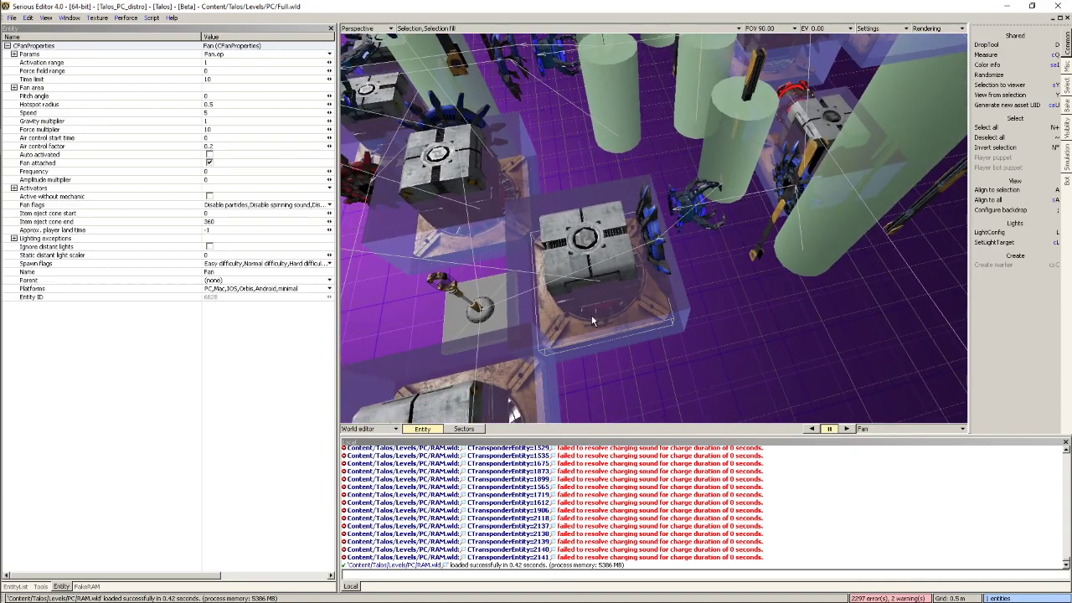
Trace the path from the stationary energy rod past the blue receiver to the narrow plasma wall
click(476, 304)
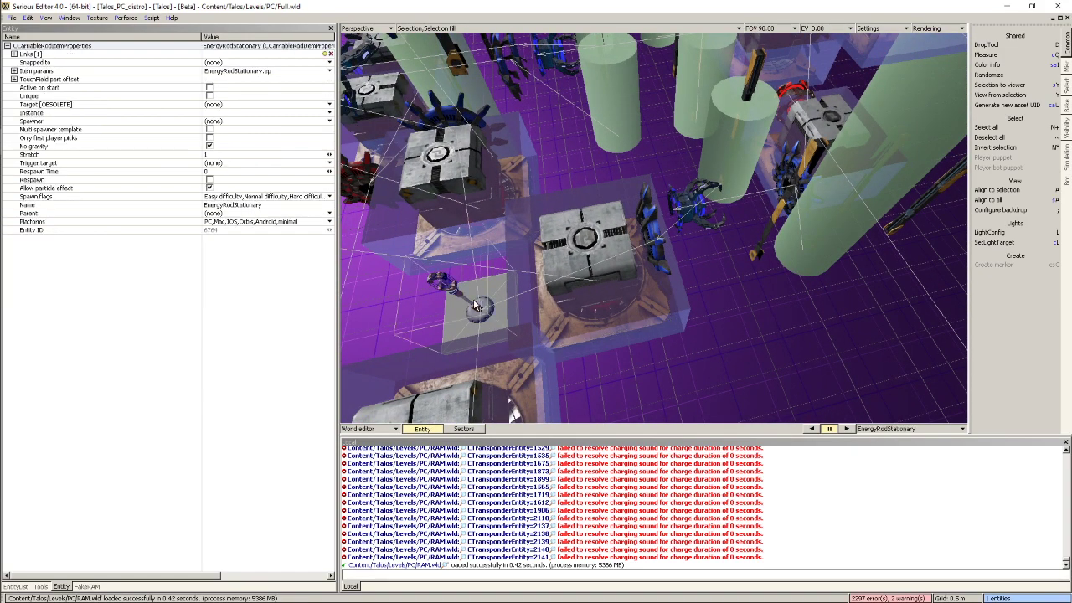
click(648, 237)
click(851, 183)
right_drag(851, 183, 774, 206)
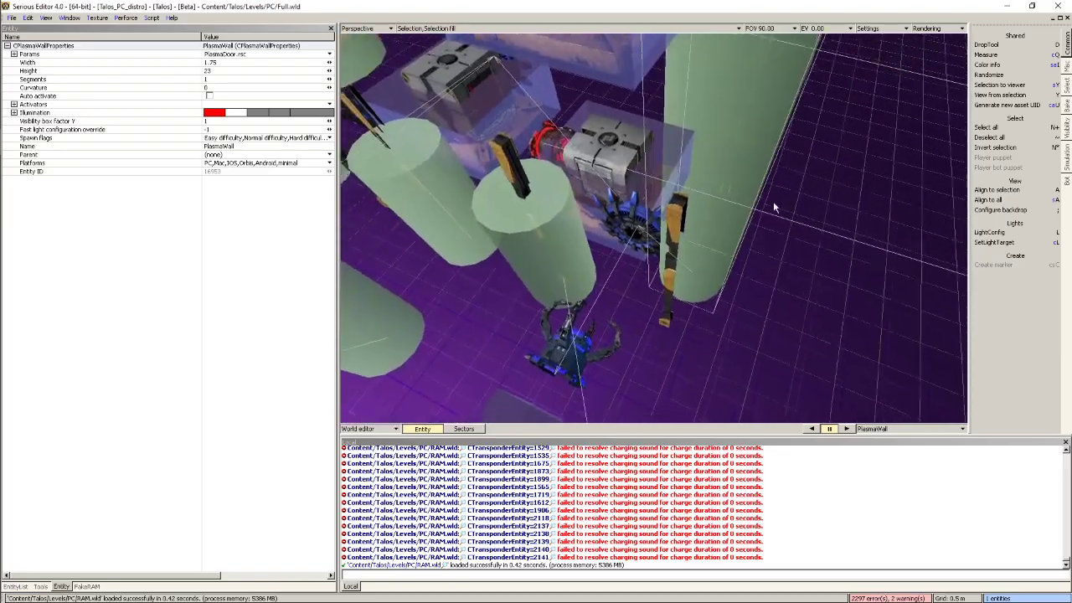
click(715, 172)
right_drag(716, 170, 653, 238)
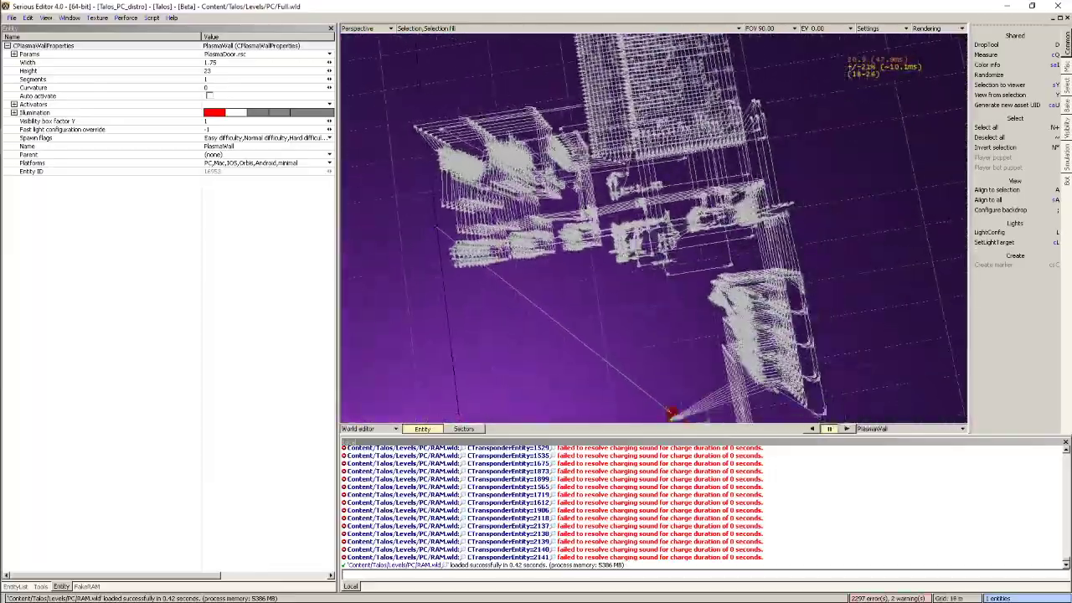
Survey the whole computer layout and its pillar blocks, selecting a red receiver and a wide plasma wall
right_drag(645, 144, 660, 144)
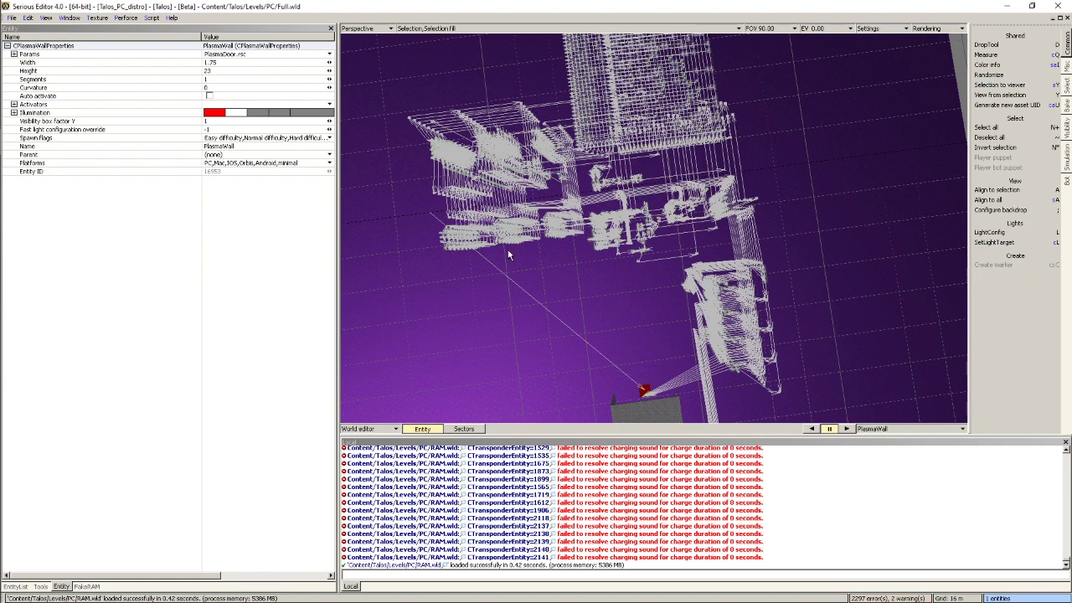
right_drag(659, 201, 453, 132)
right_drag(654, 228, 622, 220)
click(664, 210)
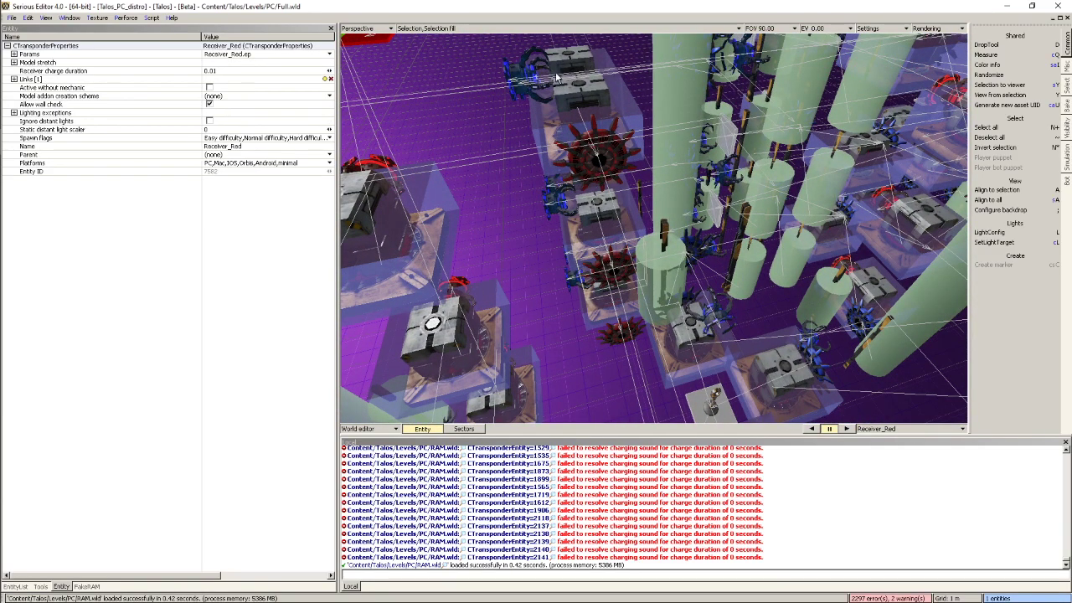
right_drag(621, 220, 604, 189)
click(604, 189)
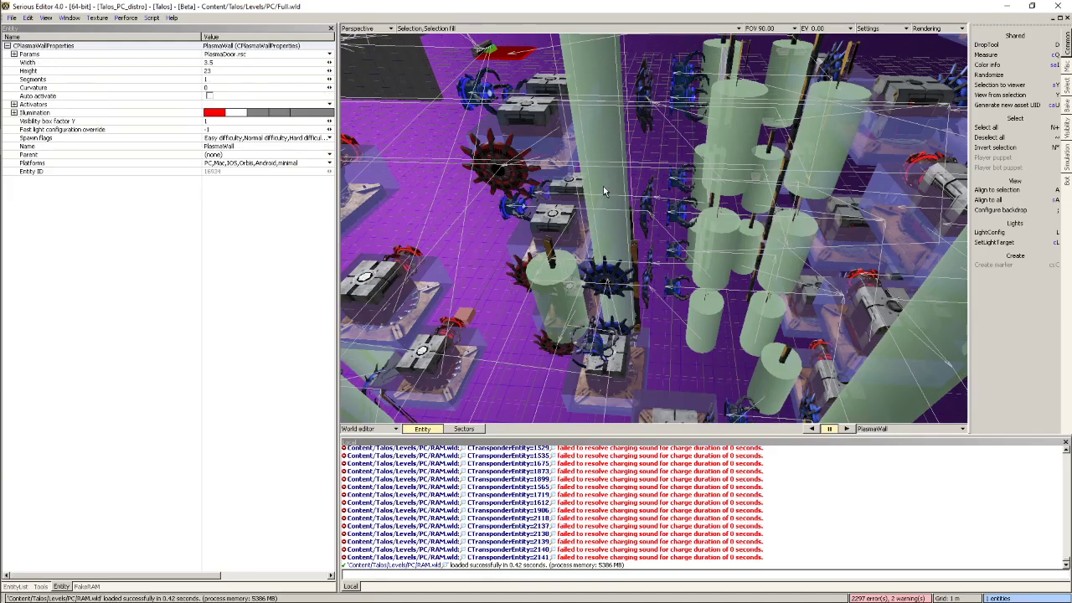
mouse_move(605, 304)
right_down()
mouse_move(598, 288)
mouse_move(605, 300)
mouse_move(590, 301)
mouse_move(604, 320)
right_up()
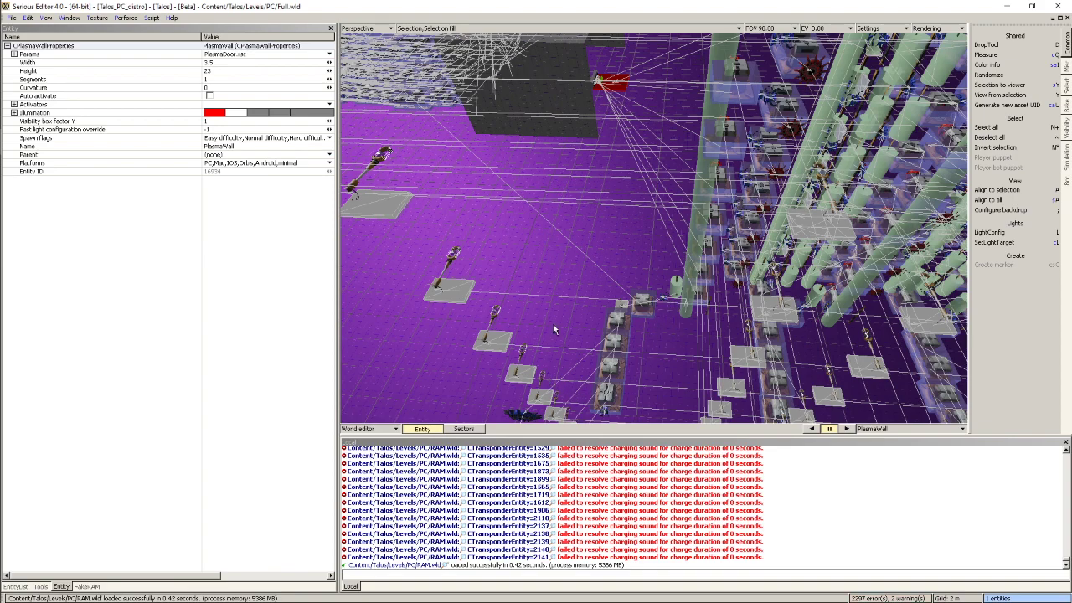
right_drag(615, 255, 603, 267)
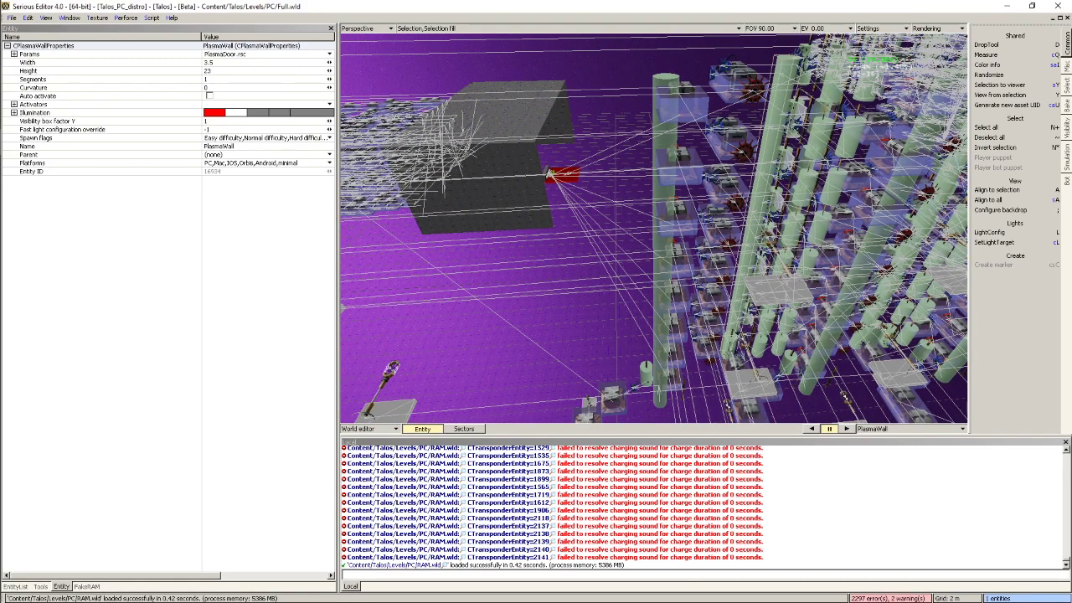
right_drag(653, 228, 654, 265)
right_drag(654, 228, 600, 203)
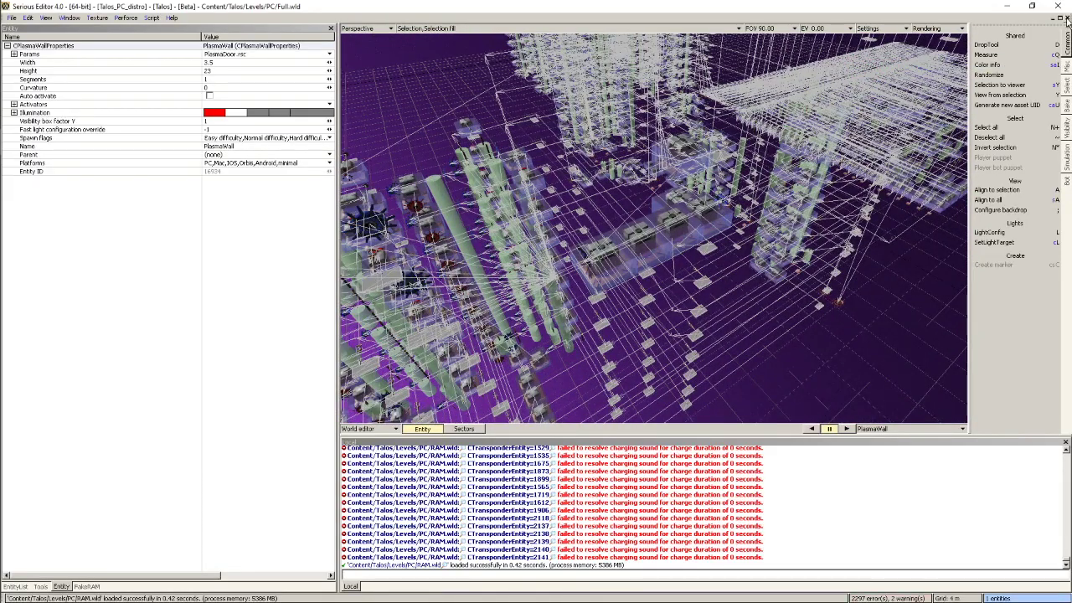
Open the world file Clock.wld from Content/Talos/Levels/PC
click(12, 18)
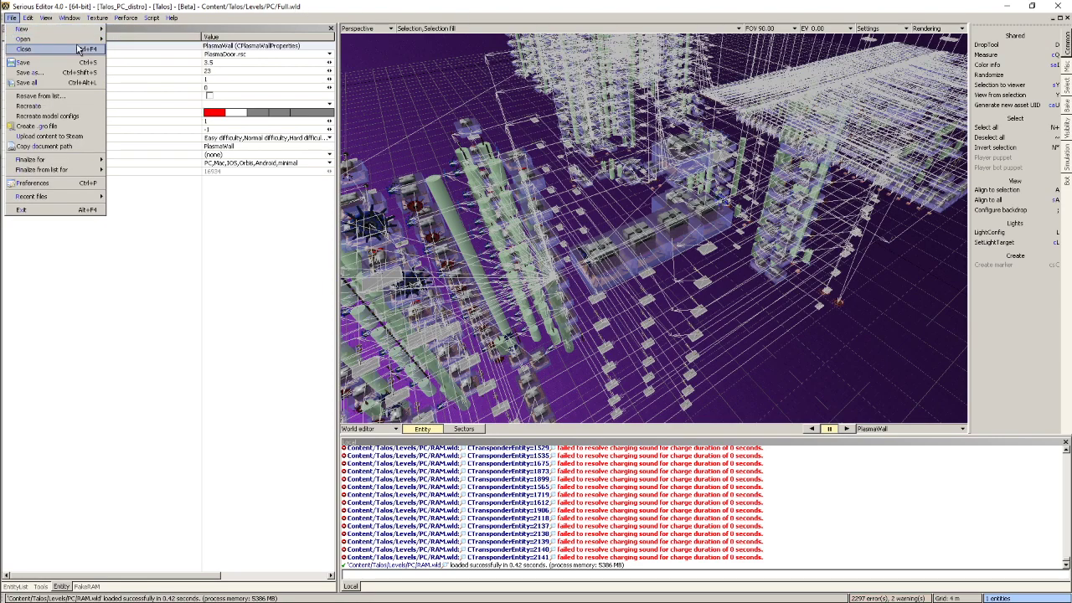
mouse_move(83, 42)
click(135, 51)
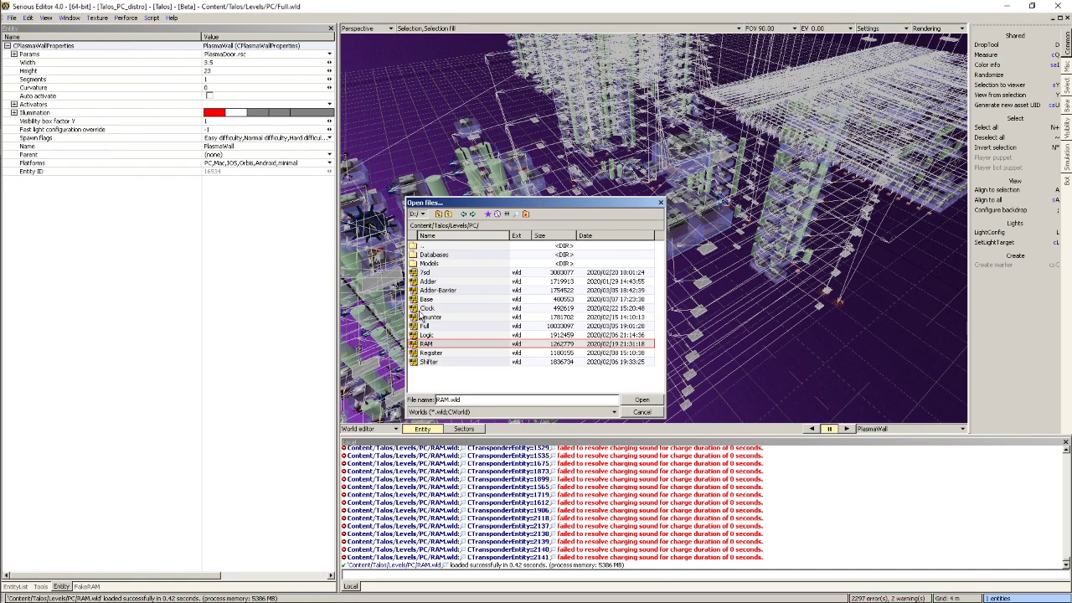
double_click(427, 308)
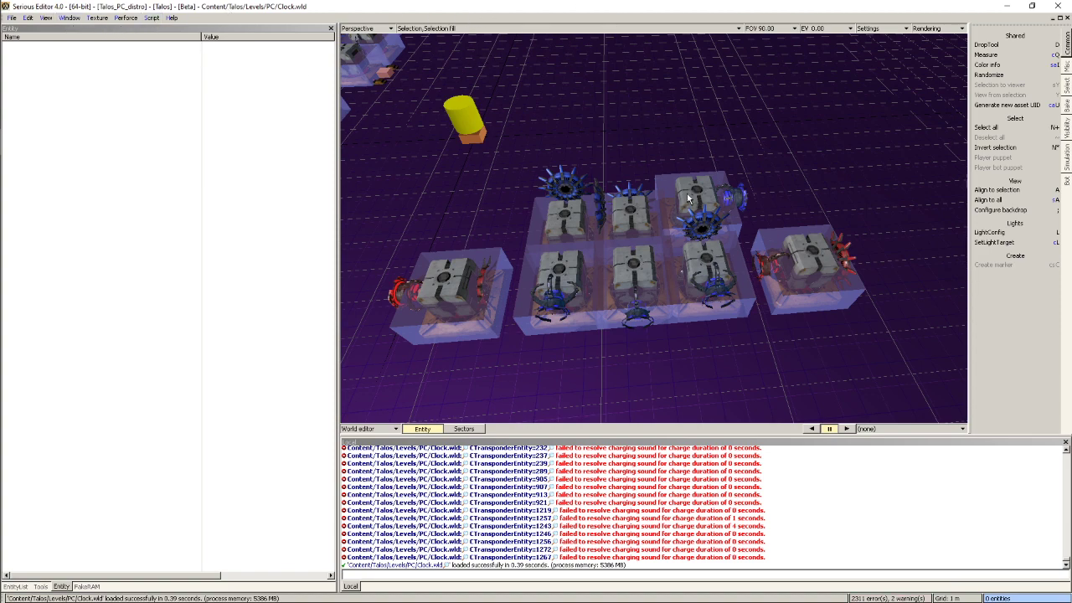
Run the Clock level simulation in ghost mode and watch the cubes and beams from several sides, ending the simulation
key(x)
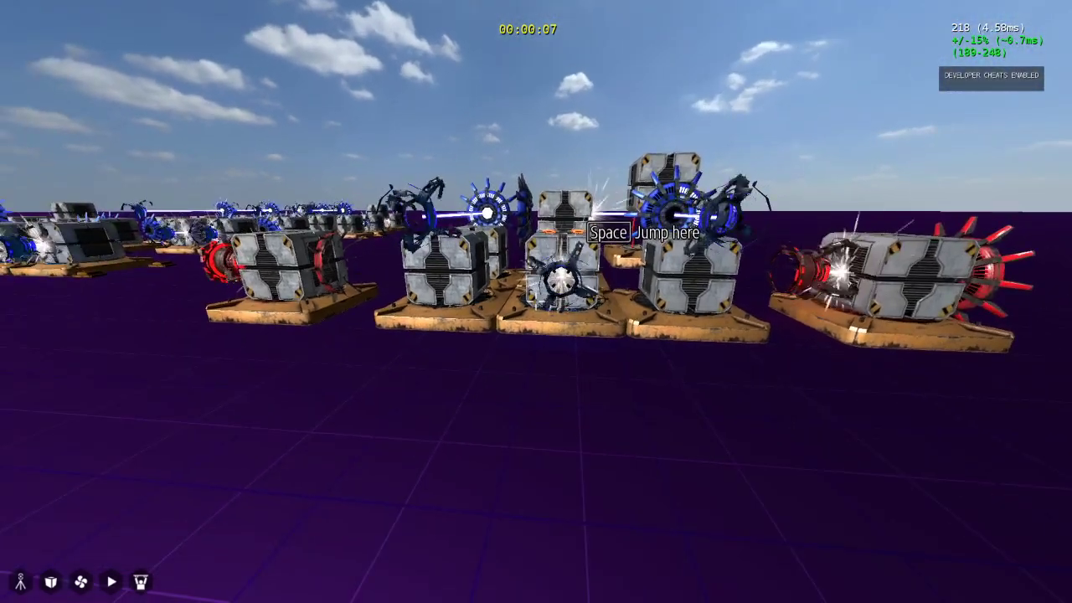
key(g)
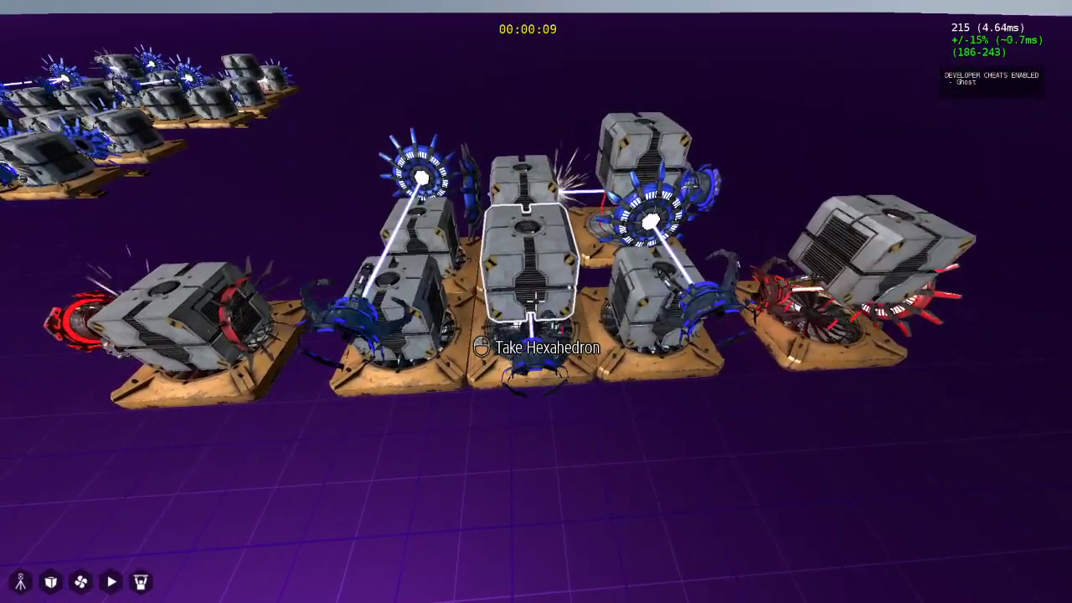
key(w)
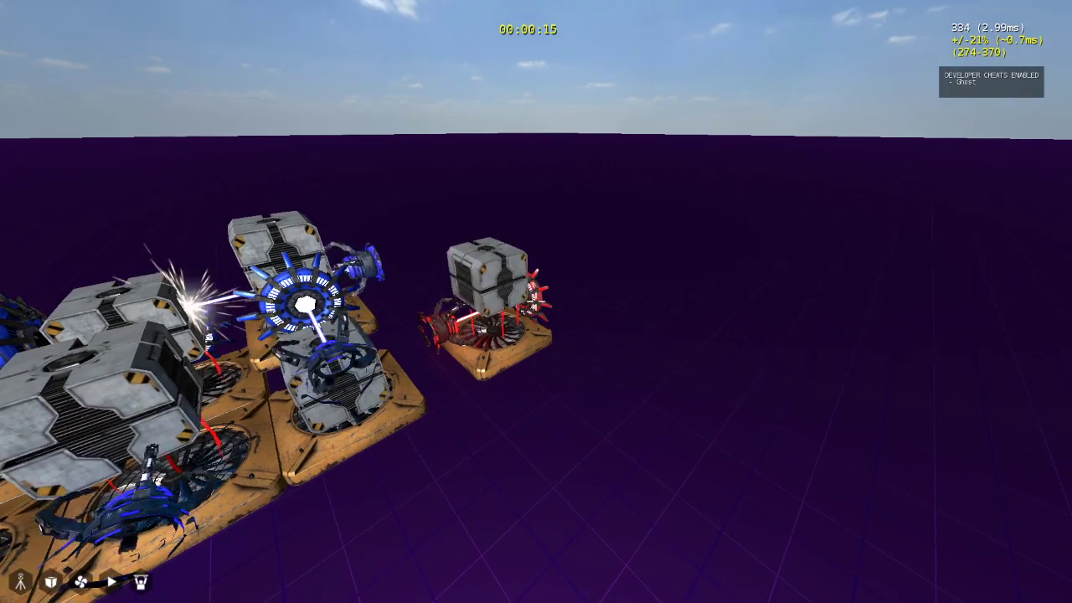
key(d)
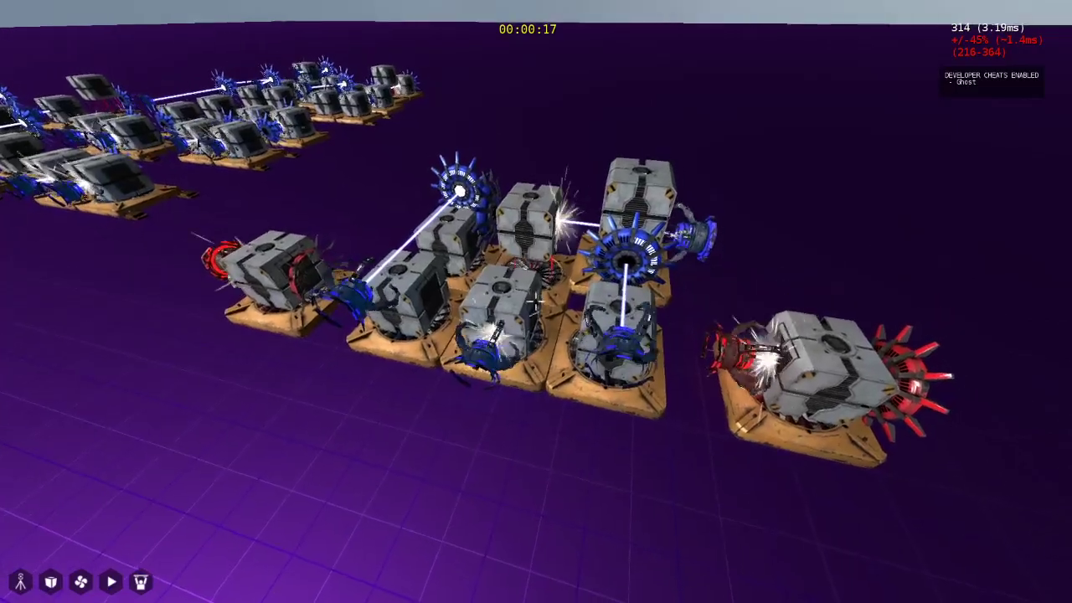
key(a)
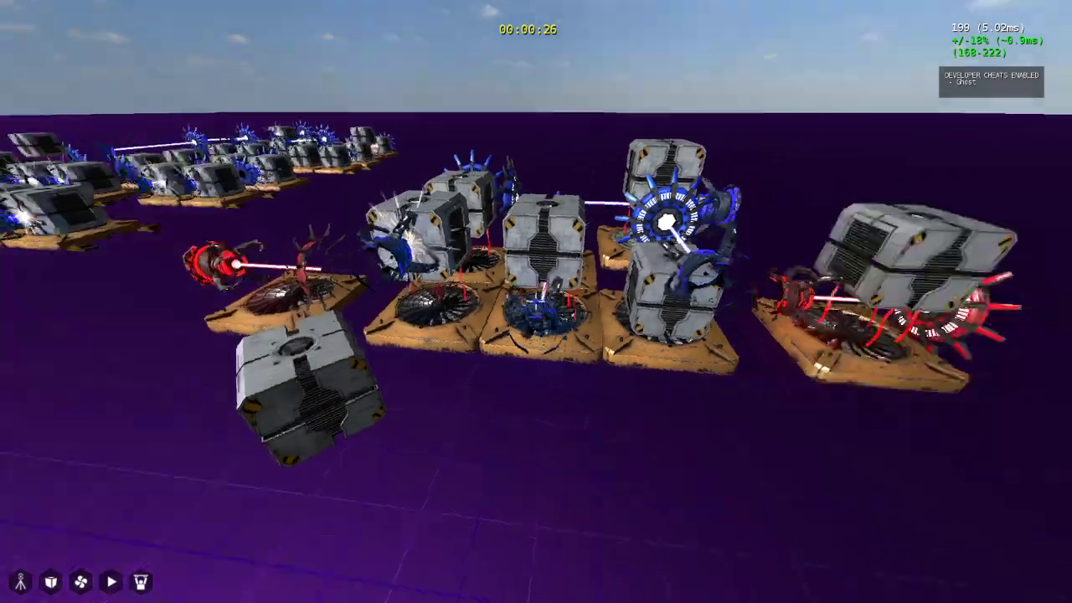
key(Escape)
Turn on the display of targets in the perspective viewport to show the links between the clock's entities
middle_drag(624, 275, 661, 237)
click(955, 30)
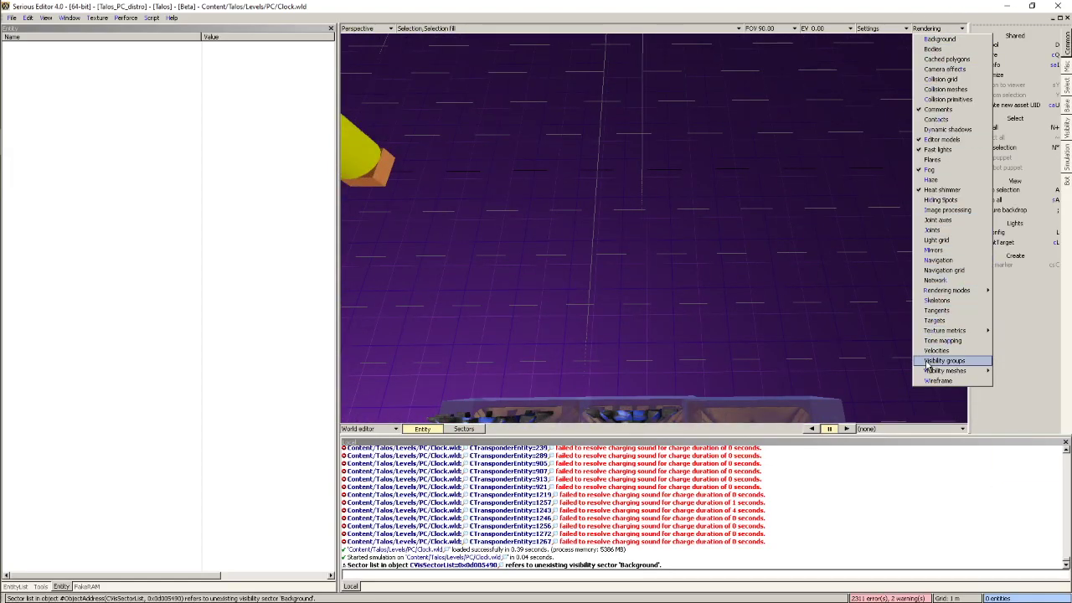
click(935, 320)
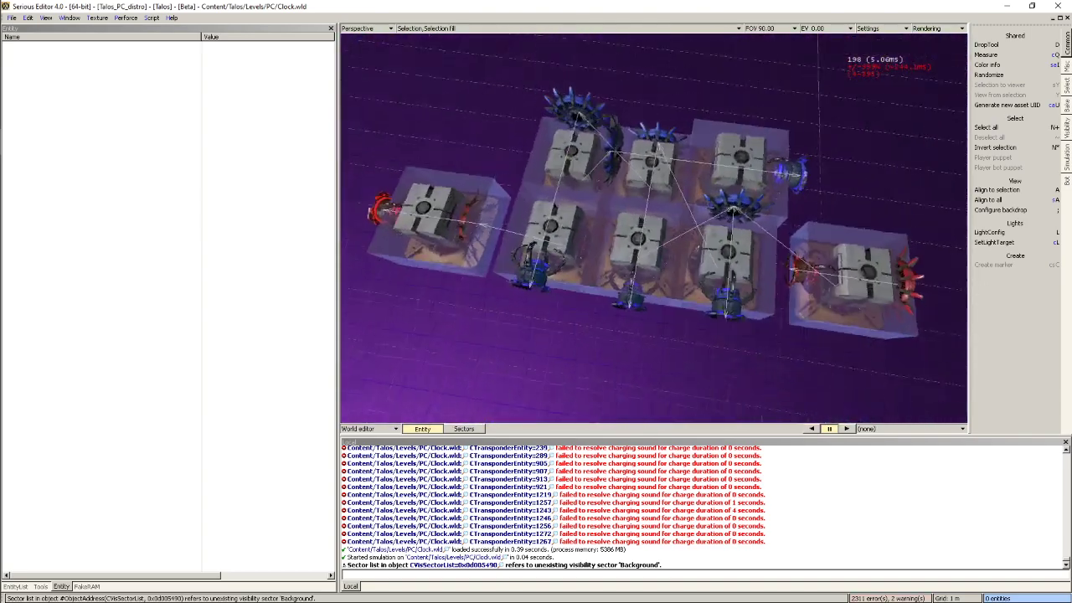
Inspect the front middle cube, its fan, and the blue receivers linked to them, including their charge durations
middle_drag(653, 228, 728, 238)
click(614, 248)
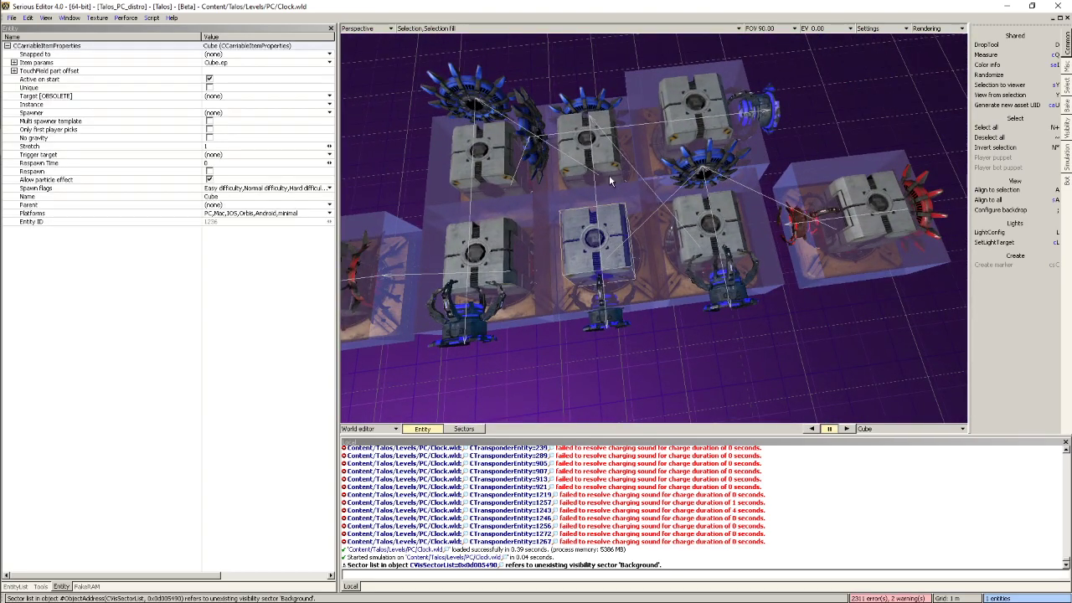
click(718, 178)
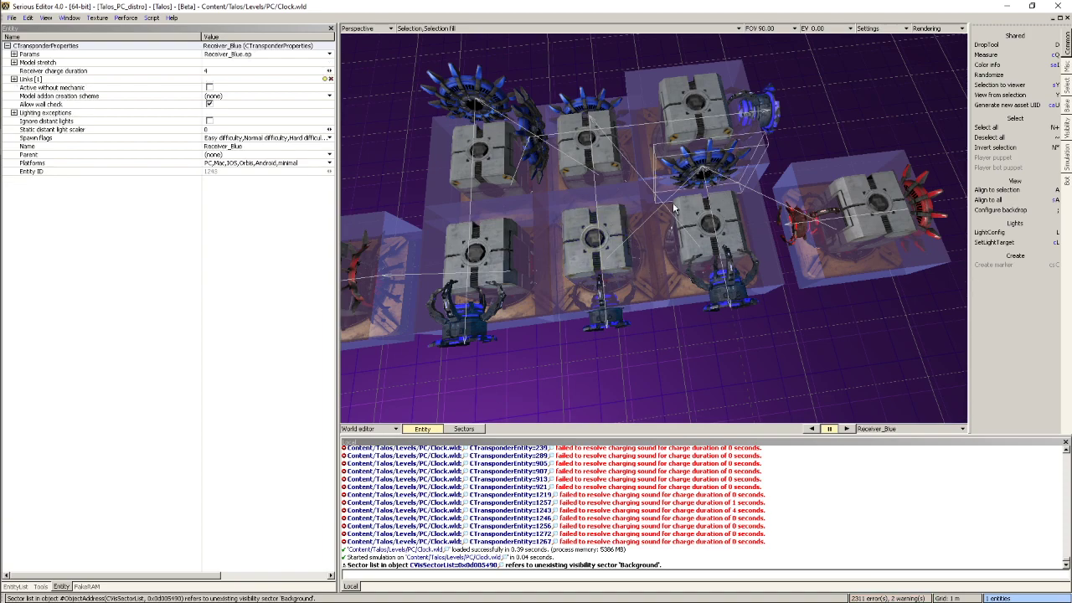
click(635, 258)
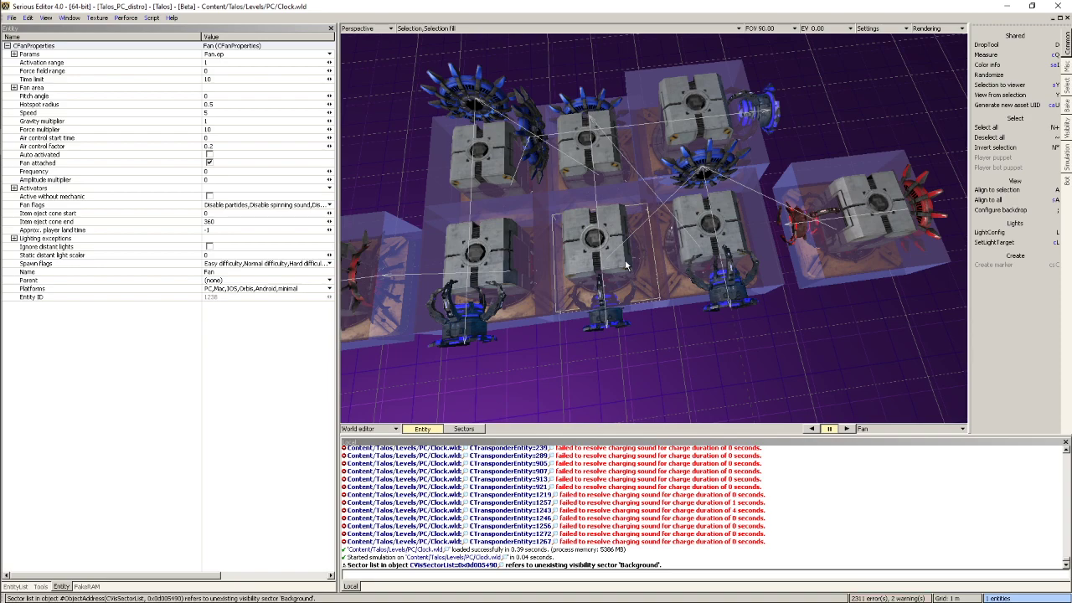
click(601, 247)
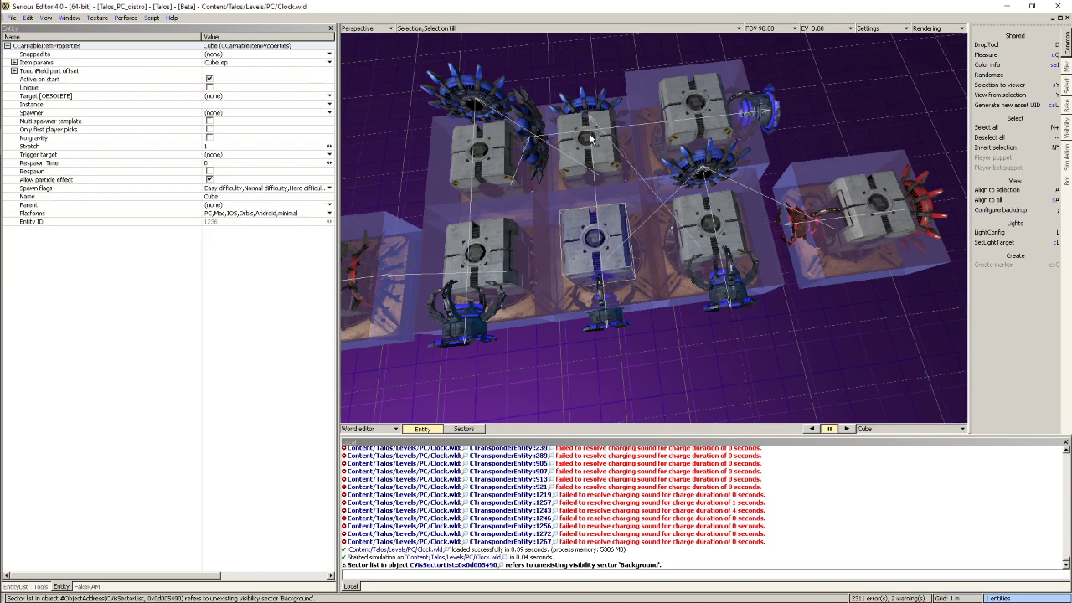
click(598, 109)
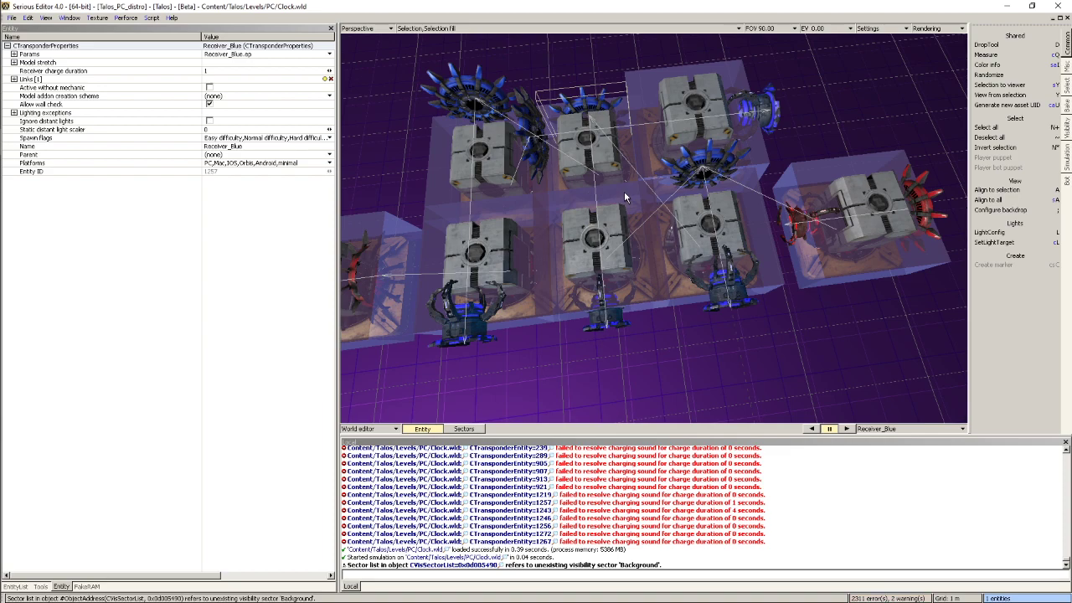
click(611, 243)
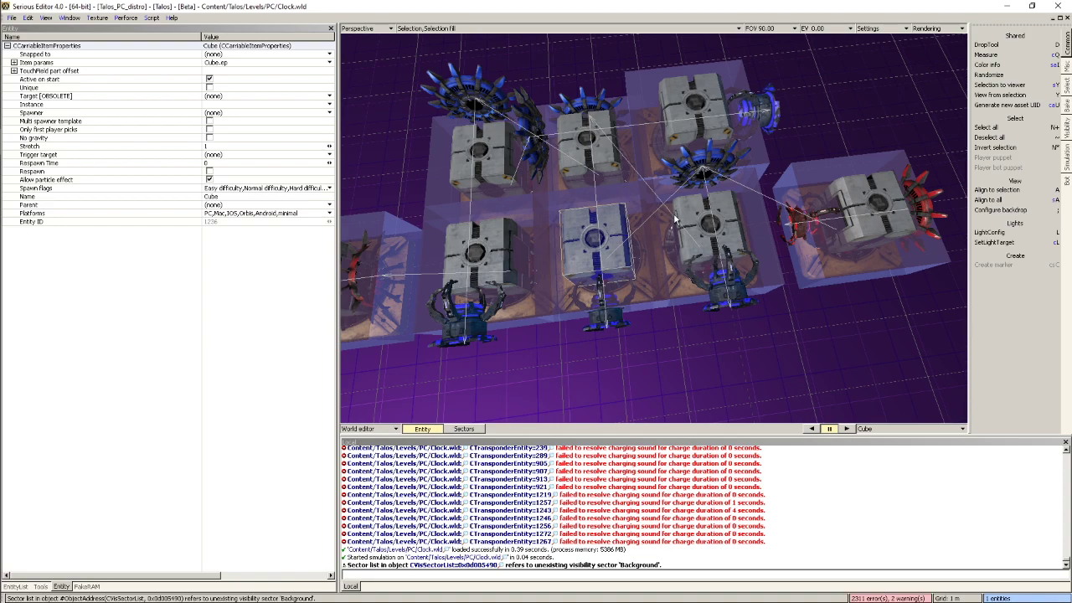
click(664, 242)
click(705, 173)
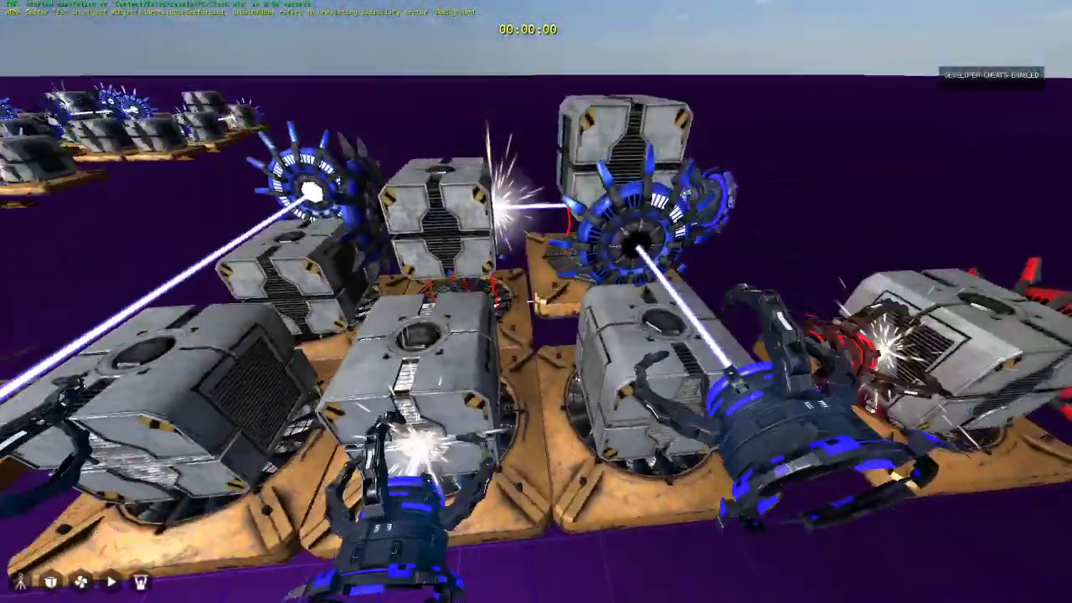
Run the simulation again in ghost mode and watch the clock's cubes block and release the beams, ending the simulation
key(g)
key(s)
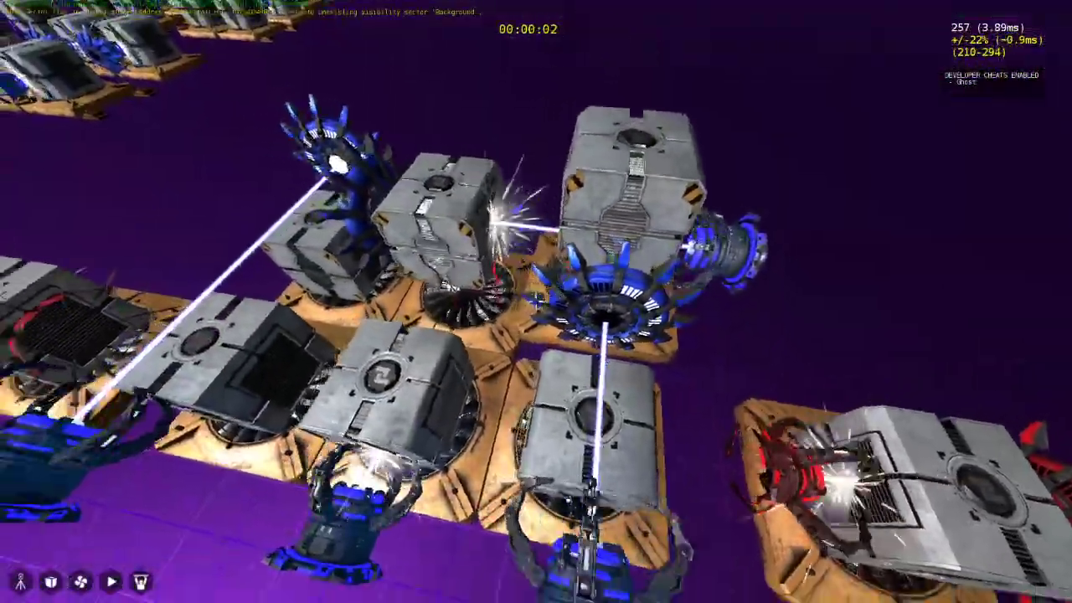
key(w)
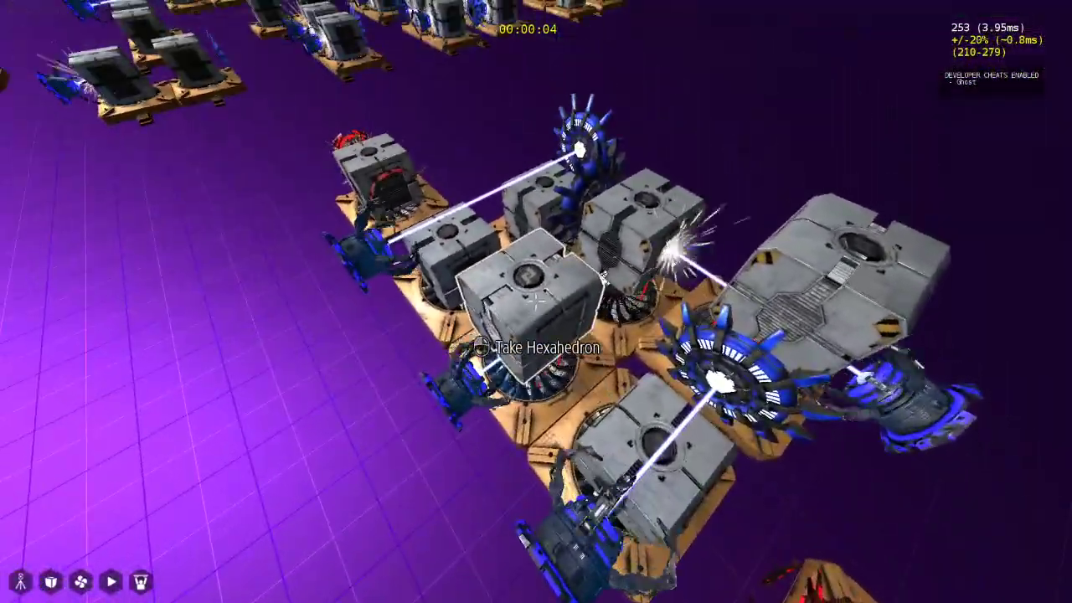
key(s)
key(w)
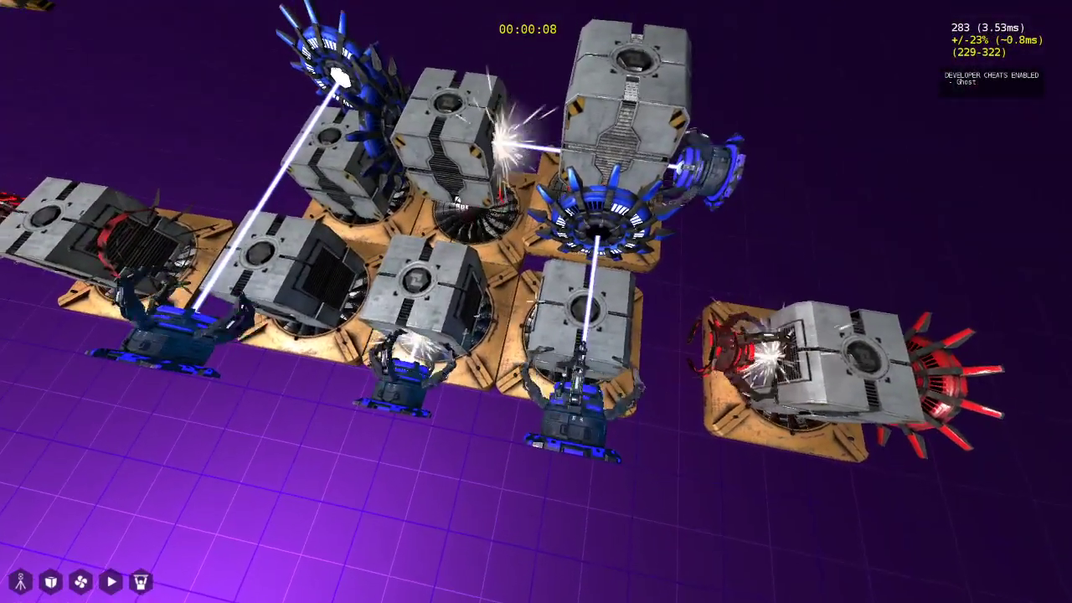
key(d)
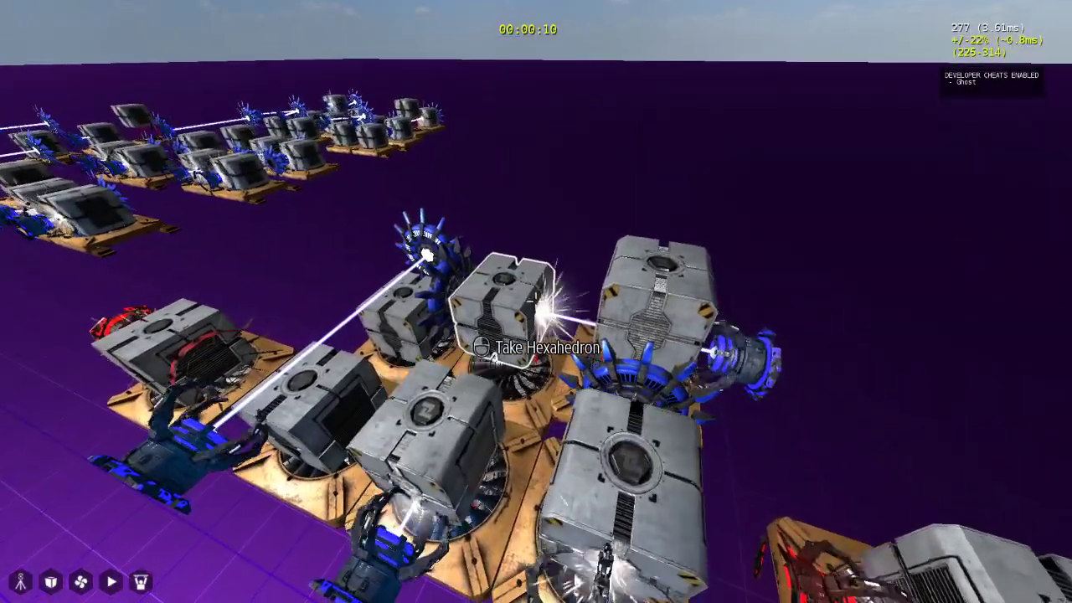
key(a)
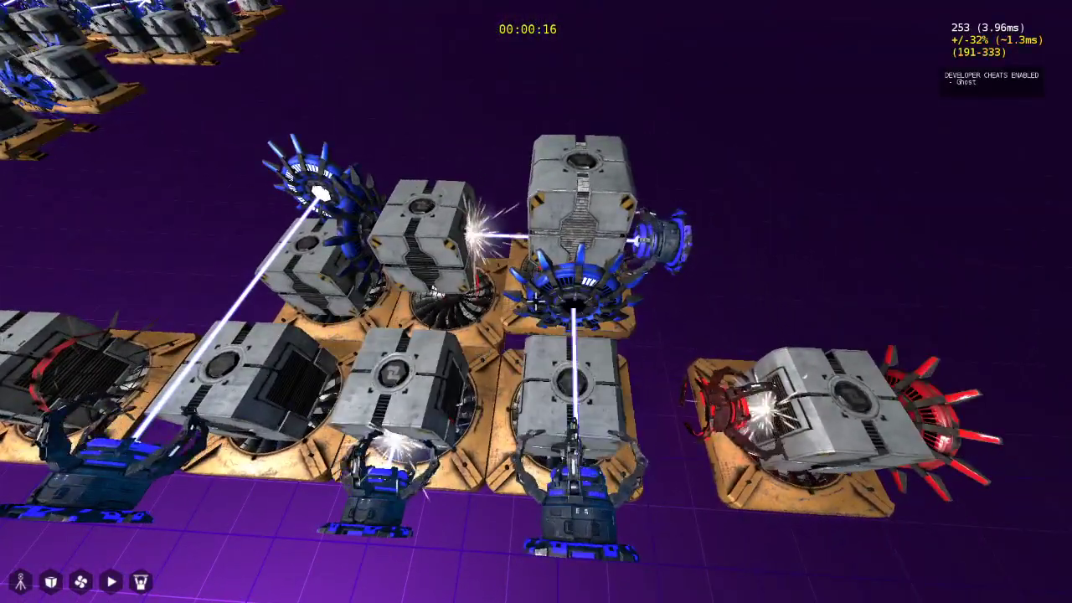
key(a)
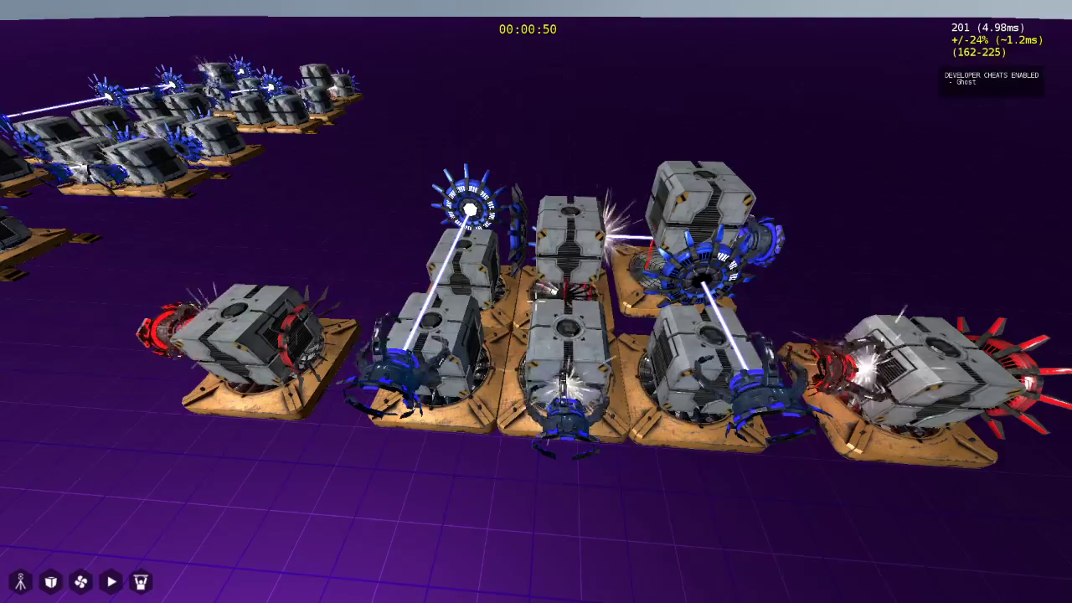
key(w)
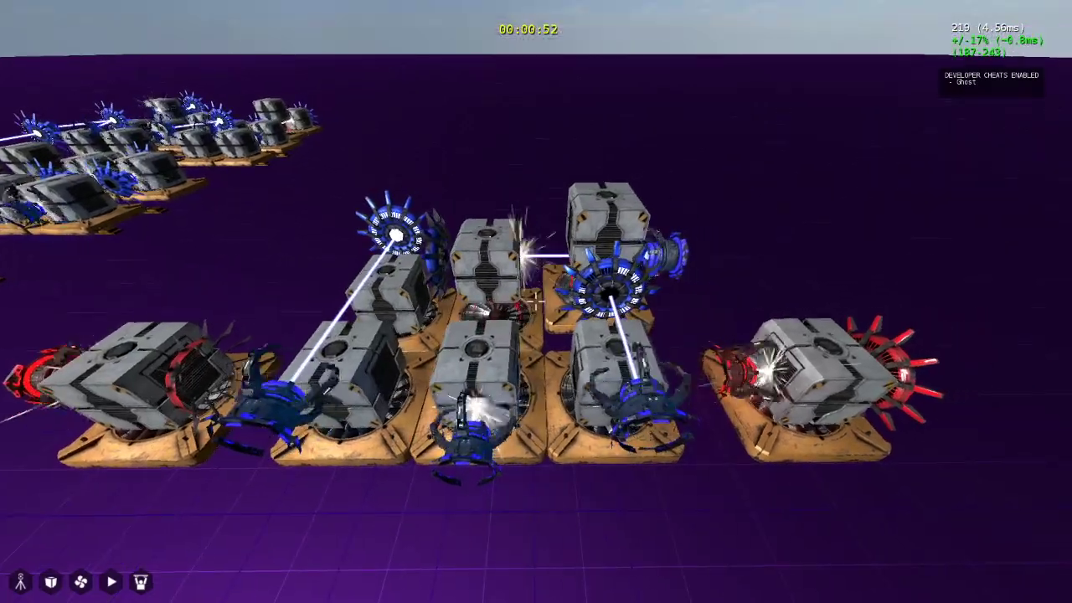
key(s)
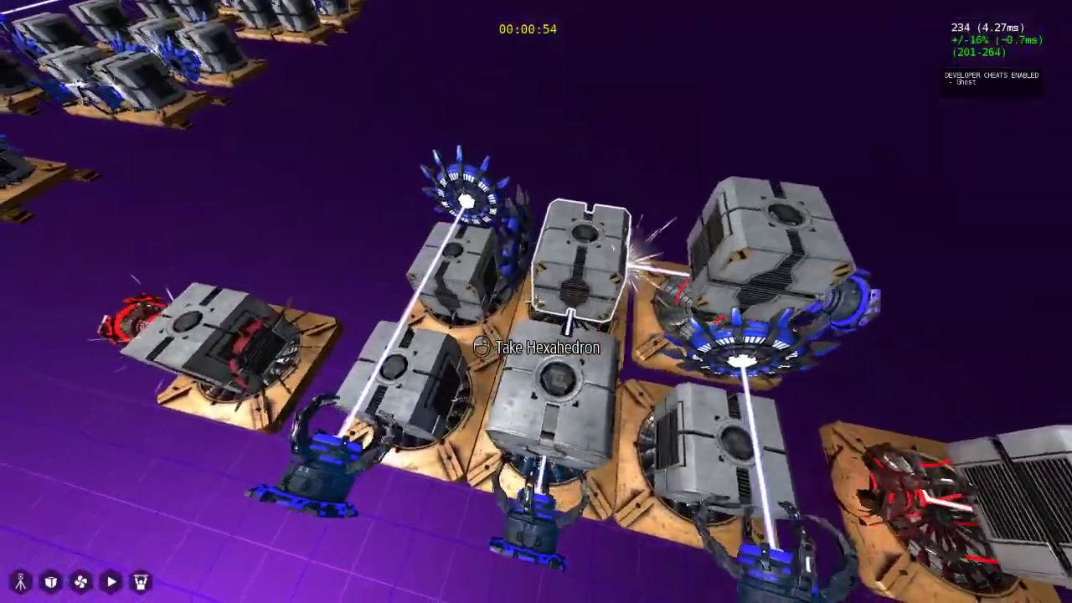
key(a)
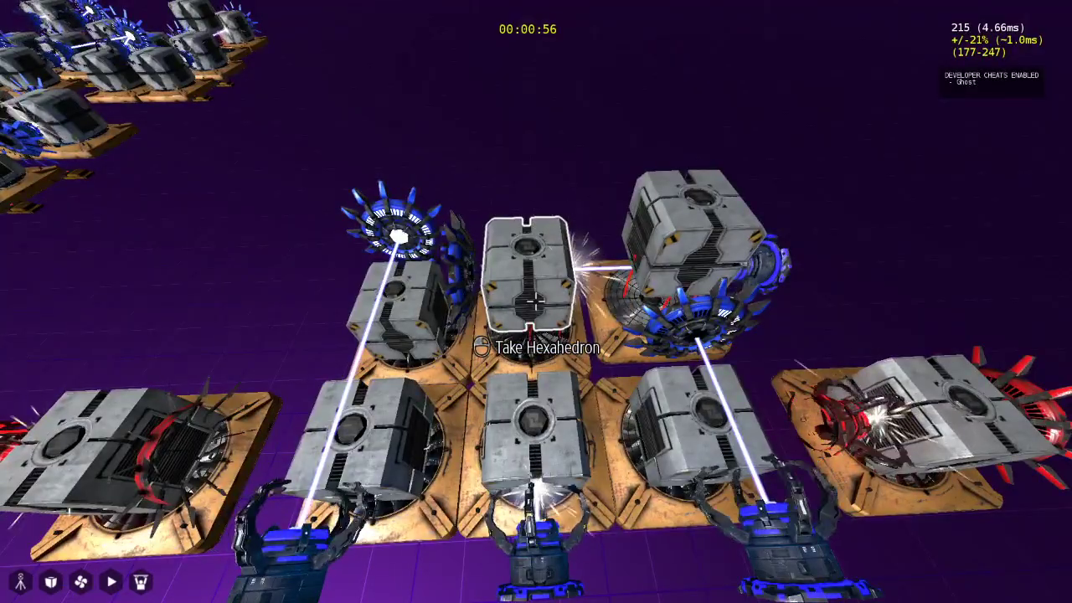
key(a)
key(d)
key(a)
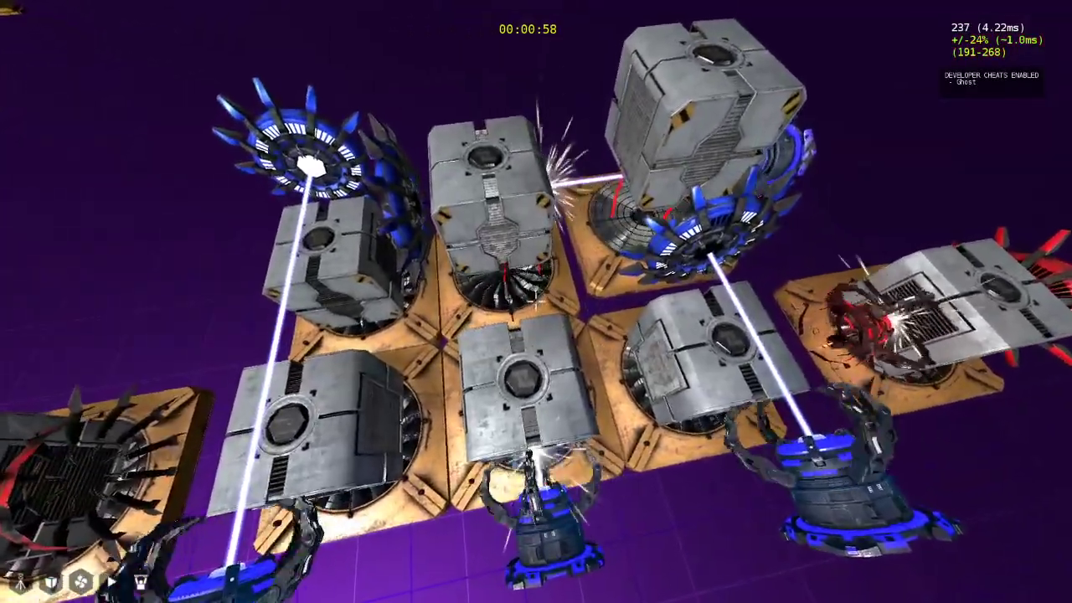
key(Escape)
Inspect the blue receiver behind the back row's end cube, that cube, and the sideways blue receiver beside it
mouse_move(637, 221)
middle_down()
mouse_move(624, 251)
mouse_move(637, 221)
middle_up()
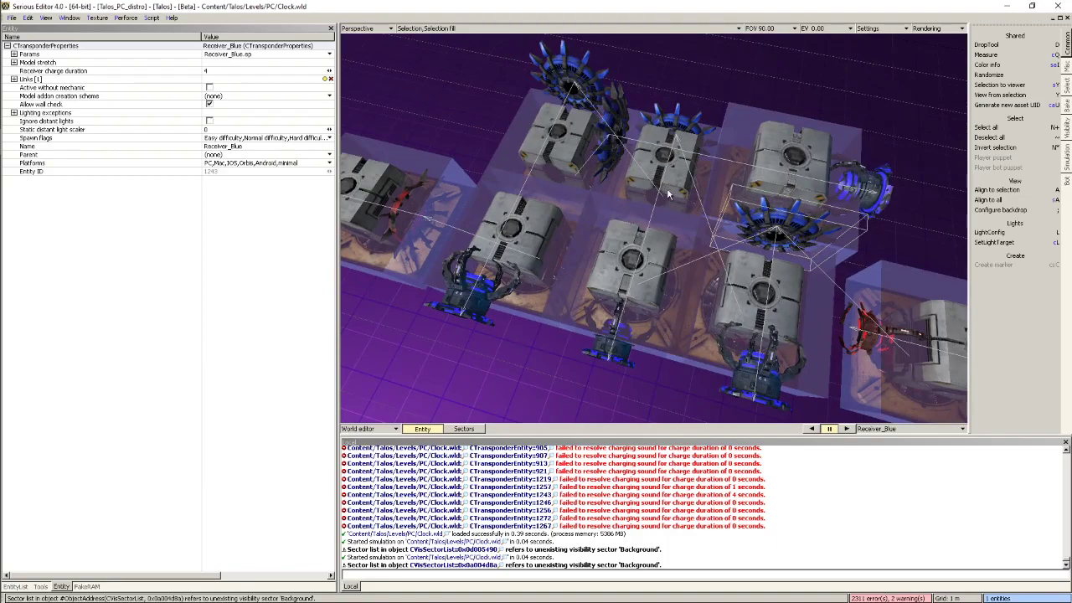
click(667, 195)
click(575, 88)
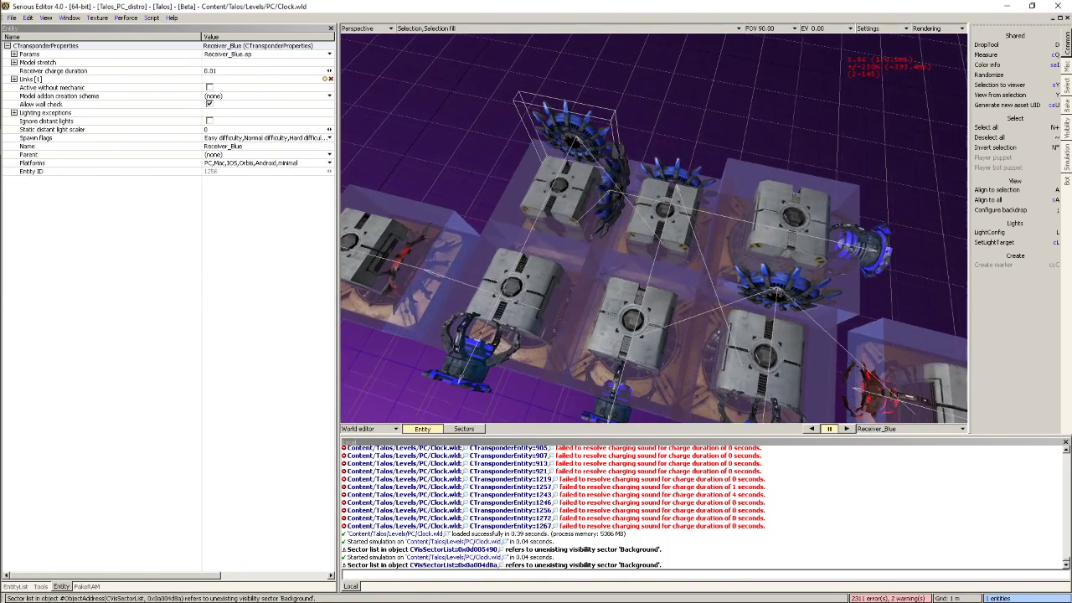
click(534, 251)
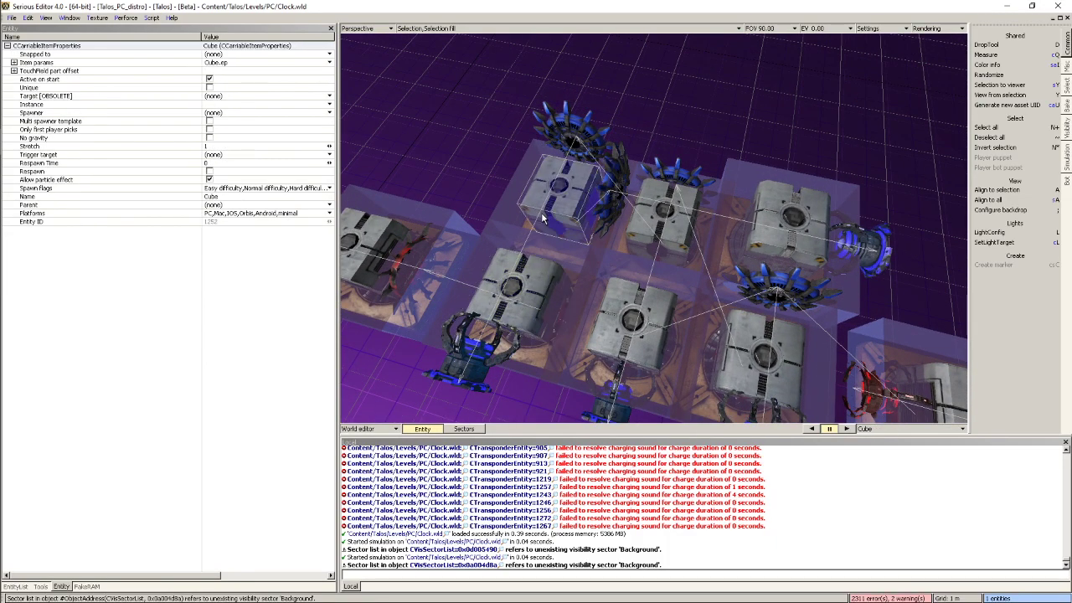
click(603, 205)
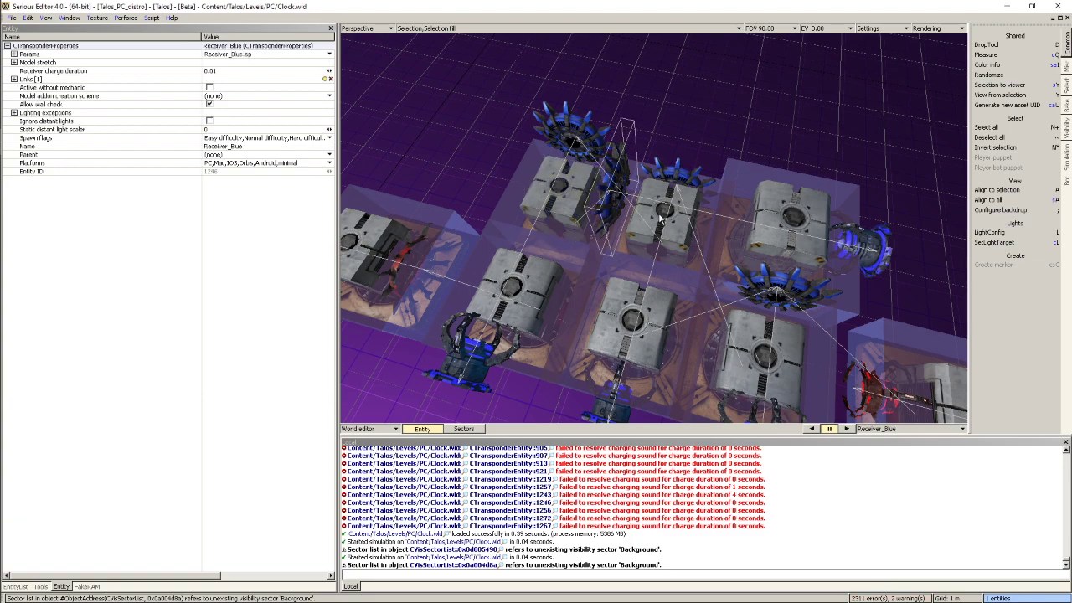
click(560, 202)
click(571, 141)
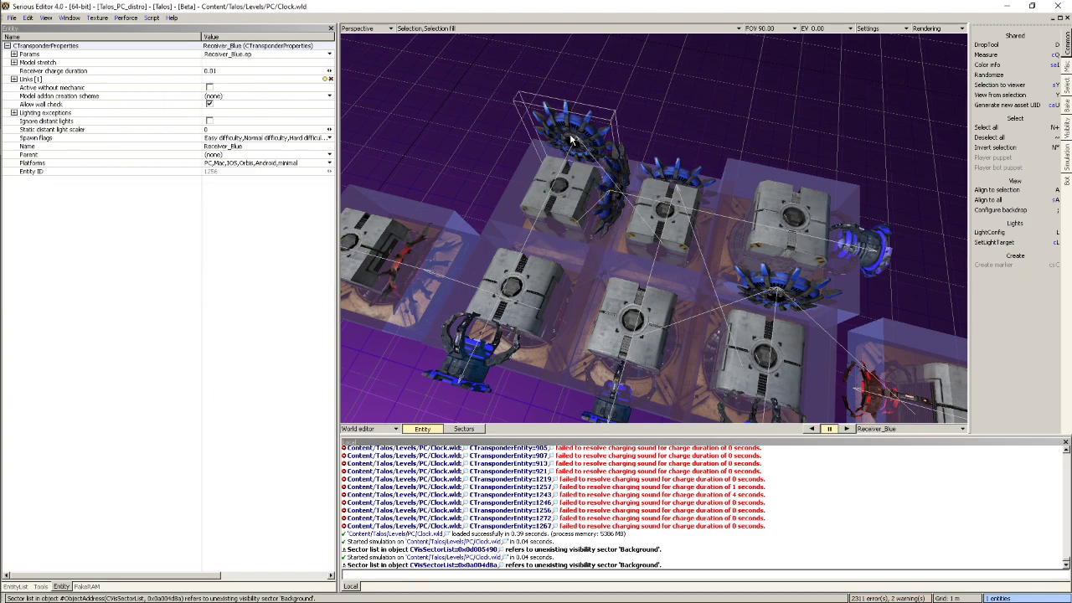
Trace the links from the fan under the back row's end cube to its receiver, the middle cube and the sideways receiver
right_drag(626, 212, 626, 202)
click(565, 239)
click(577, 257)
click(544, 332)
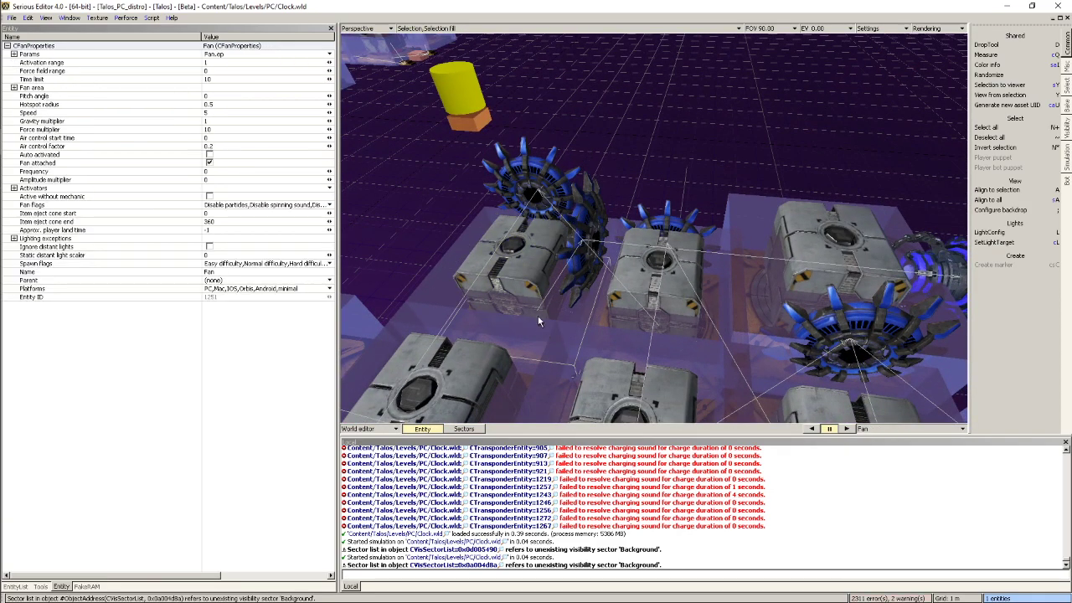
click(551, 175)
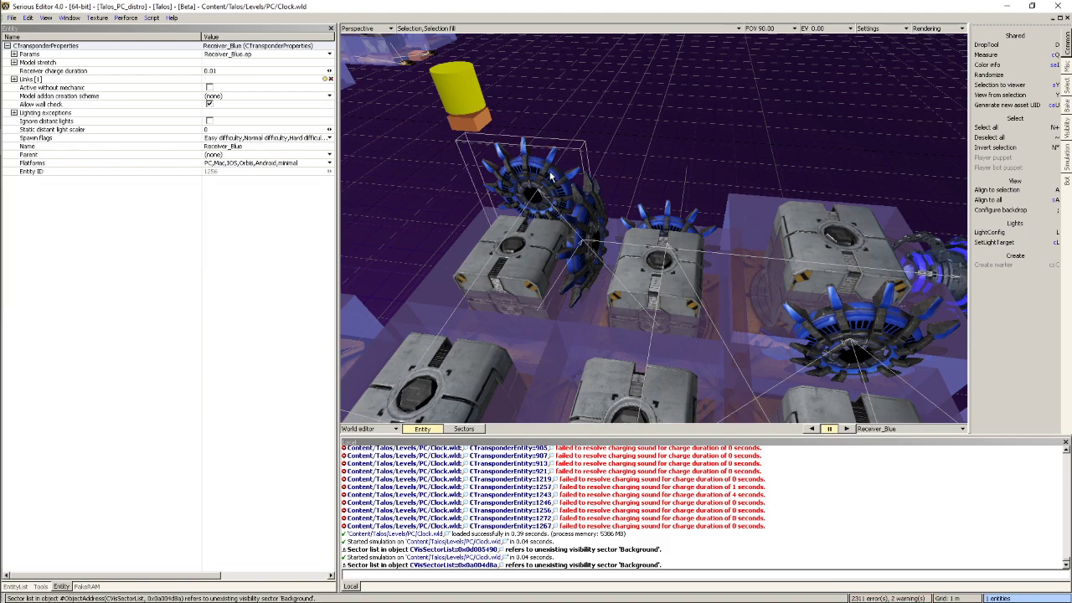
click(710, 305)
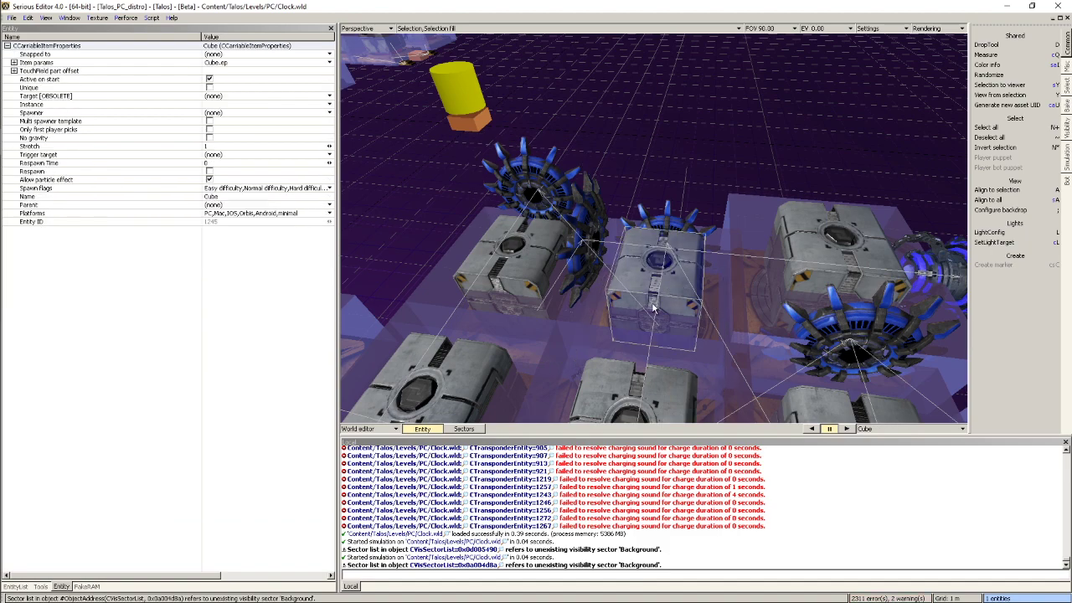
click(591, 242)
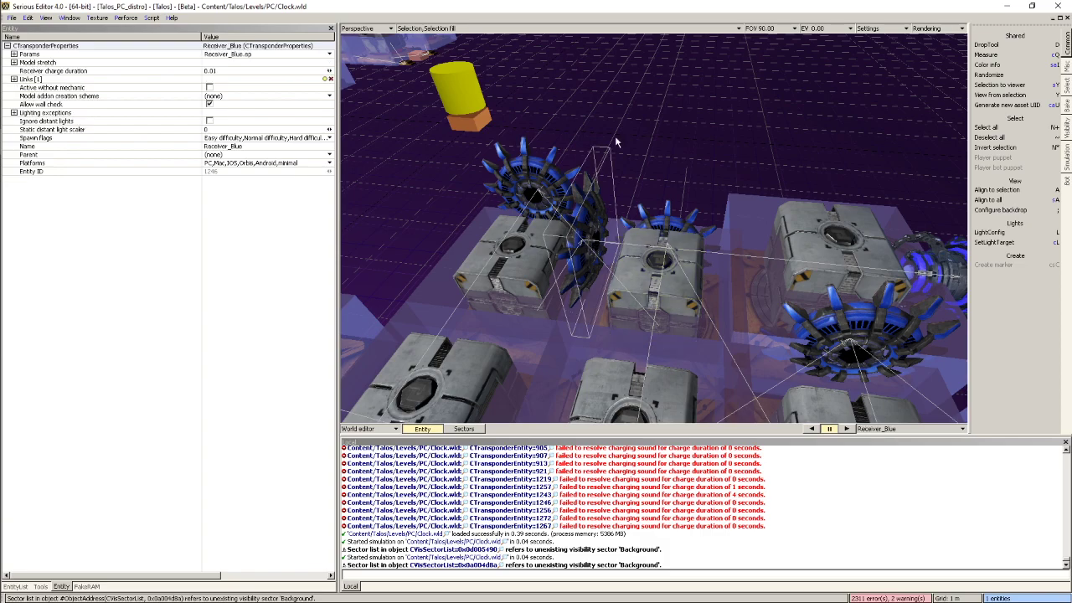
Inspect the auto-activated fan and the cube above it next to the blue beam source
middle_drag(634, 238, 532, 412)
click(685, 225)
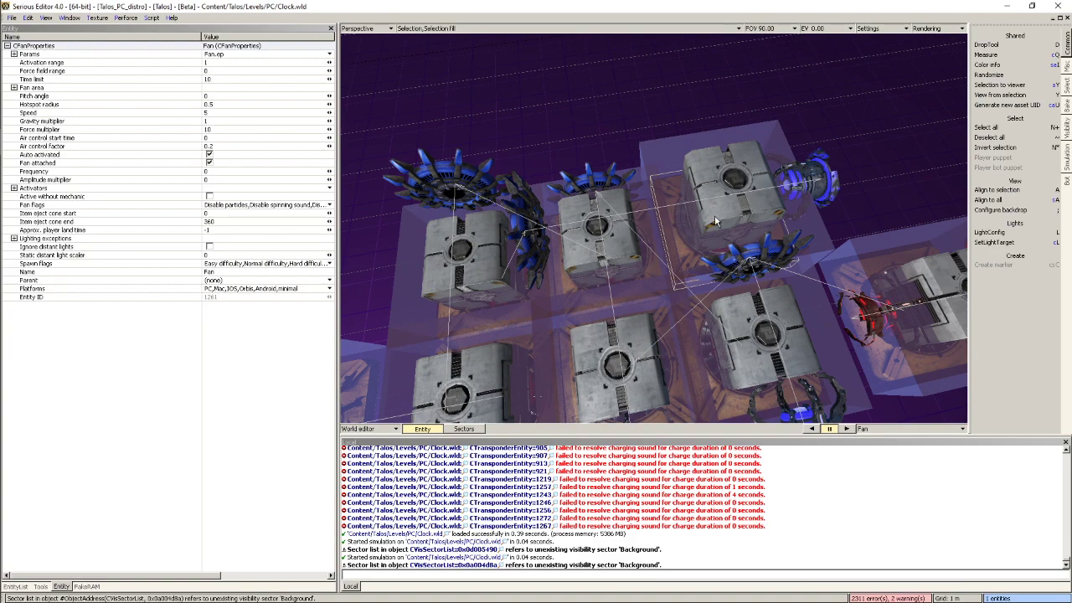
click(722, 211)
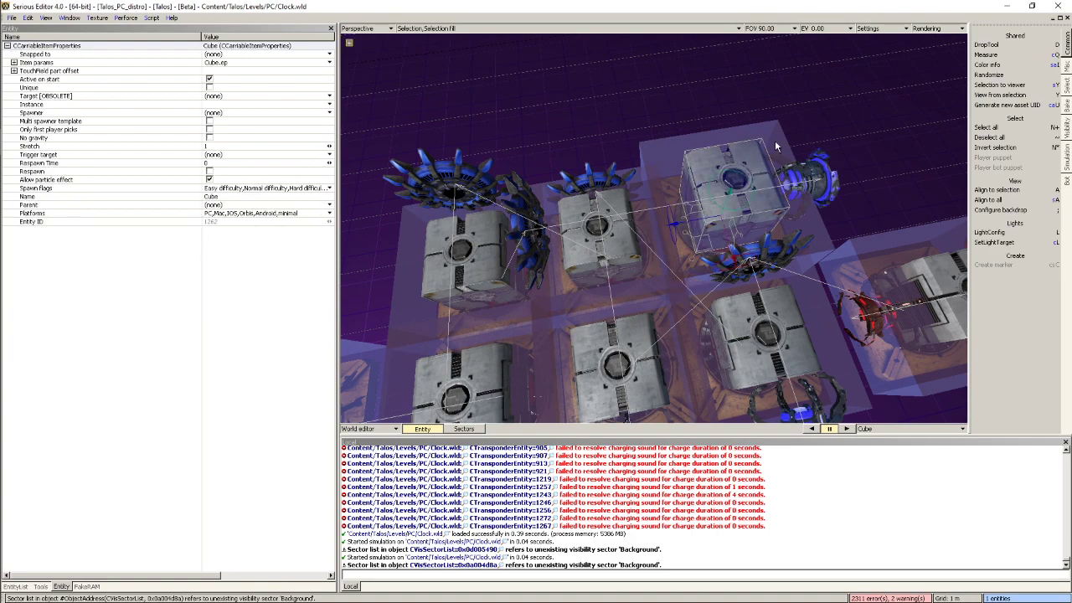
Lift the cube beside the blue beam source off its fan, run the simulation briefly and end it
drag(724, 240, 683, 166)
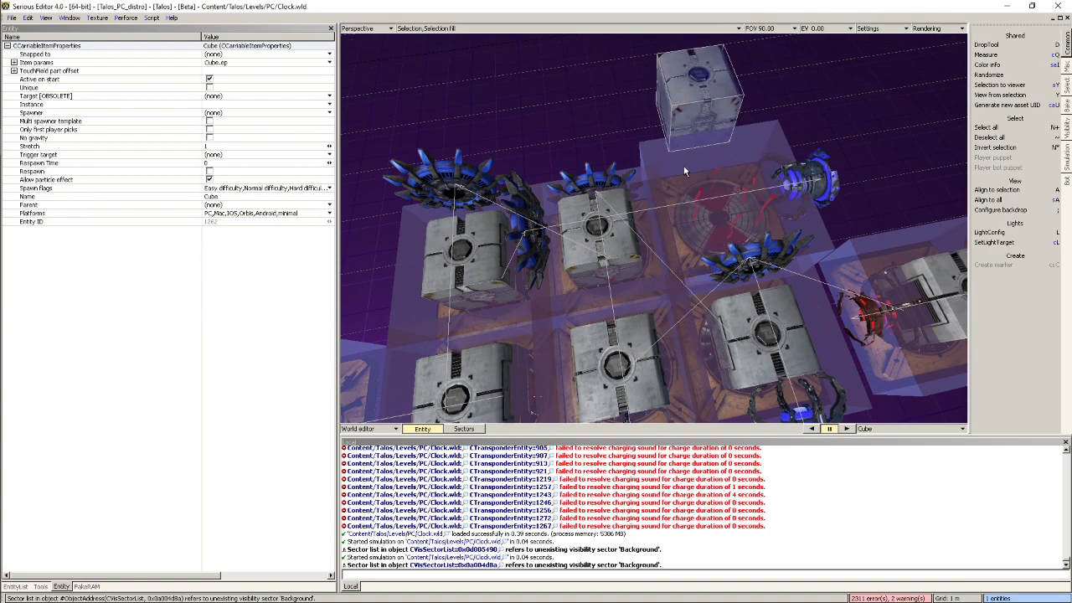
key(x)
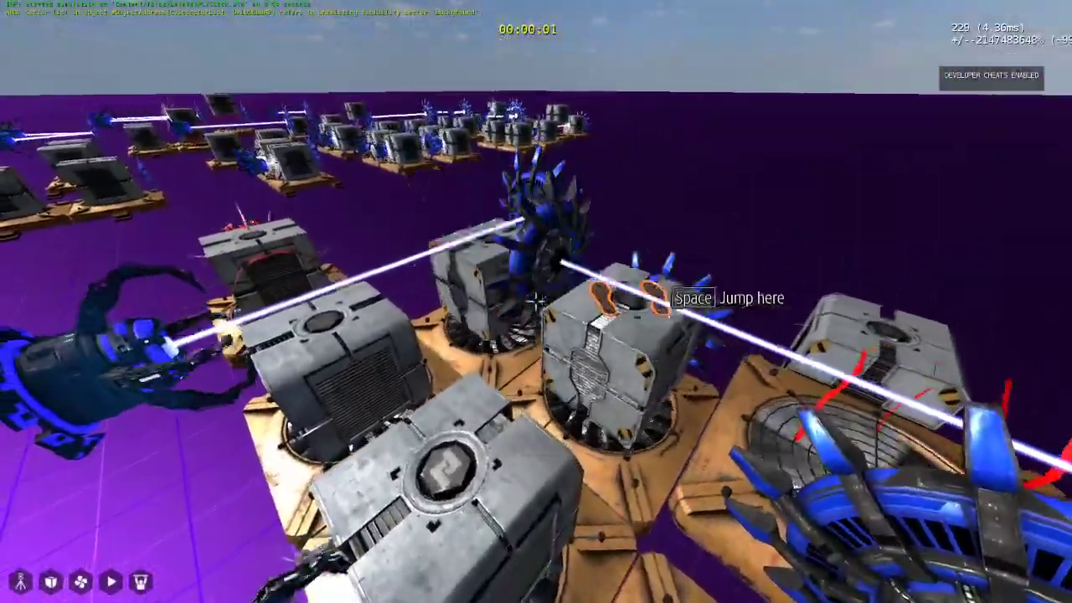
key(Escape)
Select the fan under the front row's end cube, run the simulation in ghost mode and lift the cube out of the red beam
middle_drag(649, 281, 607, 296)
click(569, 298)
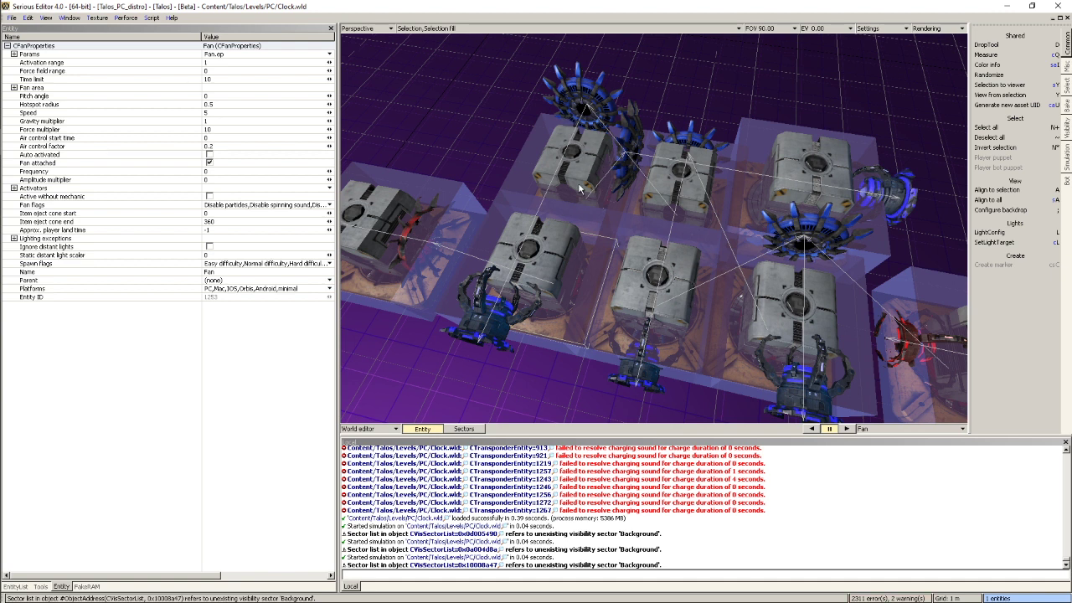
key(ctrl+g)
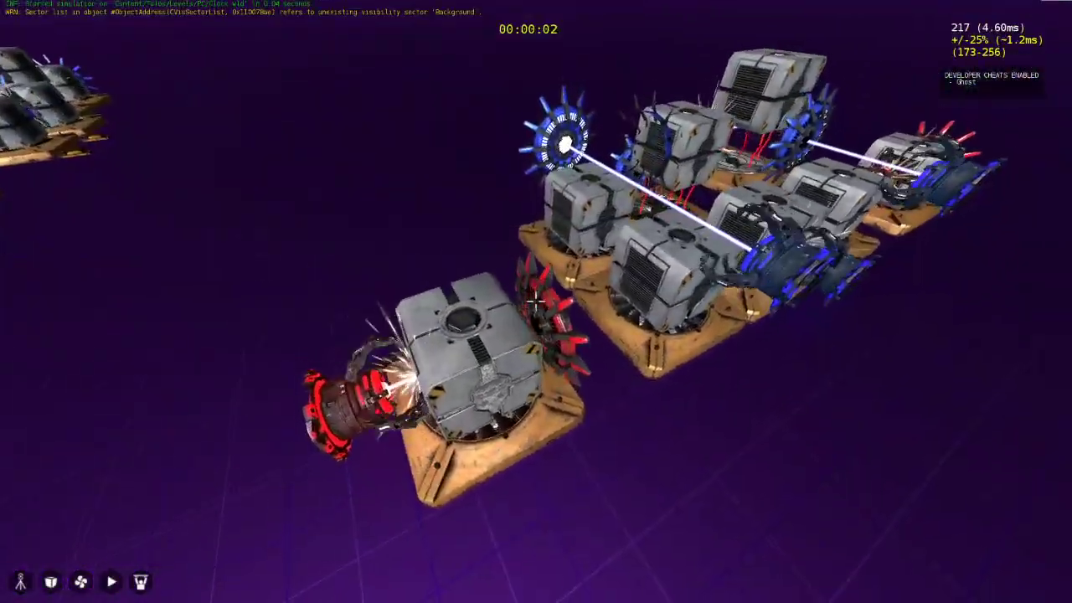
click(536, 302)
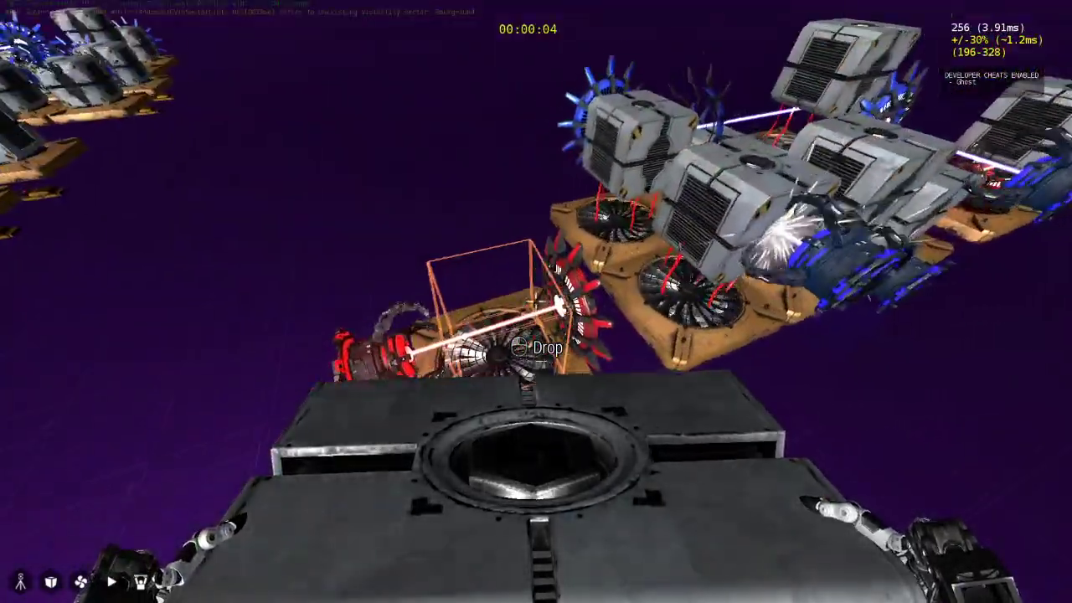
click(536, 301)
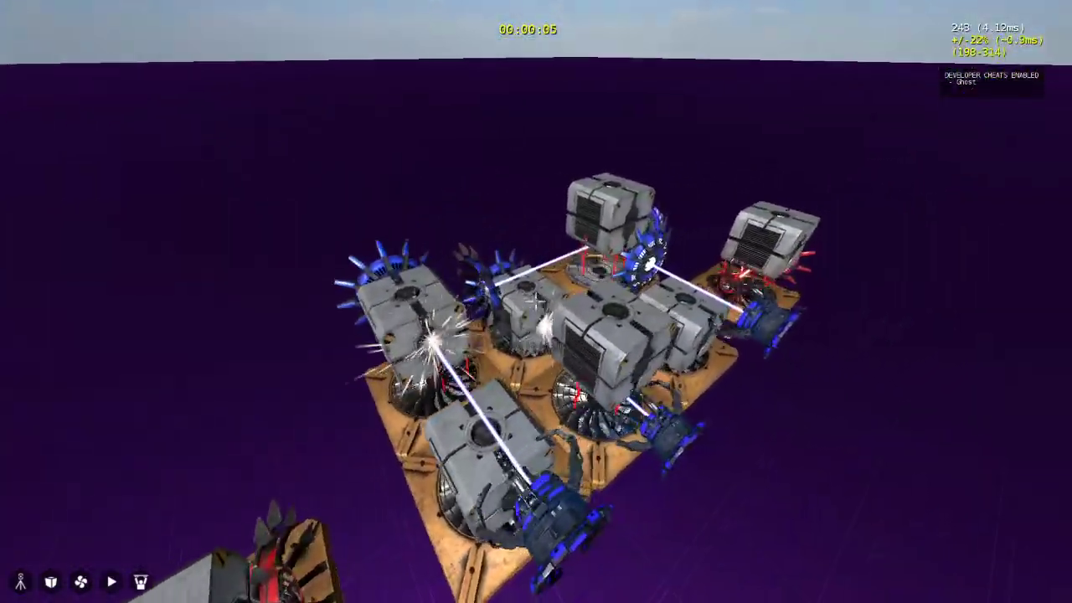
Circle the running clock to watch its cubes block and release the blue beams, ending the simulation
key(w)
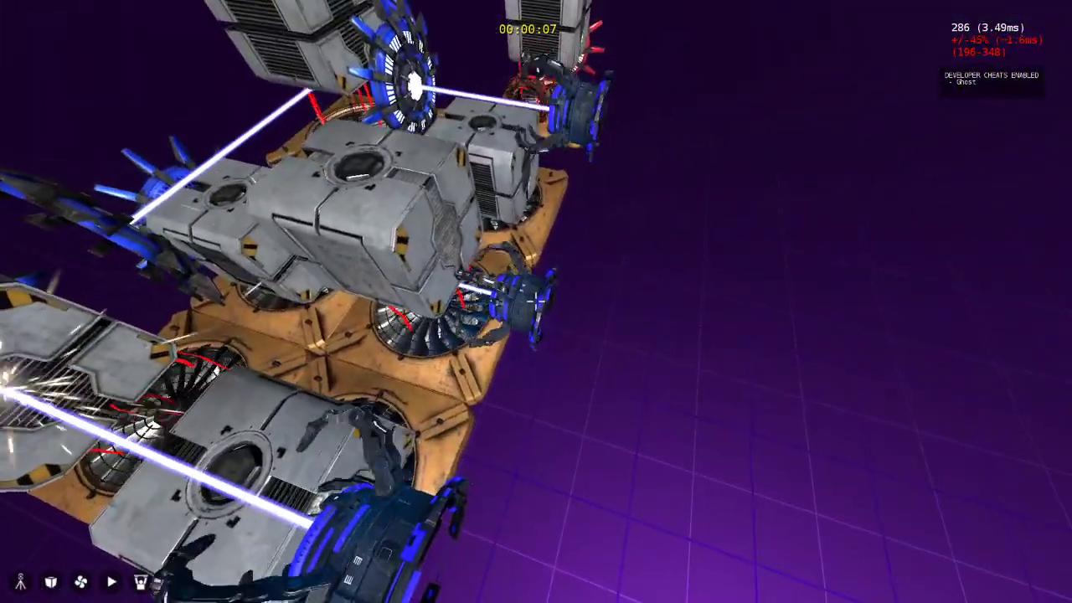
key(d)
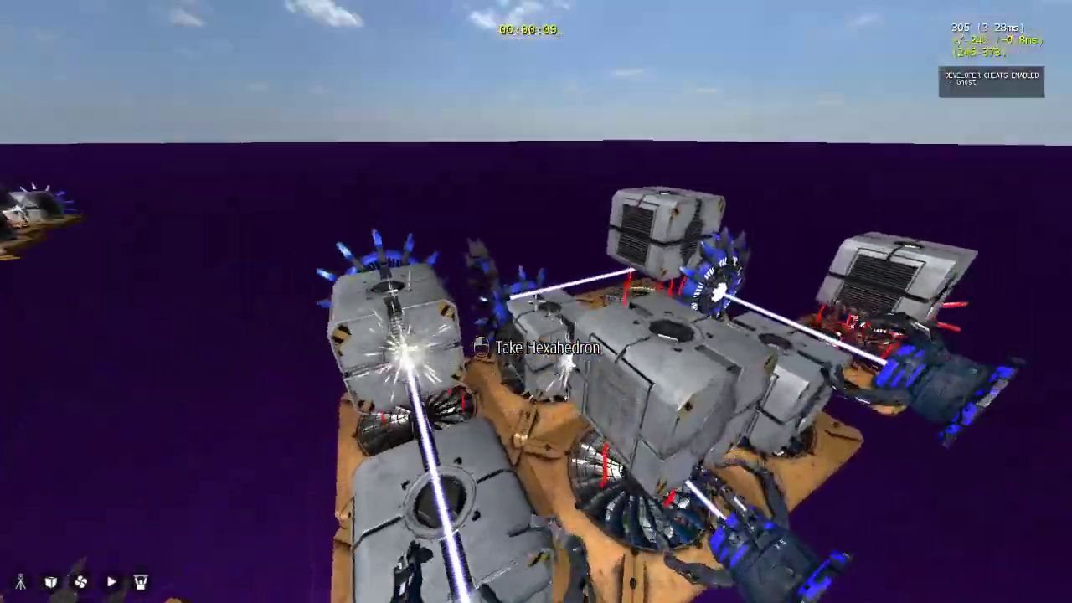
key(w)
key(d)
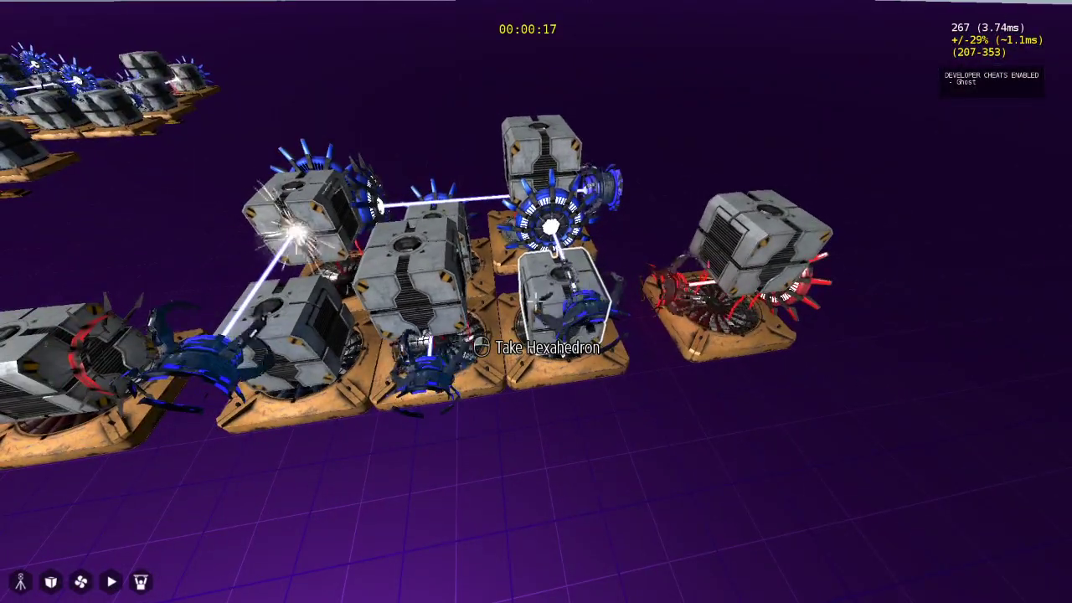
key(Escape)
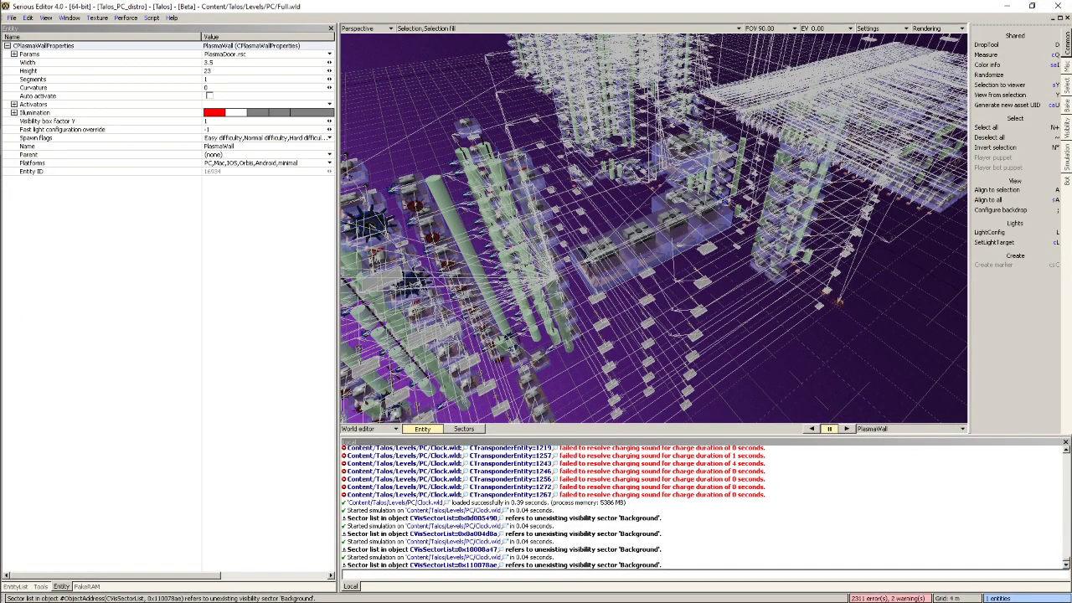
Open the Counter.wld world from the Content/Talos/Levels/PC folder
right_drag(653, 230, 628, 193)
scroll(629, 222, up, 6)
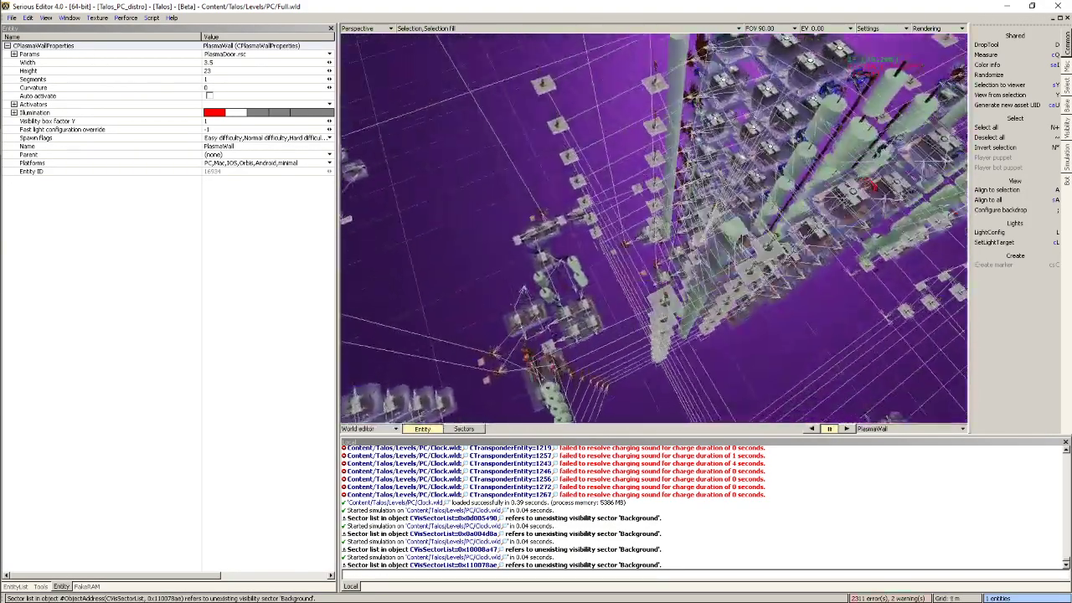
right_drag(628, 192, 611, 166)
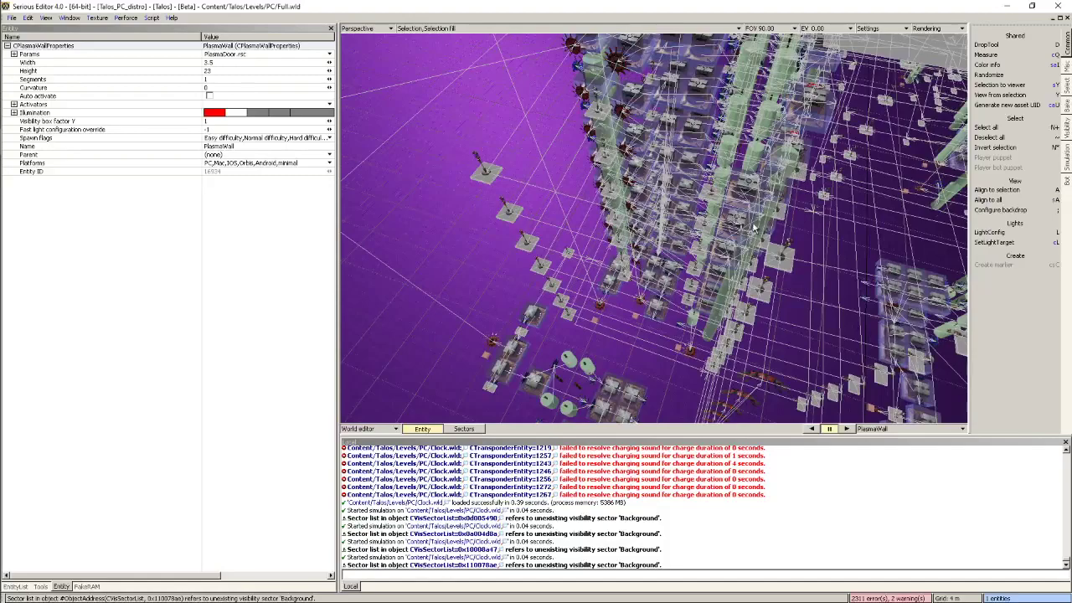
click(11, 18)
mouse_move(83, 39)
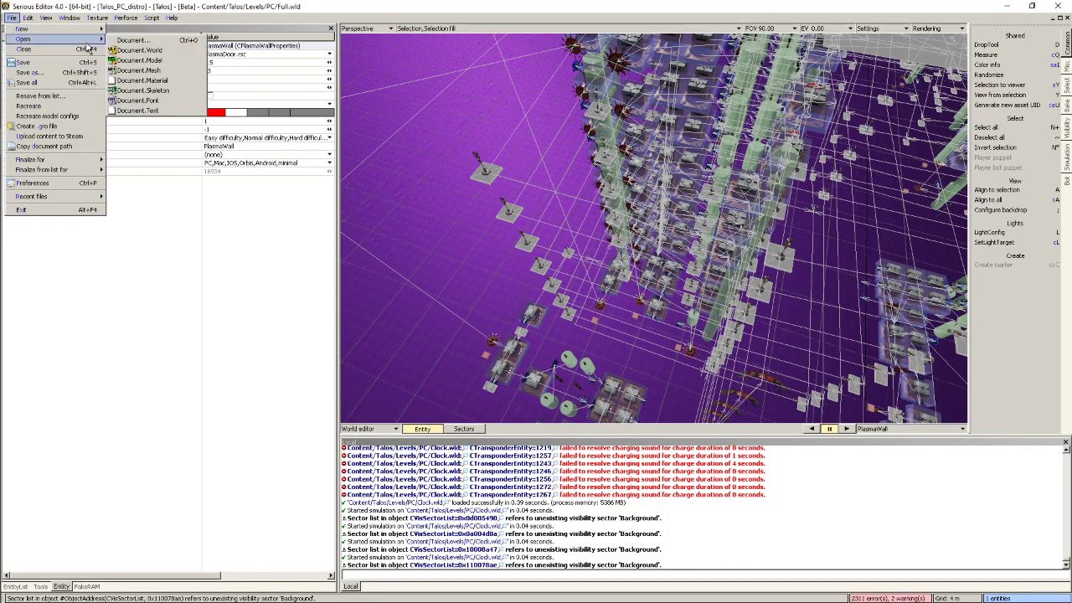
click(132, 40)
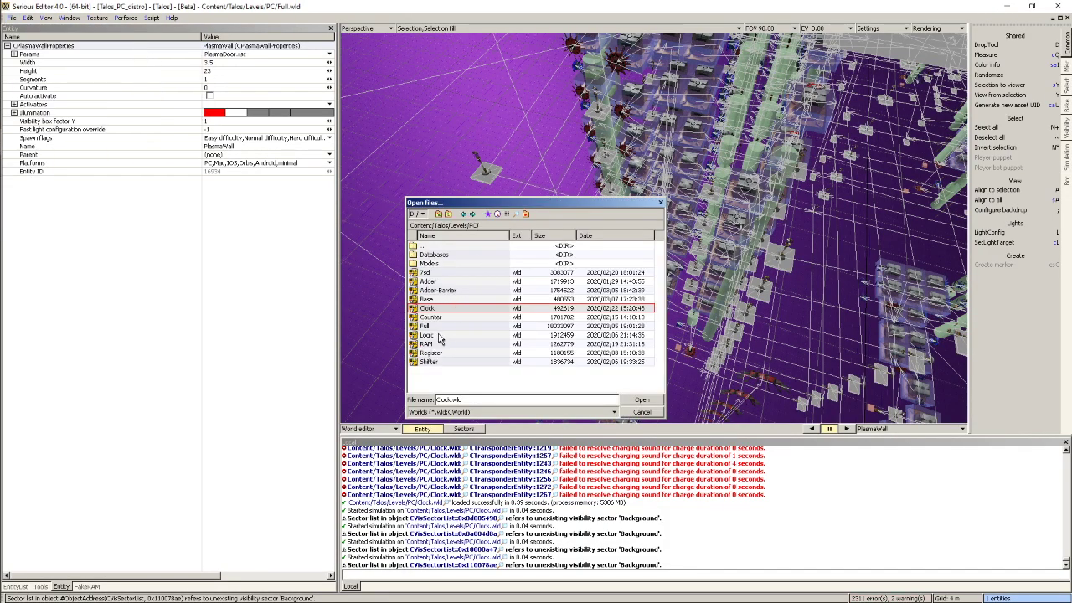
double_click(432, 318)
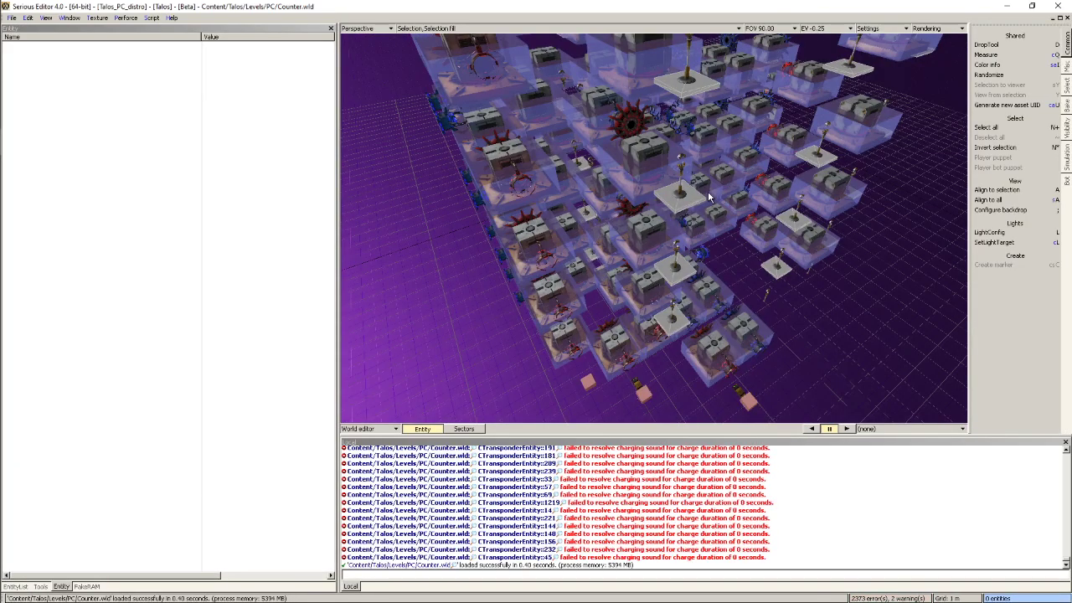
Run the counter's simulation in ghost mode and fly past its switches to the lowest red-beam value cube
right_drag(752, 286, 758, 356)
mouse_move(716, 223)
right_down()
mouse_move(719, 251)
mouse_move(717, 223)
right_up()
key(F5)
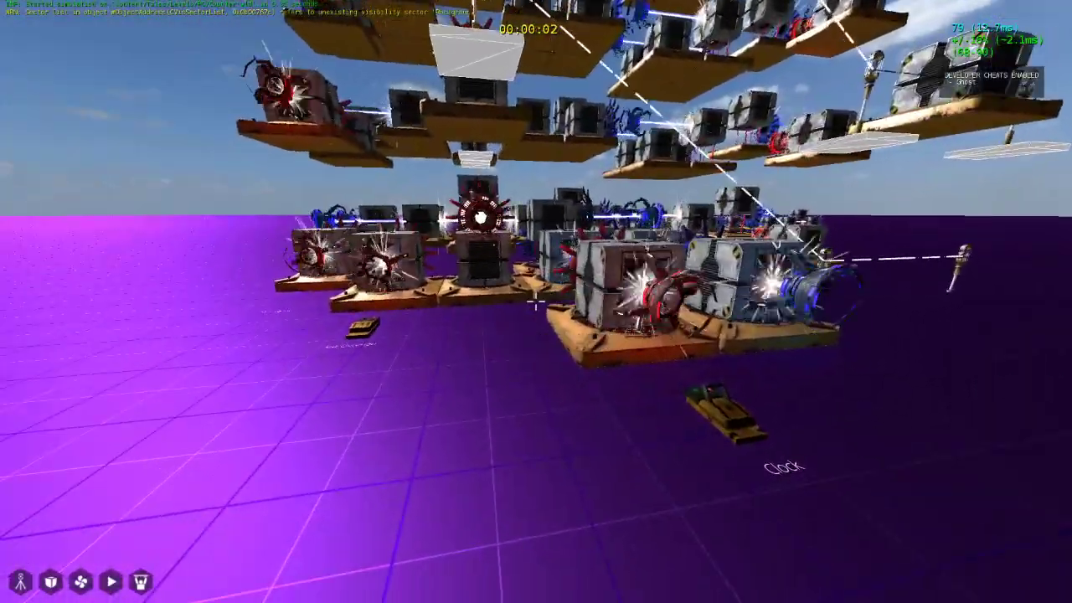
key(w)
key(w)
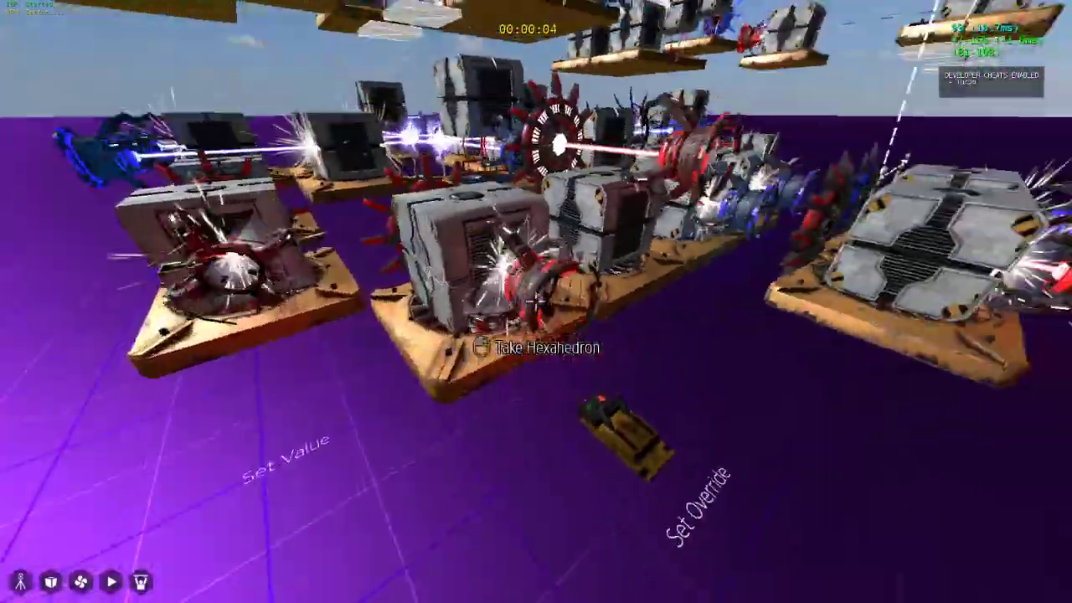
key(w)
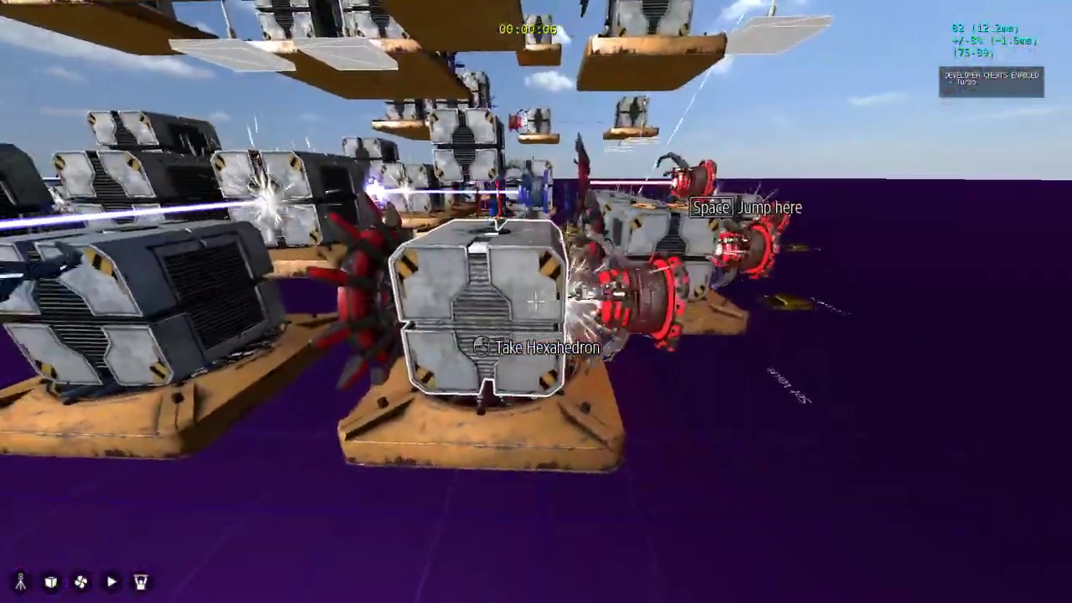
Take the value cubes out of the red beams on the counter's lower levels and drop them aside
click(536, 302)
click(536, 301)
click(536, 302)
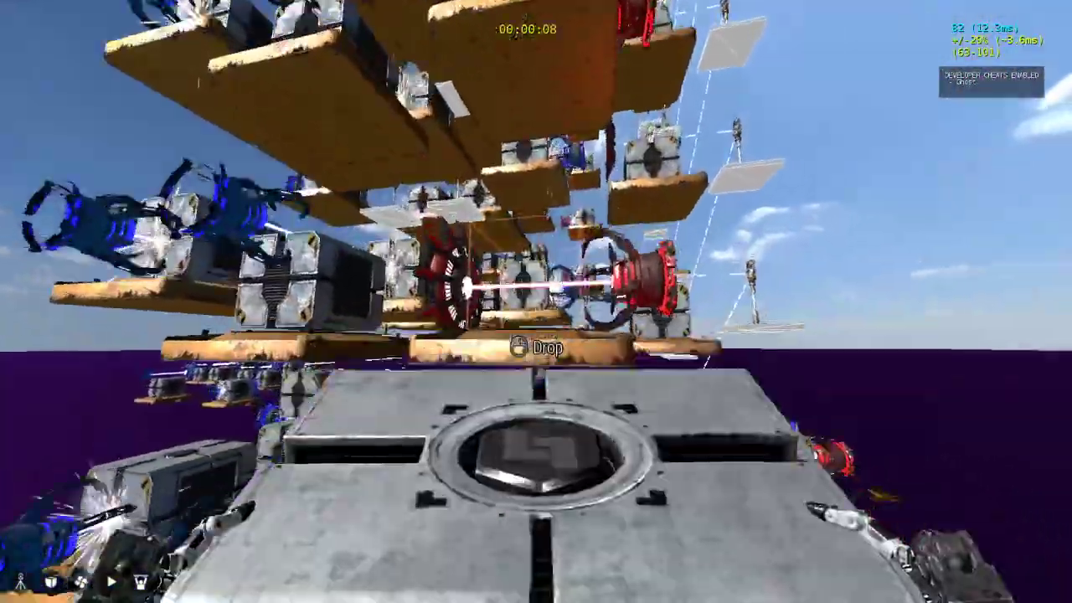
click(536, 301)
click(536, 302)
click(536, 302)
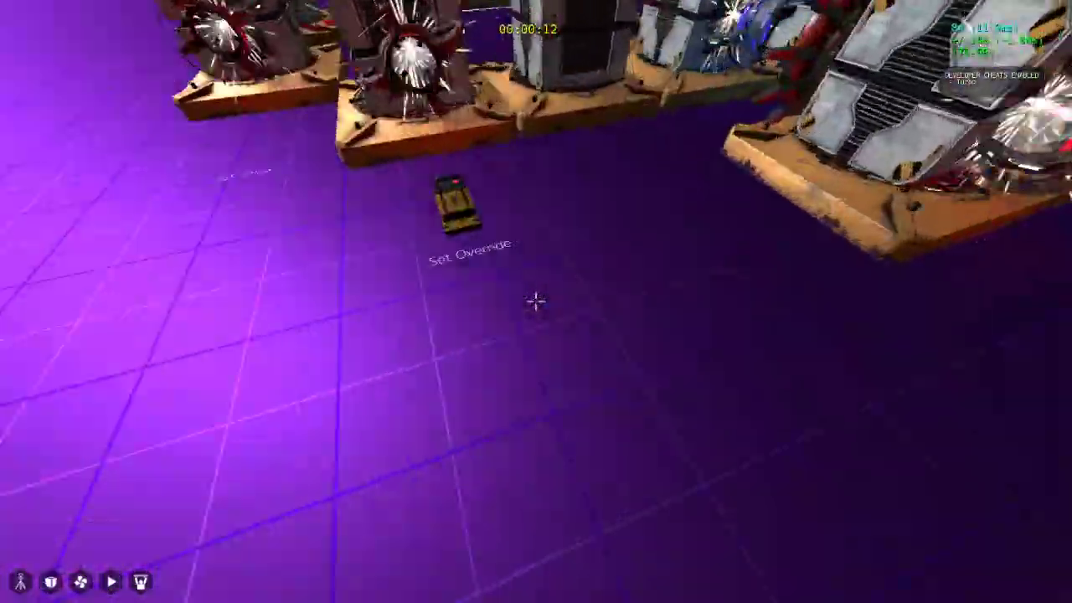
Trigger the counter's Clock switch and watch the output beams on the stacked levels
key(w)
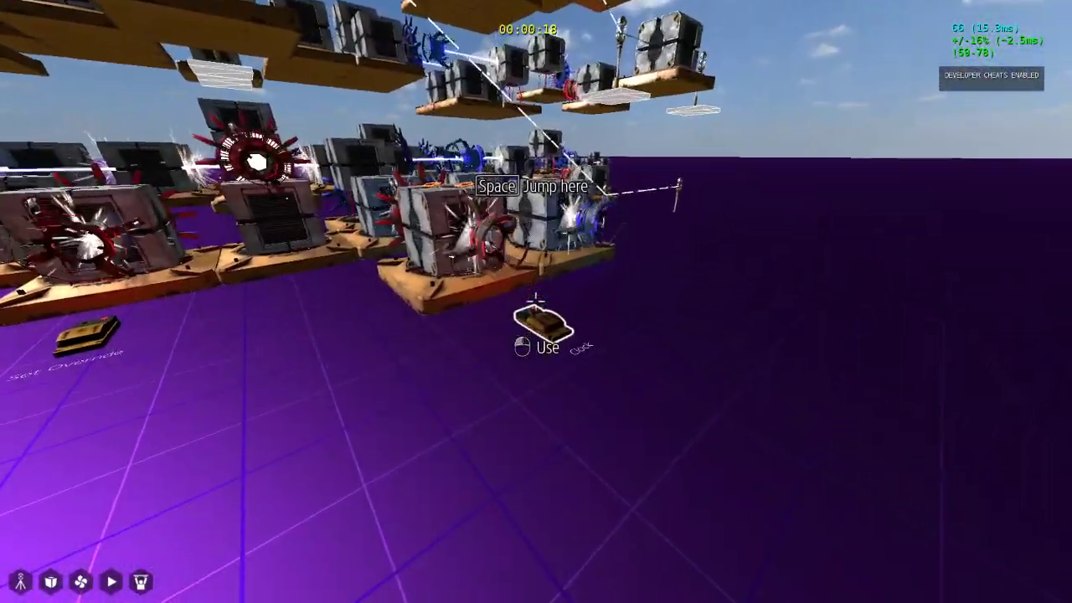
click(536, 301)
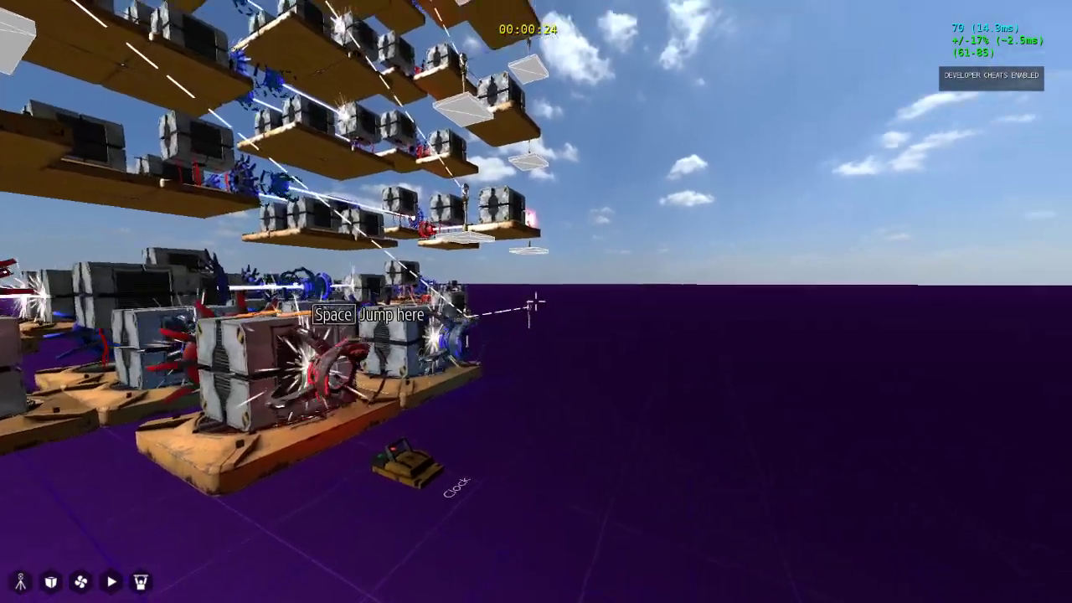
click(536, 301)
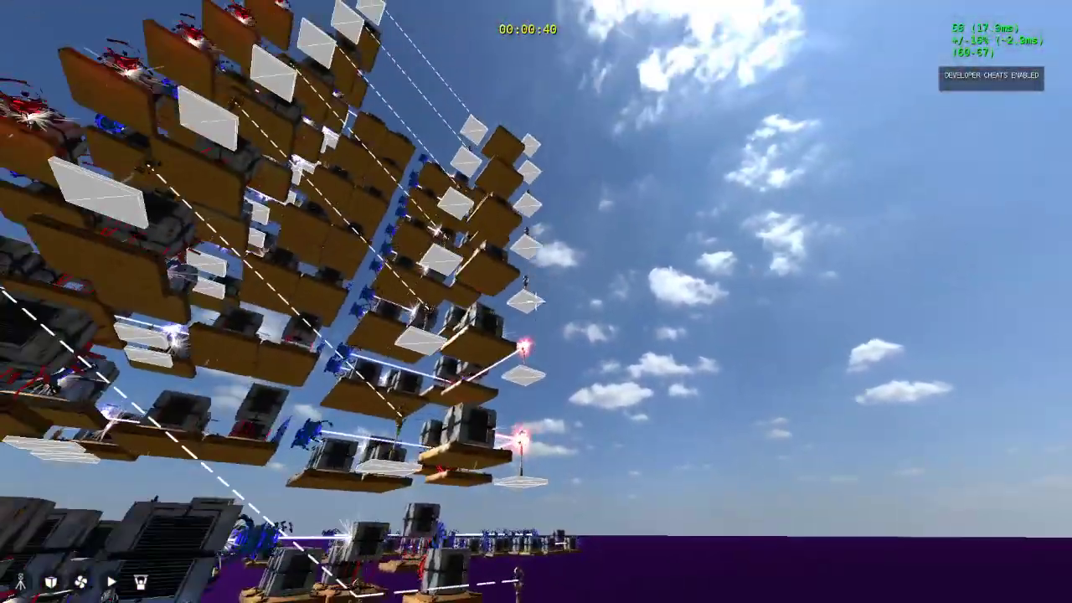
Operate the Set Override switch to load the set value, and check the counter's red output beams
key(w)
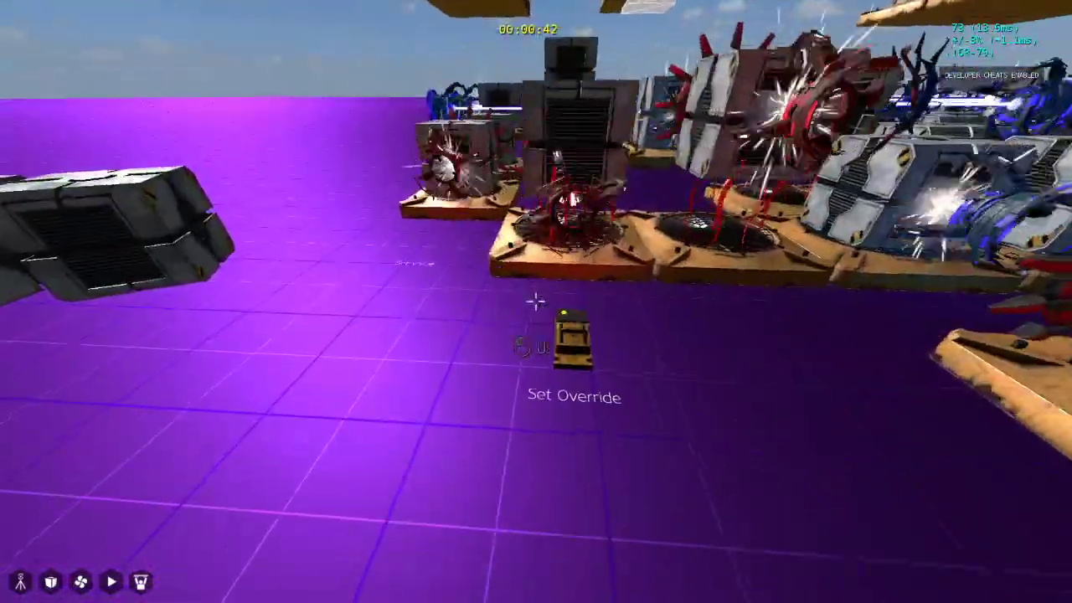
key(w)
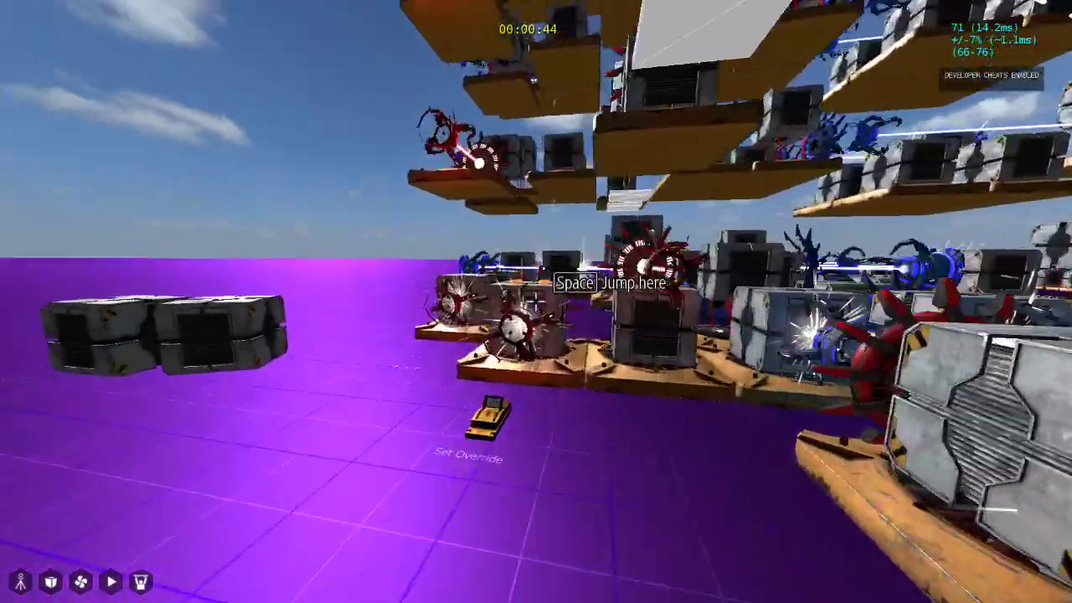
key(d)
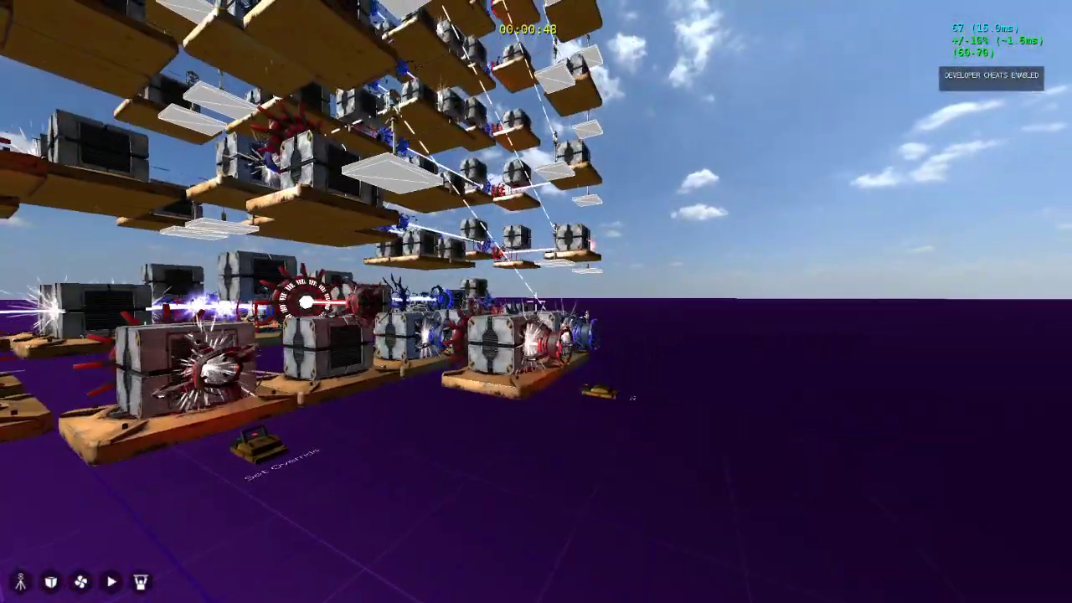
key(w)
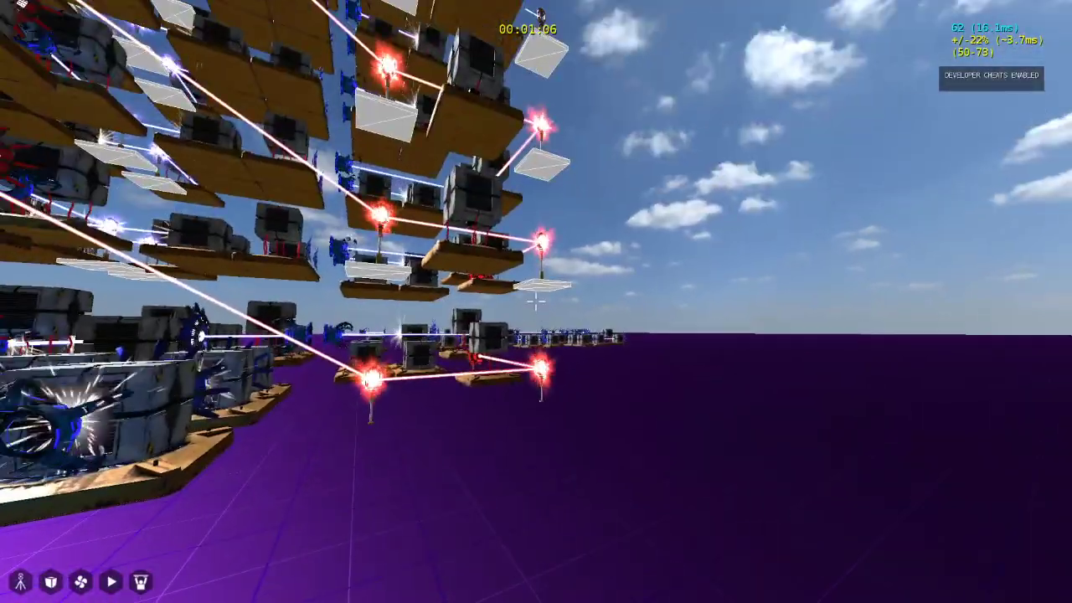
Take more value cubes out of the red beams on the counter's higher levels and drop them beside the stack
key(w)
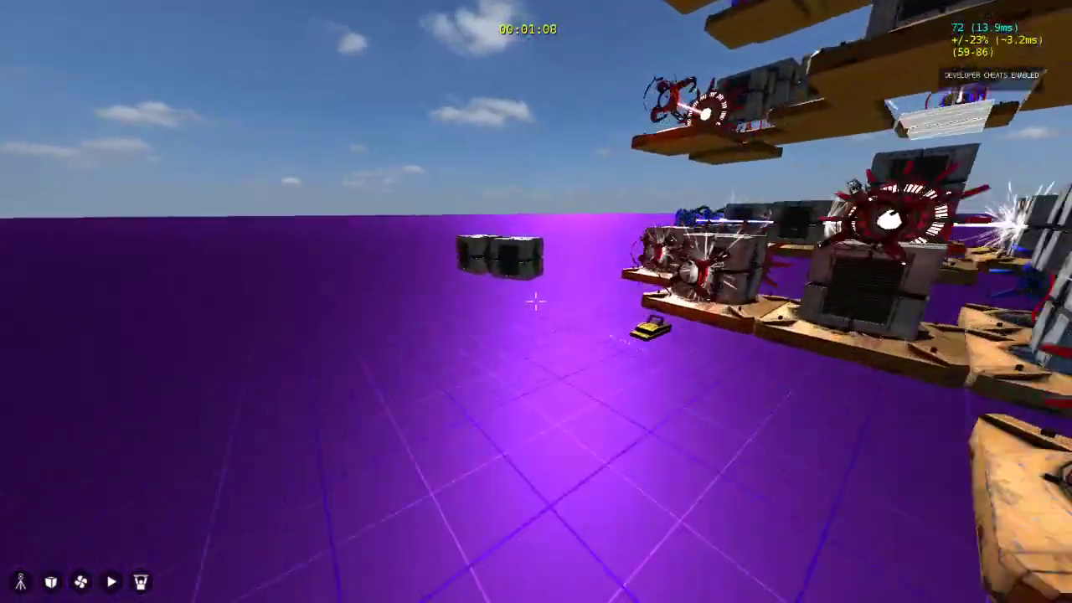
click(537, 302)
click(536, 301)
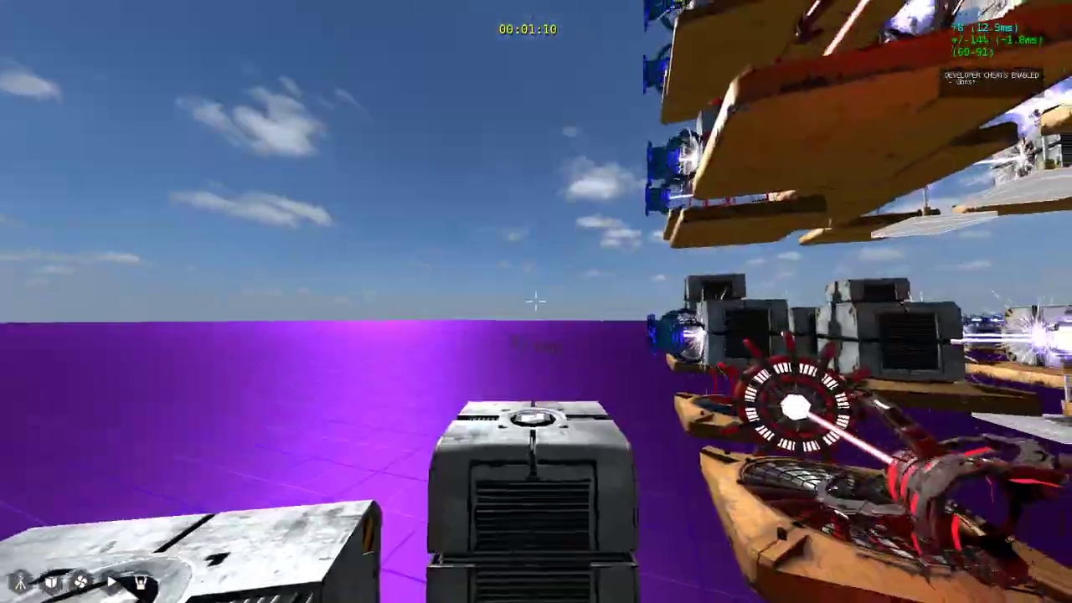
key(s)
key(w)
click(536, 302)
click(536, 302)
key(s)
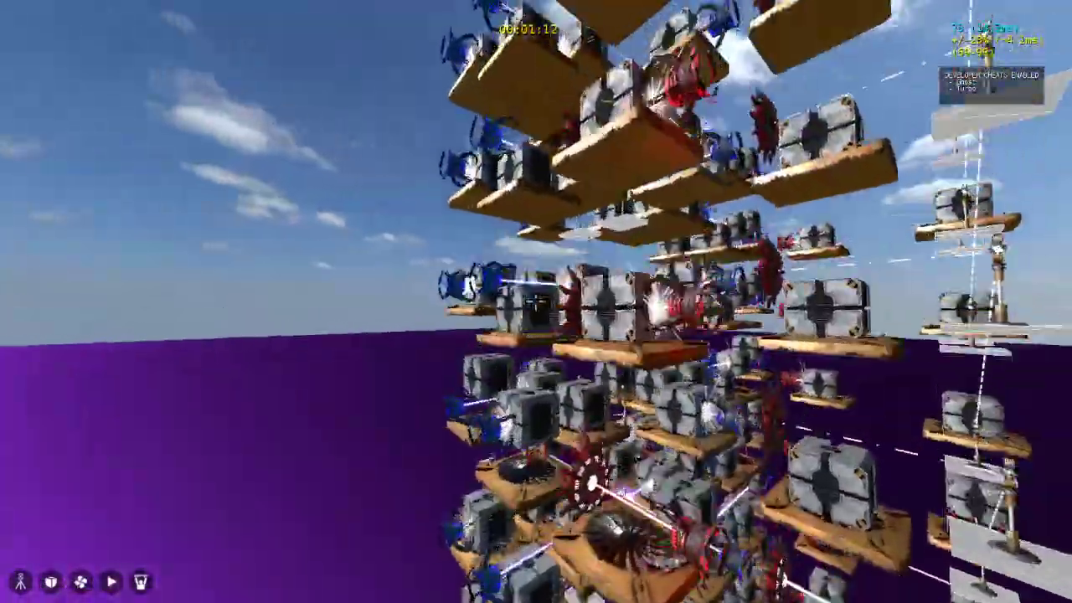
key(w)
click(536, 302)
click(536, 302)
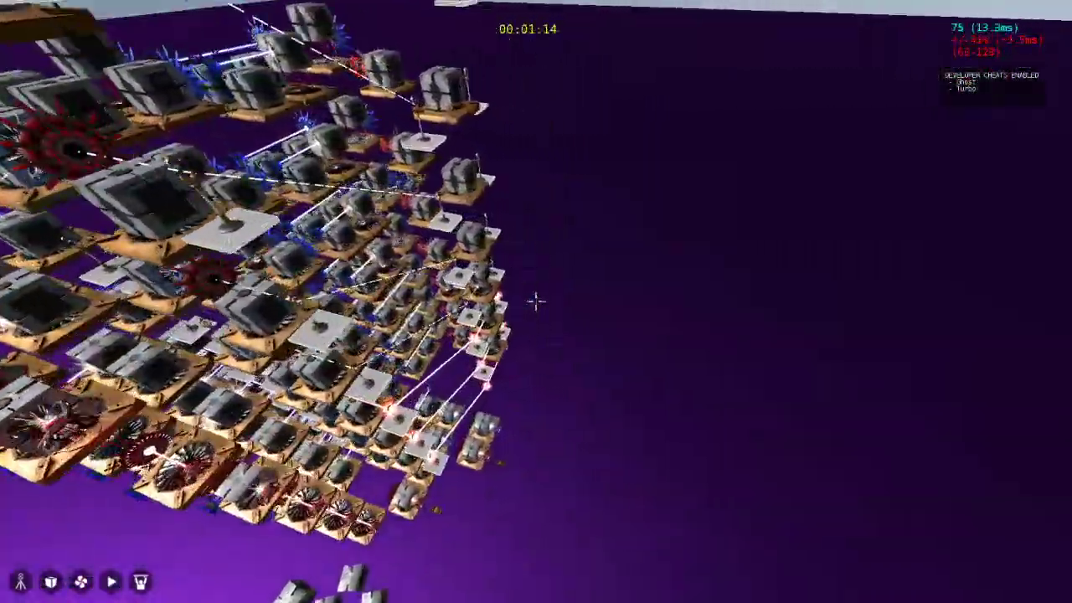
Trigger the Clock switch with the new value loaded and watch the output beams change, returning to the switch
key(w)
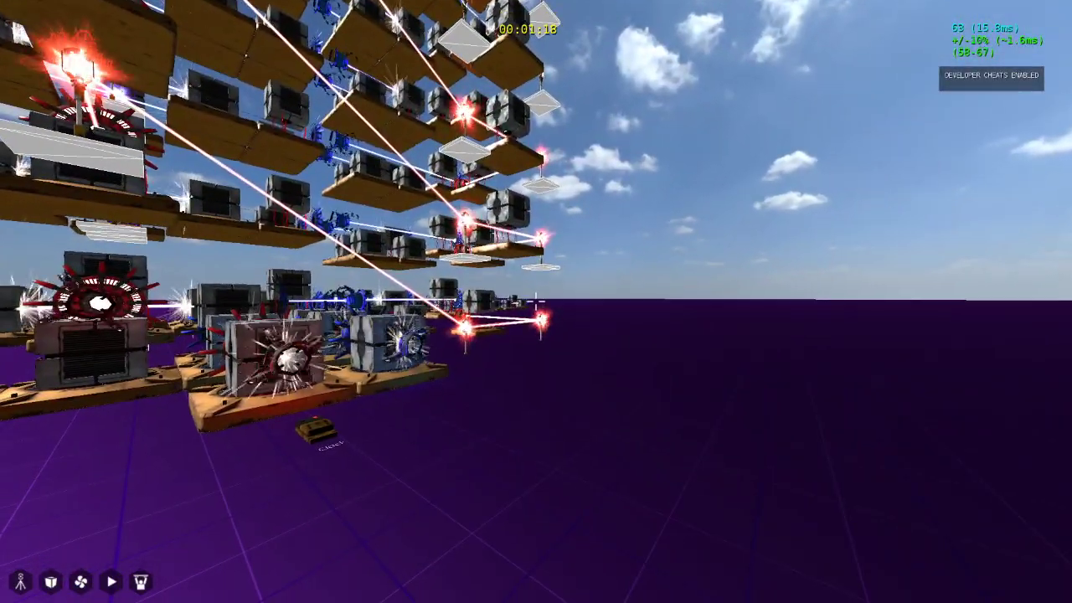
key(w)
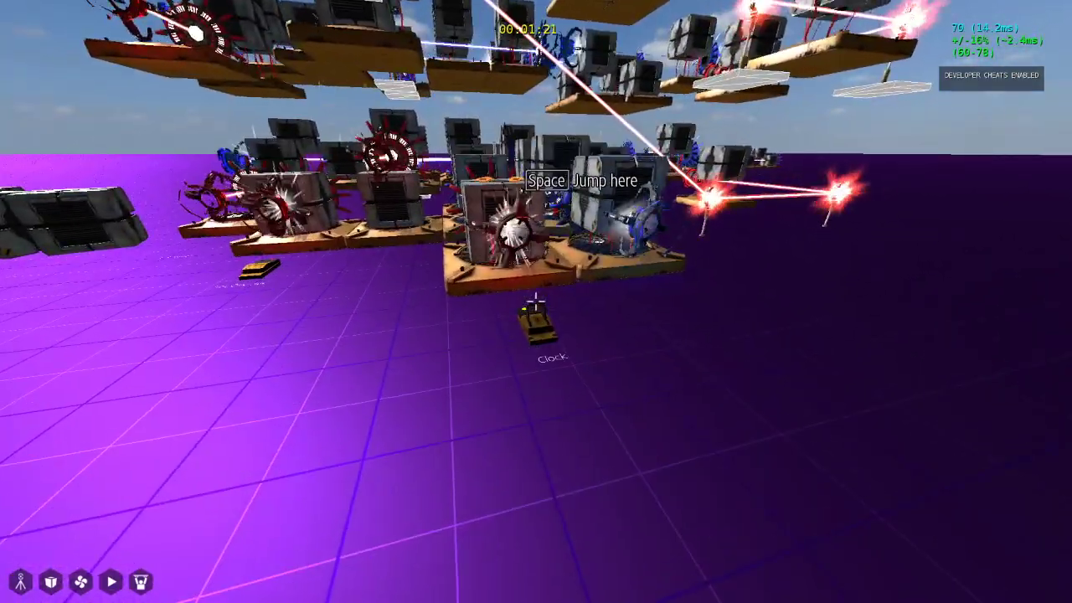
click(536, 301)
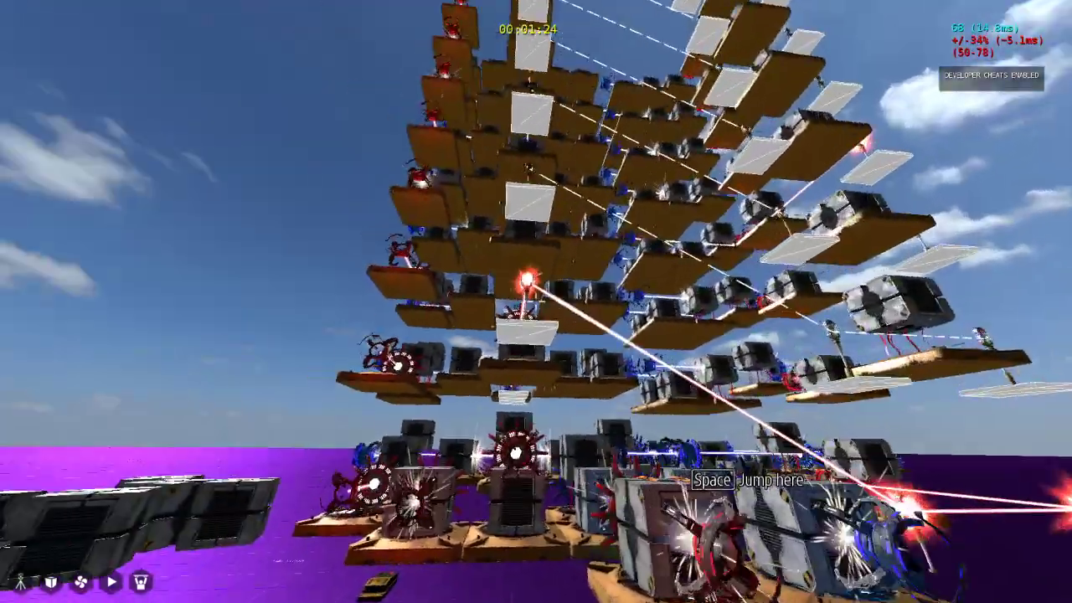
key(w)
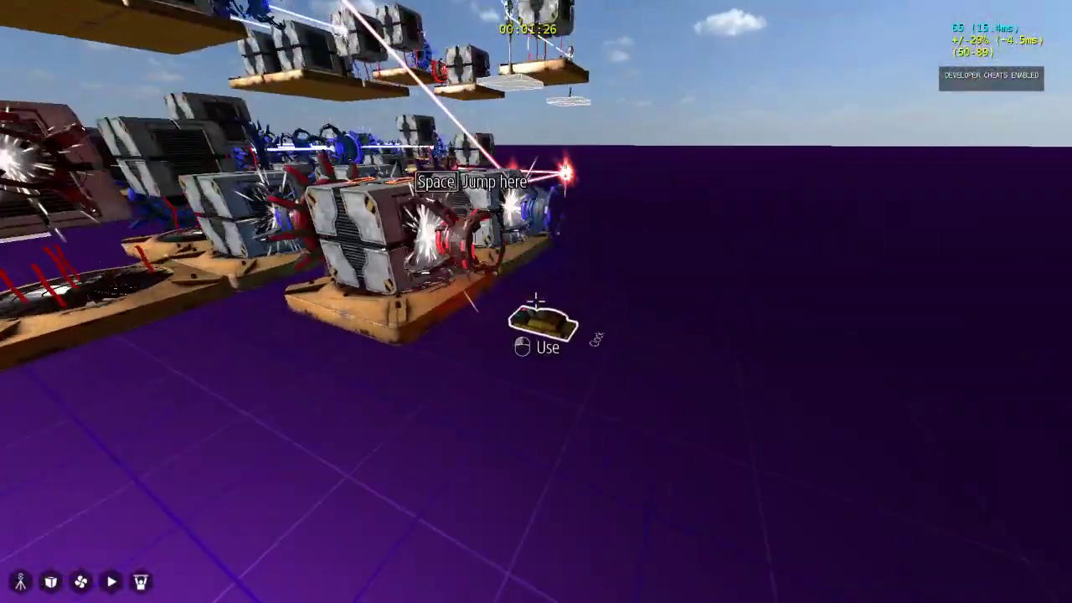
Operate the counter's Clock and Set Override switches once more, check the output beams on the stack, and end the simulation
click(536, 302)
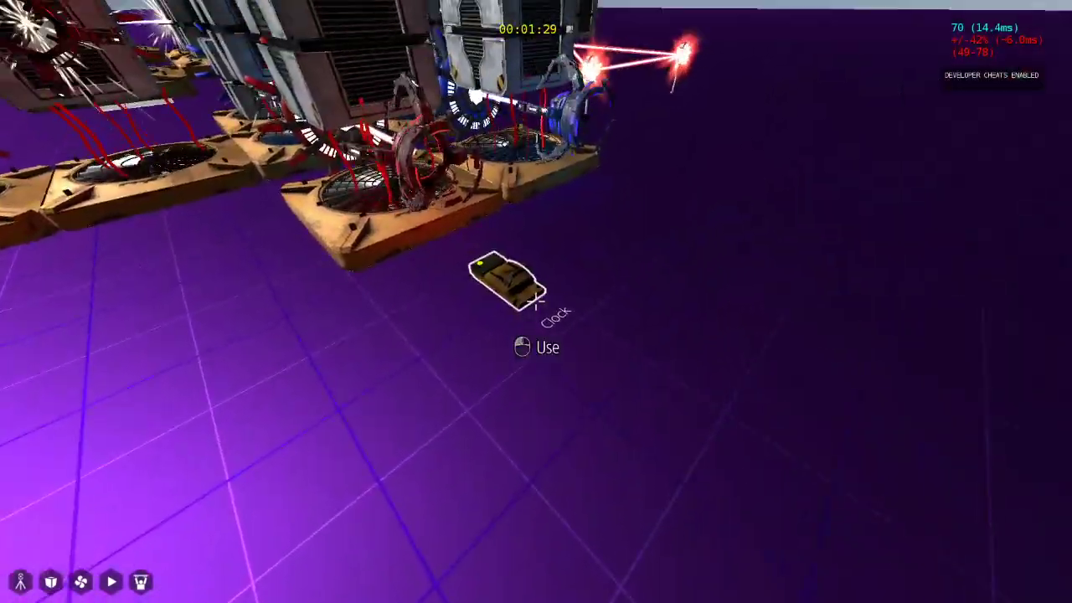
click(536, 302)
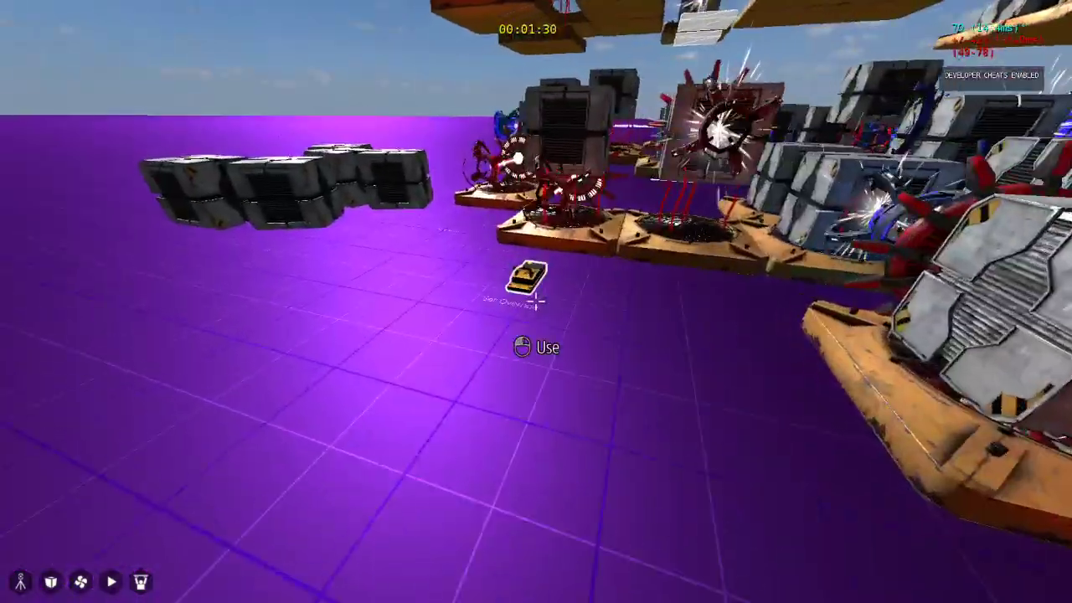
click(537, 301)
click(536, 302)
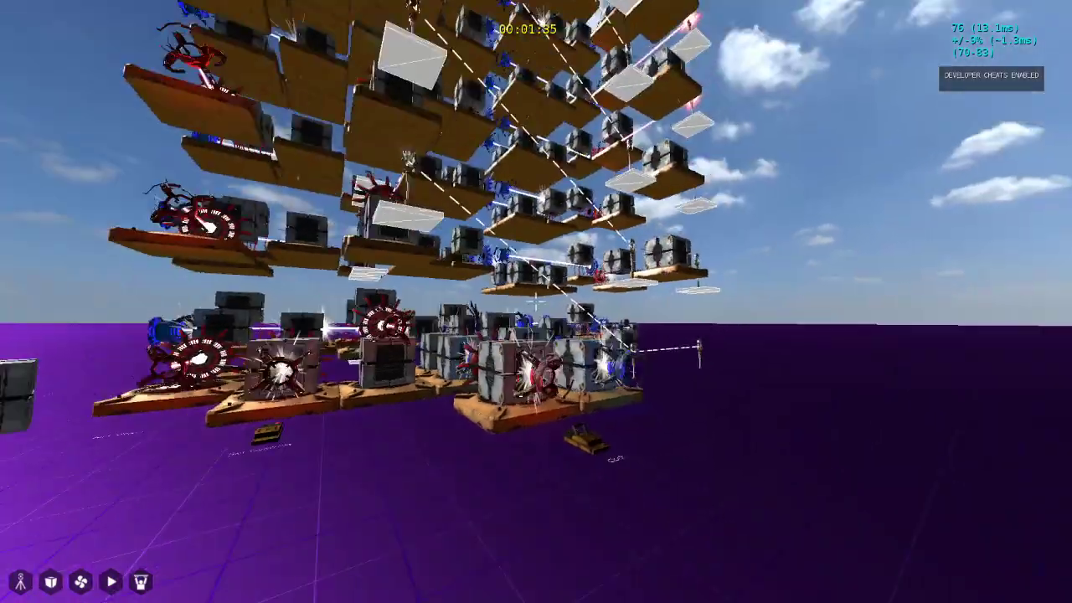
key(Escape)
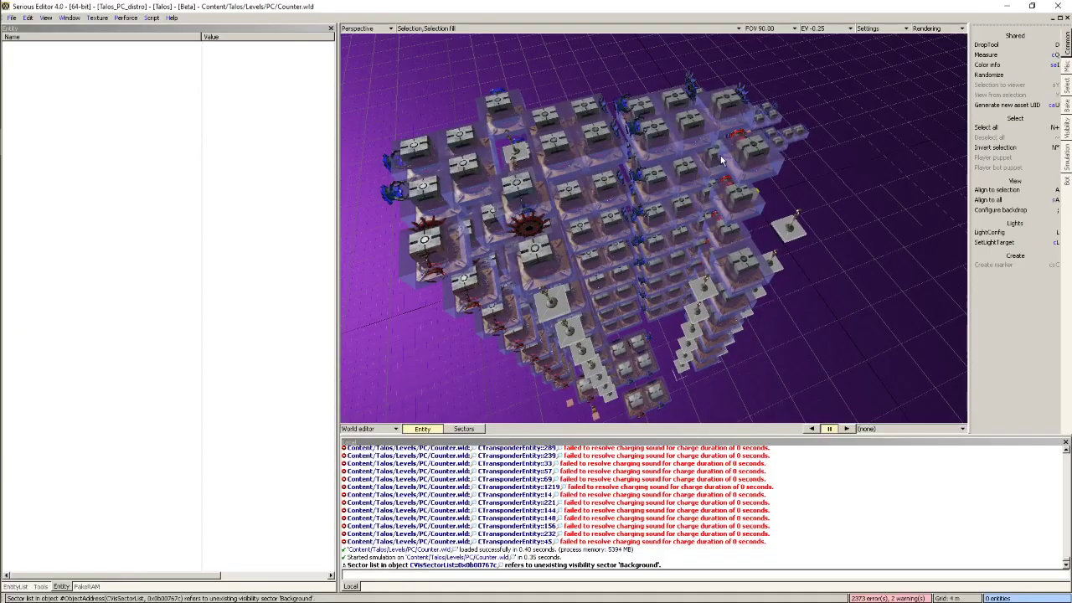
Turn on the rendering of Targets for the Counter level to view the link lines between its components
middle_drag(722, 161, 724, 160)
click(929, 28)
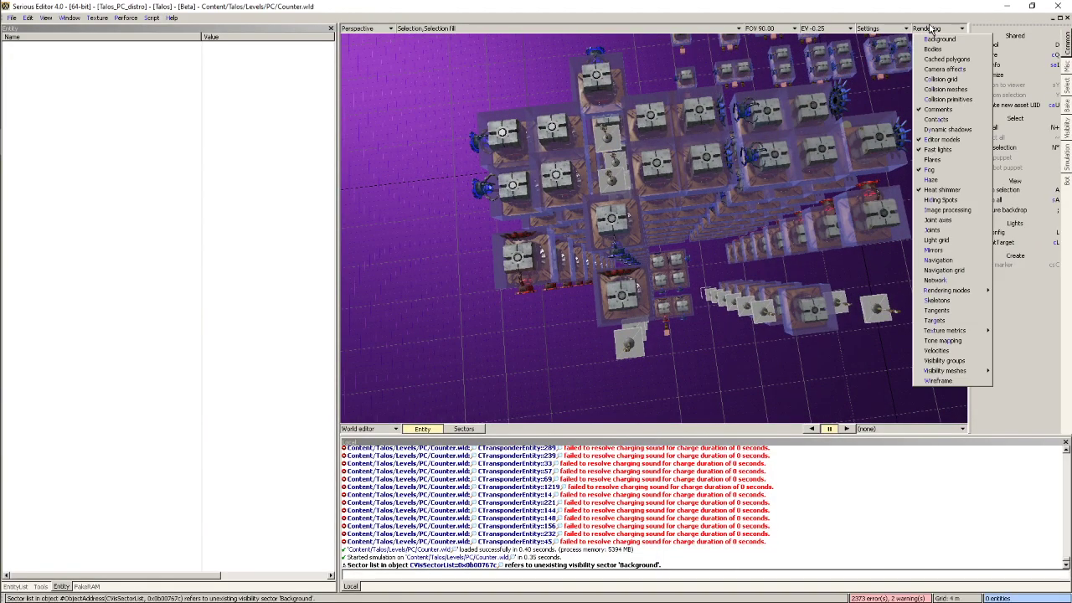
click(935, 320)
mouse_move(737, 179)
middle_down()
mouse_move(846, 178)
mouse_move(724, 180)
middle_up()
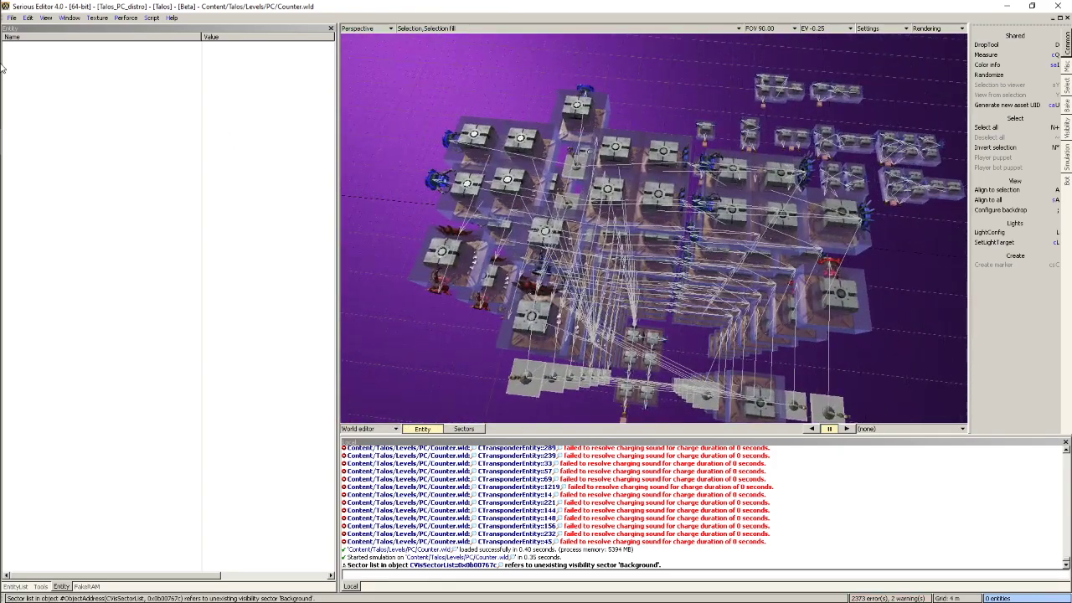
Switch to the Firefox browser window and search Google Images for "jk flip flop"
click(16, 42)
scroll(639, 210, up, 1)
scroll(639, 210, up, 2)
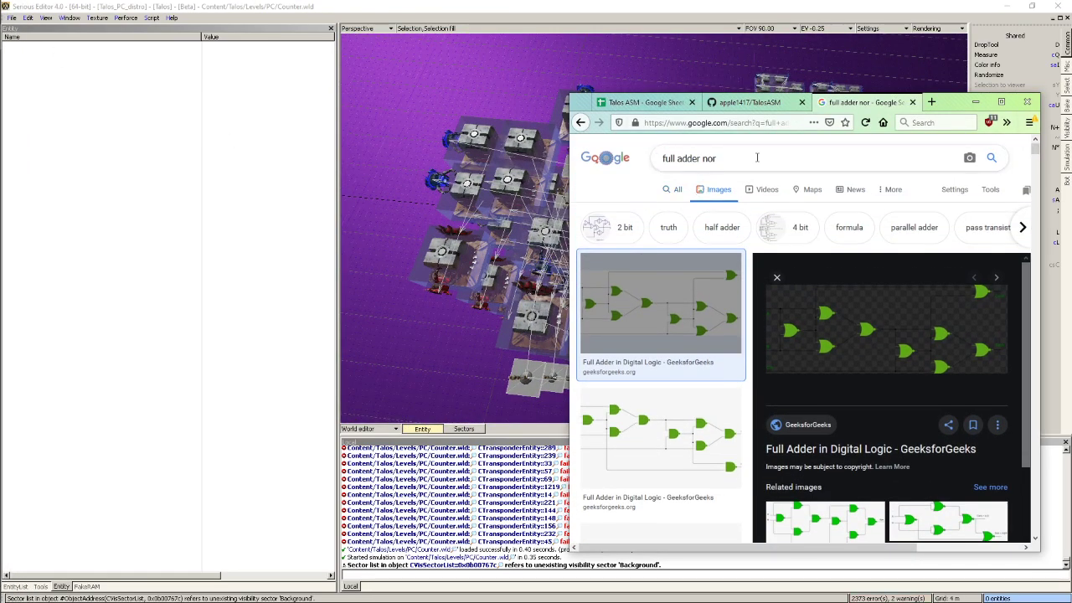
text(jk flip)
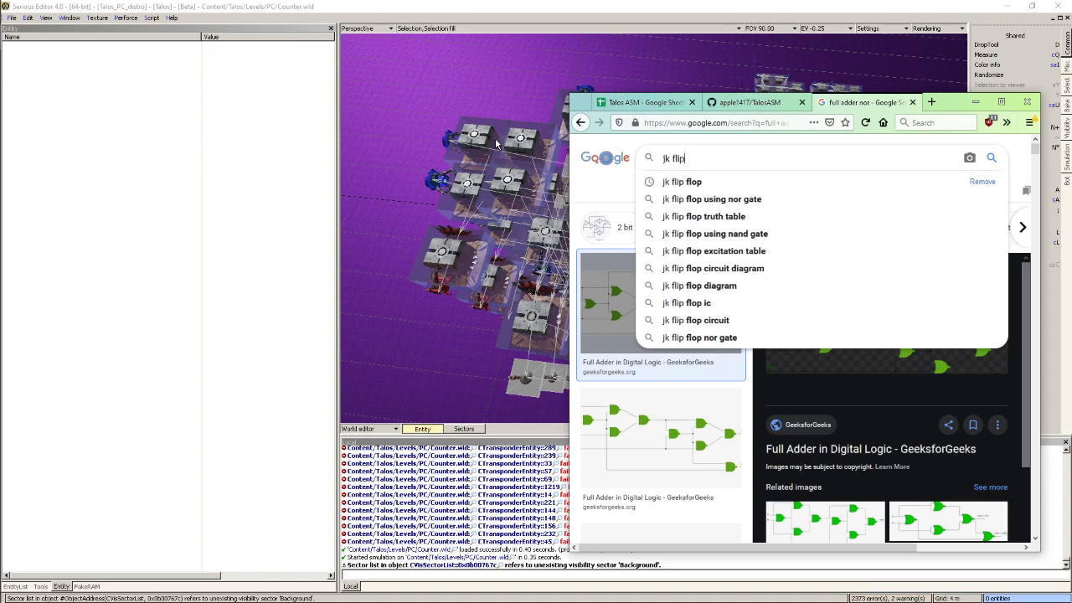
text( flop)
key(Return)
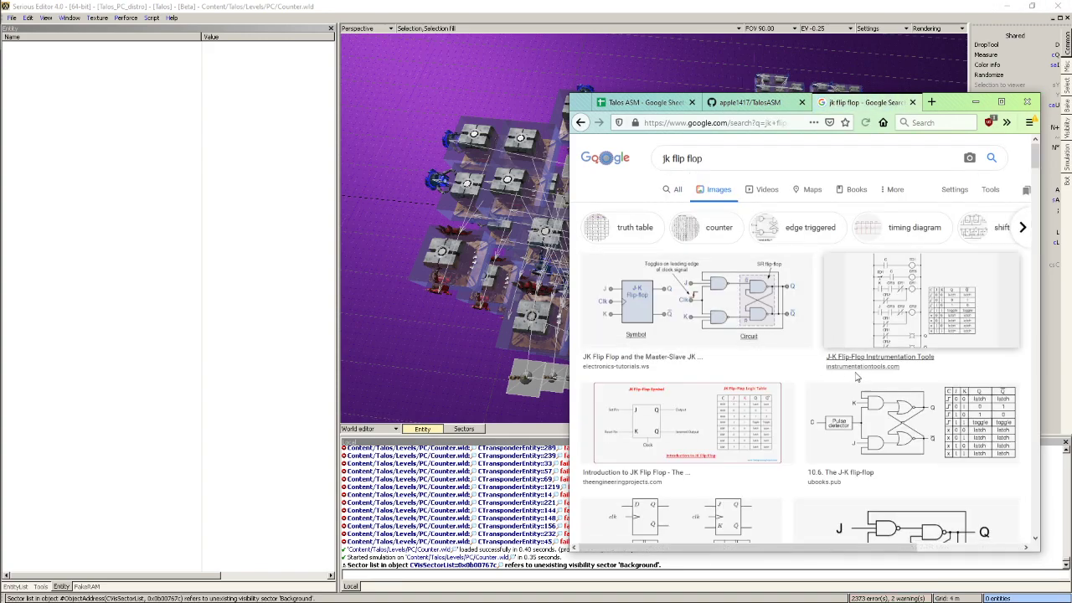
Preview the JK flip-flop images from Basic Electronics Tutorials, Instrumentation Tools and The Engineering Projects
click(704, 310)
click(588, 4)
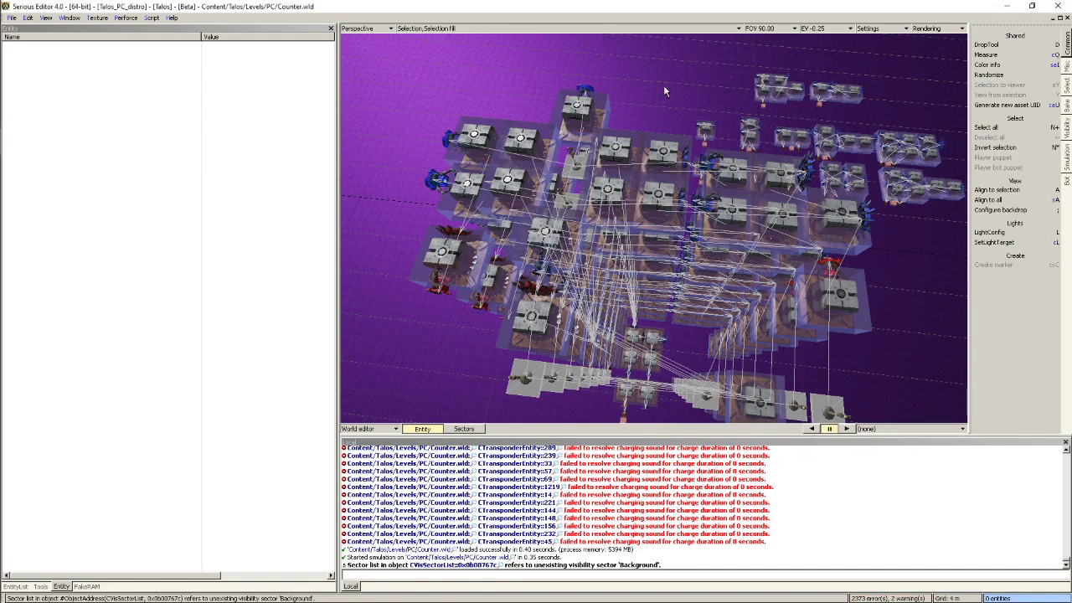
key(alt+Tab)
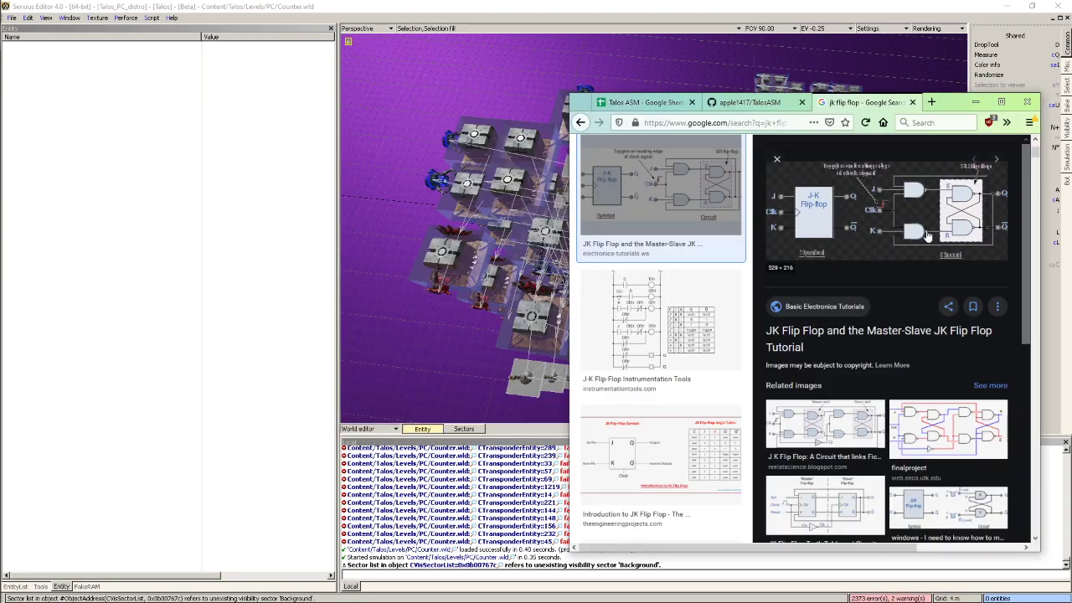
click(650, 309)
click(662, 452)
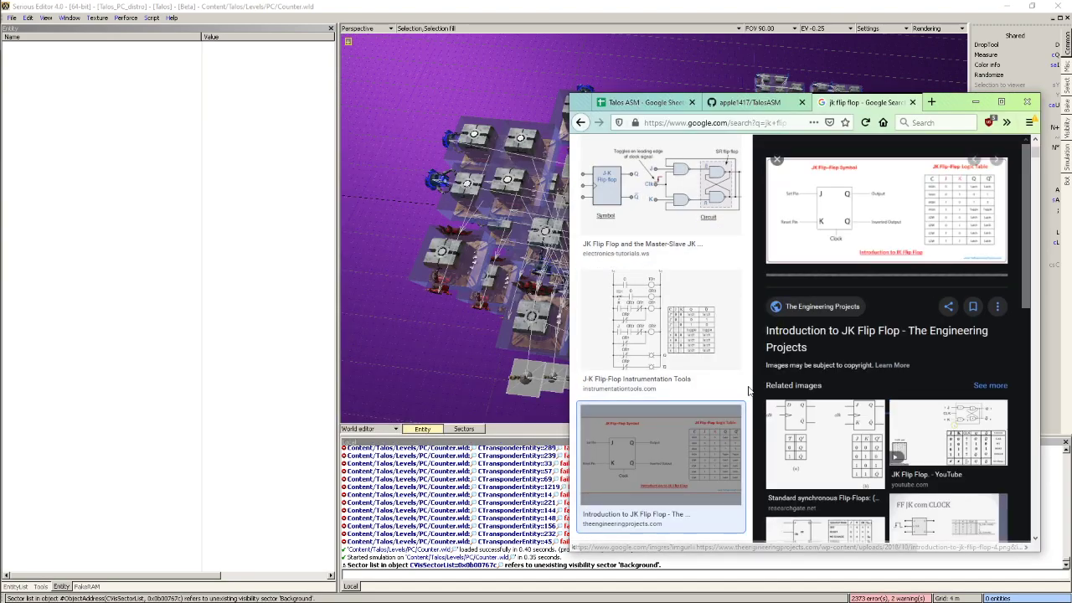
Close the current image preview and open the uBooks "10.6. The J-K flip-flop" circuit diagram with its truth table
scroll(734, 219, up, 2)
scroll(964, 277, down, 2)
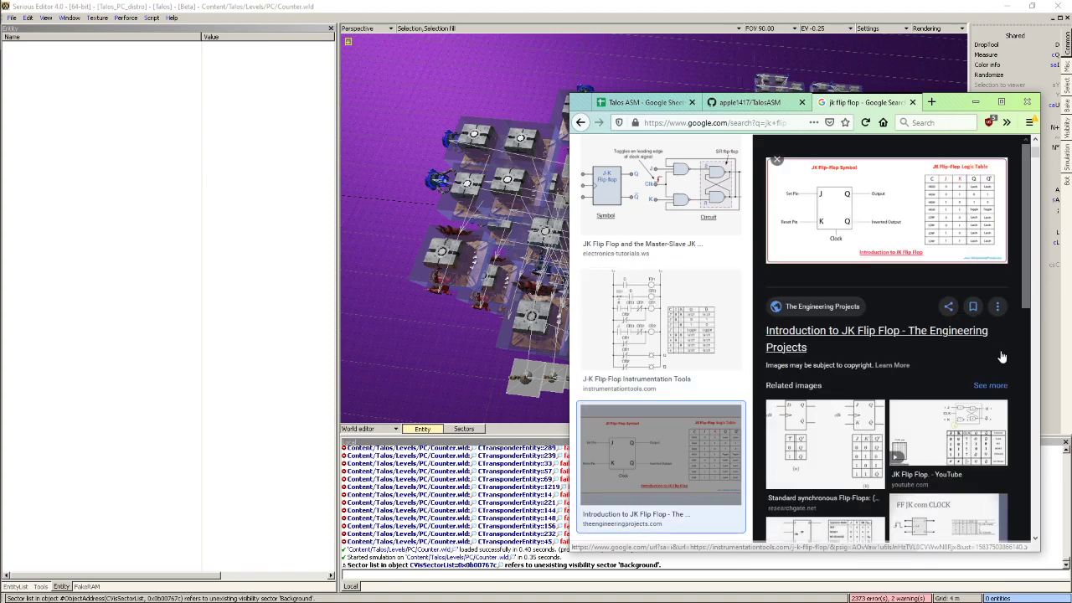
click(777, 160)
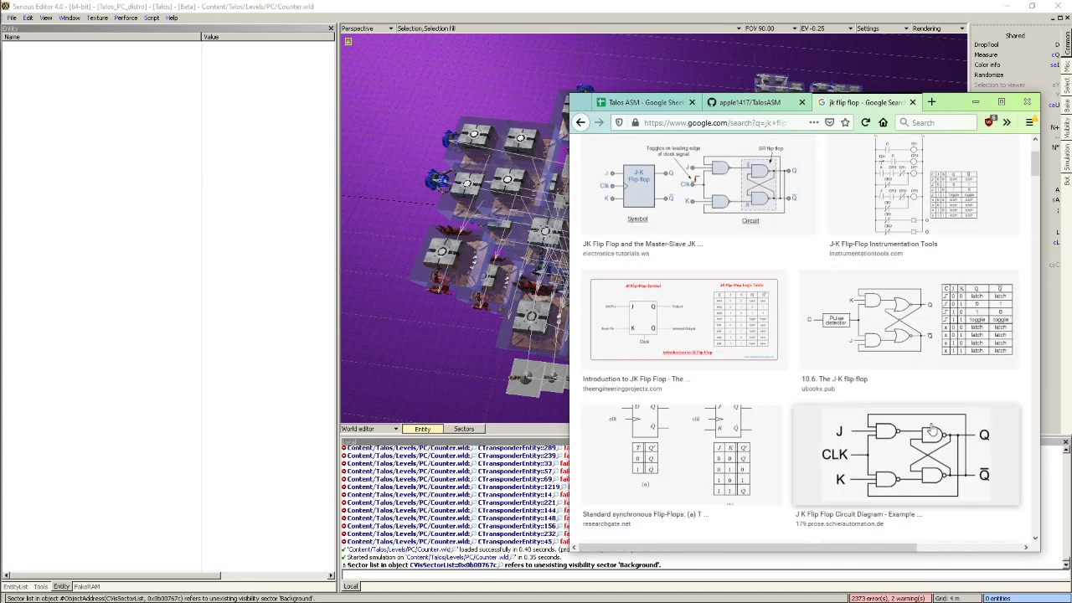
click(901, 325)
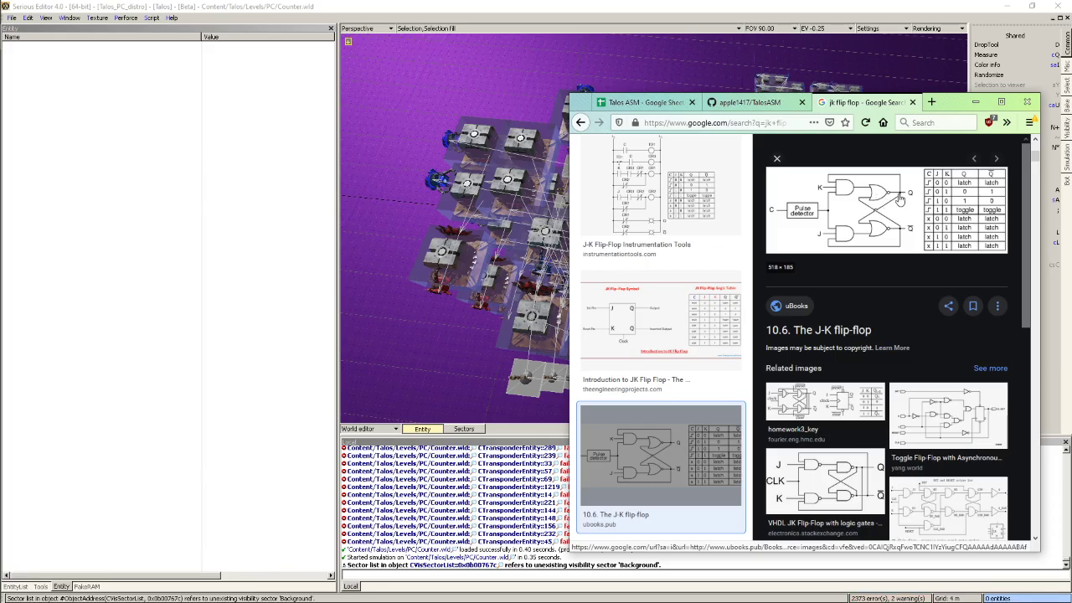
Return to Serious Editor, run the Counter level's simulation, and survey the gates and stacked levels up to the Clock switch
click(746, 5)
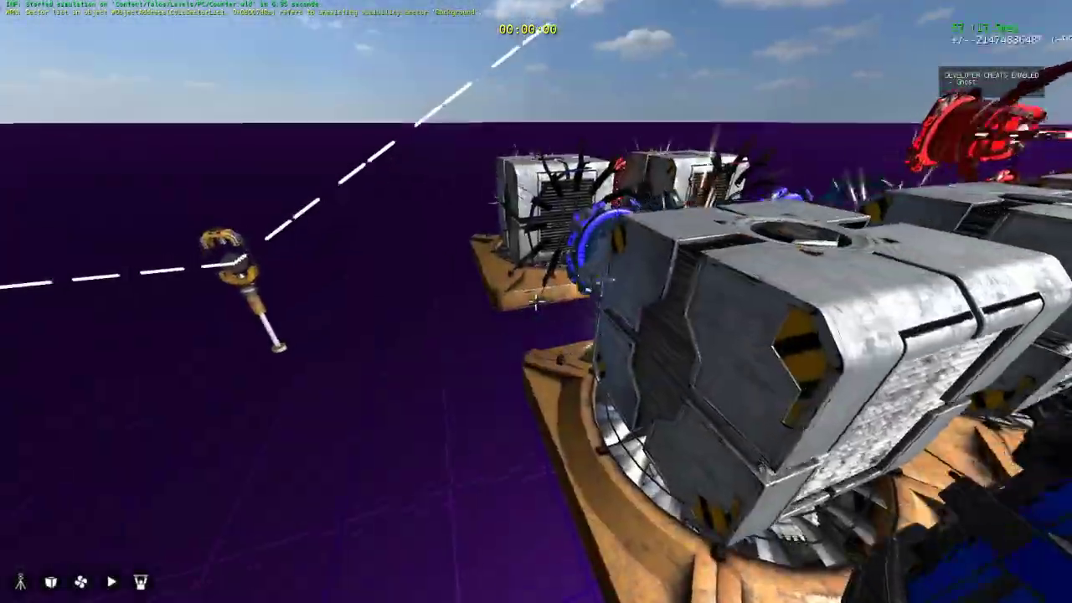
key(s)
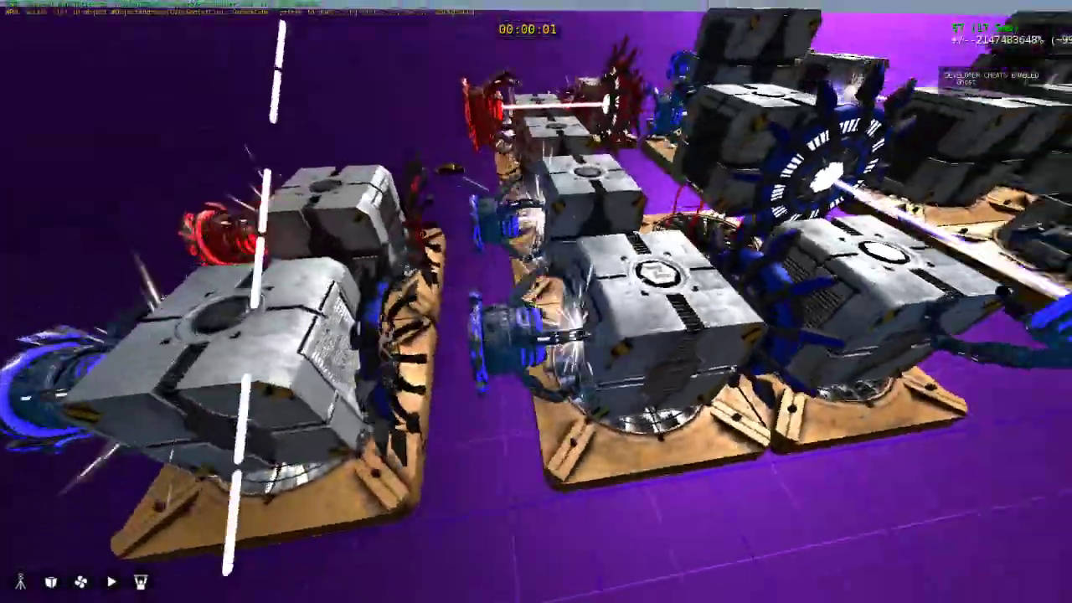
key(w)
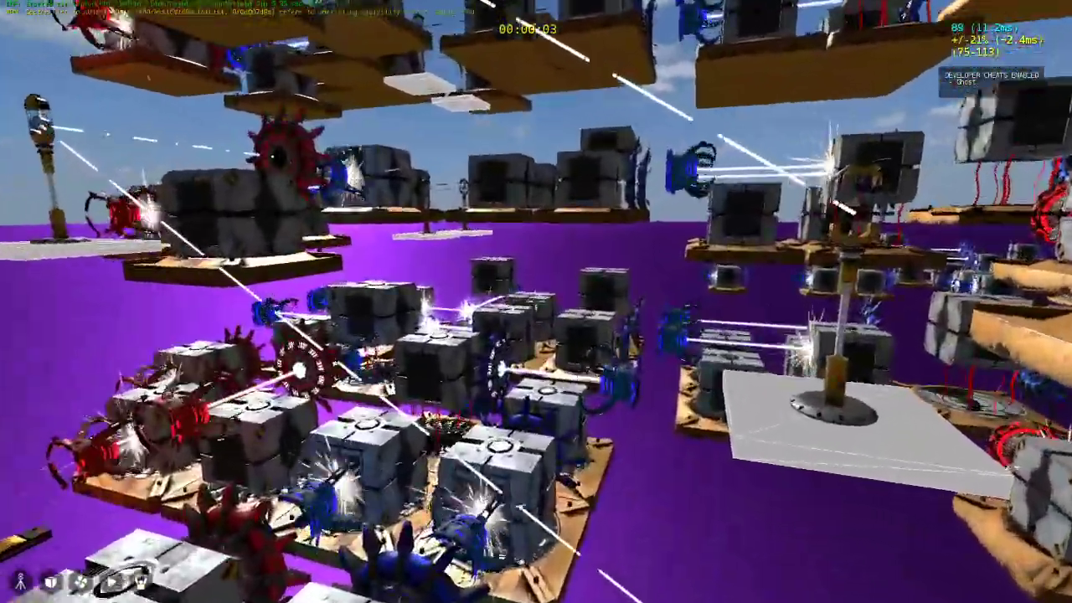
key(s)
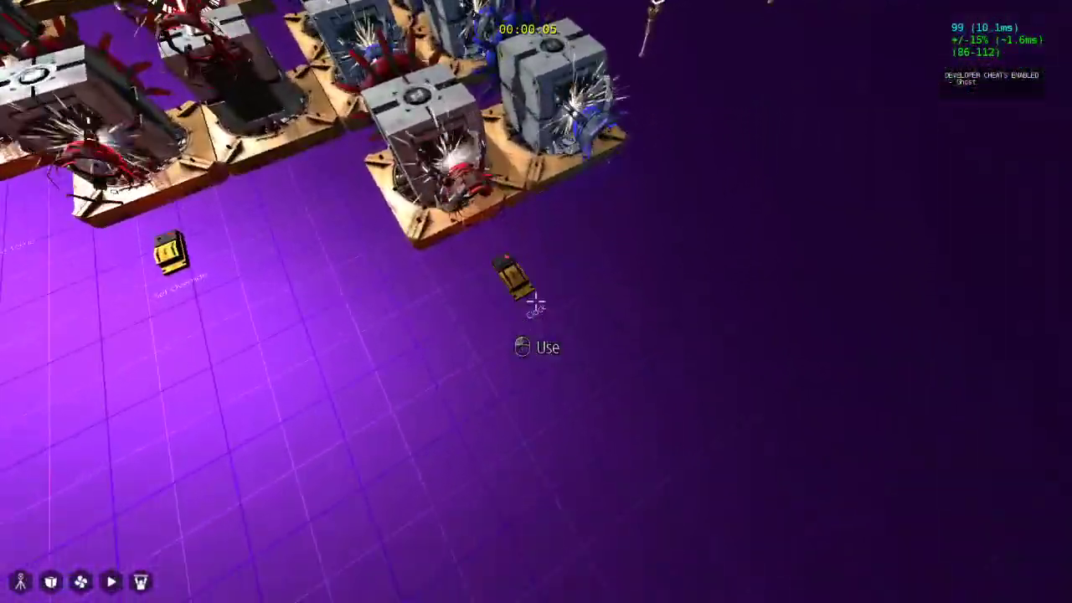
key(w)
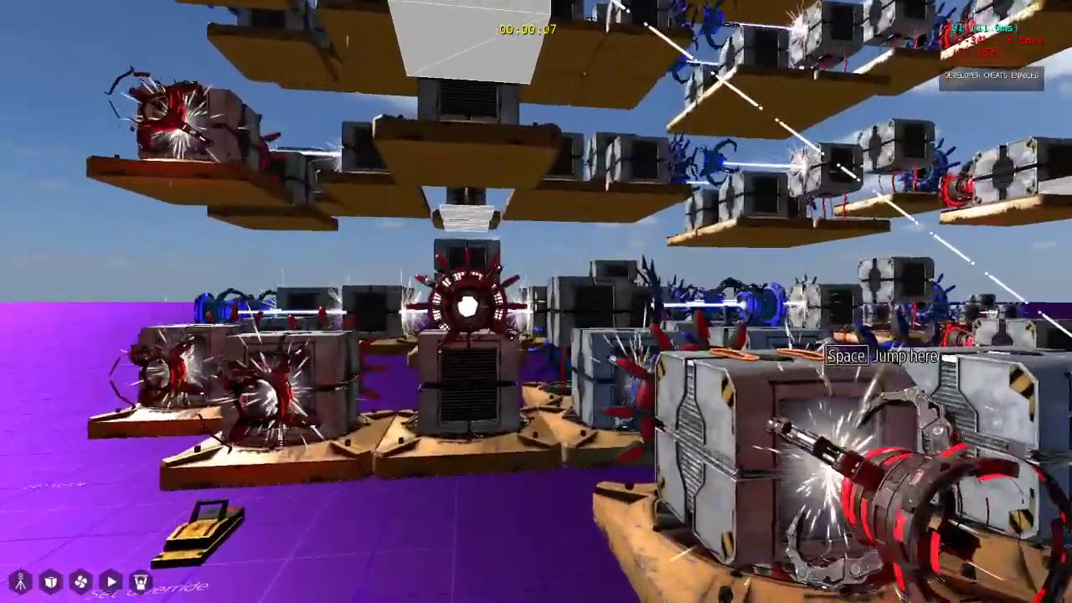
key(s)
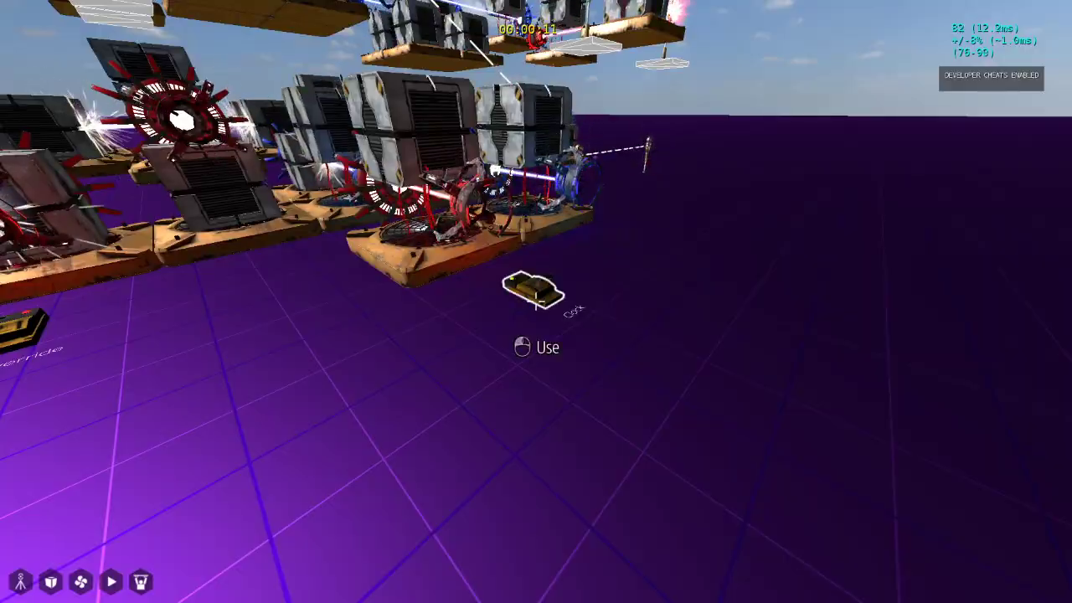
In ghost mode, take a hexahedron from the lowest counter level, view the whole stack from afar, and return to the gates
key(g)
key(s)
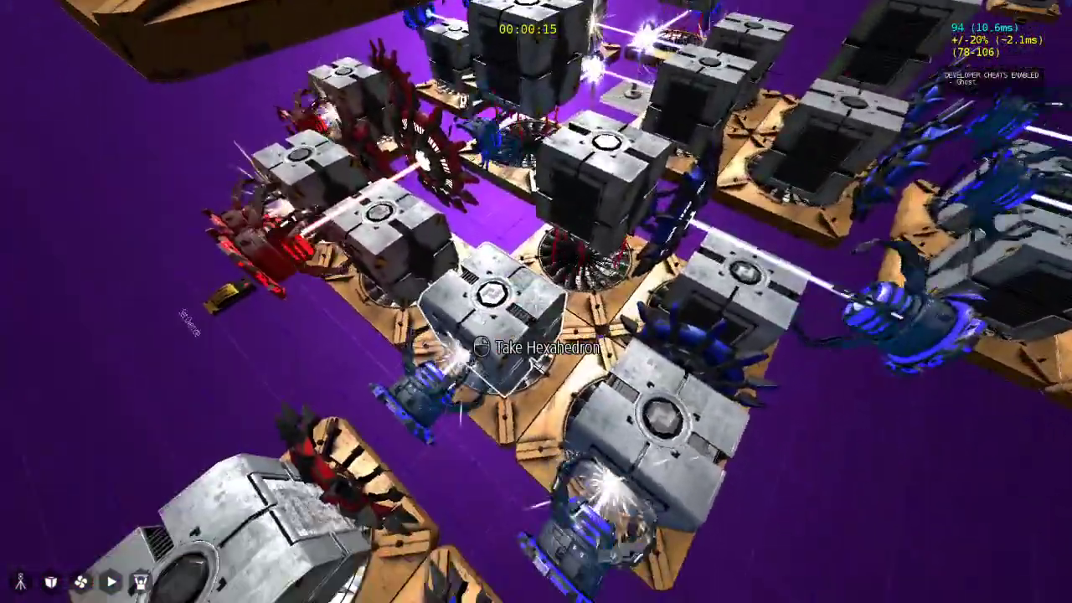
click(536, 304)
key(s)
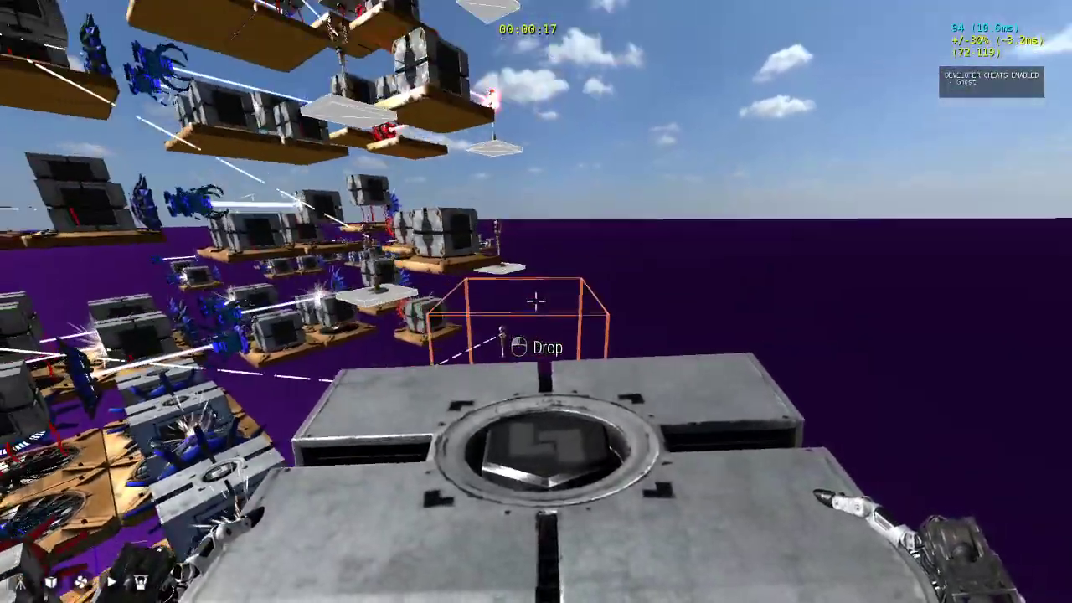
key(s)
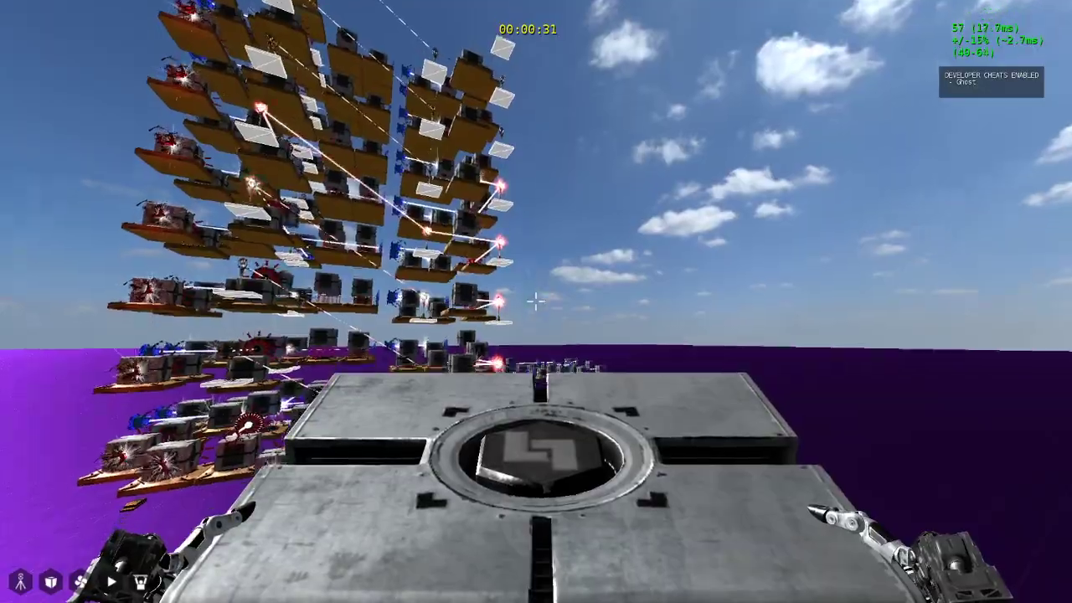
key(w)
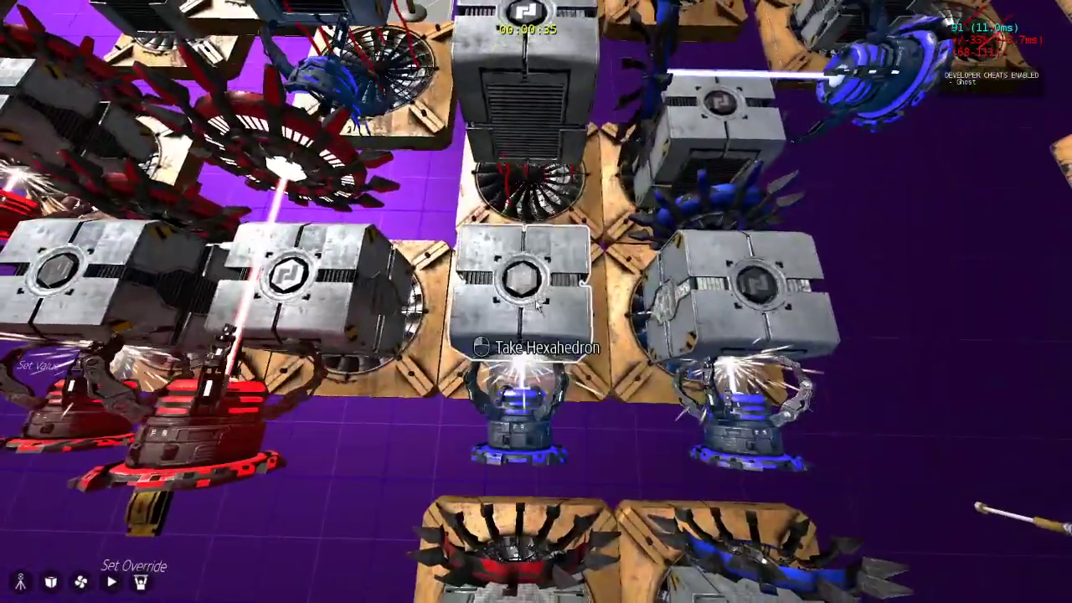
Examine the lowest level's flip-flop inputs, from the blue and red emitters near the Clock switch to the adjoining gates
key(alt+Tab)
key(alt+Tab)
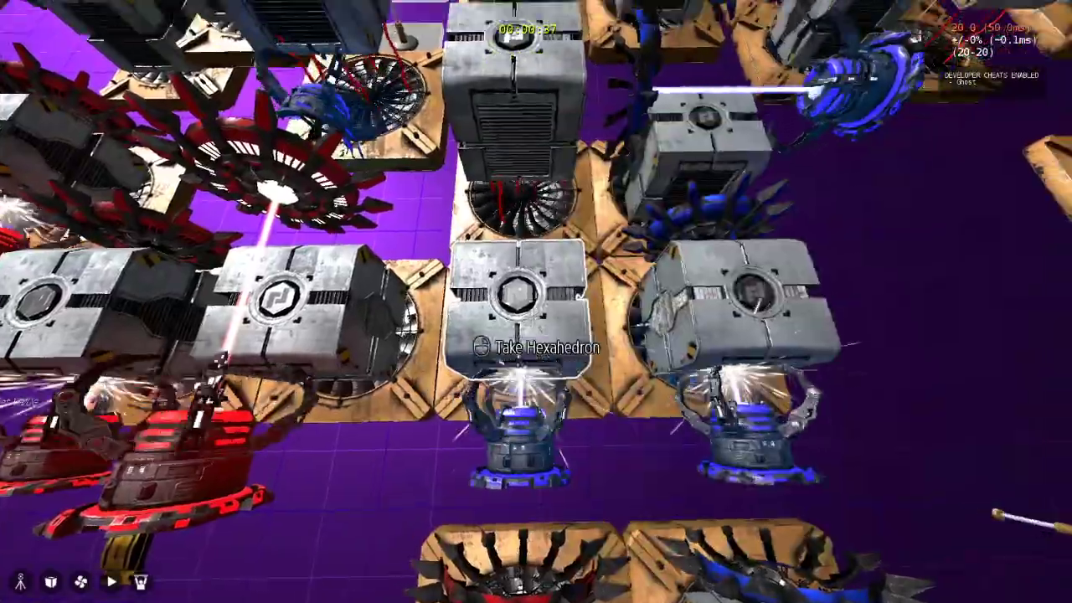
key(a)
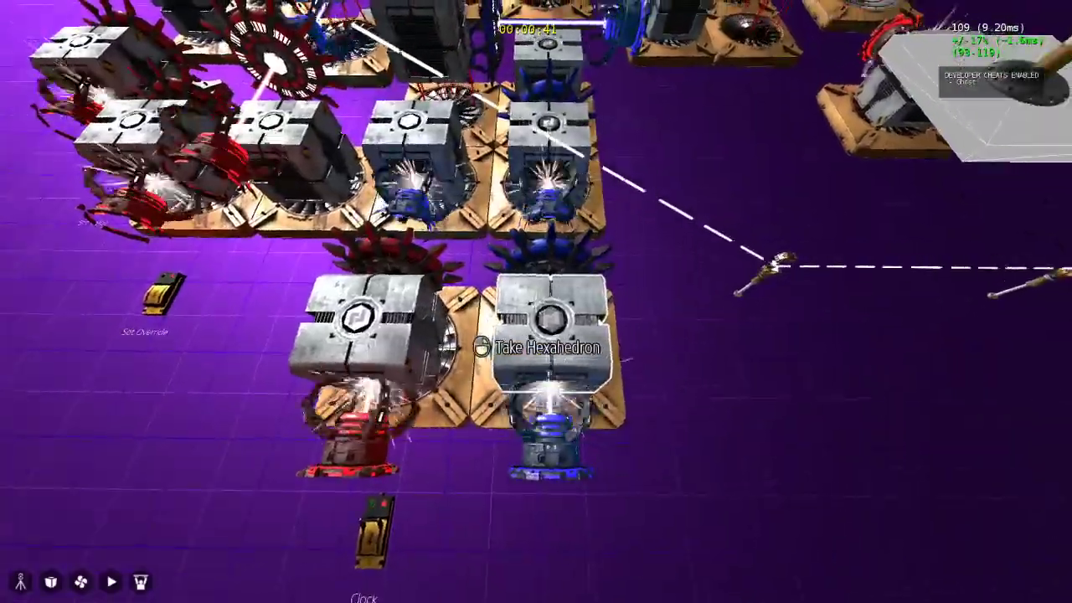
key(w)
key(d)
key(a)
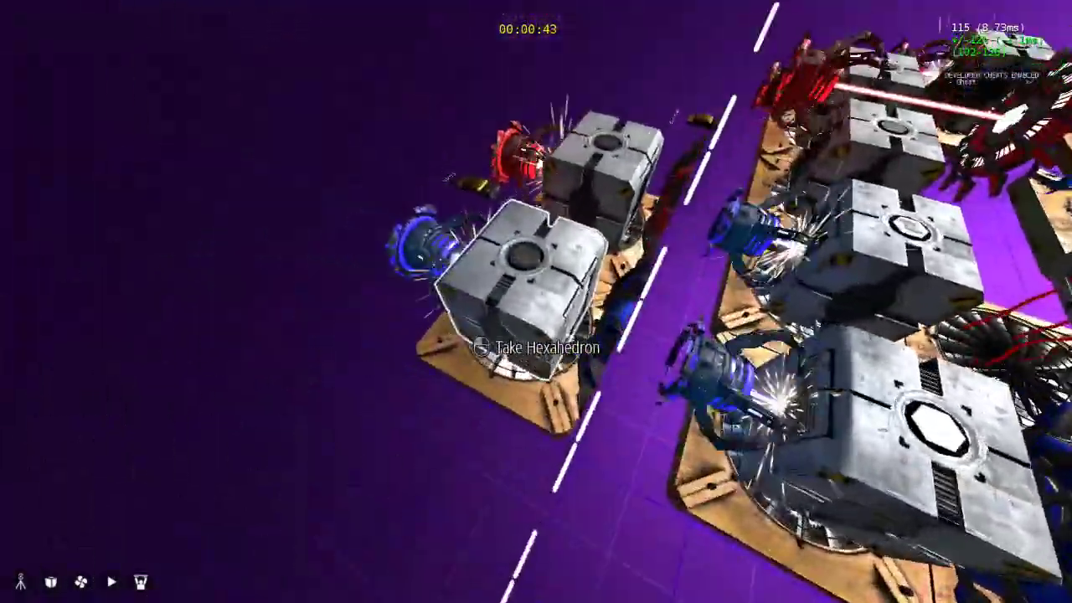
key(d)
key(a)
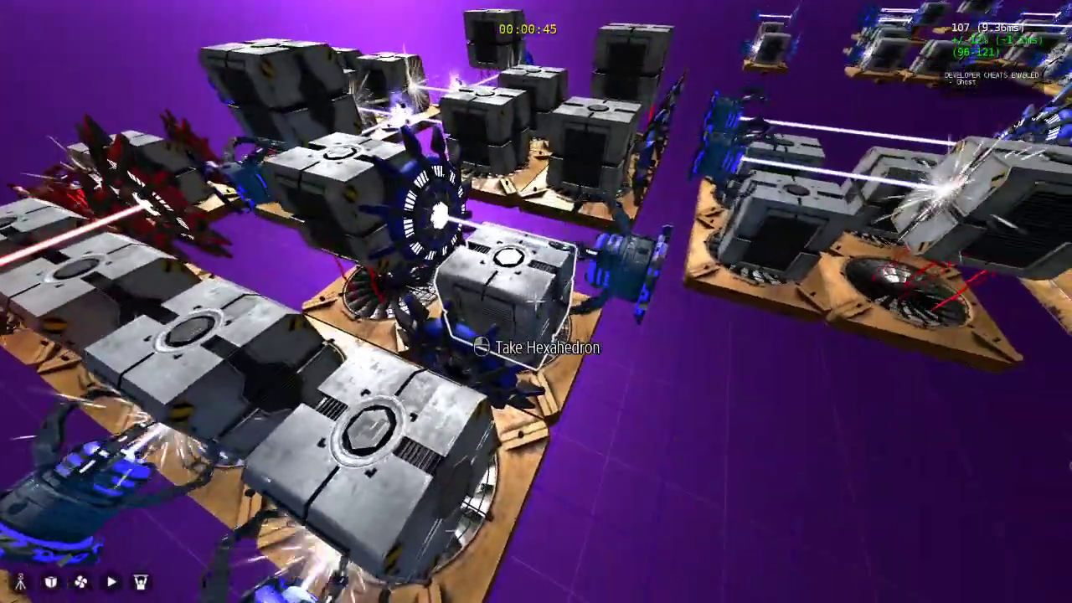
Trace the lowest level's flip-flop between the blue-beam gates, the fans and the cubes, ending at the pair by the Clock switch
key(d)
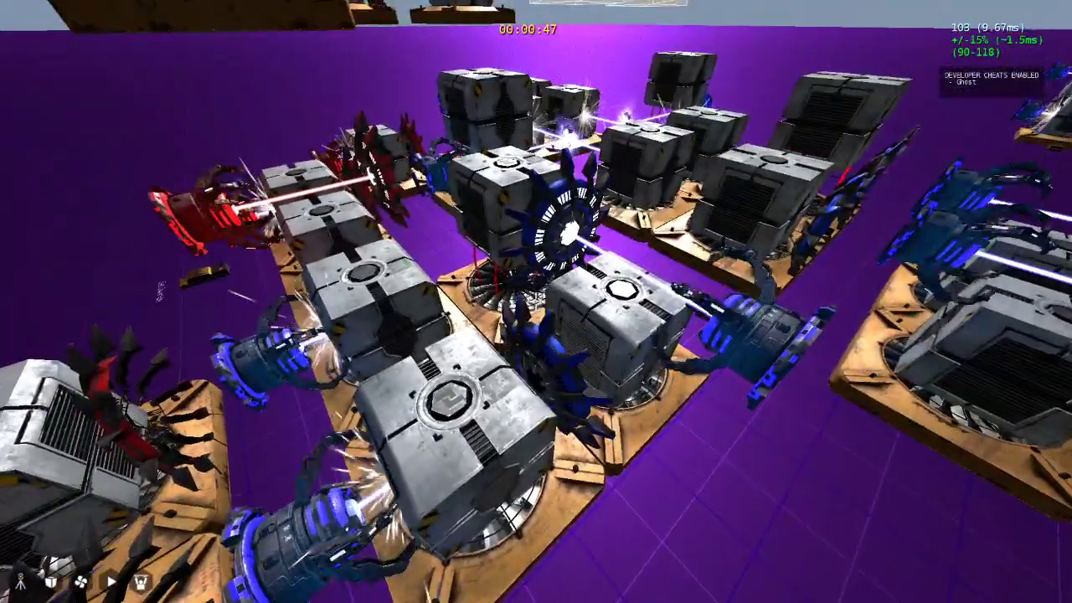
key(d)
key(a)
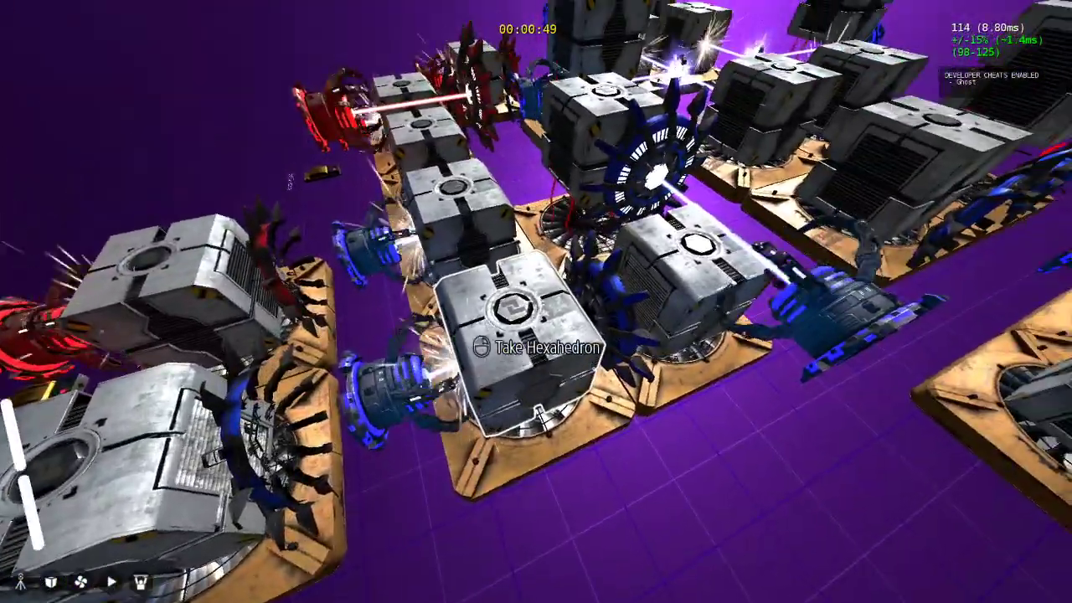
key(d)
key(a)
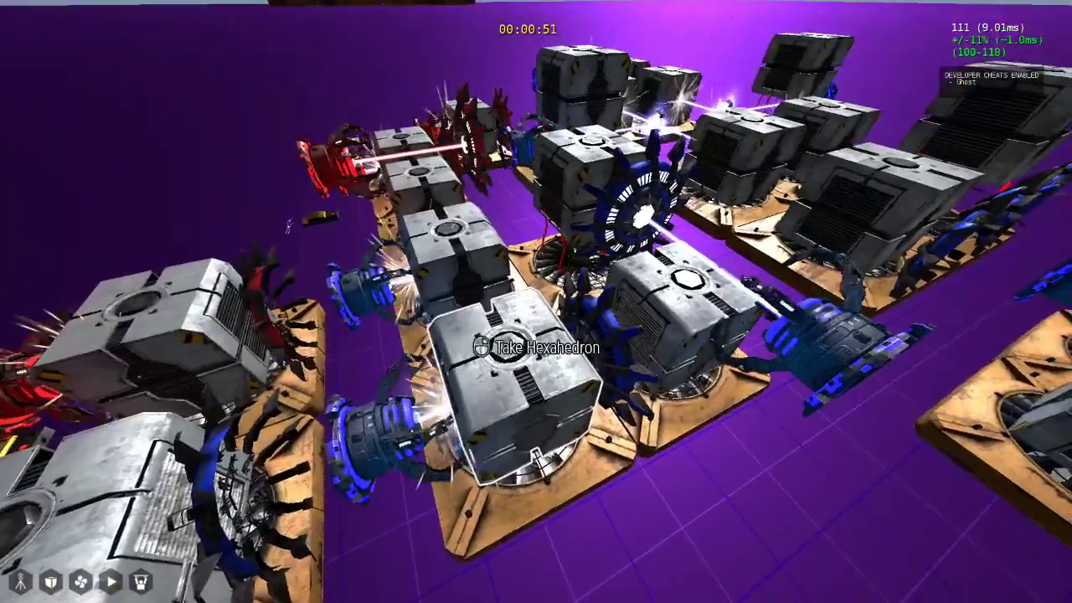
key(a)
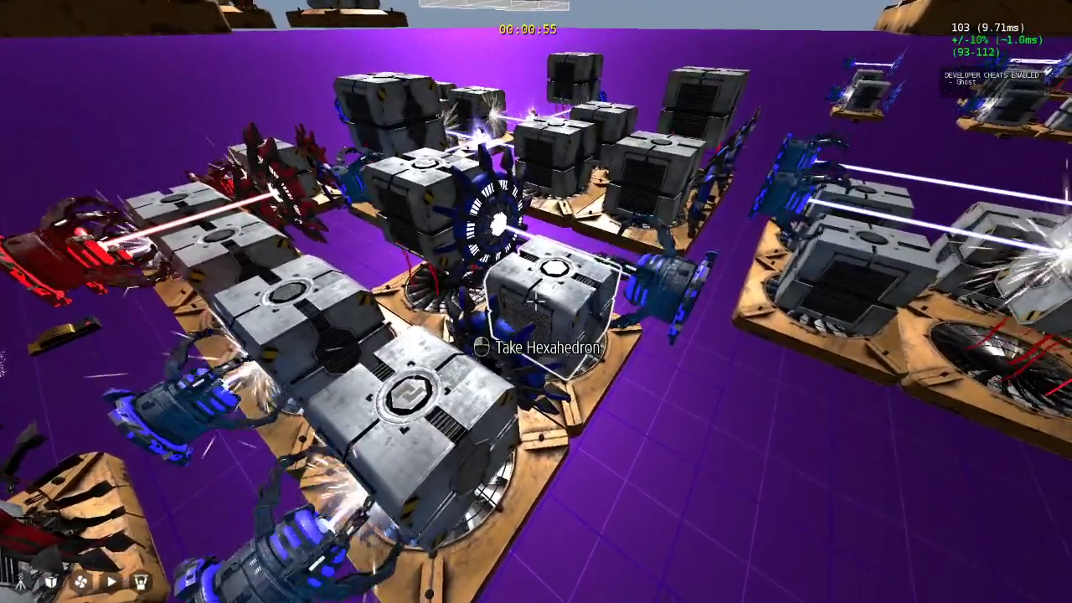
key(d)
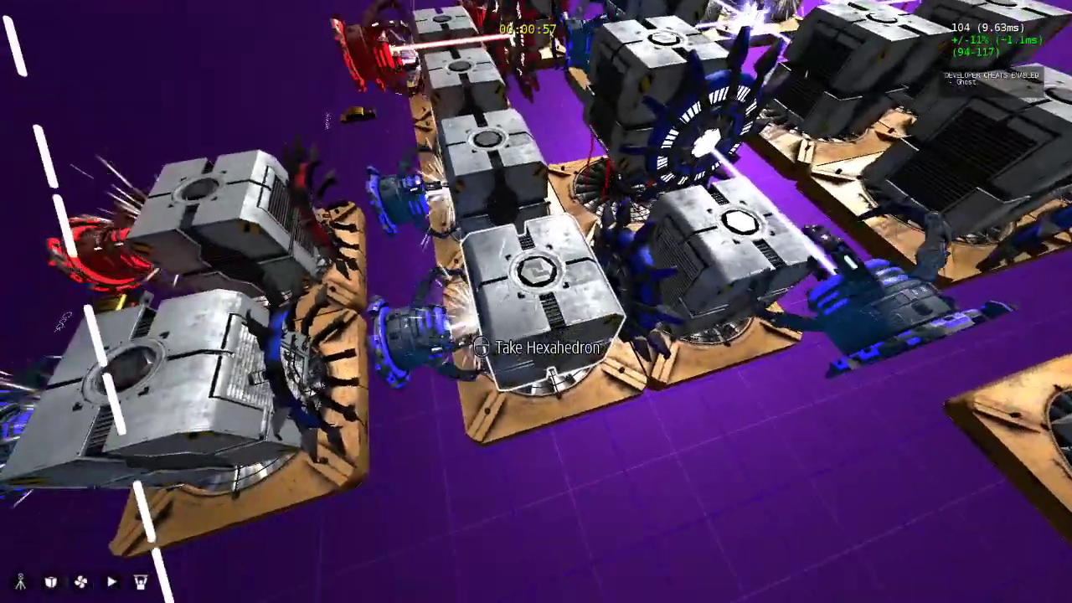
key(a)
key(d)
key(a)
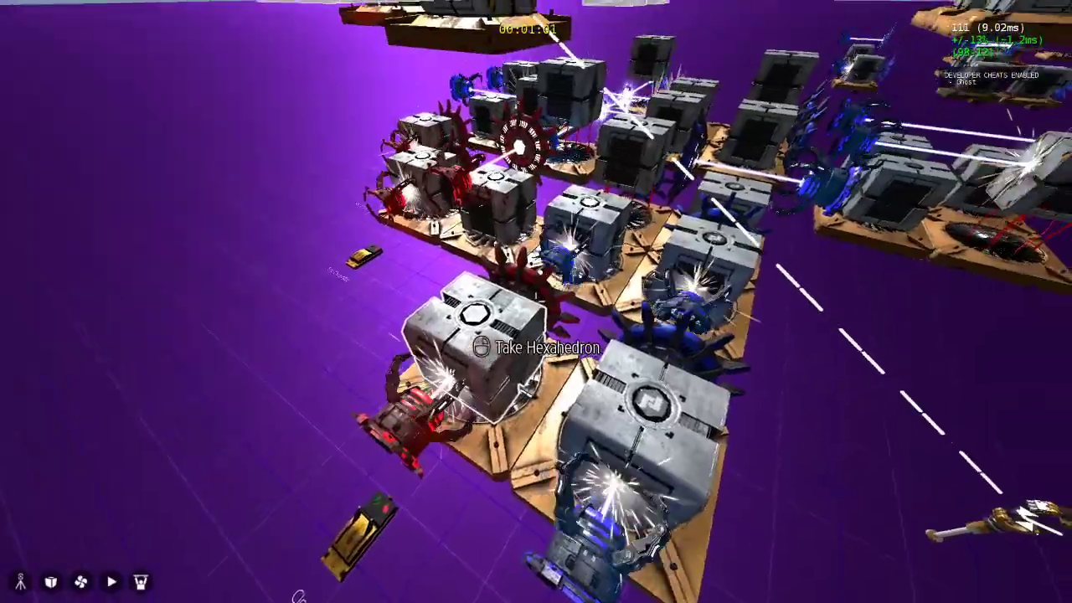
Return to the editor and inspect the properties of the red receiver, fan and blue receiver on the lowest level's Clock switch pair
key(w)
key(Escape)
scroll(654, 228, up, 3)
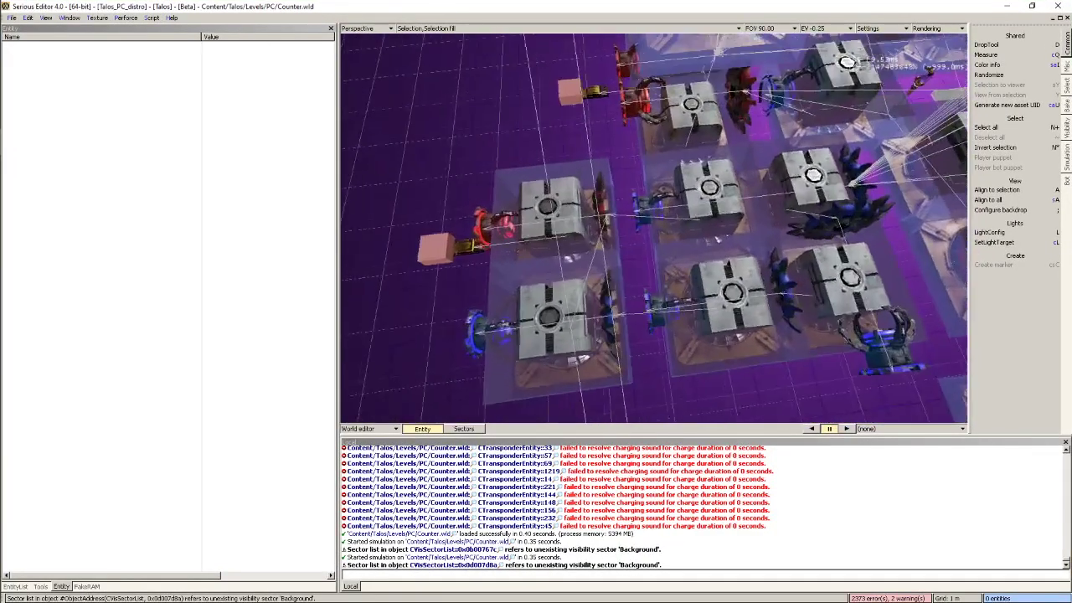
scroll(630, 212, up, 2)
click(589, 210)
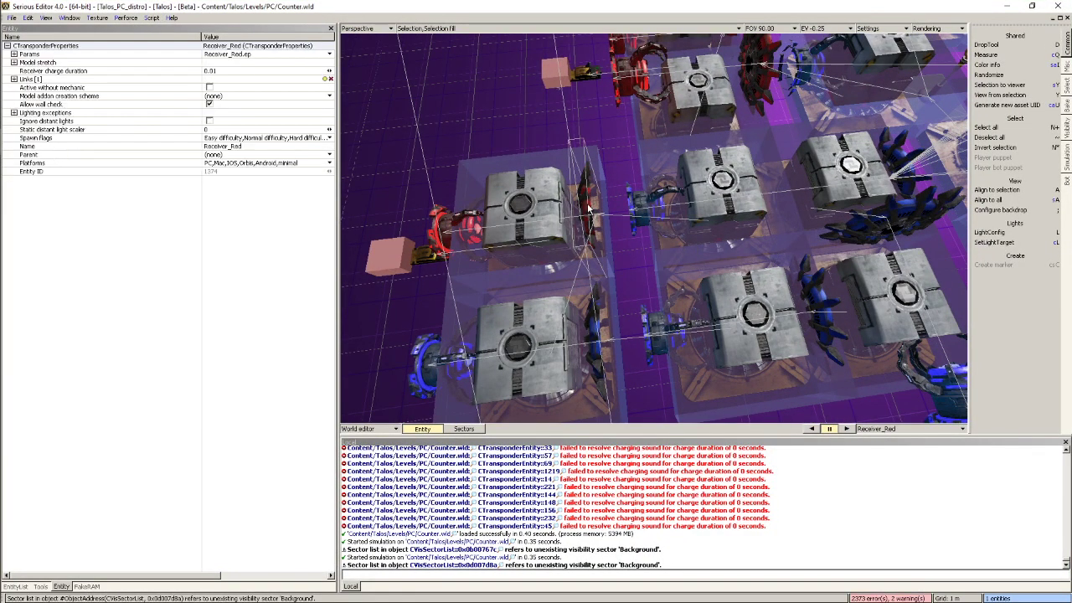
middle_drag(655, 242, 641, 289)
click(630, 331)
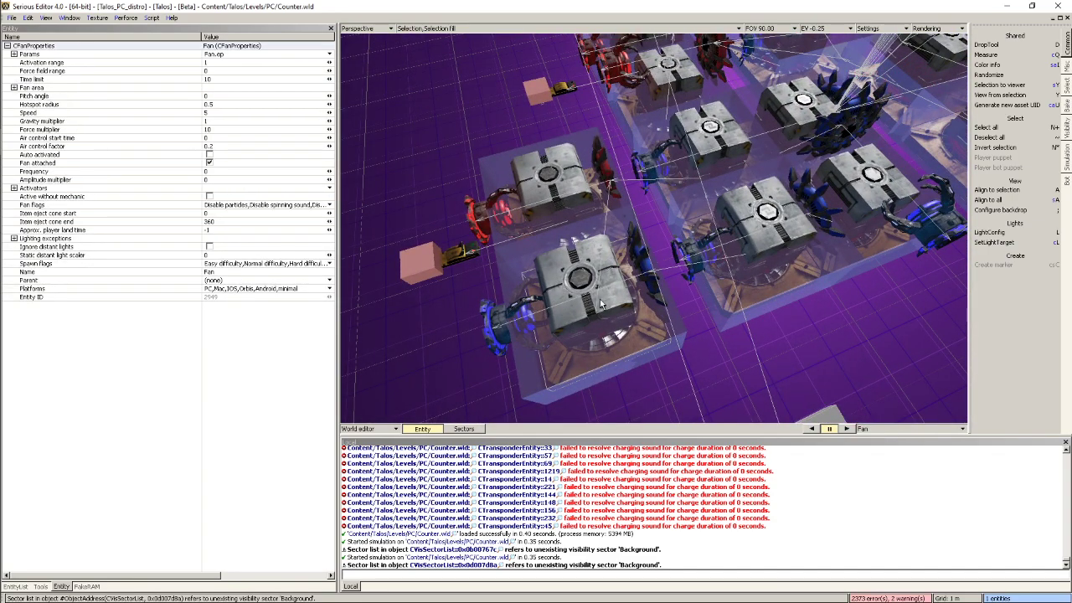
click(600, 302)
click(648, 266)
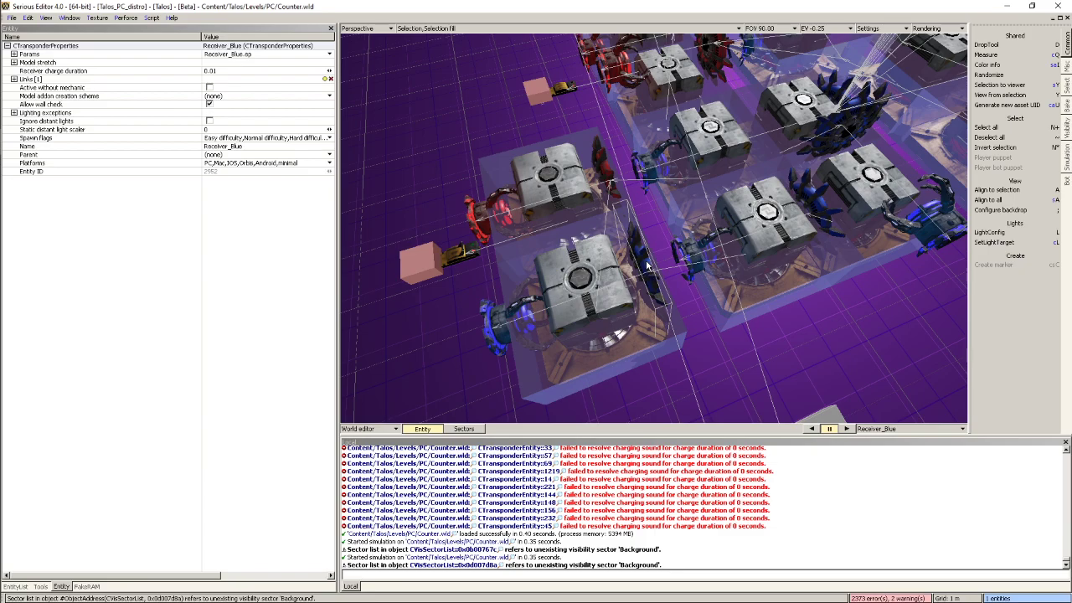
Inspect the neighbouring blue receivers and the cube beside them, comparing them with the Clock pair's red receiver
click(784, 285)
click(815, 194)
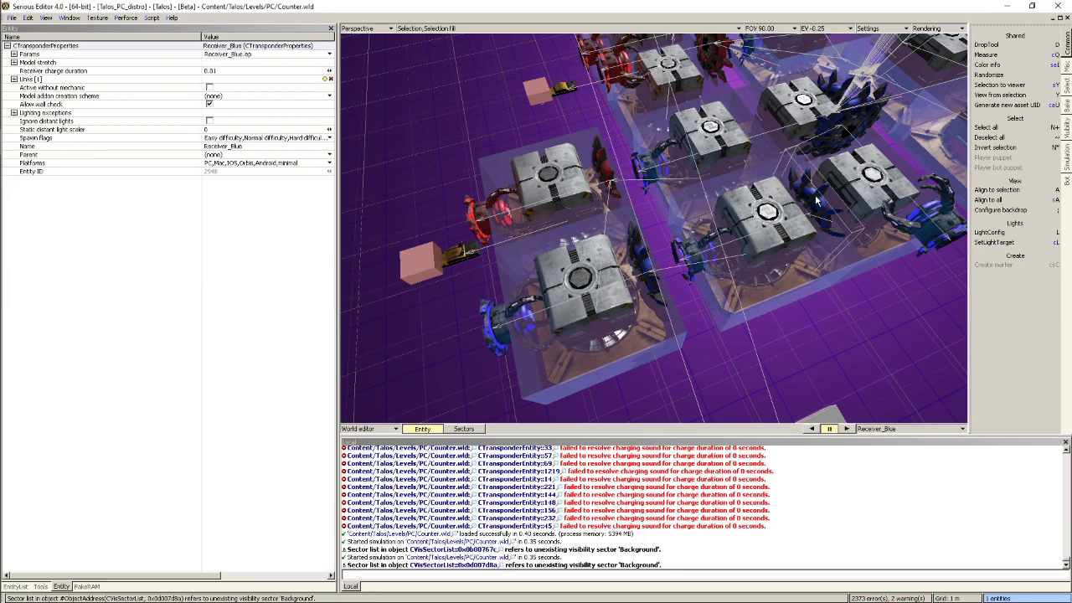
middle_drag(815, 194, 778, 243)
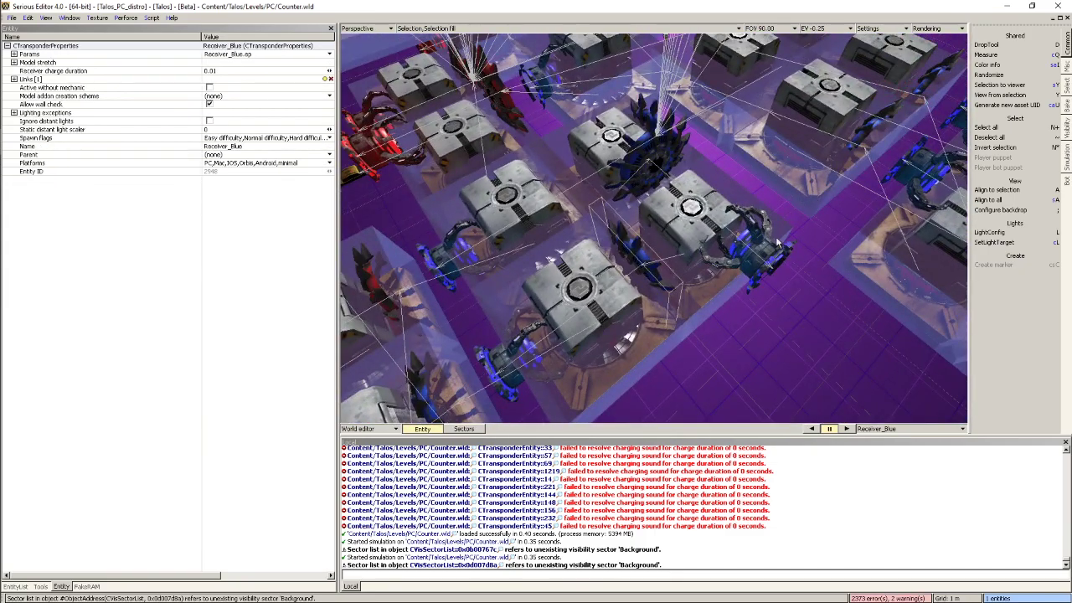
click(682, 241)
click(647, 162)
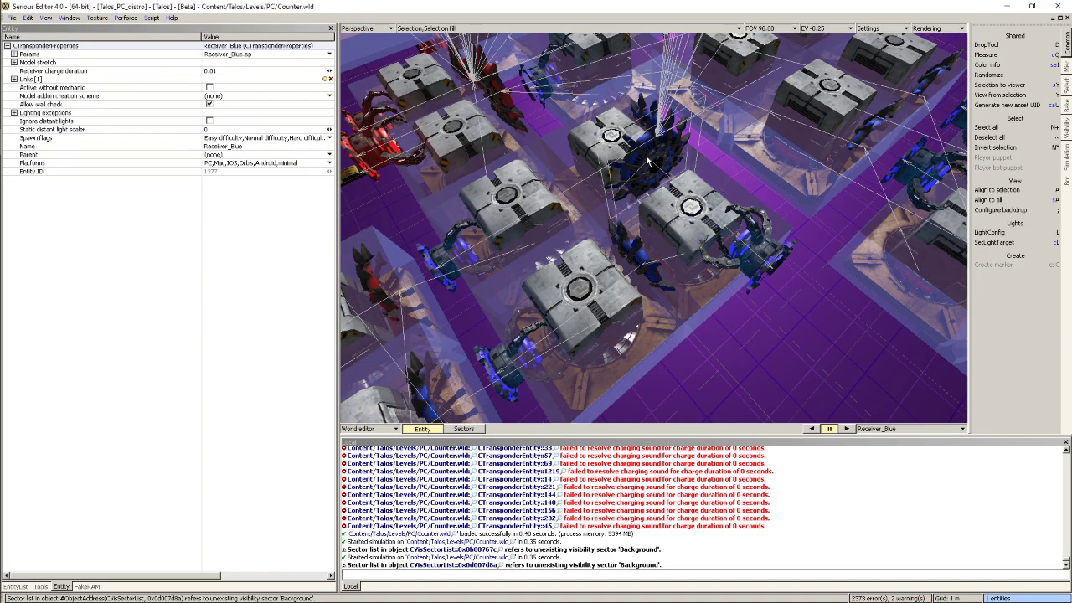
click(587, 163)
middle_drag(587, 164, 567, 179)
scroll(685, 242, down, 5)
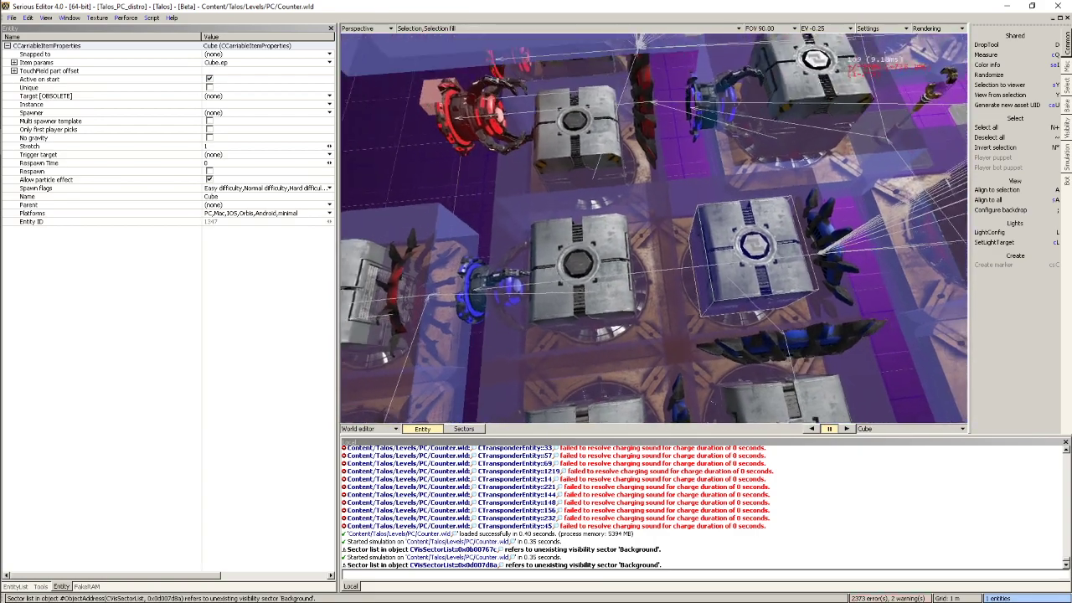
click(488, 280)
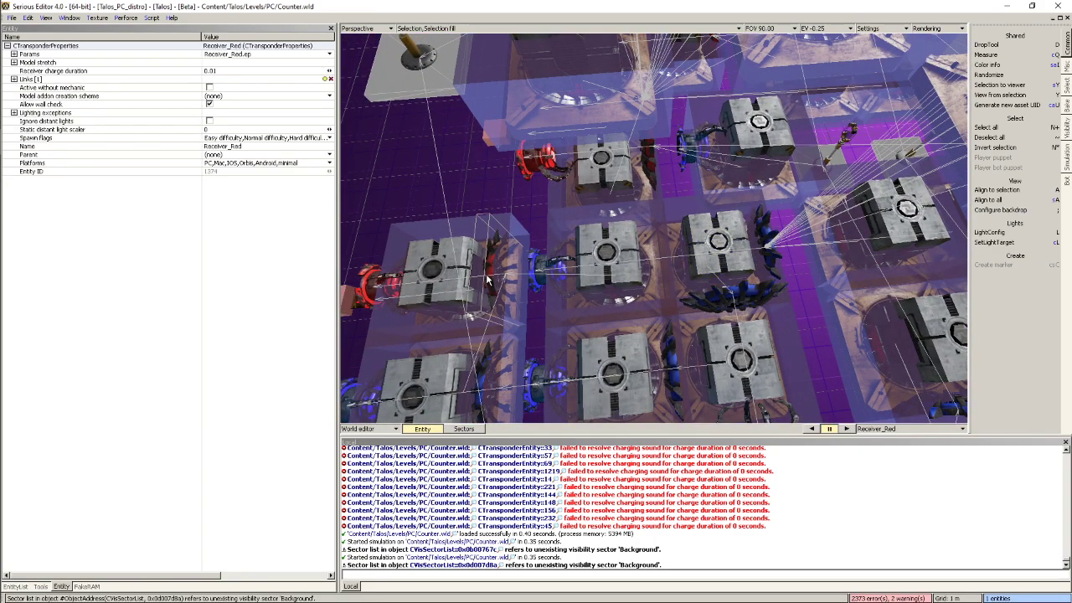
click(753, 306)
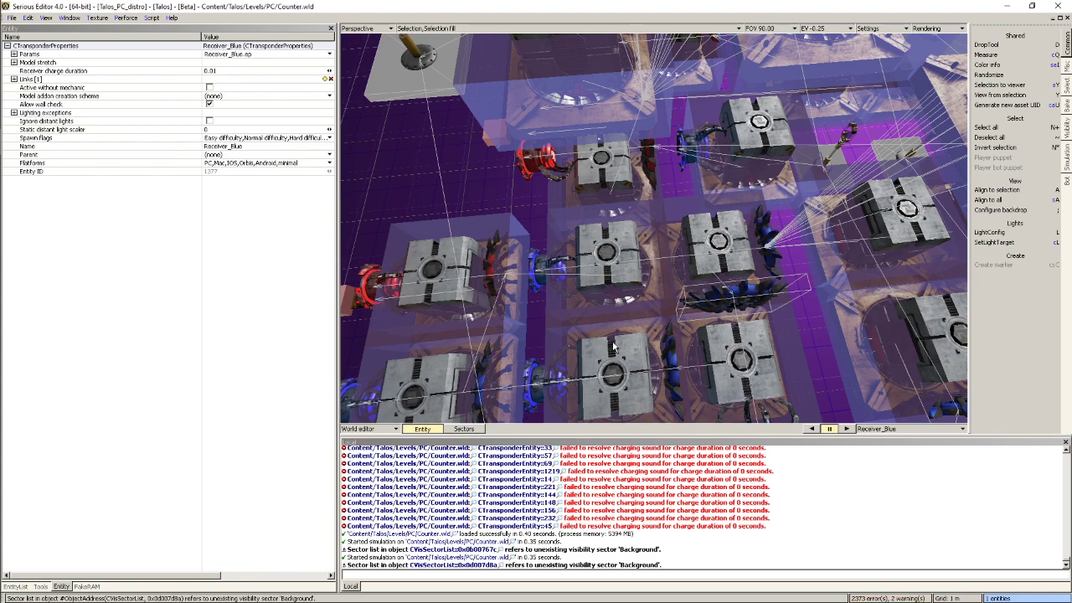
Run the simulation again, examine the gates near the Set Value switch, and check them against the JK flip-flop diagram
key(ctrl+g)
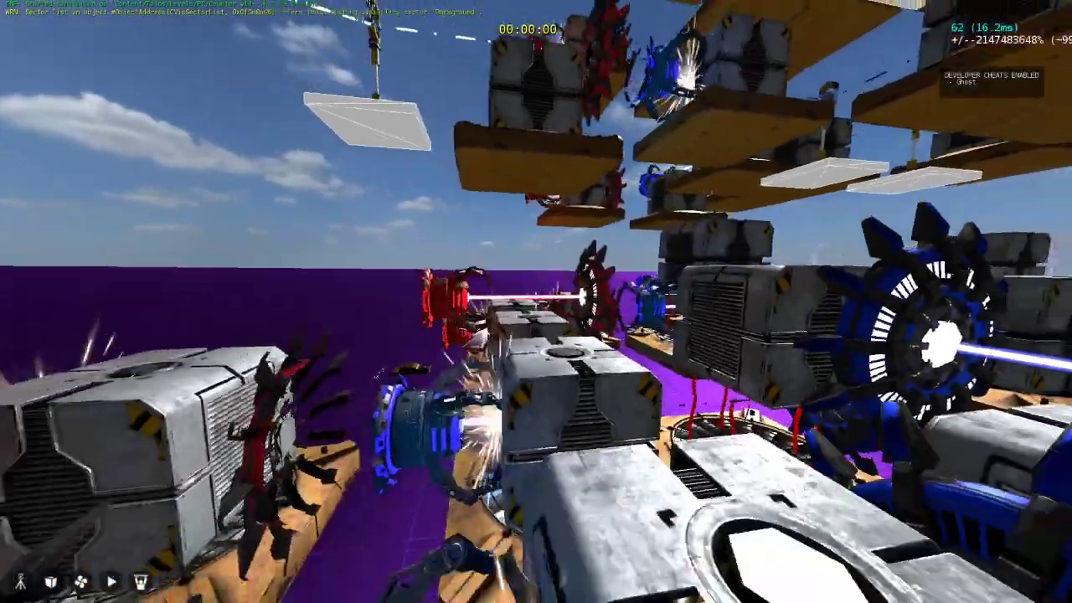
key(s)
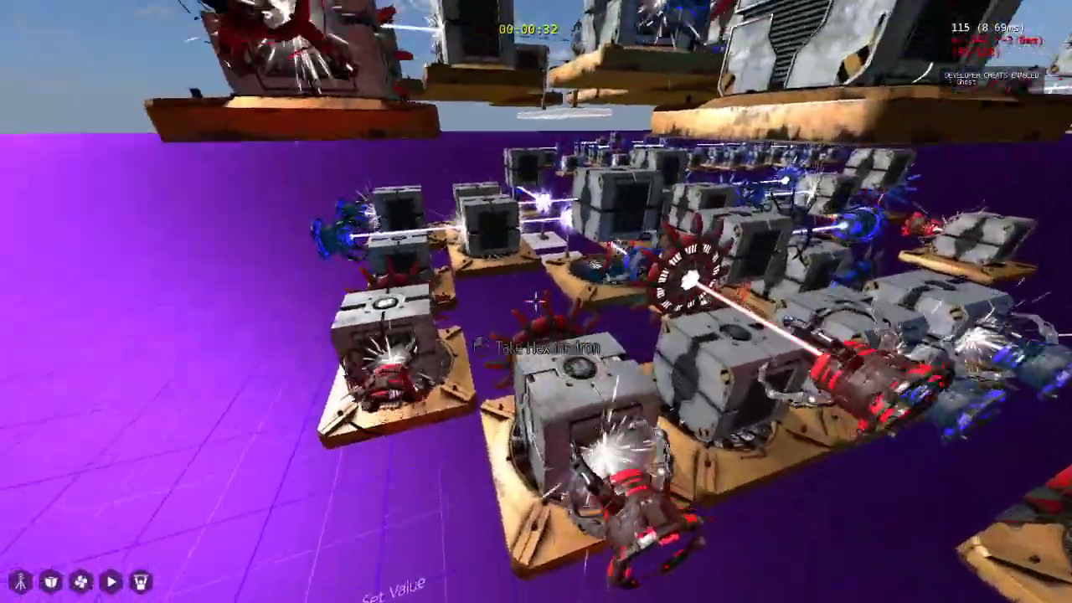
key(w)
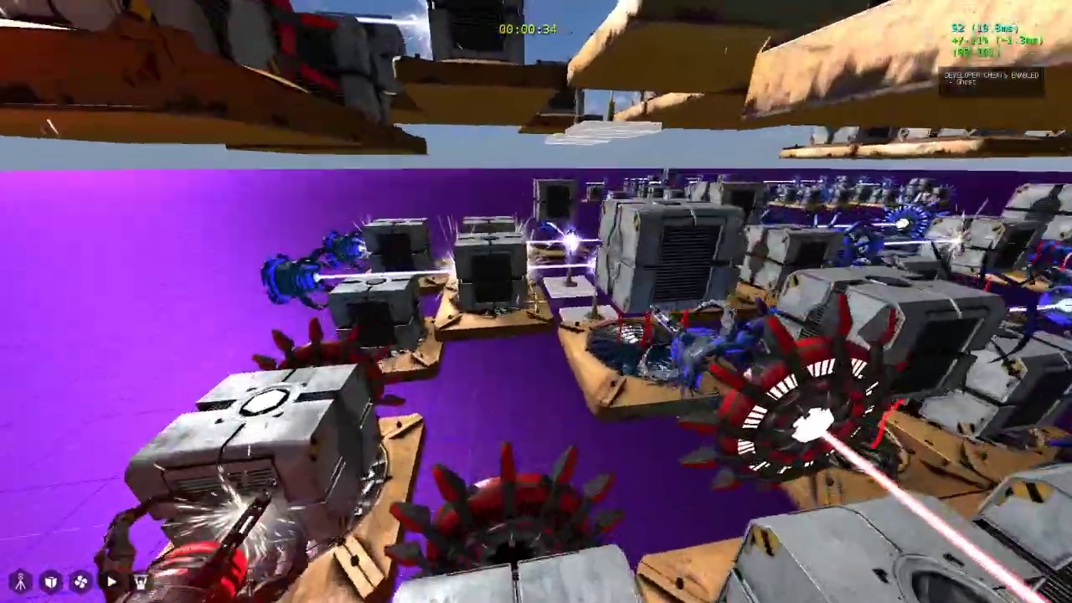
key(w)
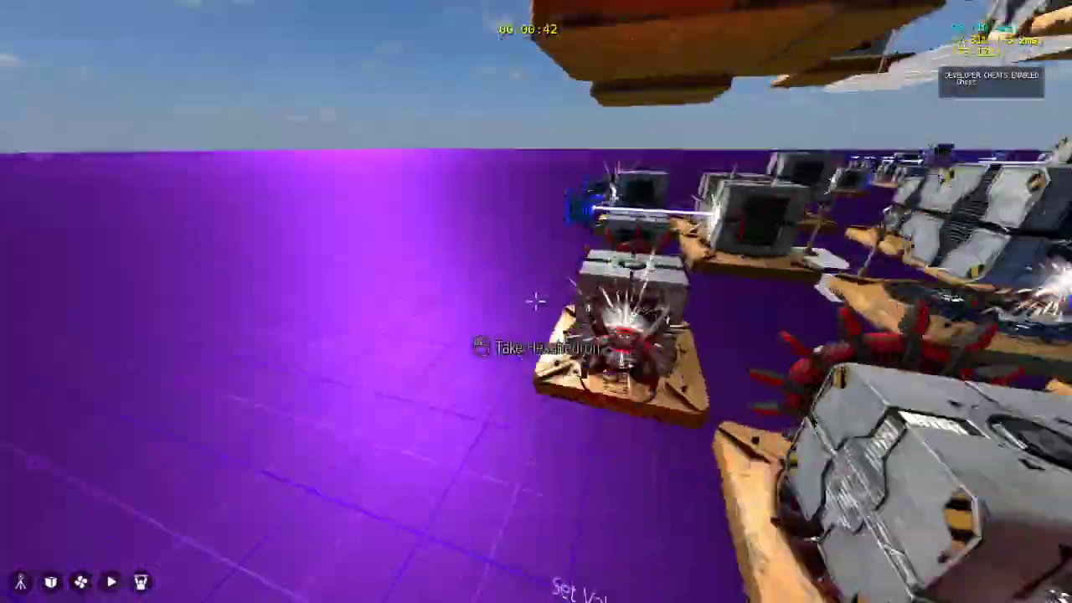
key(alt+Tab)
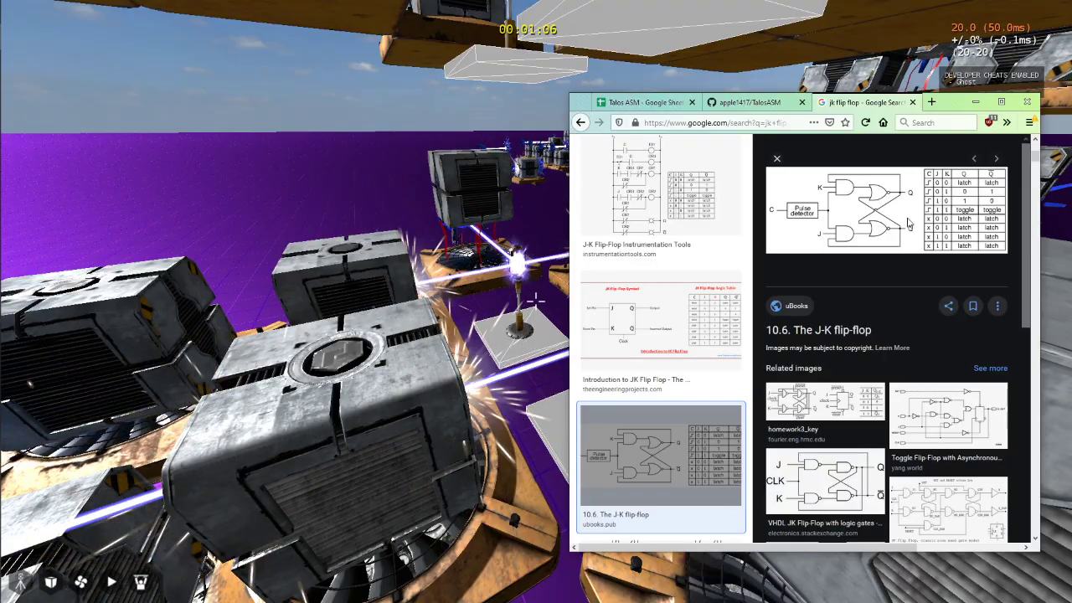
key(alt+Tab)
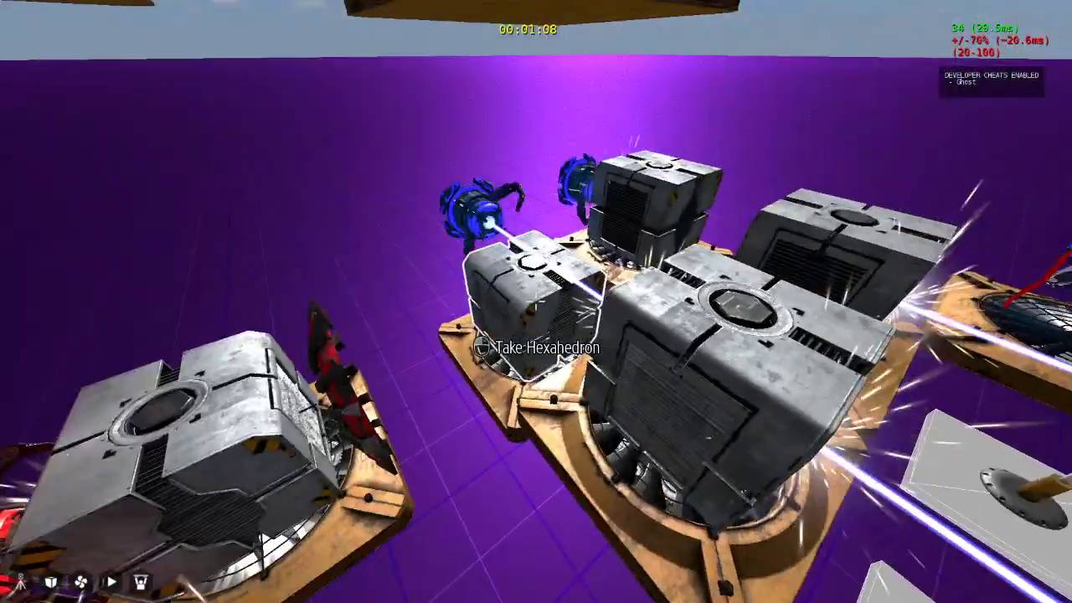
Survey the lowest level's gates from the Set Value side around to the red and blue pair by the Clock switch
key(s)
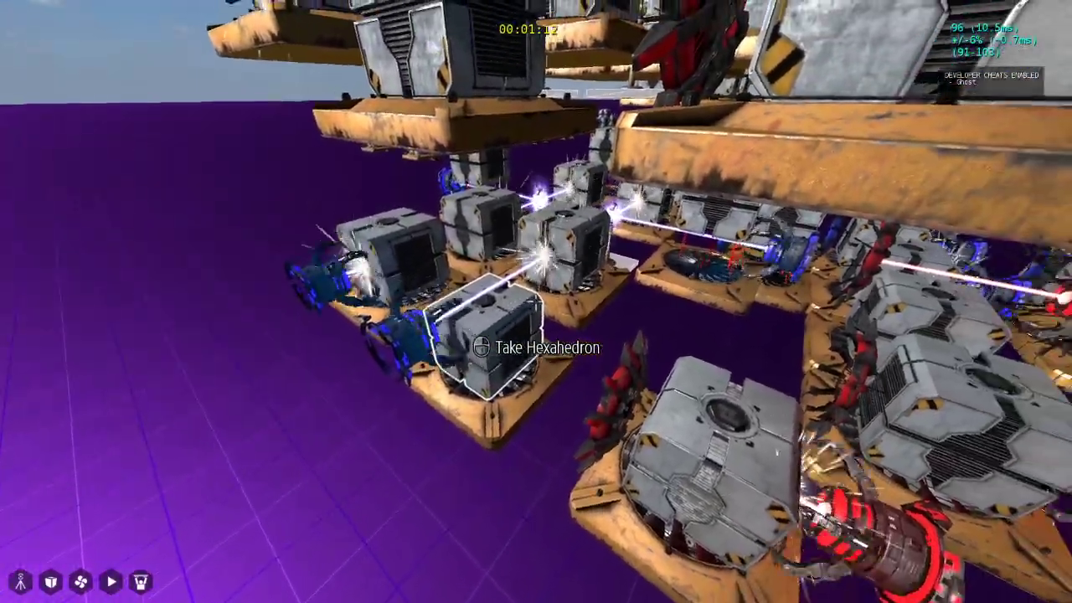
key(d)
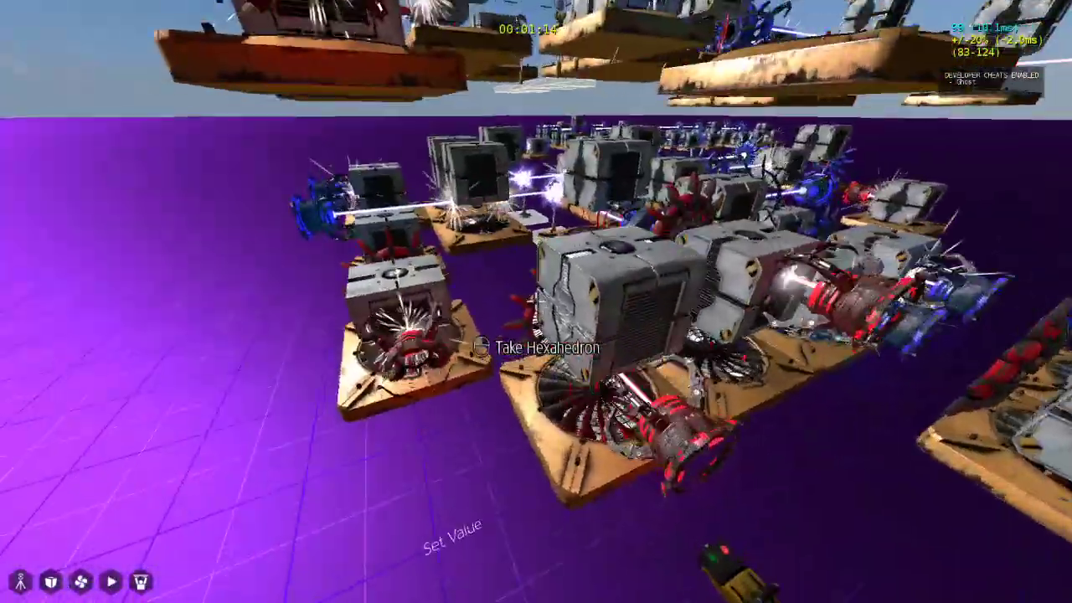
key(w)
key(s)
key(w)
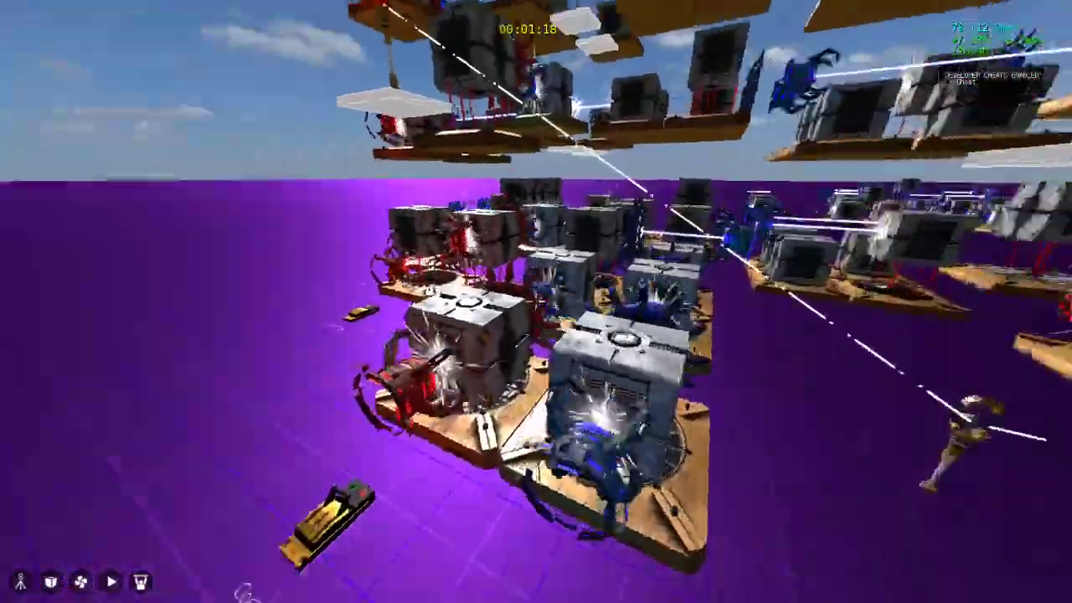
key(s)
key(w)
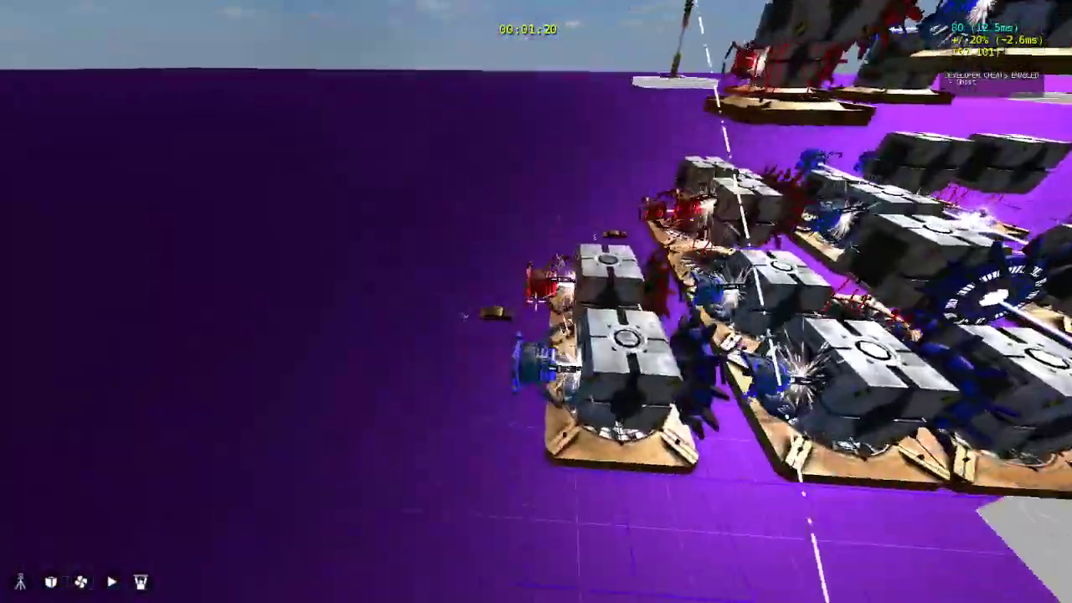
key(w)
Toggle the Set Override and Clock switches on the lowest level and view how the beams in the stacked levels respond
key(s)
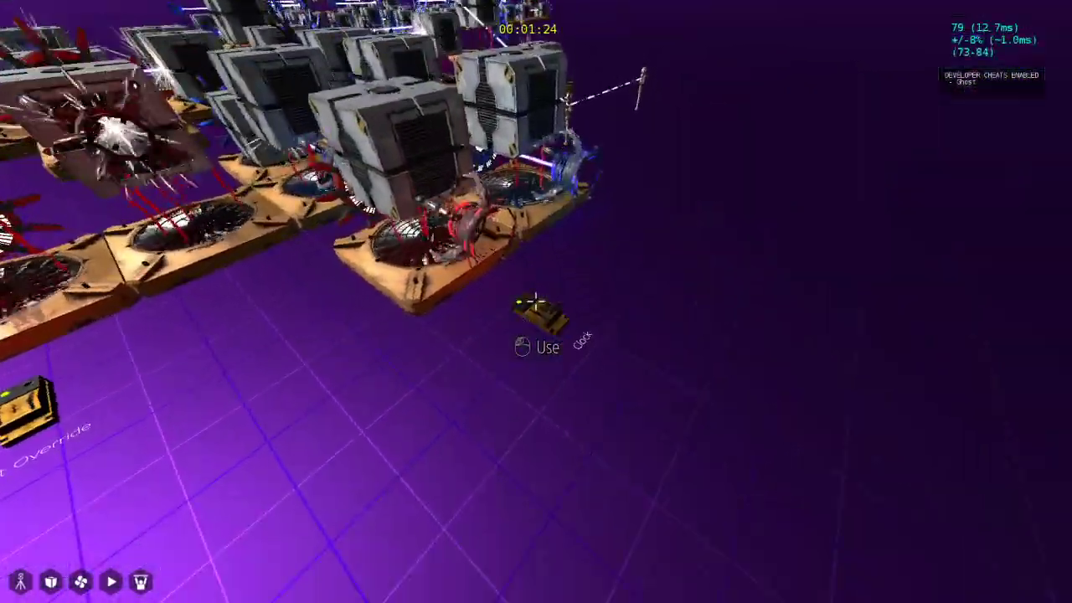
key(s)
key(w)
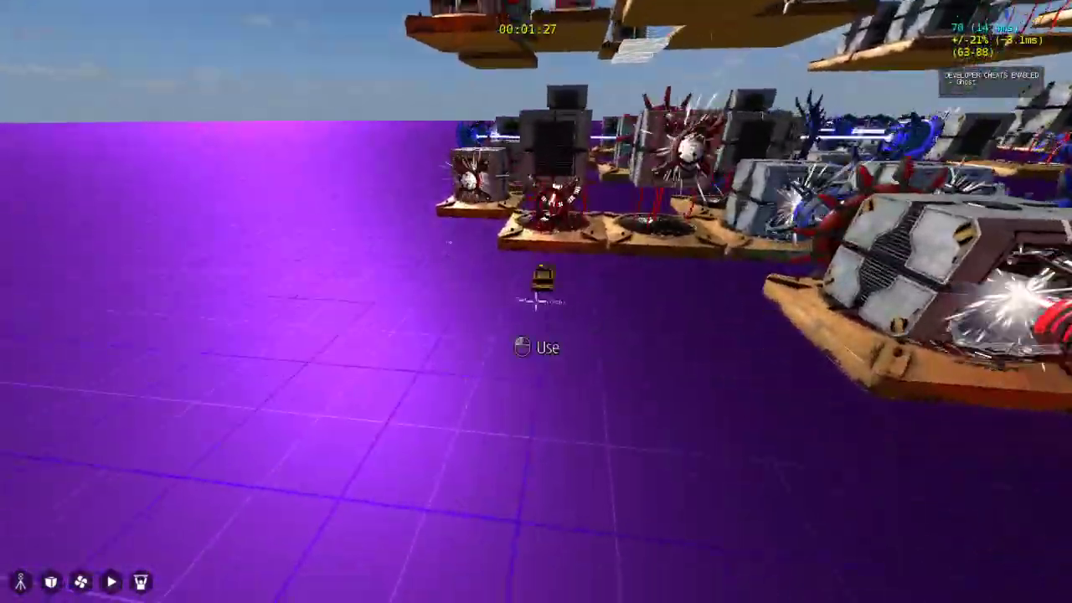
click(536, 302)
key(w)
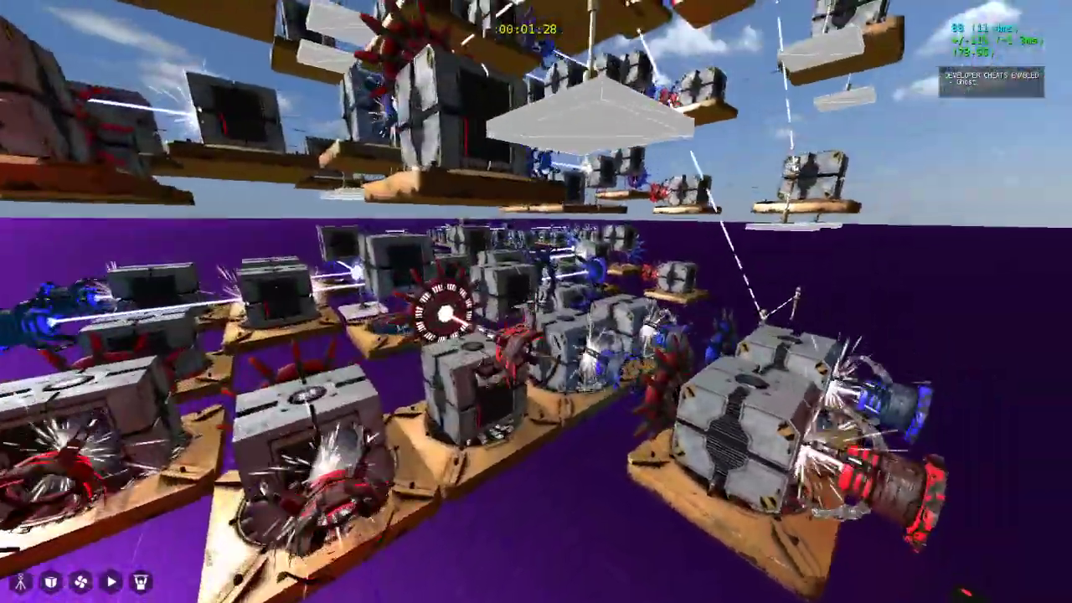
key(s)
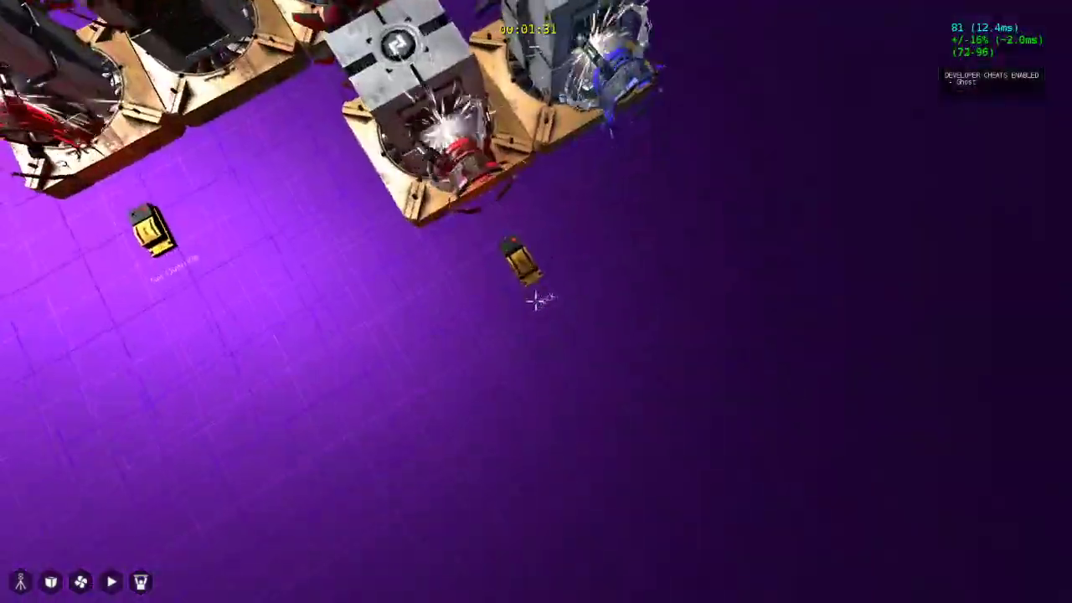
click(537, 302)
key(s)
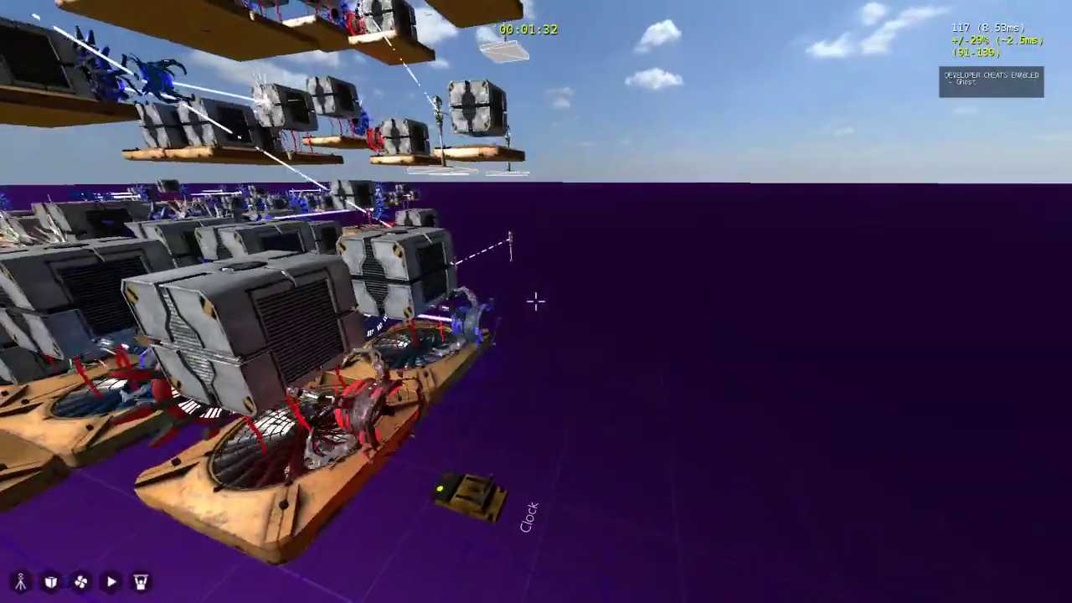
key(s)
key(d)
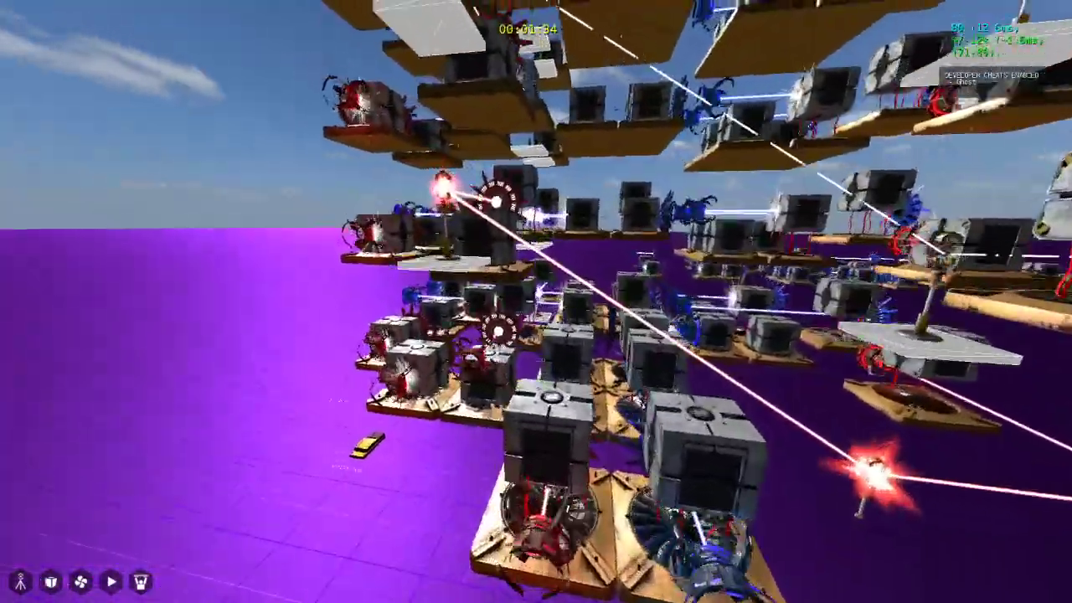
Return to the editor and inspect the red receiver on the level above the Clock switch pair and its surrounding connections
key(s)
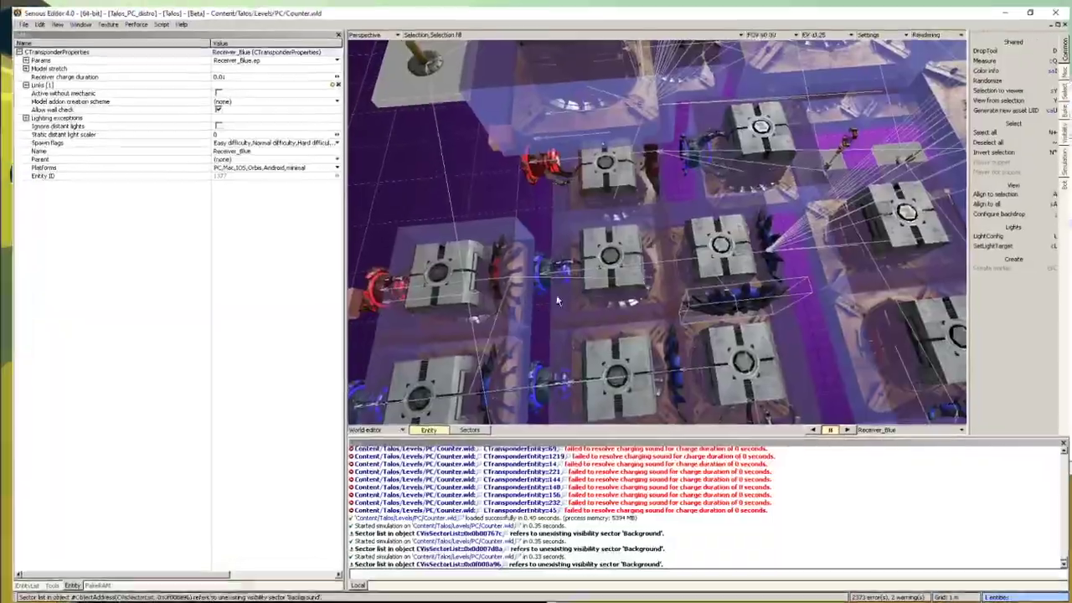
middle_drag(558, 300, 524, 251)
middle_drag(703, 251, 749, 258)
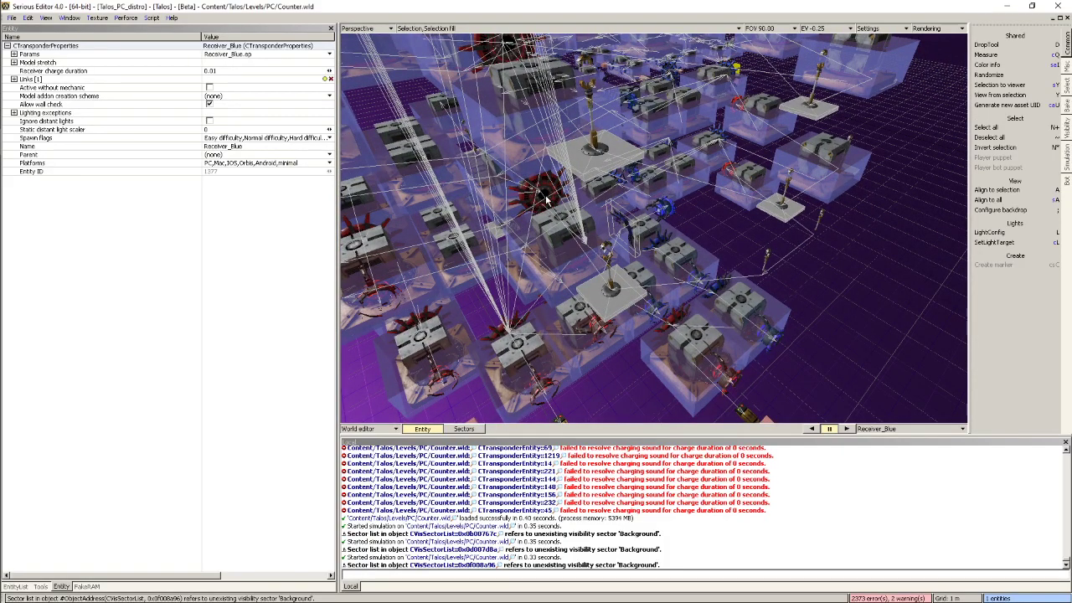
click(539, 198)
middle_drag(683, 226, 674, 250)
right_drag(600, 227, 684, 232)
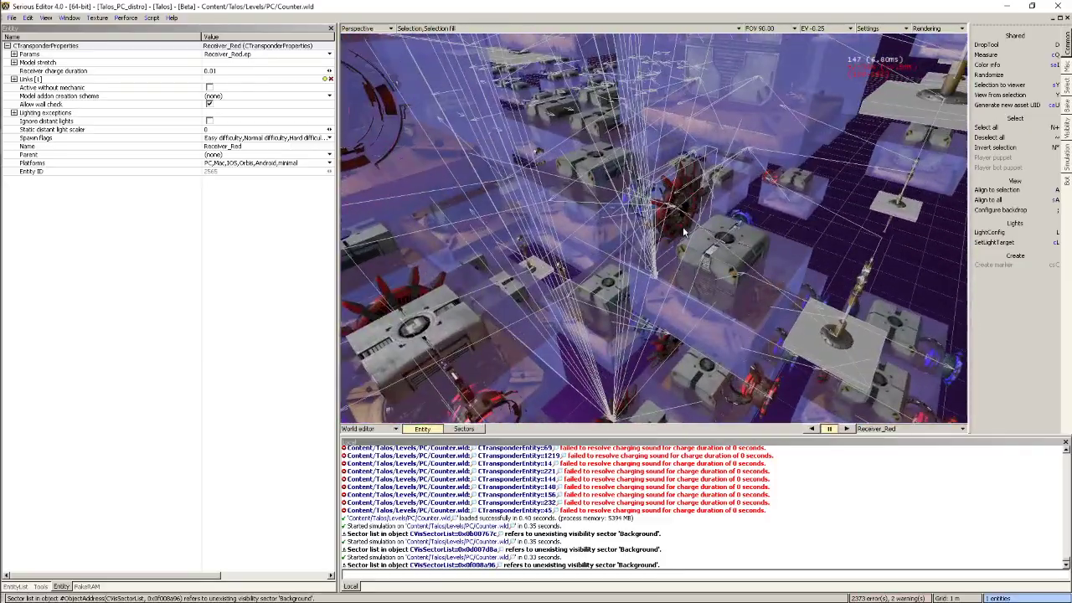
click(593, 191)
right_drag(593, 191, 623, 197)
Rerun the simulation in ghost mode and trace the red beam between the second level's red receiver and the Clock switch pair
key(ctrl+g)
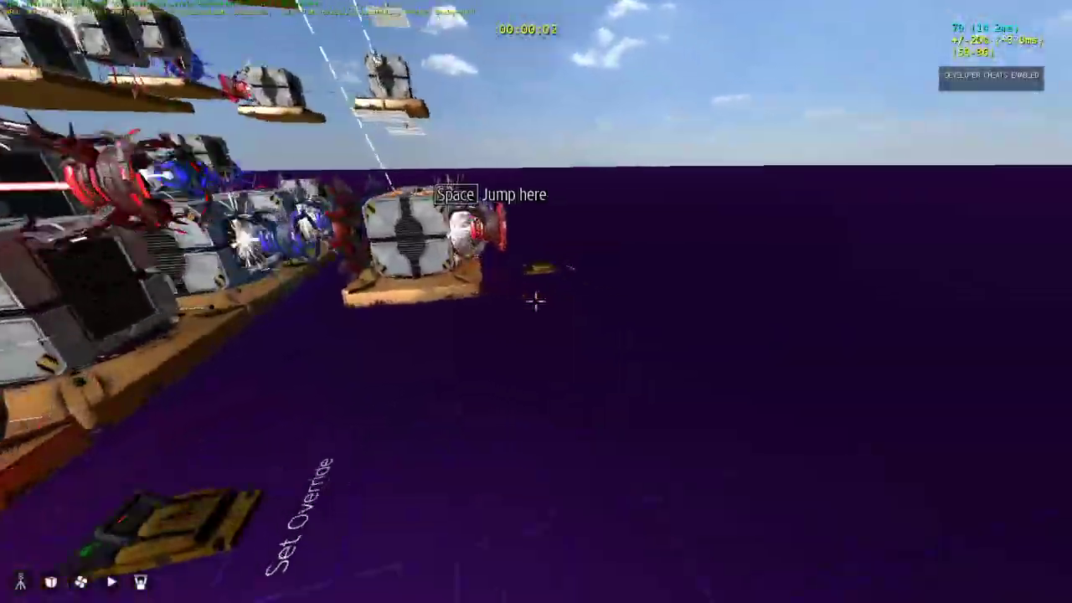
key(g)
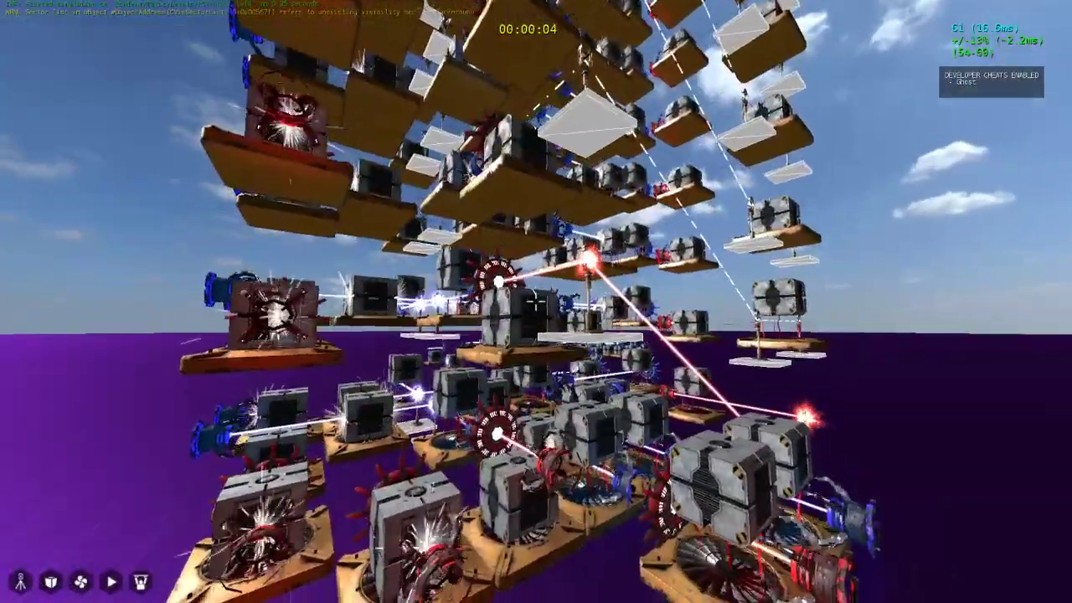
key(w)
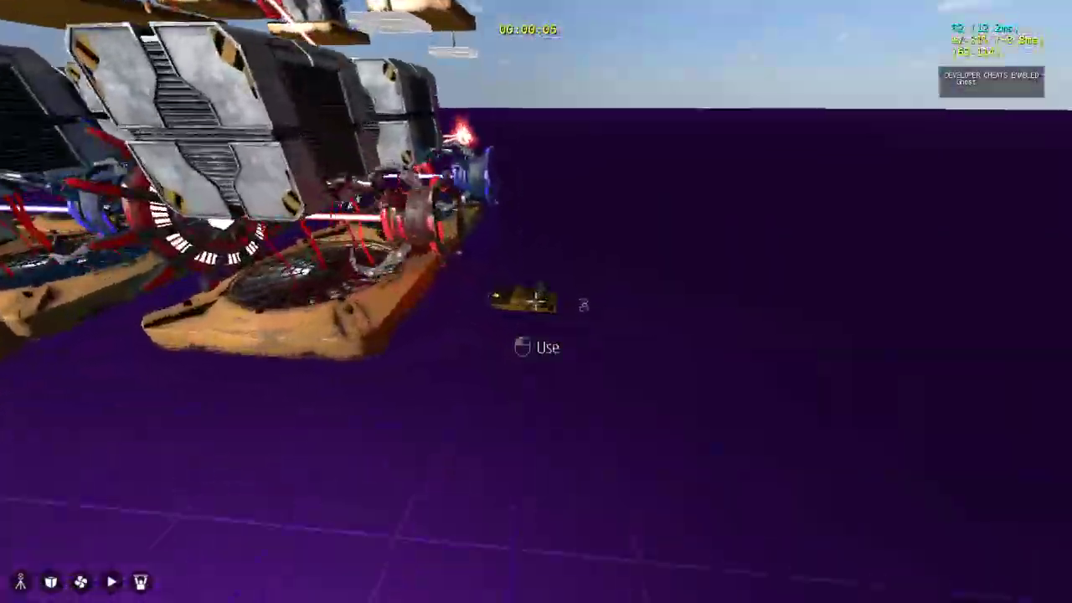
key(w)
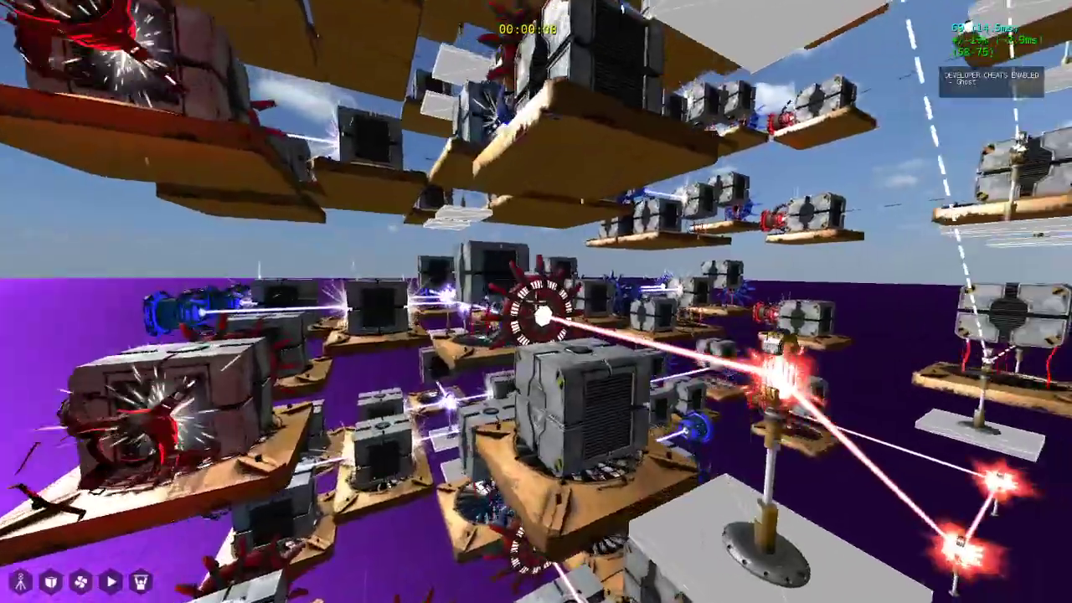
key(w)
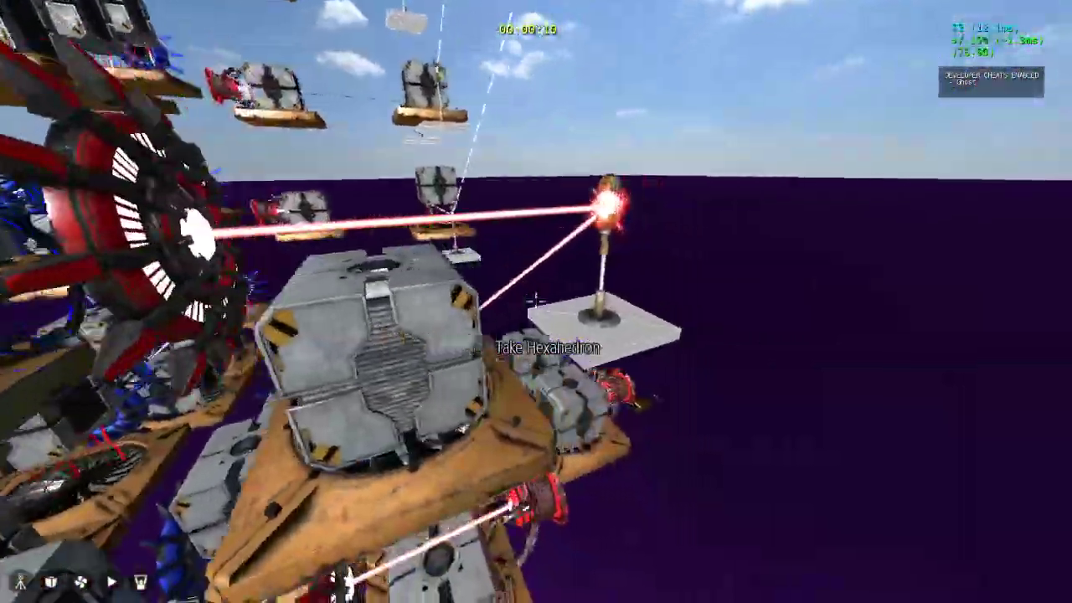
key(w)
key(s)
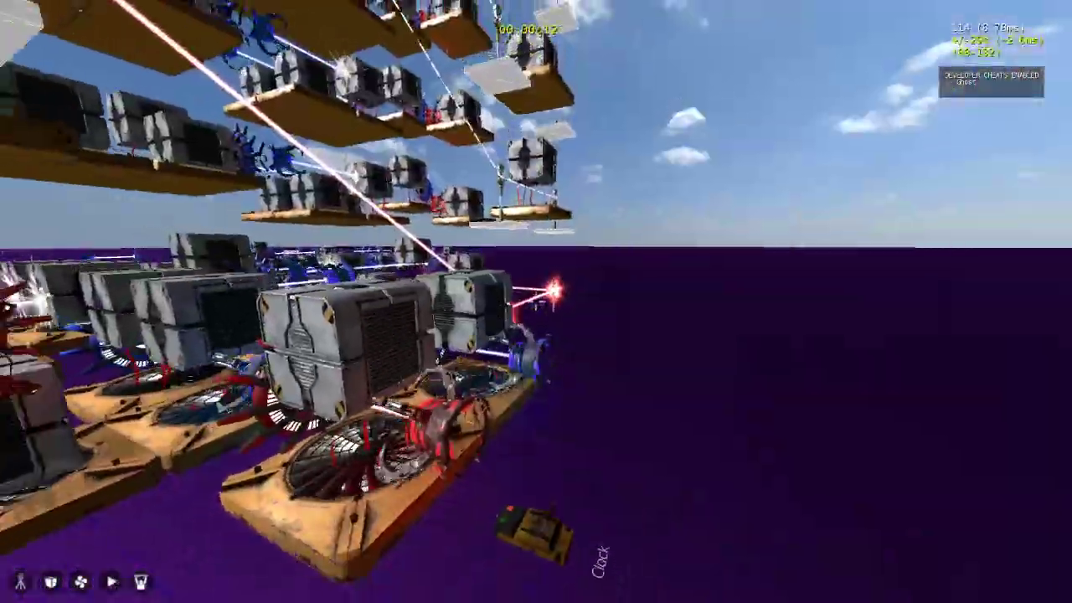
Fly around the Clock switch side in ghost mode and trace the beams and connectors linking the lowest levels
key(w)
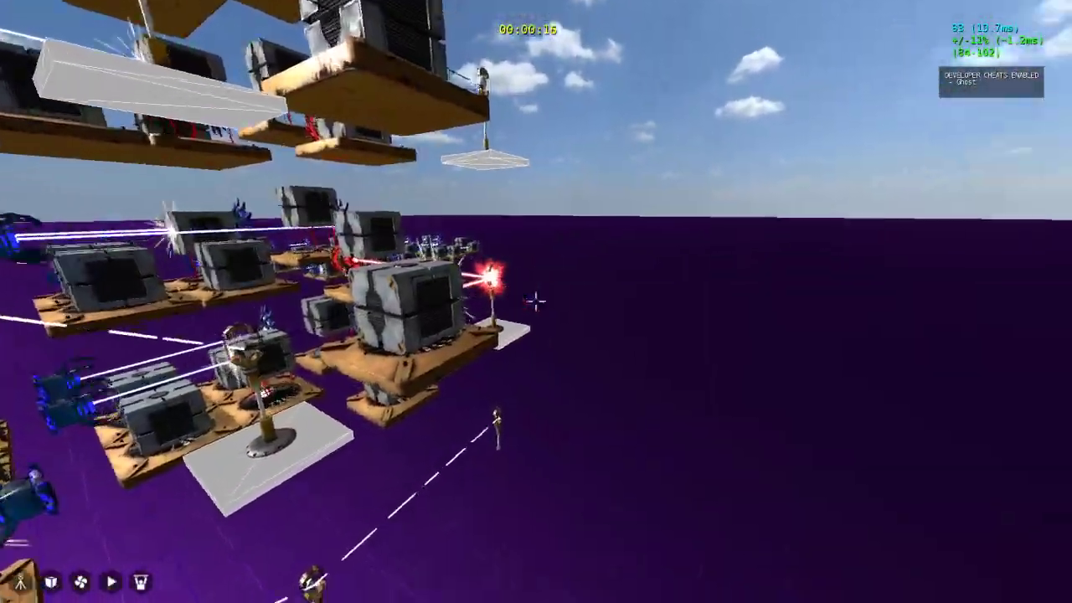
key(w)
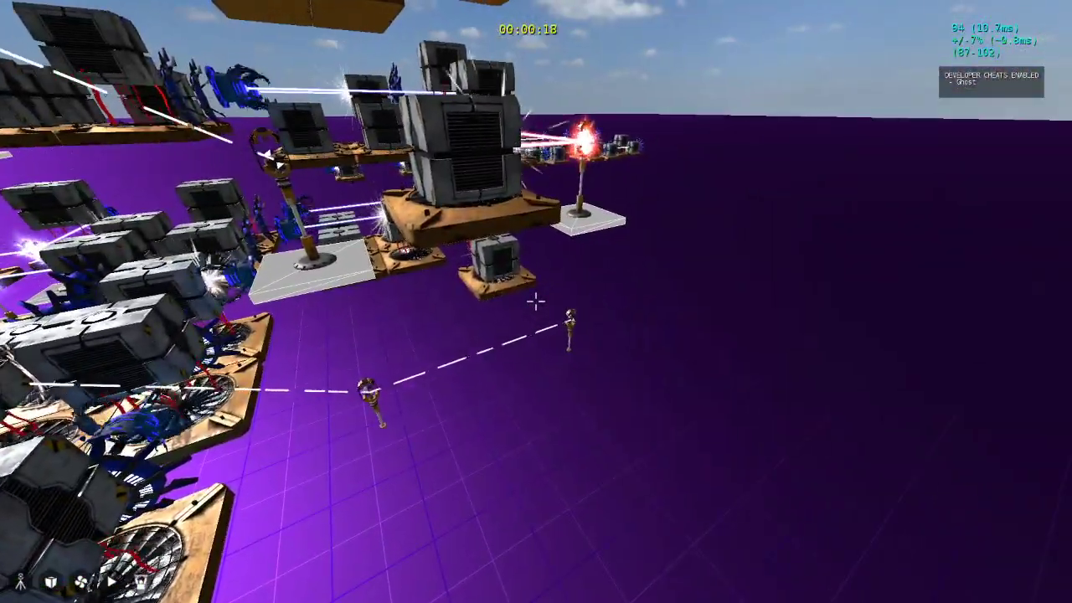
key(s)
key(w)
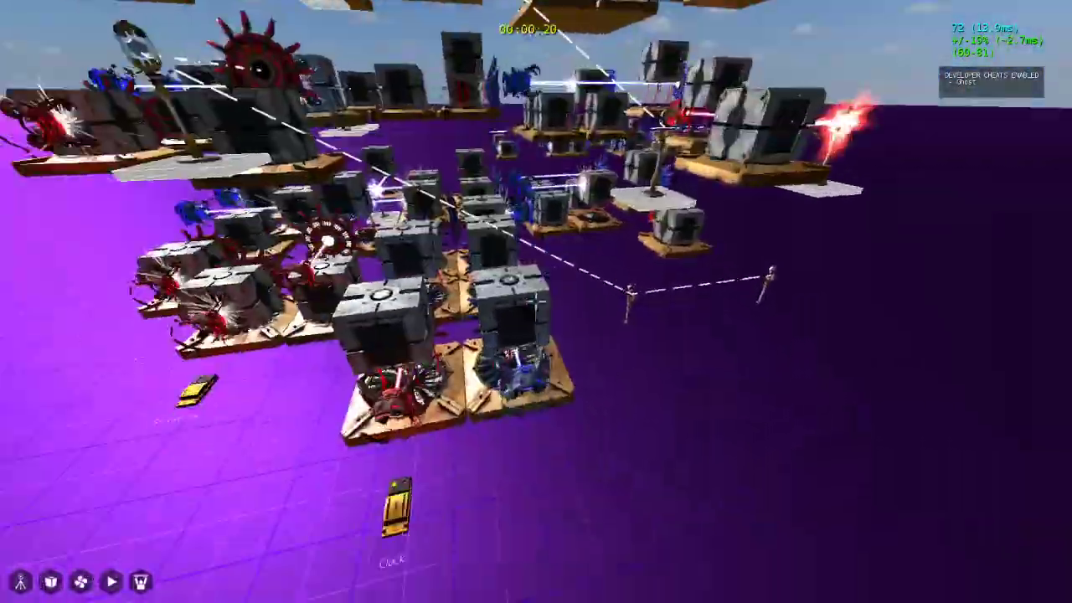
key(w)
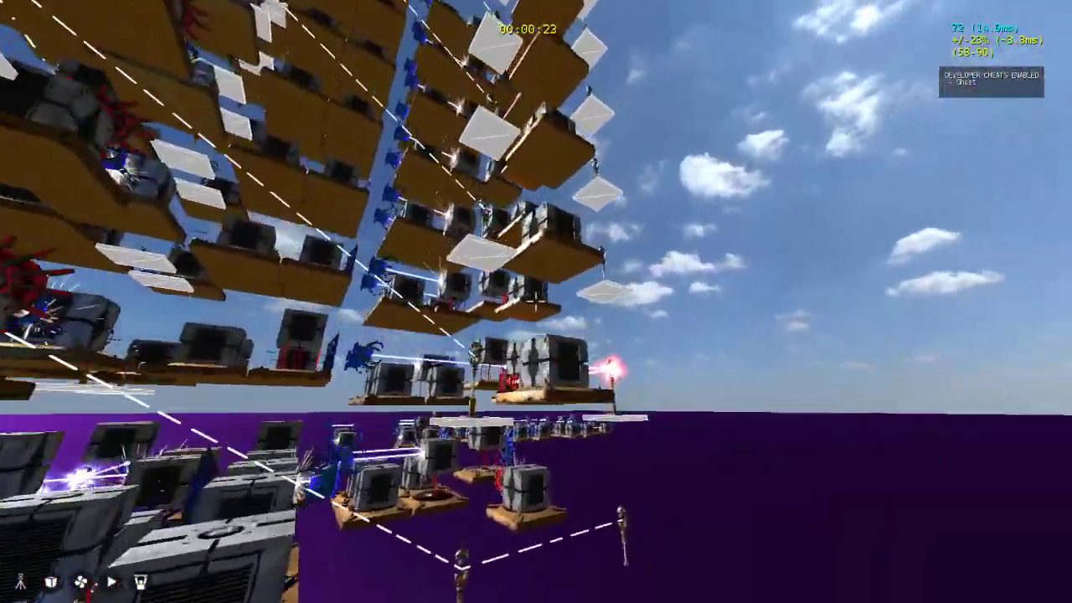
Return to the editor and inspect the red receiver's links and the fan beside the connectors on the level above
key(alt+Return)
right_drag(691, 236, 660, 284)
click(674, 237)
click(671, 209)
click(660, 284)
click(580, 229)
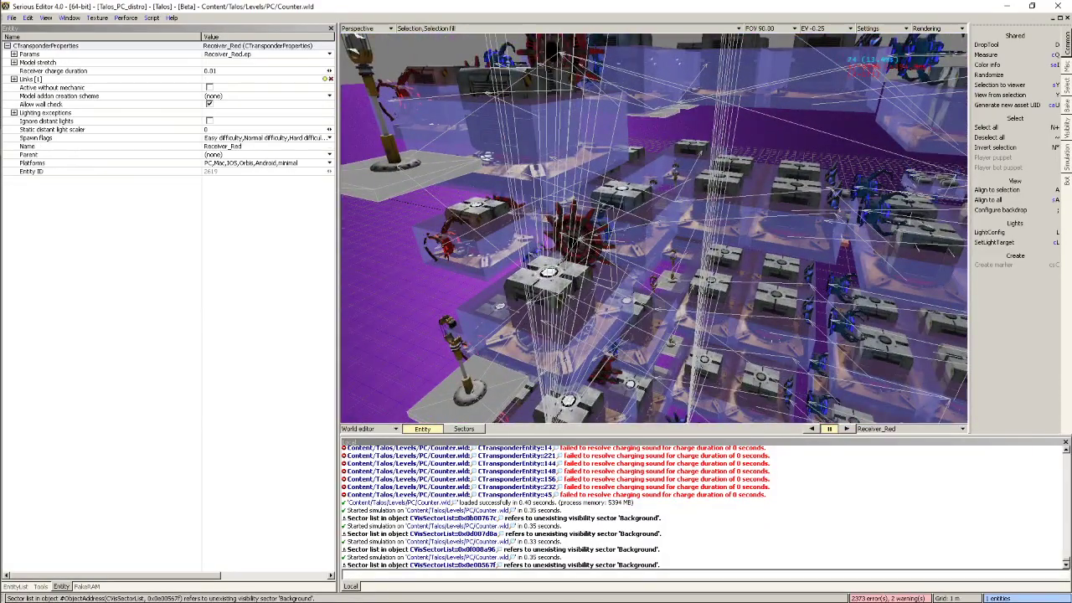
right_drag(581, 230, 581, 229)
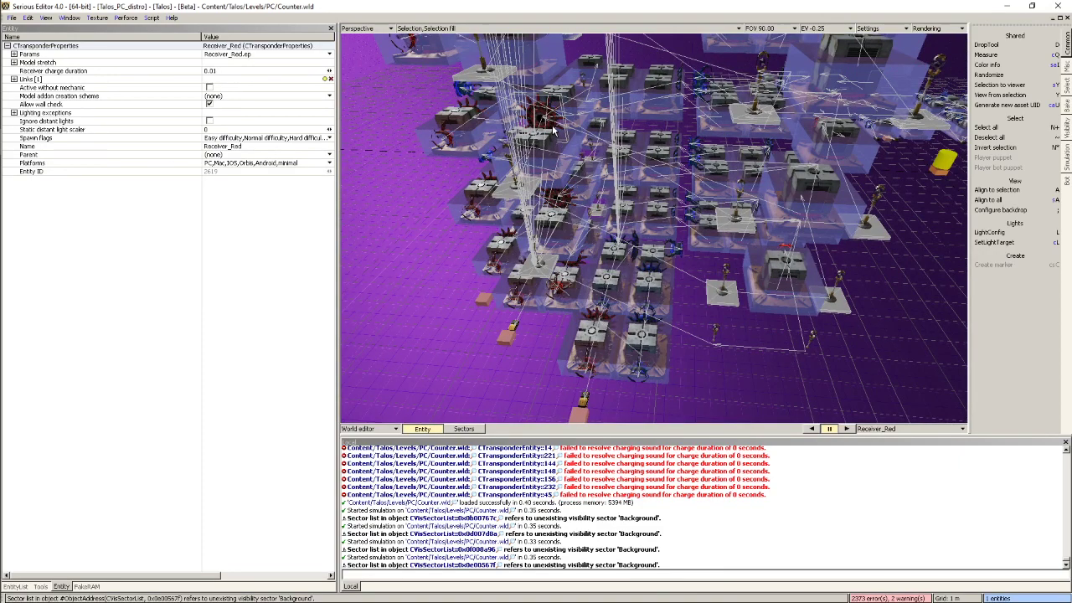
click(817, 222)
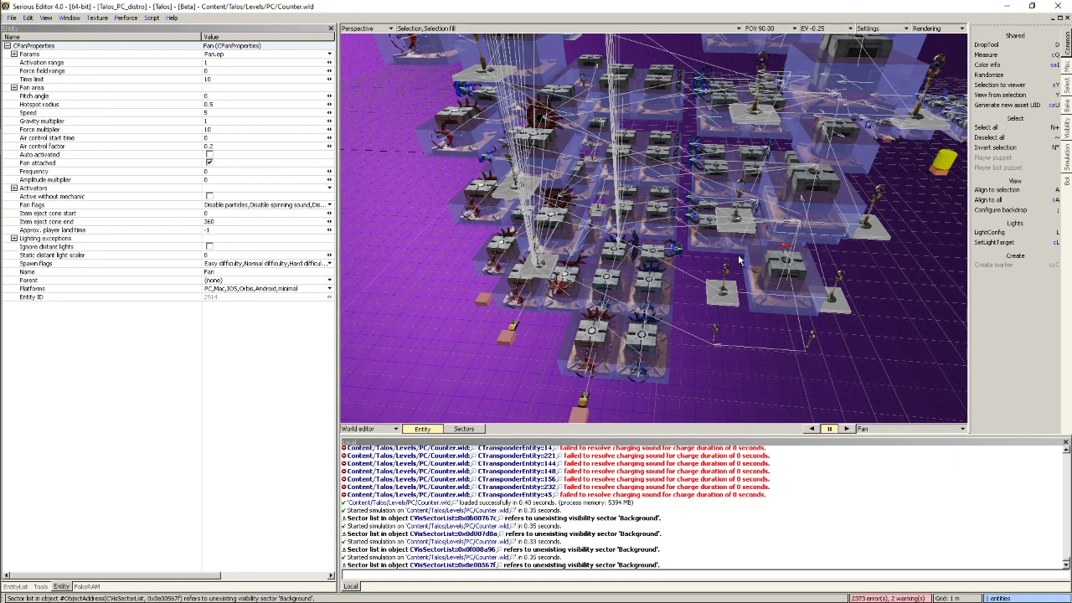
Switch to the browser, search Google Images for a JK flip flop counter, and open the first Synchronous Counters diagram
key(alt+Tab)
scroll(650, 320, up, 4)
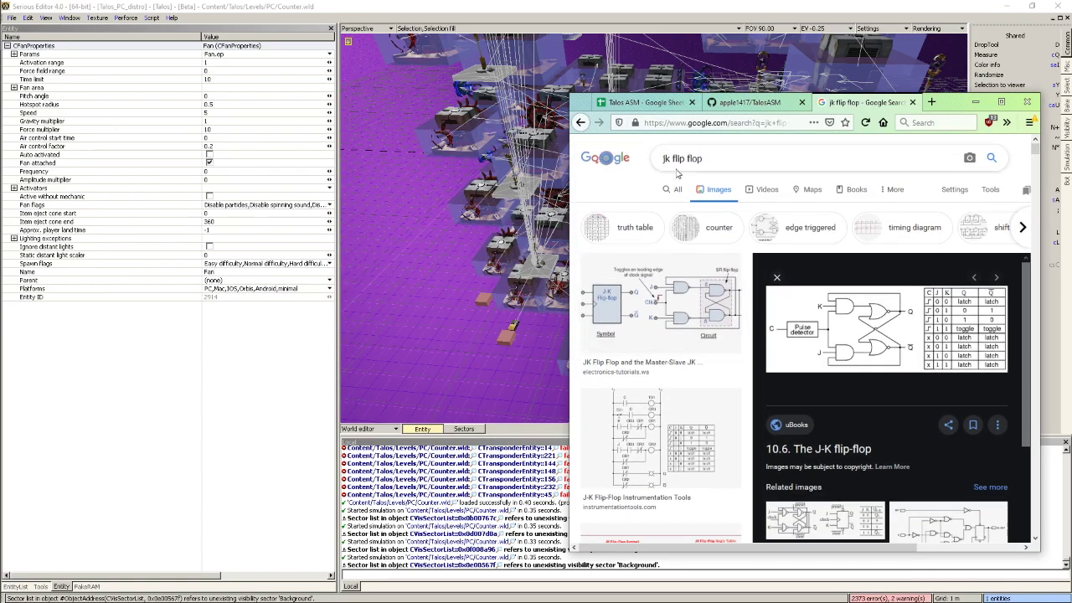
click(679, 159)
text(coutner)
key(Return)
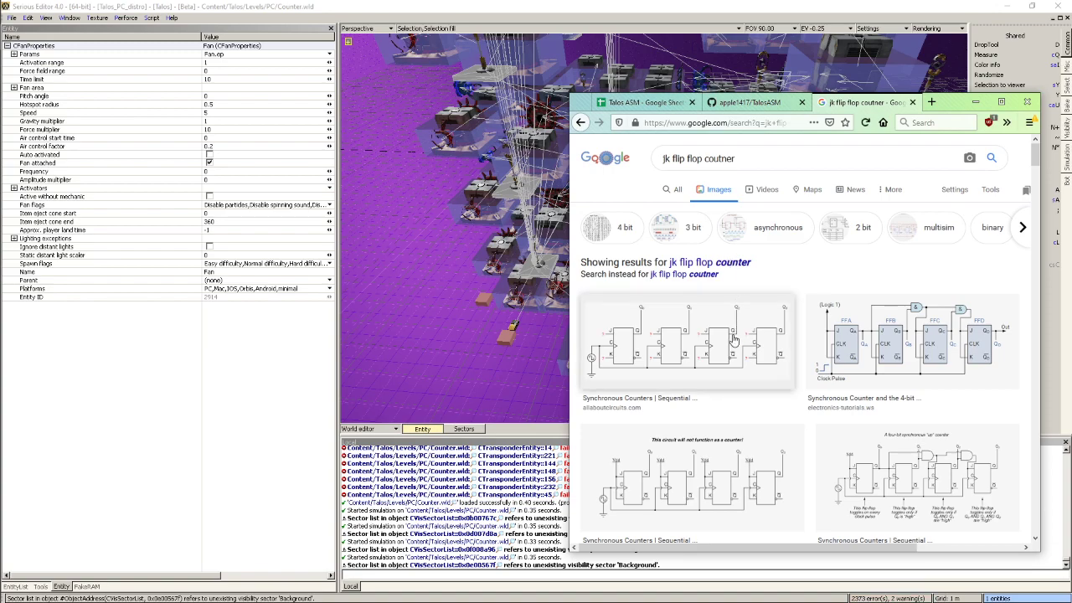
click(736, 264)
click(711, 305)
Return to the counter image results and open the electronics-tutorials.ws diagram of the 4-bit synchronous counter
click(261, 368)
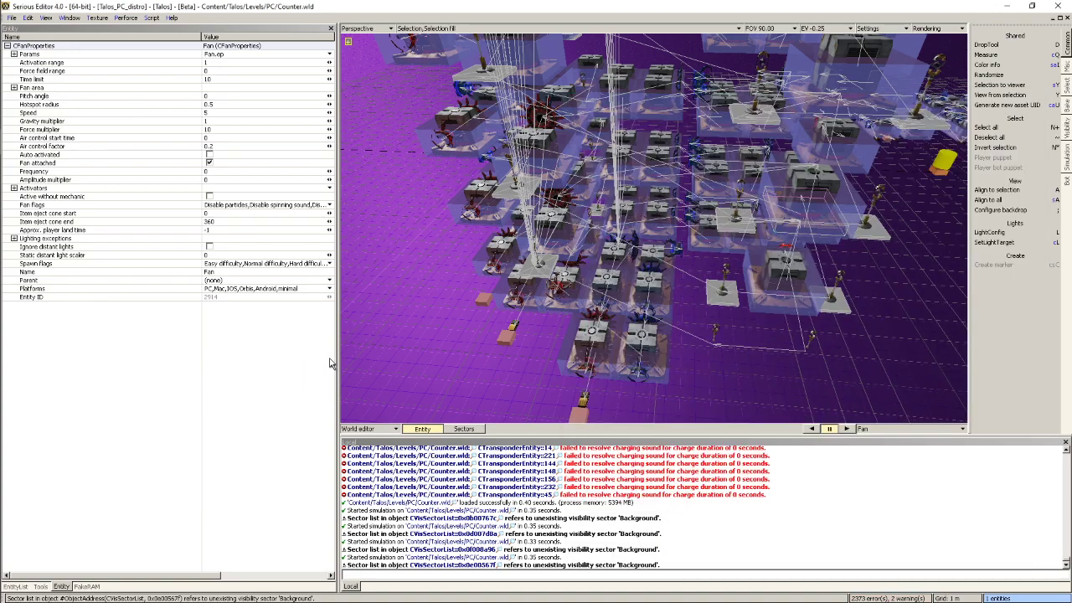
key(alt+Tab)
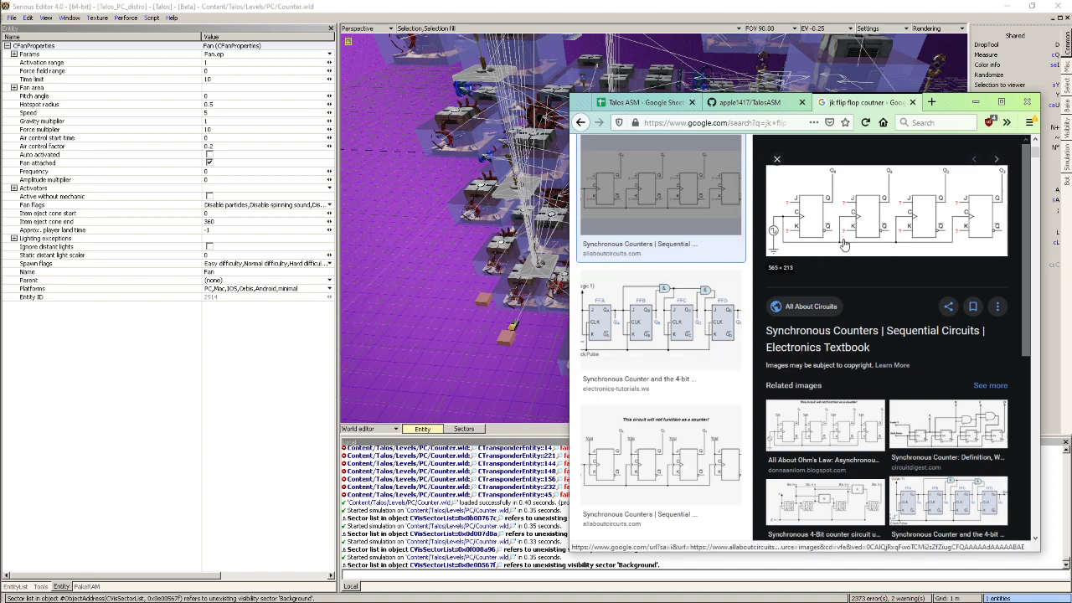
click(659, 323)
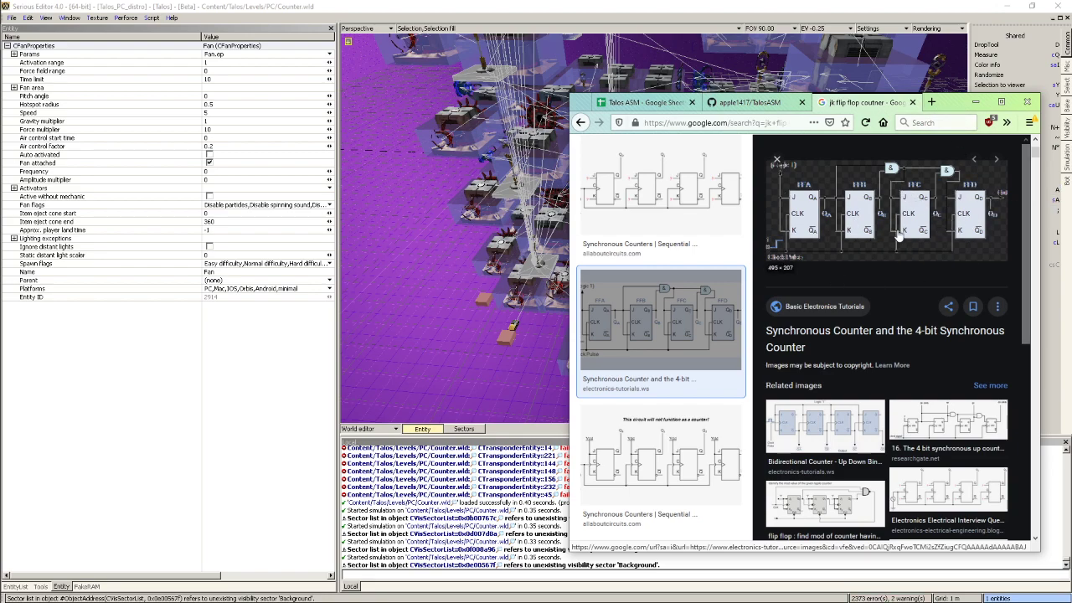
Switch from the flip-flop counter diagrams back to Serious Editor, look over the counter build, and close the Counter.wld level
key(Left)
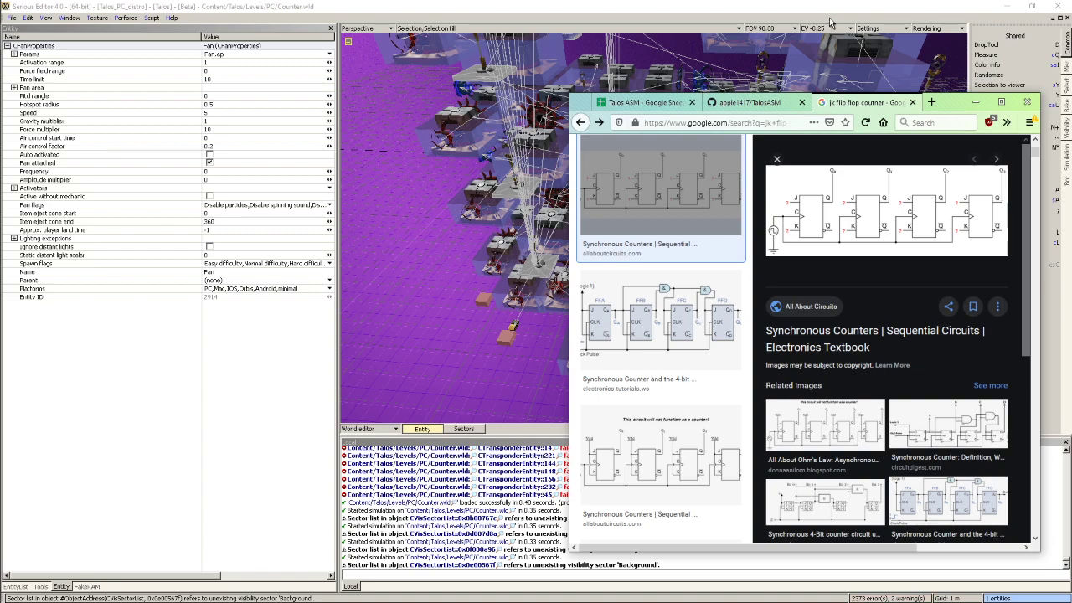
click(831, 21)
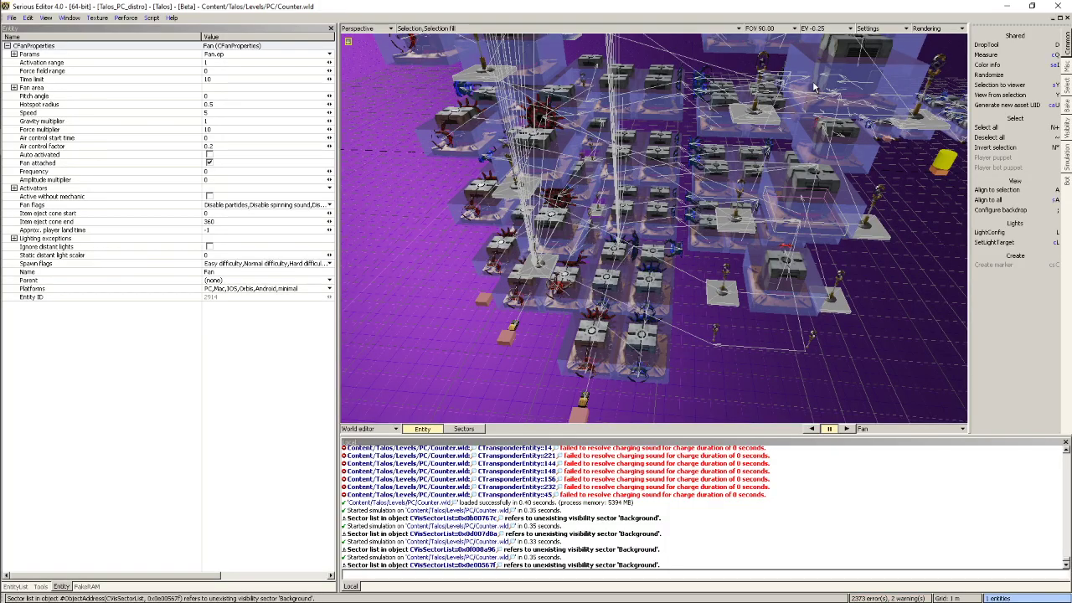
middle_drag(662, 276, 652, 308)
right_drag(573, 268, 662, 275)
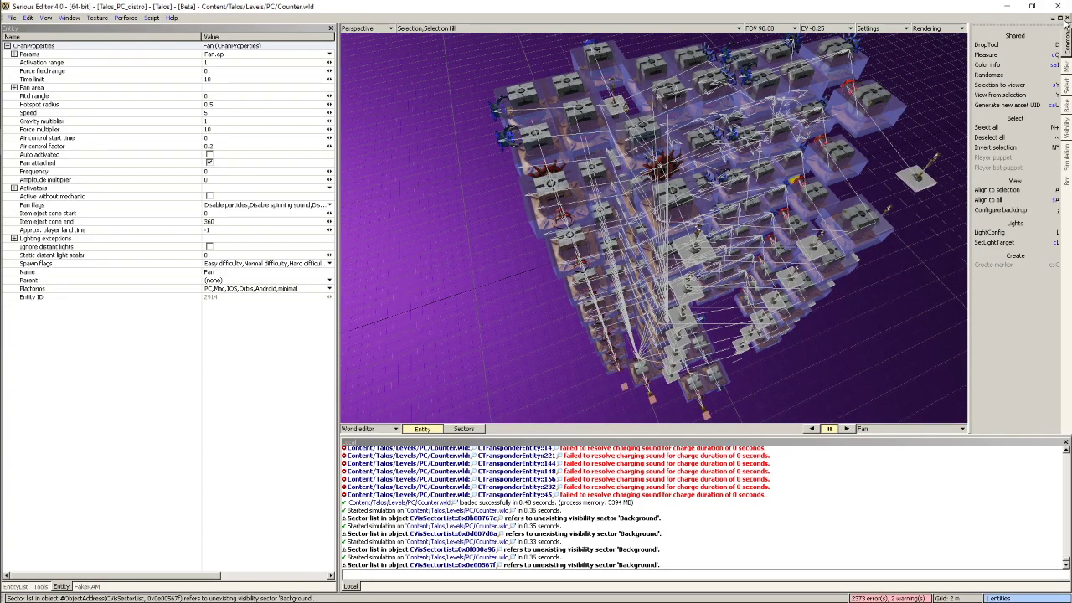
click(1068, 18)
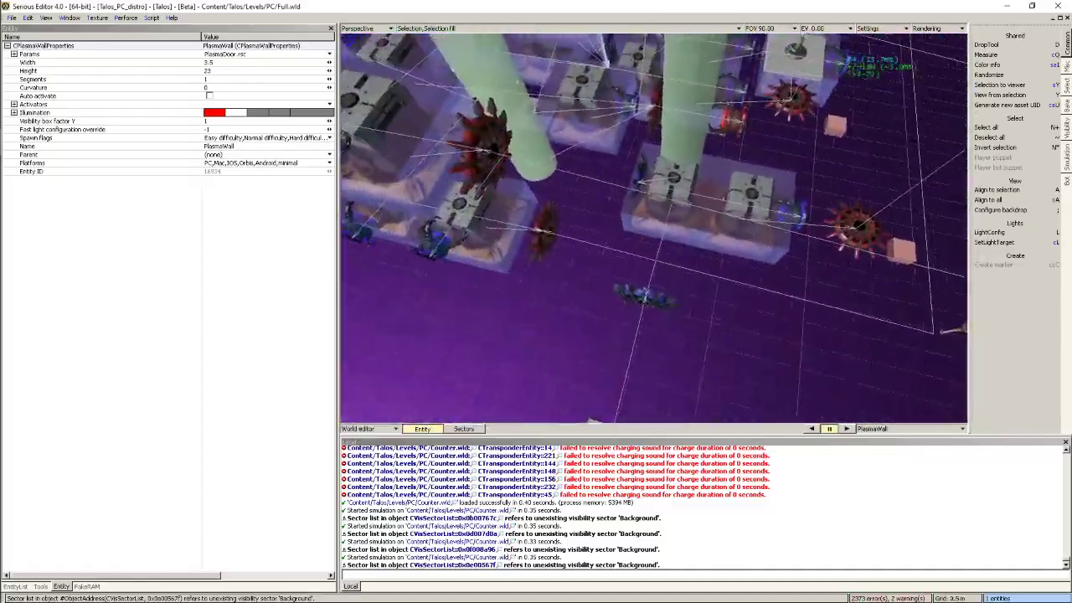
Examine the circuits in Full.wld, inspecting the properties of two cubes and the red receiver at the end of the long receiver row
click(621, 228)
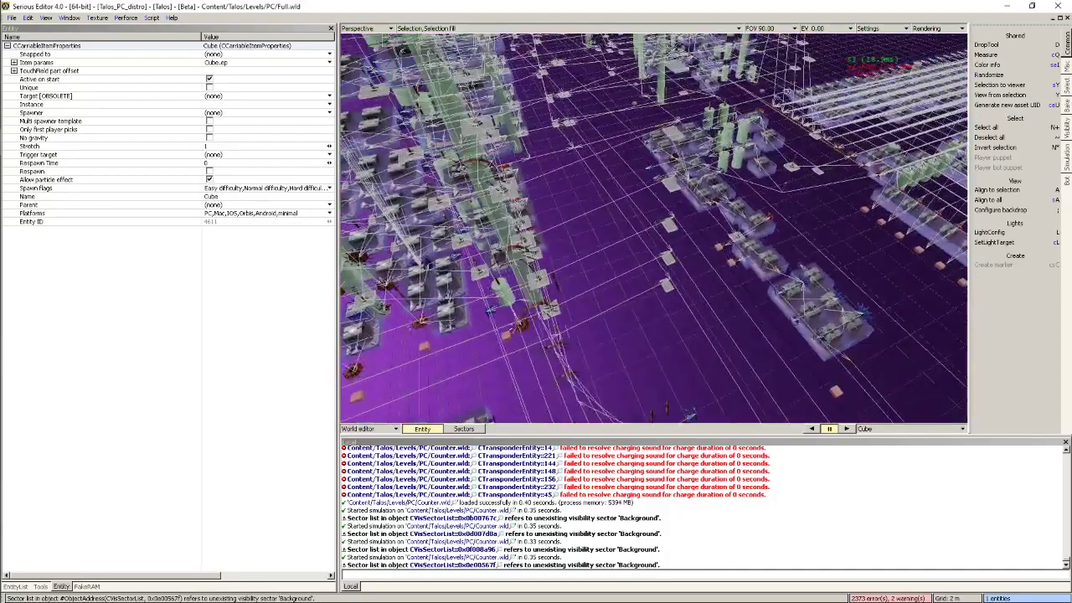
right_drag(524, 224, 523, 224)
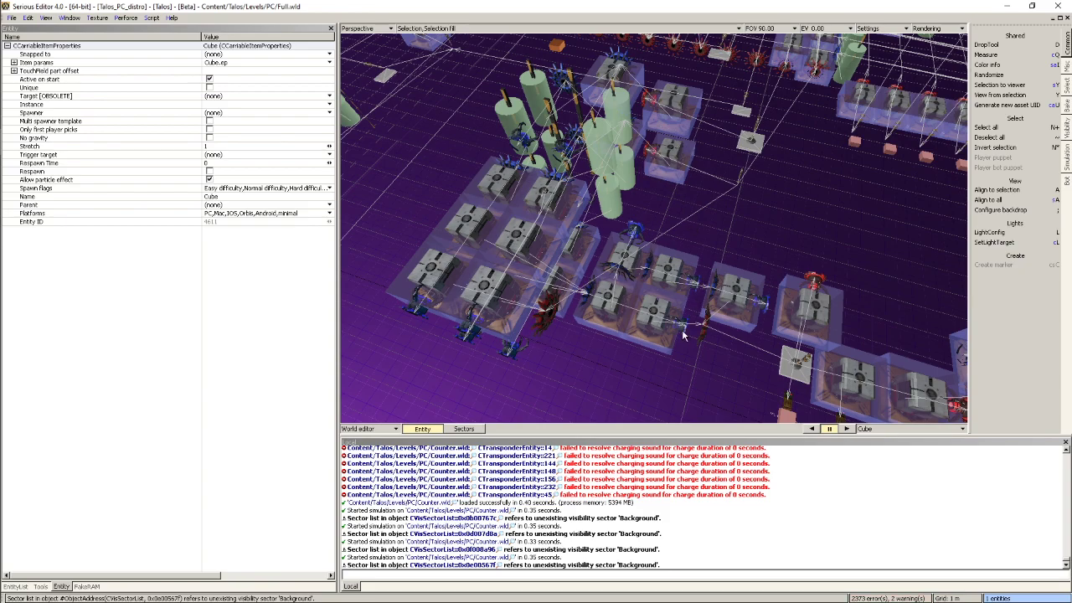
right_drag(682, 331, 682, 331)
click(594, 316)
right_drag(673, 287, 673, 288)
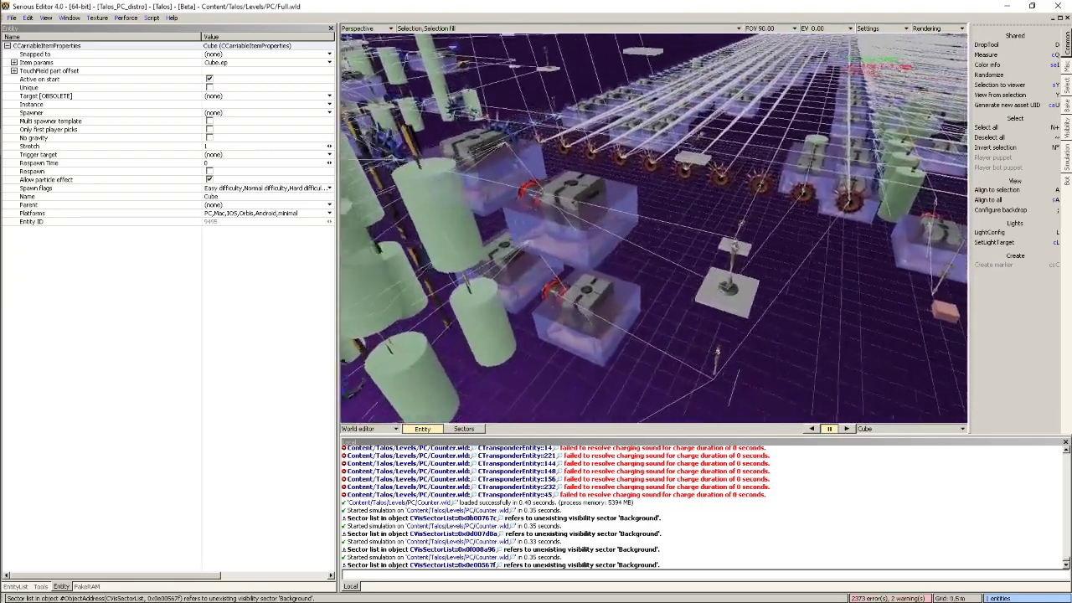
scroll(716, 352, down, 4)
click(722, 217)
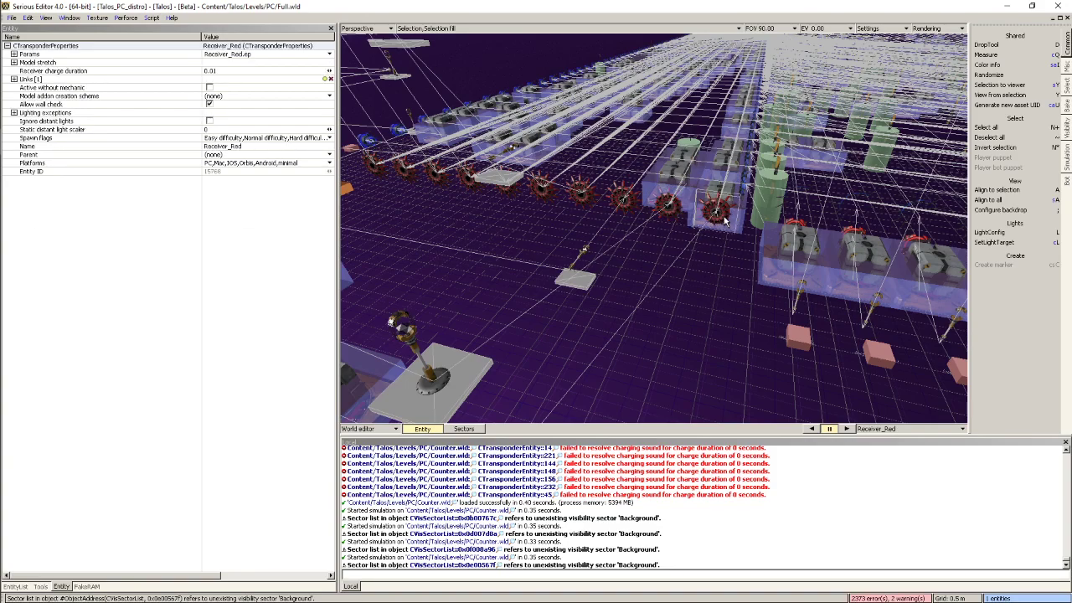
Compare the receiver charge durations of the two neighbouring red receivers beside the cube blocks
right_drag(671, 211, 699, 235)
right_drag(875, 149, 736, 218)
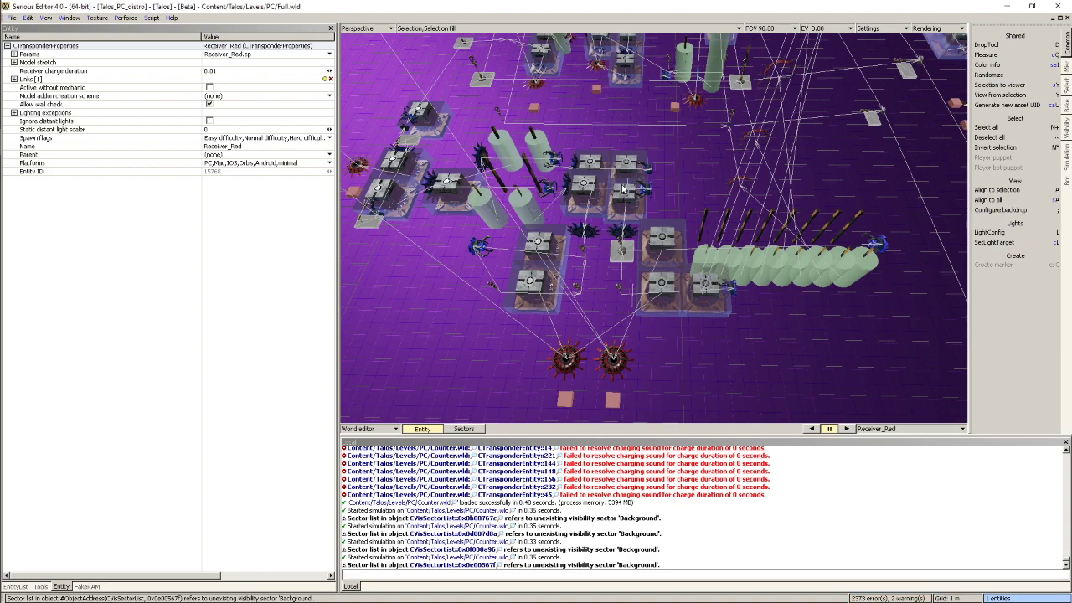
right_drag(723, 220, 639, 171)
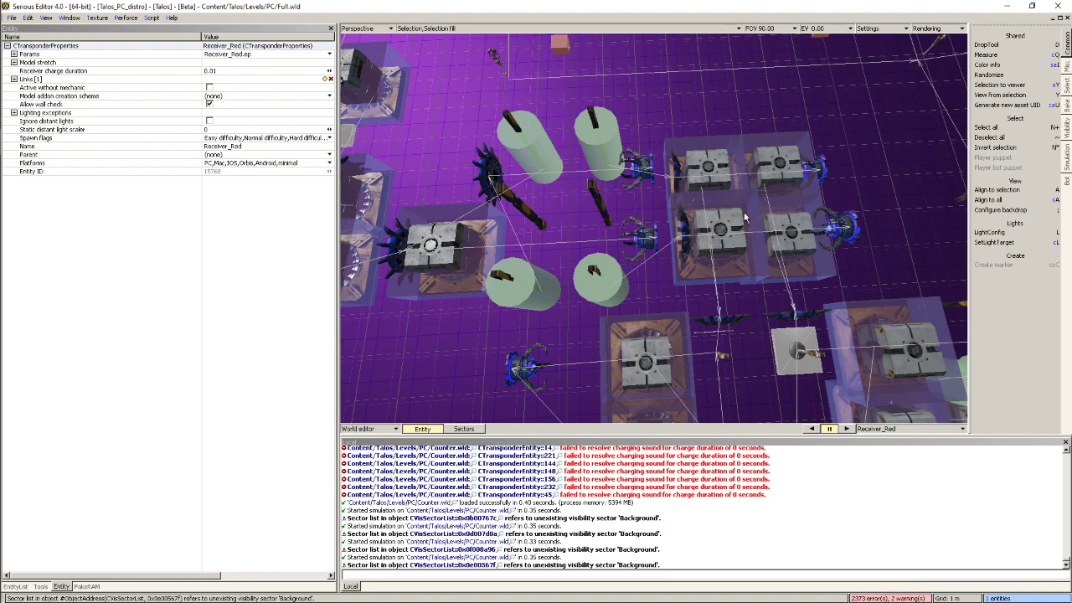
middle_drag(658, 335, 620, 186)
scroll(620, 185, up, 5)
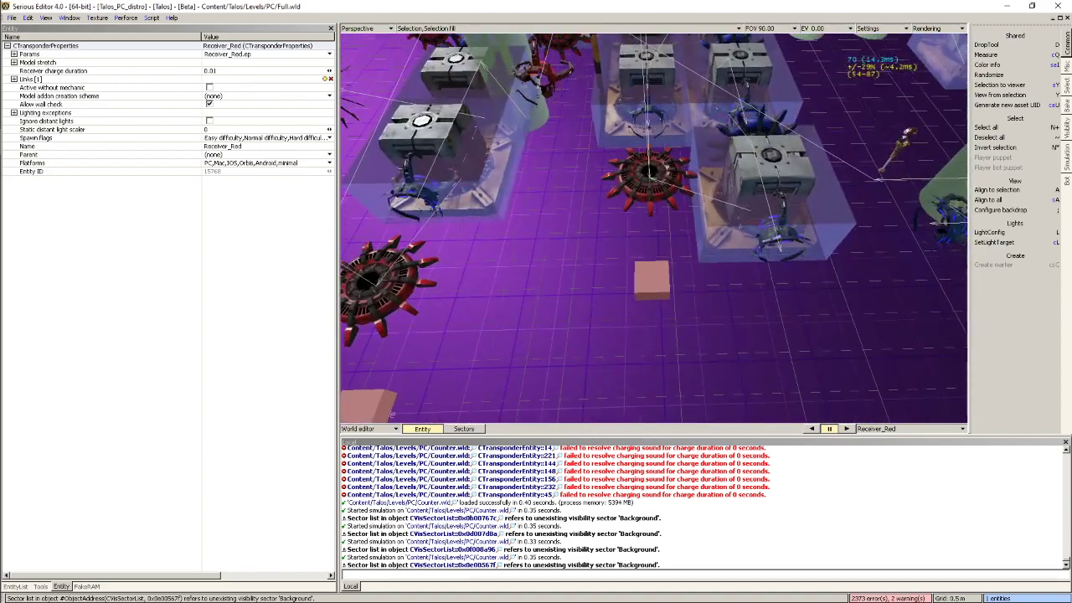
click(645, 180)
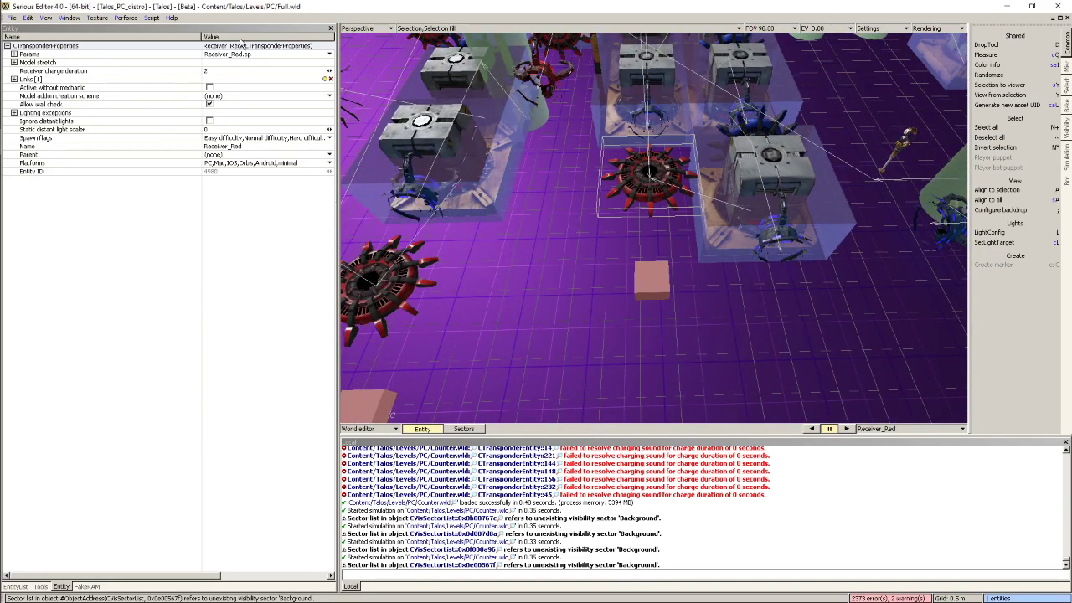
click(219, 72)
key(Return)
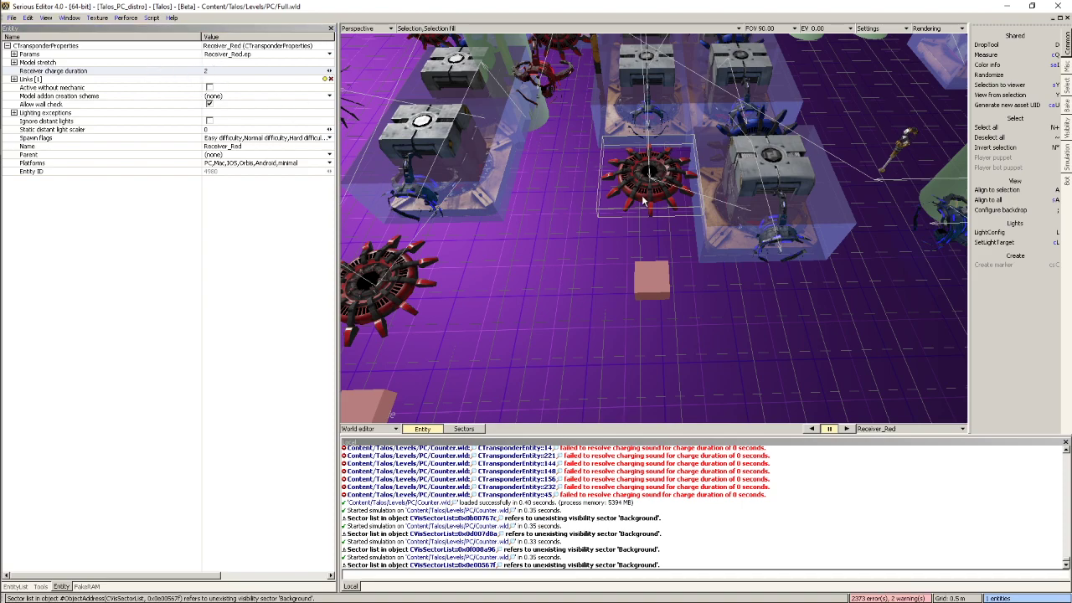
click(359, 262)
double_click(218, 71)
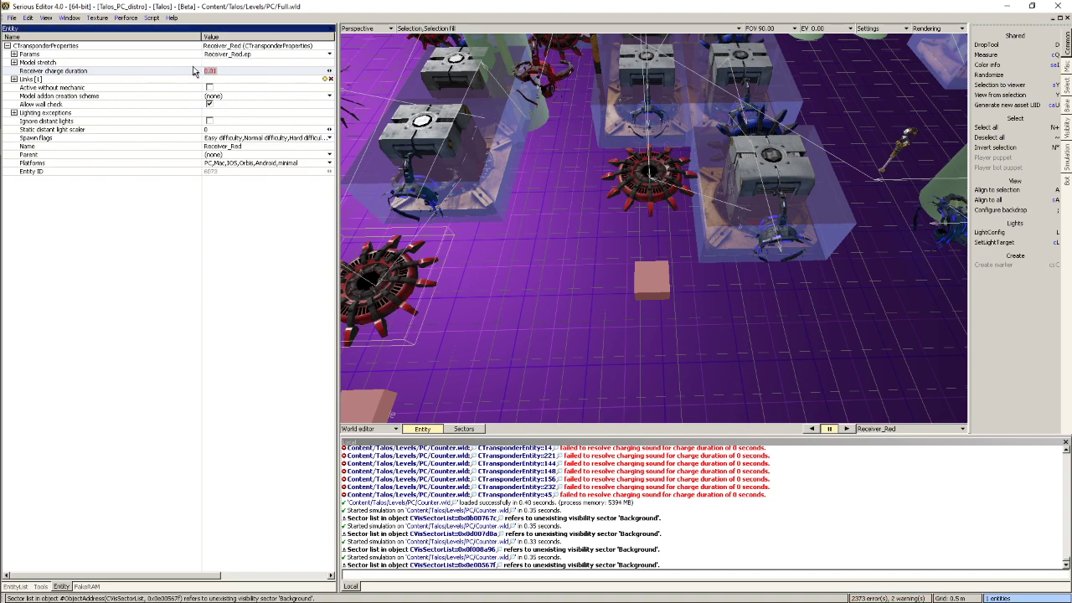
click(634, 172)
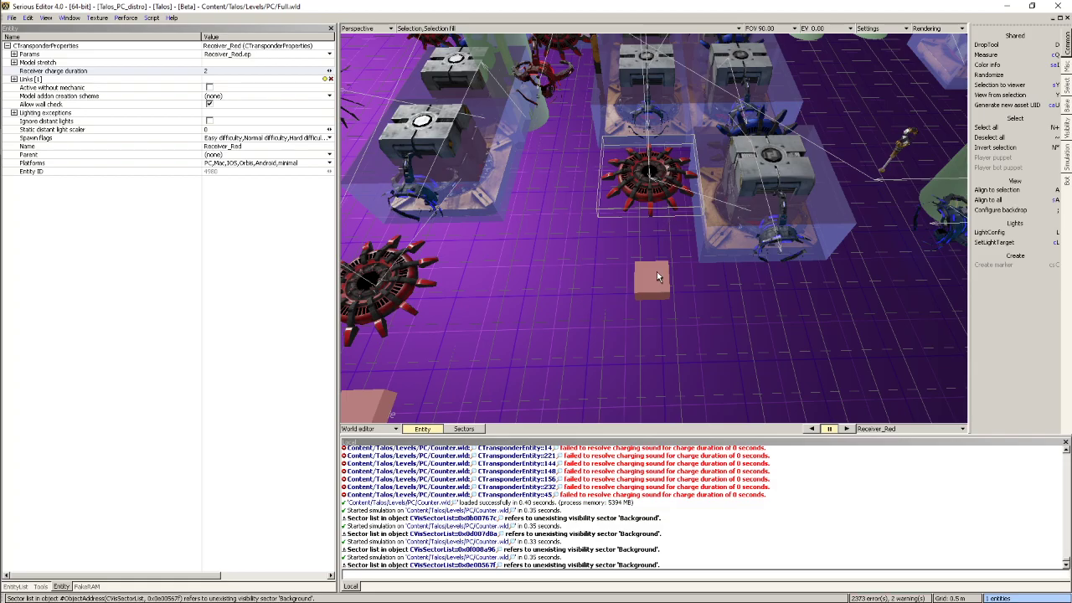
Examine the two-cube block beside the red receiver, inspecting its blue source and the cube farther from that source
middle_drag(672, 248, 821, 323)
right_drag(672, 248, 672, 199)
click(670, 200)
click(886, 272)
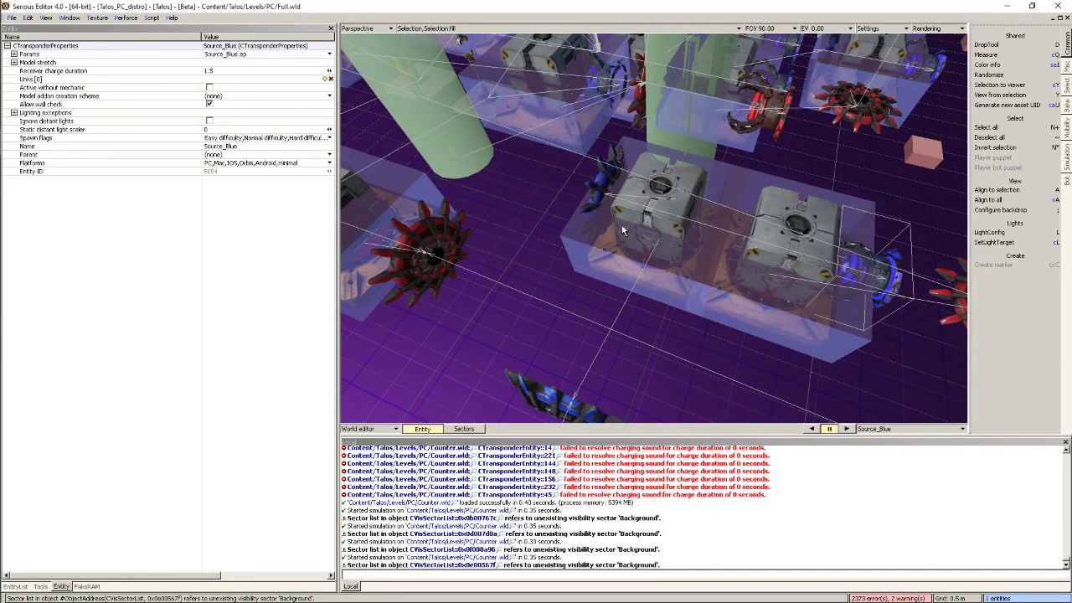
right_drag(621, 222, 714, 134)
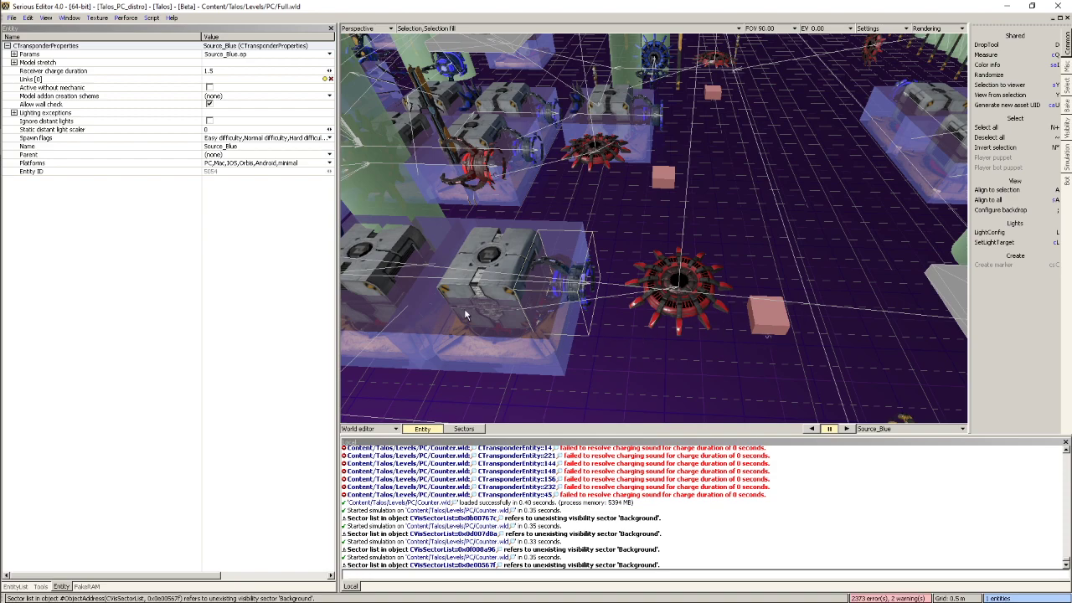
click(394, 282)
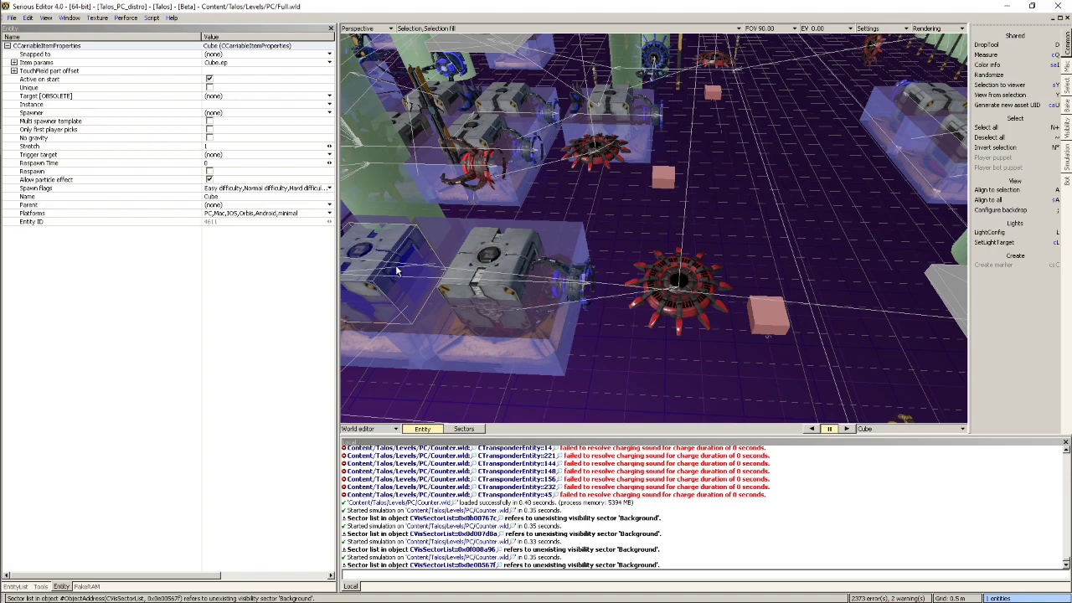
middle_drag(487, 307, 603, 285)
right_drag(496, 212, 801, 104)
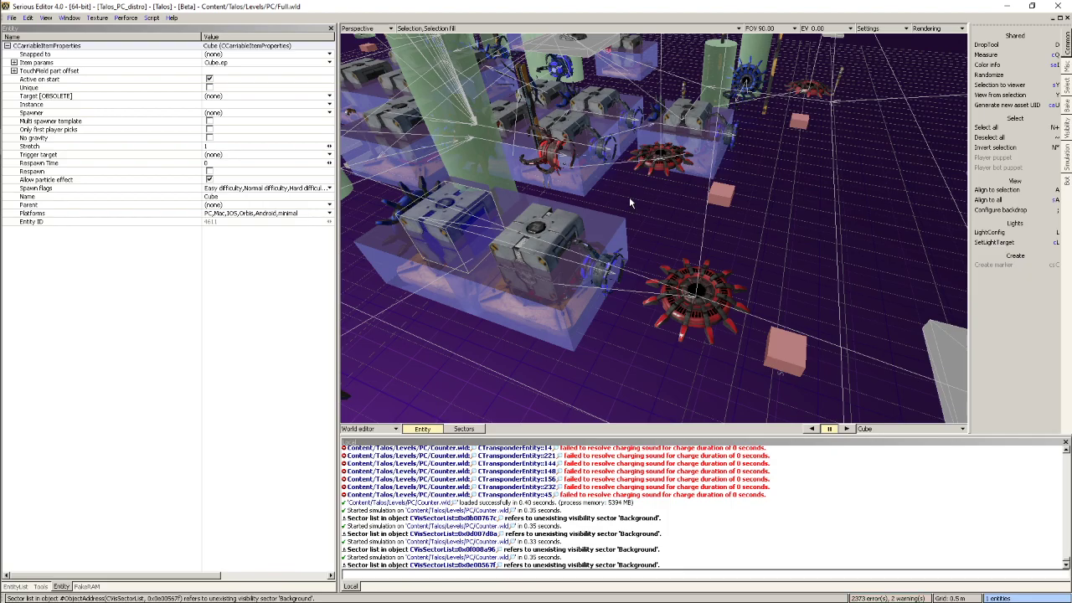
right_drag(780, 360, 811, 307)
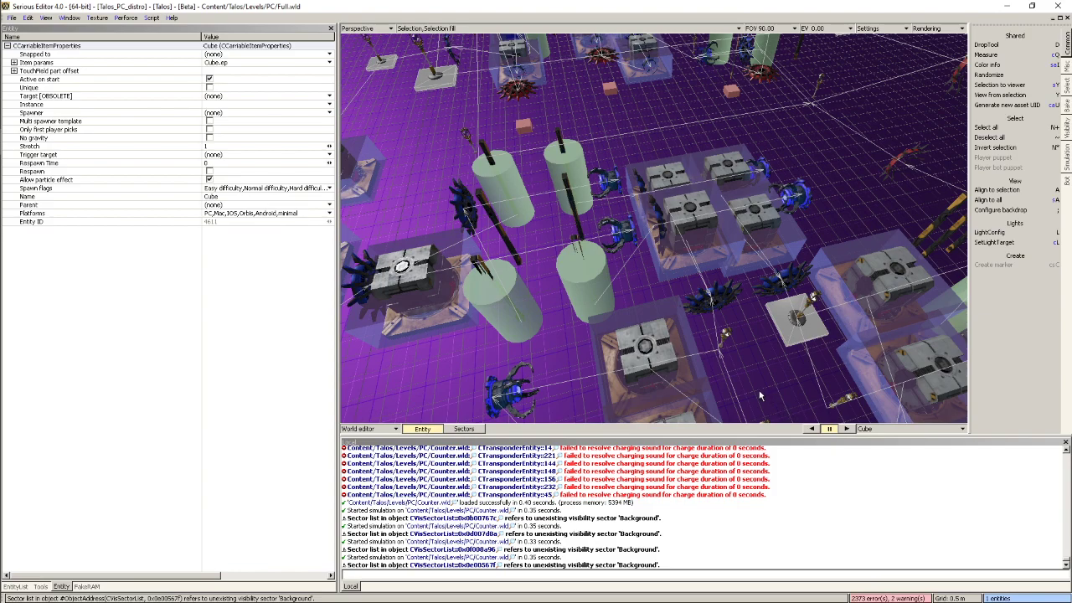
Examine the circuit with the two side-by-side red receivers, inspecting both fans under its two-cube block
right_drag(690, 301, 662, 317)
right_drag(548, 255, 537, 251)
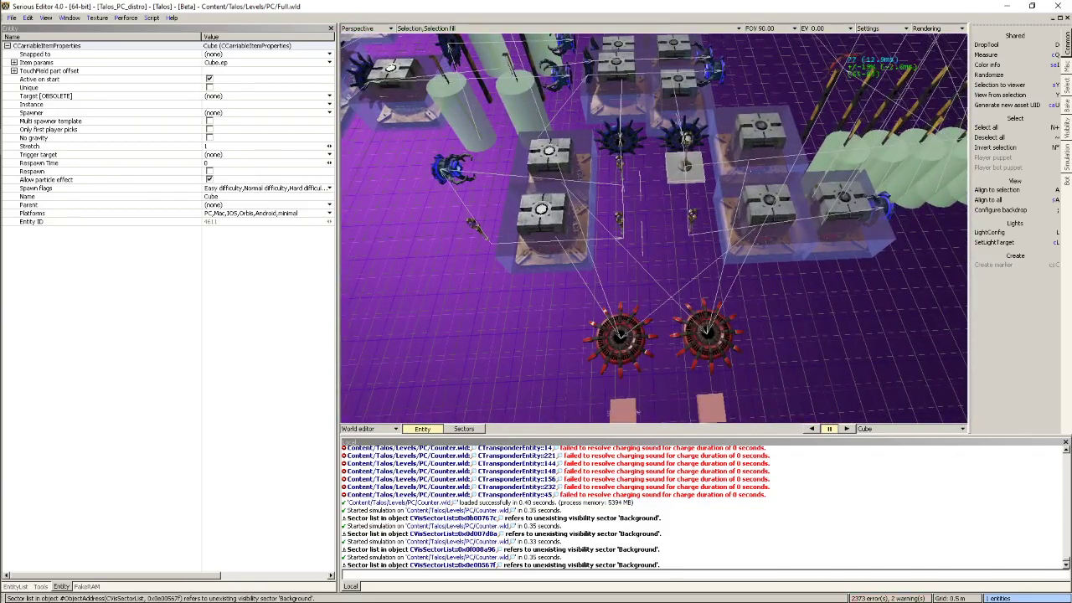
right_drag(653, 228, 570, 228)
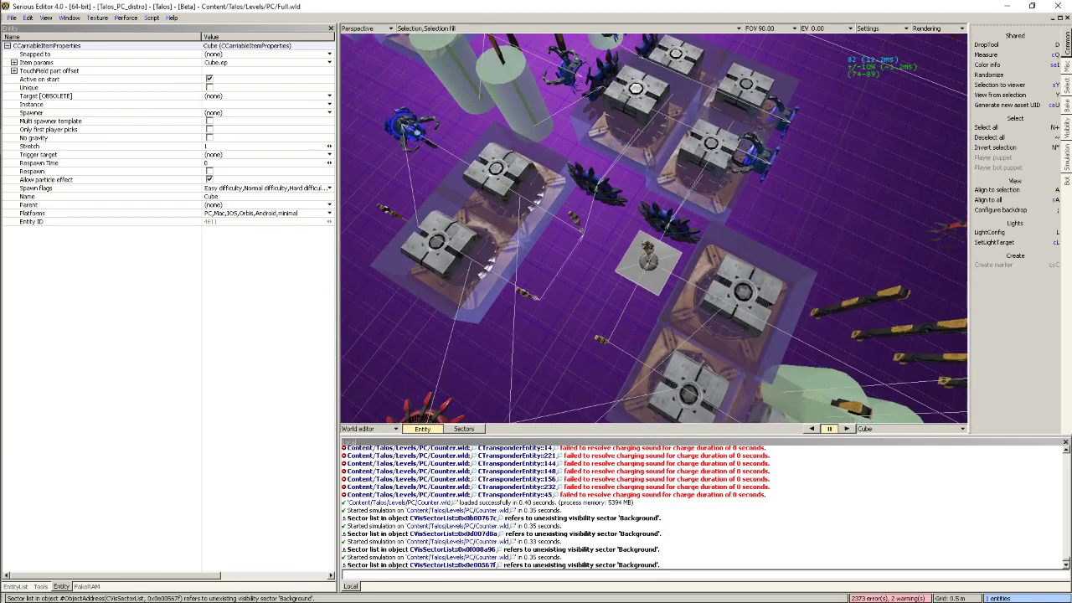
mouse_move(653, 228)
right_down()
mouse_move(674, 184)
mouse_move(703, 159)
mouse_move(721, 192)
mouse_move(654, 228)
mouse_move(712, 209)
mouse_move(637, 243)
mouse_move(620, 209)
mouse_move(654, 228)
mouse_move(679, 217)
mouse_move(645, 184)
mouse_move(620, 226)
mouse_move(654, 228)
right_up()
right_drag(490, 241, 489, 242)
click(570, 270)
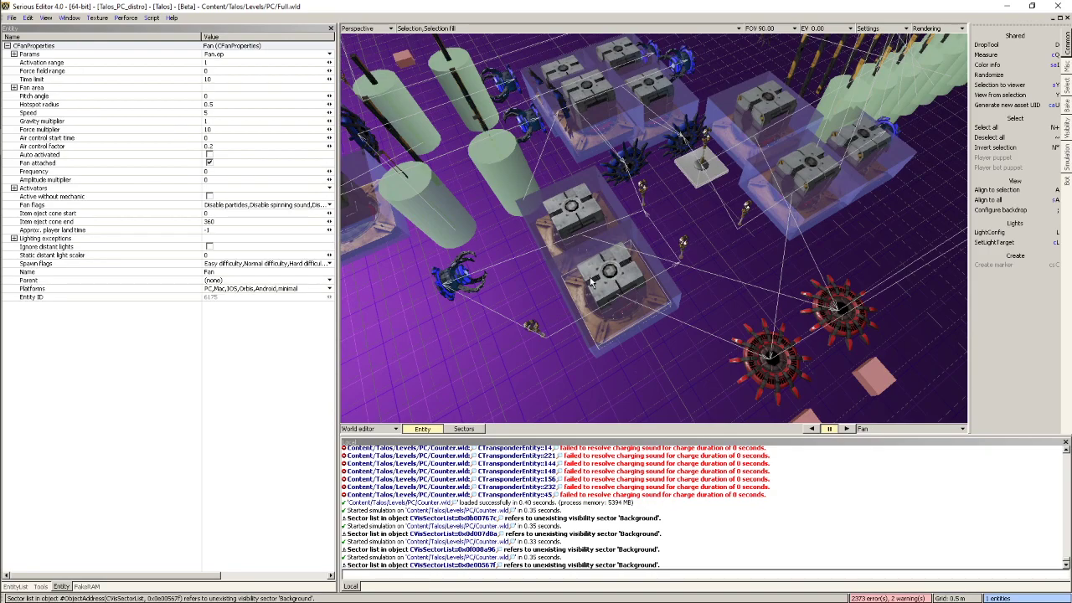
click(548, 243)
right_drag(616, 275, 616, 276)
right_drag(803, 353, 817, 361)
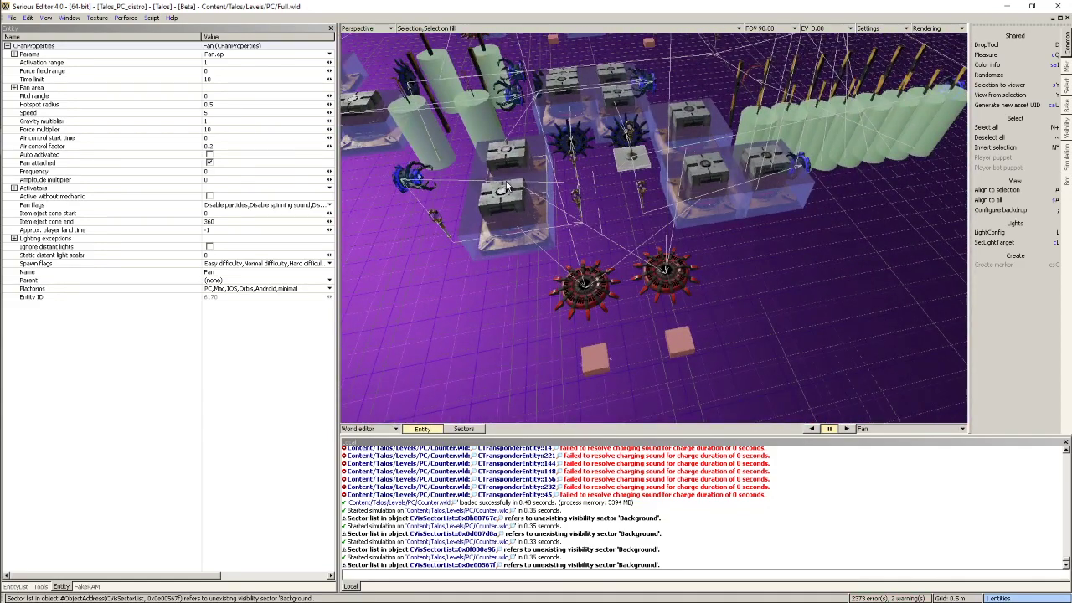
Inspect the properties of the red receiver nearer the two-cube block and of the blue receiver behind it
click(603, 287)
click(603, 287)
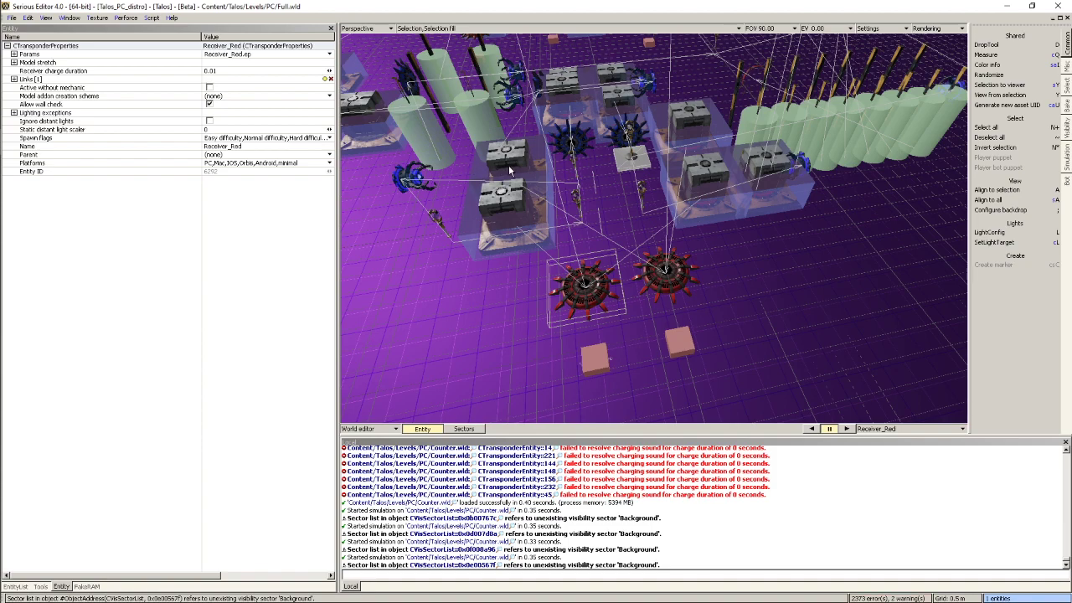
click(584, 144)
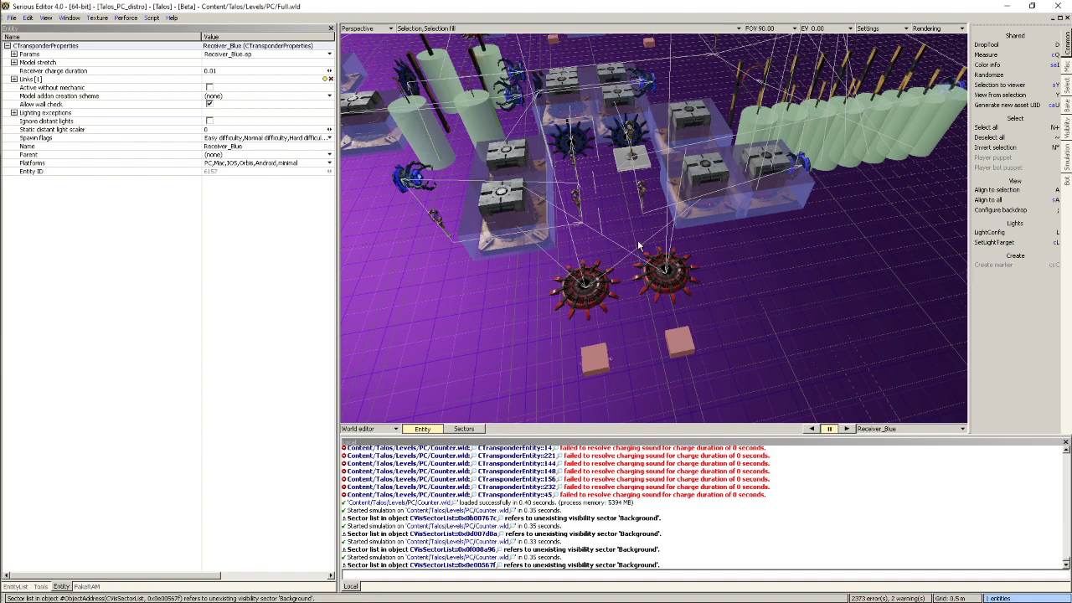
click(600, 279)
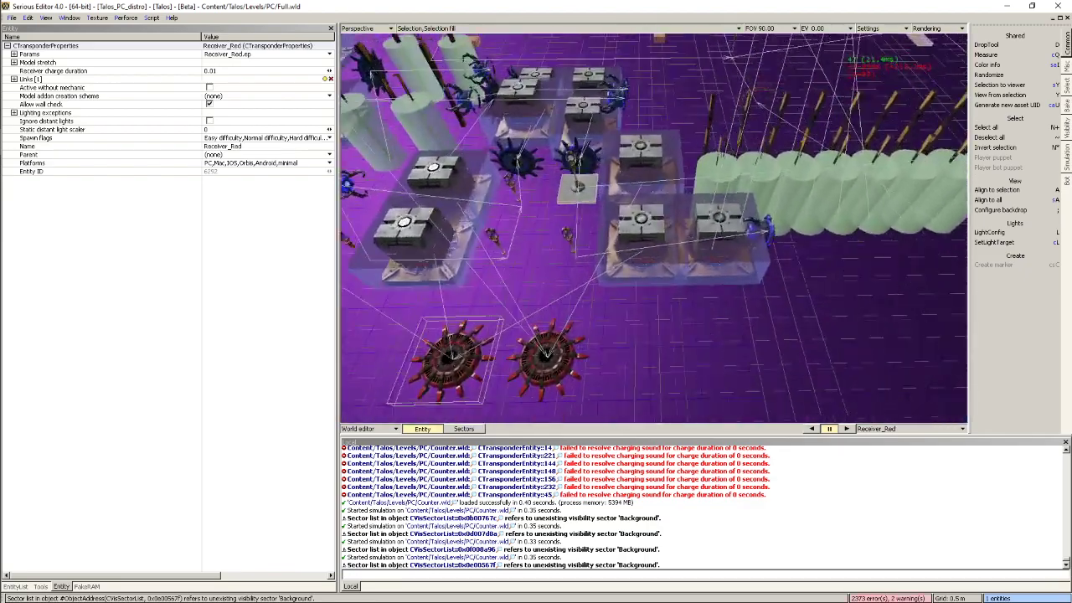
Inspect a cube in the three-cube block and the plasma wall at the far end of the adjoining row
right_drag(601, 279, 489, 302)
click(625, 166)
click(625, 174)
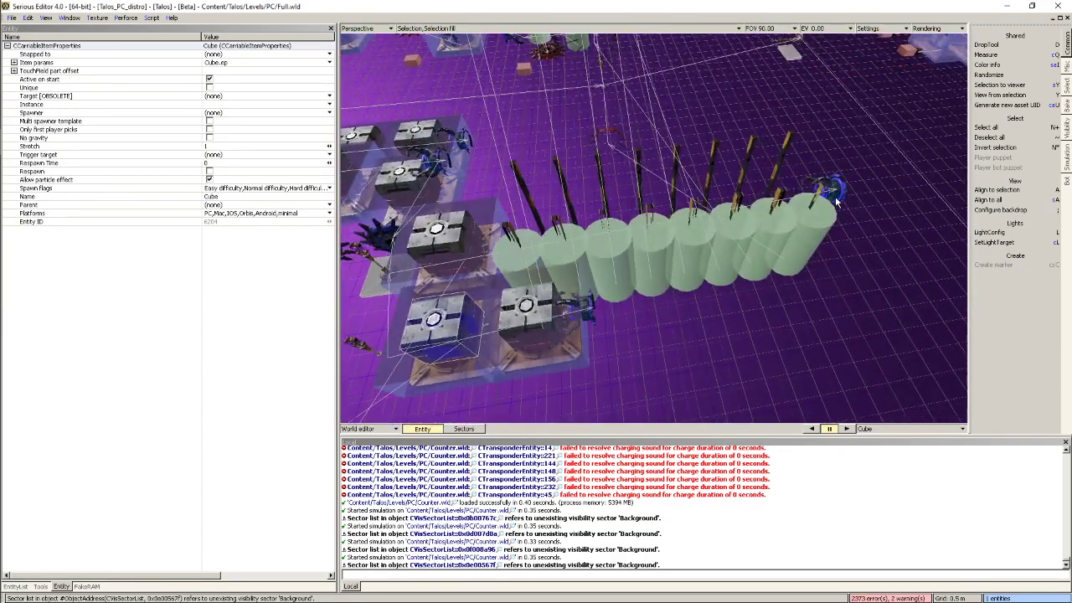
click(787, 225)
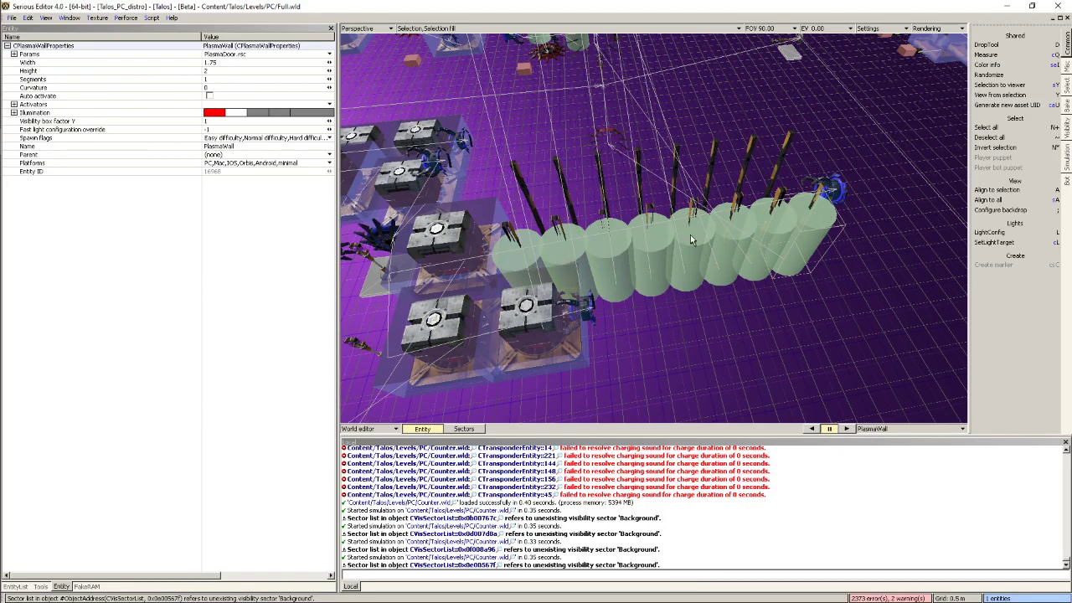
mouse_move(693, 236)
right_down()
mouse_move(703, 220)
mouse_move(706, 243)
right_up()
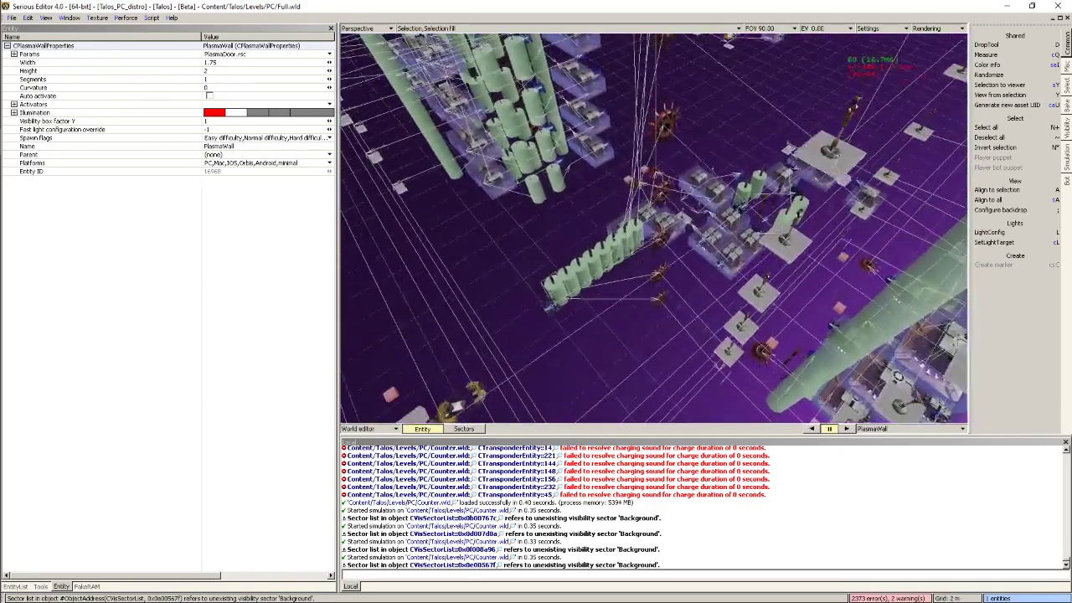
right_drag(856, 104, 725, 220)
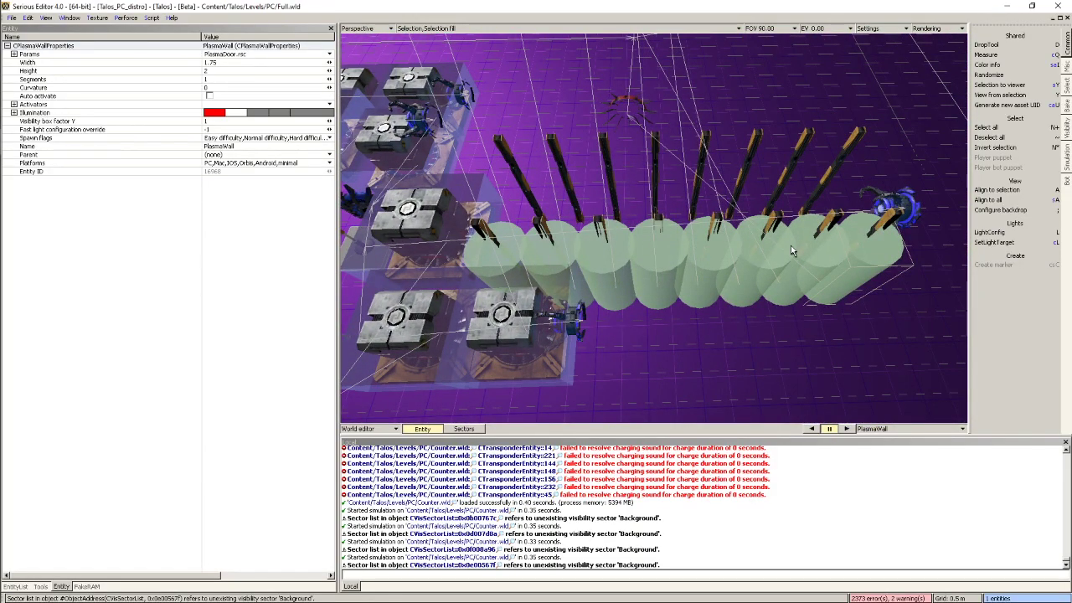
Inspect the red receiver nearer the three-cube block and the blue receiver beside the grey plate
right_drag(787, 241, 792, 243)
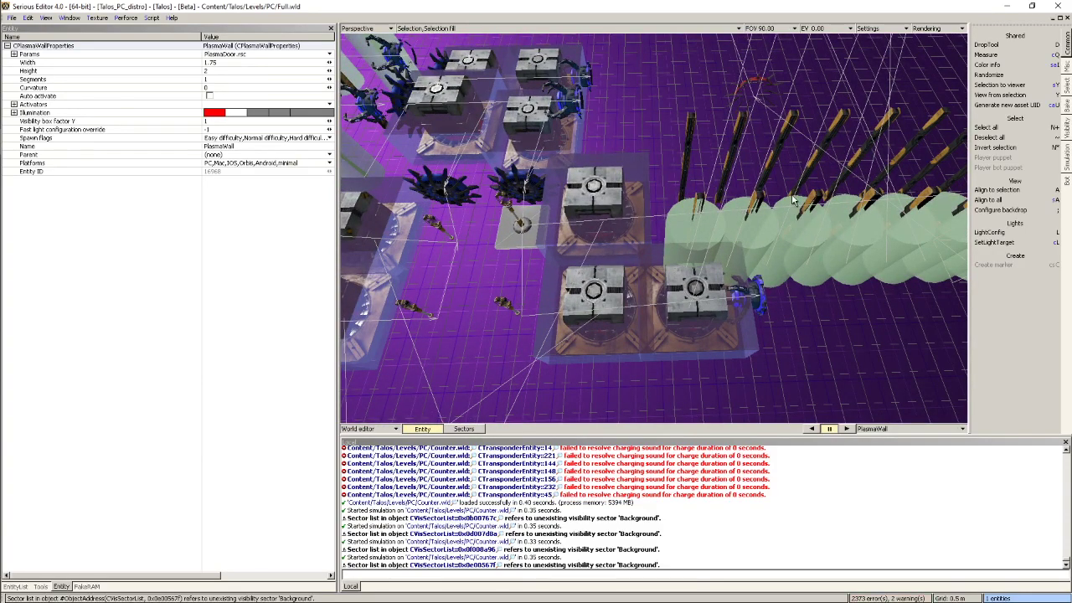
right_drag(496, 300, 505, 296)
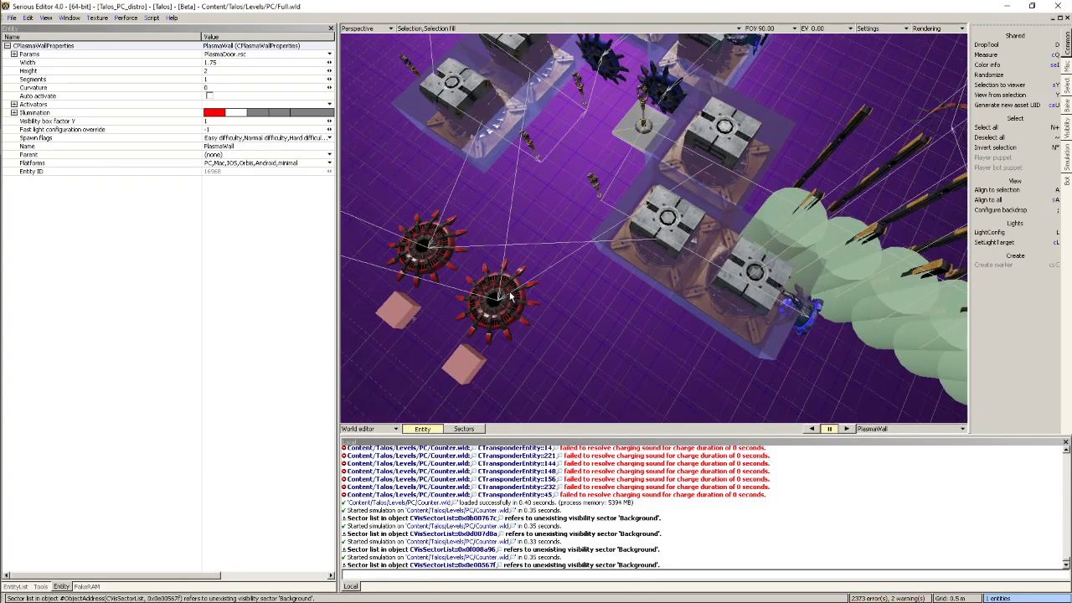
click(507, 294)
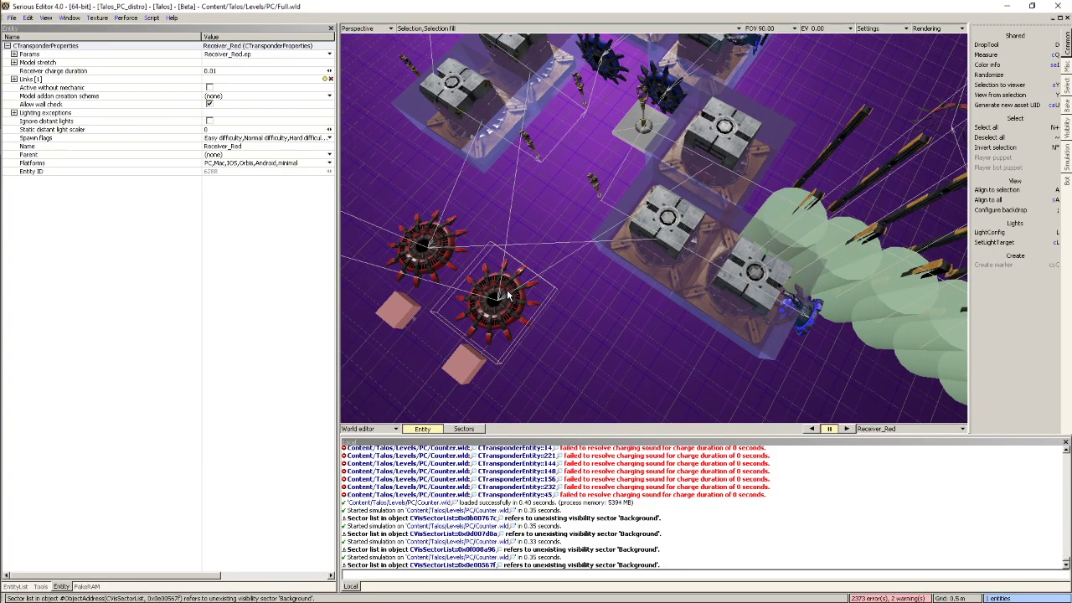
click(671, 115)
right_drag(671, 116, 575, 256)
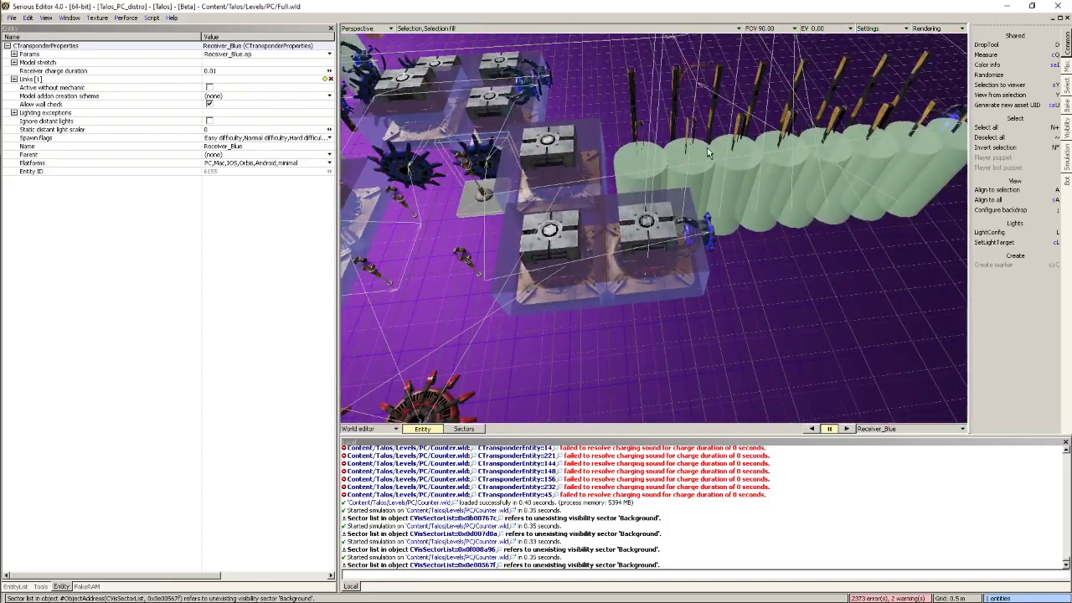
Inspect the two front cubes in the three-cube block and the fan beneath them
click(575, 255)
click(657, 245)
click(658, 296)
right_drag(657, 295, 658, 293)
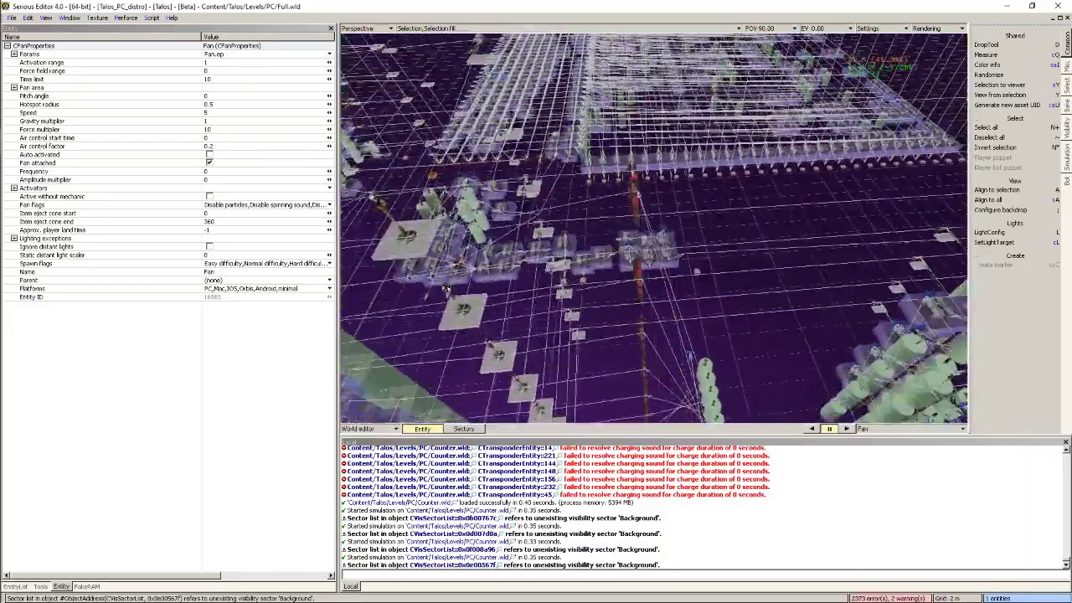
Inspect the outlying red receiver near the plasma wall row and examine the wiring around the three-cube block
right_drag(673, 257, 676, 258)
click(586, 256)
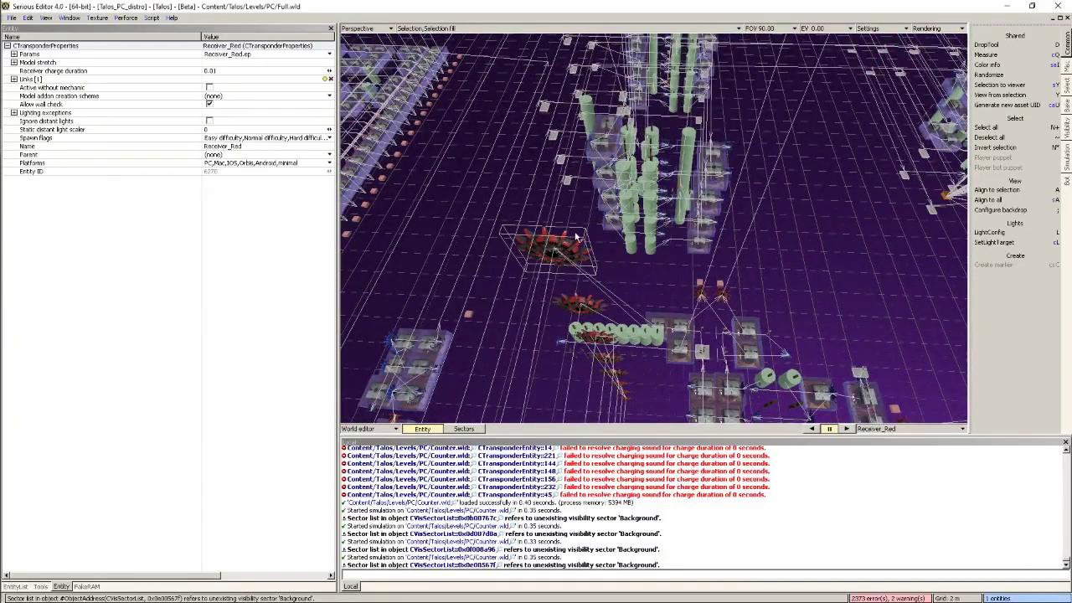
right_drag(587, 255, 593, 263)
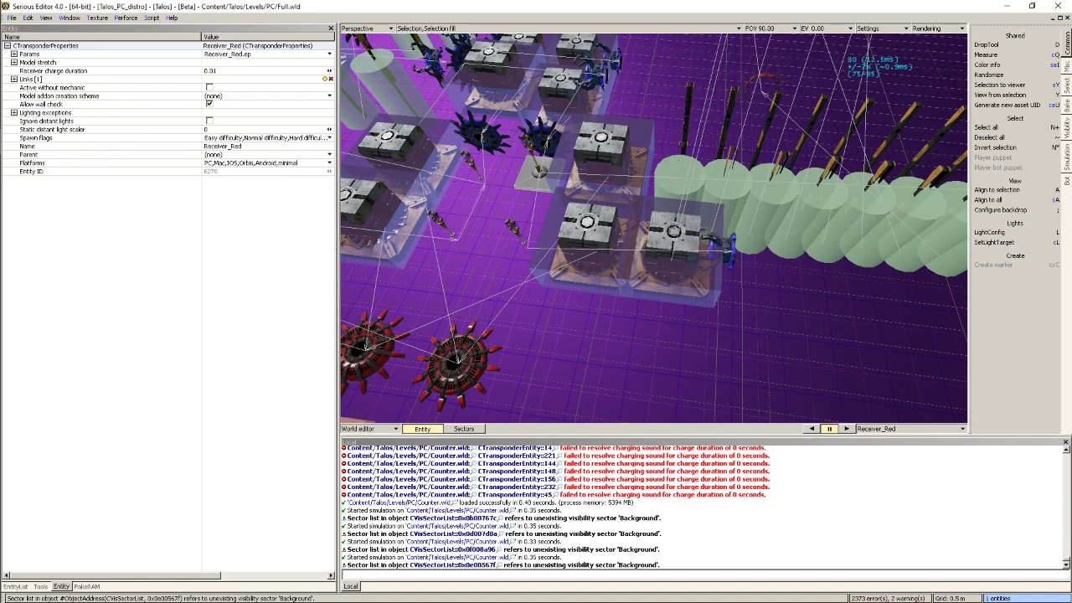
right_drag(593, 263, 619, 220)
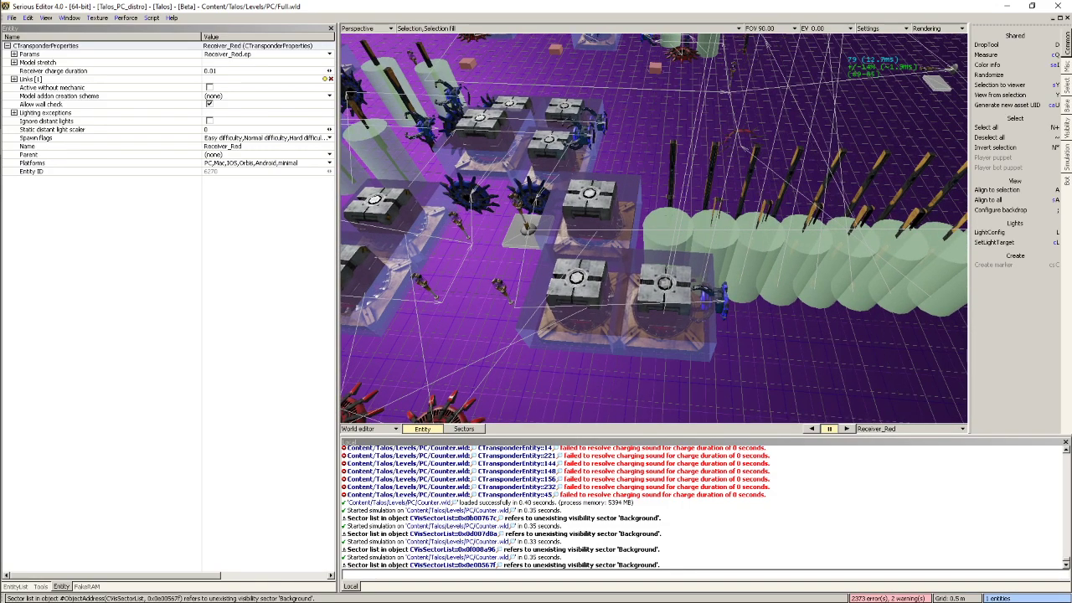
right_drag(619, 219, 521, 217)
right_drag(607, 265, 607, 265)
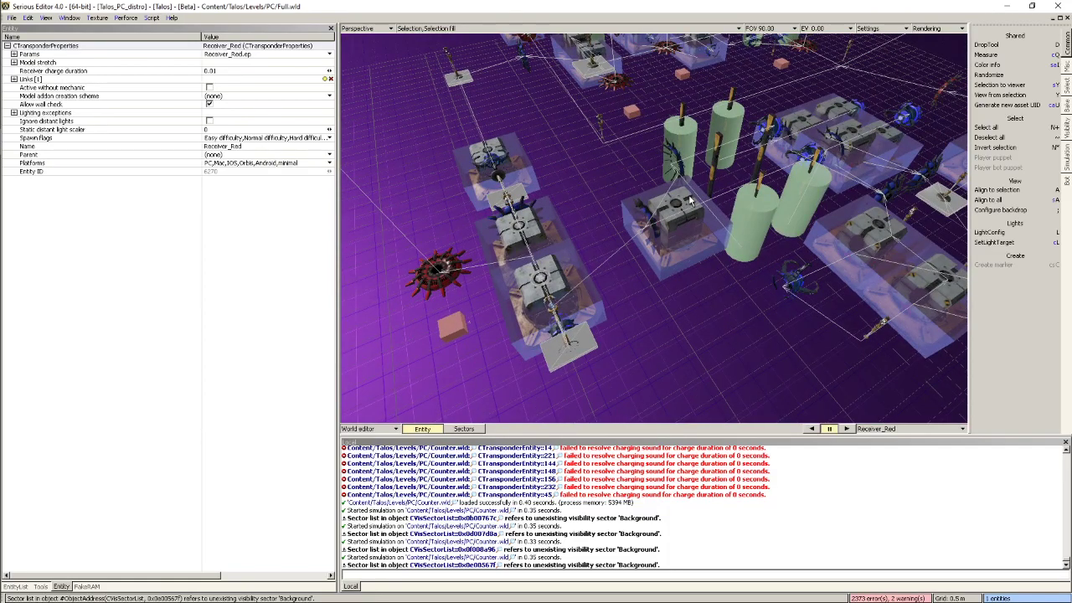
Inspect a cube in the block beside the red receiver and the fan at the blue receiver facing the two-cube block
click(556, 290)
right_drag(493, 146, 485, 131)
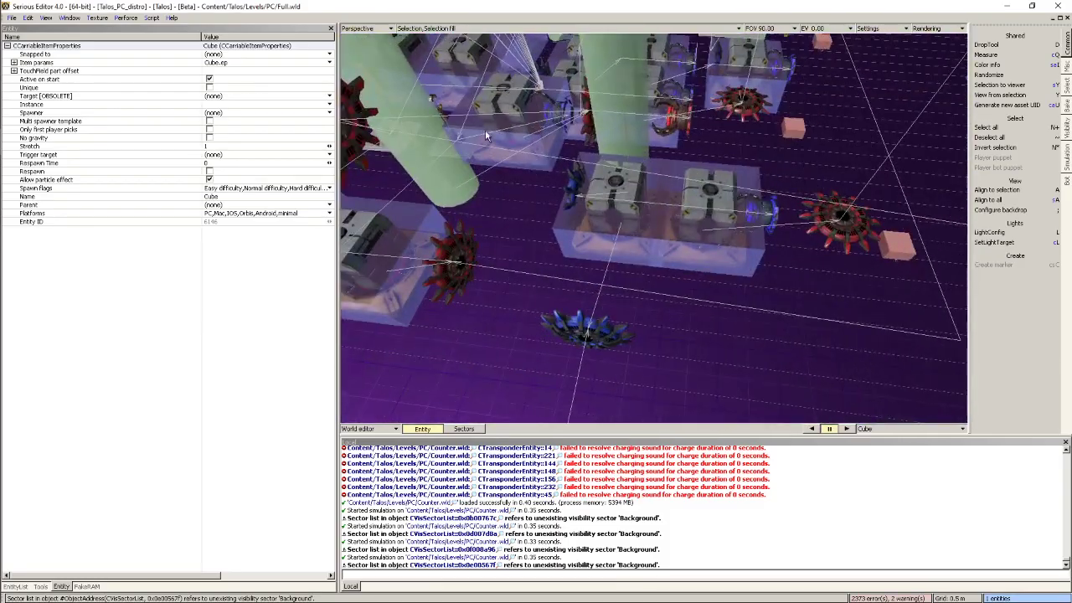
click(588, 328)
right_drag(587, 329, 588, 328)
right_drag(590, 233, 591, 233)
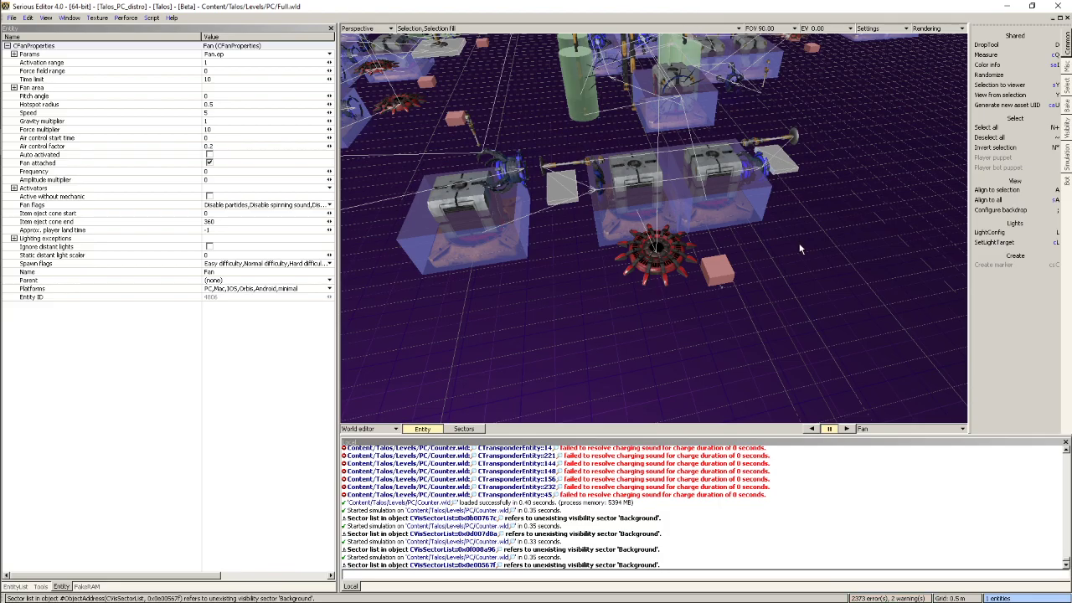
right_drag(782, 303, 781, 299)
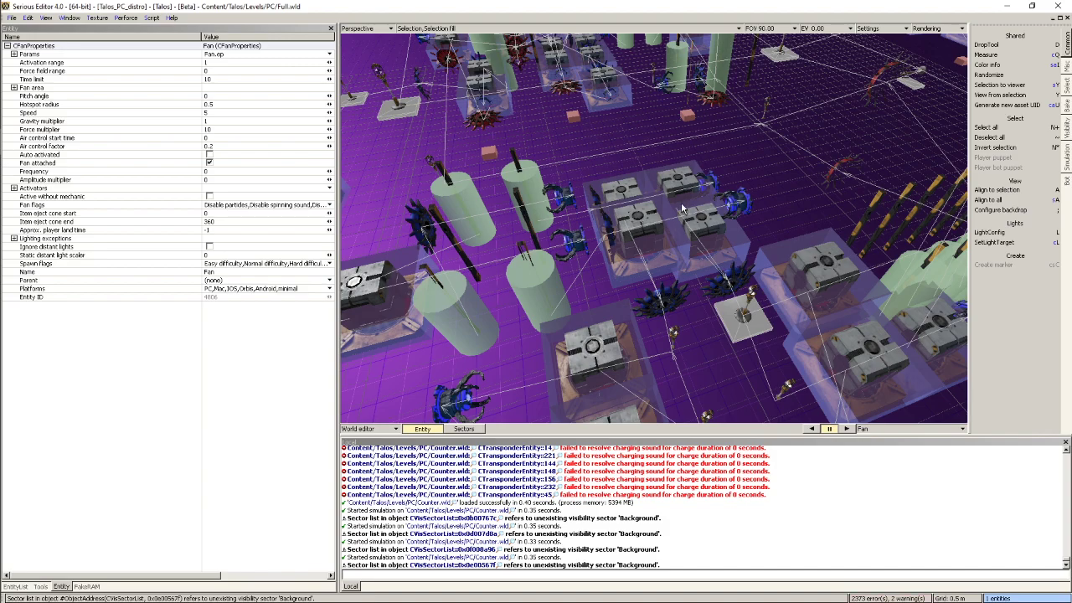
Inspect the two side-by-side red receivers in front of the cube blocks and examine the circuit around them
middle_drag(684, 201, 747, 298)
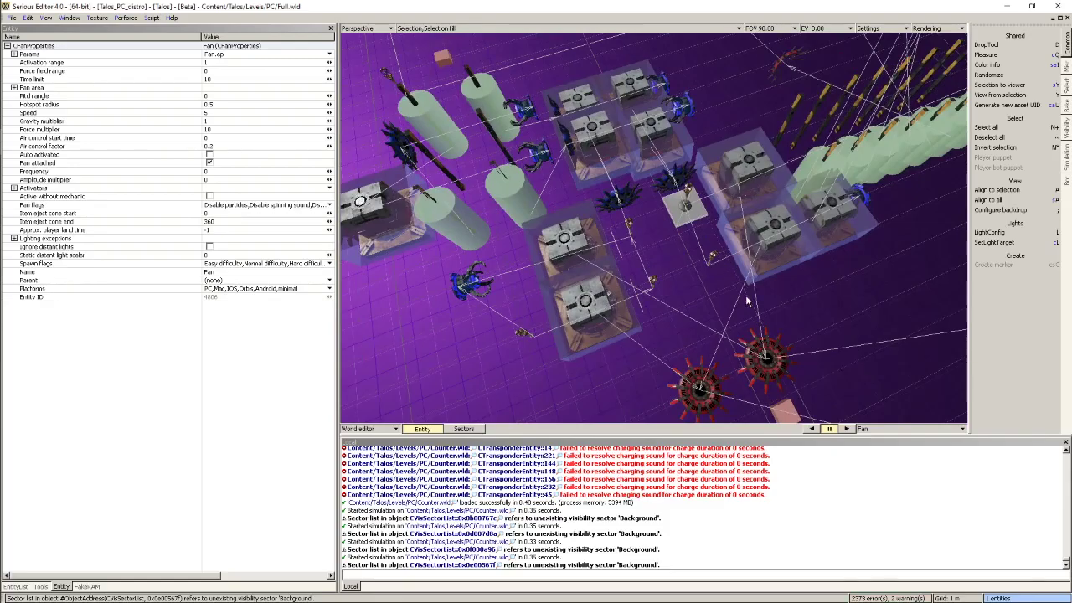
click(707, 395)
click(764, 361)
middle_drag(764, 360, 830, 377)
middle_drag(578, 252, 888, 390)
middle_drag(708, 410, 764, 360)
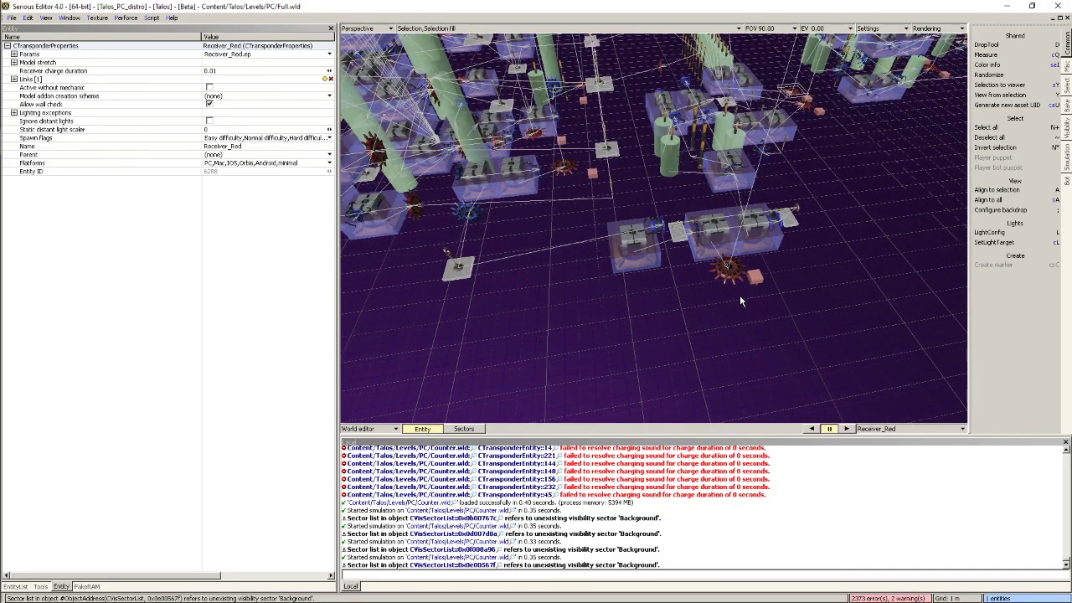
Inspect the red receiver at the outlying two-cube block and a cube in the two-cube block behind the blue receiver
click(733, 269)
middle_drag(784, 187, 939, 251)
right_drag(775, 243, 754, 234)
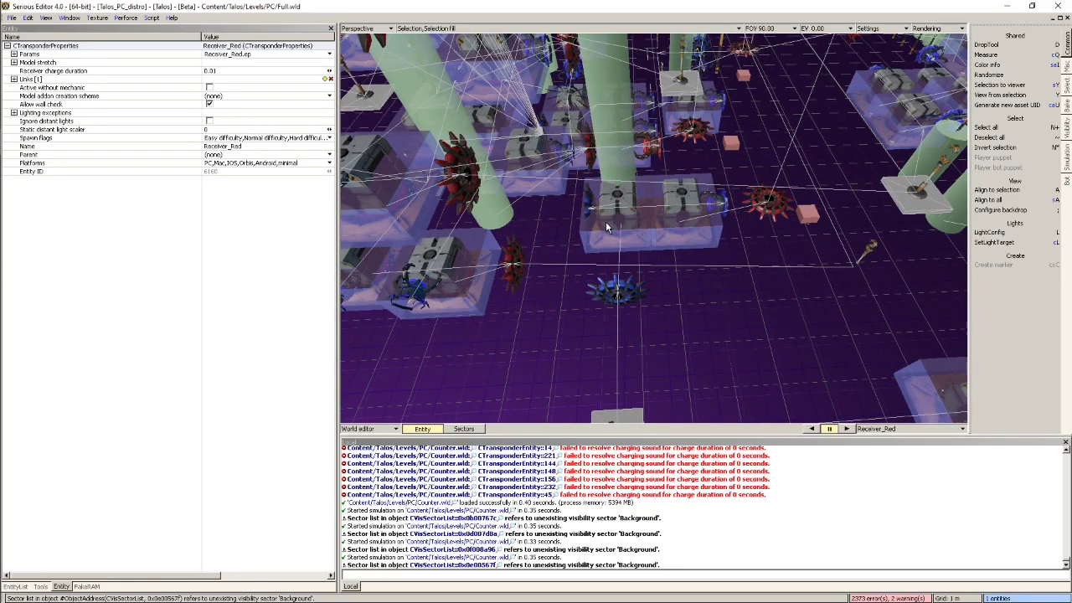
click(621, 206)
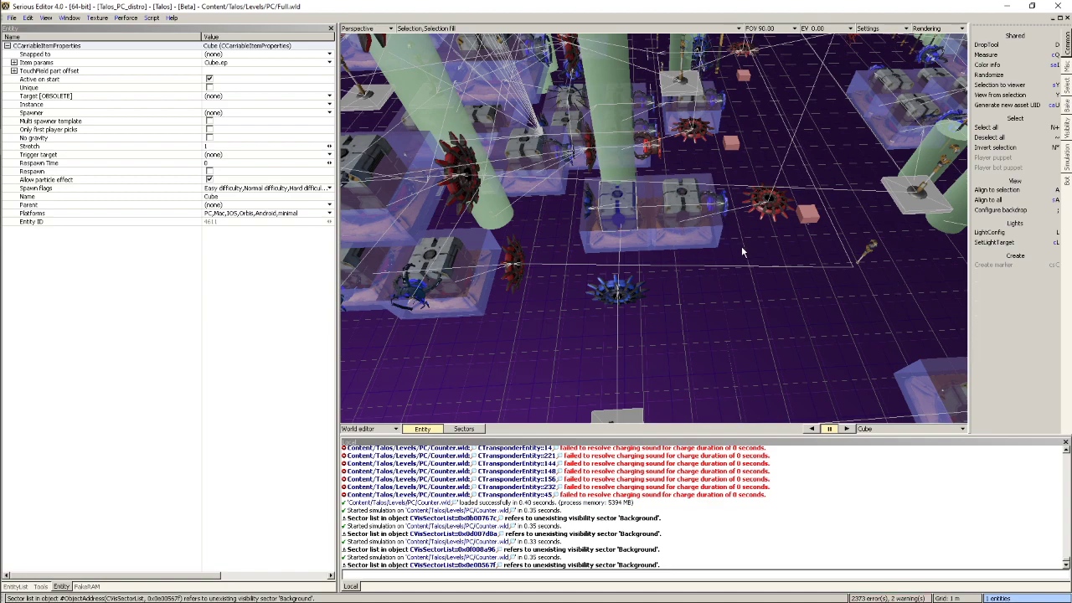
middle_drag(742, 248, 670, 276)
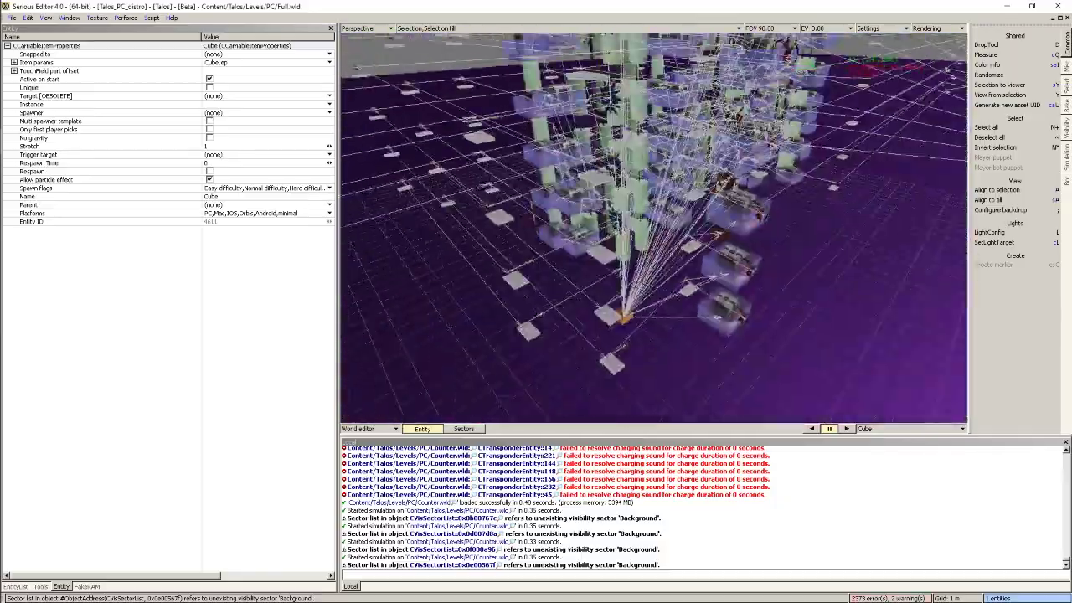
Examine the stacked plasma wall and cube circuit, inspecting a stationary energy rod above one of the grey plates
right_drag(730, 224, 724, 221)
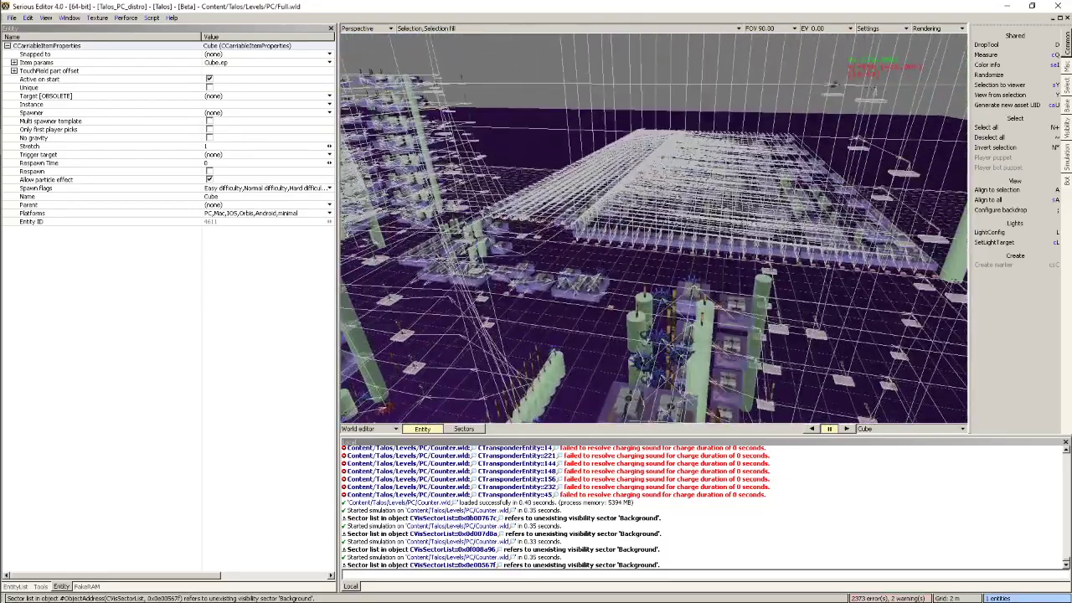
middle_drag(653, 228, 742, 254)
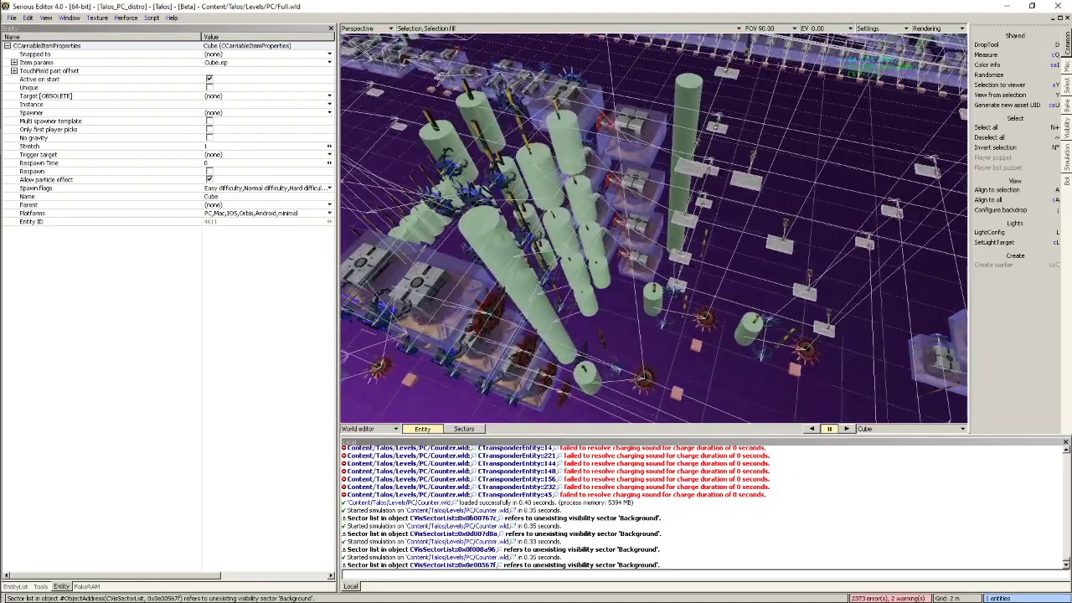
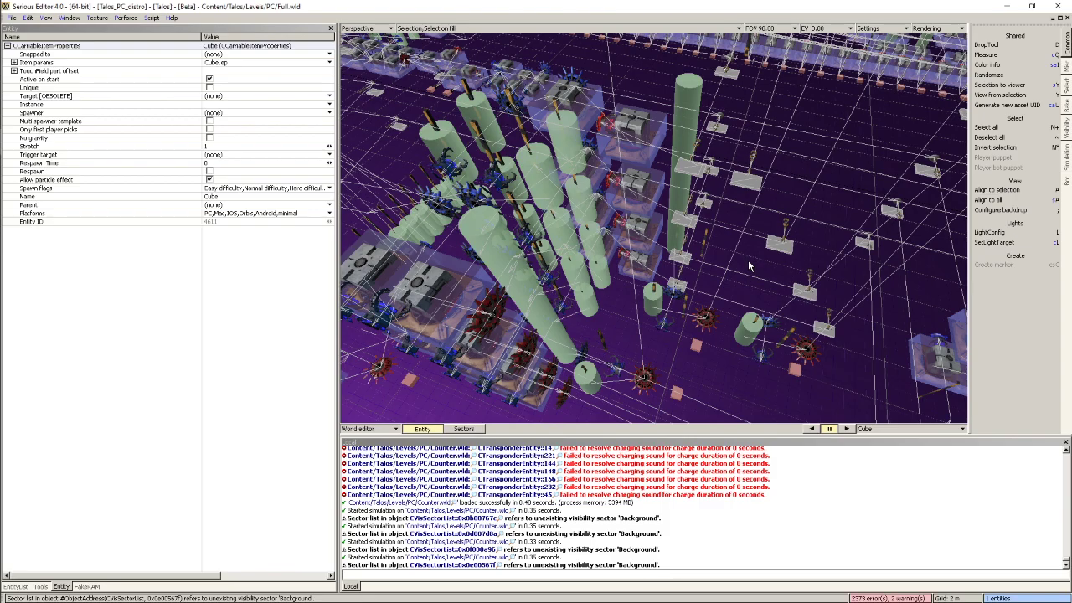
mouse_move(749, 262)
middle_down()
mouse_move(846, 252)
mouse_move(766, 251)
middle_up()
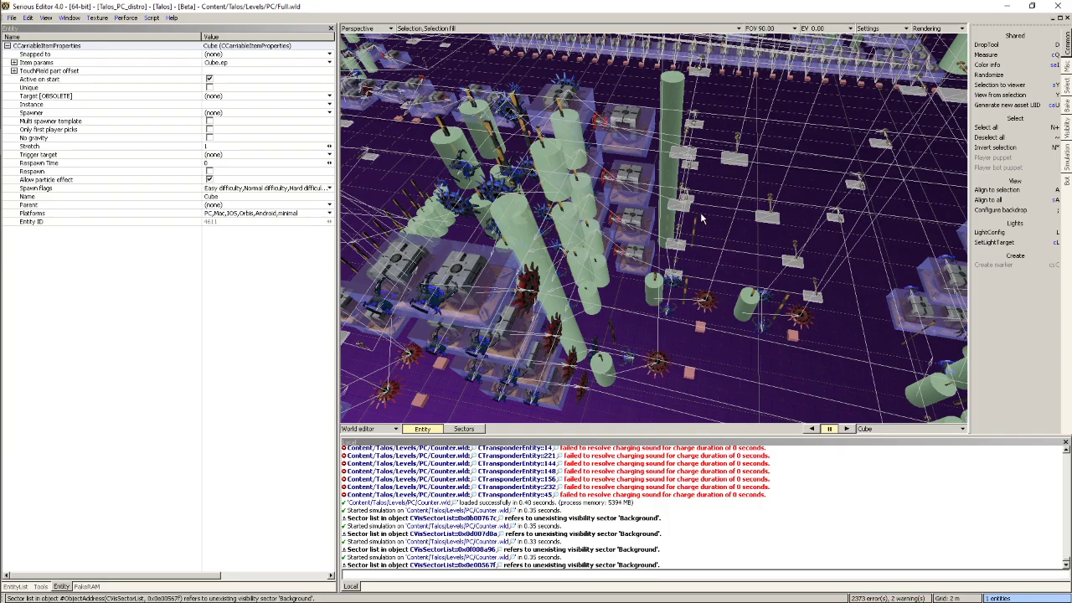
right_drag(701, 212, 568, 110)
click(527, 159)
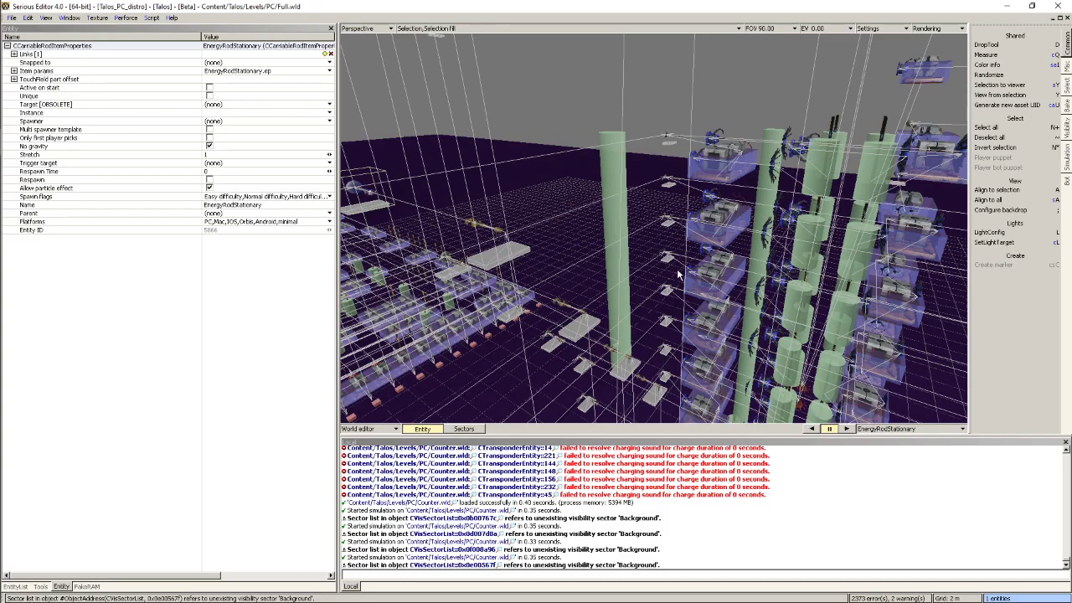
right_drag(662, 265, 687, 293)
right_drag(578, 118, 660, 265)
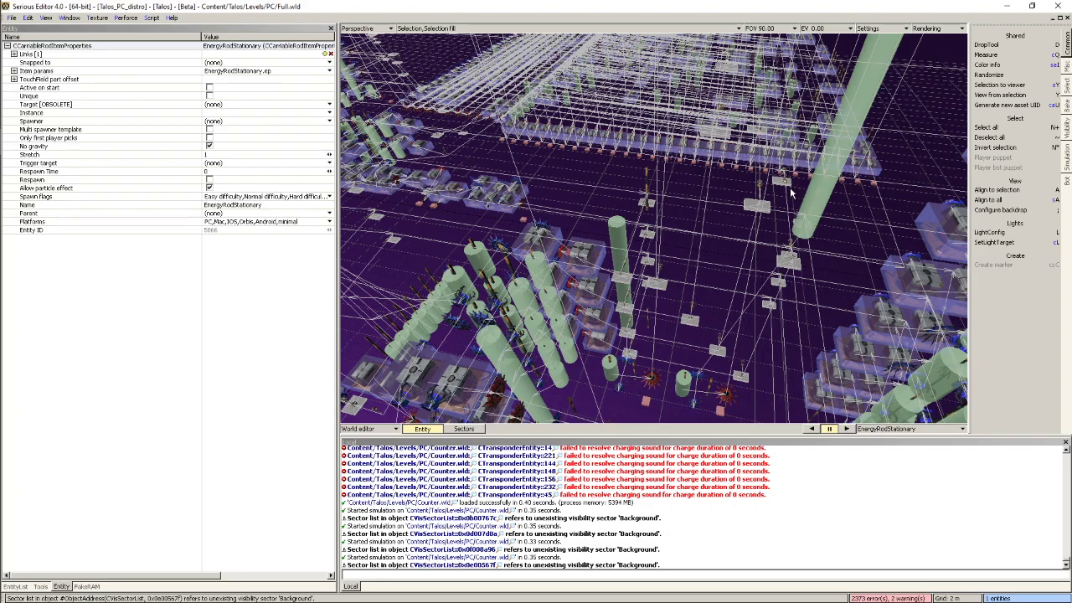
Examine the neighbouring cube tower and the rows of grey plates, inspecting another stationary energy rod
middle_drag(790, 189, 728, 209)
middle_drag(750, 327, 723, 330)
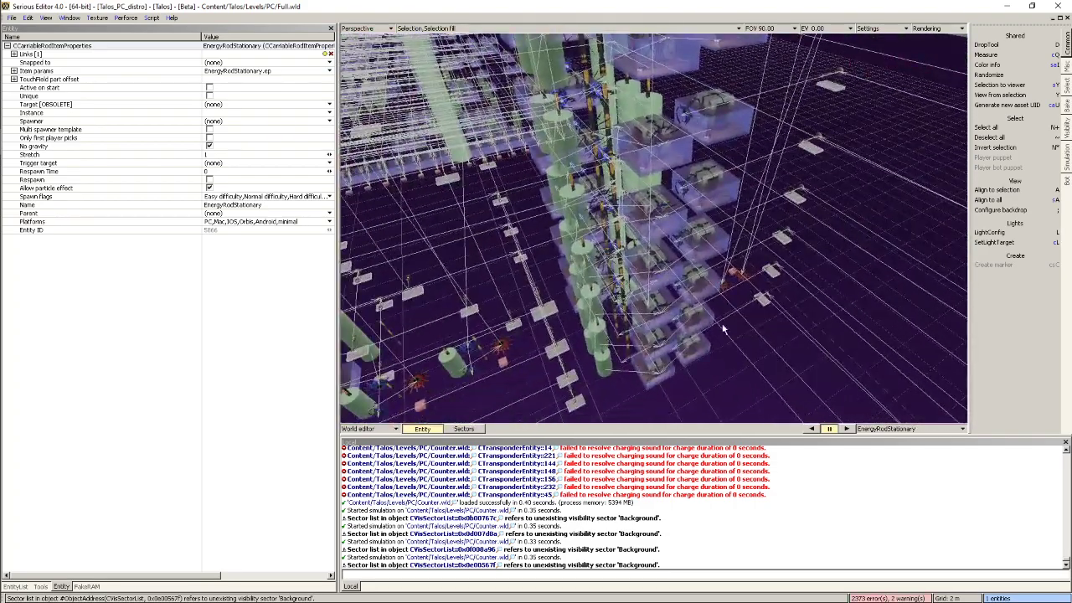
middle_drag(882, 249, 804, 248)
right_drag(838, 252, 862, 252)
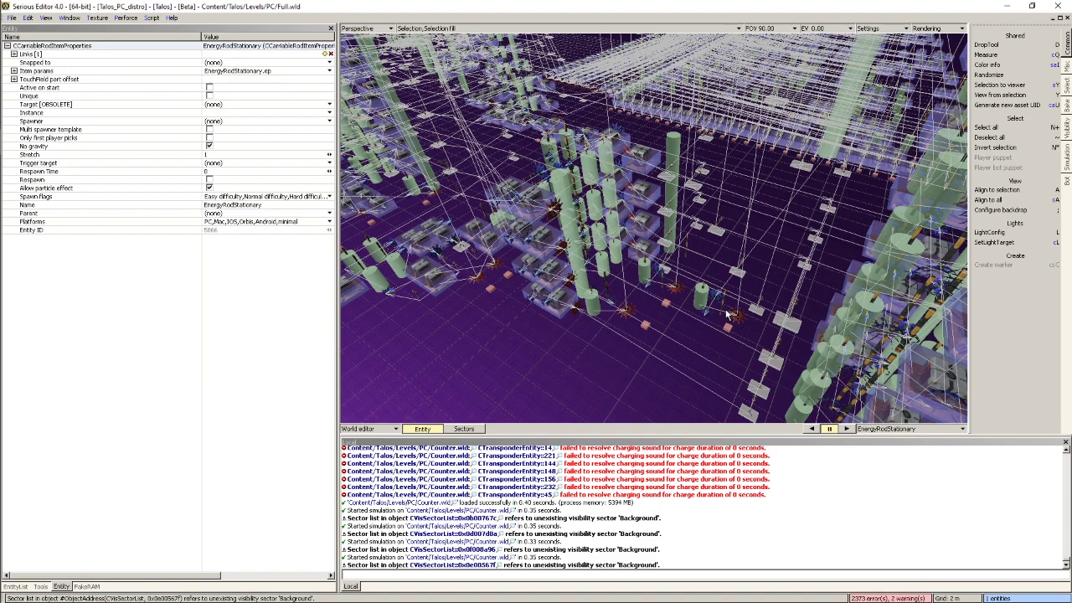
mouse_move(728, 314)
middle_down()
mouse_move(775, 343)
mouse_move(783, 323)
mouse_move(774, 306)
mouse_move(727, 313)
middle_up()
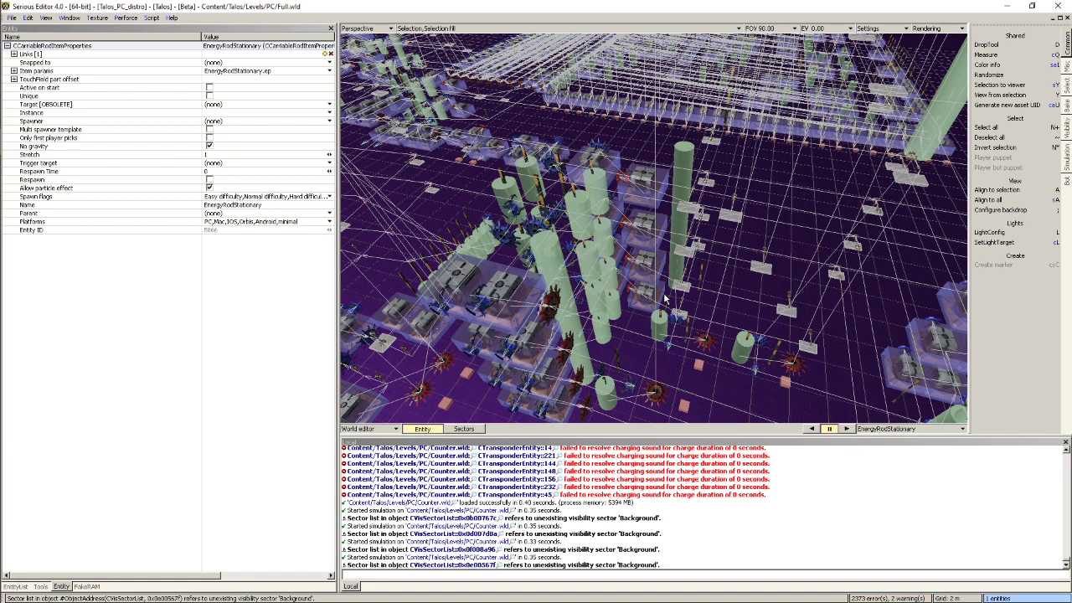
mouse_move(673, 299)
middle_down()
mouse_move(766, 289)
mouse_move(670, 297)
middle_up()
right_drag(649, 297, 690, 253)
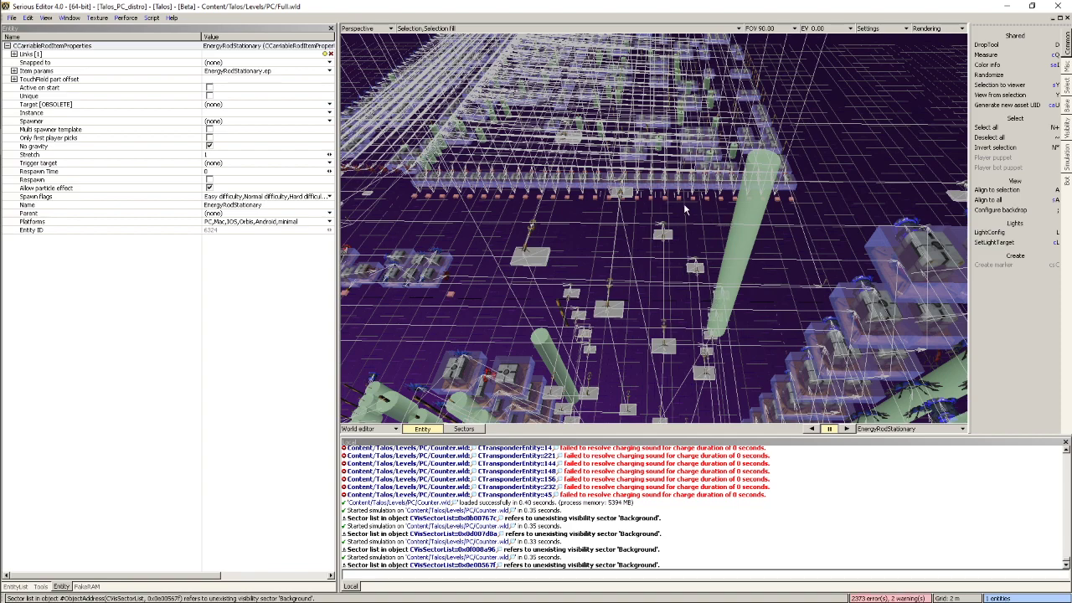
Survey the tall plasma wall columns in the walled area and the large grid of linked cube blocks
middle_drag(660, 167, 608, 159)
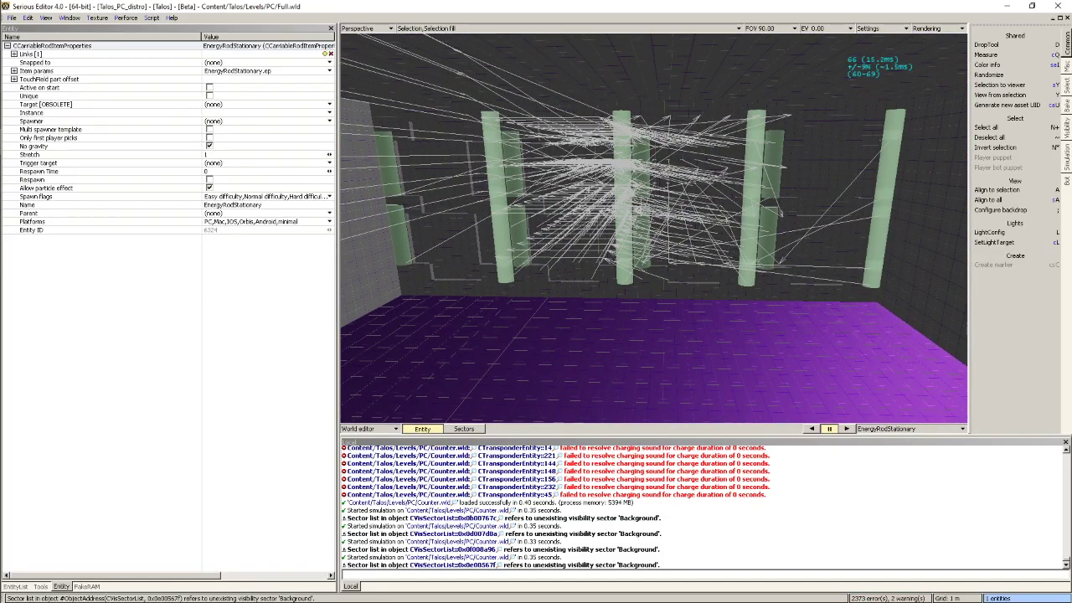
mouse_move(625, 197)
middle_down()
mouse_move(641, 222)
mouse_move(603, 214)
mouse_move(636, 197)
middle_up()
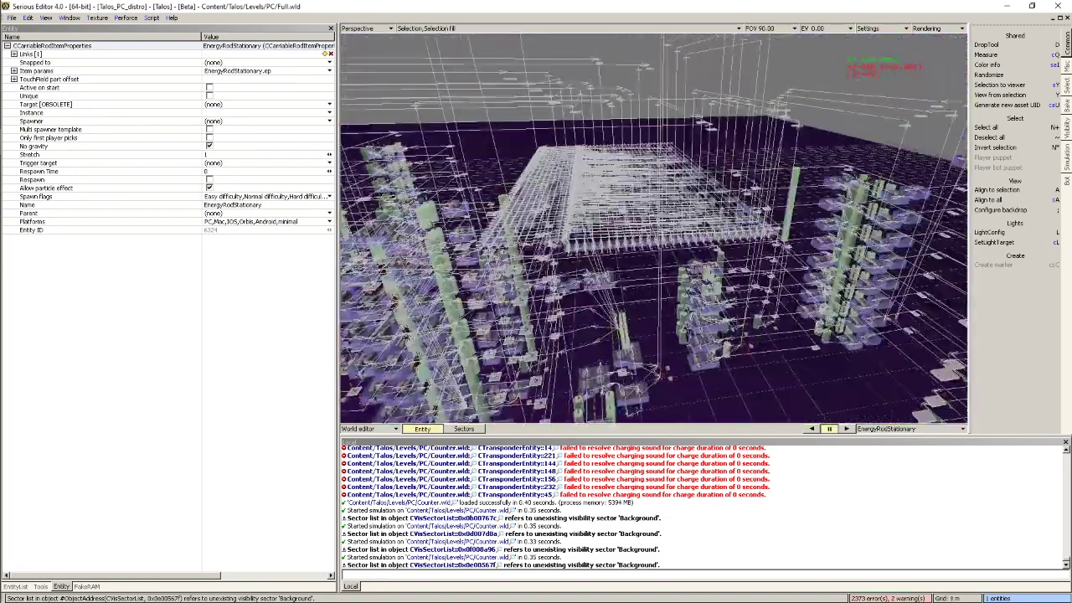
right_drag(584, 197, 585, 197)
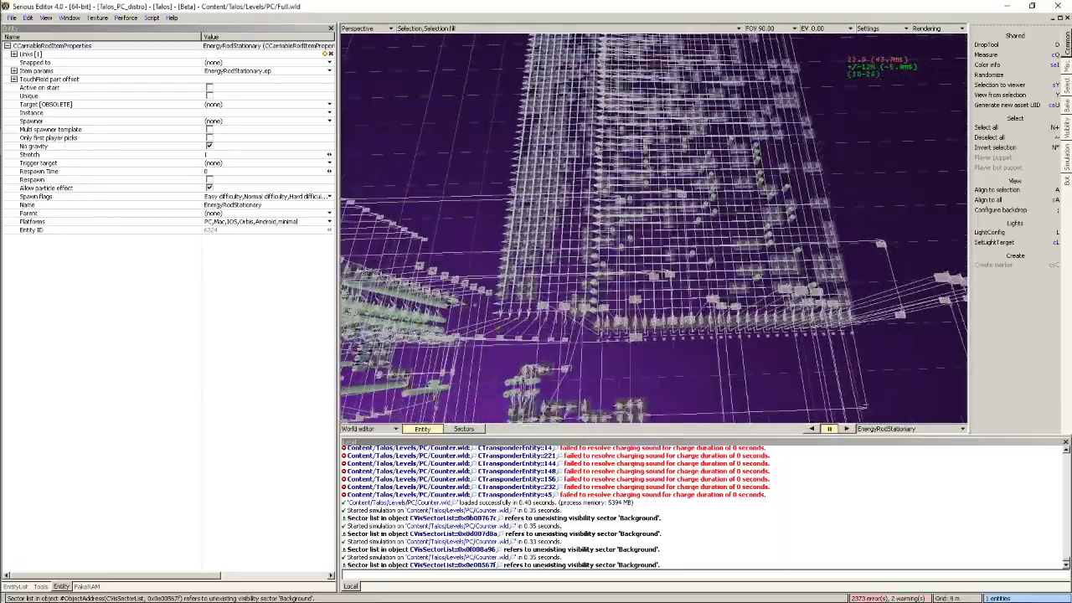
middle_drag(636, 209, 670, 217)
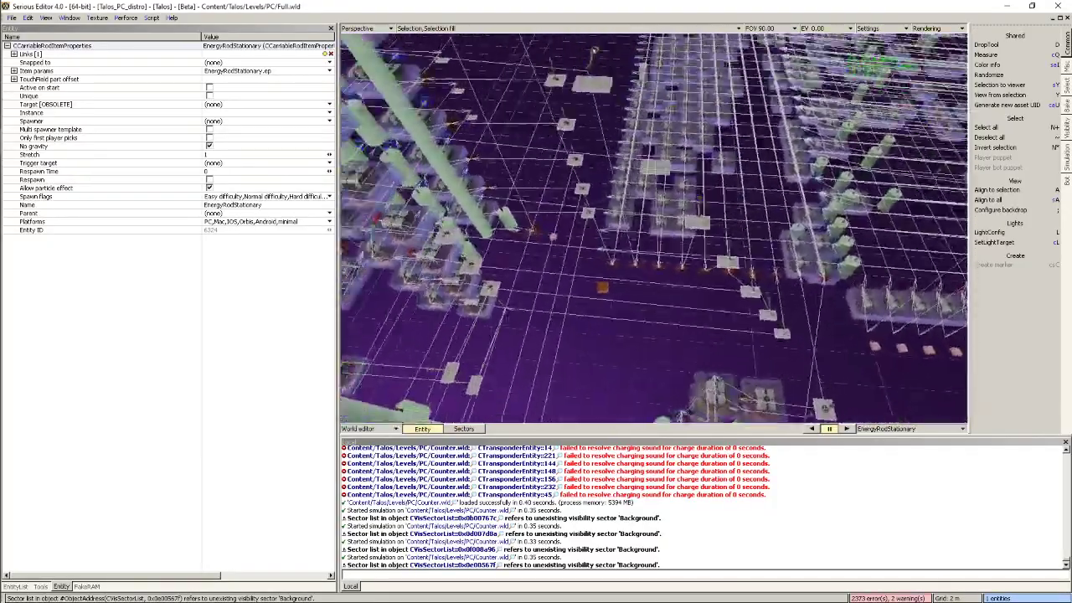
right_drag(584, 197, 585, 197)
Switch to File Explorer and open decoder.out from the espresso folder in Notepad++
mouse_move(2, 191)
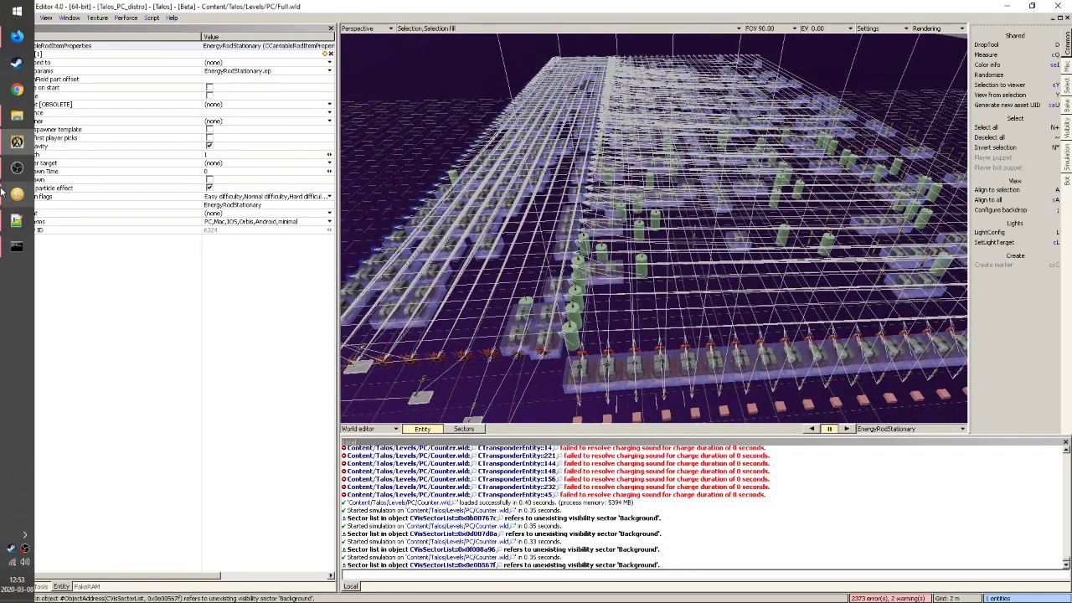
click(16, 115)
click(422, 268)
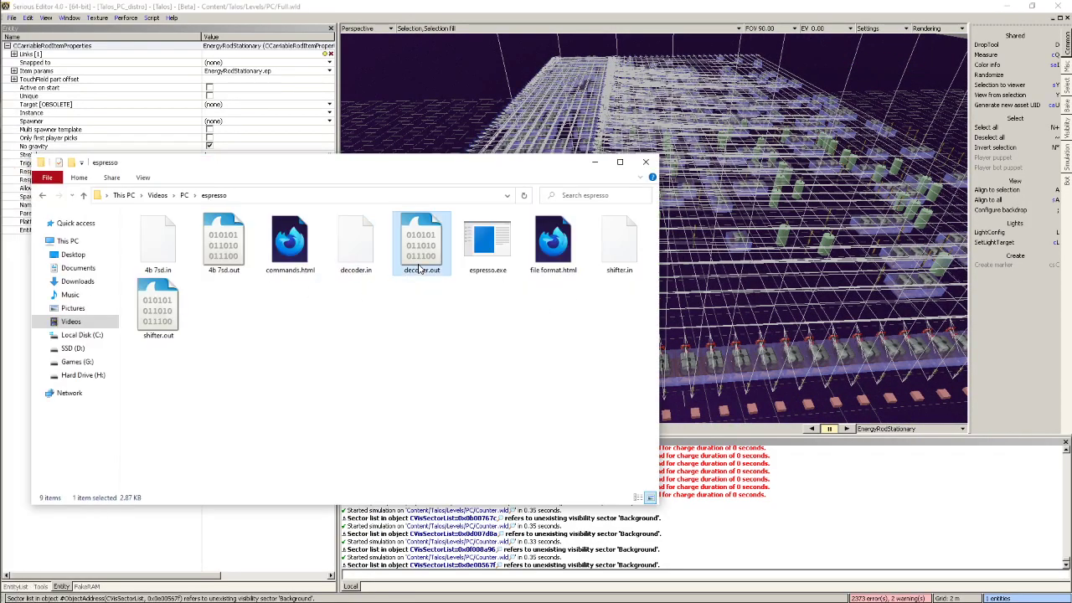
right_click(421, 268)
click(457, 298)
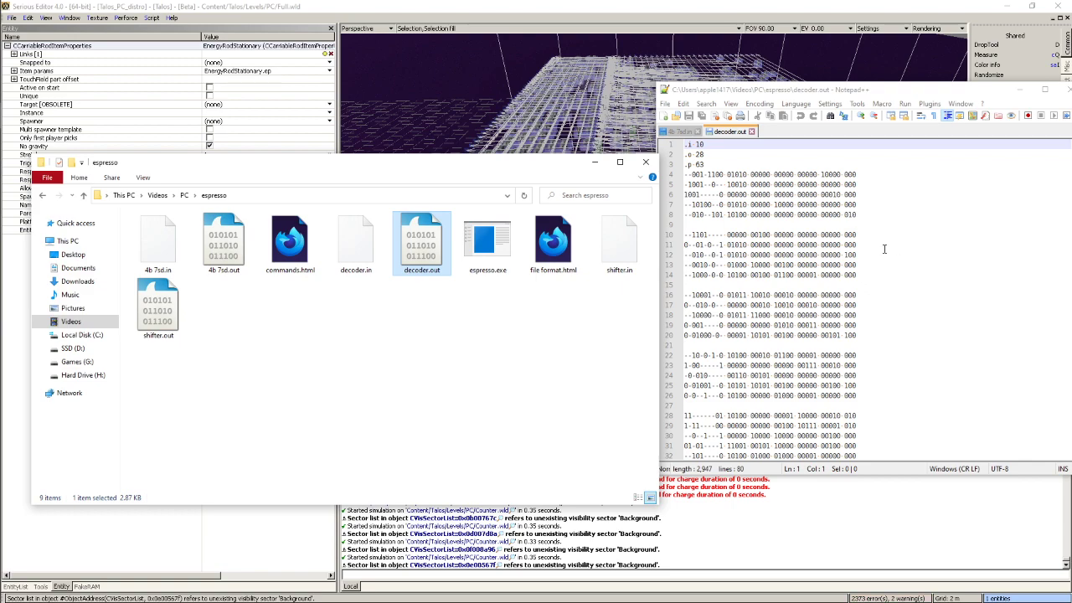
Compare the truth tables in decoder.out and 4b 7sd.in, reading further down the decoder output
click(883, 249)
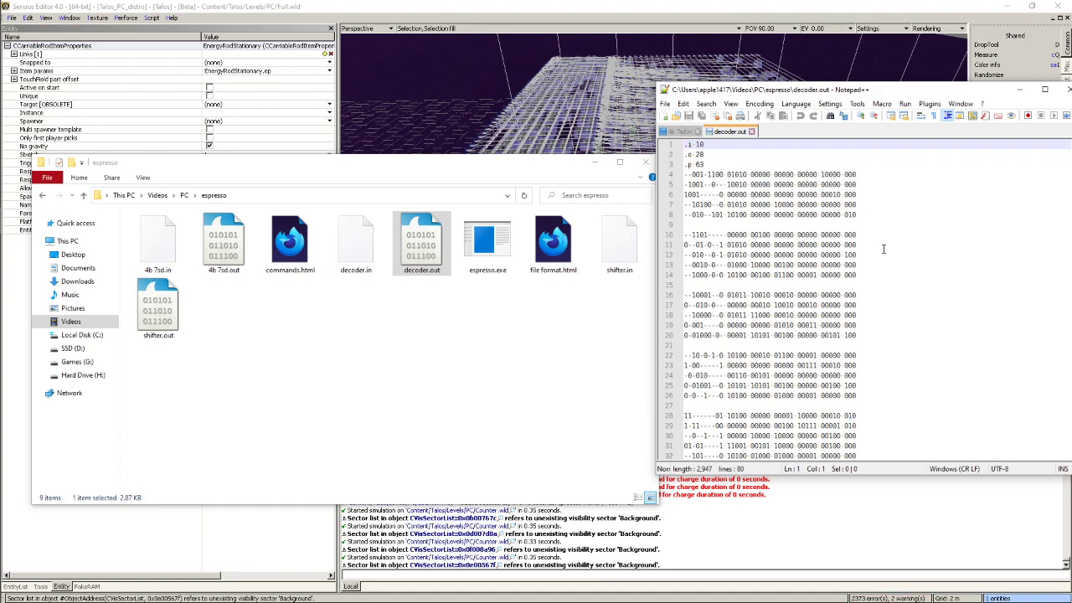
key(ctrl+Tab)
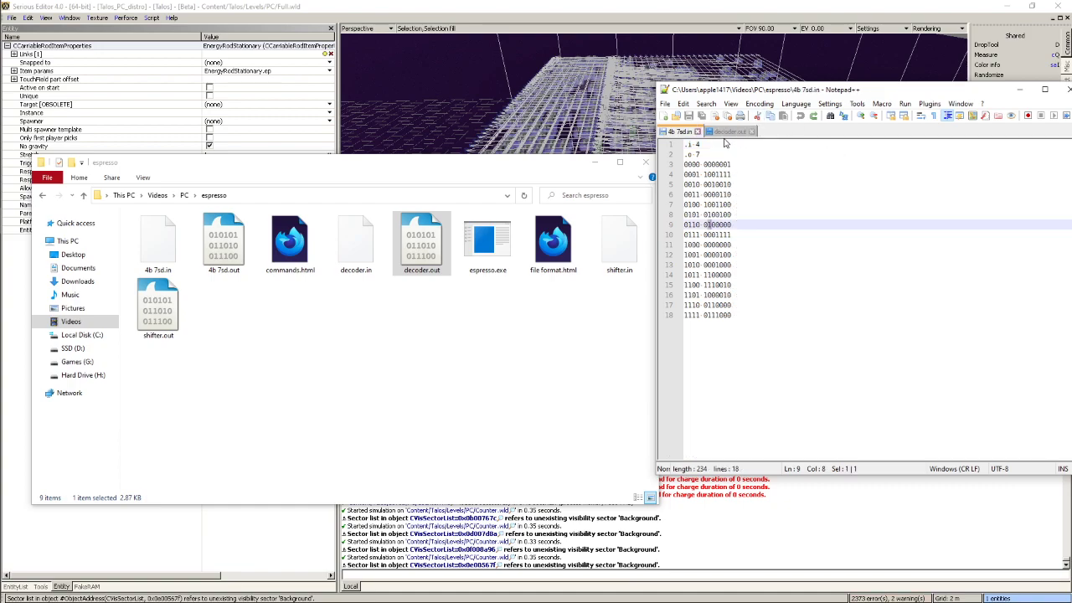
click(728, 134)
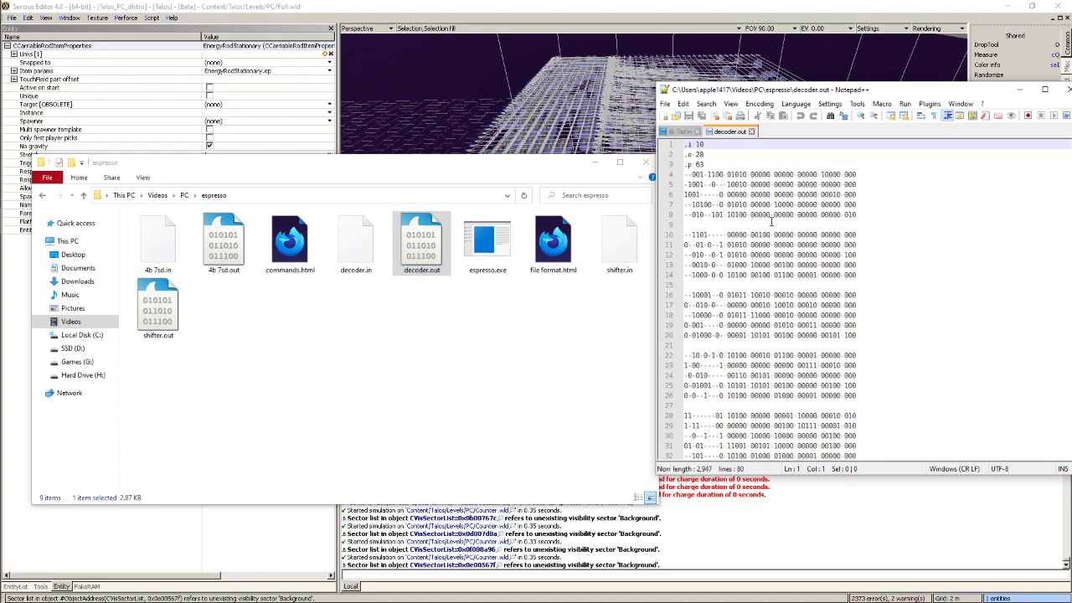
scroll(781, 240, down, 10)
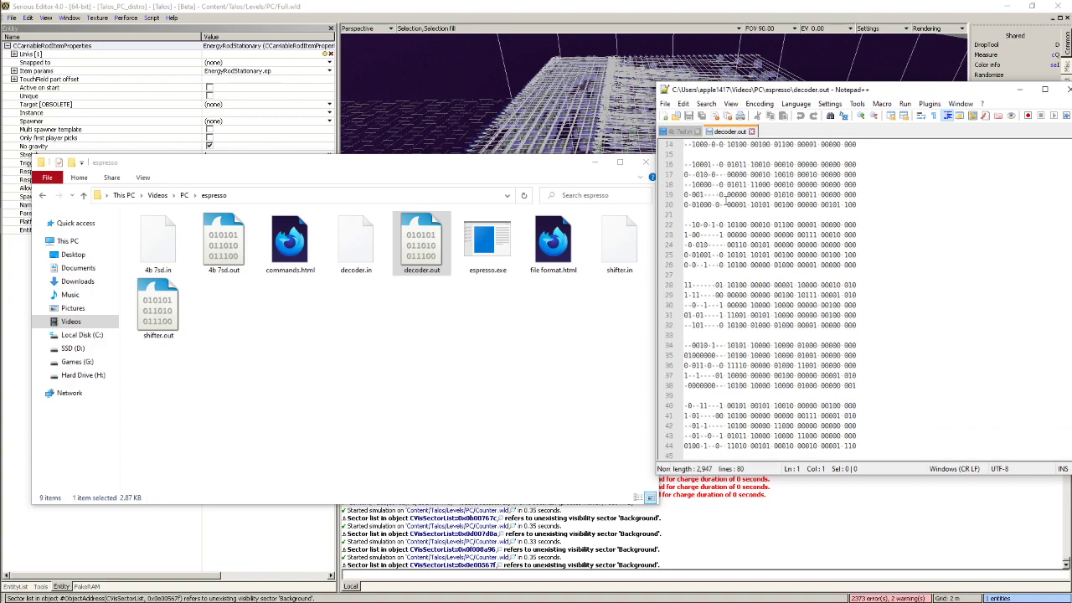
click(680, 131)
Open a command window in the espresso folder, run espresso.exe on the decoder input file, and close the window
click(446, 339)
right_click(446, 339)
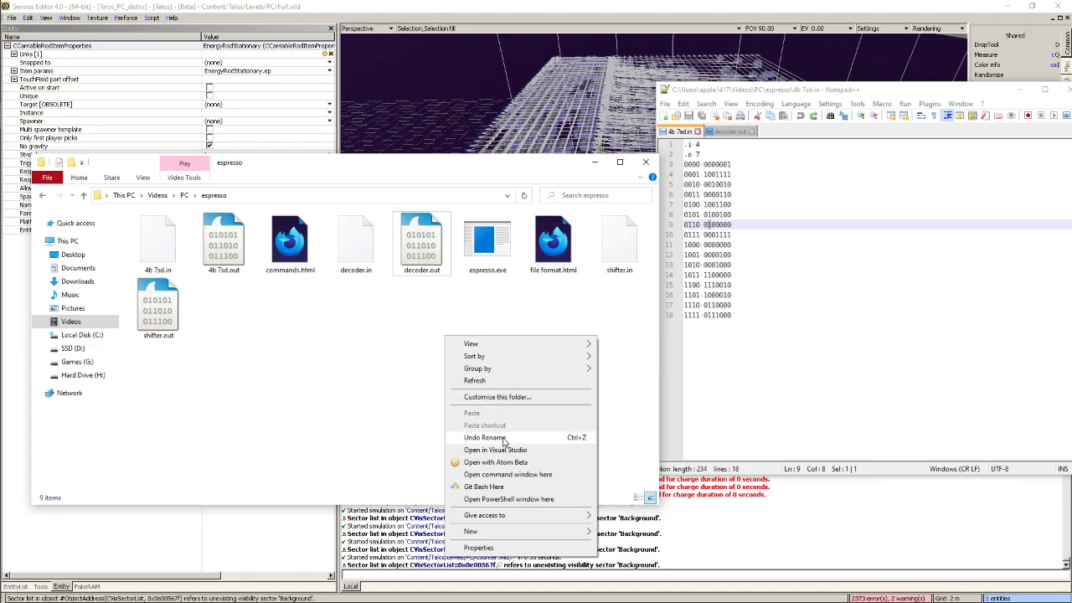
click(486, 474)
text(espresso.exe "4b 7sd.in")
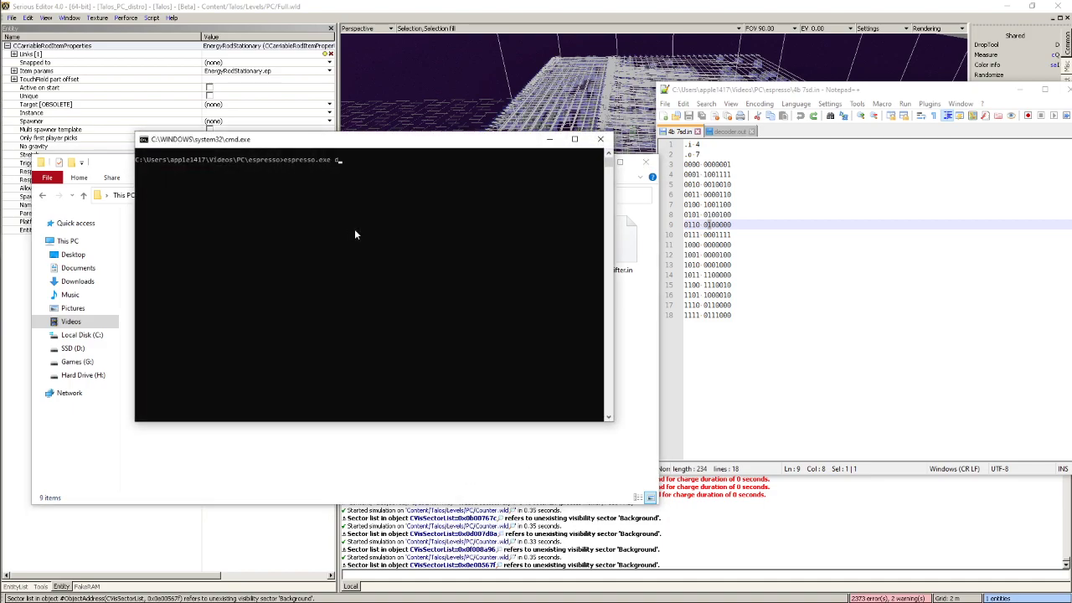
key(Return)
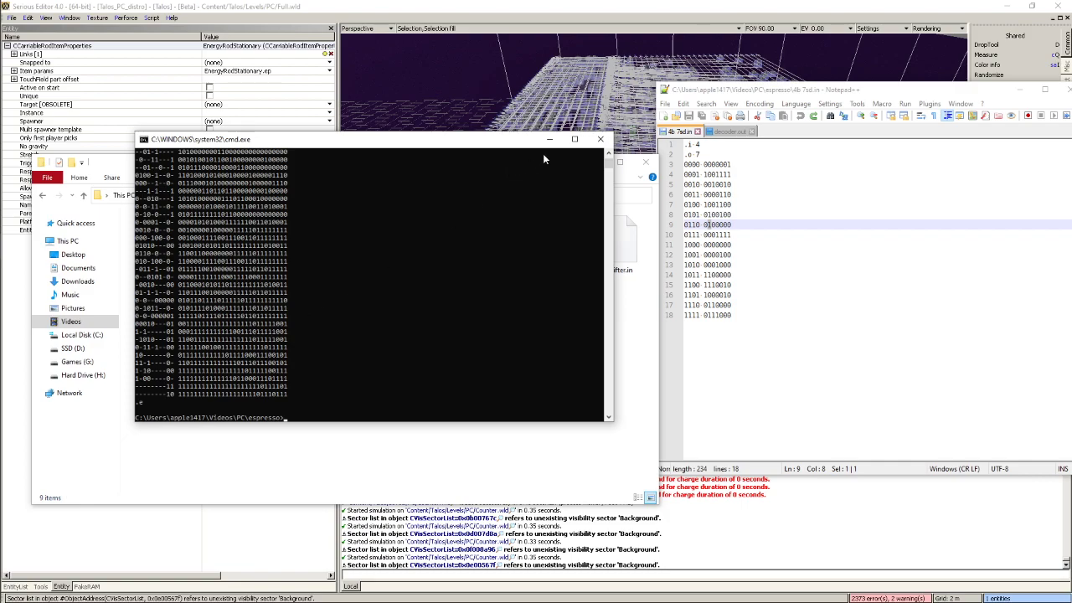
click(600, 139)
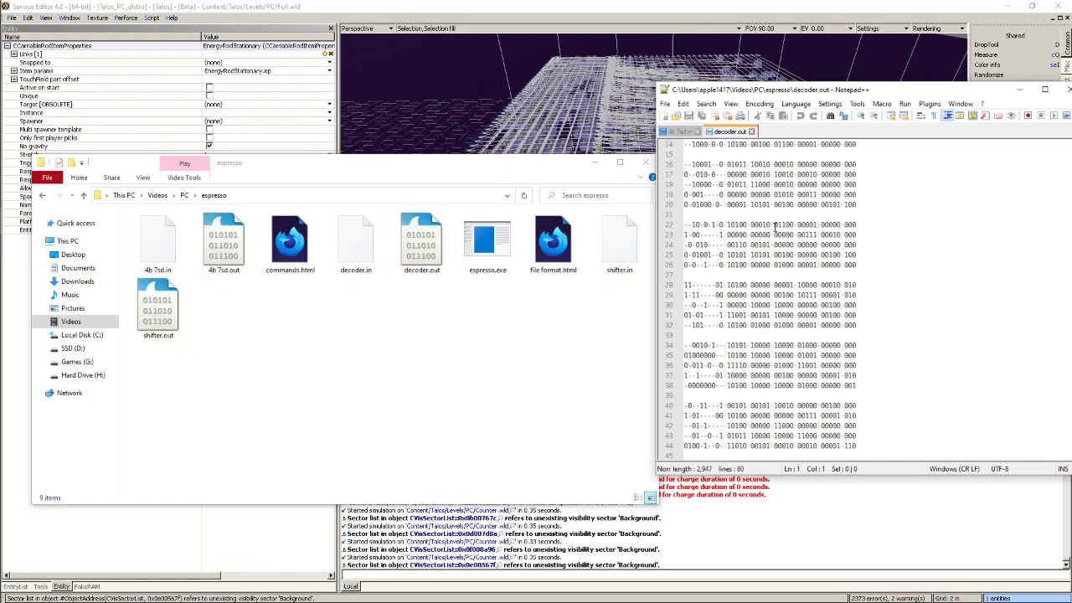
Review the input, output and product-term header lines of decoder.out and compare them with 4b 7sd.in
scroll(759, 281, up, 4)
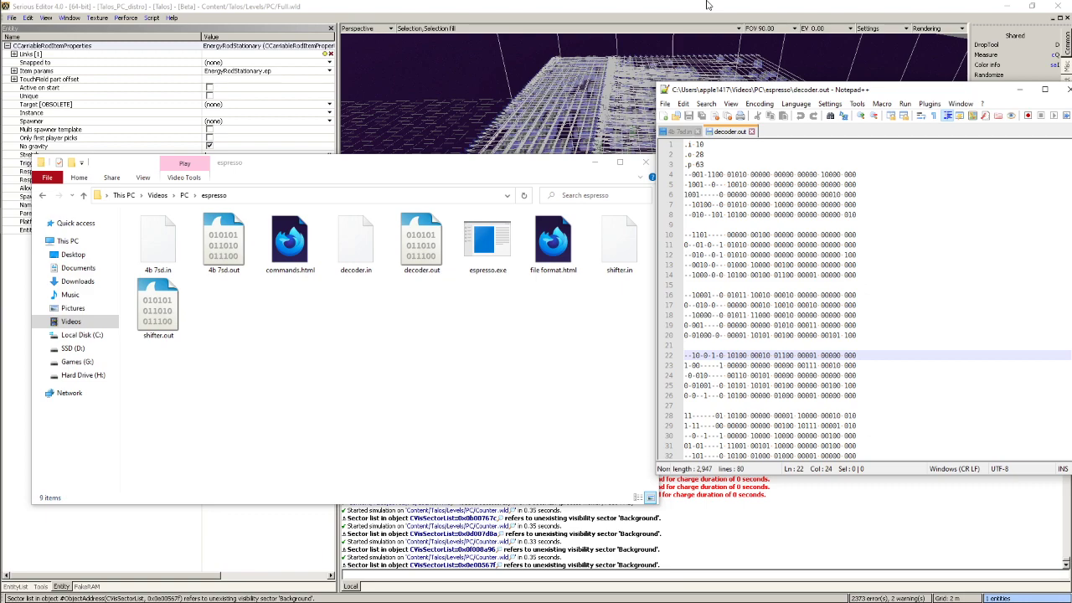
drag(700, 164, 706, 164)
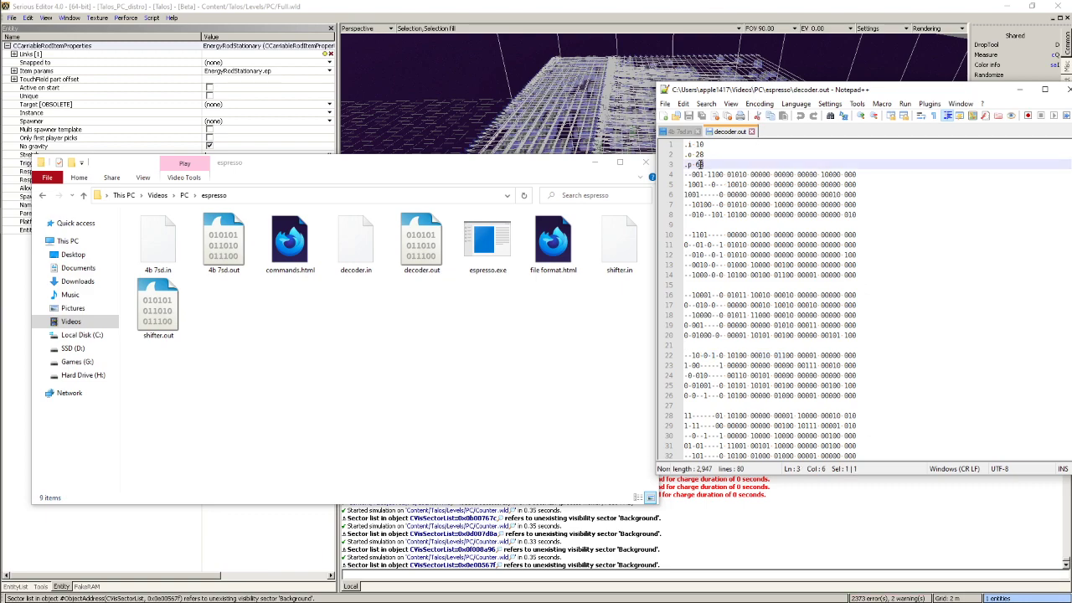
key(ctrl+Tab)
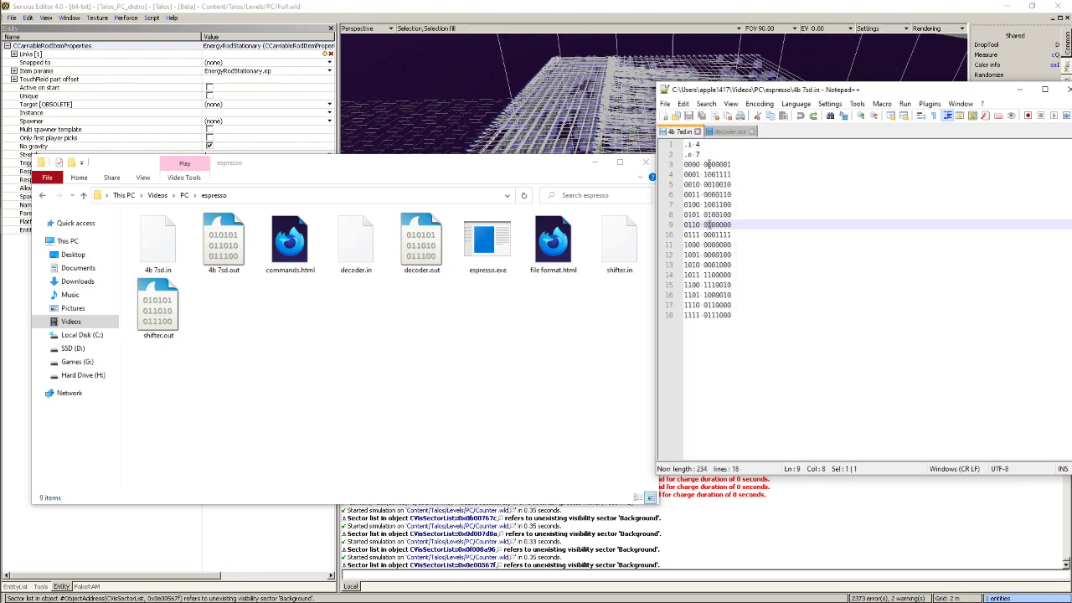
Switch back to Serious Editor and examine the decoder's cube grid, inspecting a plasma wall column beside the blue emitters
click(691, 5)
middle_drag(689, 171, 495, 335)
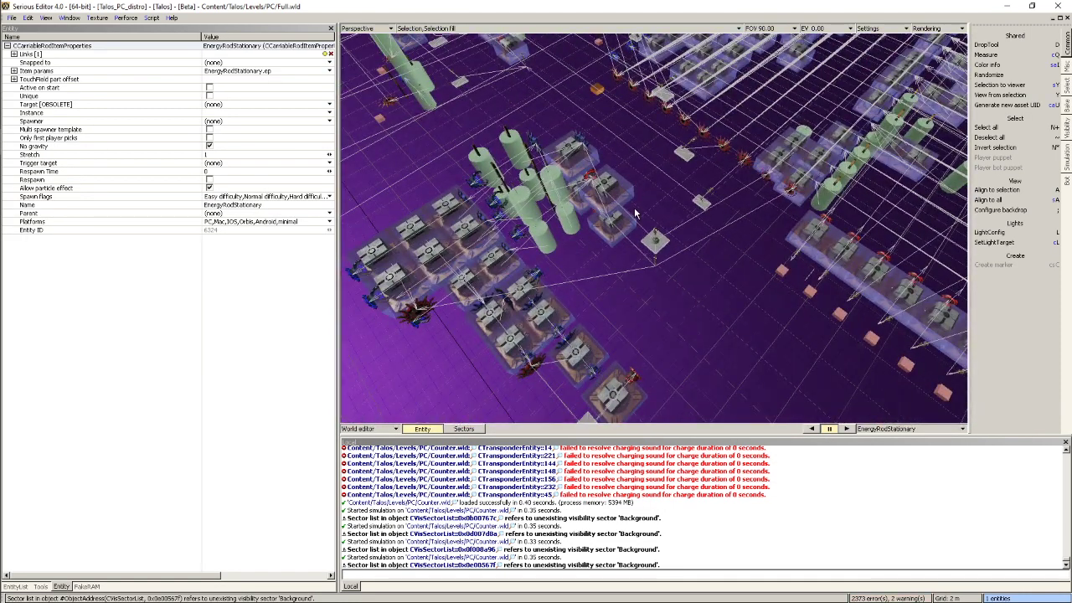
middle_drag(635, 213, 609, 180)
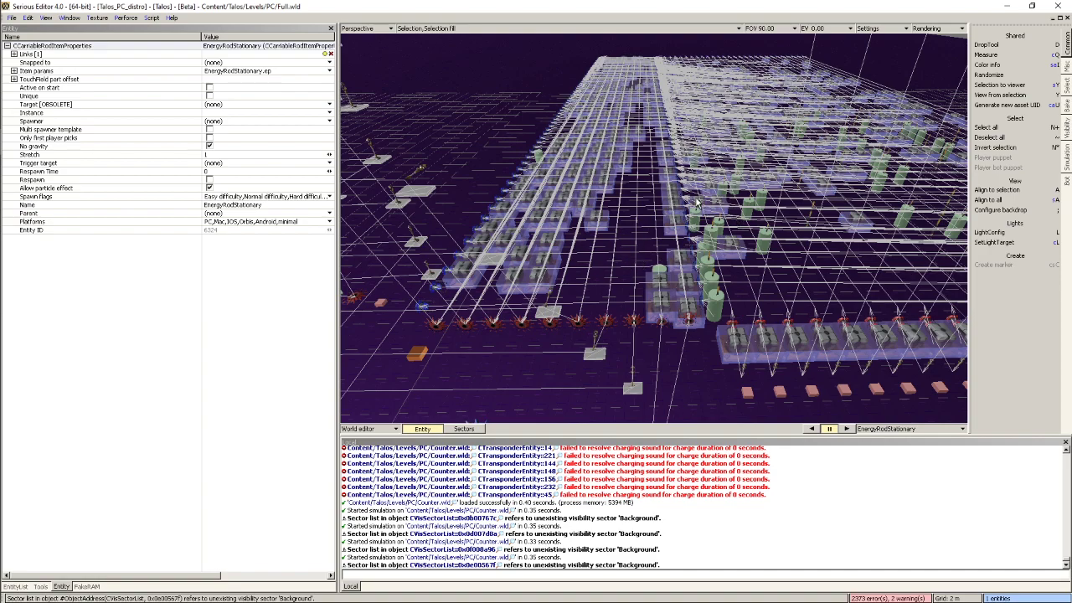
mouse_move(654, 230)
right_down()
mouse_move(695, 251)
mouse_move(653, 268)
mouse_move(620, 260)
mouse_move(653, 268)
mouse_move(641, 256)
mouse_move(657, 238)
mouse_move(647, 197)
mouse_move(661, 230)
mouse_move(653, 238)
mouse_move(675, 235)
mouse_move(666, 247)
mouse_move(674, 239)
mouse_move(658, 234)
mouse_move(691, 231)
mouse_move(655, 228)
right_up()
click(681, 303)
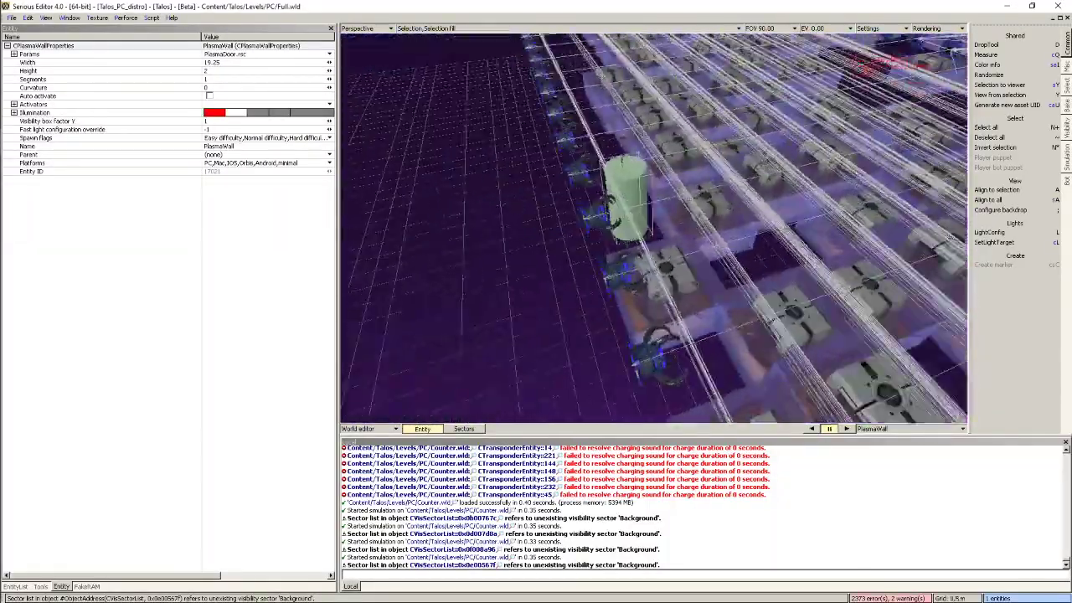
mouse_move(680, 303)
right_down()
mouse_move(699, 304)
mouse_move(666, 301)
right_up()
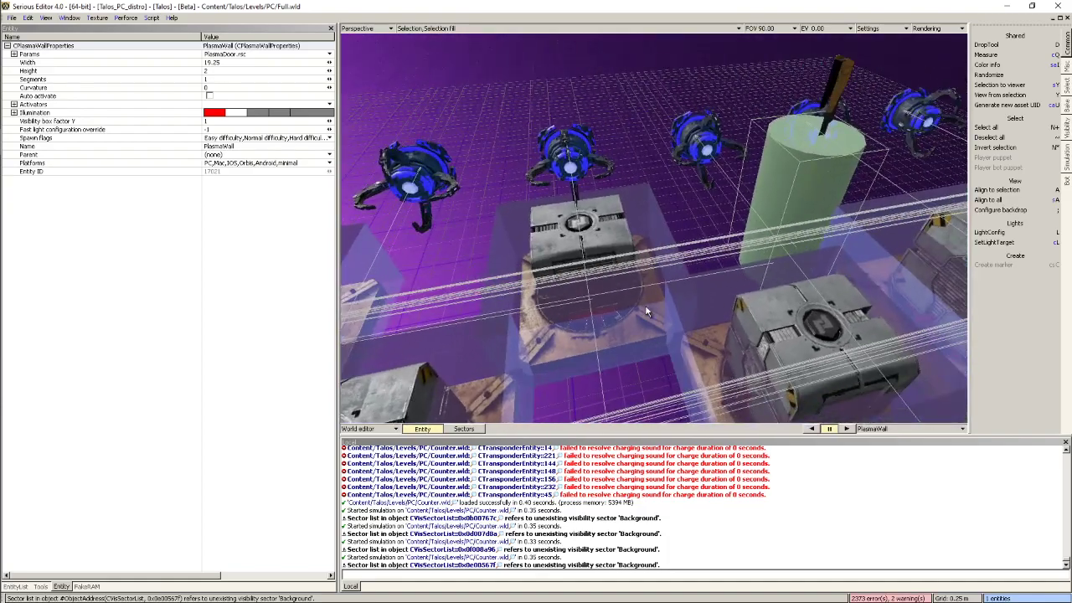
Inspect the properties of a cube, a fan and a plasma wall column in the decoder's cube blocks
click(576, 312)
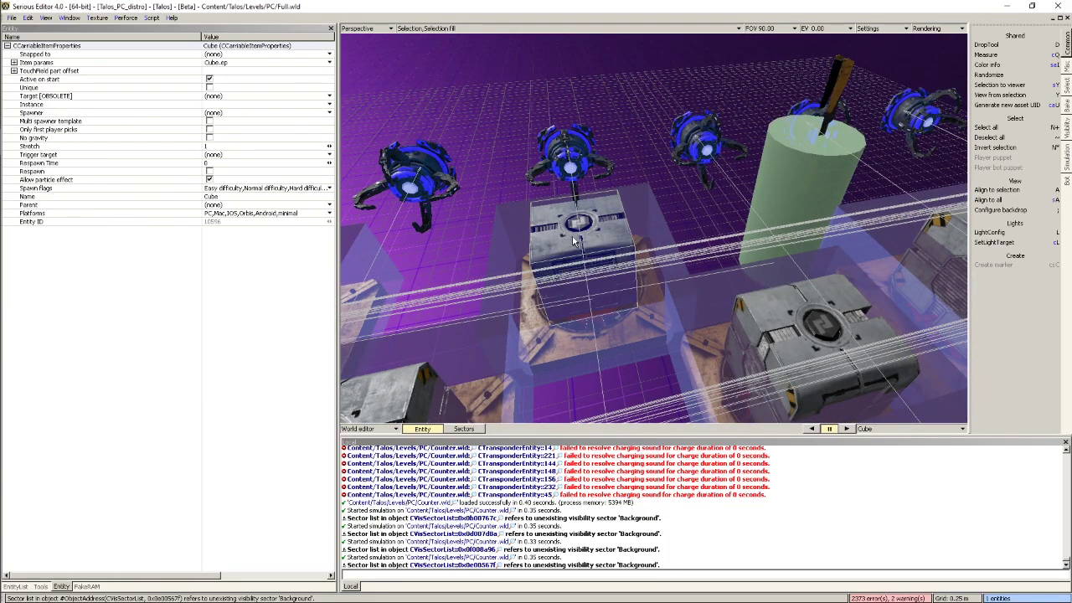
middle_drag(768, 211, 913, 224)
right_drag(662, 180, 764, 218)
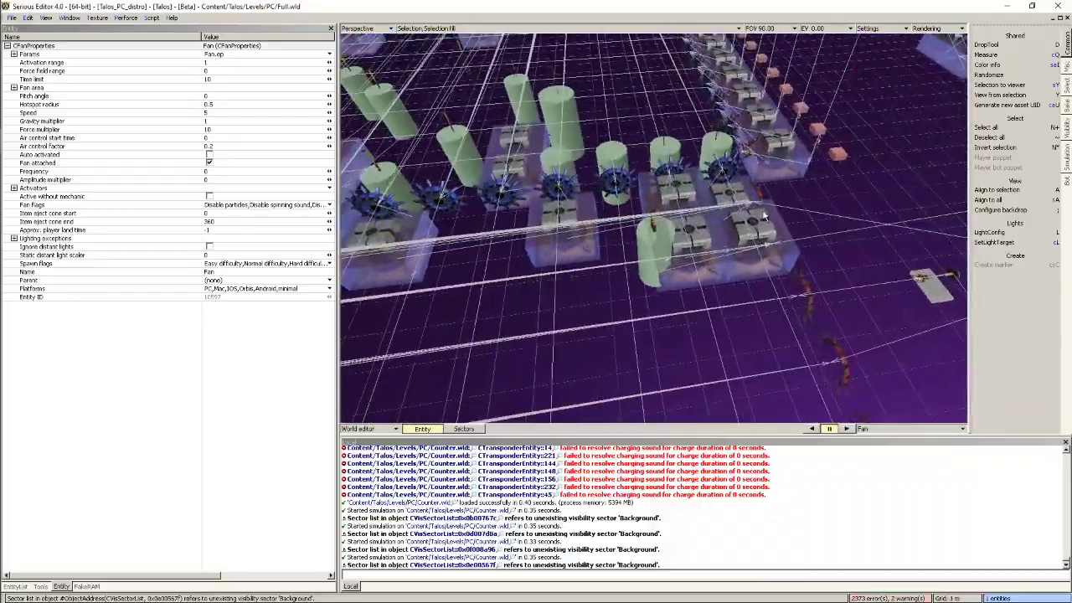
click(651, 249)
right_drag(651, 249, 602, 237)
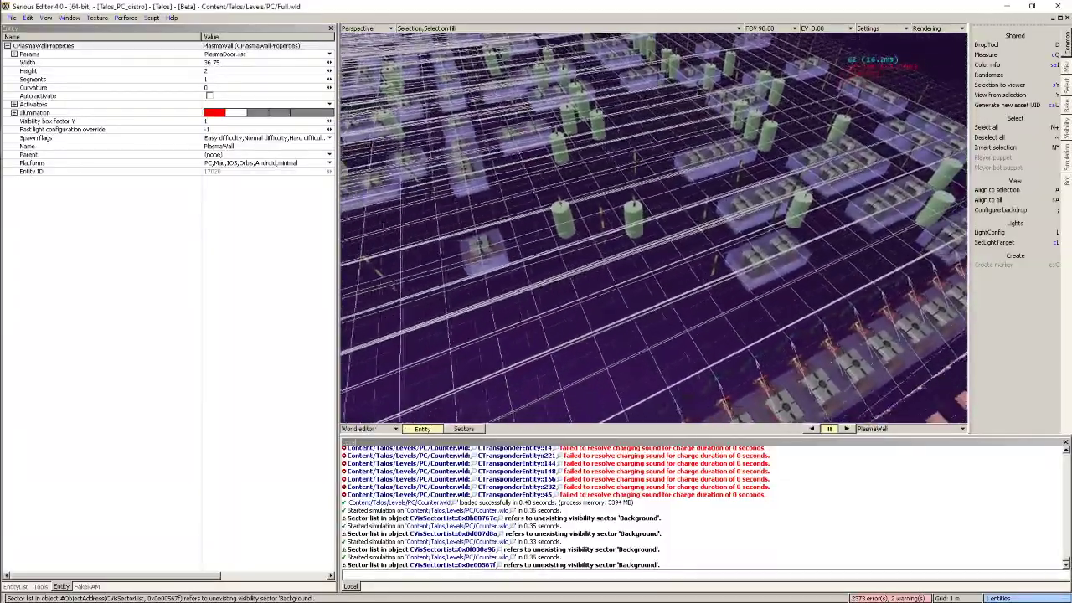
Survey the red receivers at the decoder's input end and check the 4b 7sd.in truth table in Notepad++
right_drag(566, 204, 561, 203)
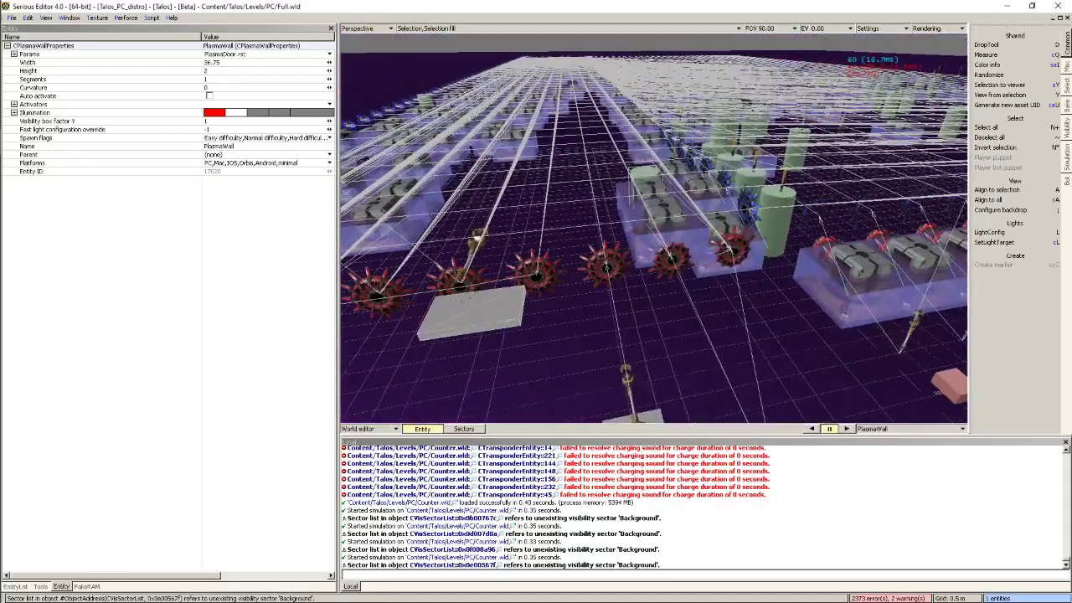
key(alt+Tab)
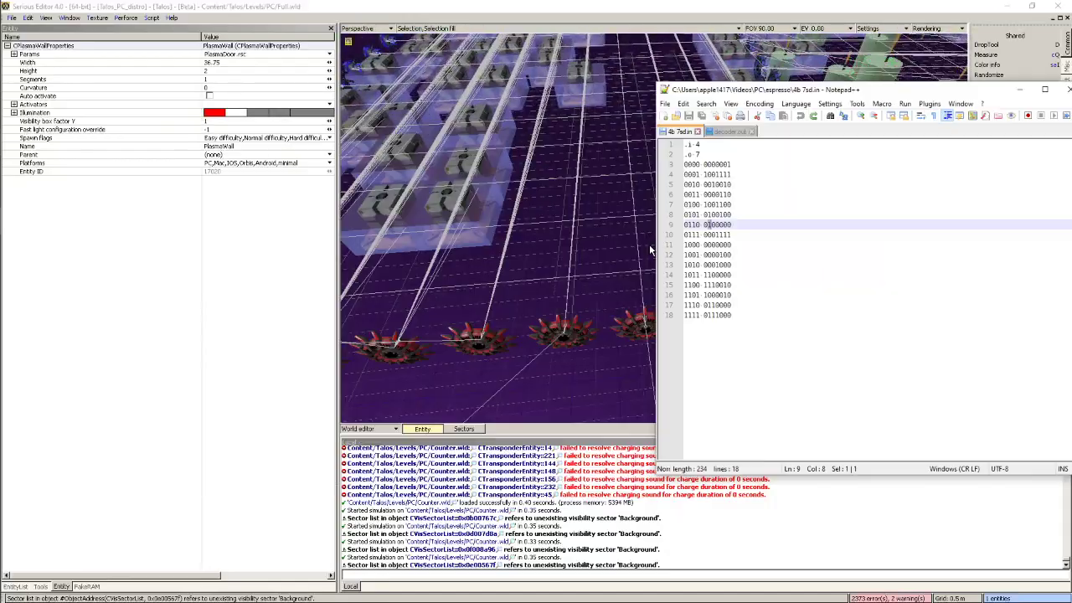
click(691, 5)
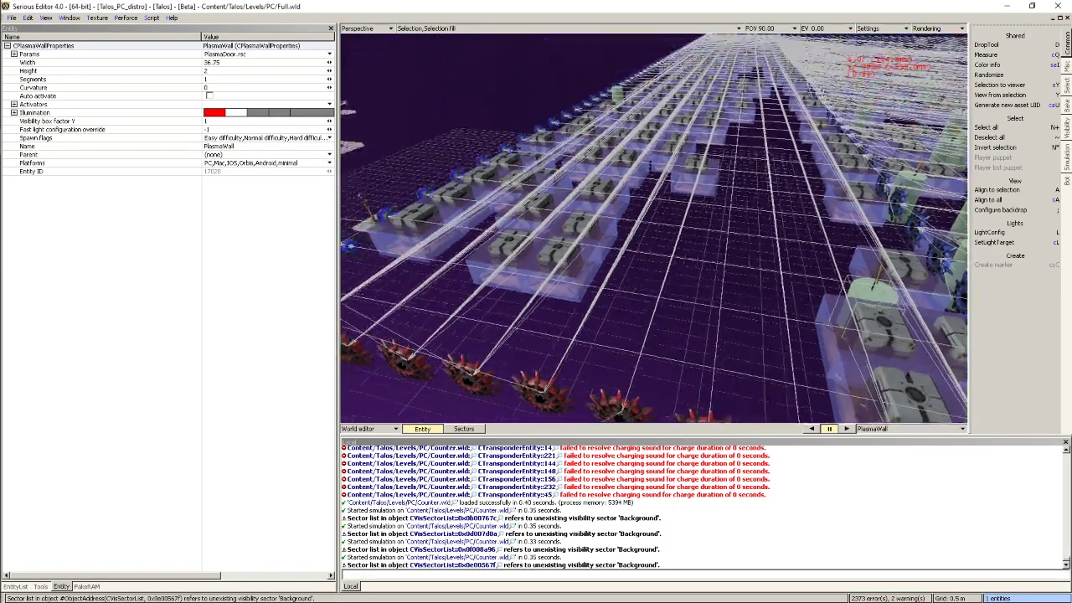
Inspect the blue receivers and a fan in the single row of cubes along the decoder's output edge
middle_drag(653, 228, 737, 274)
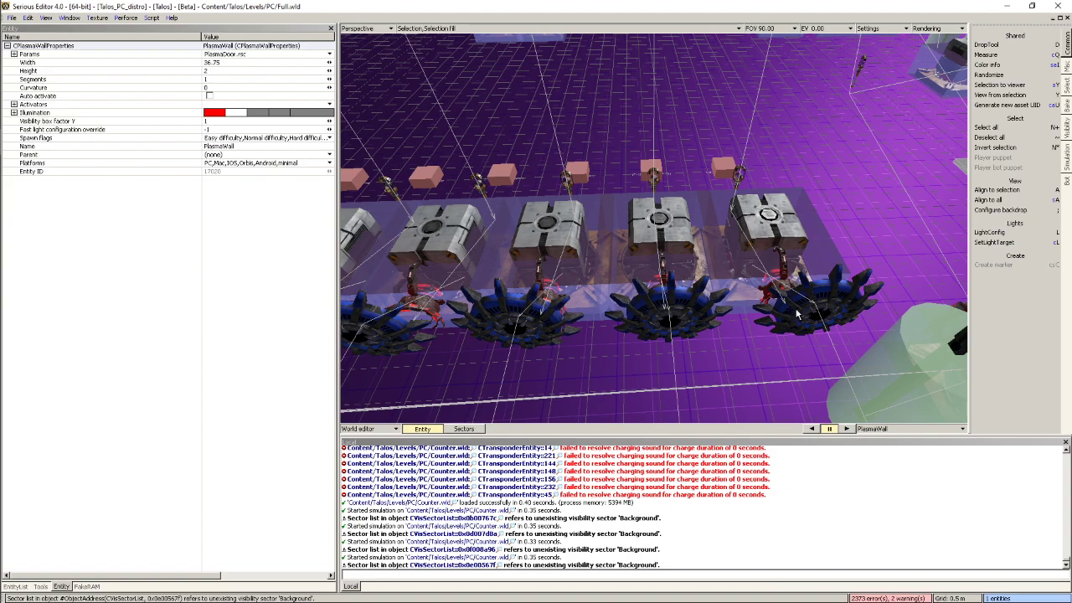
click(835, 294)
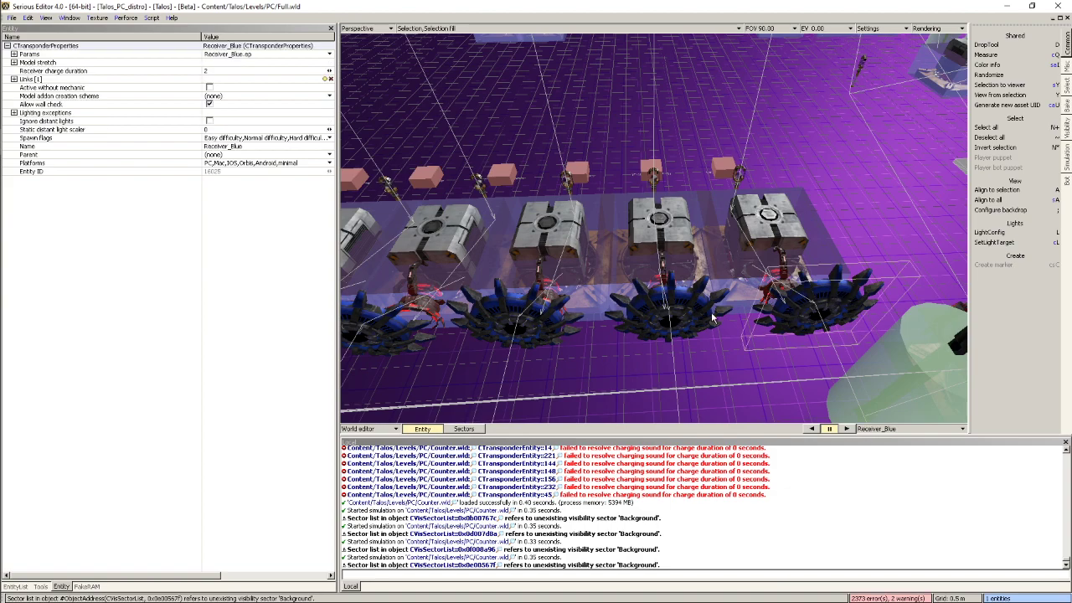
click(700, 319)
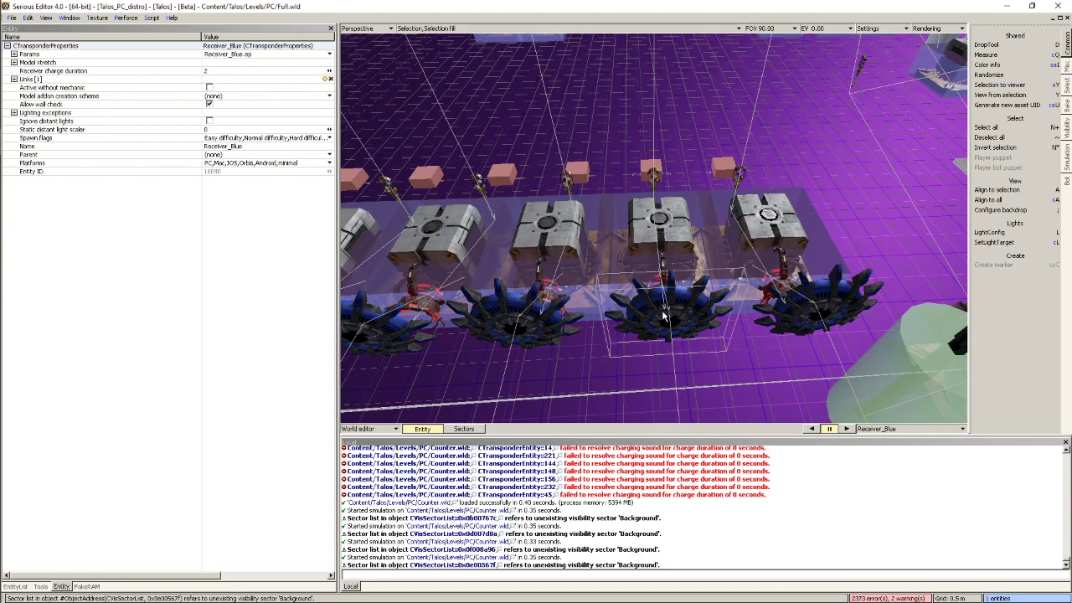
middle_drag(662, 312, 764, 249)
click(700, 329)
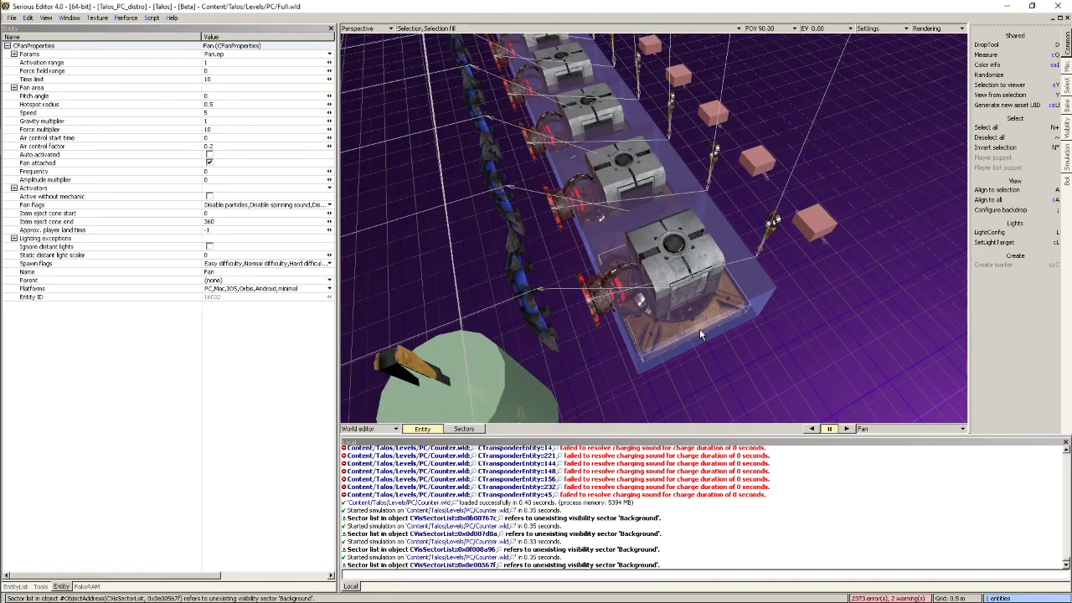
middle_drag(700, 330, 681, 364)
click(756, 323)
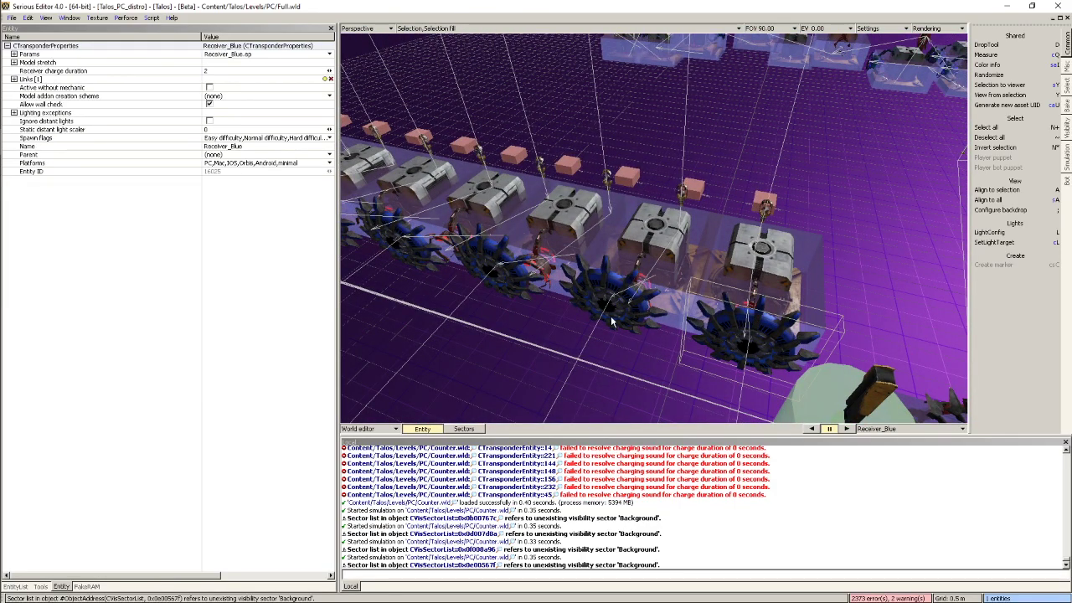
middle_drag(746, 333, 700, 326)
Examine a plasma wall column in the output section, its scattered cube blocks, and a blue receiver farther along the row
right_drag(682, 389, 625, 218)
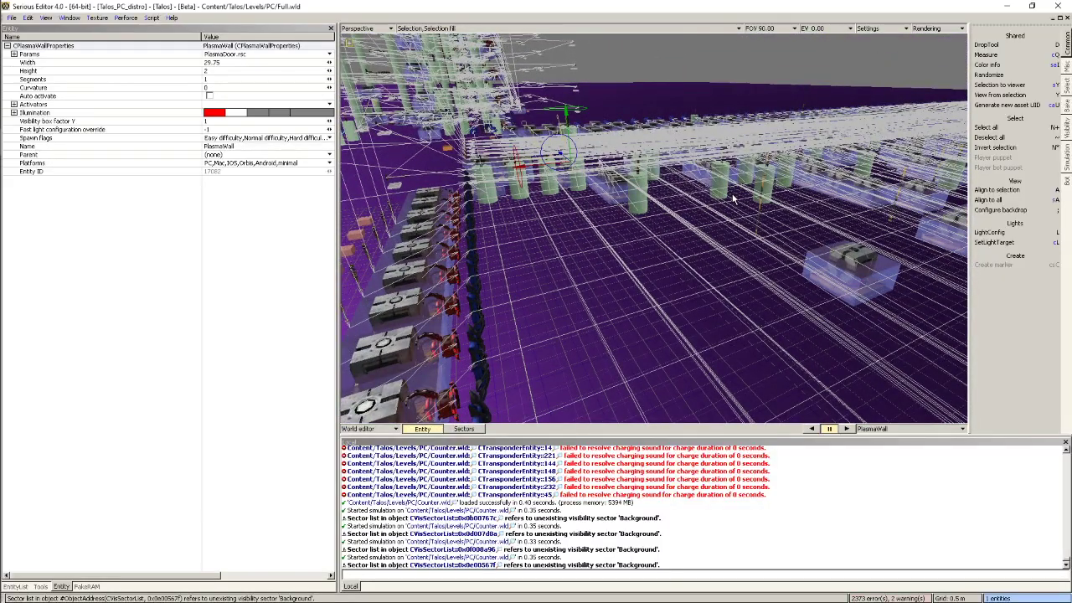
right_drag(734, 199, 786, 218)
right_drag(700, 258, 733, 198)
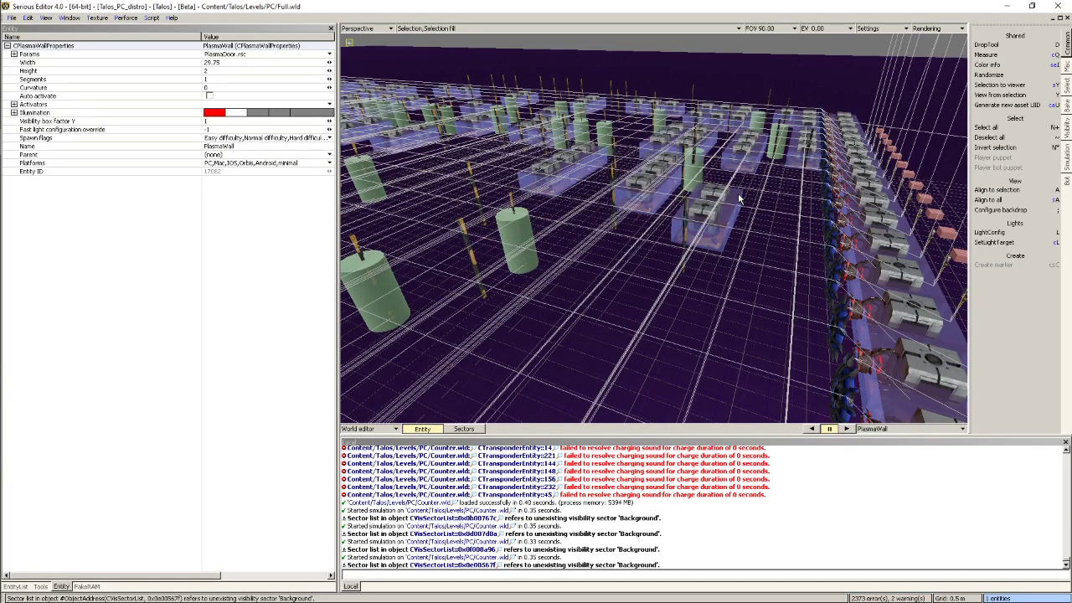
right_drag(738, 193, 670, 240)
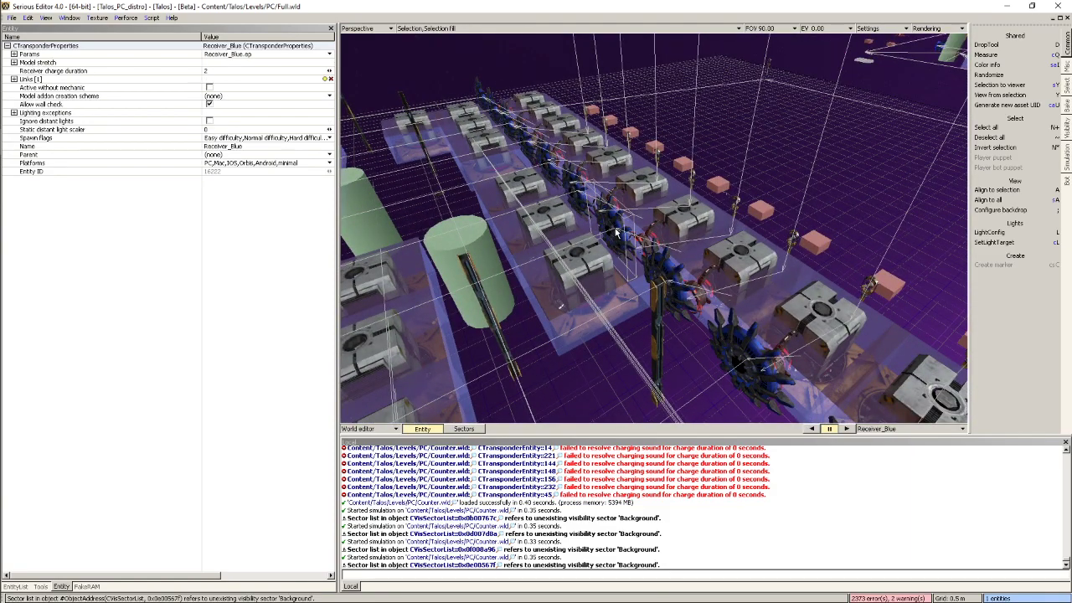
Survey the logic towers across the level, examining the red receiver beside the tall columns and the Load floor label
right_drag(572, 194, 574, 199)
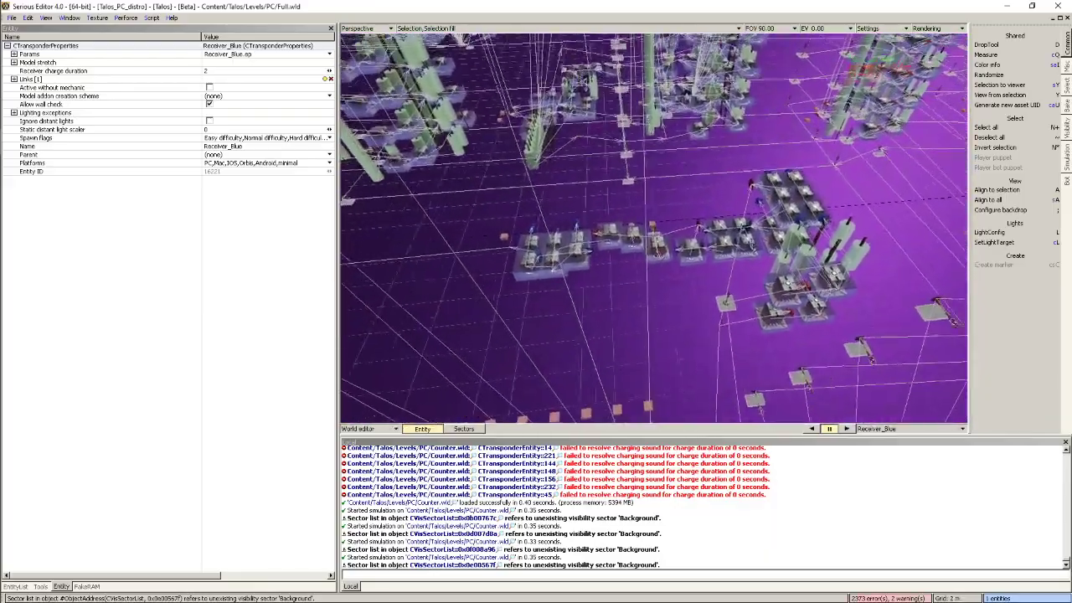
key(w)
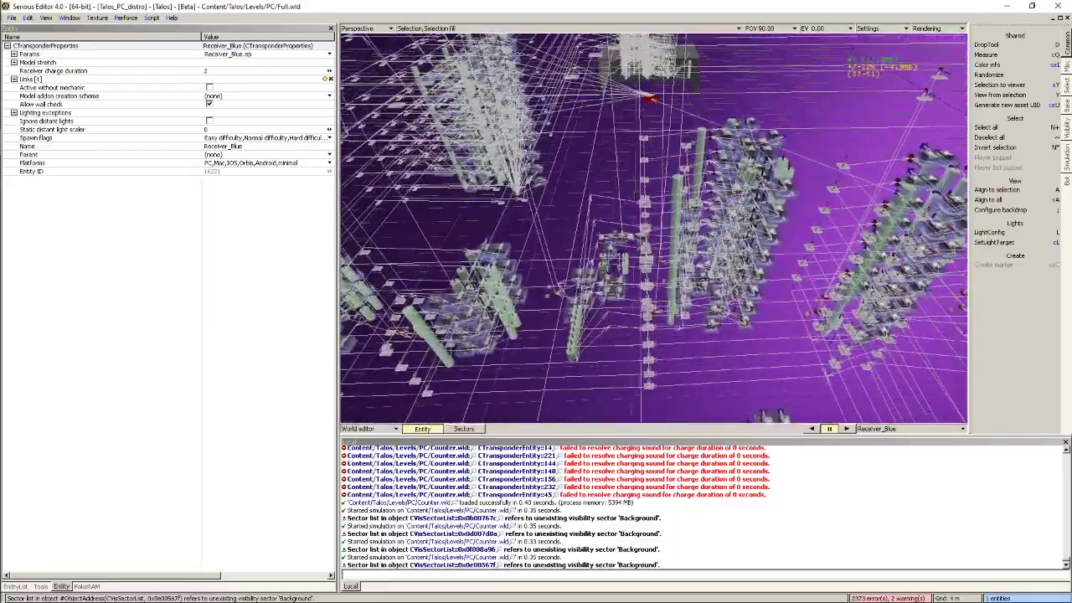
key(w)
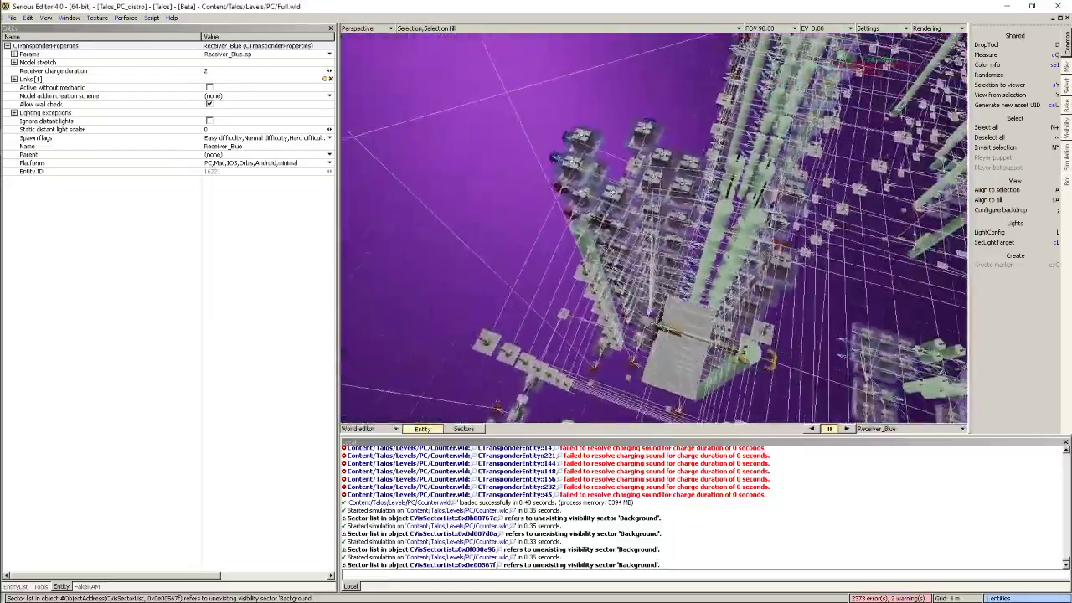
key(w)
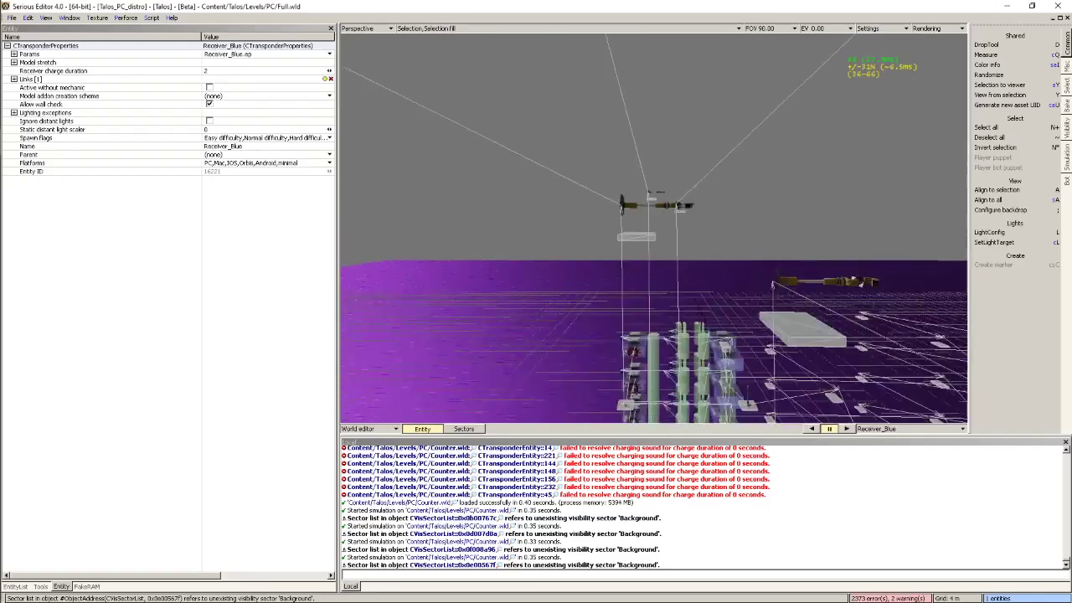
key(w)
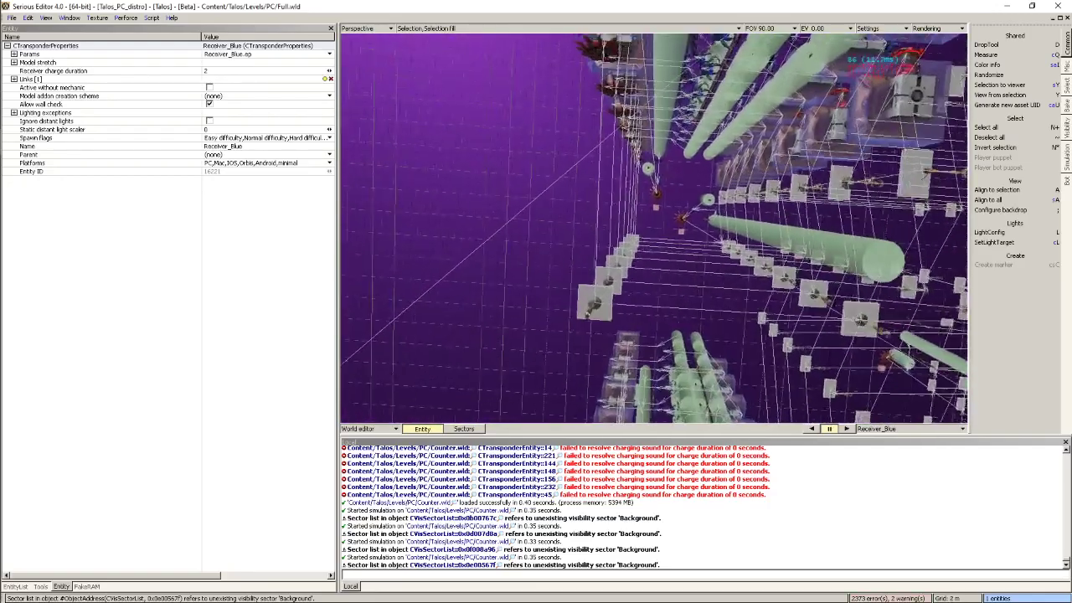
key(w)
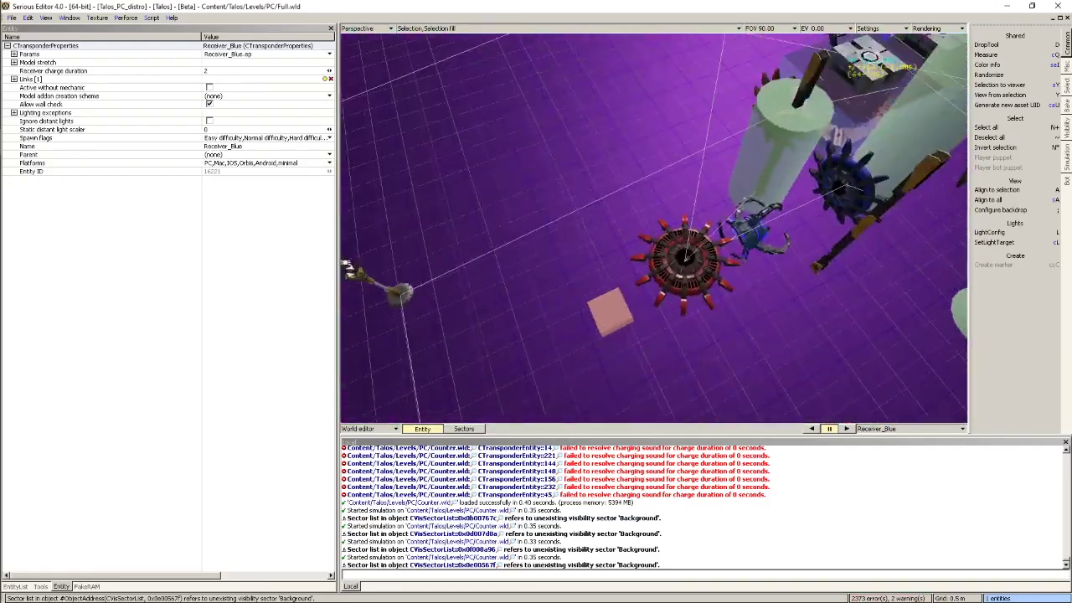
key(s)
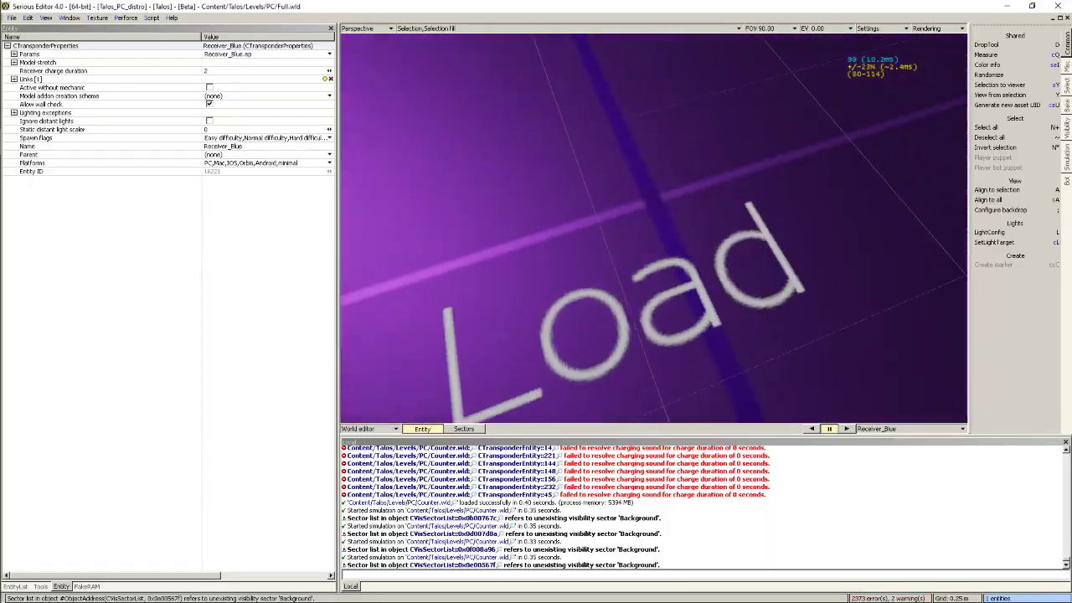
Examine the red receiver beside the lone tall column and the link outline at the foot of the neighbouring column cluster
key(s)
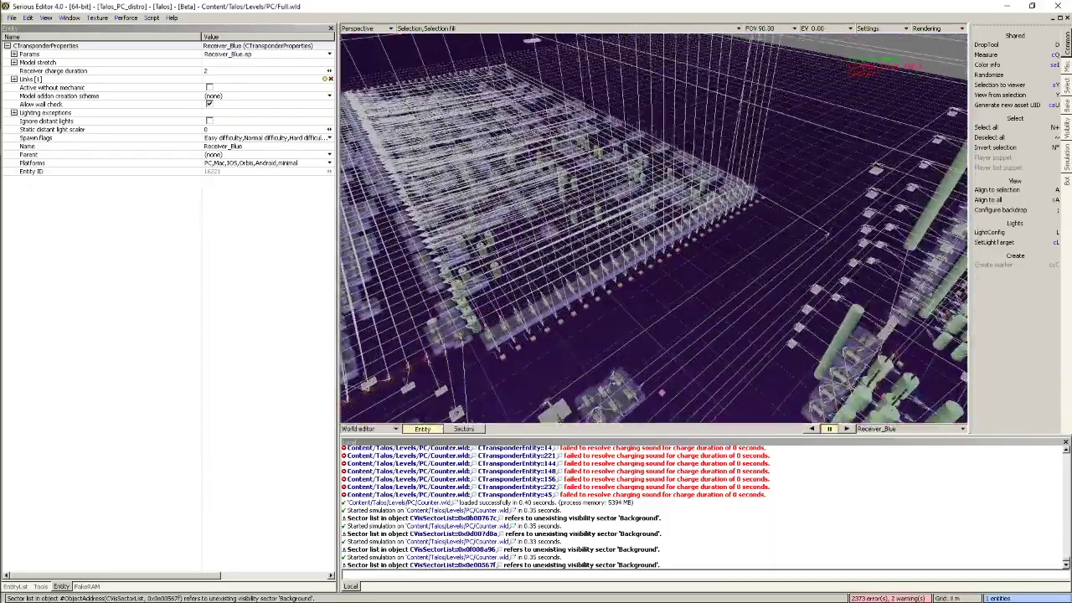
right_drag(654, 228, 573, 211)
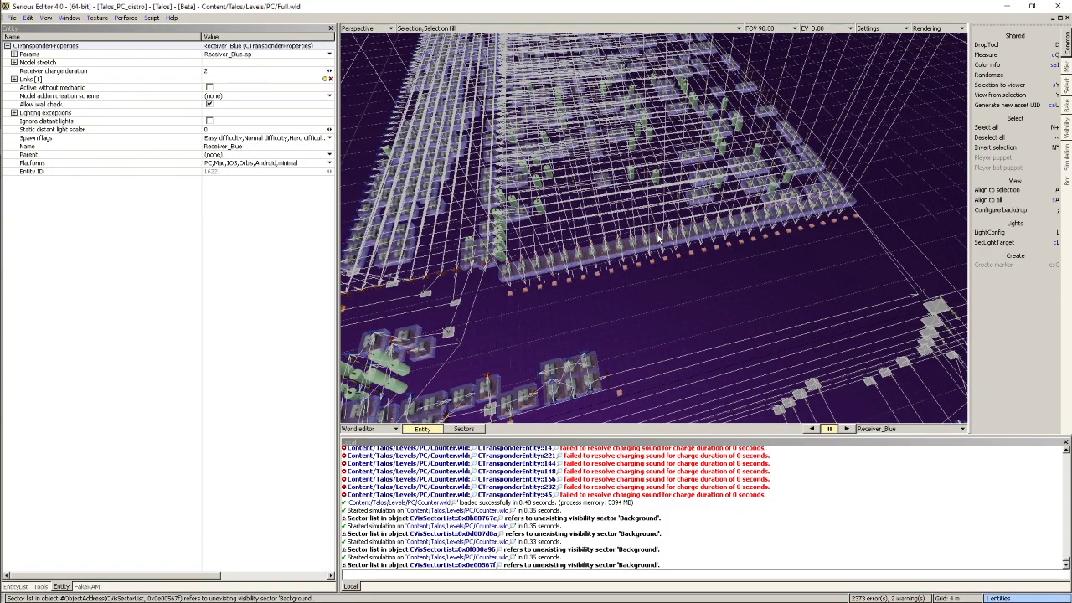
key(w)
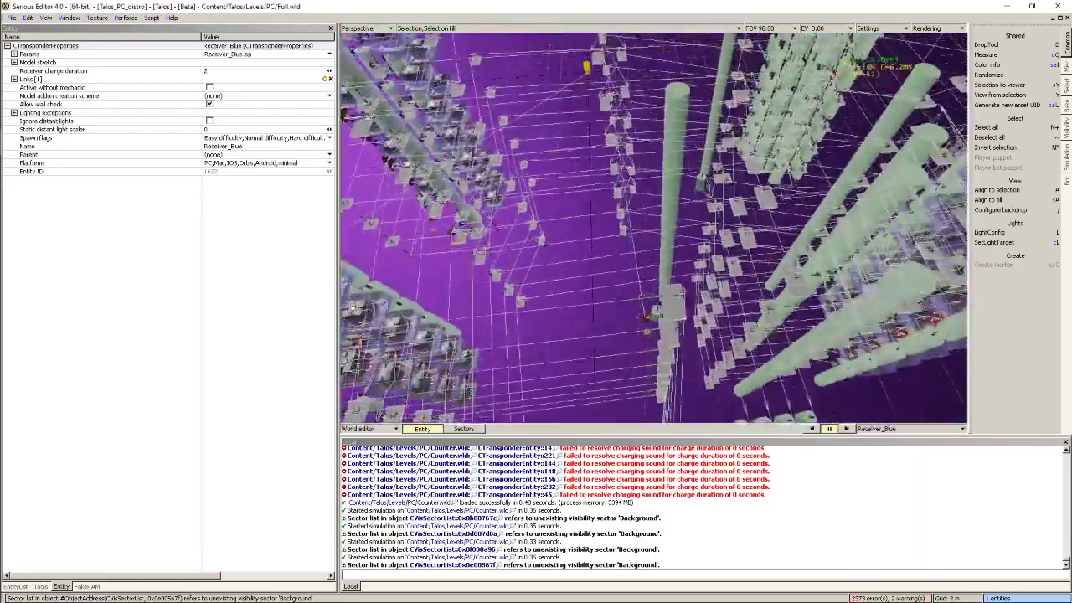
right_drag(653, 267, 654, 227)
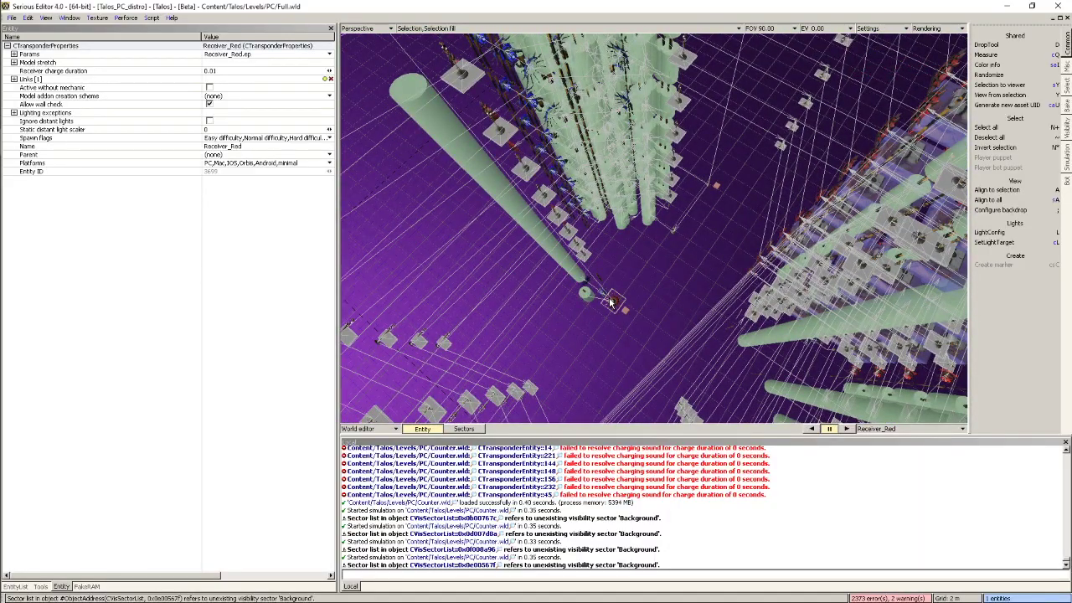
right_drag(612, 304, 616, 333)
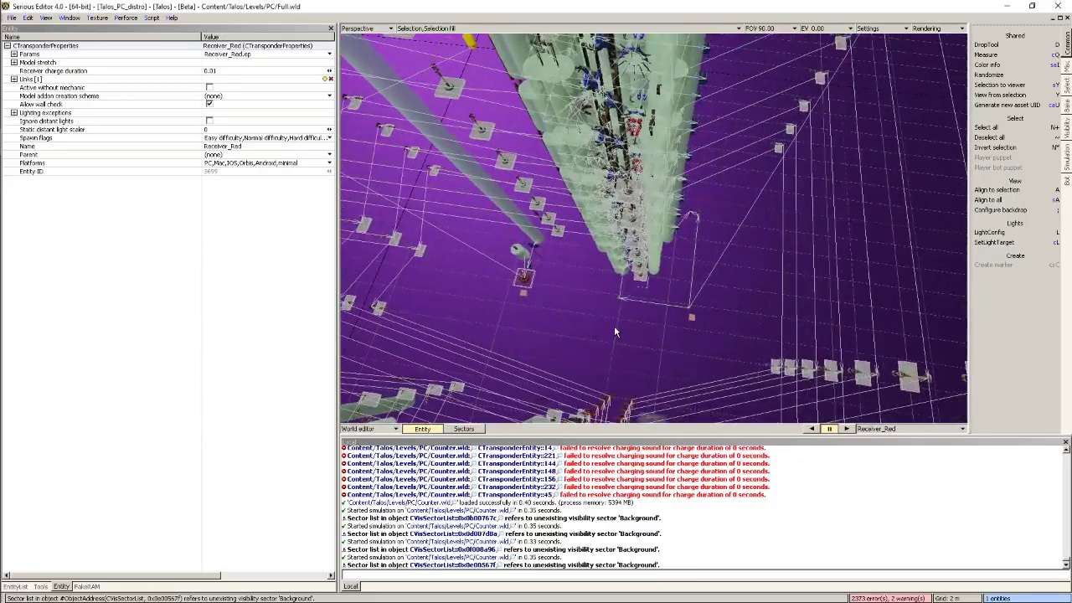
click(689, 307)
click(691, 312)
click(524, 277)
mouse_move(525, 278)
right_down()
mouse_move(560, 275)
mouse_move(578, 251)
mouse_move(525, 279)
right_up()
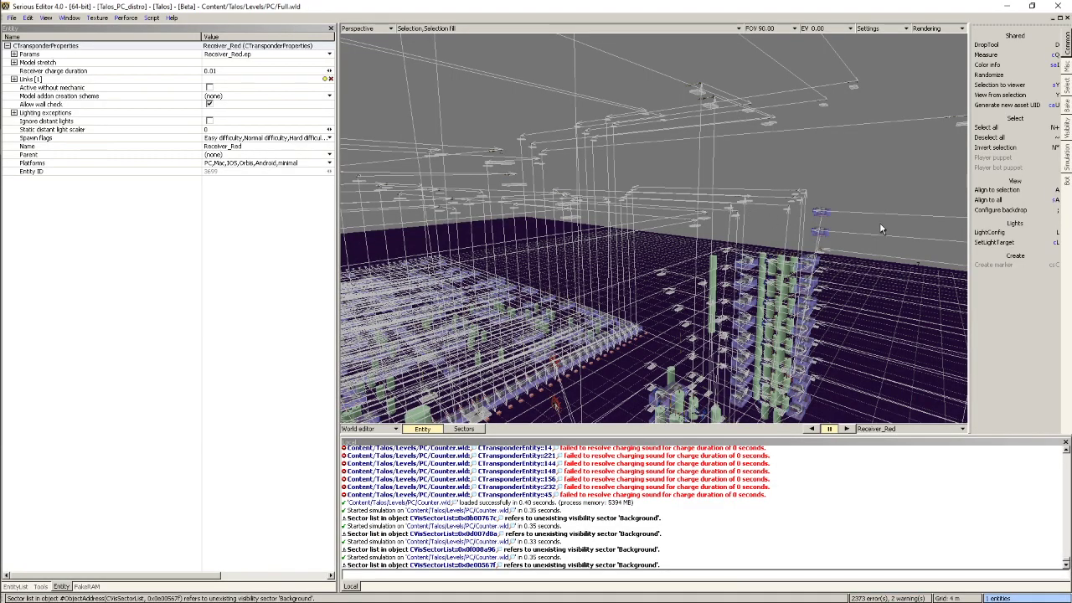
Survey the column towers and the decoder's edge, and inspect a blue receiver in the single row of cubes
mouse_move(880, 225)
right_down()
mouse_move(821, 261)
mouse_move(834, 265)
mouse_move(821, 261)
mouse_move(879, 222)
right_up()
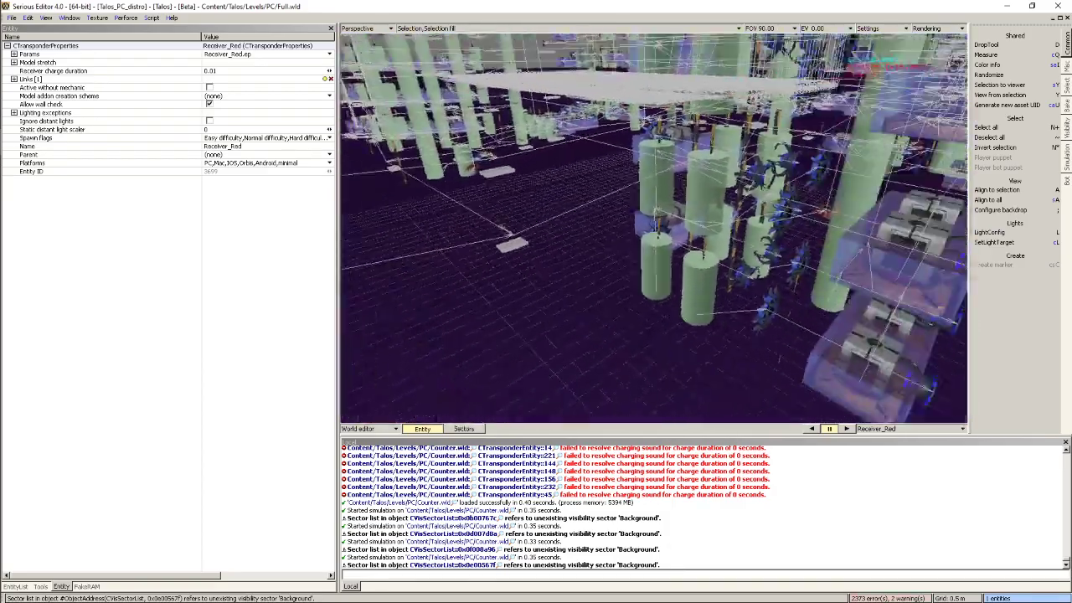
middle_drag(655, 252, 655, 289)
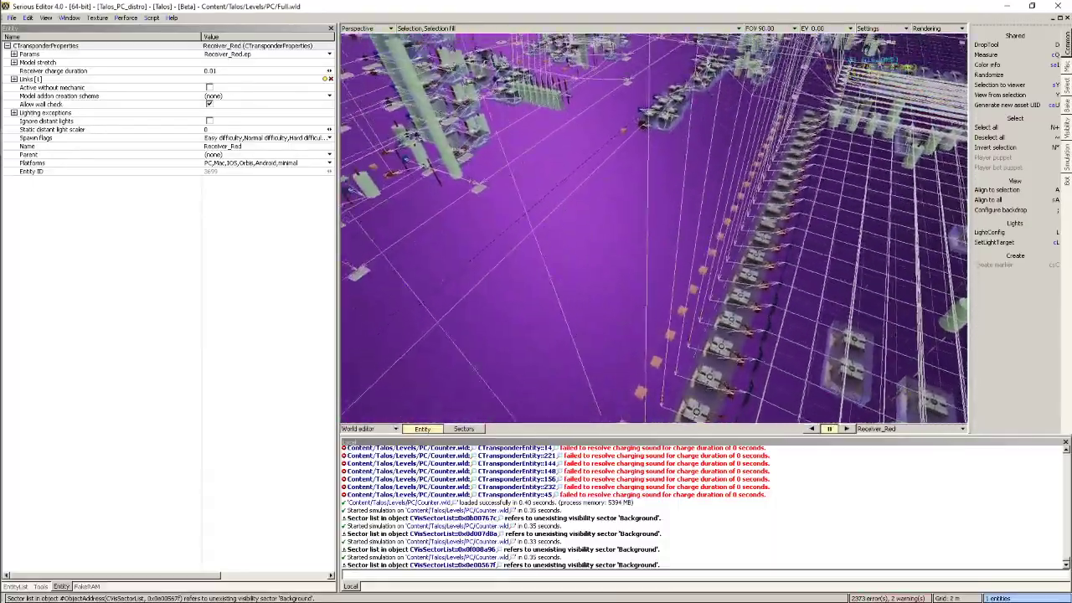
middle_drag(655, 228, 584, 256)
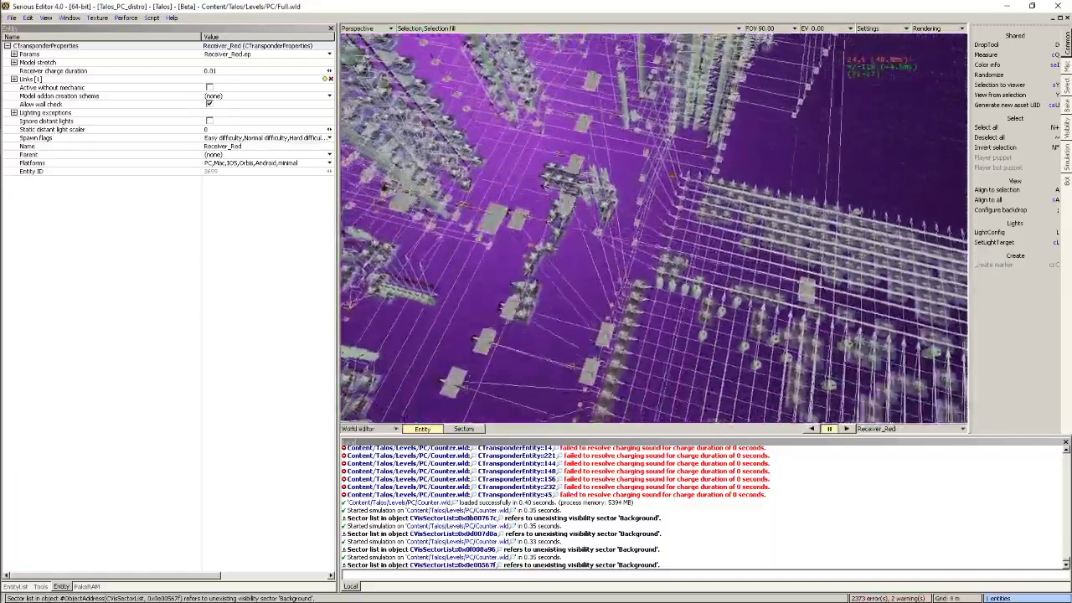
middle_drag(655, 228, 578, 297)
middle_drag(567, 225, 520, 251)
click(549, 222)
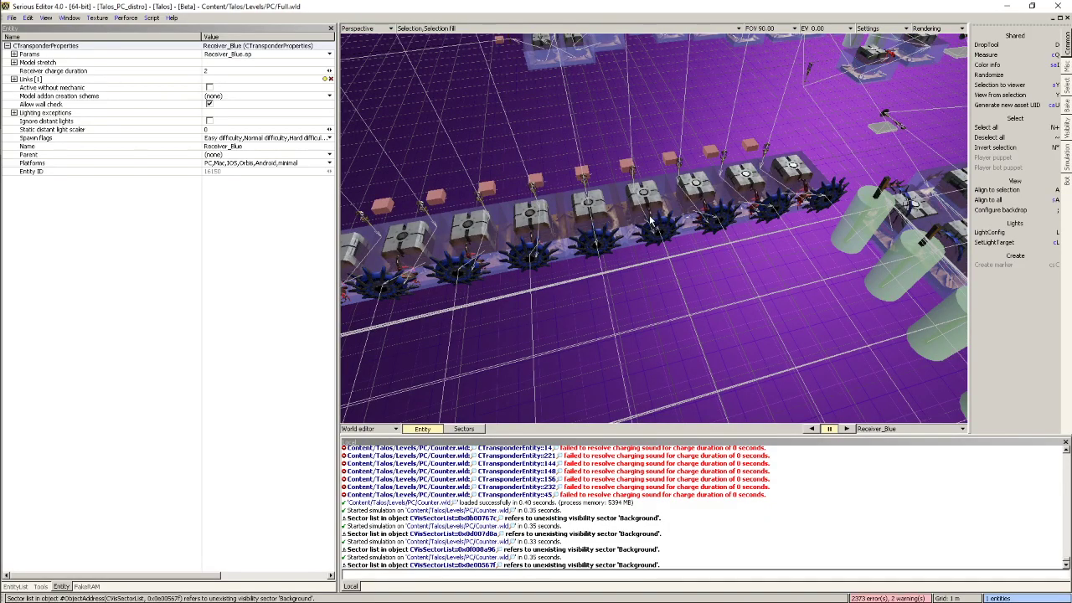
Inspect the pair of red receivers on the open floor and the red receiver beside the nearby columns
middle_drag(698, 233, 754, 226)
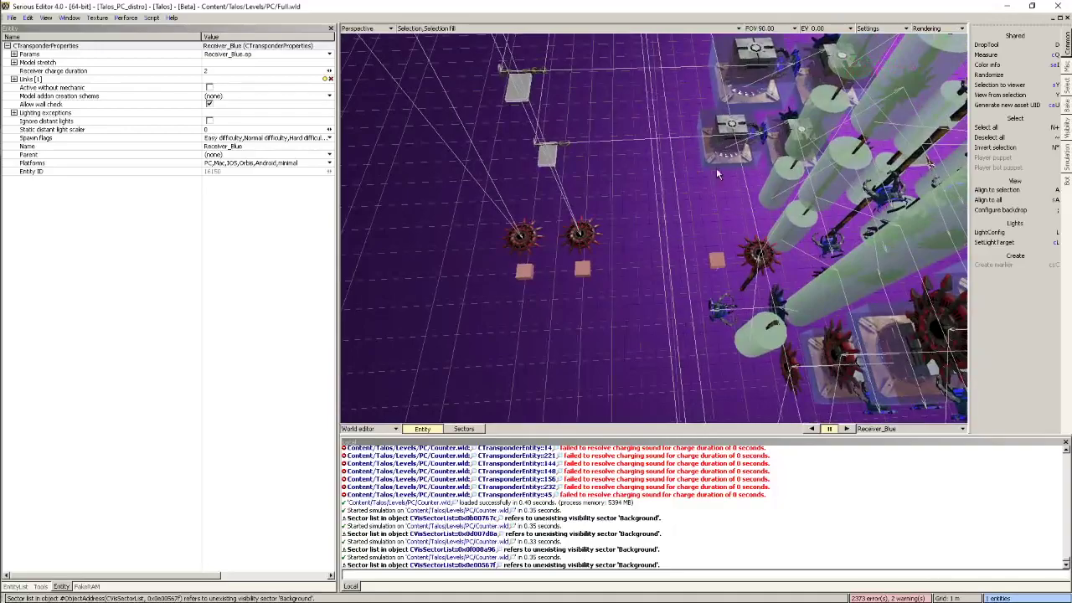
click(758, 258)
click(581, 249)
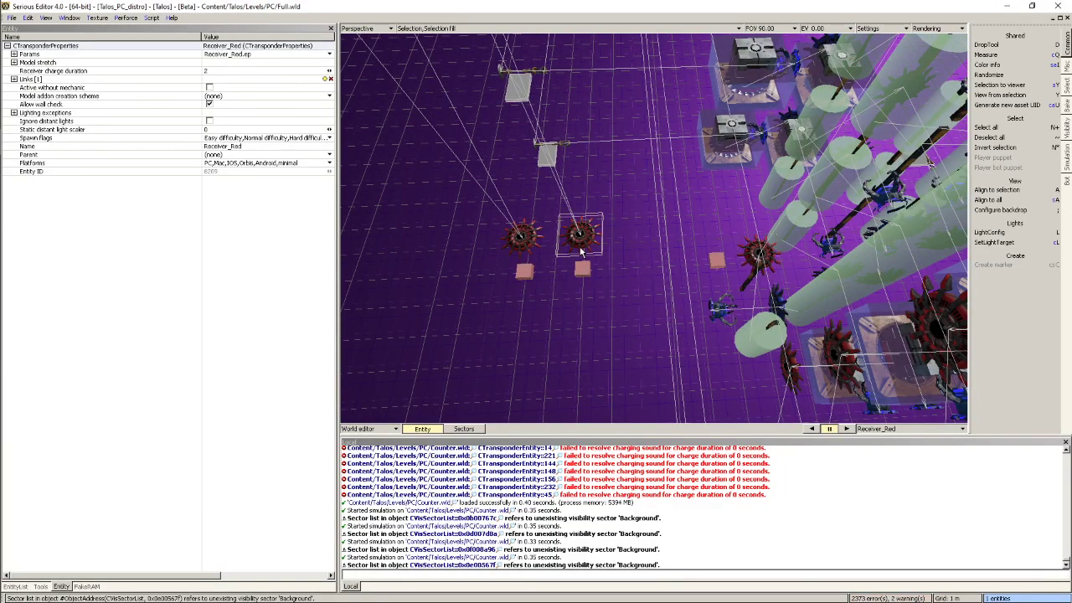
click(528, 252)
click(521, 233)
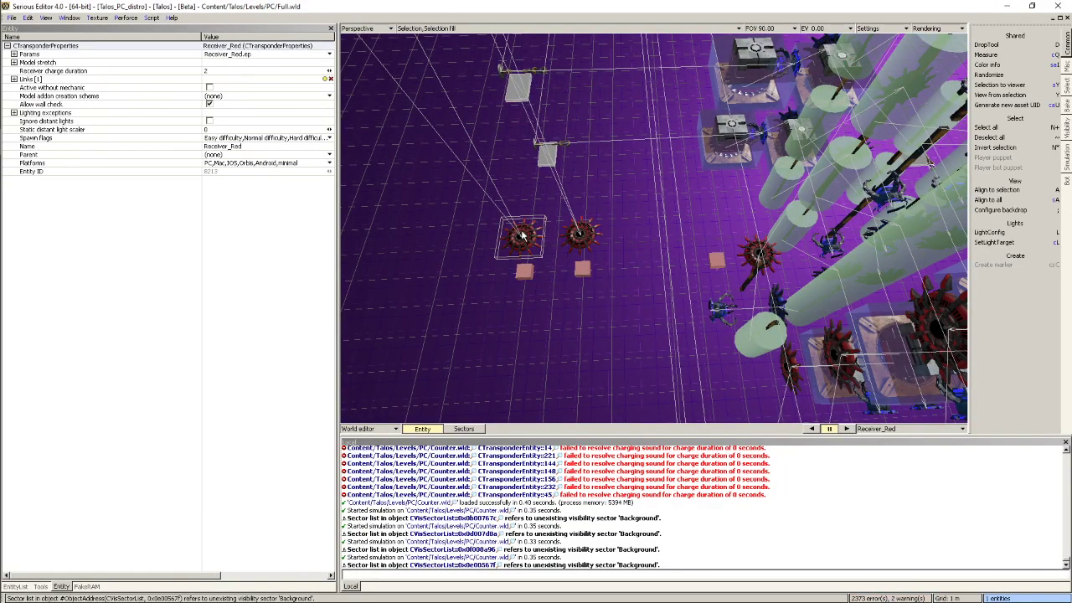
click(577, 246)
right_drag(577, 246, 542, 400)
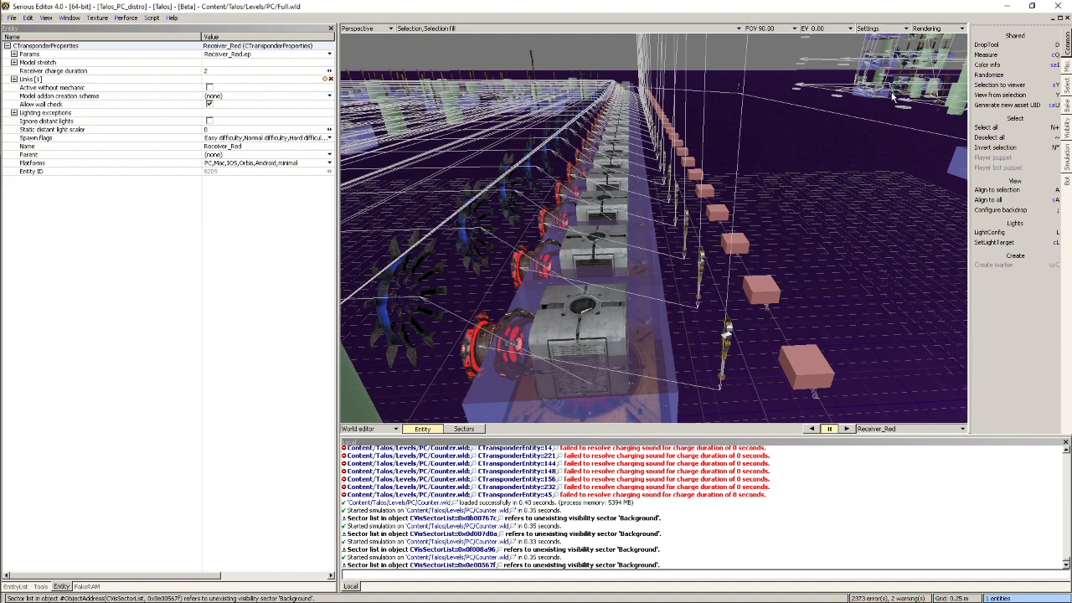
Set the charge duration of the selected red receiver on the open floor to 2
right_drag(893, 98, 893, 98)
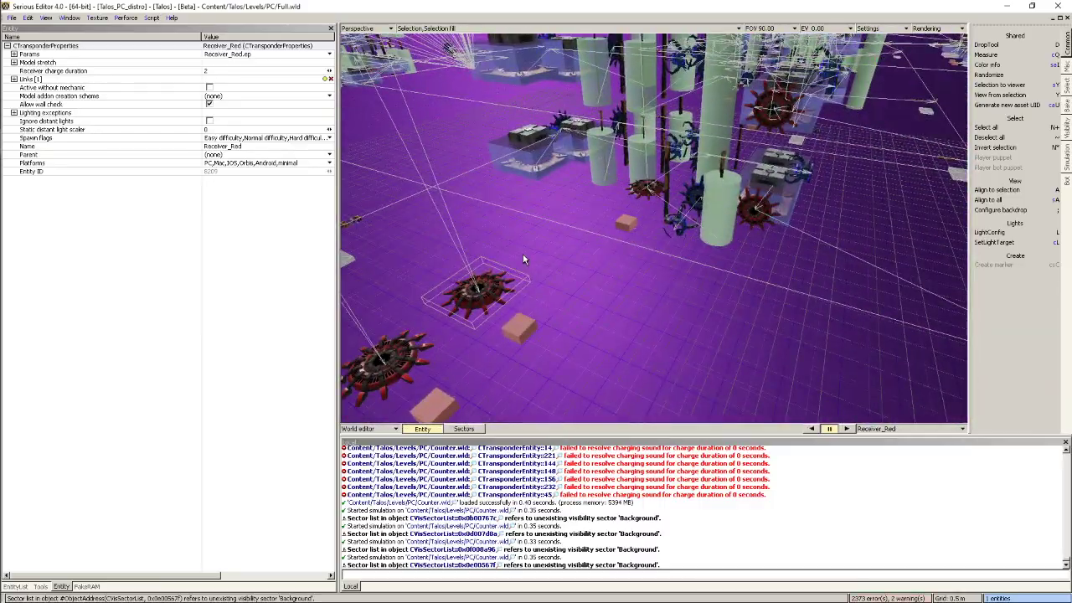
click(210, 71)
text(2)
key(Return)
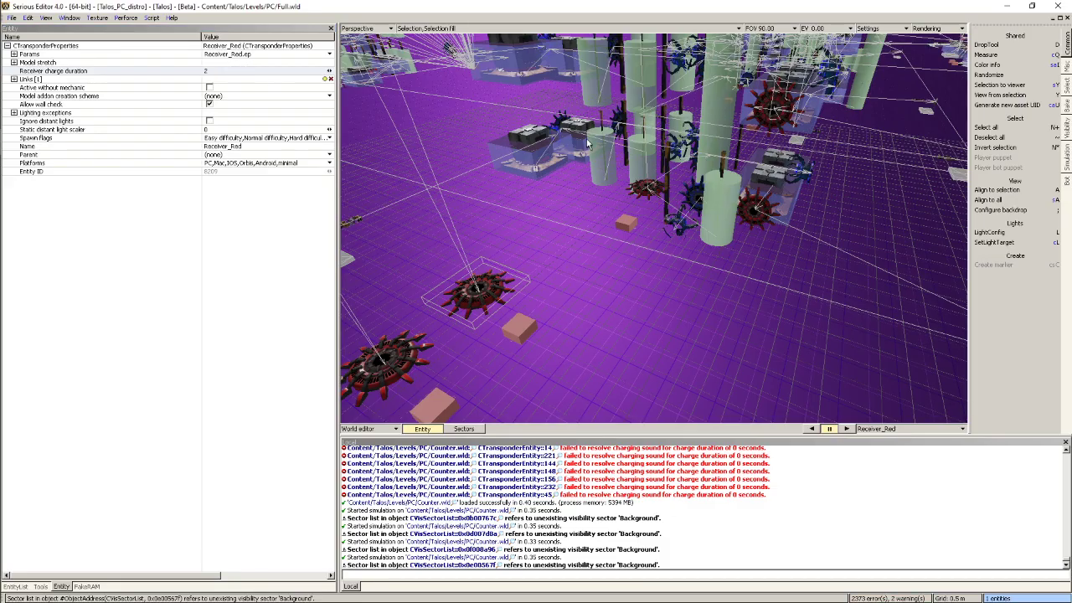
Survey the clusters of logic towers and the link bundles that connect them beside the decoder grid
right_drag(577, 181, 576, 179)
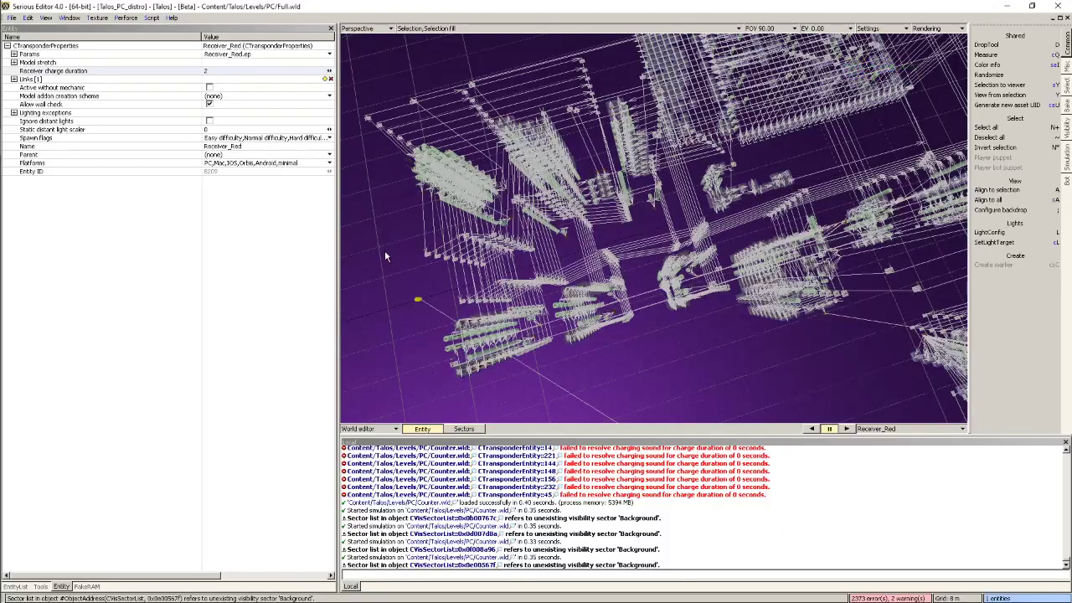
right_drag(687, 165, 687, 166)
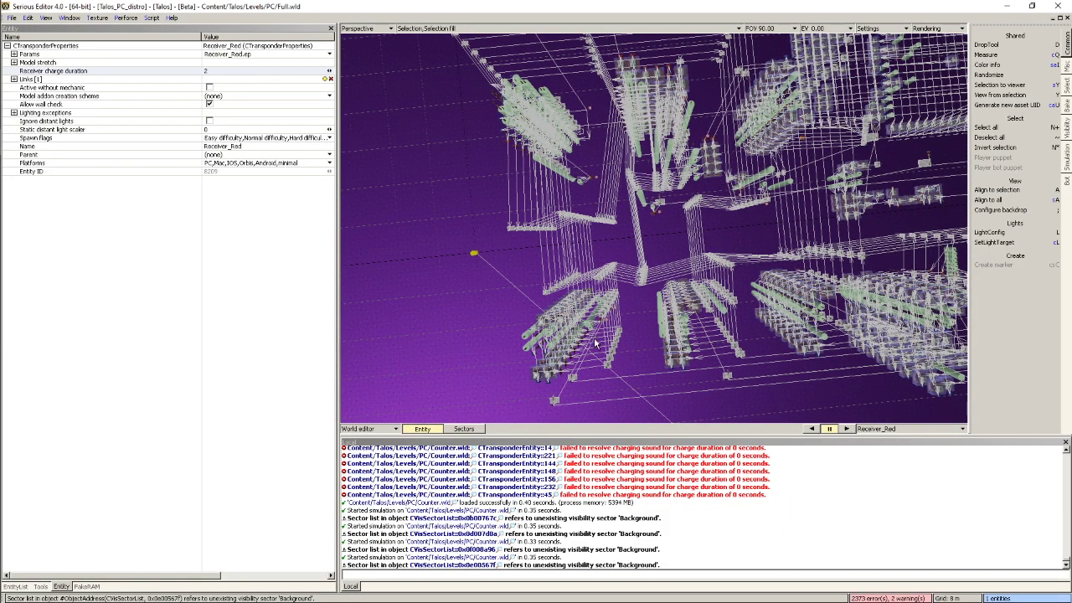
right_drag(741, 230, 740, 230)
right_drag(732, 182, 731, 181)
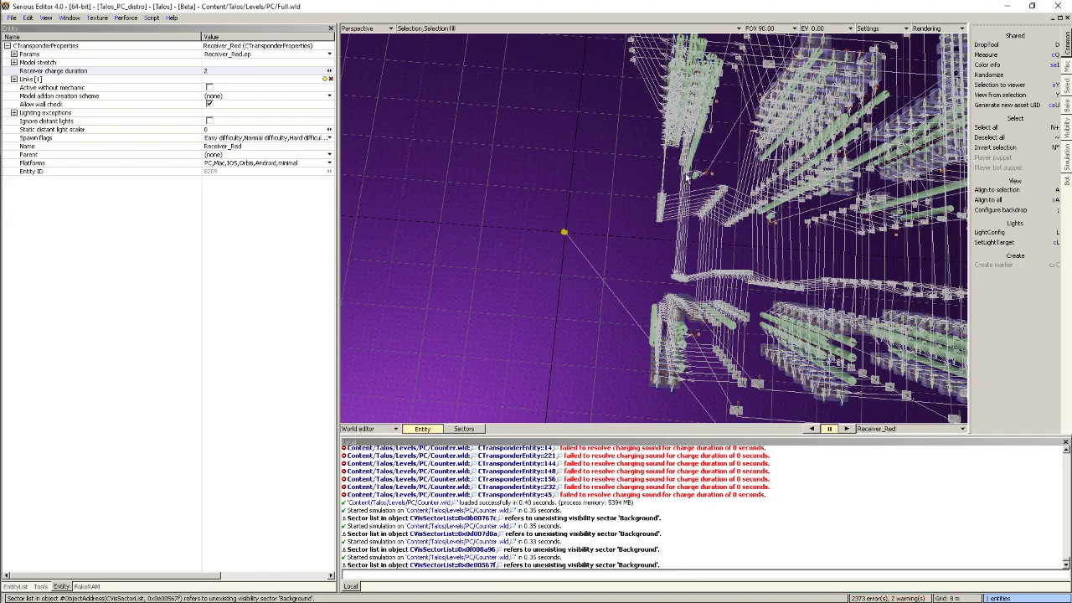
right_drag(662, 282, 662, 283)
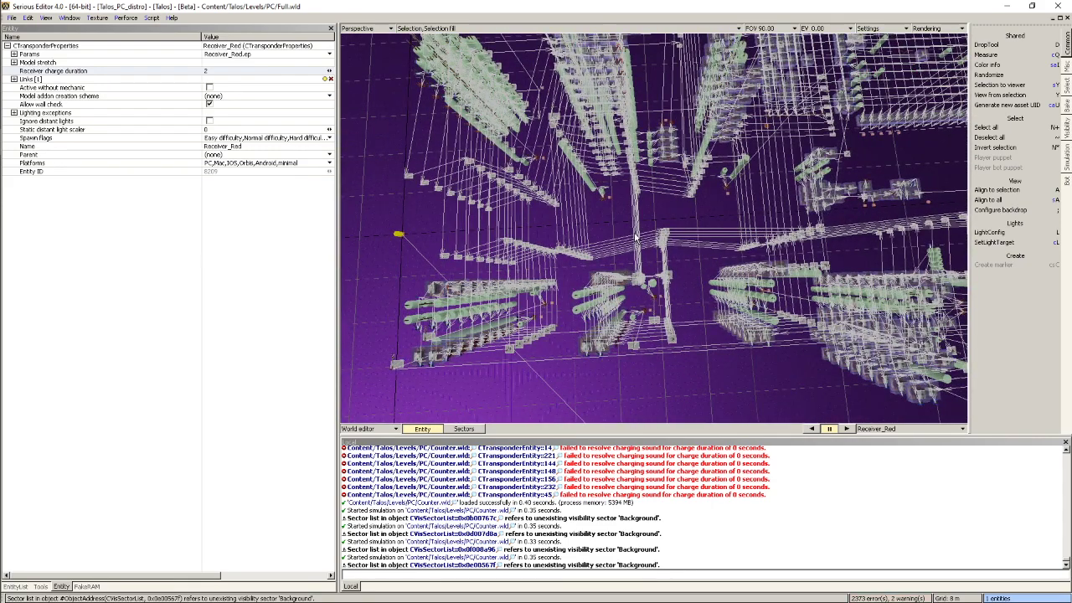
right_drag(706, 91, 411, 44)
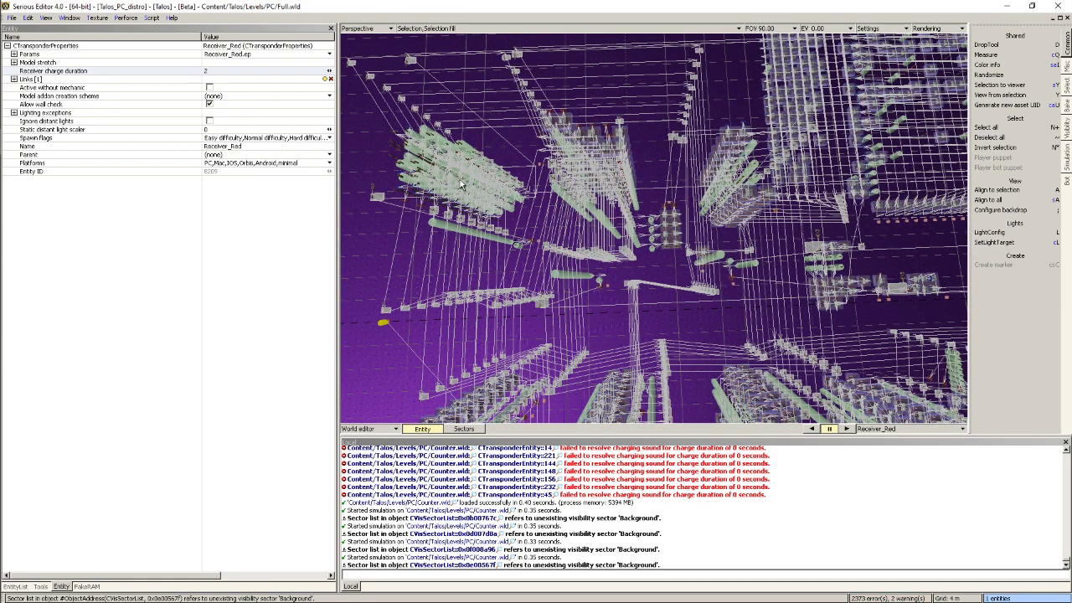
right_drag(653, 227, 653, 228)
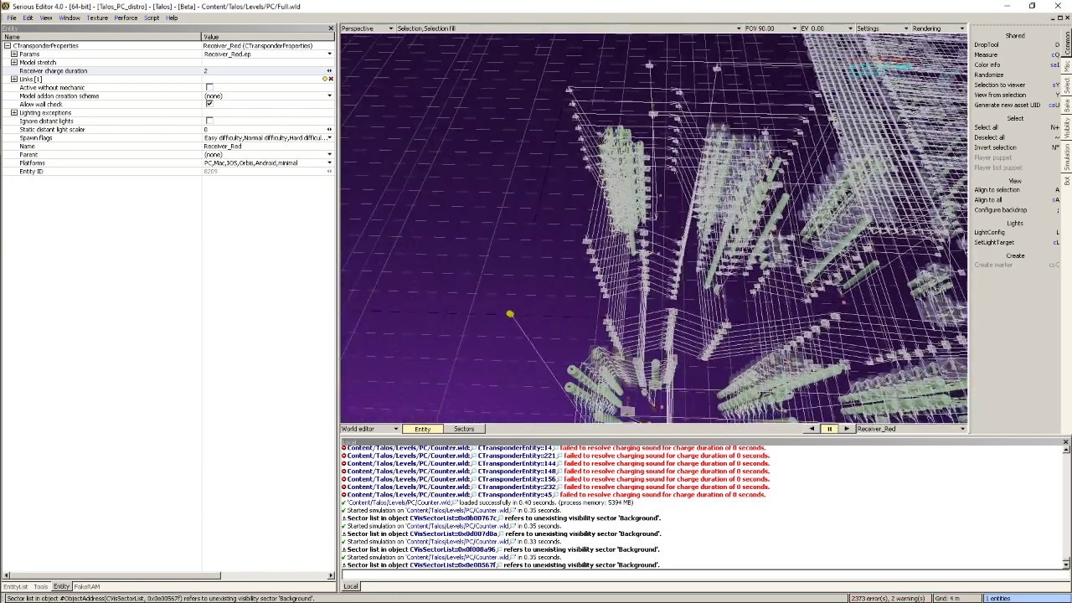
right_drag(692, 350, 692, 350)
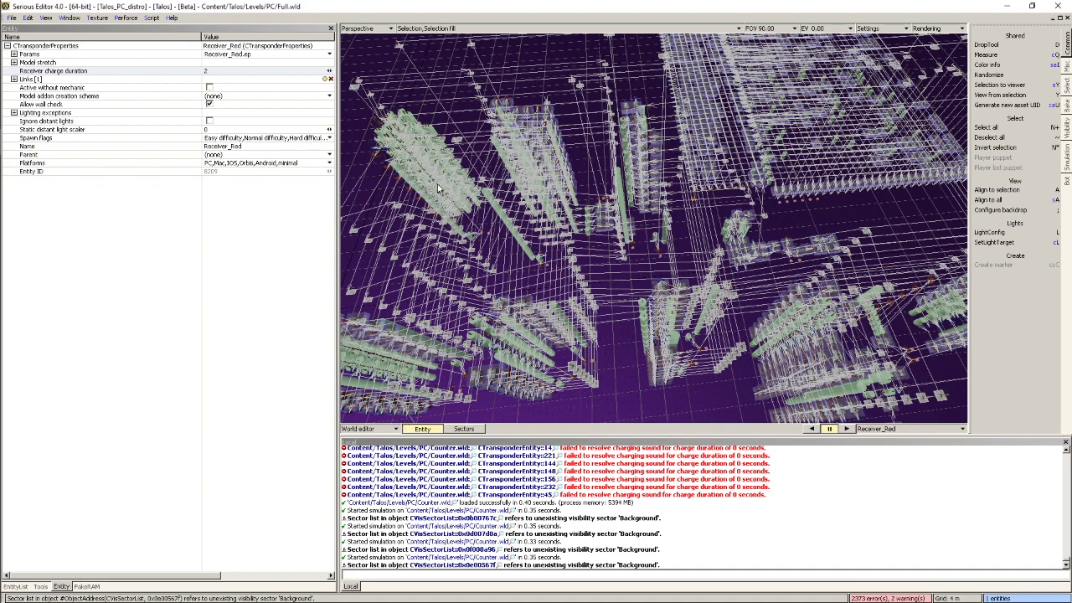
middle_drag(578, 245, 664, 276)
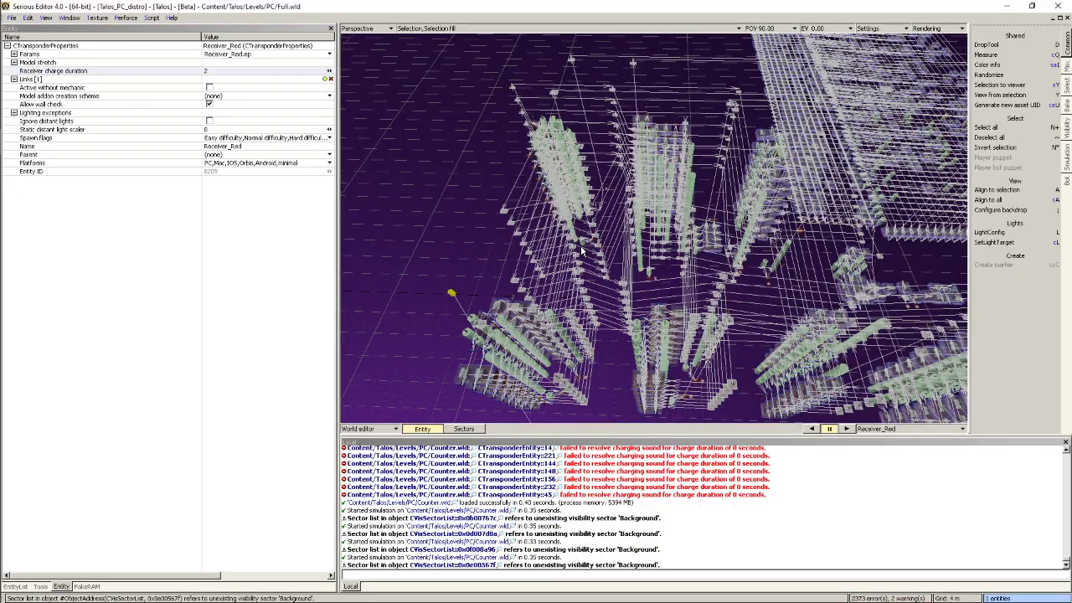
mouse_move(548, 266)
middle_down()
mouse_move(616, 251)
mouse_move(549, 268)
mouse_move(595, 276)
mouse_move(570, 273)
mouse_move(645, 239)
mouse_move(662, 260)
mouse_move(629, 263)
mouse_move(661, 293)
mouse_move(551, 268)
middle_up()
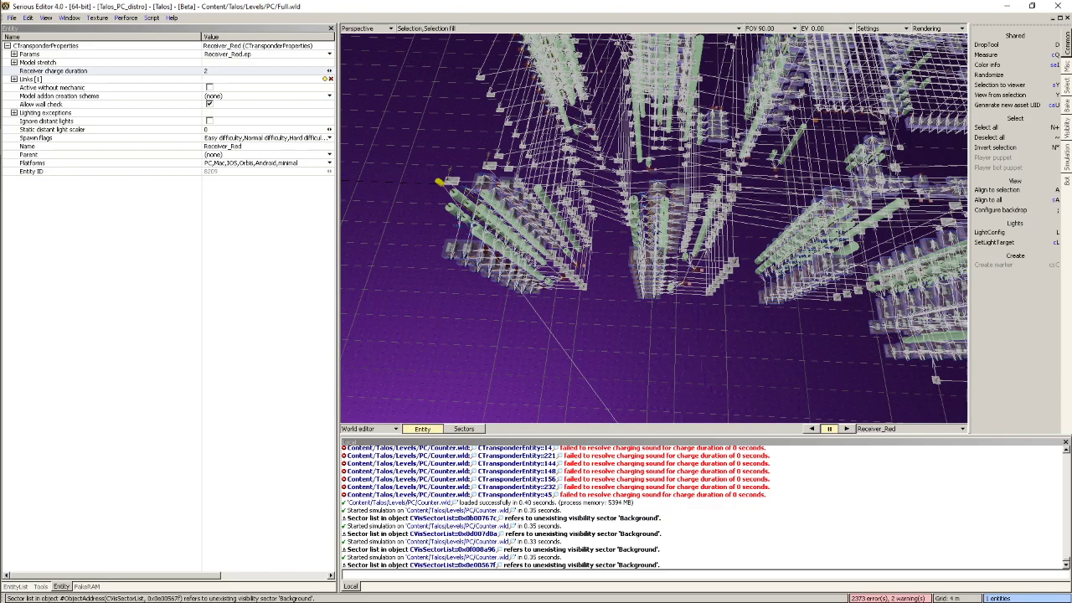
mouse_move(653, 228)
middle_down()
mouse_move(655, 155)
mouse_move(670, 168)
mouse_move(691, 151)
mouse_move(637, 197)
mouse_move(616, 234)
mouse_move(624, 211)
mouse_move(671, 197)
mouse_move(712, 159)
mouse_move(821, 176)
mouse_move(758, 161)
mouse_move(696, 168)
mouse_move(566, 232)
mouse_move(596, 298)
mouse_move(657, 322)
mouse_move(647, 362)
mouse_move(722, 272)
mouse_move(665, 241)
middle_up()
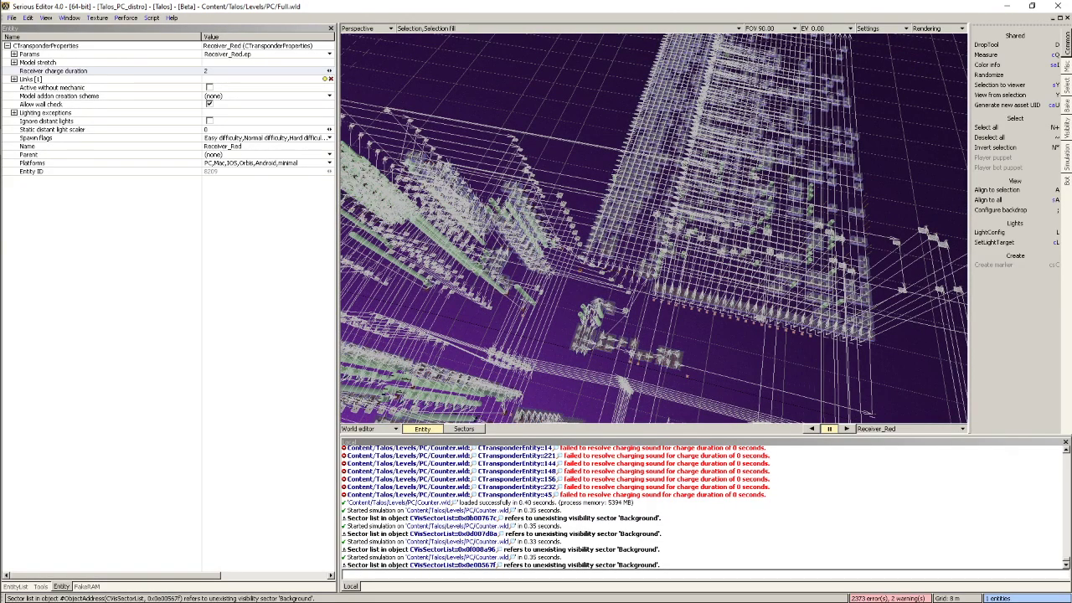
Switch to the TalosASM project in Atom and hide the Git pane
key(alt+Tab)
drag(1071, 109, 478, 0)
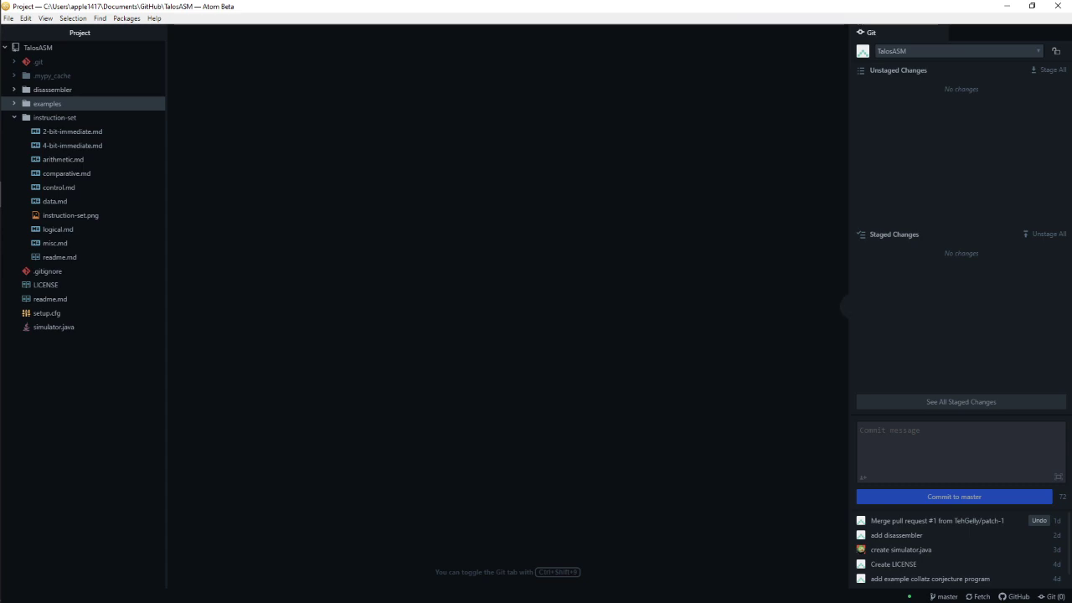
click(1062, 31)
click(941, 33)
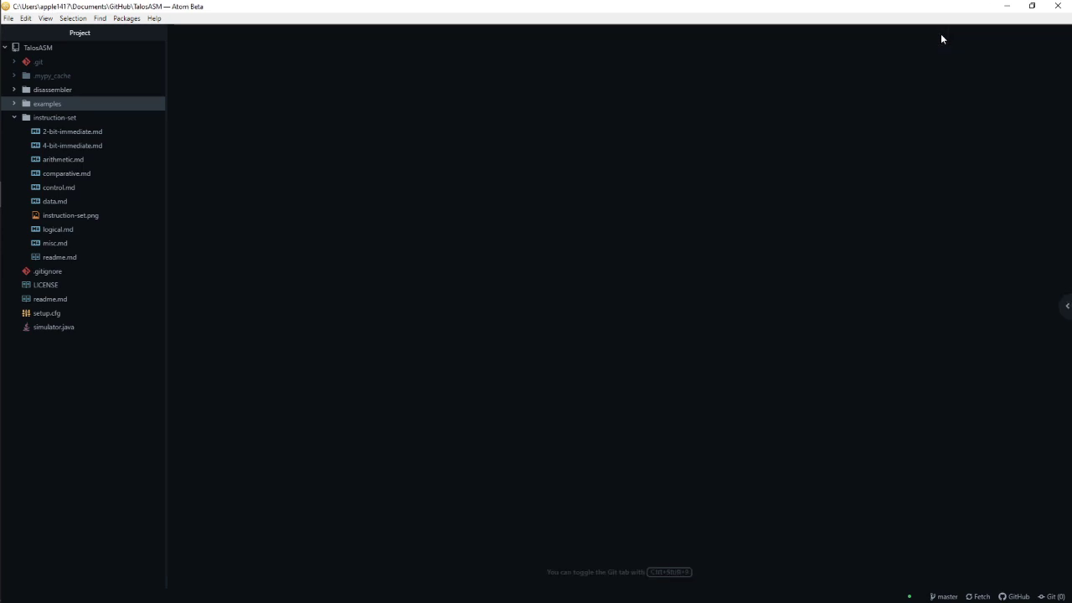
Open readme.md from the instruction-set folder and show its rendered Markdown preview with the instruction table
click(70, 216)
click(57, 229)
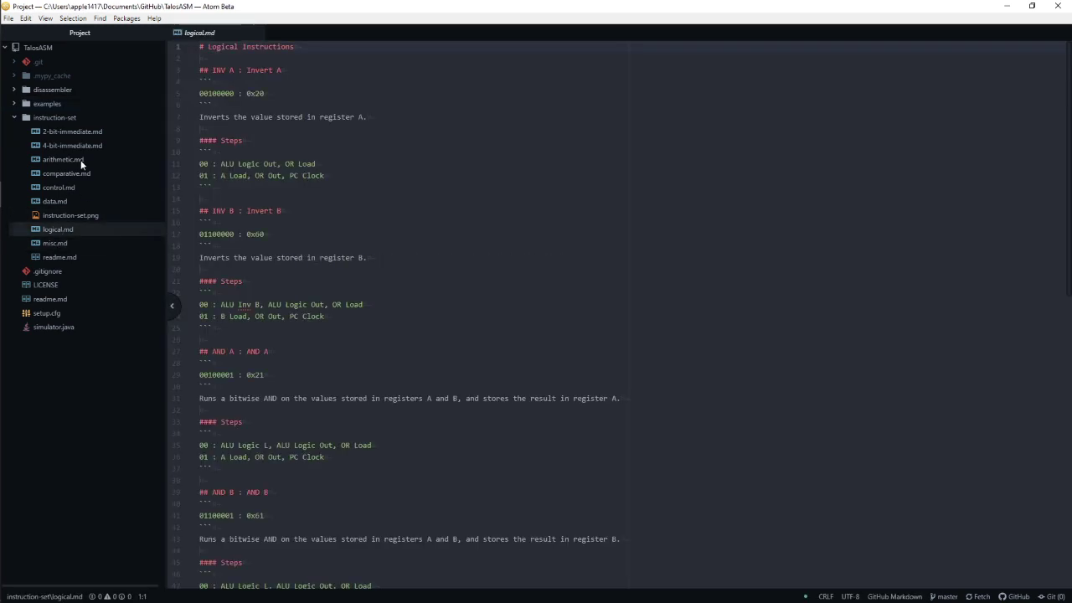
click(60, 257)
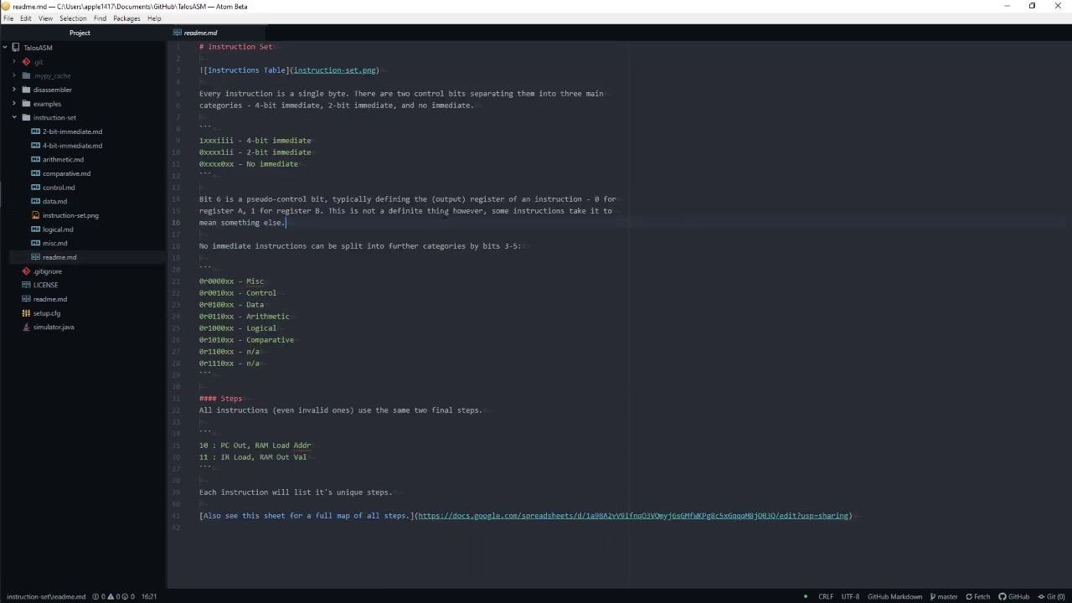
key(ctrl+shift+m)
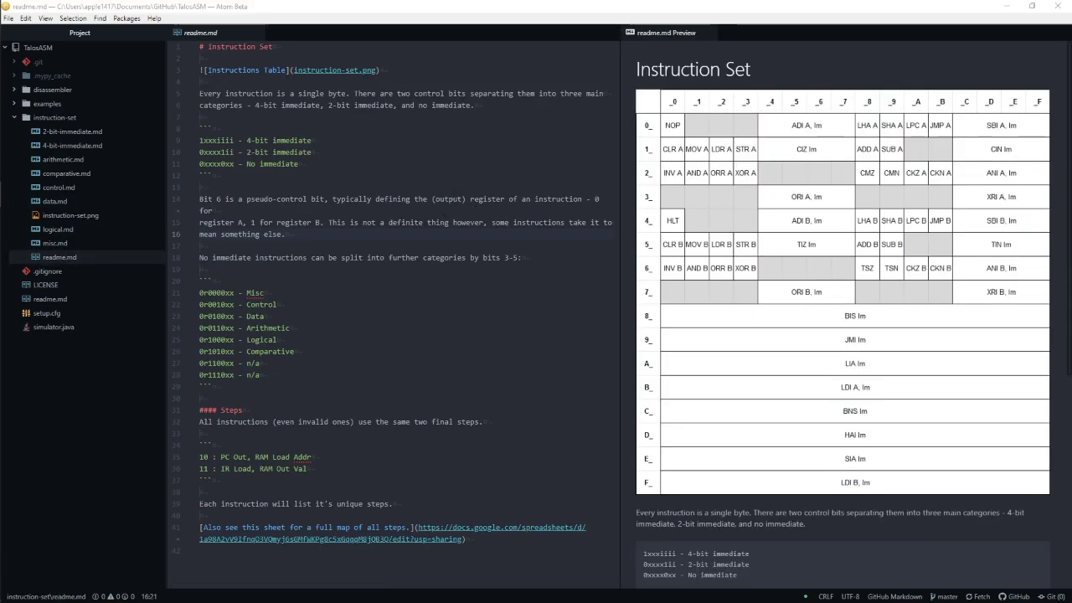
key(ctrl+shift+n)
key(alt+F4)
click(1030, 284)
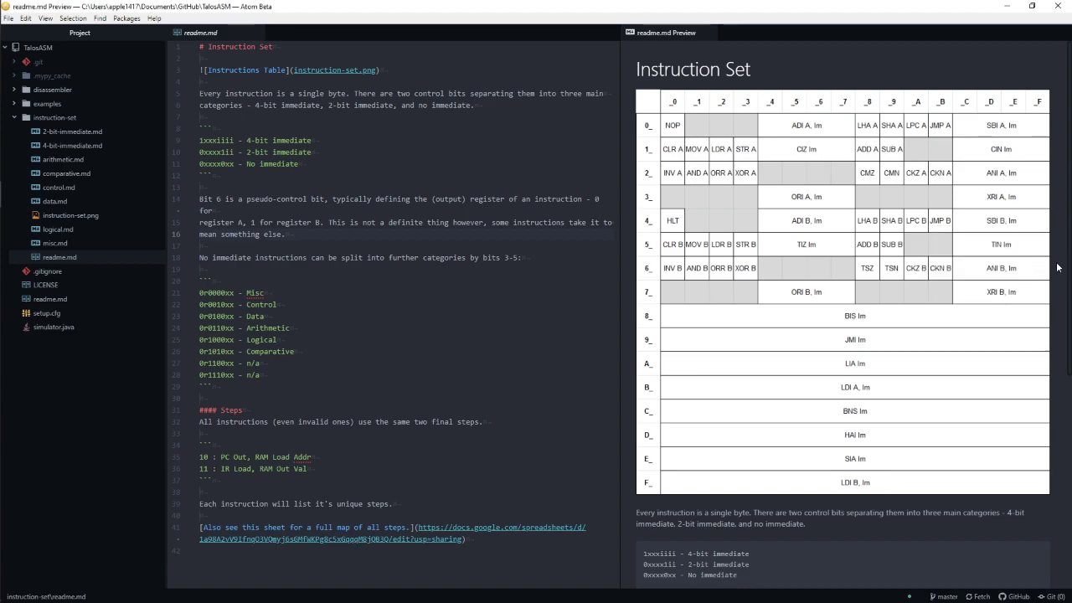
Switch to the Firefox window and bring up the TalosASM repository page on GitHub
key(alt+Tab)
key(alt+Tab)
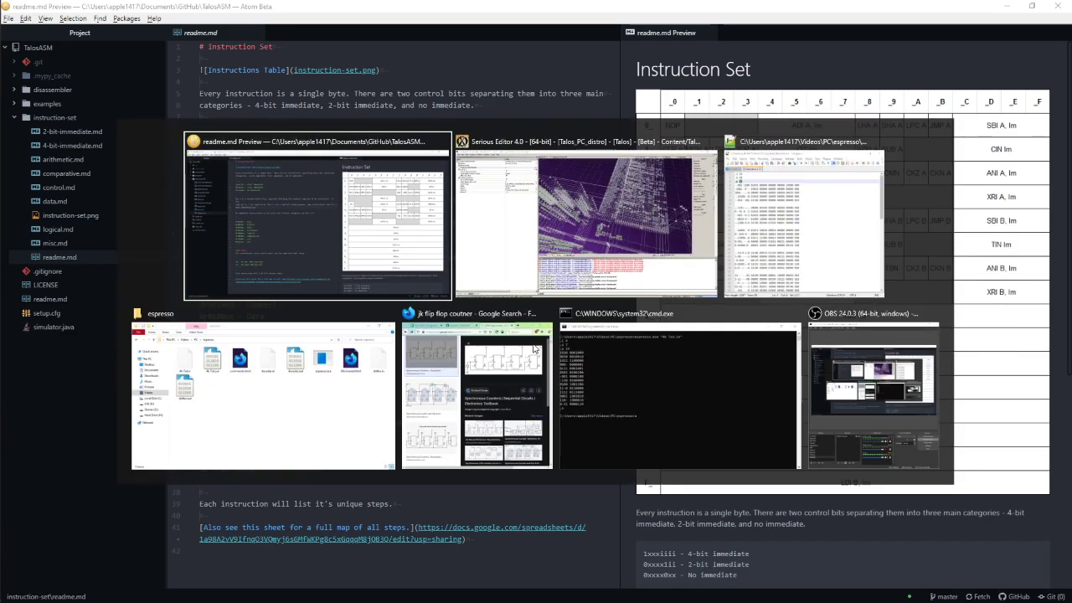
key(alt+Tab)
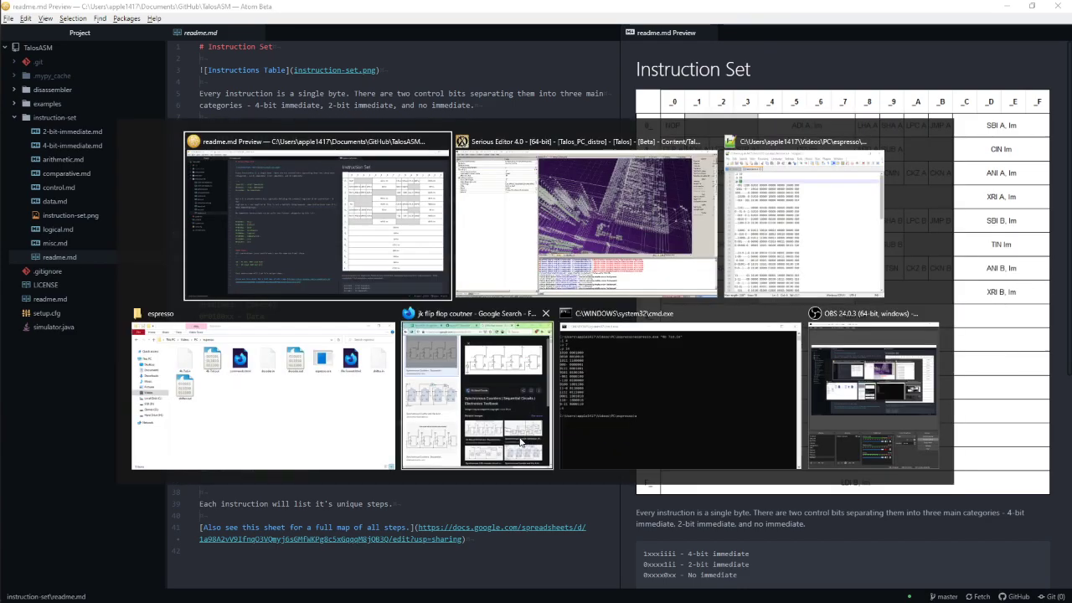
click(515, 419)
click(750, 102)
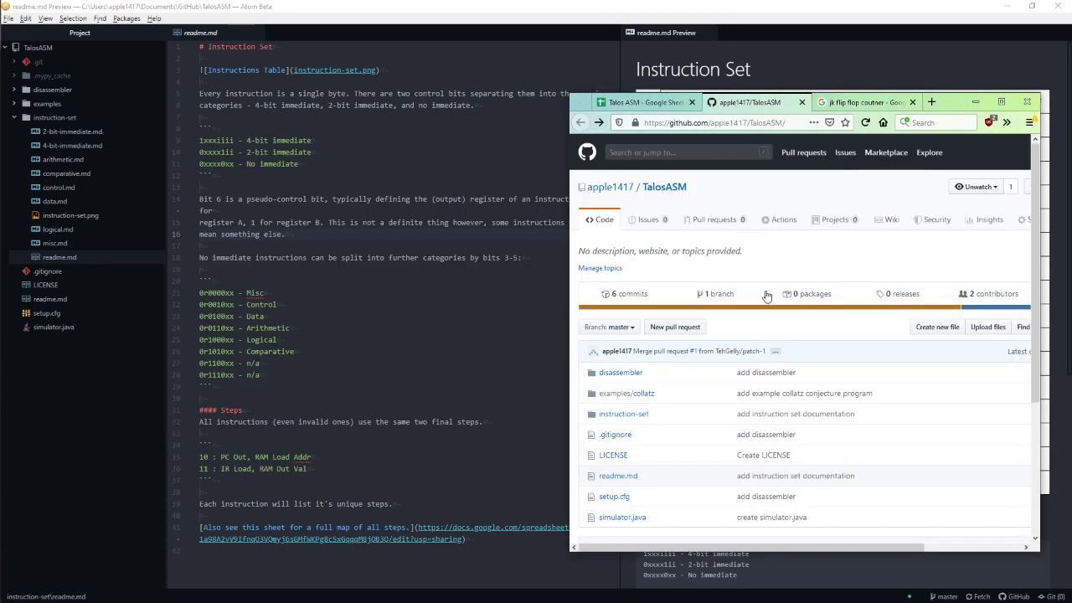
Open the instruction-set folder on GitHub, read its readme through the Steps section, and return to the readme preview in Atom
scroll(696, 289, down, 3)
click(617, 222)
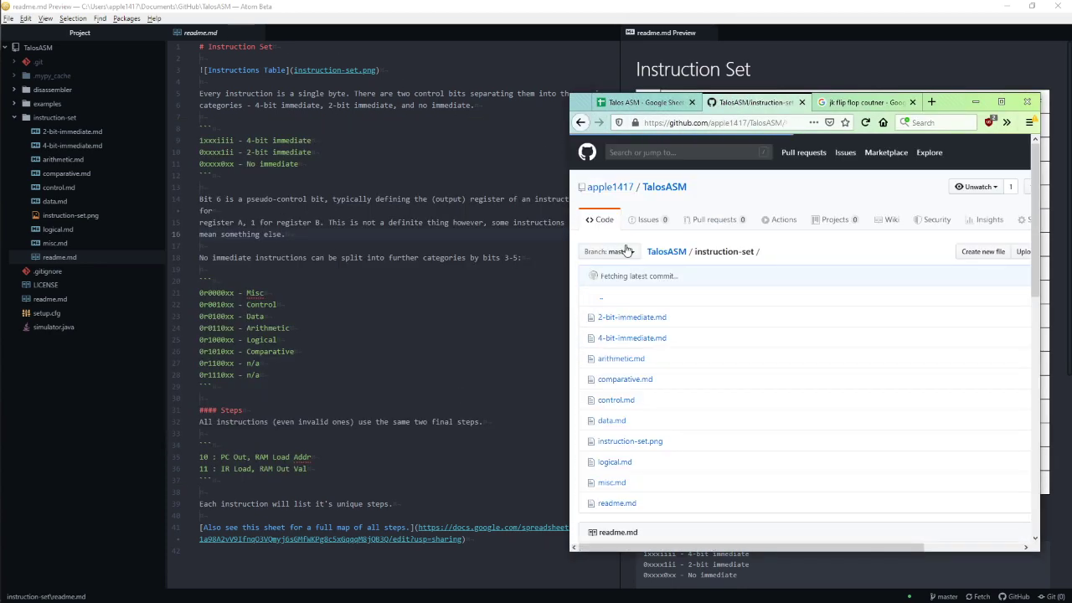
scroll(730, 335, down, 10)
scroll(838, 339, down, 5)
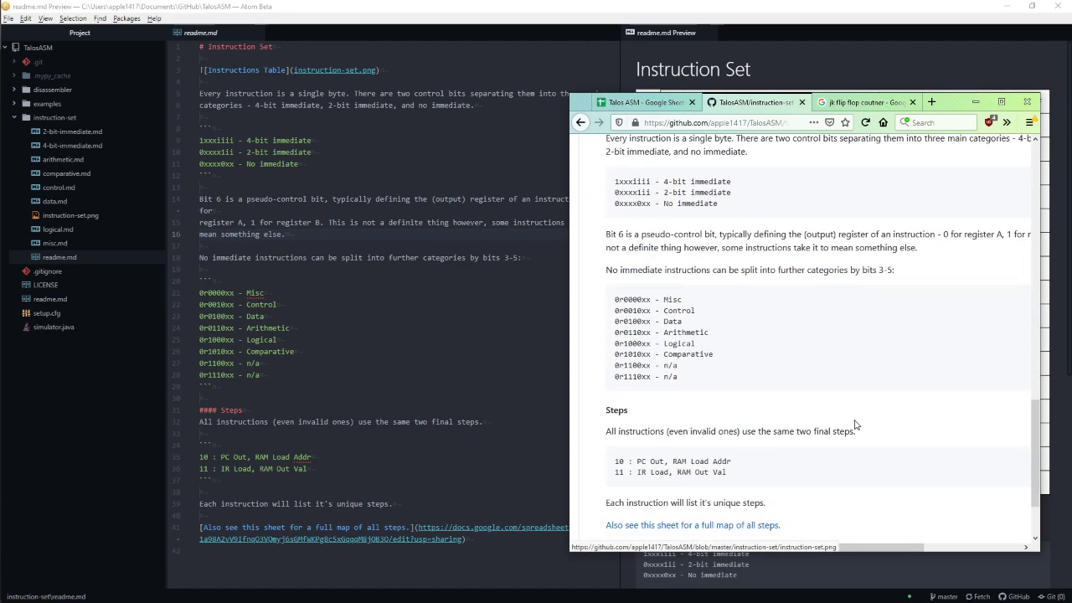
click(494, 375)
click(851, 132)
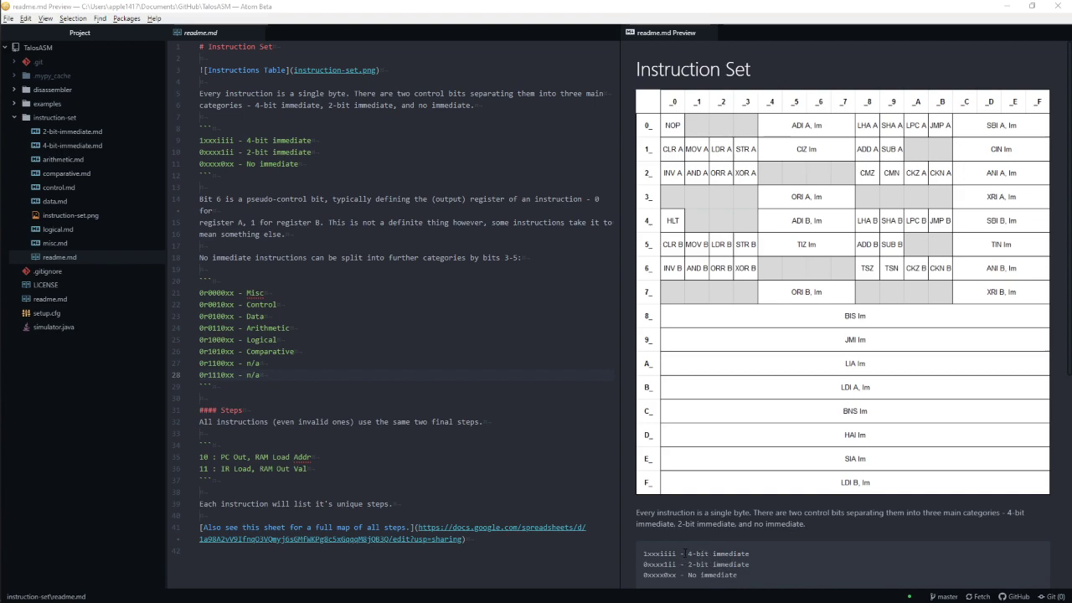
Highlight the leading control bit and the immediate bits of the 4-bit immediate pattern in the readme preview
scroll(680, 556, down, 3)
drag(643, 330, 647, 330)
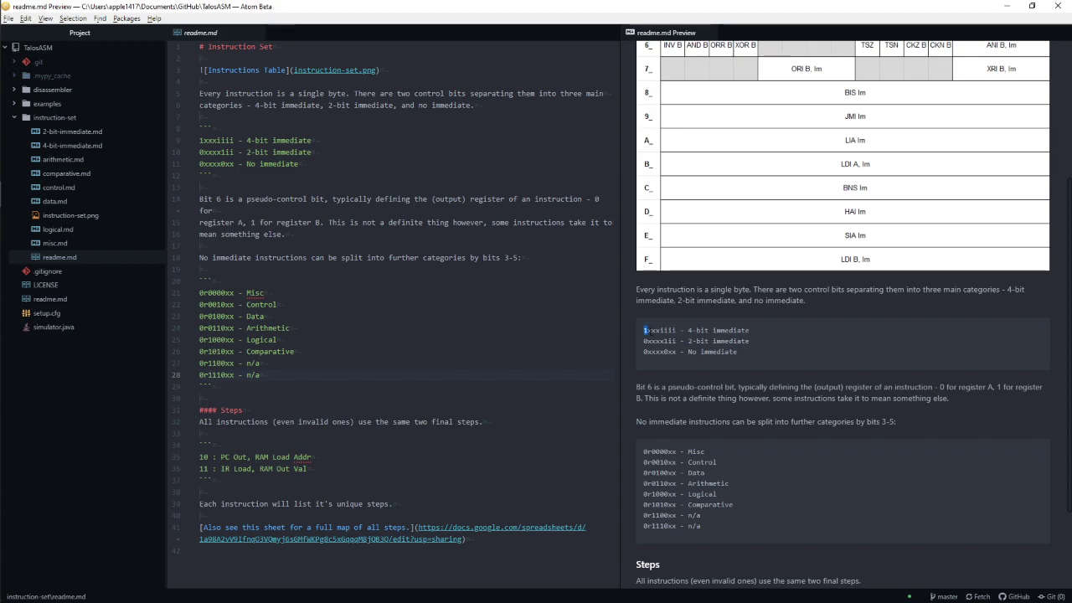
drag(659, 330, 673, 330)
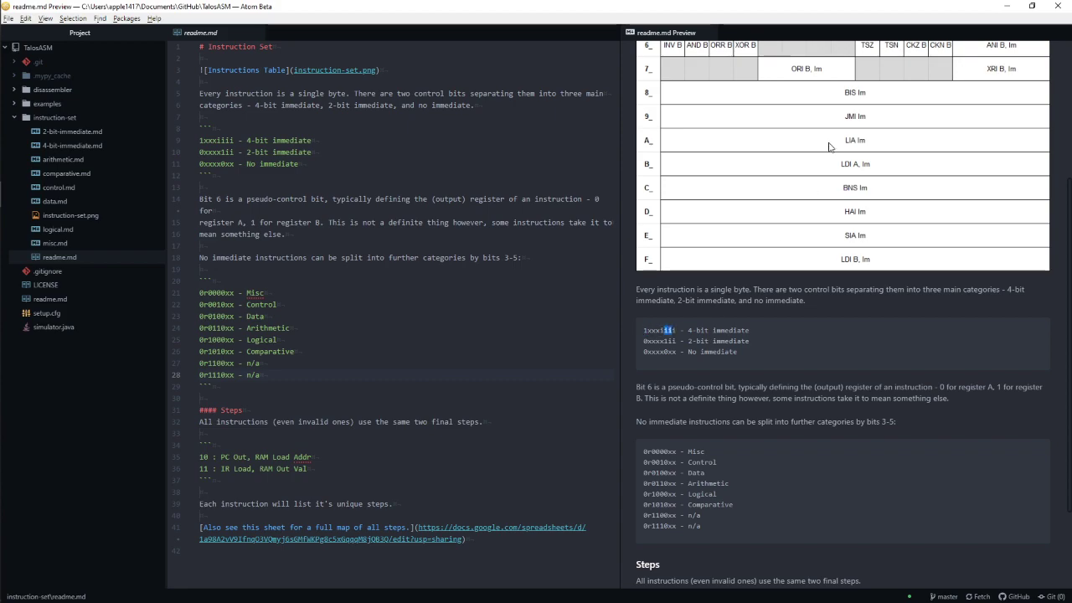
click(766, 318)
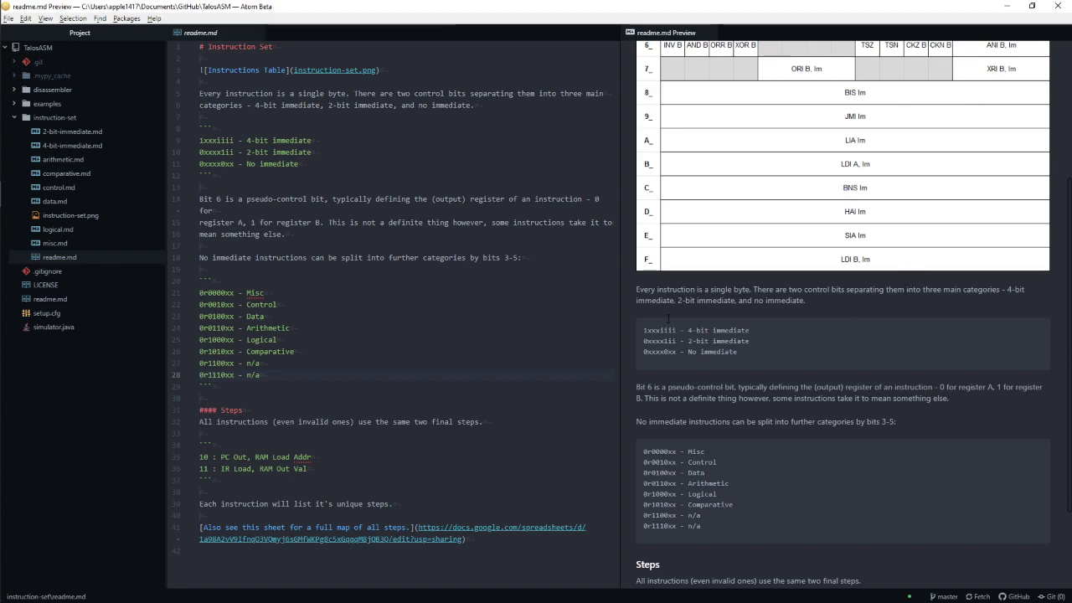
Highlight the 4-bit immediate line and its three x bits, and compare the bit patterns with the instruction table
drag(643, 331, 644, 341)
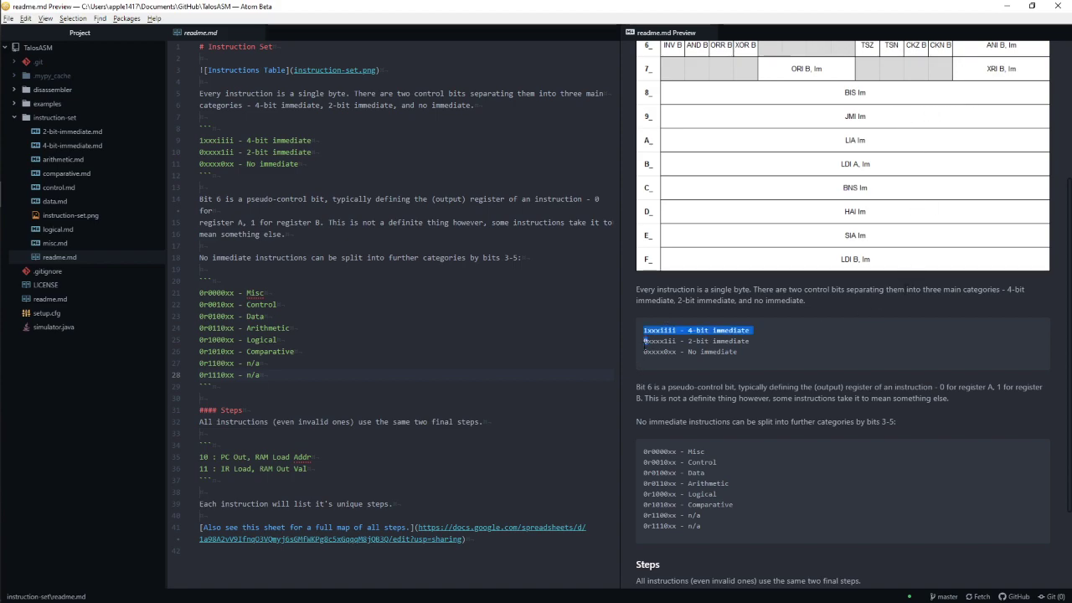
click(646, 341)
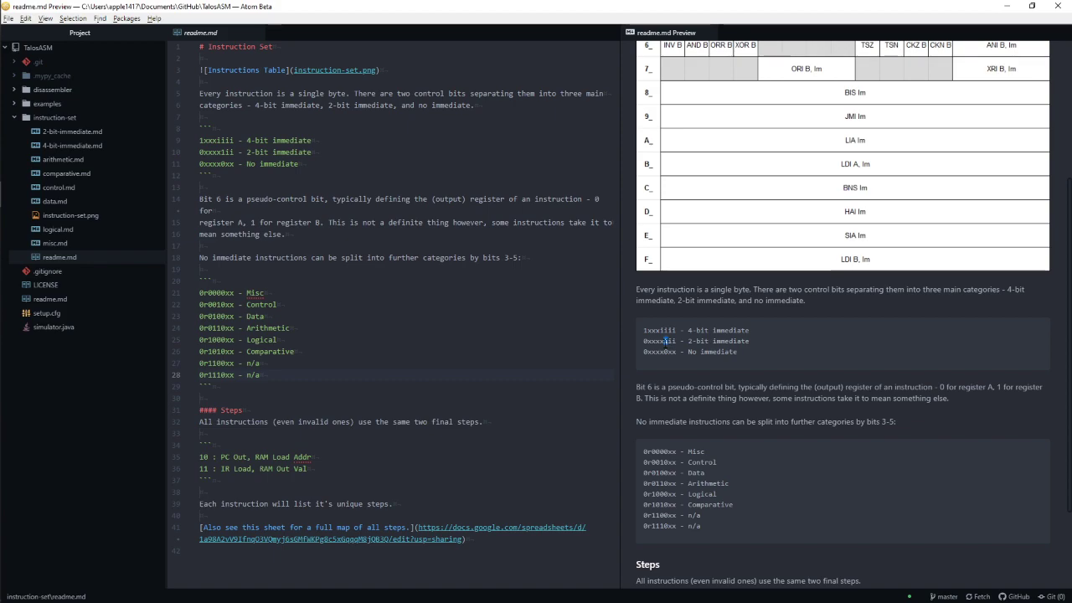
drag(647, 331, 665, 331)
click(722, 355)
scroll(823, 117, up, 5)
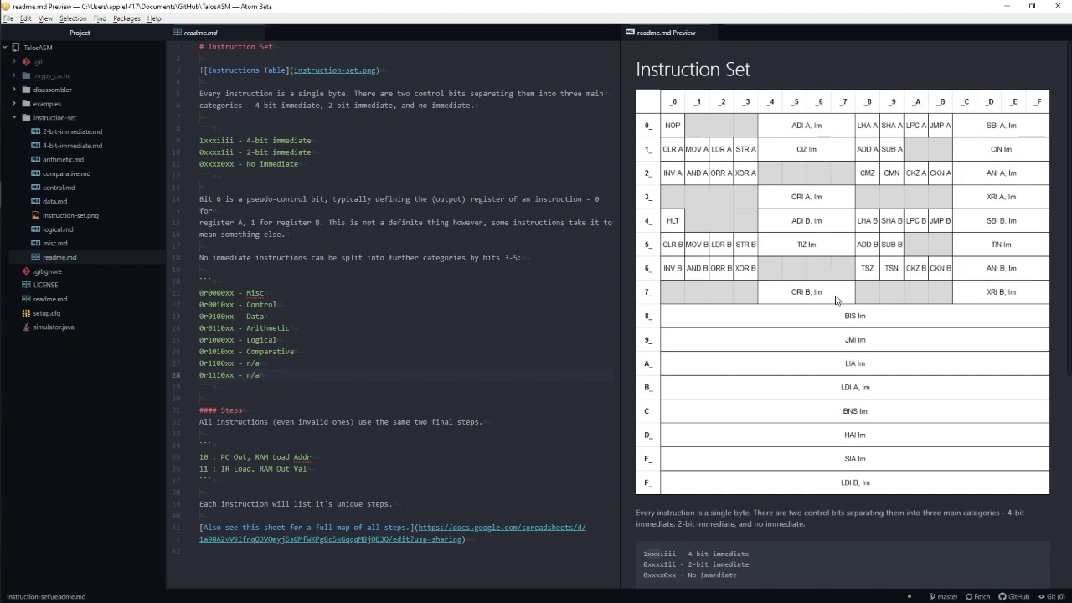
scroll(848, 311, down, 3)
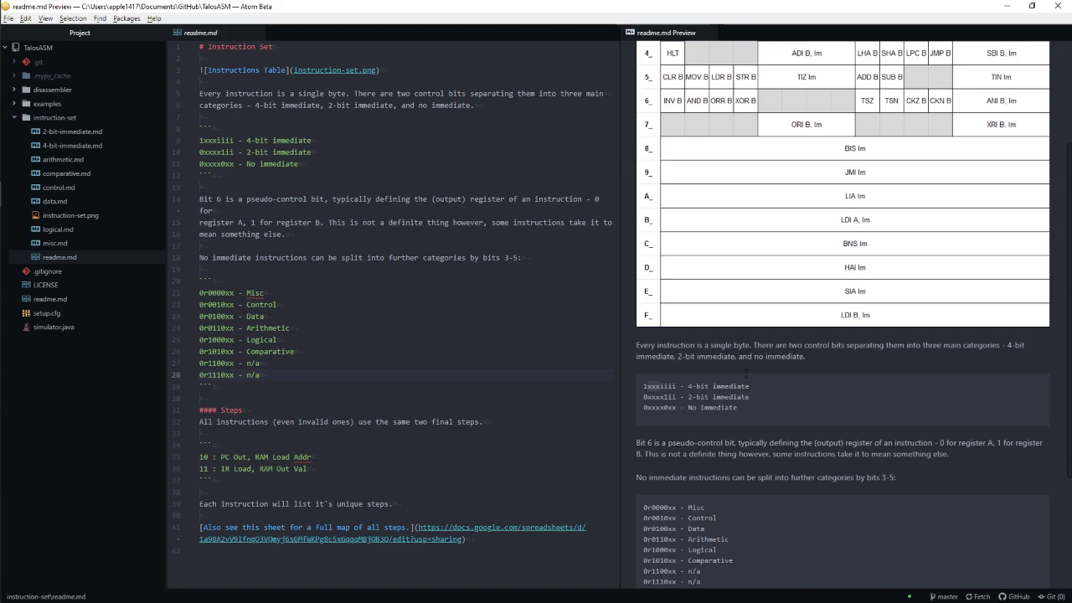
scroll(672, 425, up, 3)
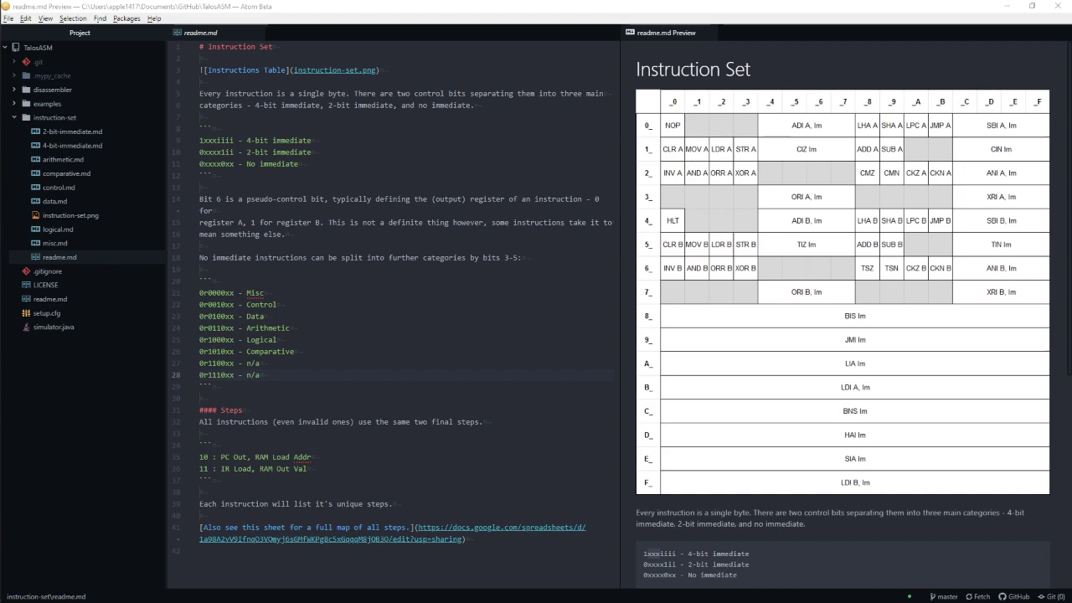
Switch to the Serious Editor window showing the Full.wld level
mouse_move(2, 224)
key(alt+Tab)
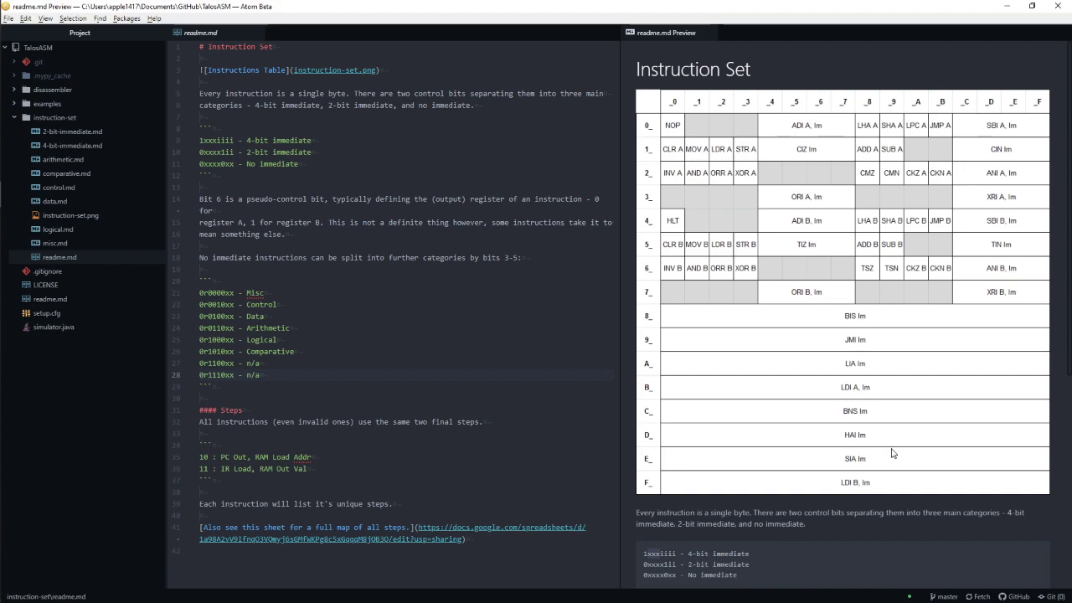
key(alt+Tab)
key(alt+Tab)
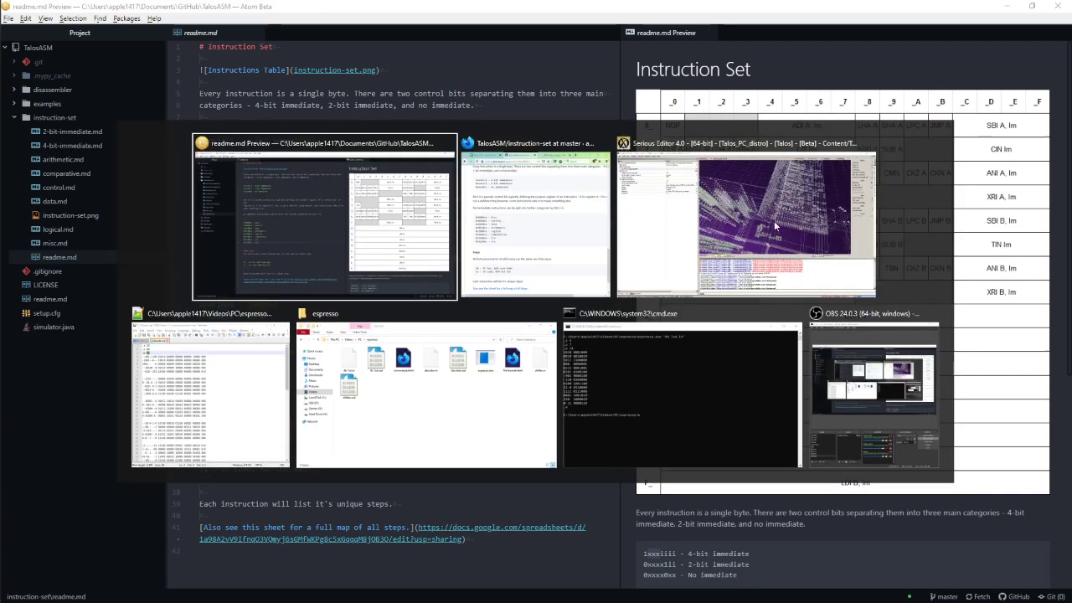
click(790, 217)
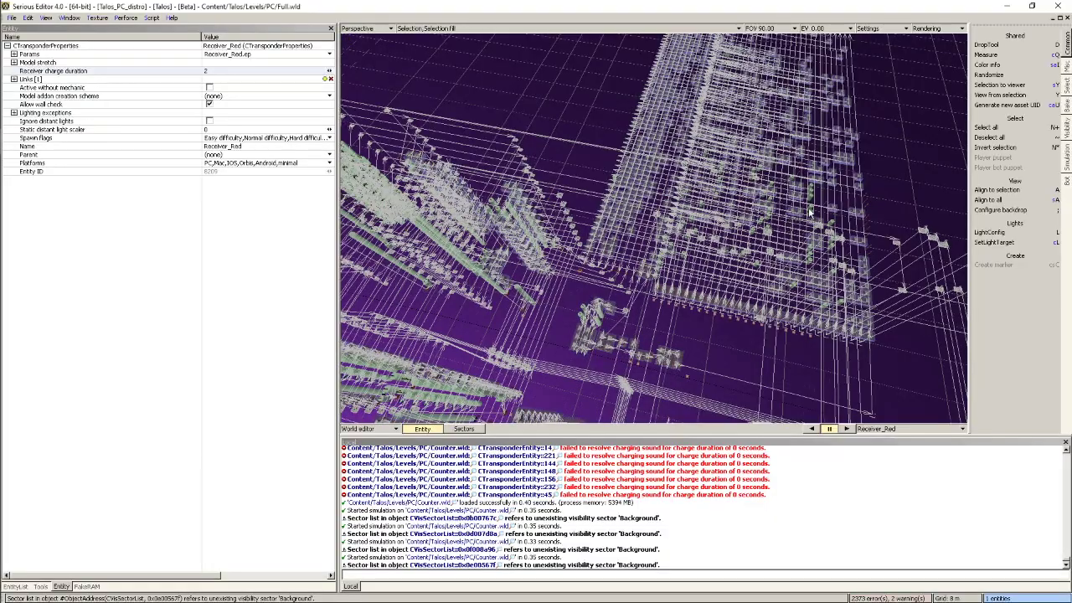
Fly in close to the logic towers beside the grid and select individual plasma walls to inspect them
right_drag(810, 213, 754, 264)
click(650, 252)
right_drag(649, 238, 741, 213)
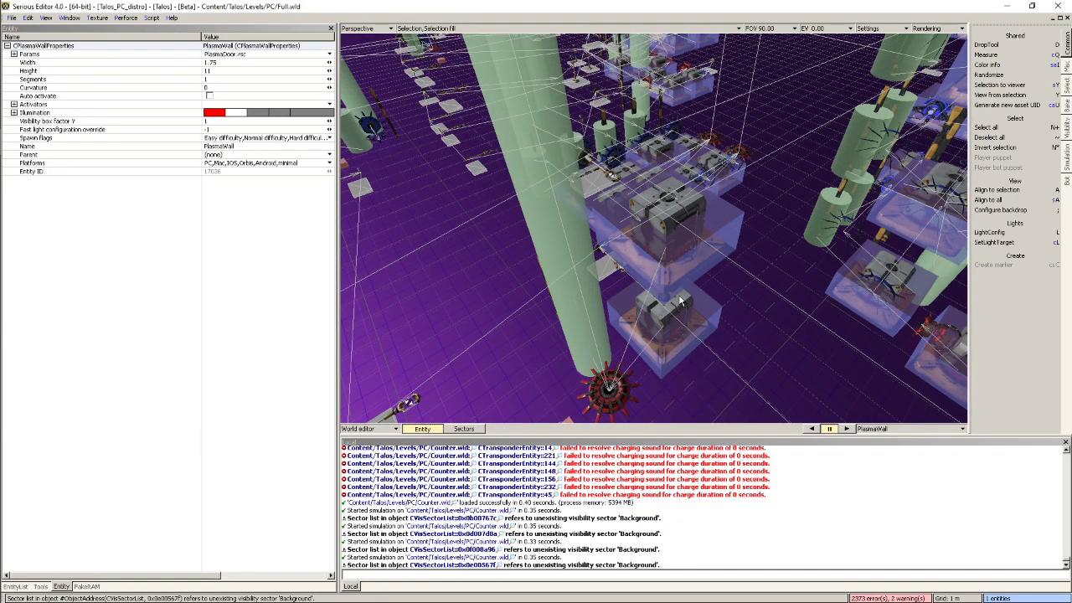
click(661, 246)
right_drag(661, 246, 754, 222)
click(687, 224)
right_drag(686, 224, 686, 223)
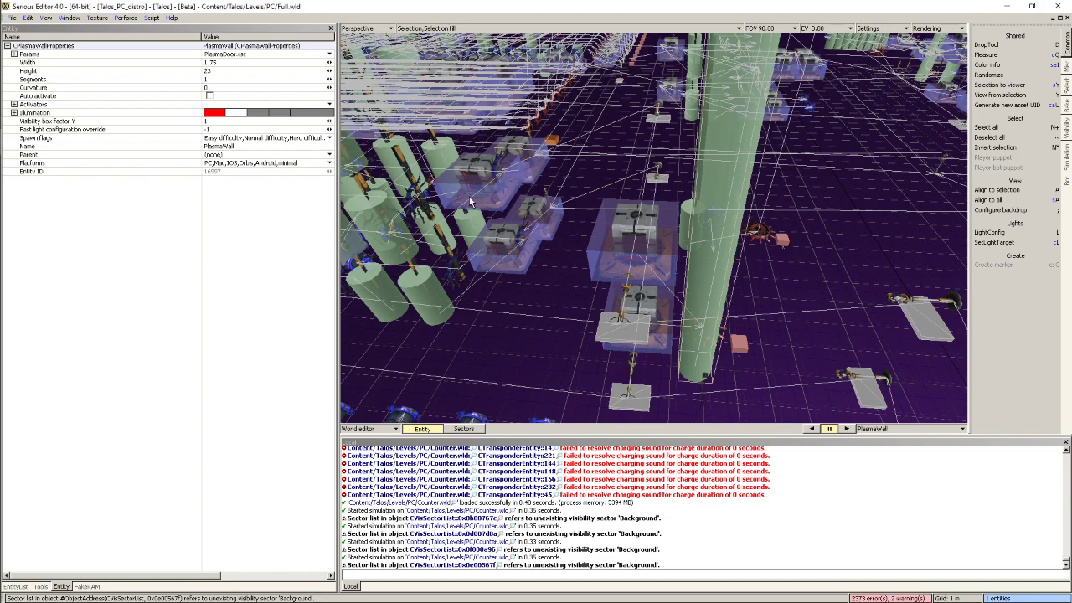
Return to the readme preview in Atom and highlight the note that bit 6 is a pseudo-control bit, checking it against the instruction table
click(15, 194)
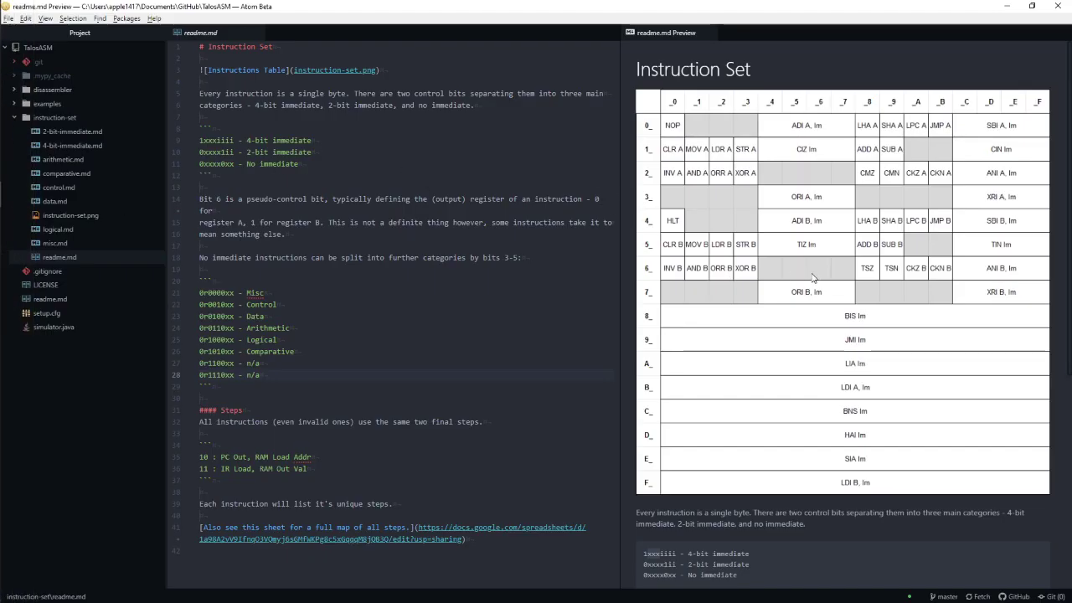
scroll(813, 272, down, 3)
scroll(813, 272, up, 3)
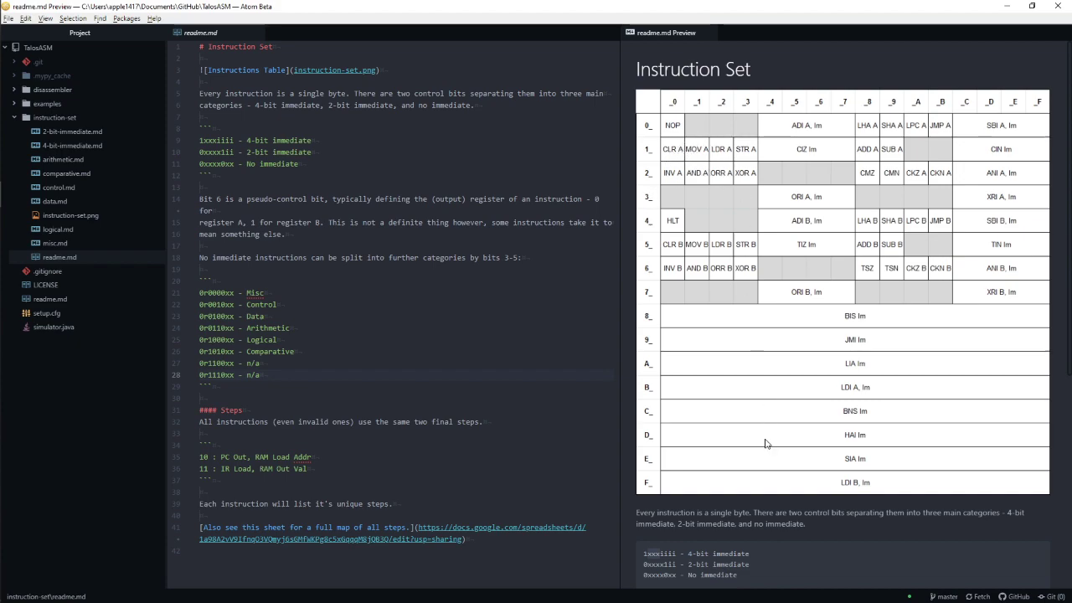
scroll(765, 444, down, 4)
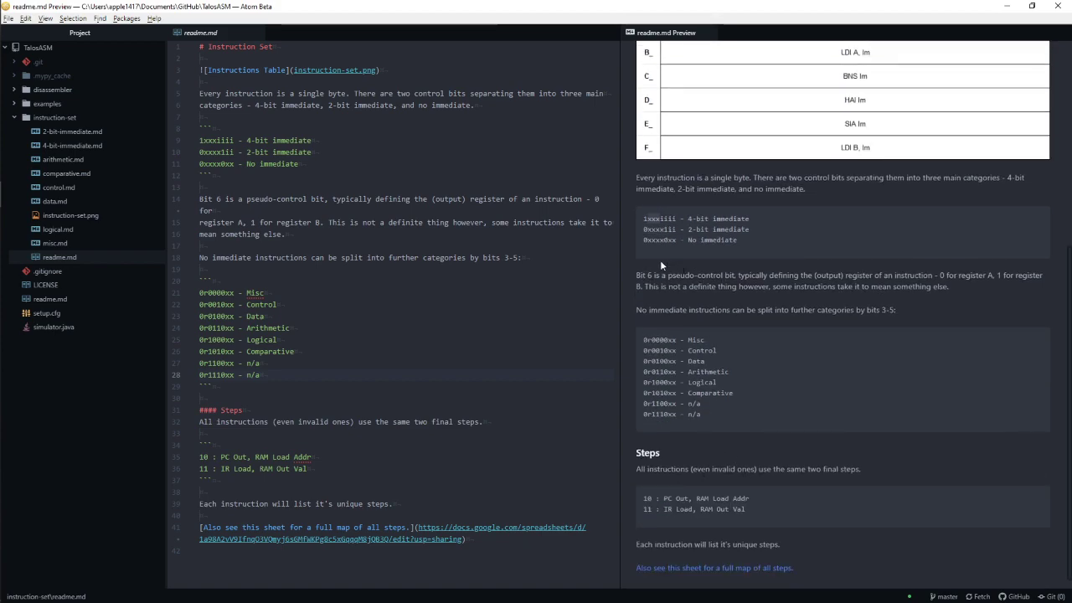
drag(647, 276, 736, 276)
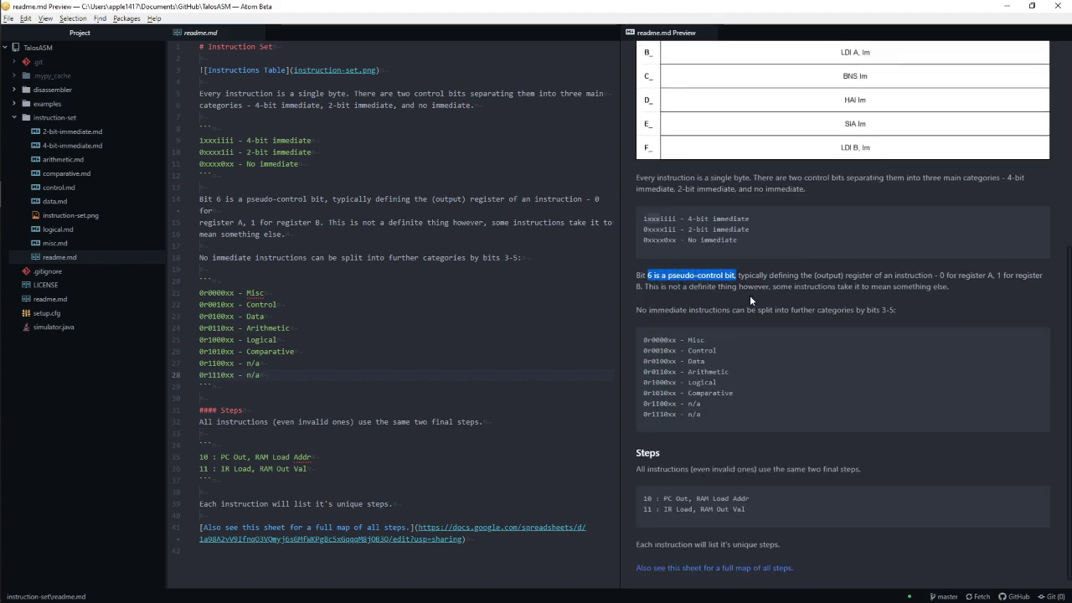
scroll(749, 295, up, 4)
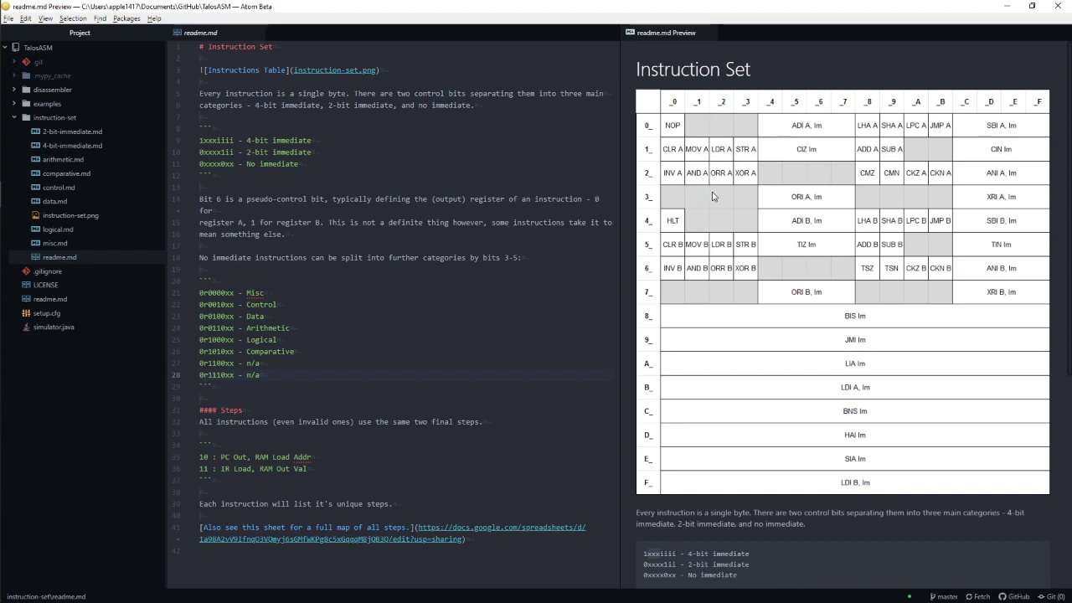
Open data.md from the instruction-set folder, place it beside readme.md in the source pane, and show its rendered Markdown preview
click(95, 160)
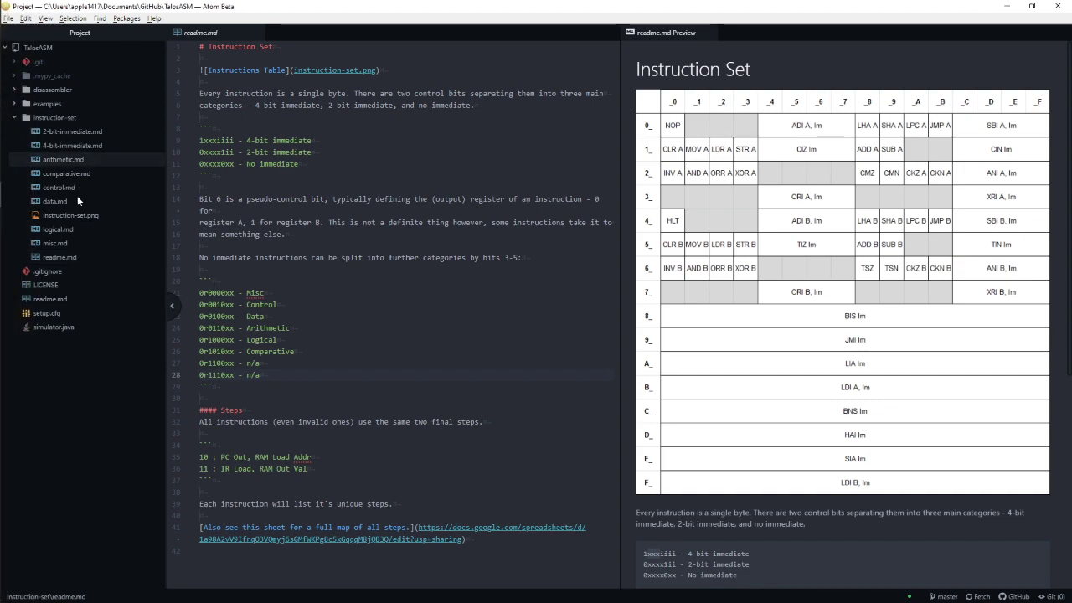
click(79, 185)
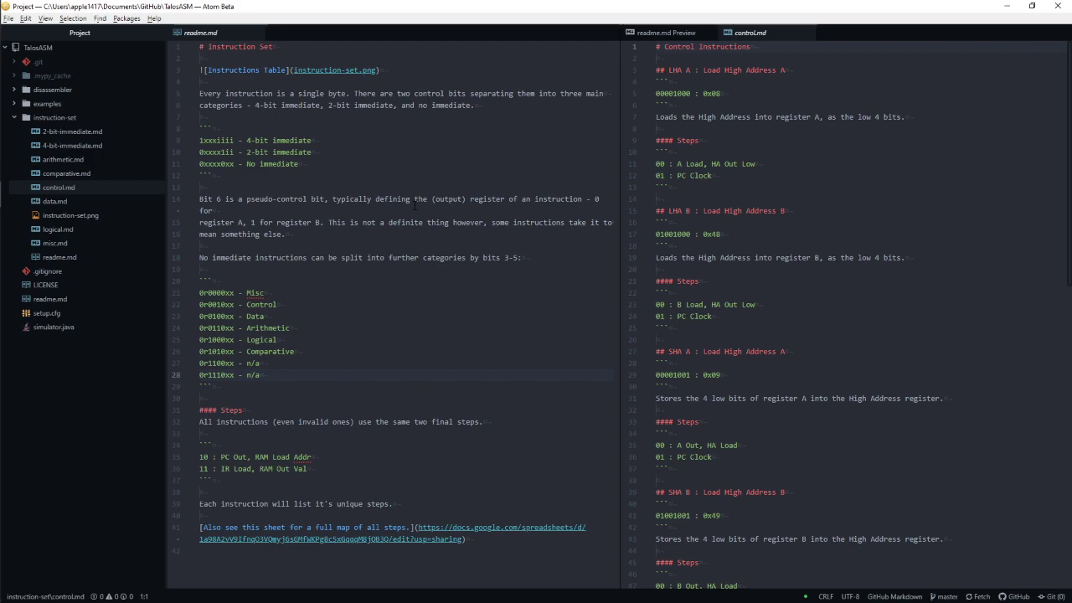
click(61, 201)
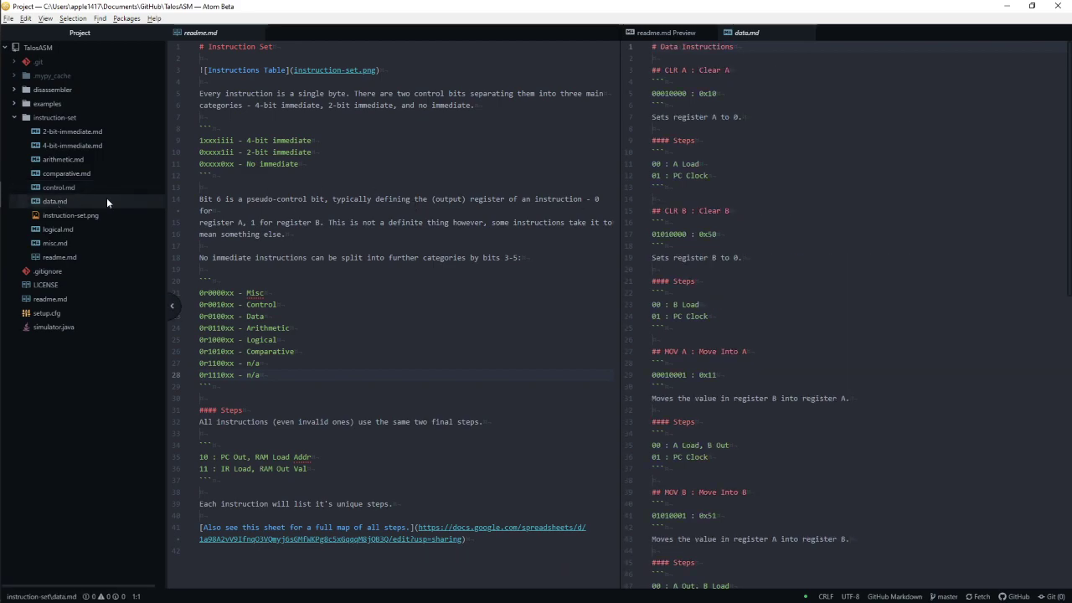
drag(746, 32, 315, 33)
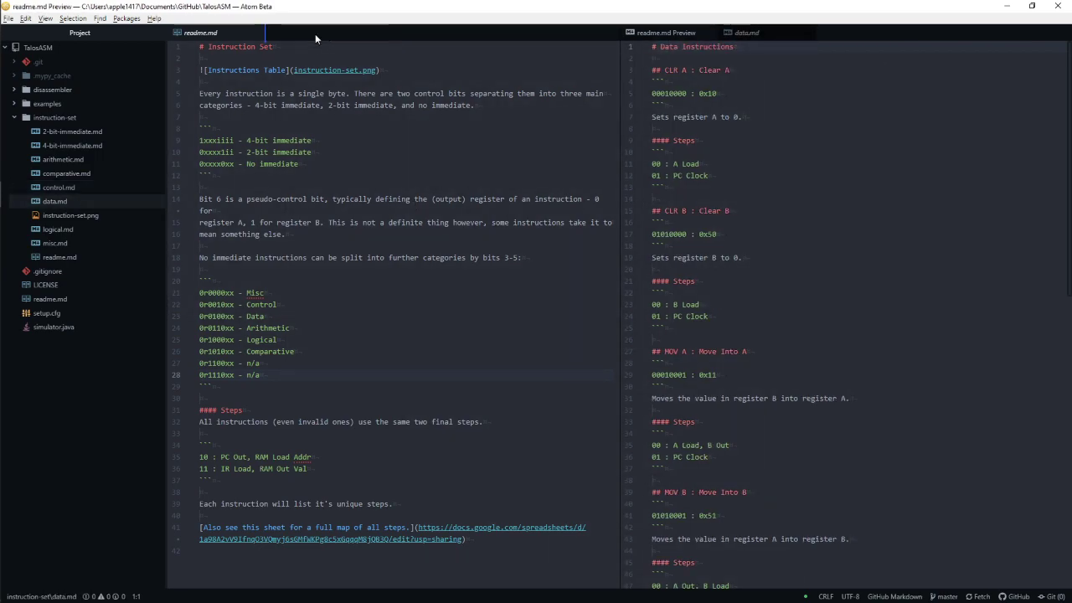
key(ctrl+shift+m)
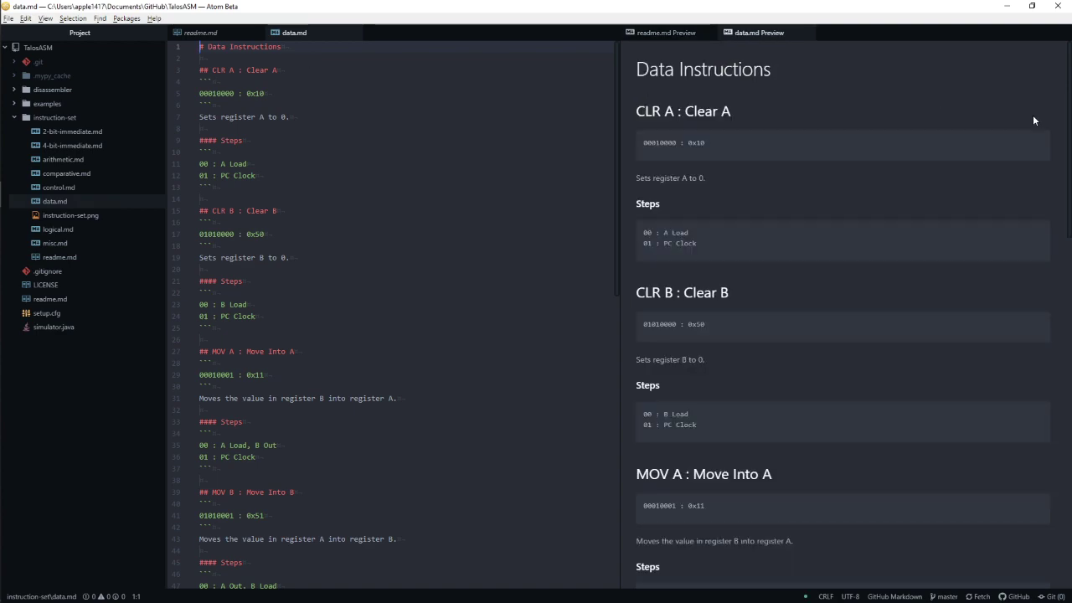
Examine the LDR and STR entries in the data.md preview, highlighting the memory address and target register in the LDR A description
scroll(933, 187, down, 10)
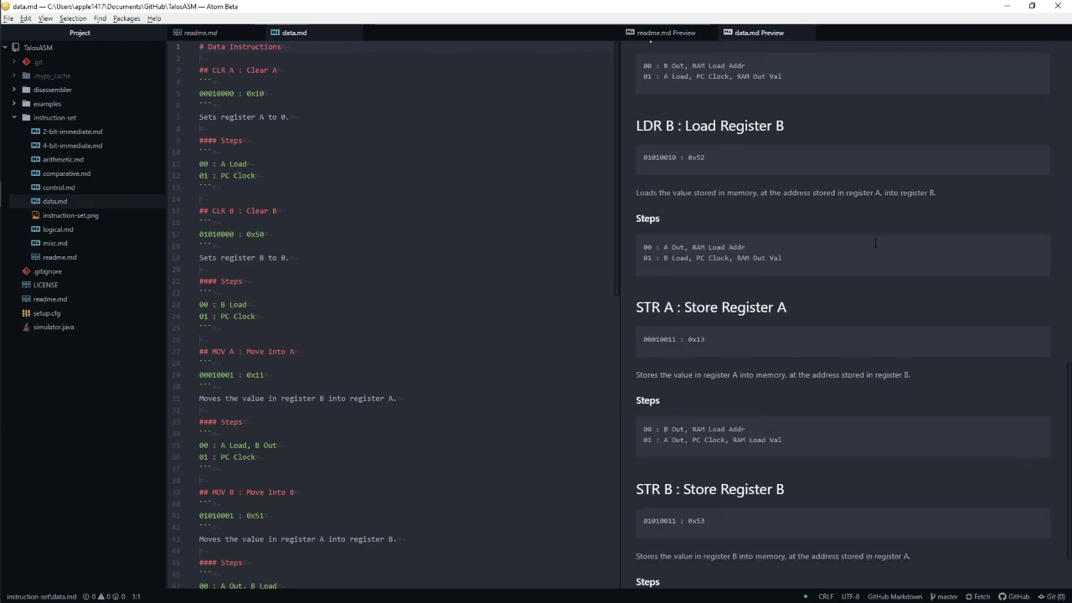
scroll(876, 242, up, 2)
click(715, 193)
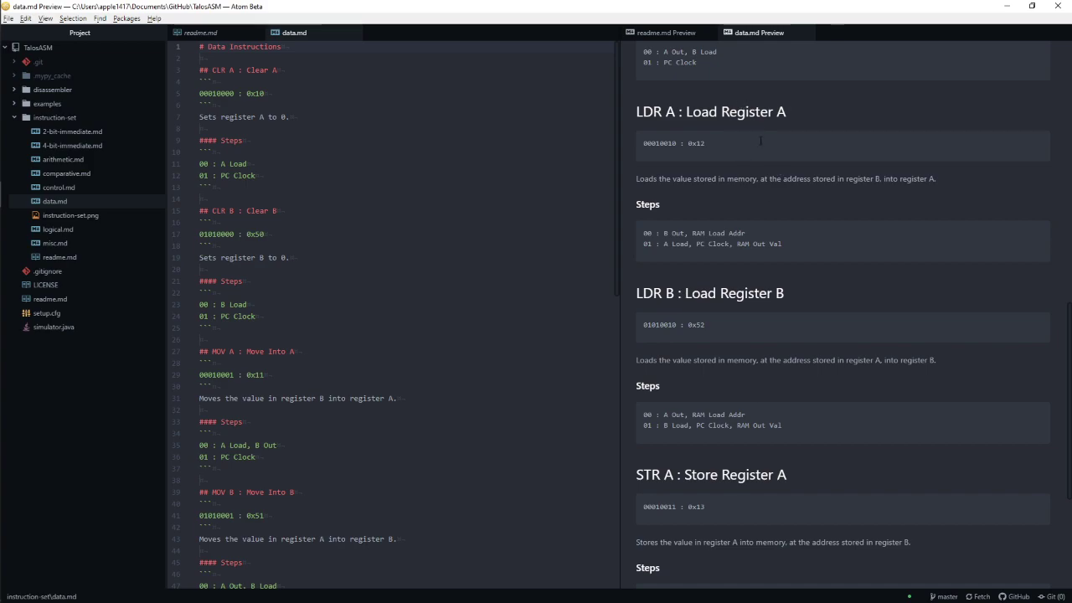
drag(785, 179, 877, 175)
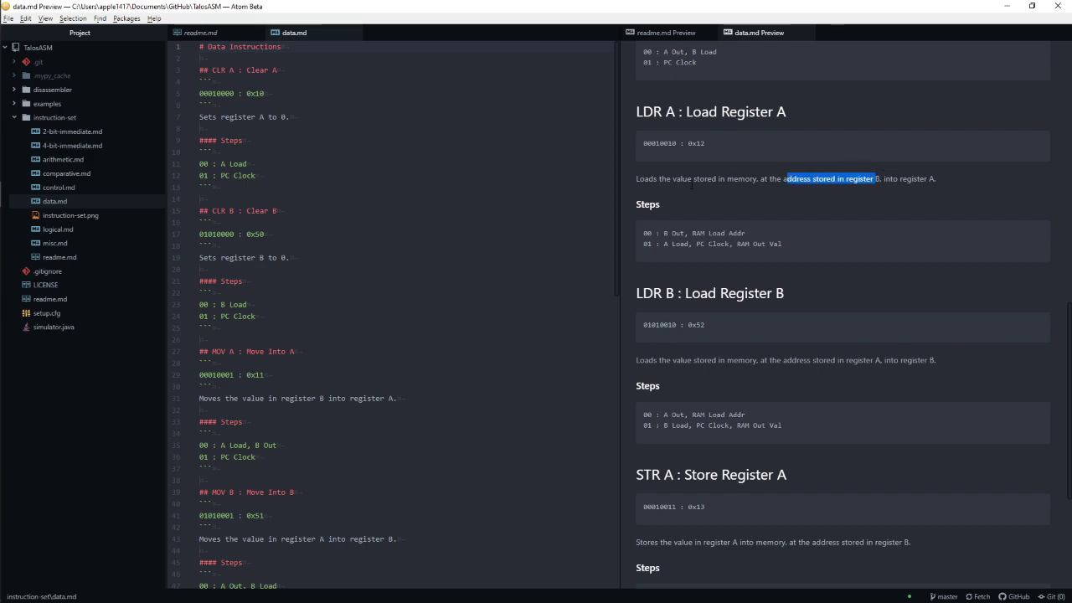
drag(677, 180, 768, 180)
drag(799, 181, 936, 179)
click(900, 182)
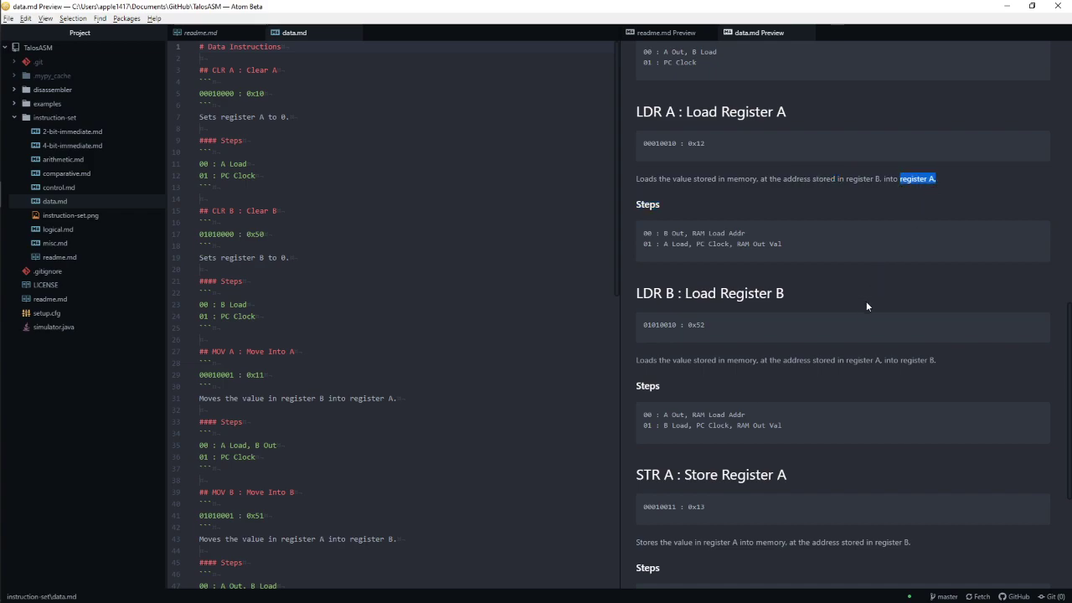
click(883, 373)
right_click(897, 267)
click(880, 192)
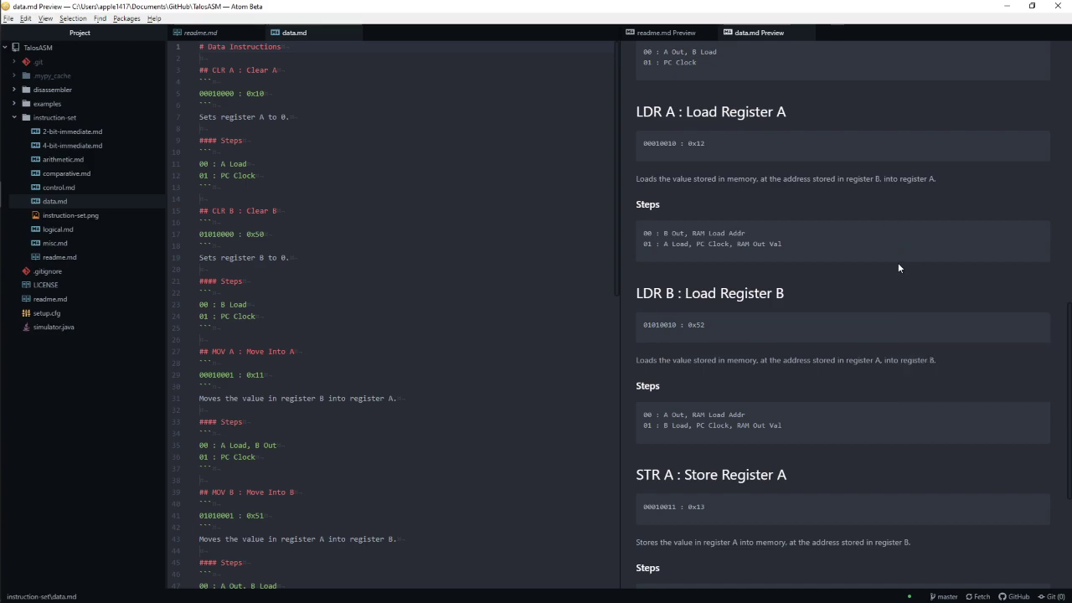
scroll(898, 262, down, 5)
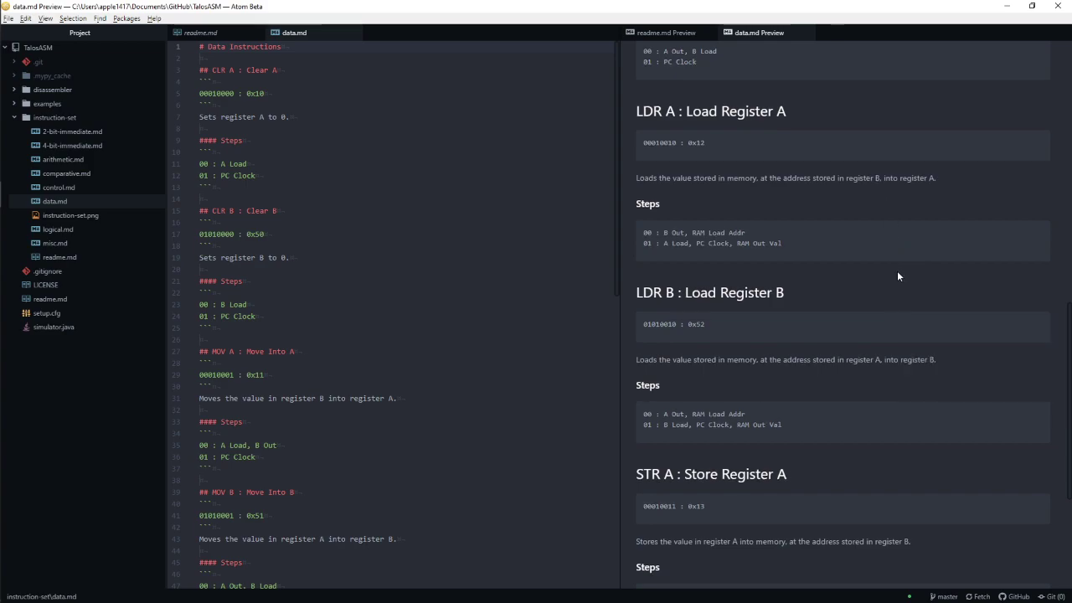
Revisit the instruction table in the readme preview, open comparative.md from the instruction-set folder, and close the data.md preview
click(686, 33)
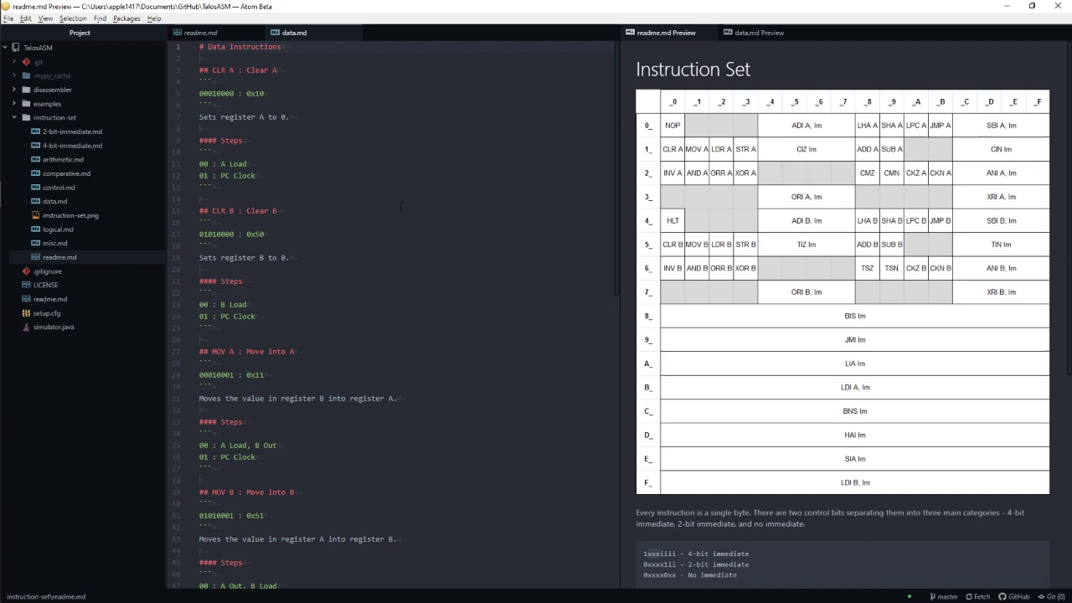
click(84, 173)
click(425, 235)
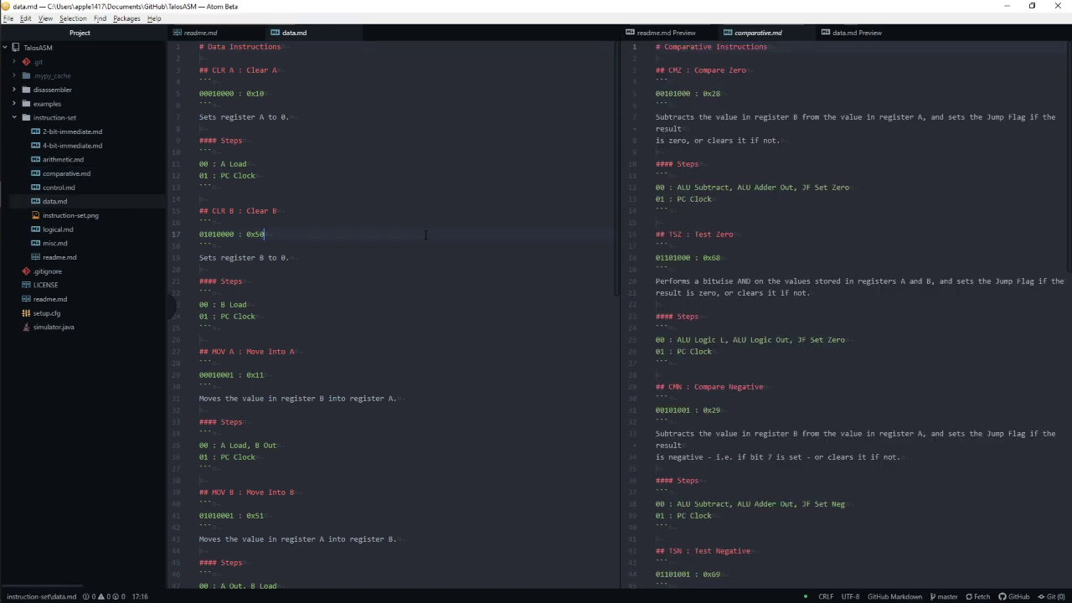
key(ctrl+shift+m)
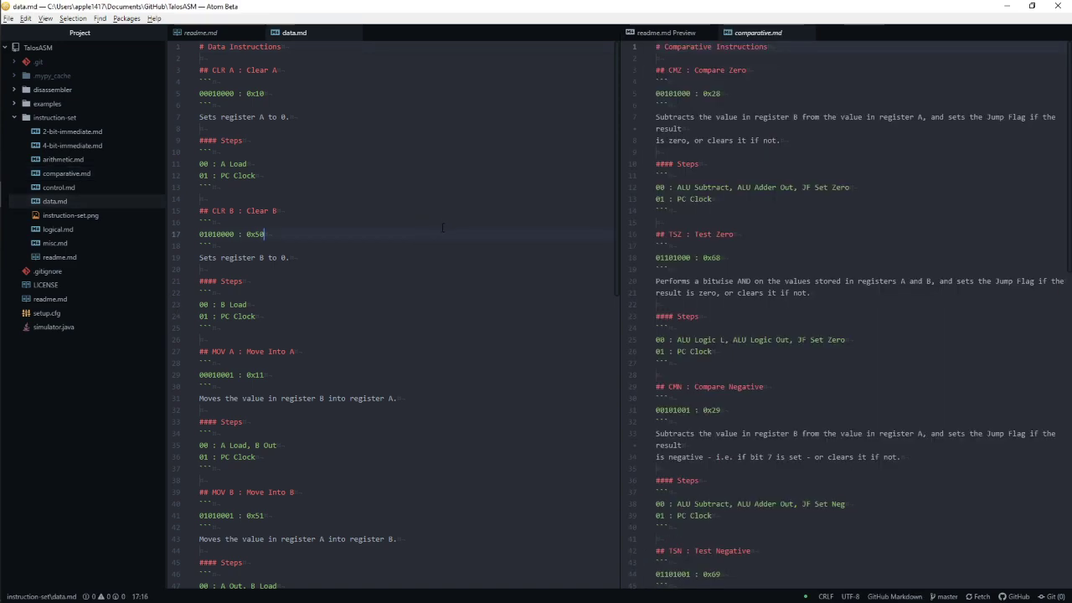
drag(743, 33, 397, 43)
click(325, 203)
key(ctrl+shift+m)
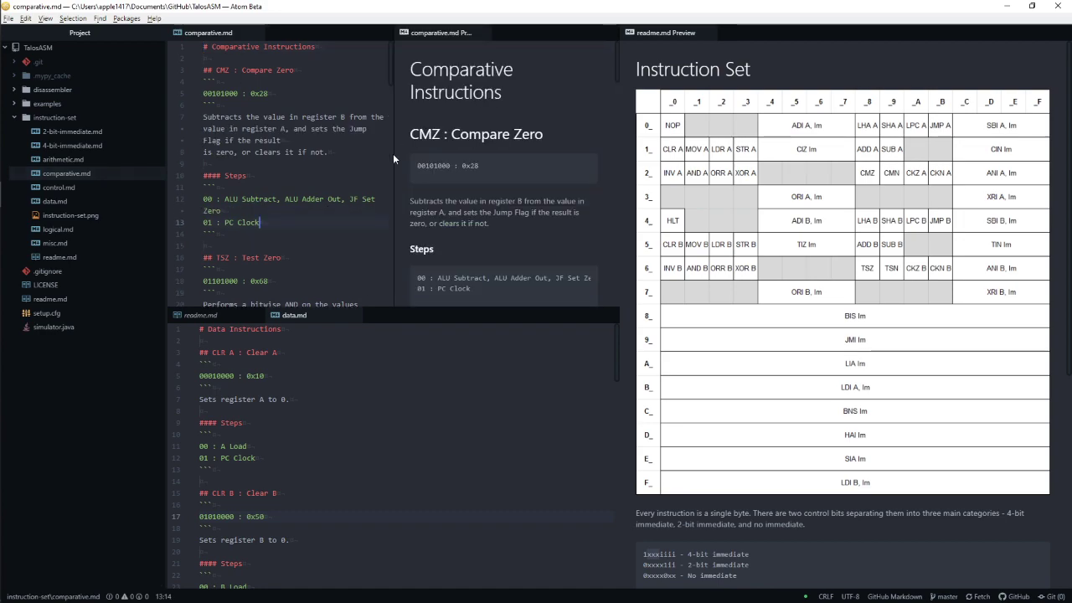
middle_click(429, 37)
drag(209, 34, 389, 330)
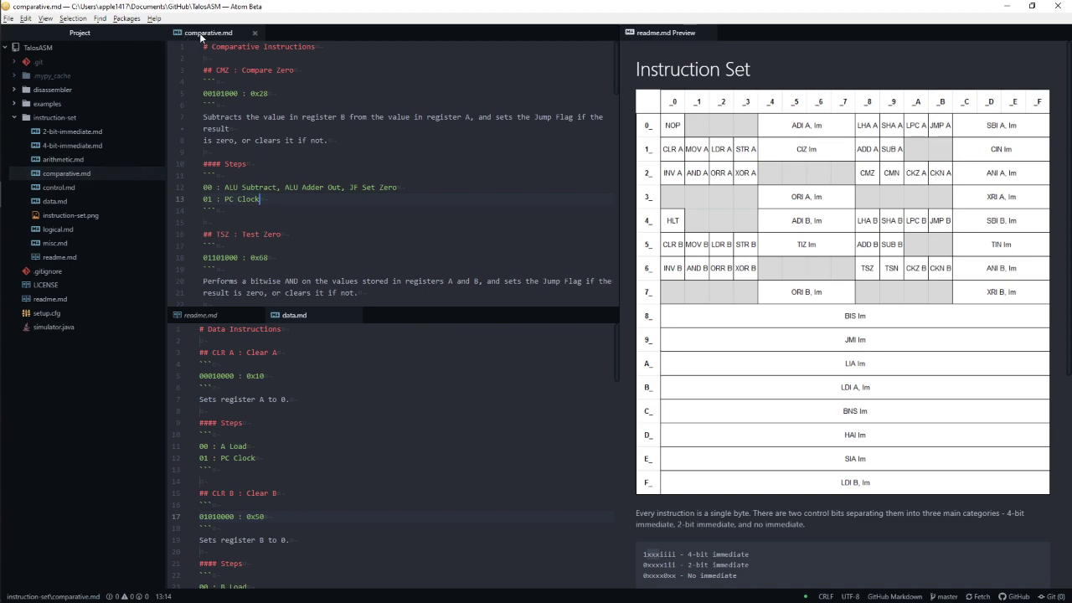
drag(200, 36, 392, 315)
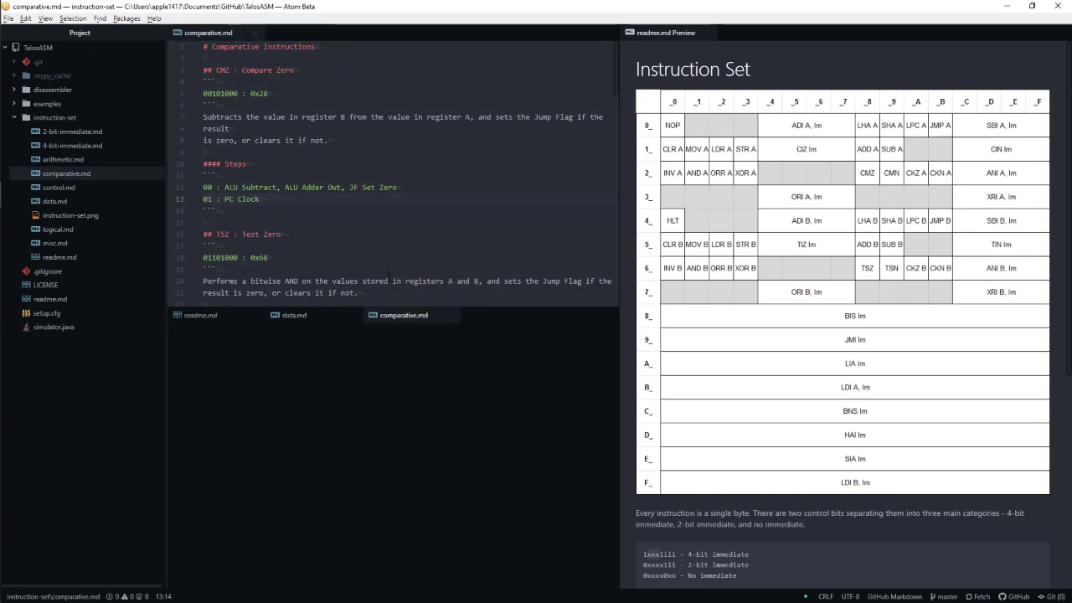
Close all open source files and the readme.md preview, leaving the editor area empty
click(254, 32)
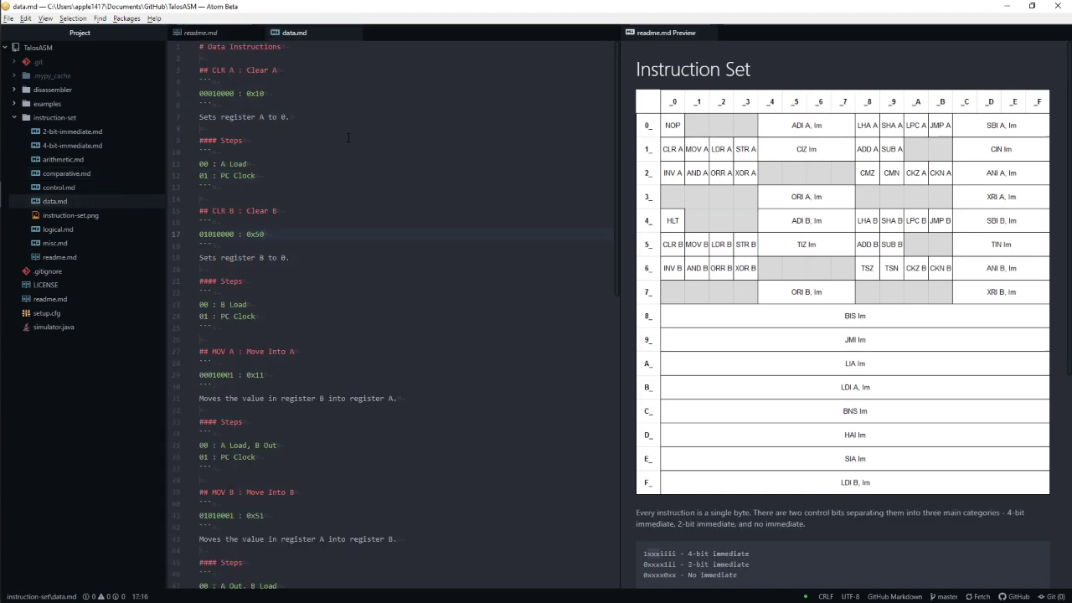
click(255, 32)
click(254, 32)
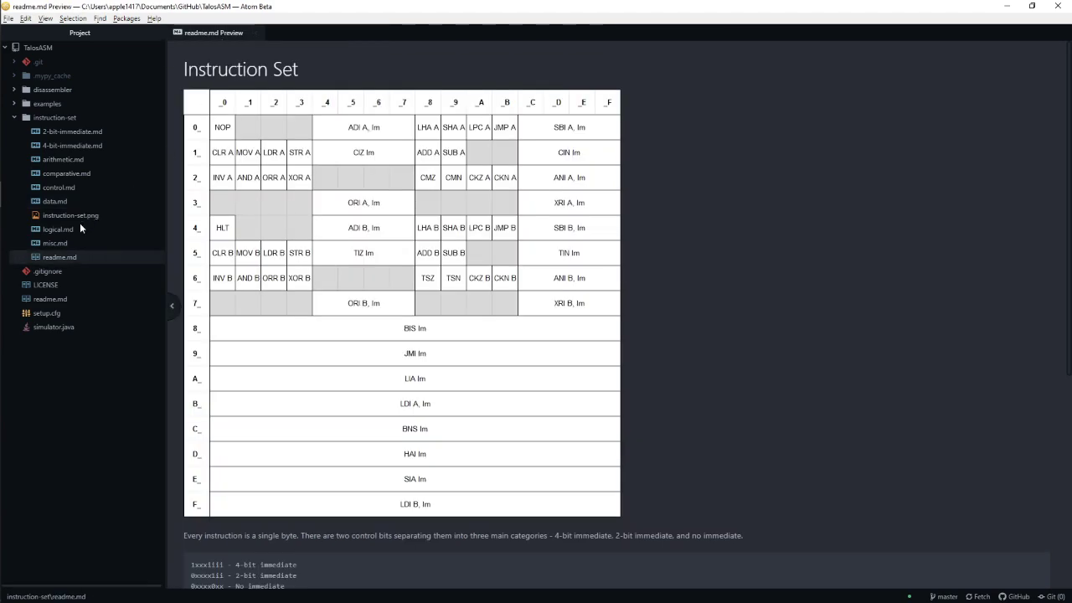
click(232, 33)
Open comparative.md from the instruction-set folder and show its rendered Markdown preview beside the source
click(76, 176)
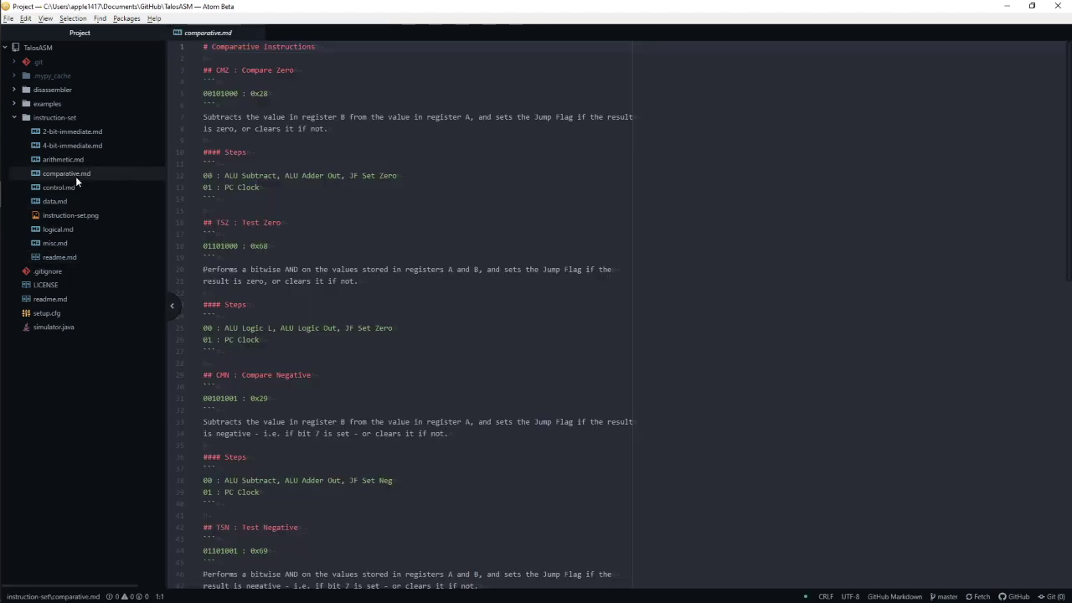
click(453, 230)
key(ctrl+shift+m)
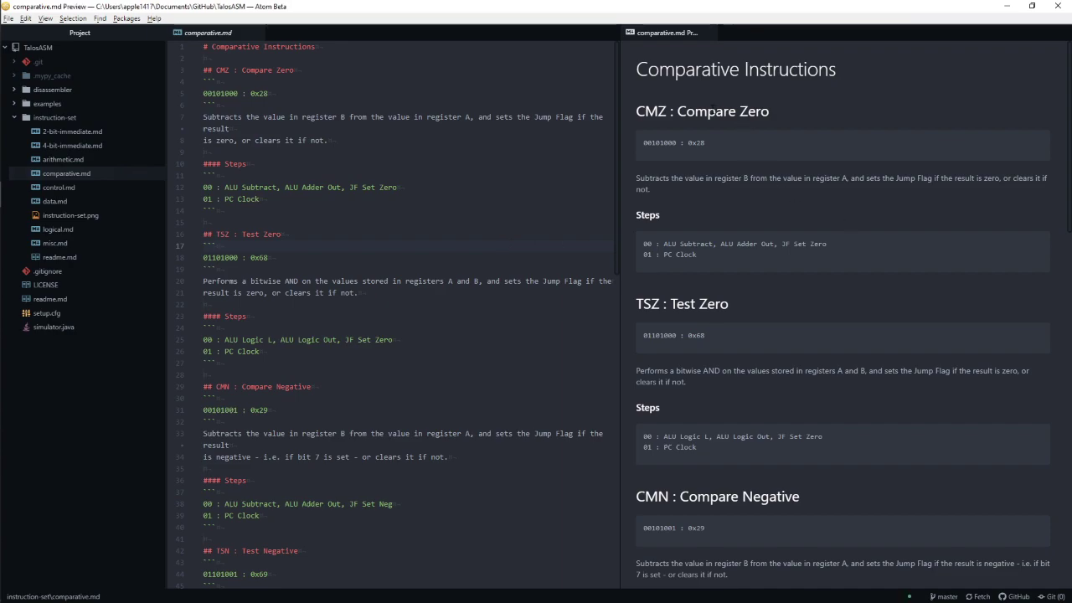
Examine the CMZ and TSZ entries in the comparative.md preview, highlighting the subtraction and bitwise AND parts of their descriptions
double_click(736, 113)
drag(639, 178, 852, 193)
click(822, 191)
drag(633, 178, 834, 179)
drag(636, 371, 865, 370)
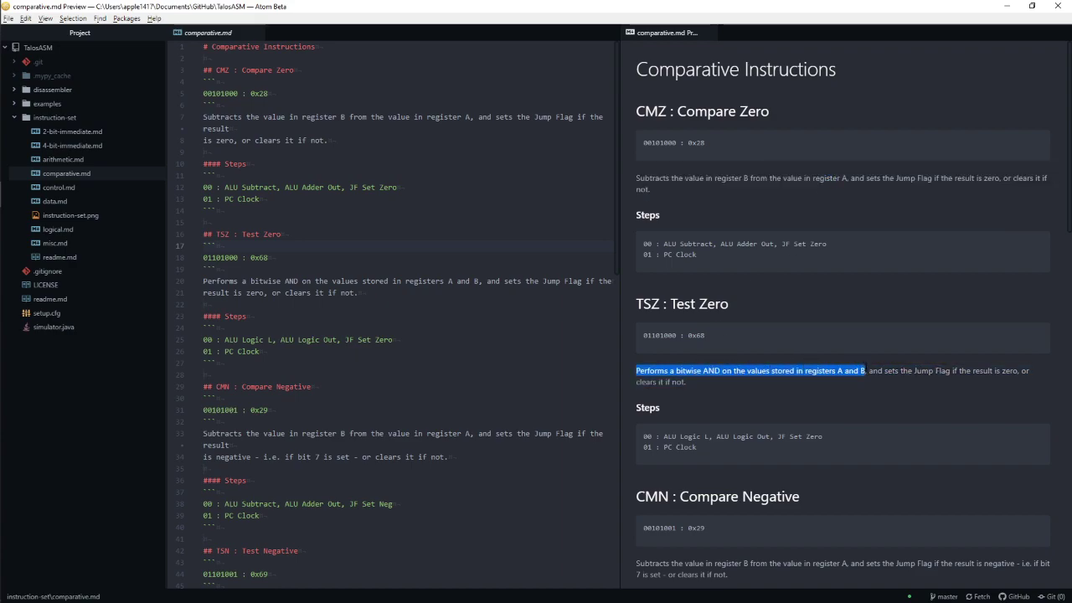
drag(766, 308, 696, 305)
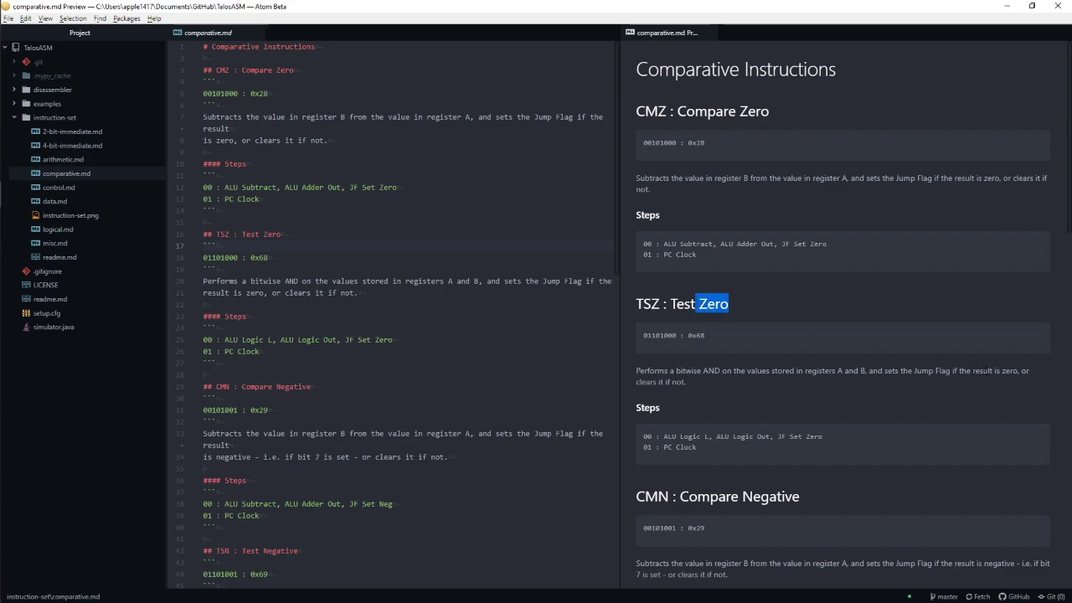
double_click(1010, 371)
Examine the CMN entry in the comparative.md preview, highlighting the negative-result condition that refers to bit 7
scroll(862, 390, down, 4)
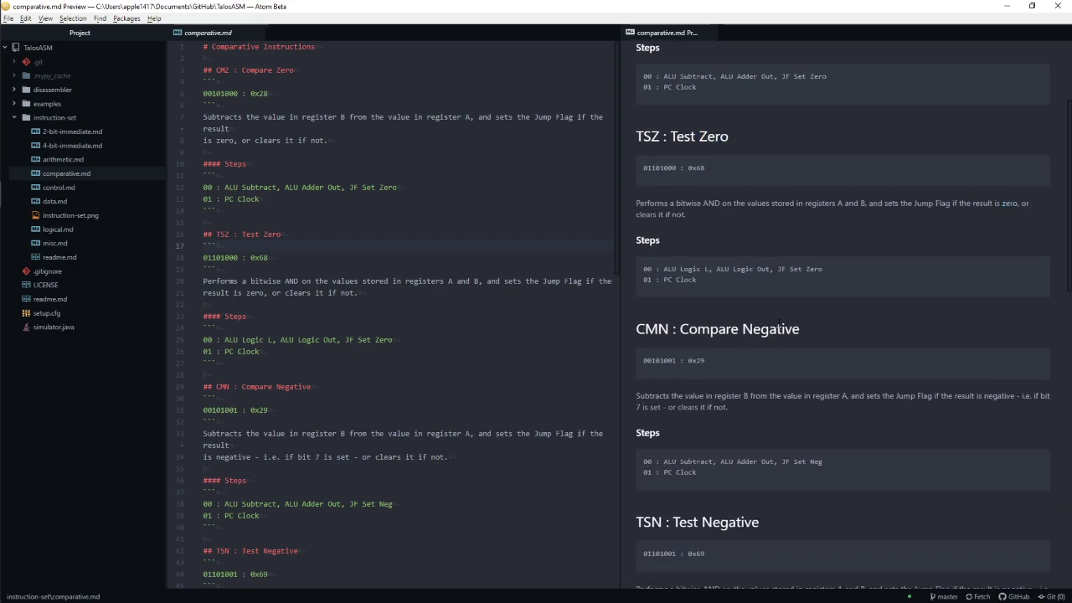
double_click(779, 327)
drag(988, 396, 676, 418)
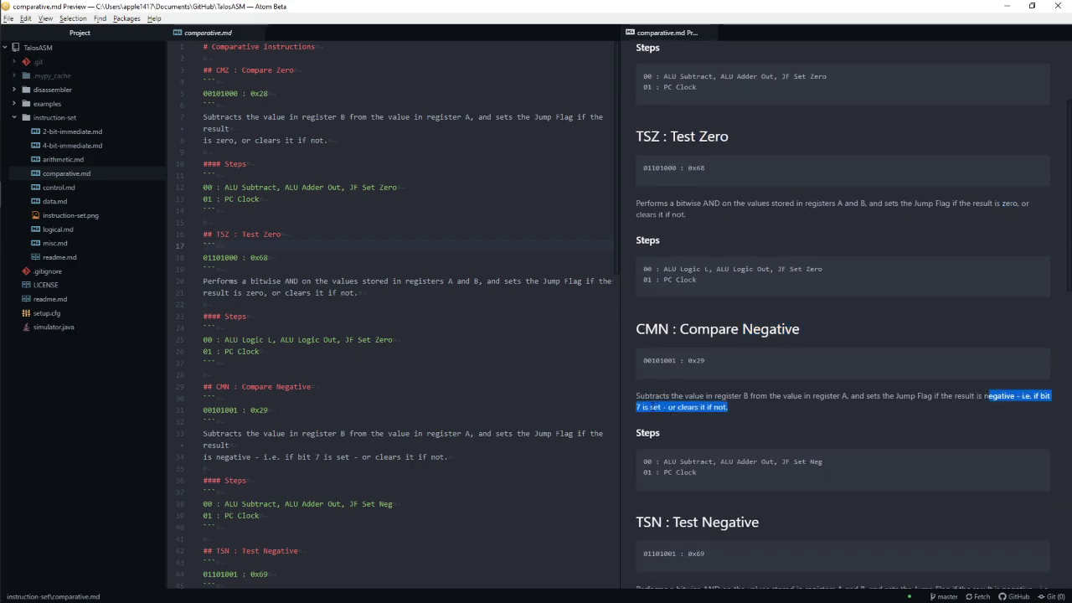
click(927, 368)
scroll(927, 369, down, 4)
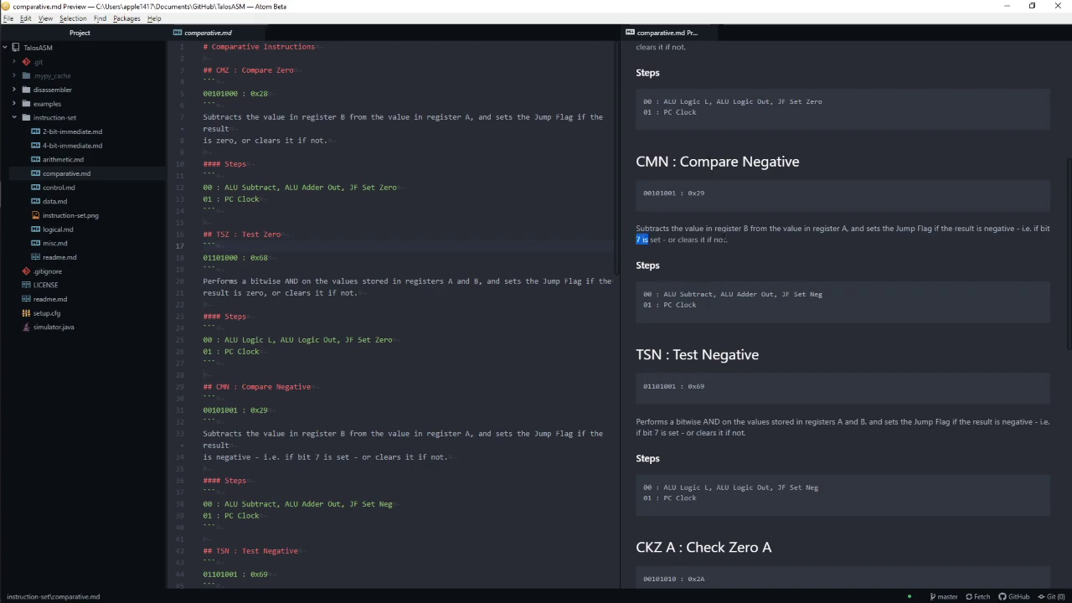
Examine the CKZ and CKN entries for registers A and B in the comparative.md preview, highlighting their headings
scroll(778, 262, down, 8)
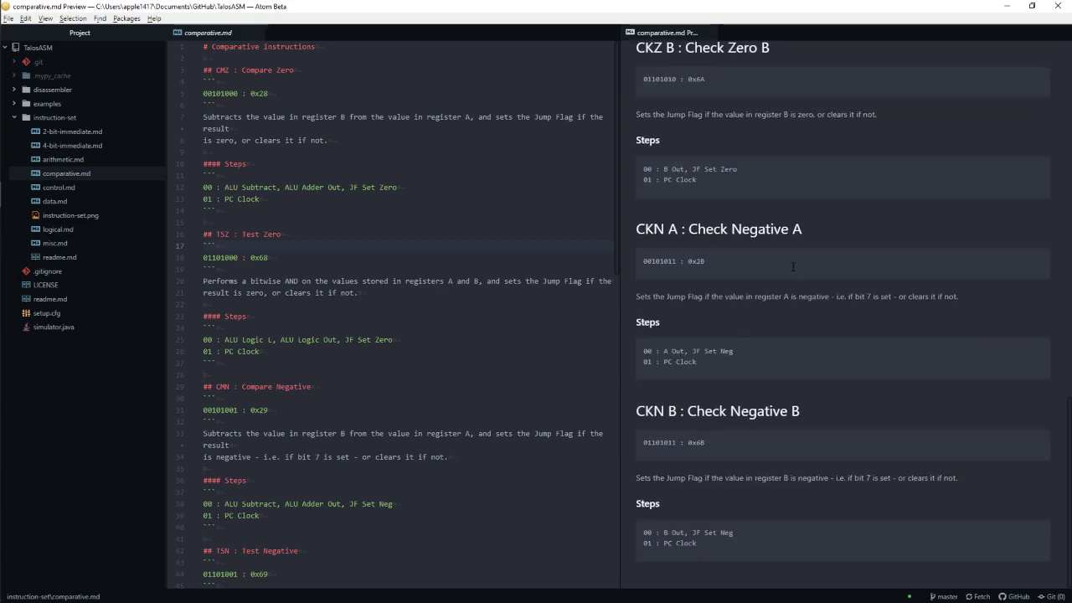
scroll(793, 267, up, 5)
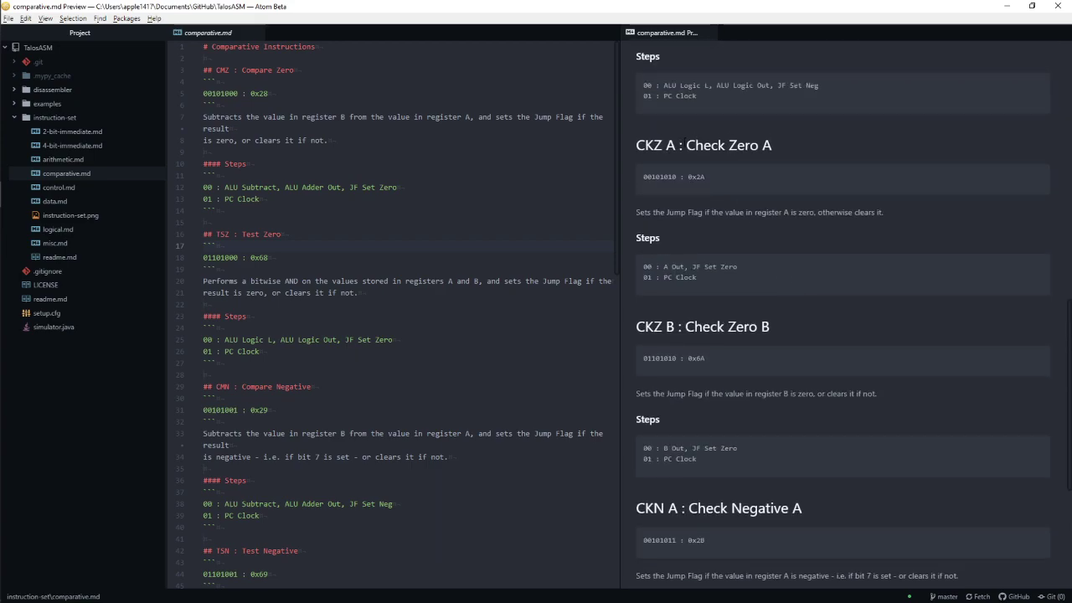
drag(682, 145, 768, 148)
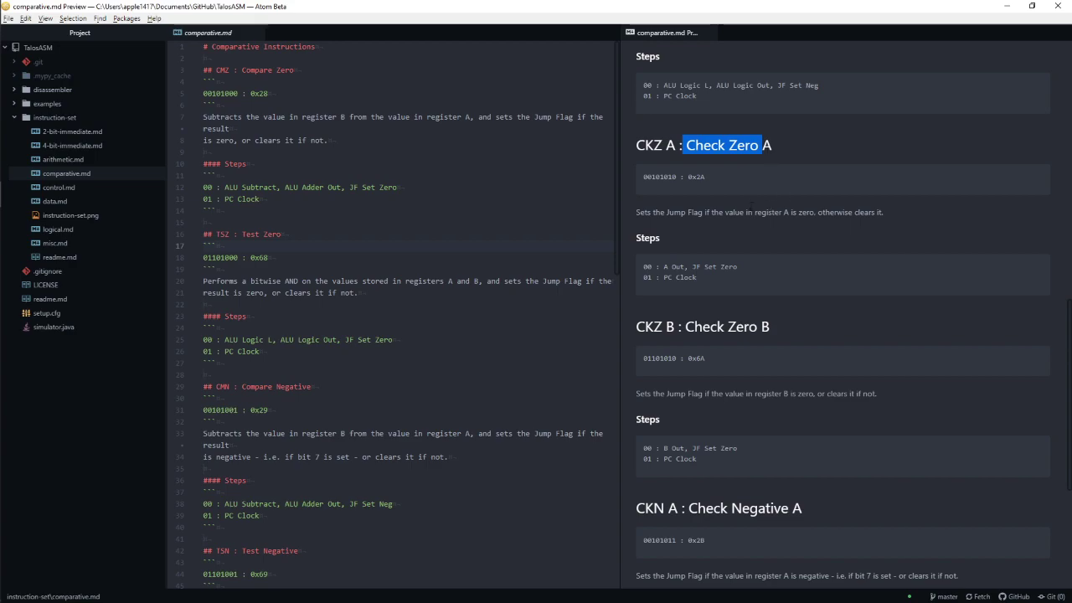
drag(753, 212, 784, 222)
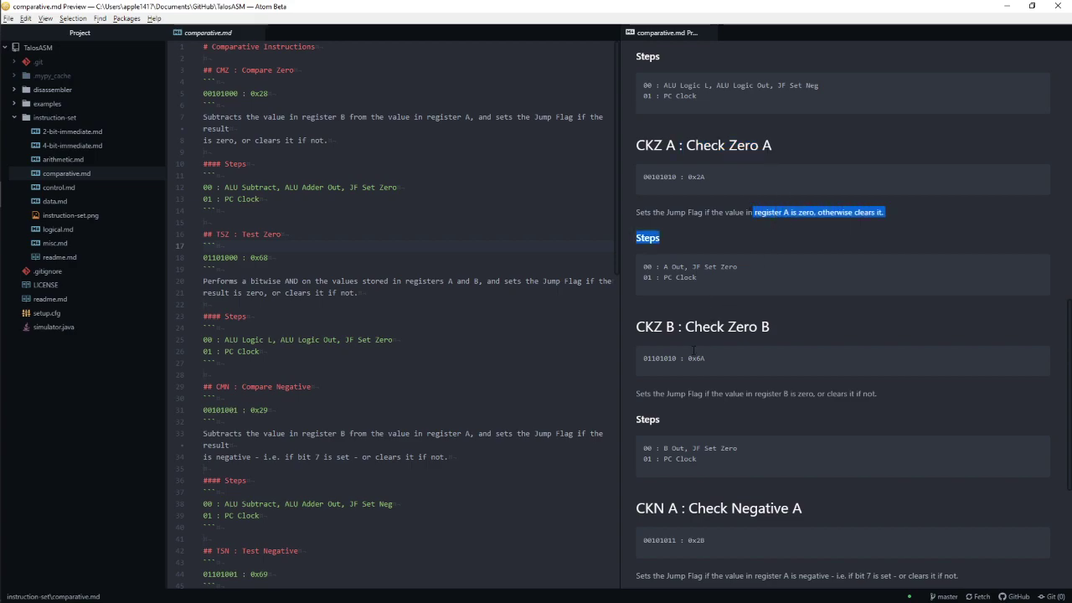
drag(687, 326, 761, 326)
scroll(719, 360, down, 2)
drag(687, 338, 784, 338)
scroll(718, 360, down, 1)
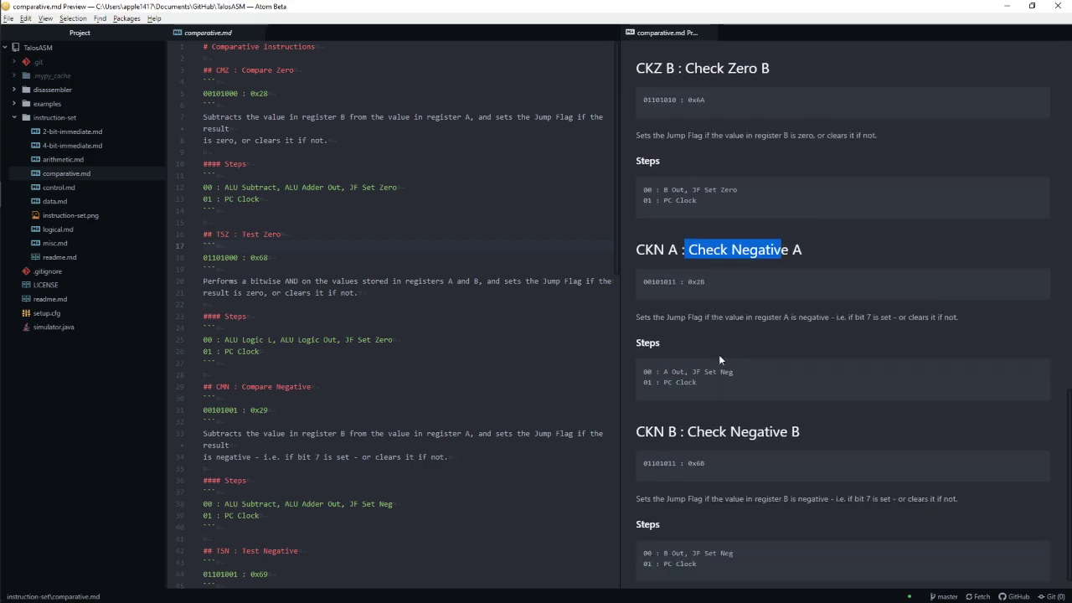
scroll(718, 360, down, 1)
drag(800, 411, 757, 410)
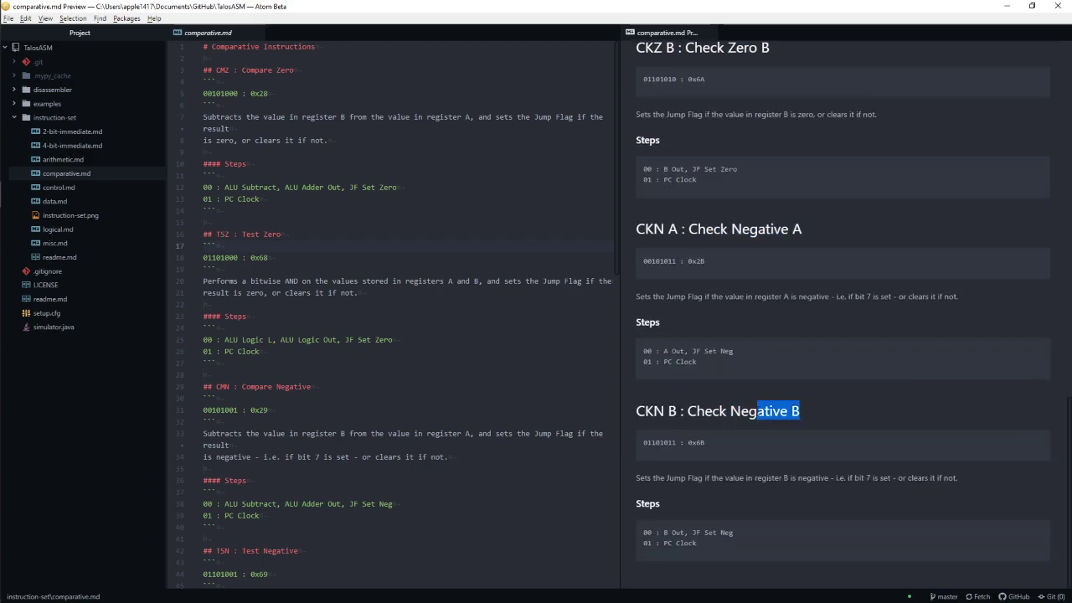
Open readme.md from the instruction-set folder, place it beside comparative.md in the source pane, and show its rendered instruction table
click(60, 257)
click(357, 257)
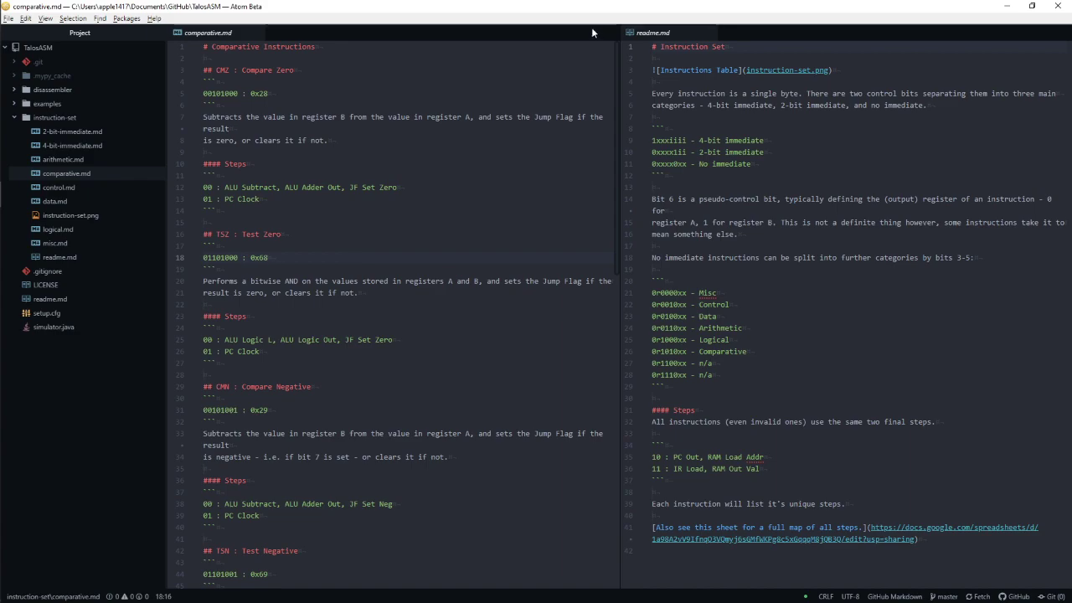
drag(654, 32, 386, 33)
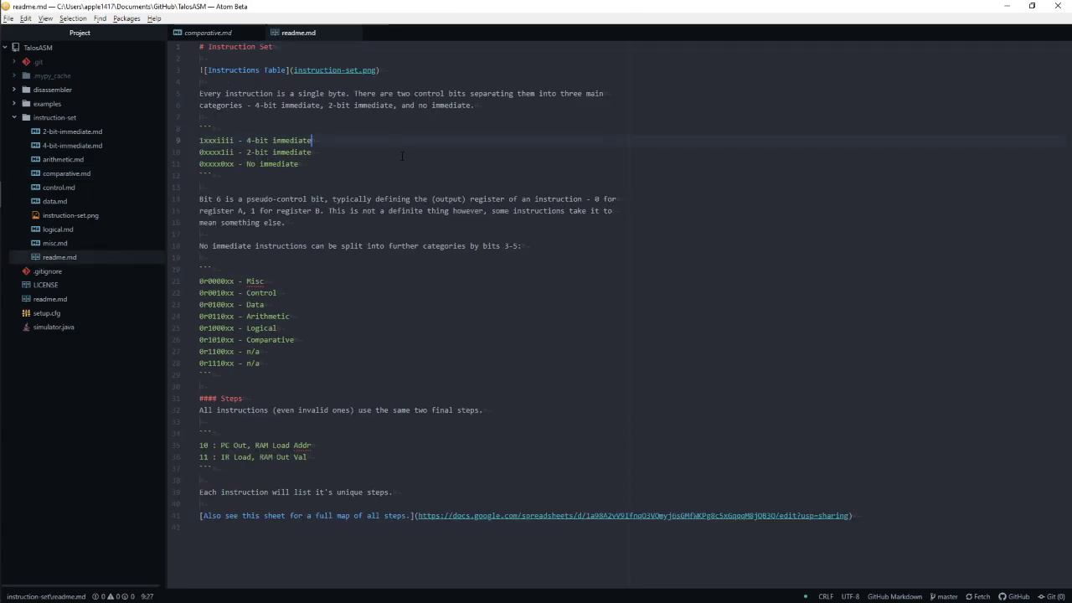
key(ctrl+shift+m)
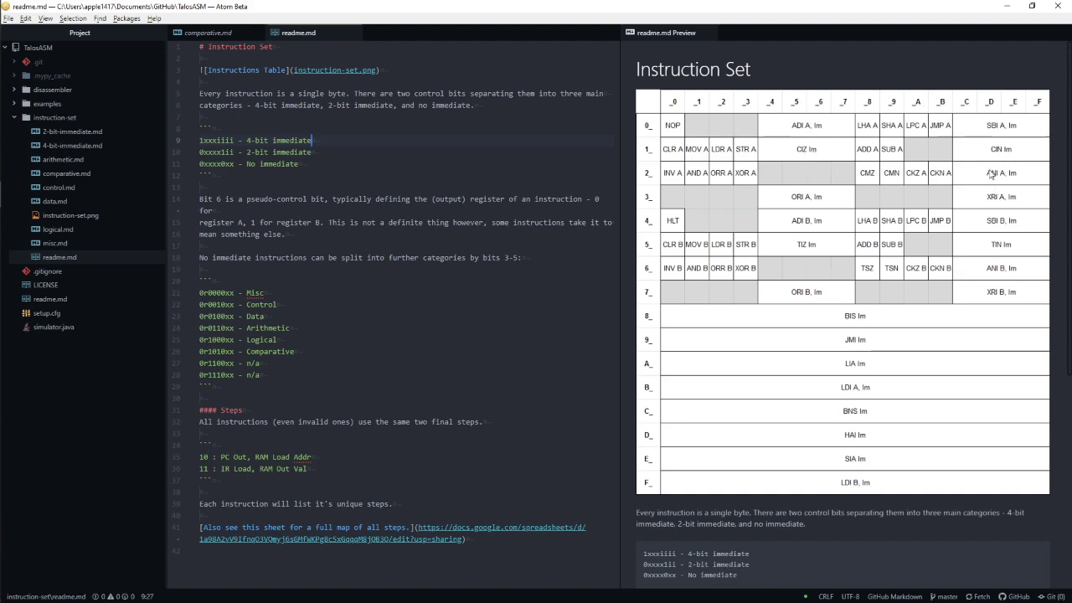
click(942, 209)
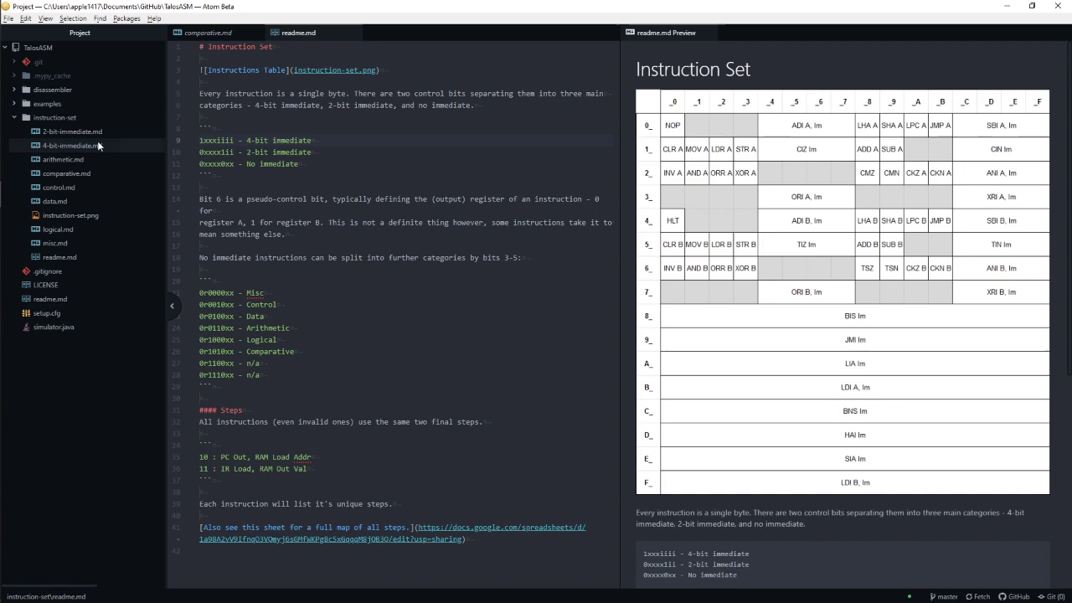
Open 4-bit-immediate.md from the instruction-set folder, place it in the source pane beside readme.md, and show its rendered Markdown preview
click(72, 145)
click(353, 222)
drag(784, 32, 445, 67)
click(455, 216)
key(ctrl+shift+m)
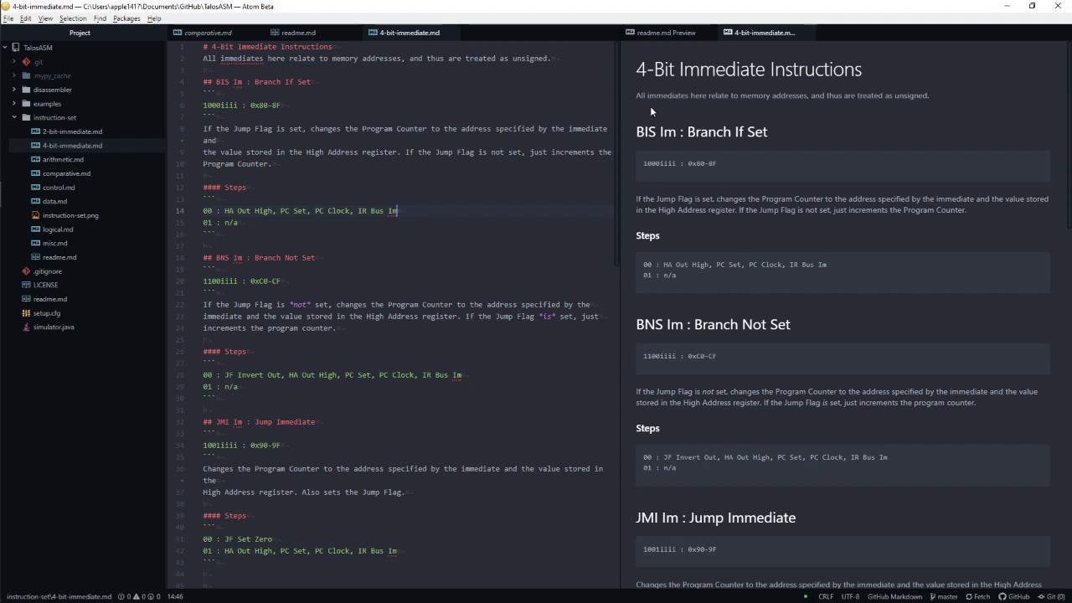
Examine the BIS and BNS entries in the 4-bit-immediate.md preview, highlighting the Program Counter description and immediate bits of BIS
drag(716, 131, 768, 133)
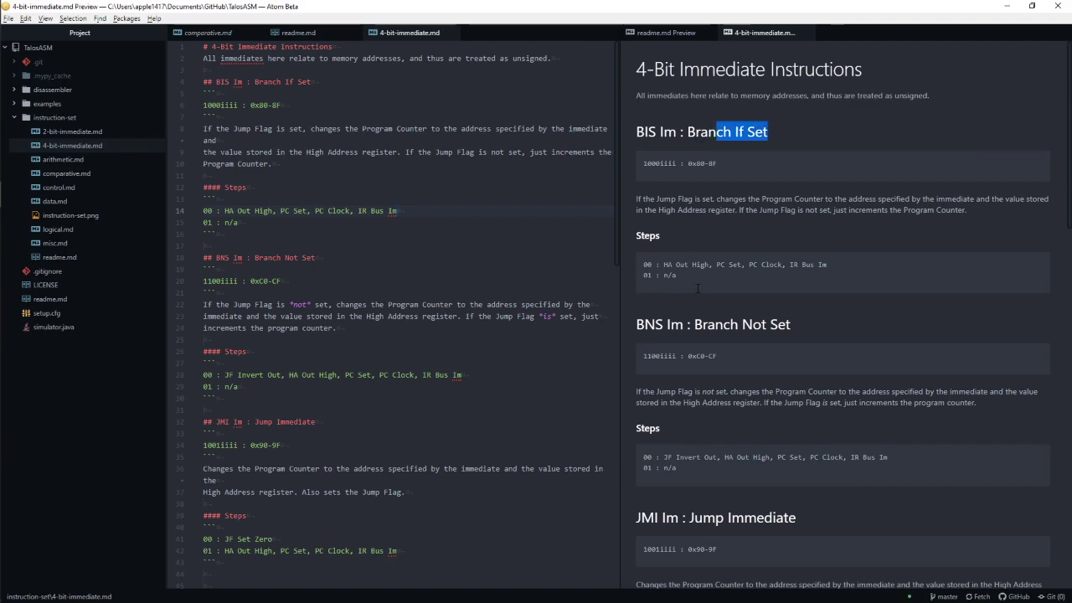
drag(702, 324, 848, 320)
click(821, 309)
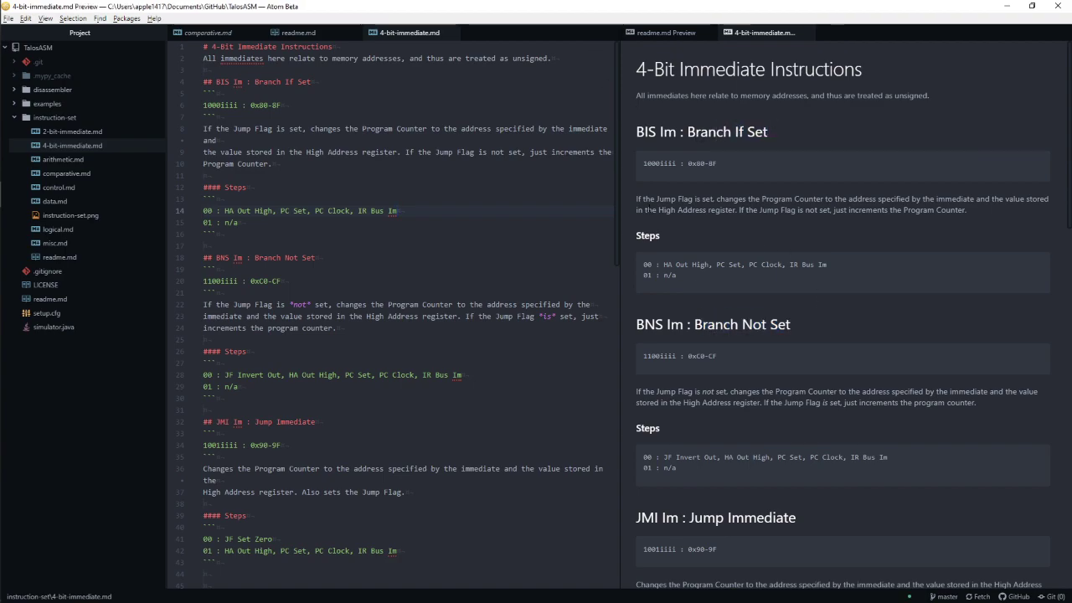
drag(650, 198, 737, 210)
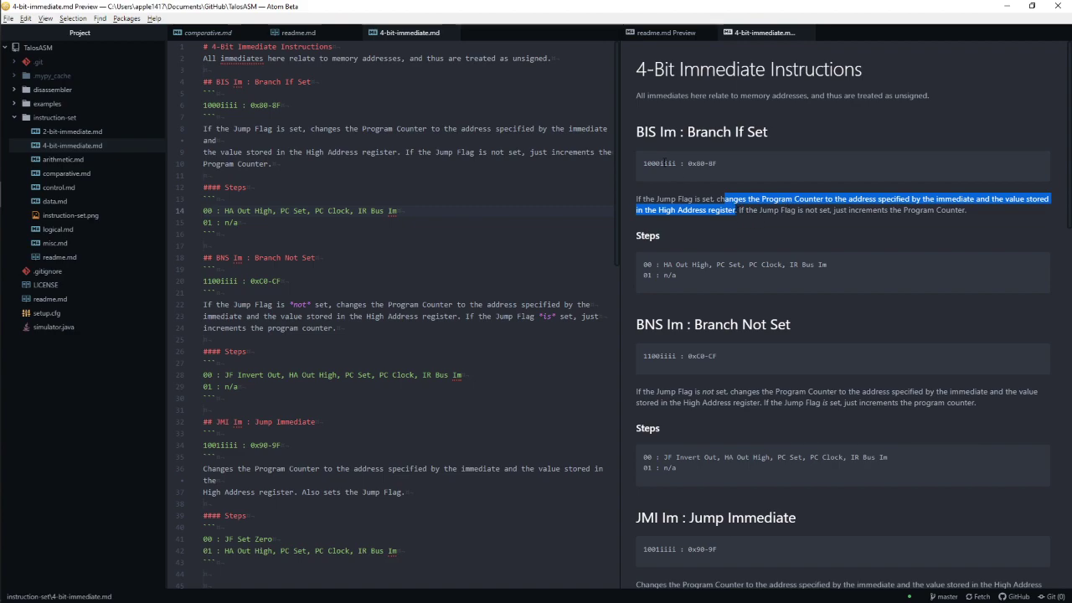
drag(663, 163, 674, 163)
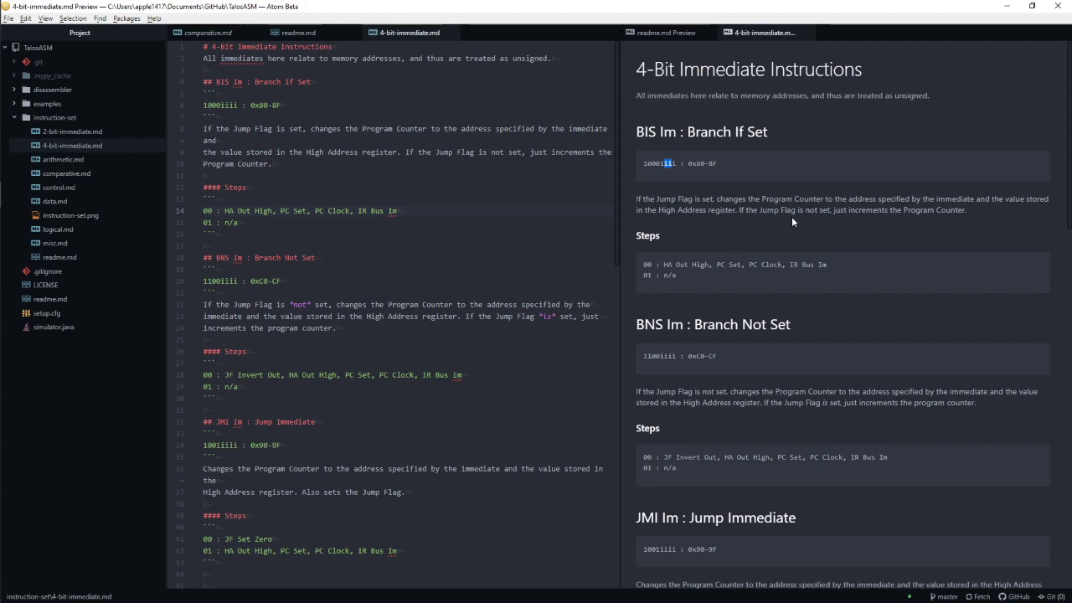
Examine the JMI entry in the preview, highlighting its Program Counter description and the sentence about setting the Jump Flag
scroll(855, 222, down, 5)
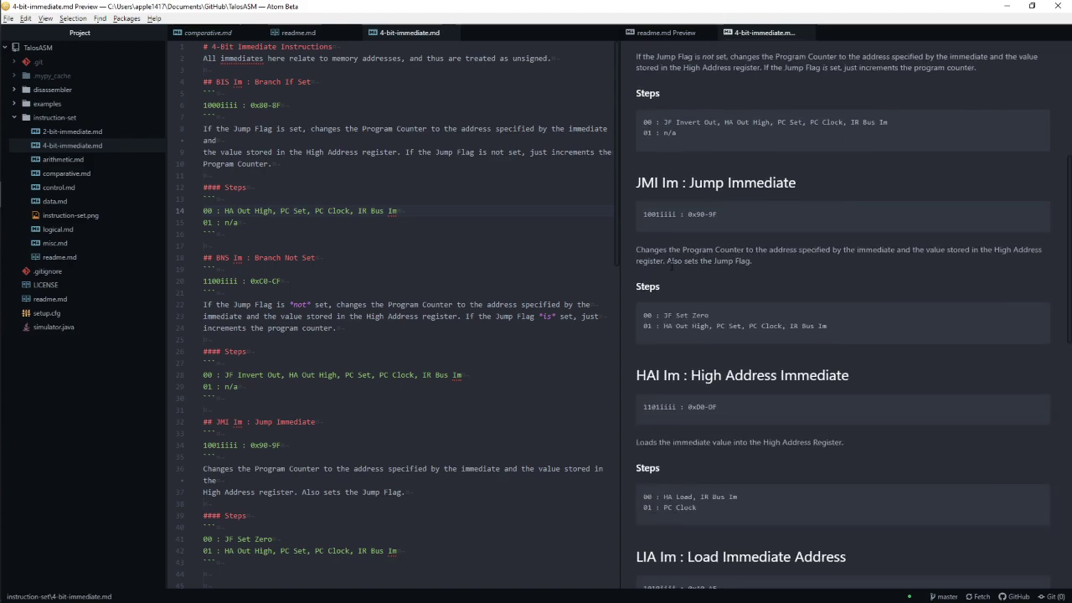
drag(655, 250, 757, 263)
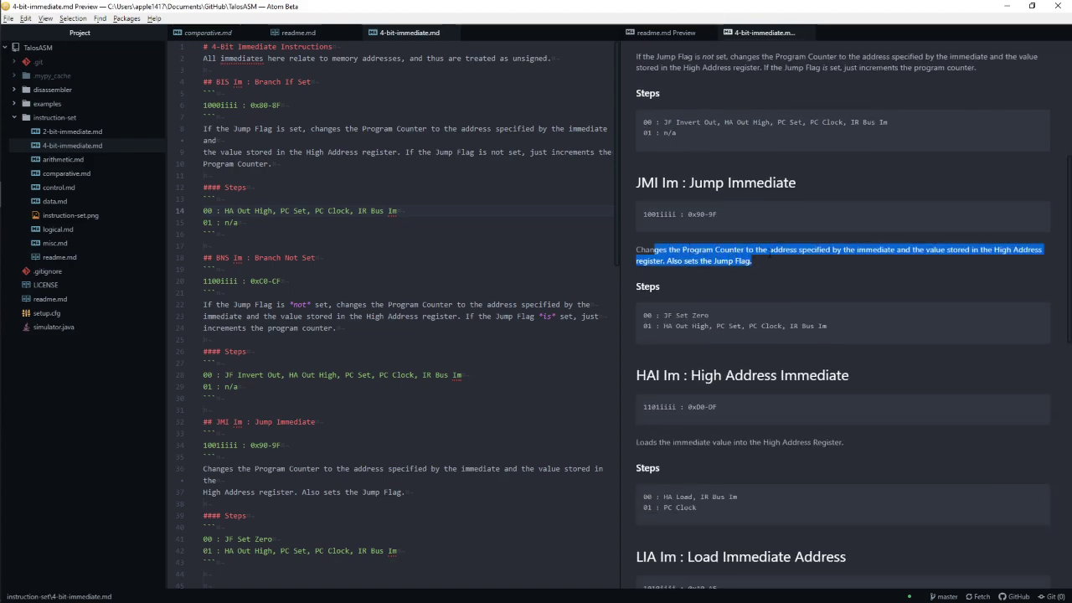
click(682, 262)
drag(666, 261, 757, 260)
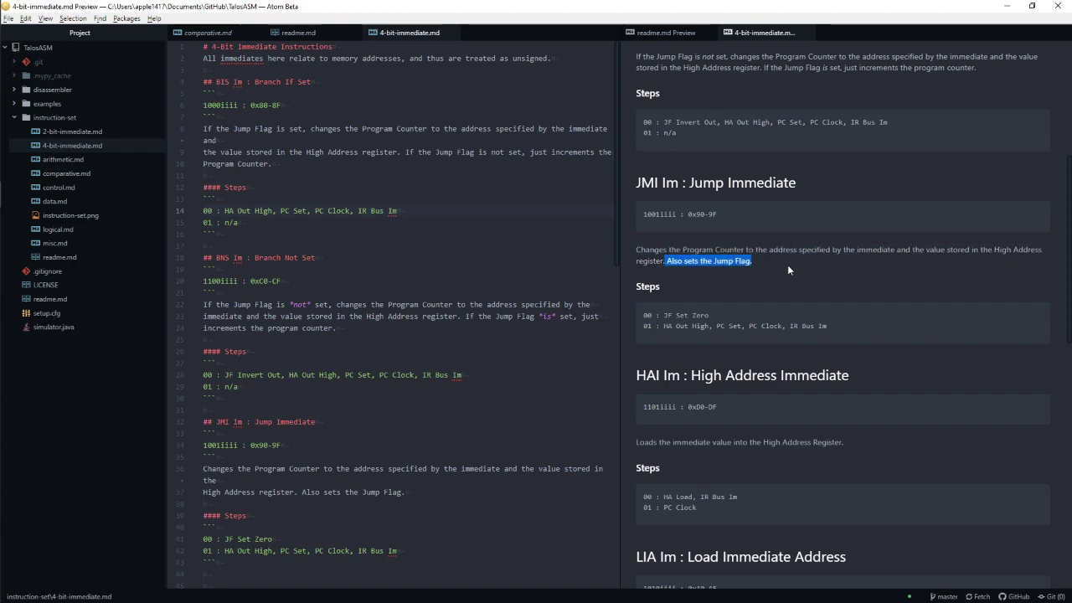
click(793, 248)
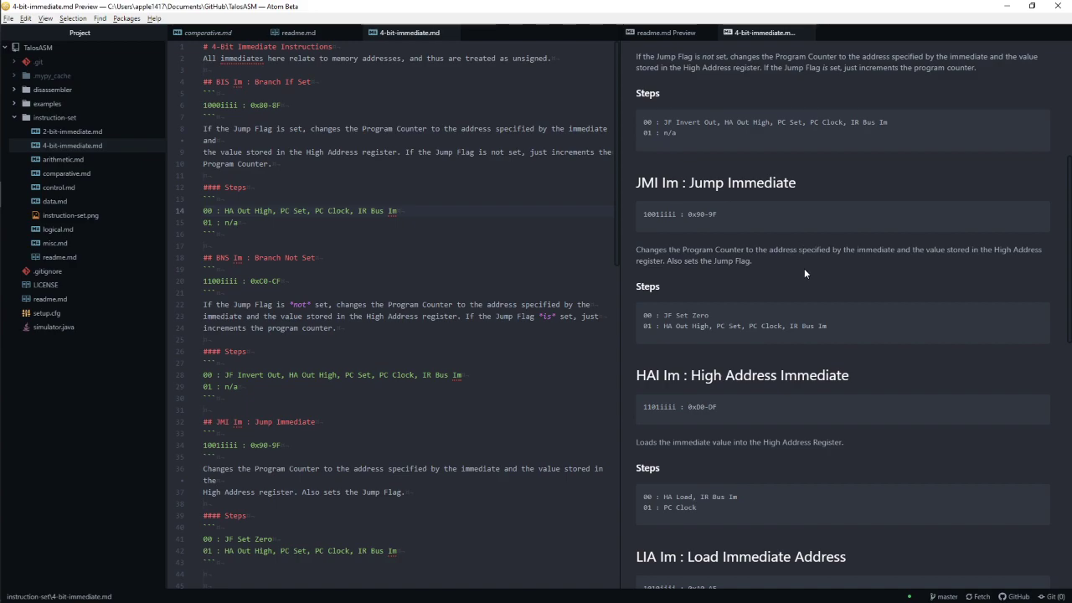
Examine the HAI and LIA entries in the preview, highlighting LIA's immediate bits and the High Address register part of its description
scroll(827, 249, down, 2)
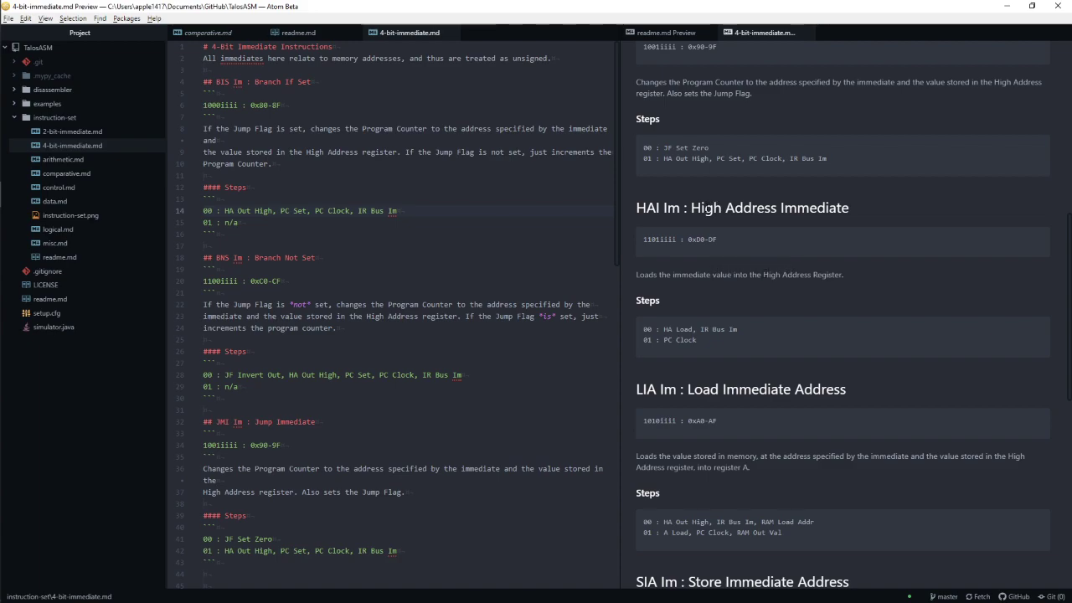
drag(659, 238, 676, 239)
scroll(732, 224, down, 1)
scroll(752, 258, down, 1)
drag(659, 167, 712, 168)
click(785, 188)
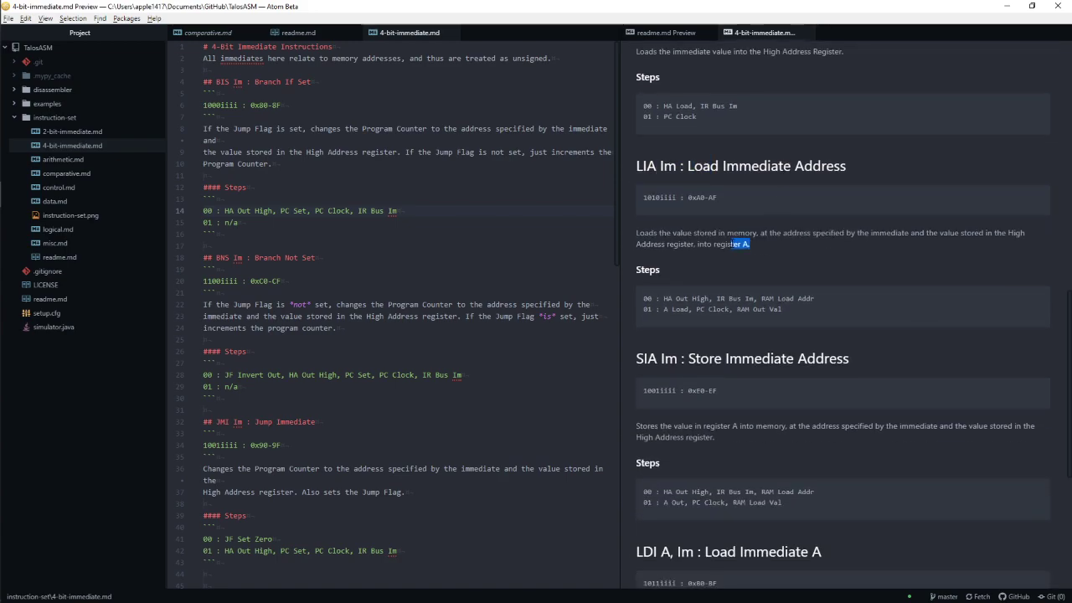
drag(660, 198, 676, 198)
drag(940, 233, 698, 244)
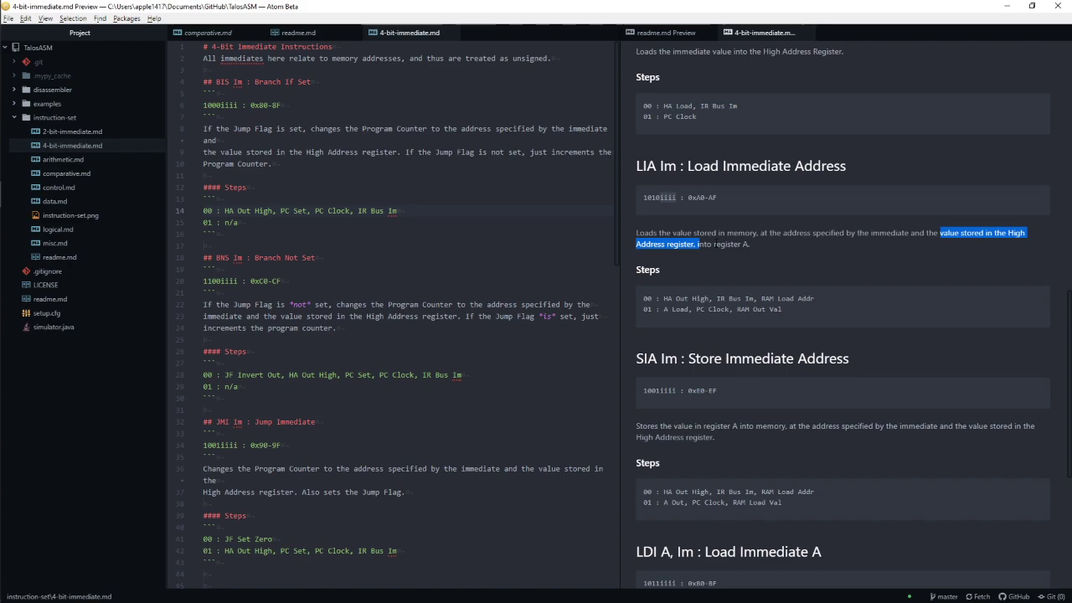
click(718, 273)
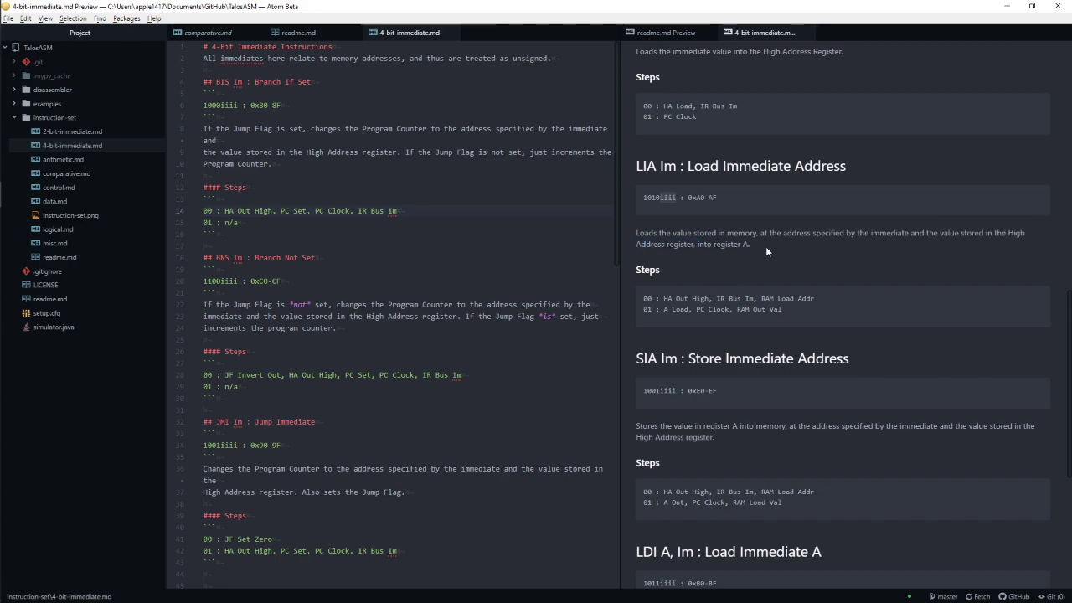
Check the opcode table in the readme.md preview, and examine the SIA entry in the 4-bit-immediate.md preview, highlighting part of its heading
click(670, 33)
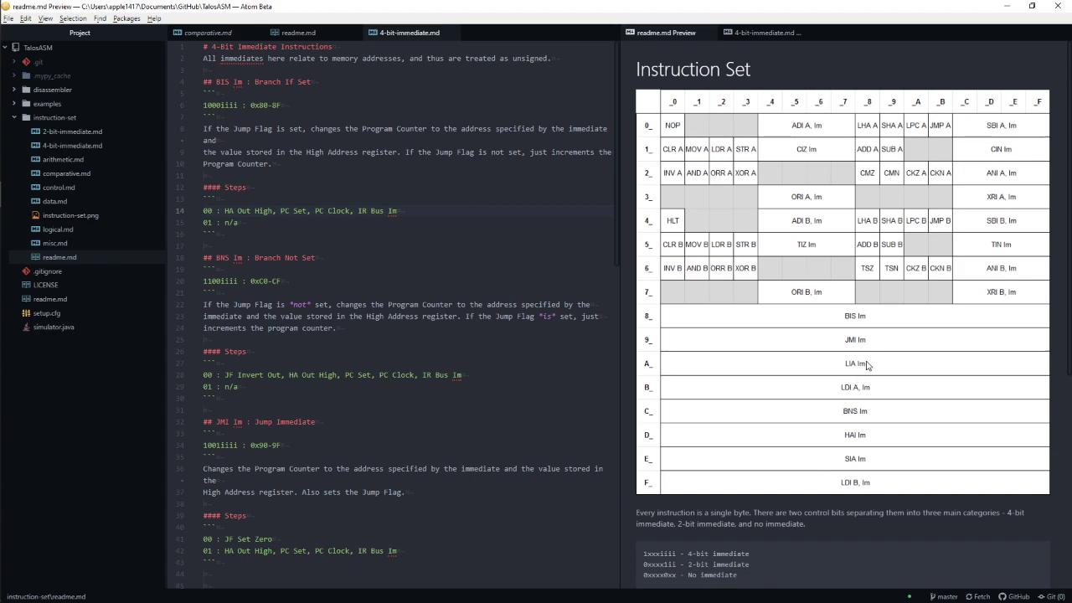
click(768, 31)
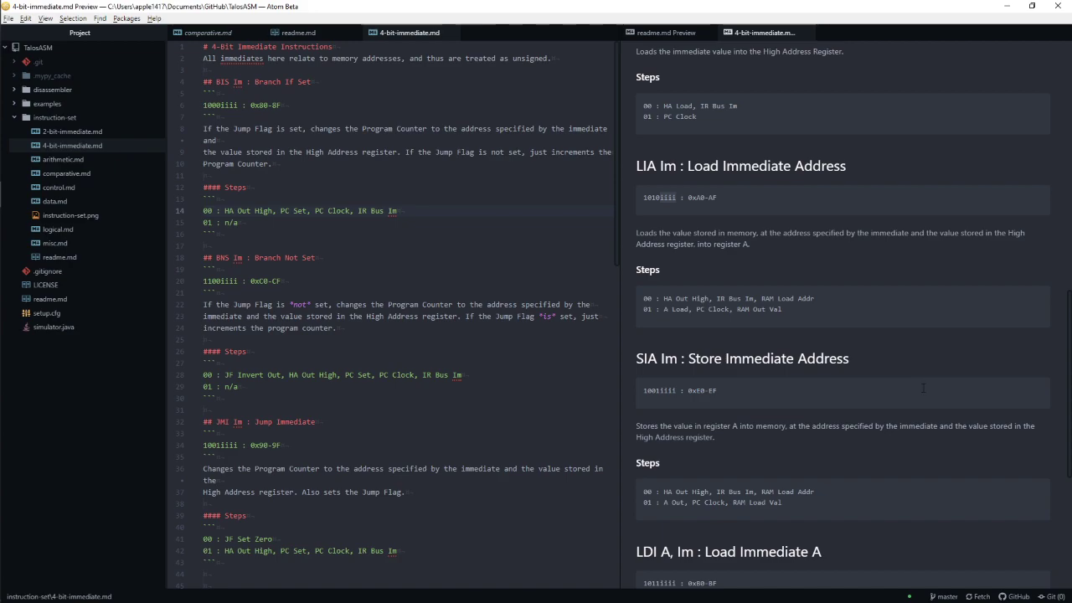
scroll(905, 466, down, 2)
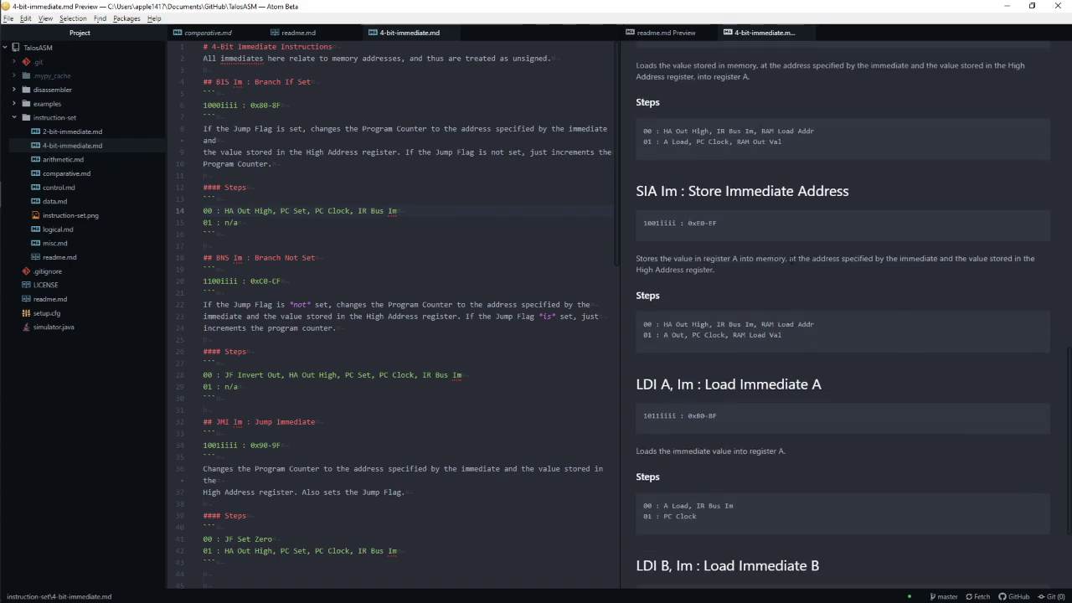
drag(696, 191, 785, 193)
click(818, 211)
scroll(819, 216, down, 2)
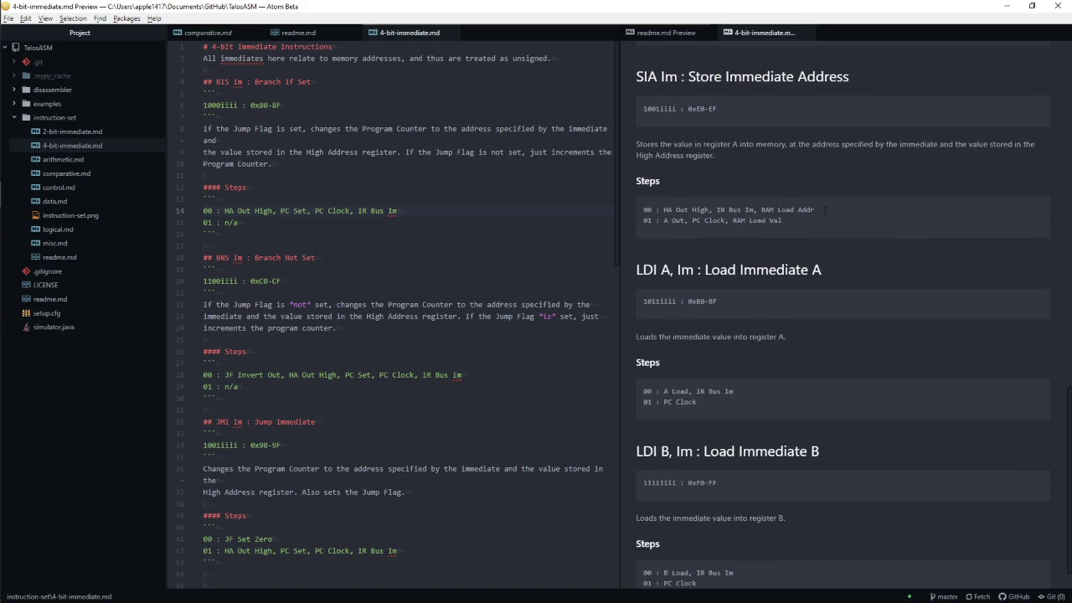
Examine the LDI A and LDI B entries in the 4-bit-immediate.md preview, highlighting the Load Immediate wording in their headings
drag(823, 230, 769, 229)
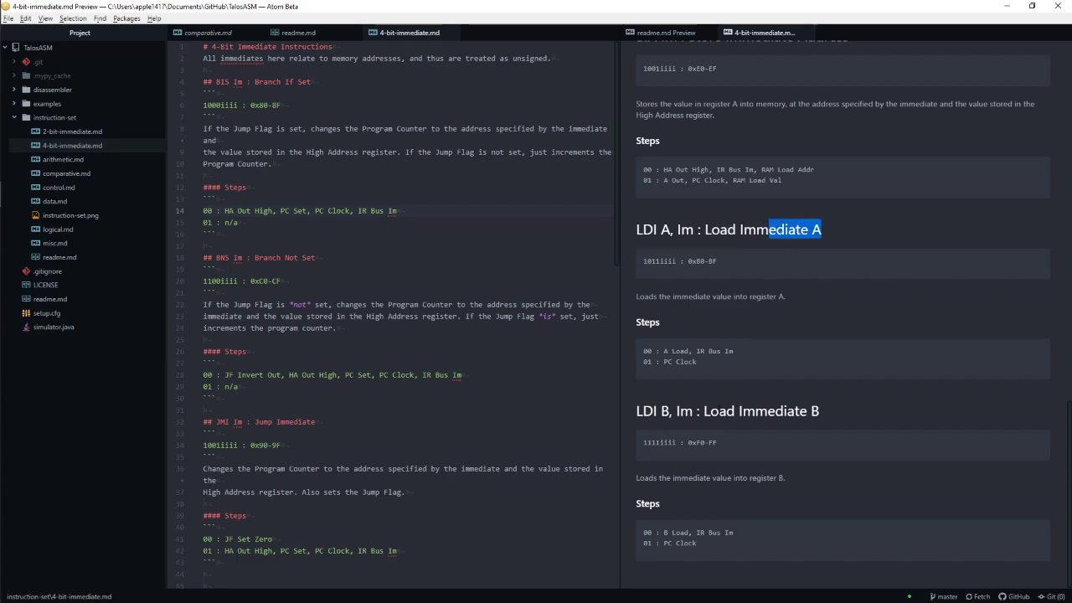
drag(711, 411, 769, 411)
drag(720, 230, 789, 231)
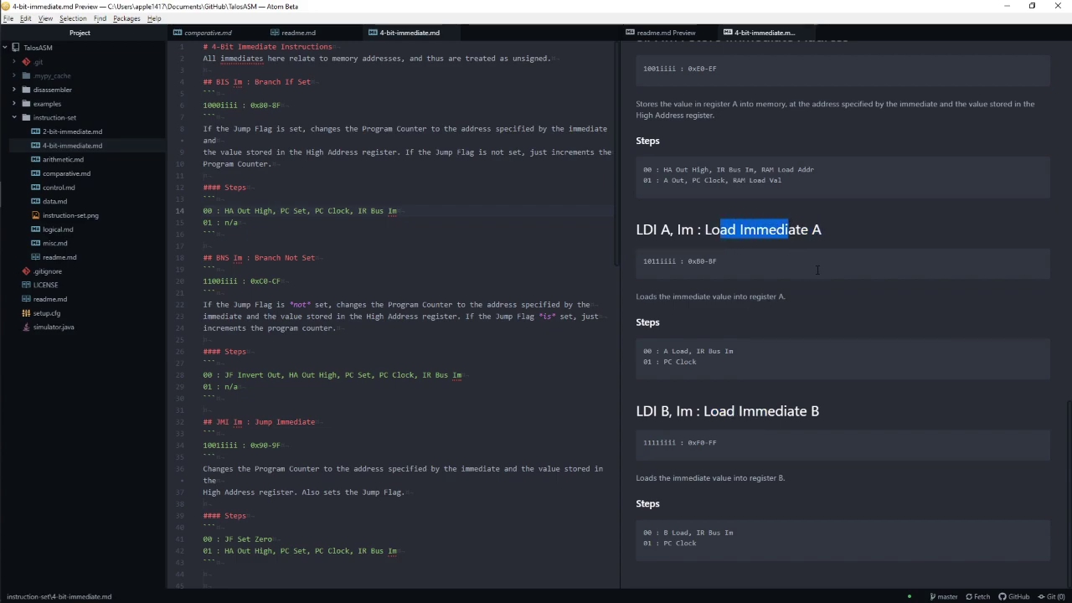
click(818, 250)
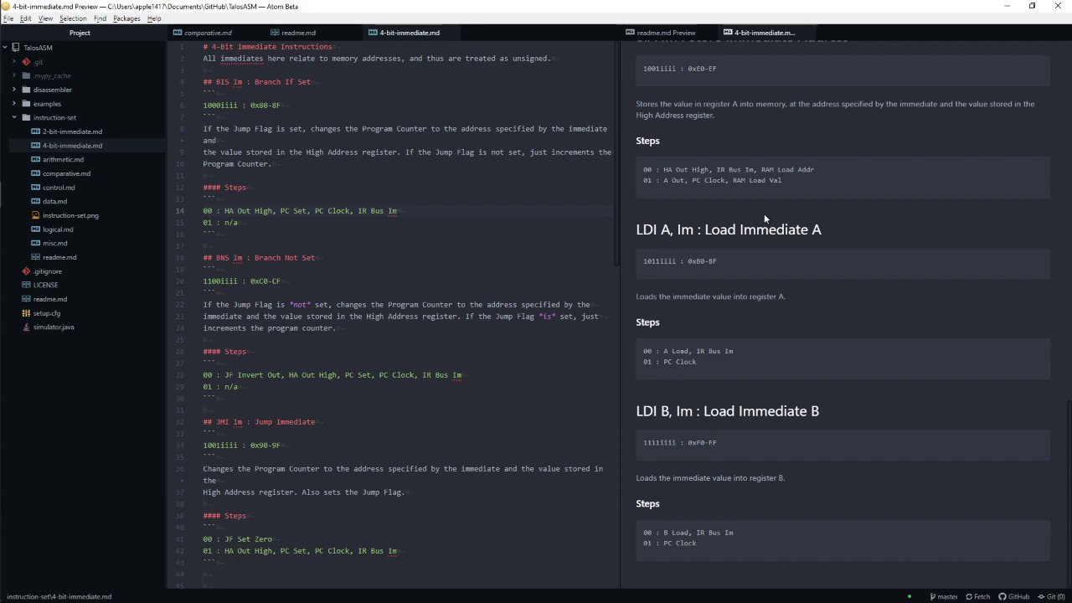
scroll(764, 215, up, 3)
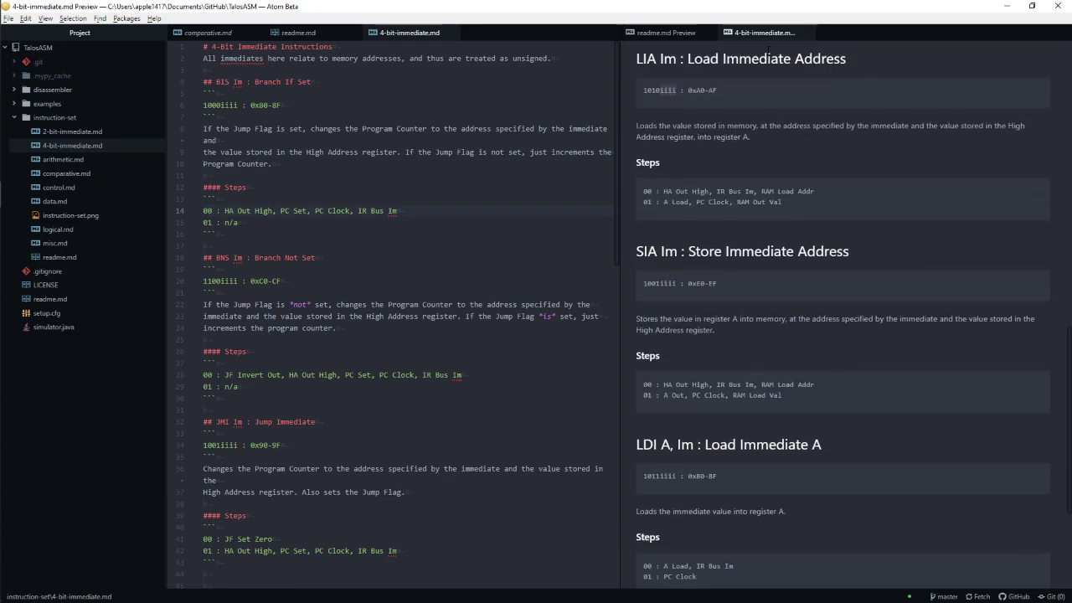
Close the 4-bit-immediate.md preview, switch to Firefox, and show the Talos ASM Google Sheet in a maximized window
middle_click(762, 32)
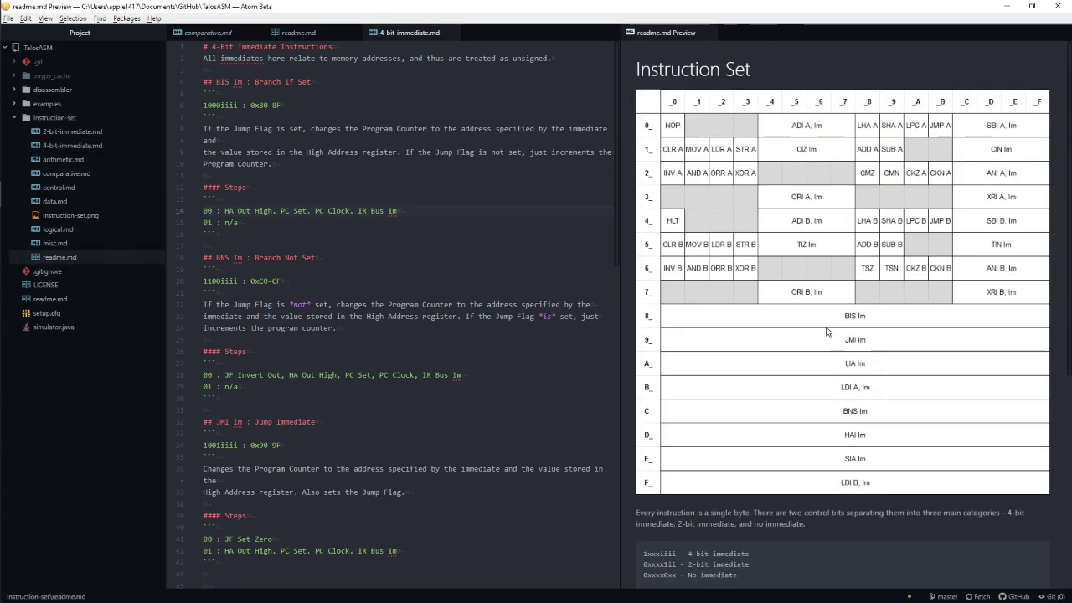
click(17, 59)
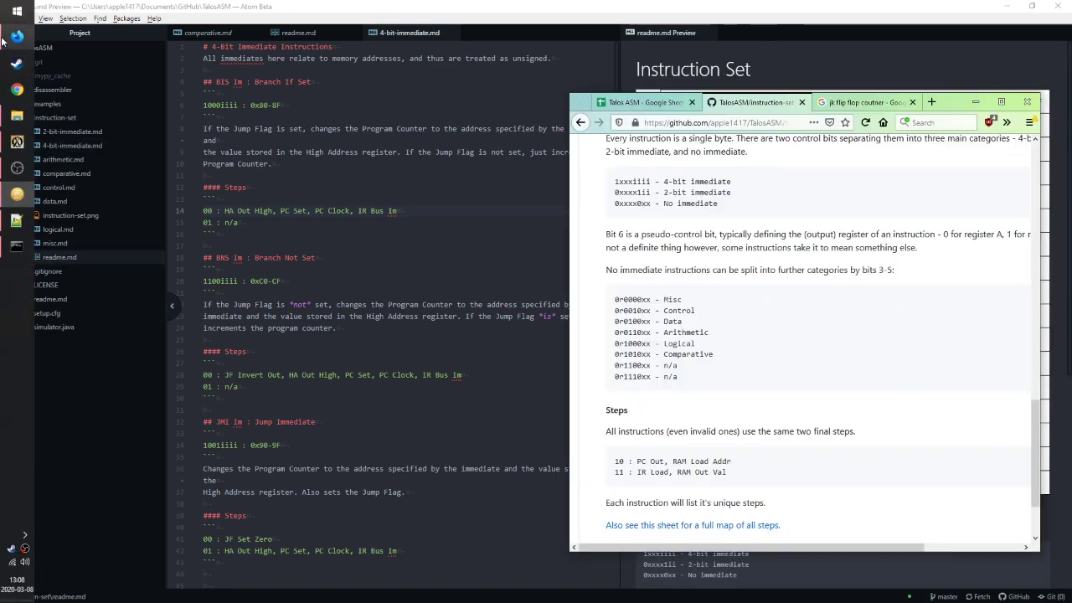
click(635, 102)
click(1001, 101)
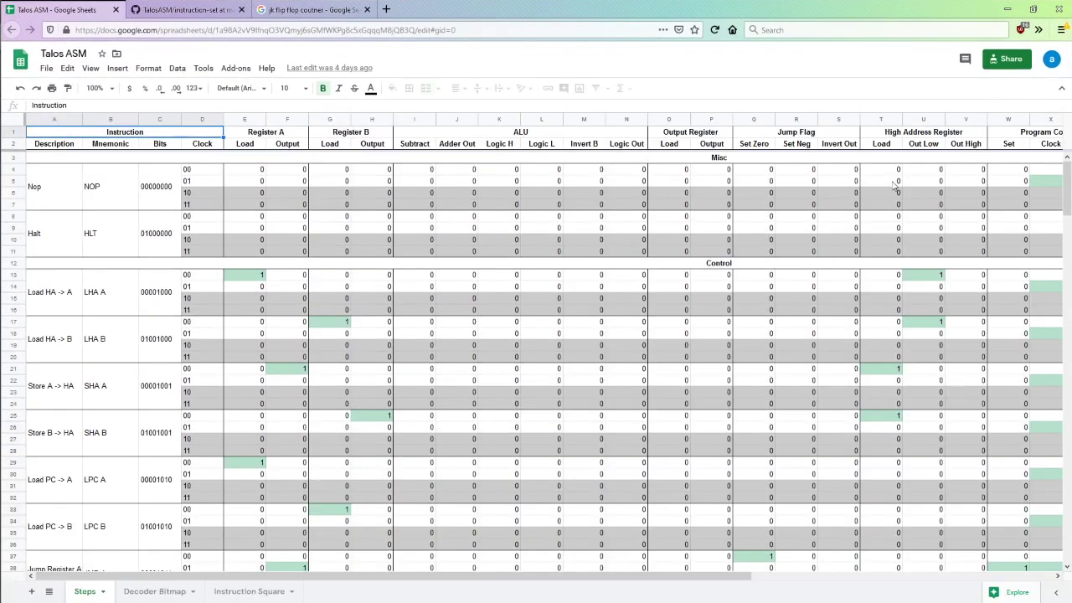
Look through the Steps sheet's control-signal map from the Misc section down to the Four Bit Immediates section
scroll(760, 298, right, 5)
scroll(770, 293, down, 10)
scroll(771, 294, left, 5)
scroll(729, 293, down, 15)
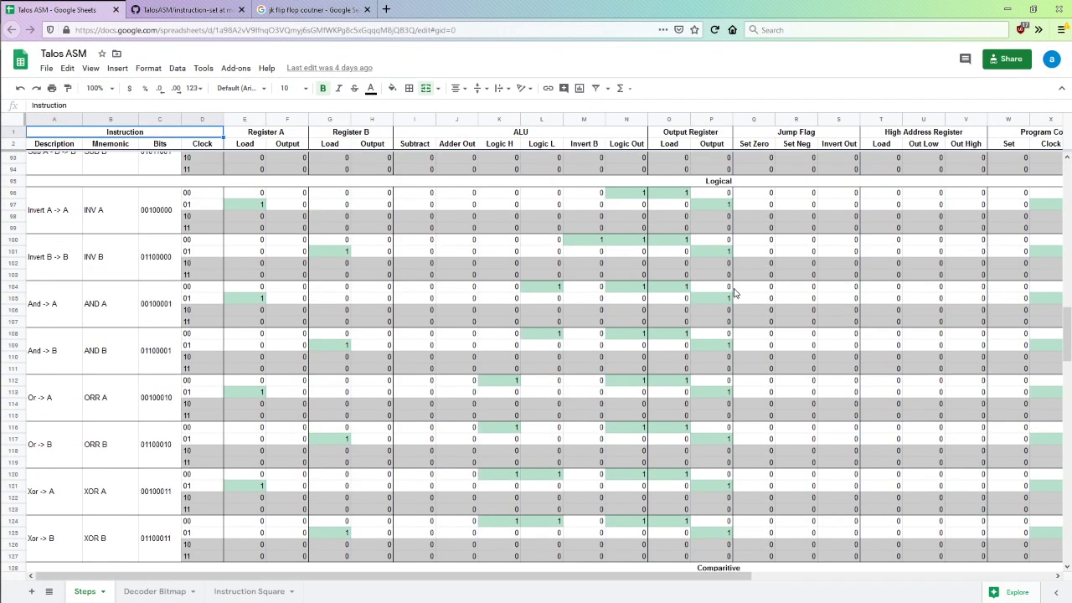
scroll(721, 294, right, 5)
scroll(716, 285, down, 20)
scroll(713, 282, left, 5)
scroll(712, 277, down, 10)
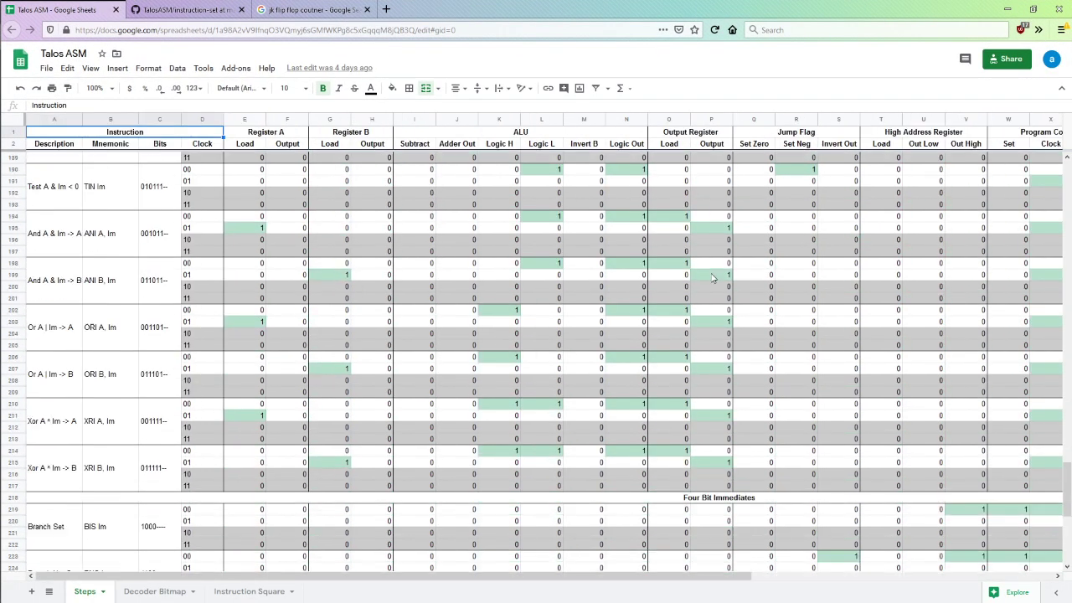
scroll(708, 271, down, 3)
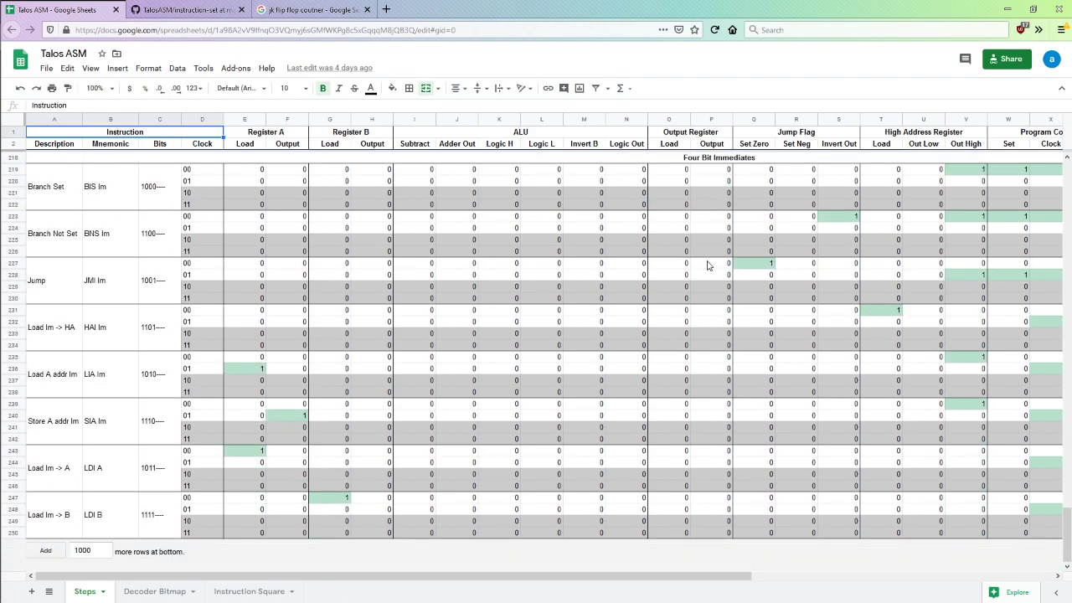
Examine clock step 00 of ADD A in the Arithmetic section, selecting its ALU Adder Out and Output Register Load cells
scroll(696, 272, up, 10)
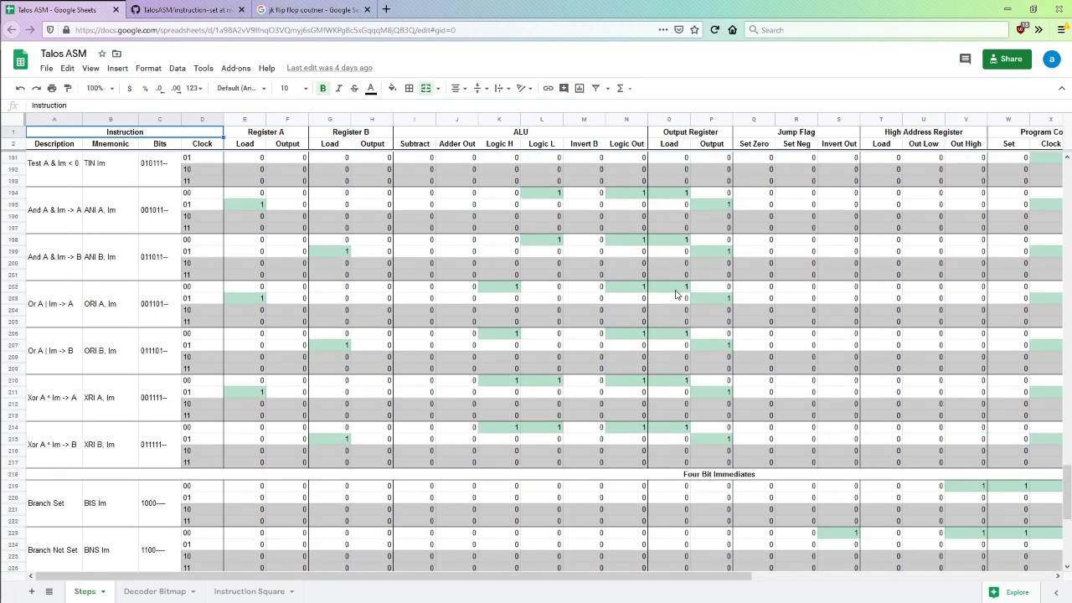
scroll(642, 318, up, 20)
scroll(418, 402, down, 10)
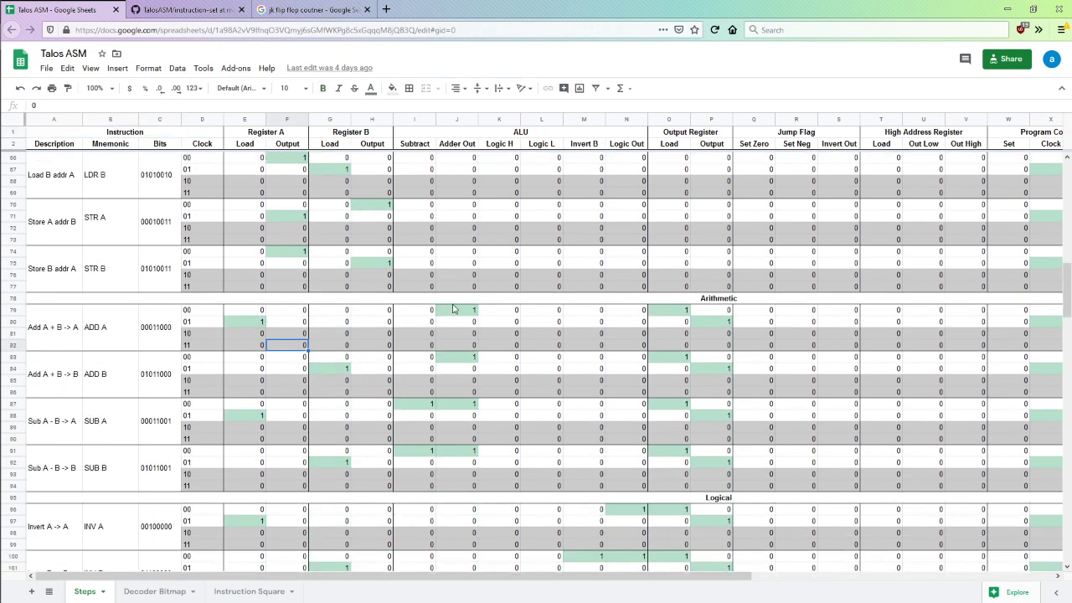
click(454, 303)
click(457, 311)
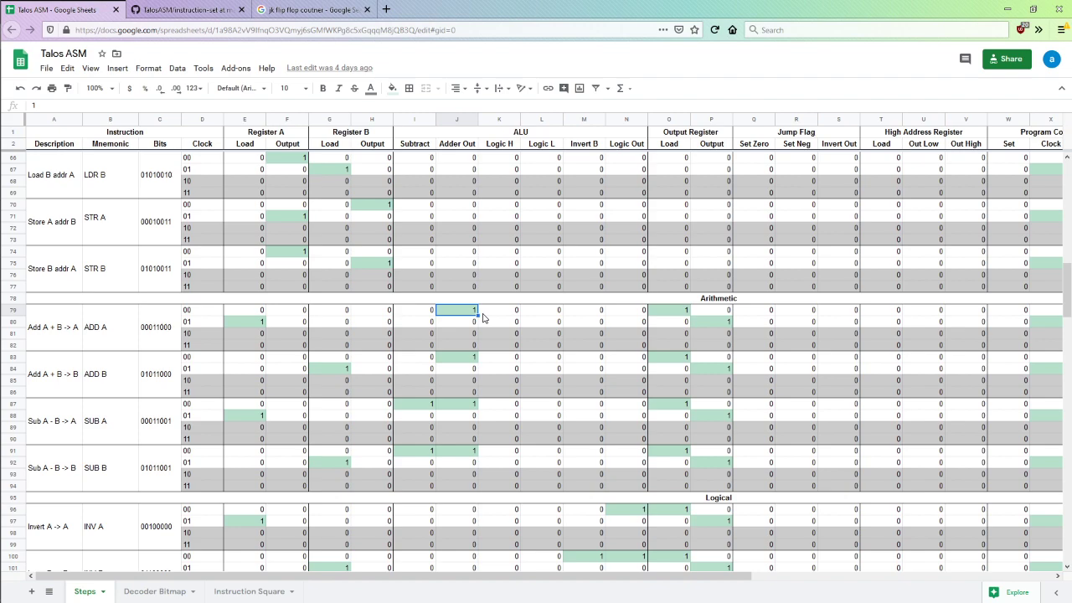
click(679, 313)
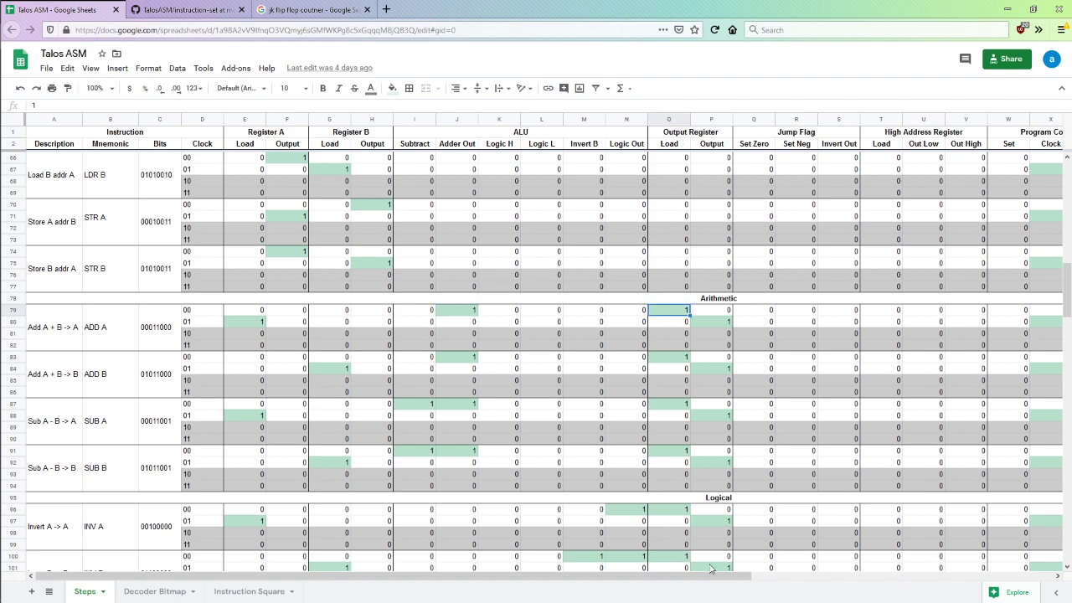
drag(737, 575, 660, 522)
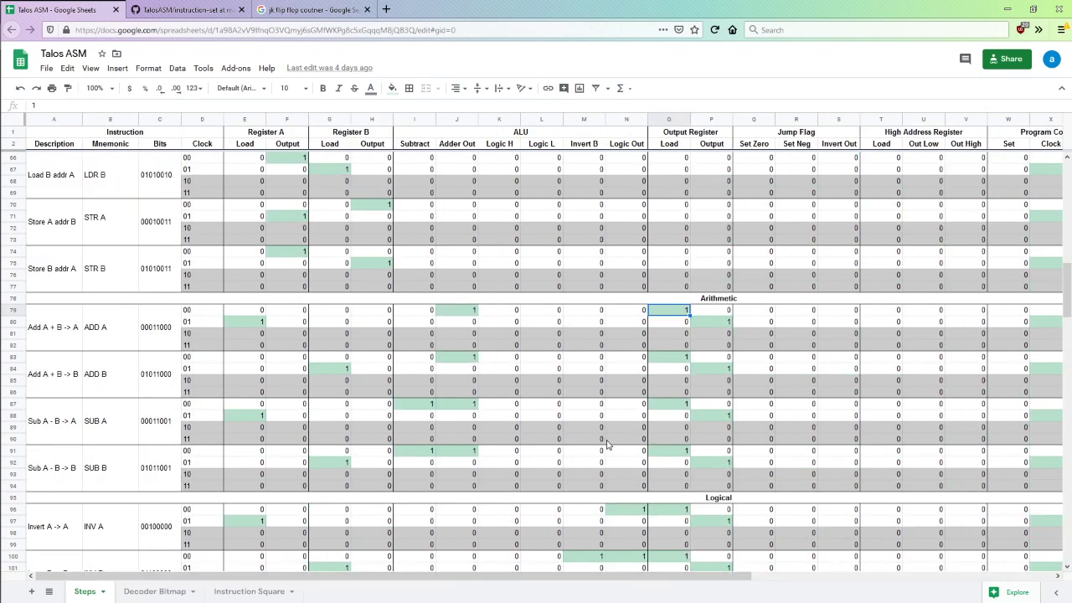
Examine clock step 01 of ADD A, selecting its Register A Load and Output Register Output cells and comparing them with Adder Out
click(288, 314)
click(242, 325)
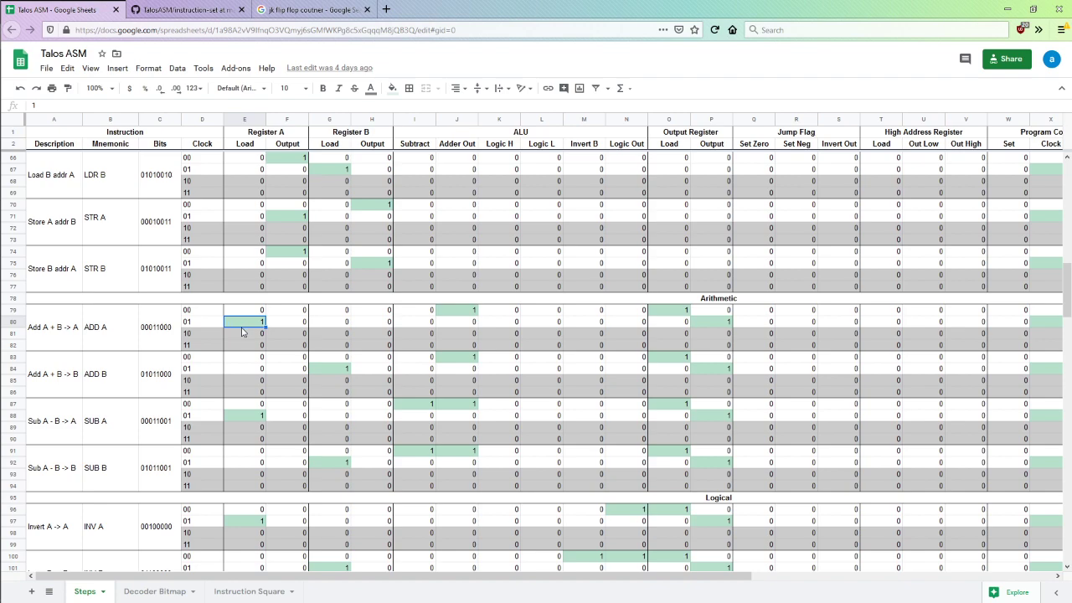
click(715, 325)
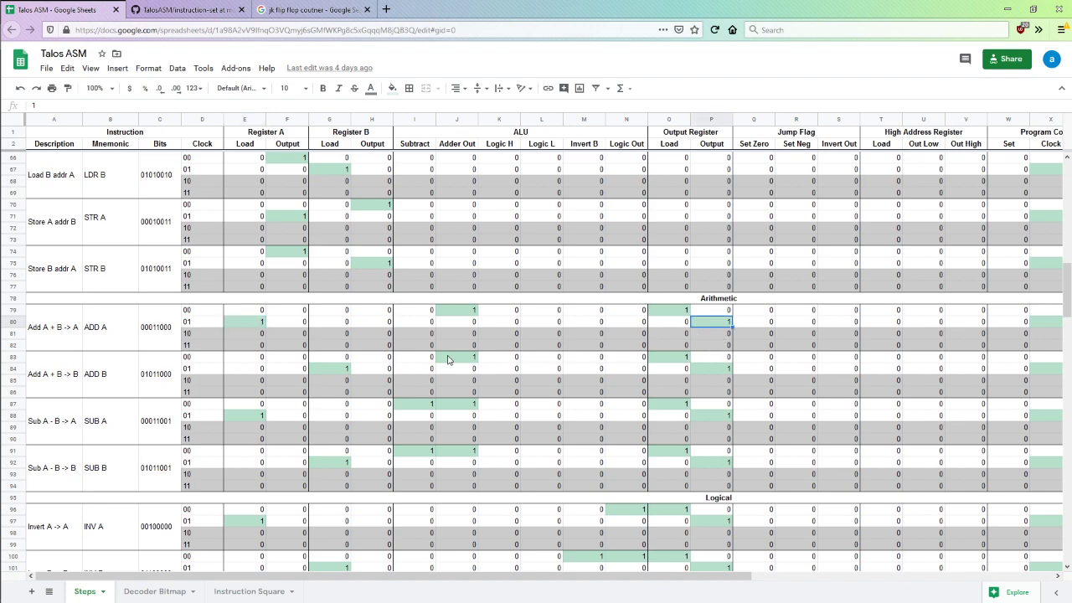
click(452, 314)
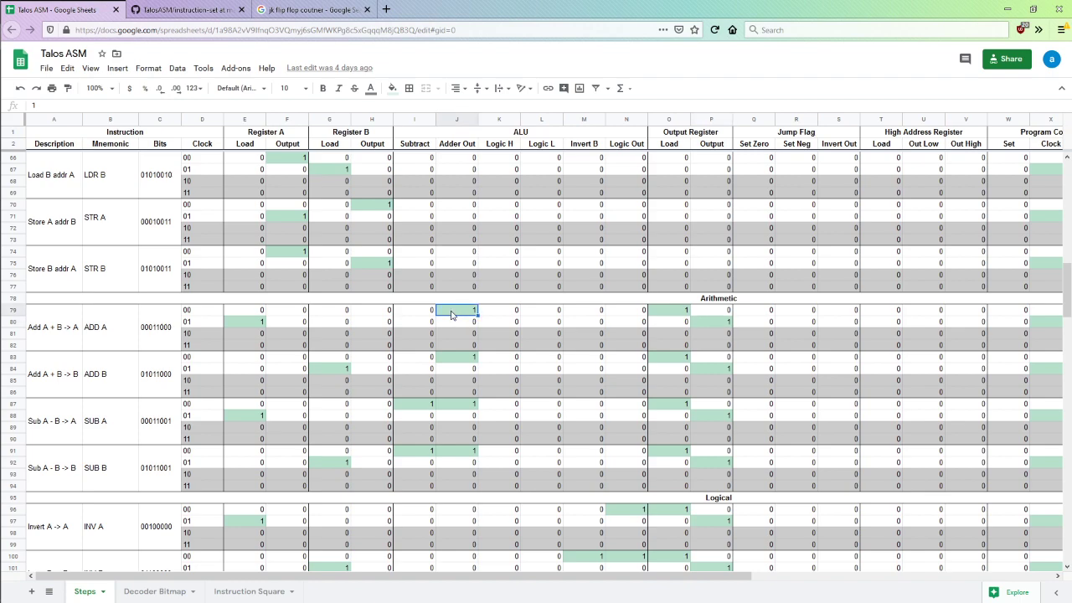
click(231, 331)
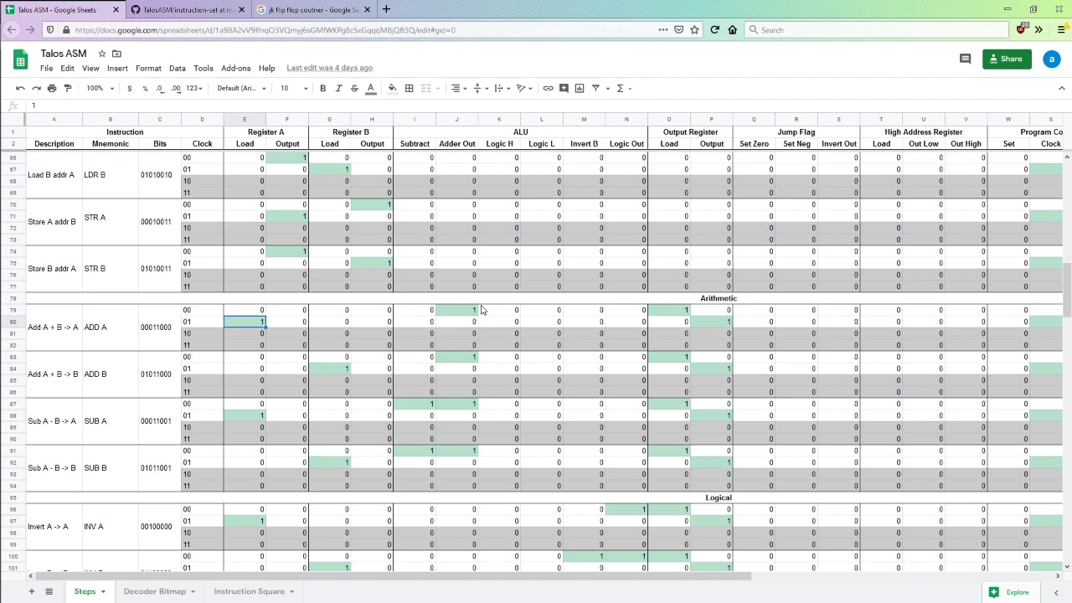
Trace ADD A's signals from Adder Out to the Output Register, and select its Program Counter Clock cell in step 01
drag(471, 312, 730, 311)
click(713, 328)
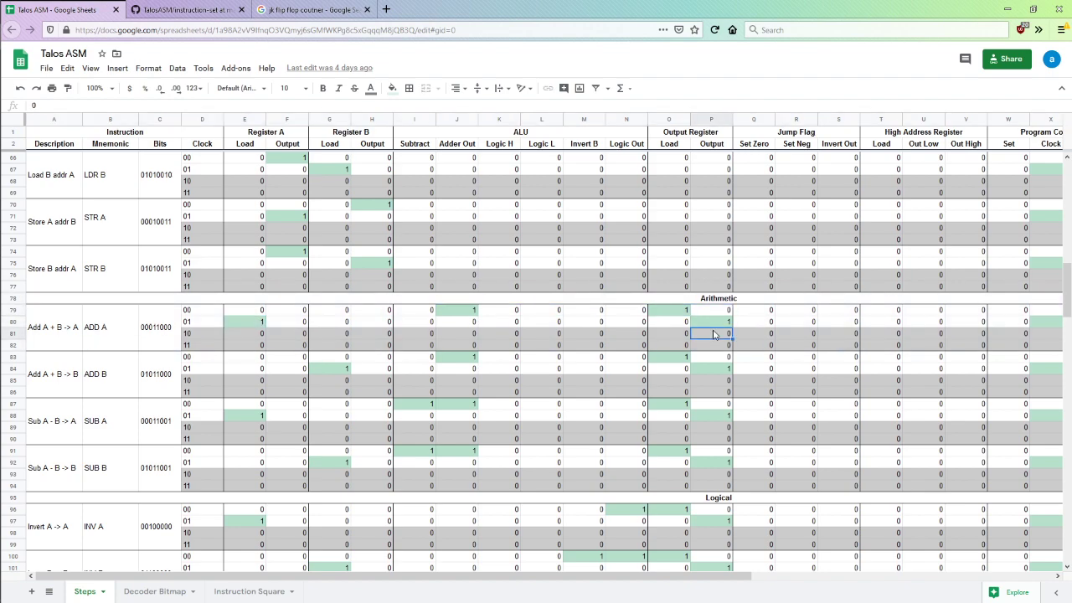
click(789, 323)
scroll(800, 325, right, 5)
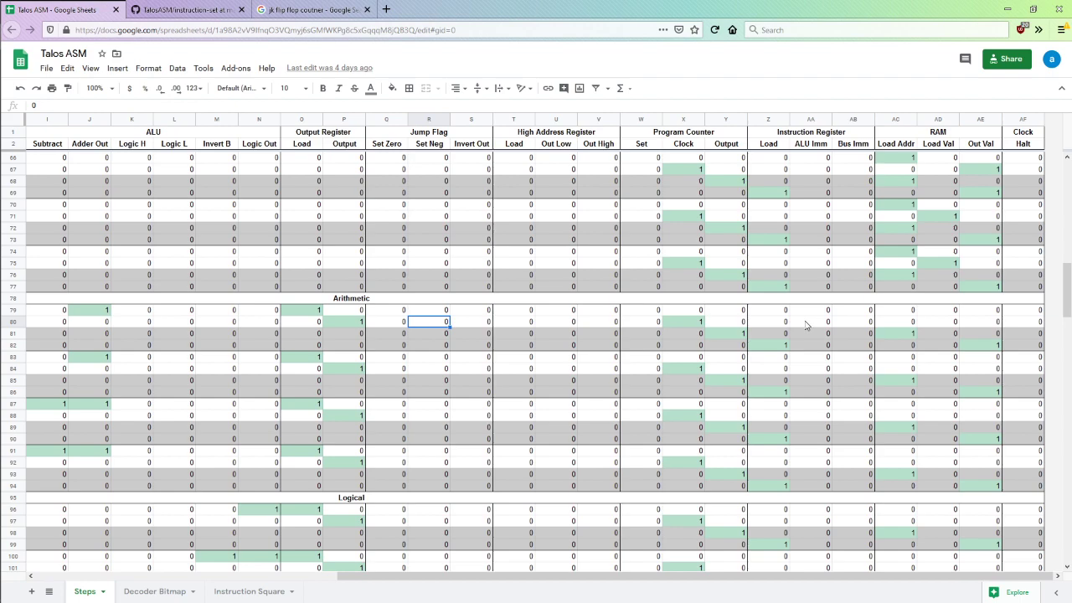
click(683, 327)
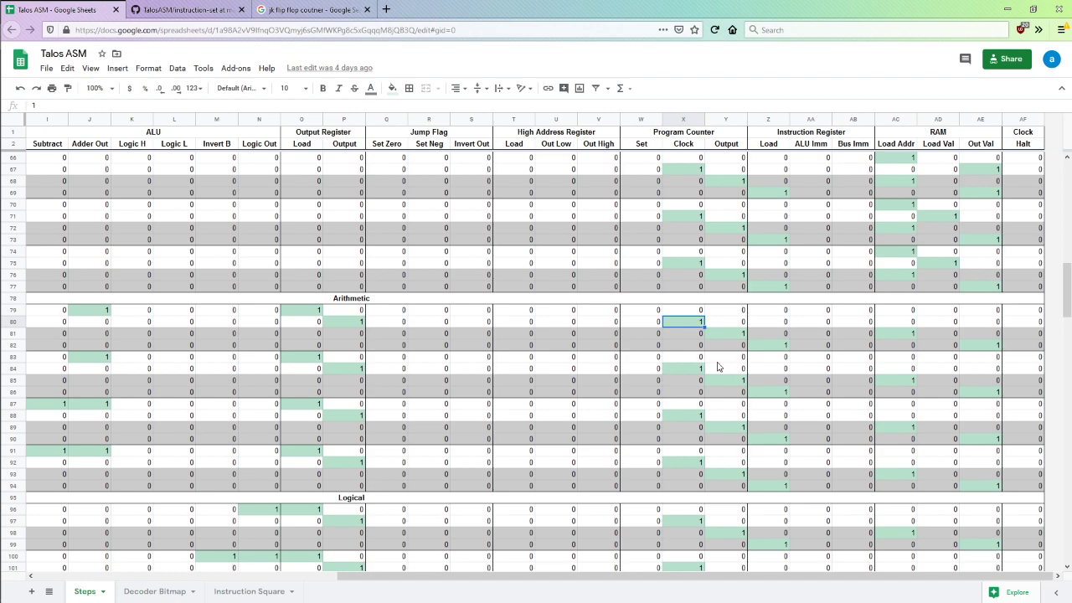
Examine NOP's final clock steps 10 and 11, selecting Program Counter Output, RAM Load Addr, Instruction Register Load and RAM Out Val
scroll(770, 371, up, 10)
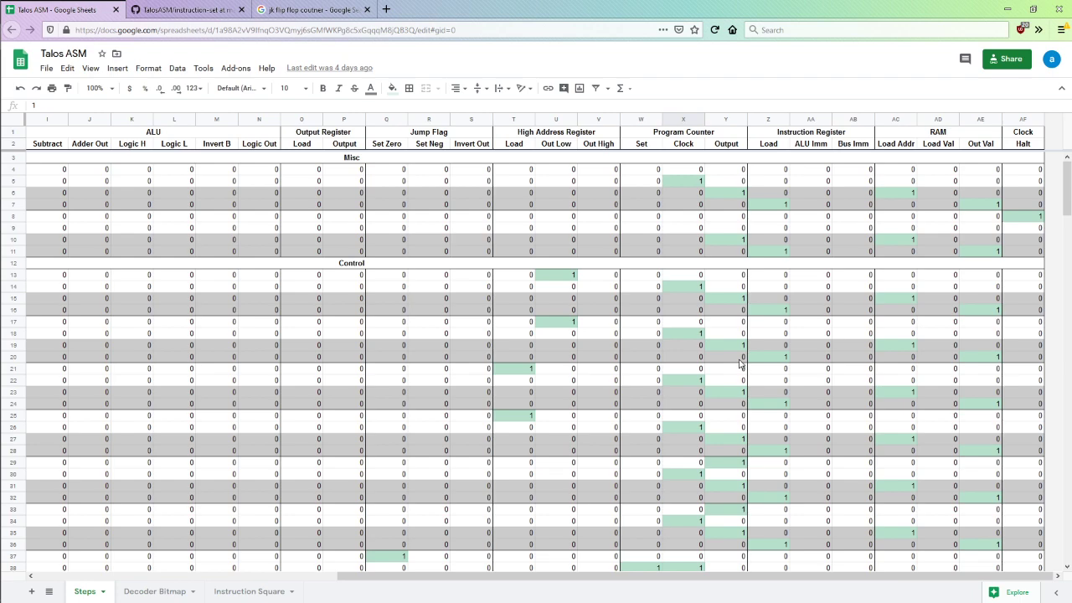
scroll(635, 221, left, 5)
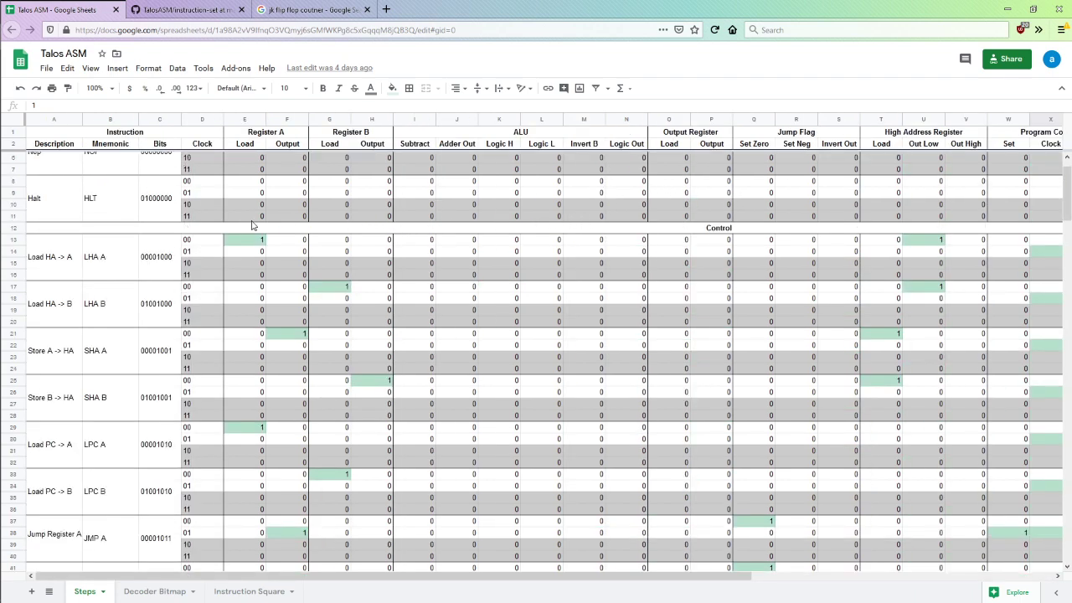
drag(200, 195, 1027, 206)
click(1010, 240)
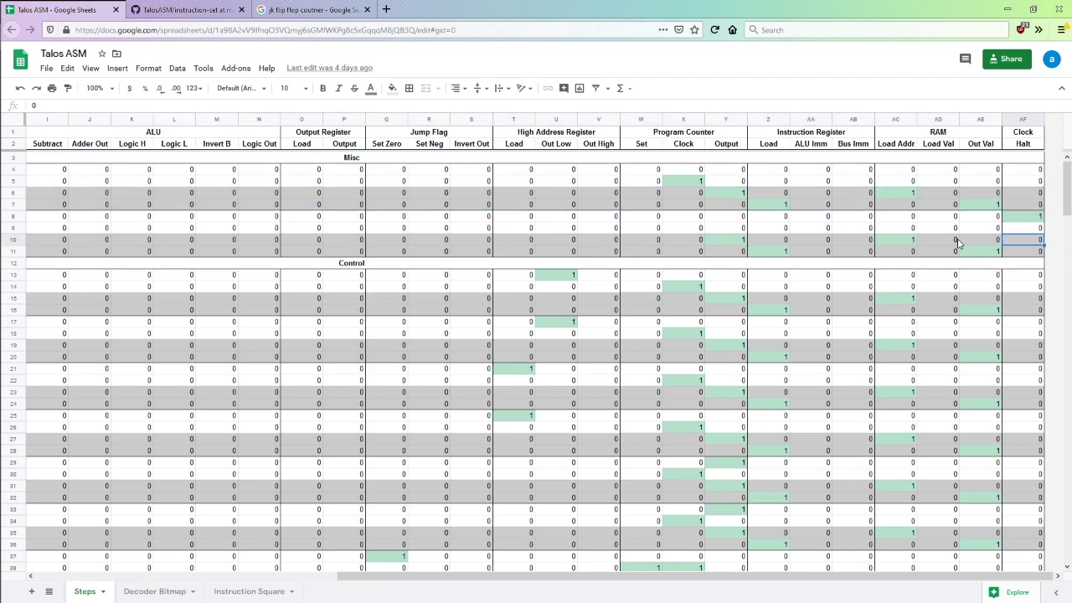
click(722, 198)
click(911, 196)
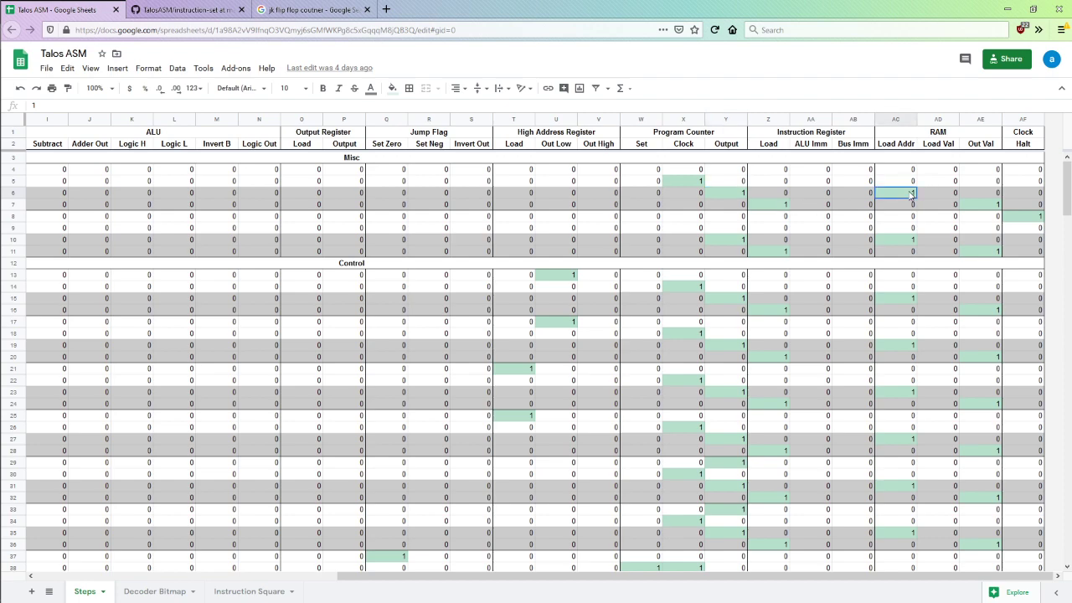
click(779, 206)
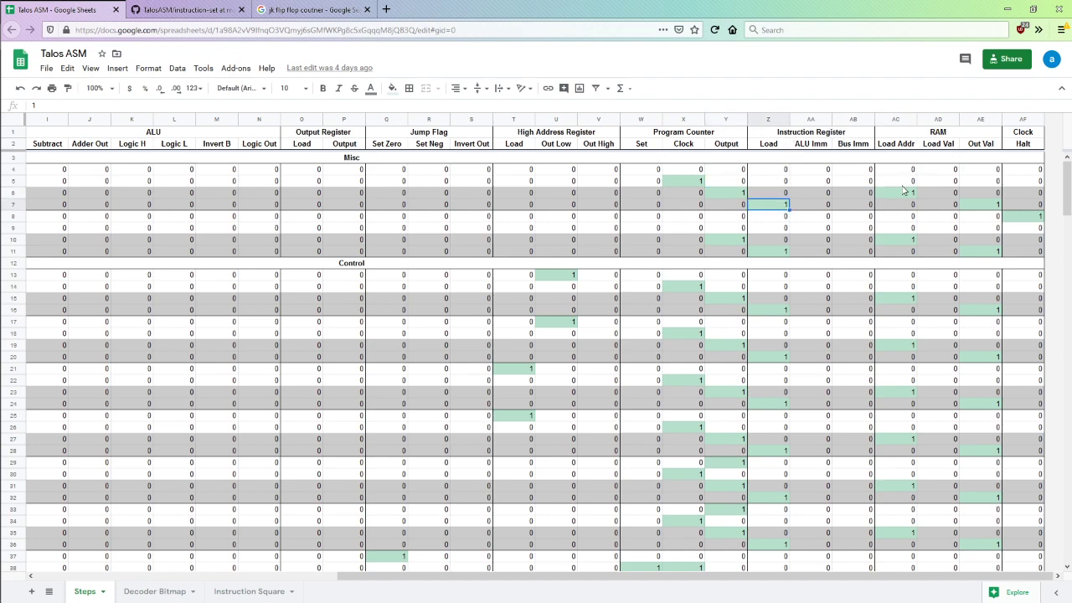
click(997, 206)
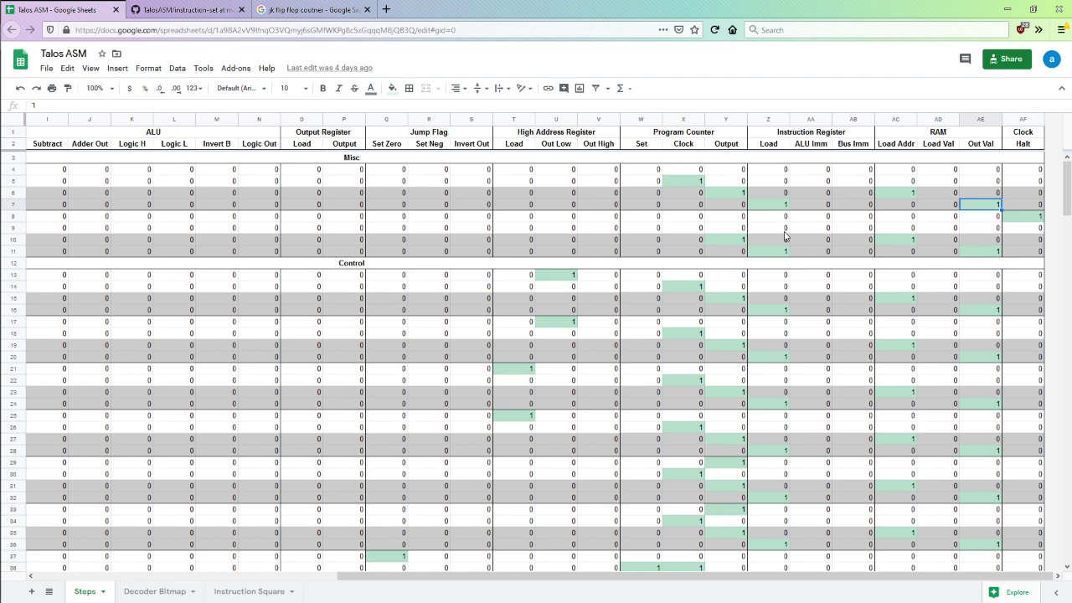
Return to the instruction columns of the Steps sheet, switch to Serious Editor, and look over the logic circuits in Full.wld
scroll(777, 222, left, 8)
key(alt+Tab)
key(Escape)
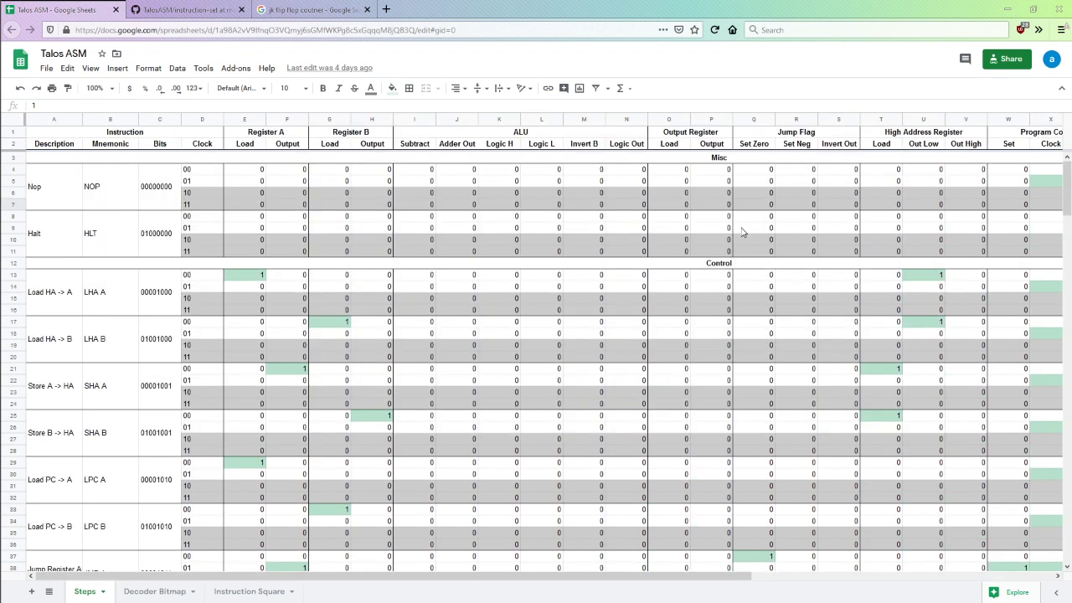
key(alt+Tab)
mouse_move(766, 164)
right_down()
mouse_move(746, 168)
mouse_move(767, 165)
right_up()
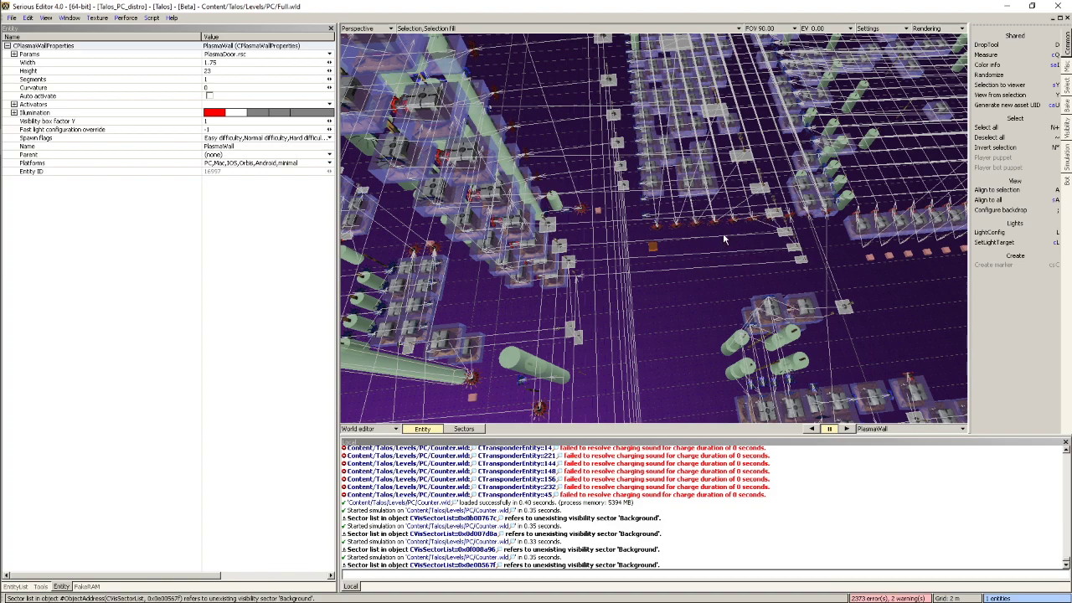
right_drag(727, 219, 867, 70)
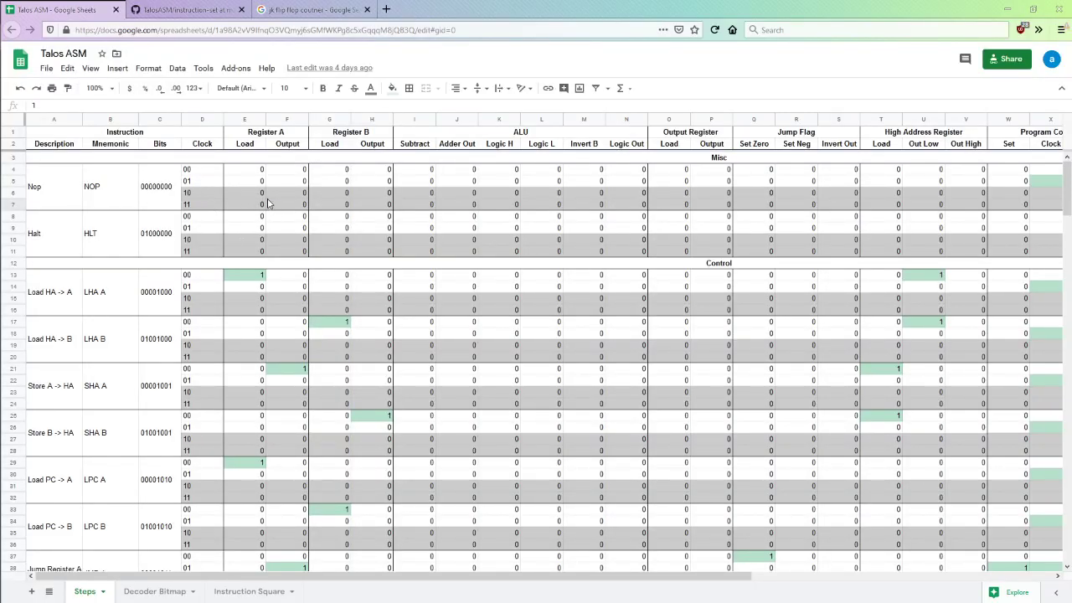
Switch from the Talos ASM sheet to the espresso folder and open decoder.in in Notepad++ alongside decoder.out
key(alt+Tab)
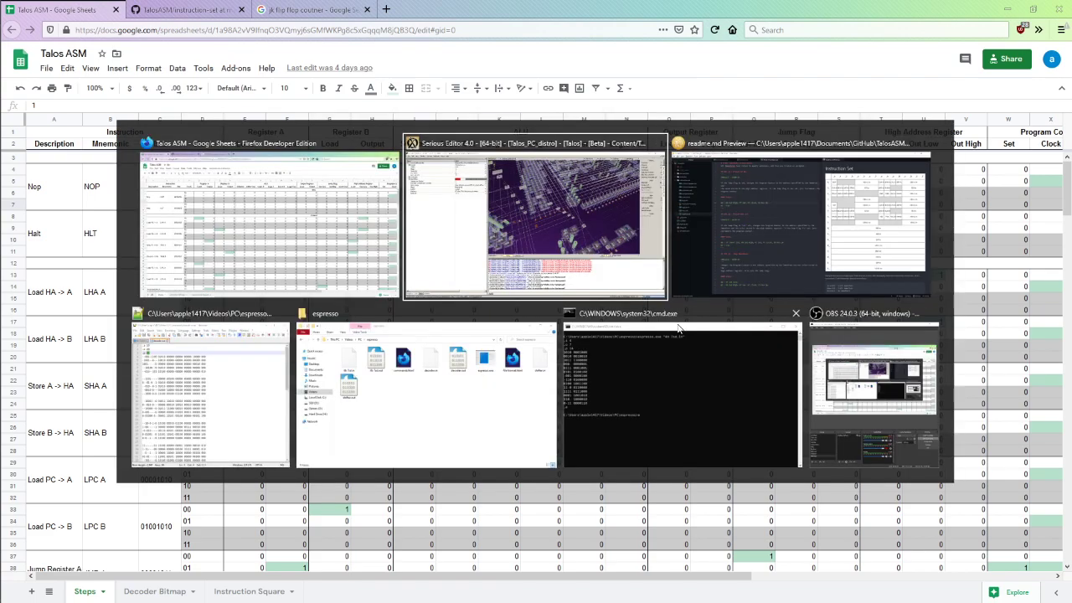
click(201, 402)
scroll(539, 307, down, 11)
key(alt+Tab)
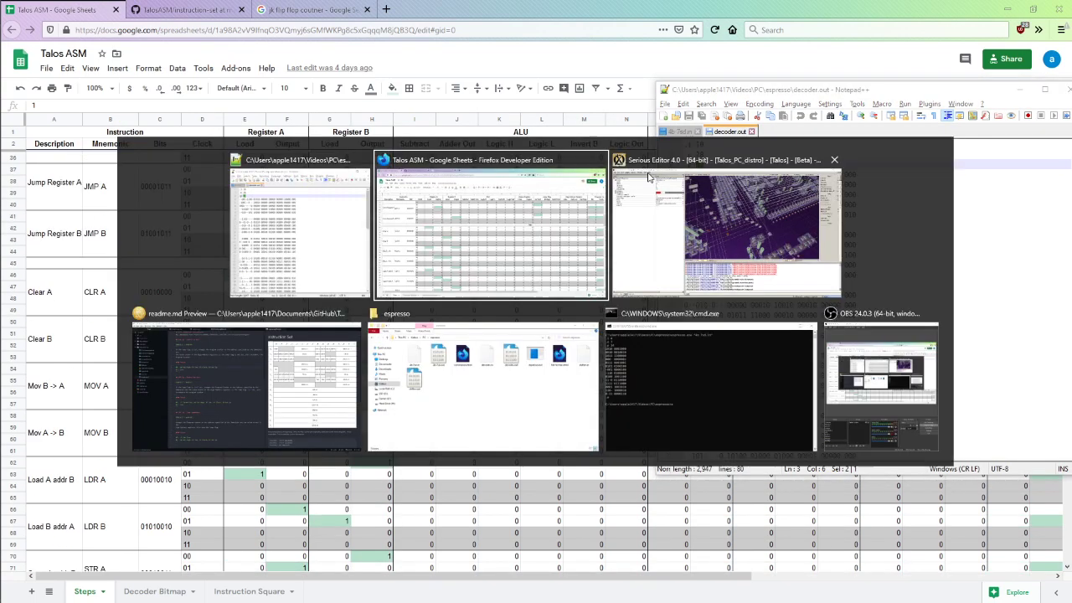
key(Tab)
key(Tab)
key(Tab)
click(355, 243)
right_click(361, 248)
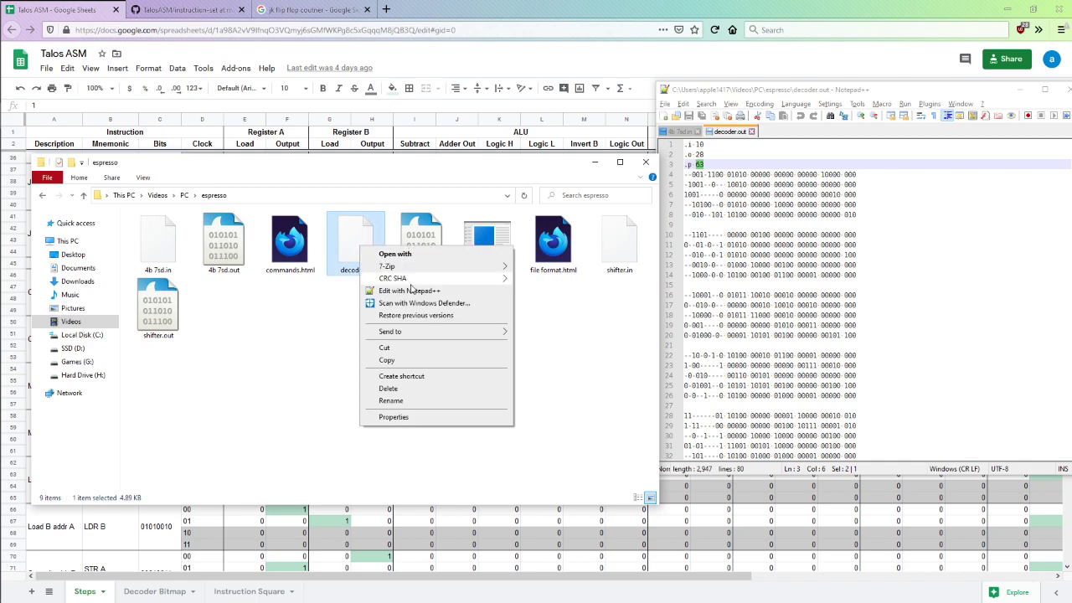
click(409, 291)
Examine the truth table in decoder.in, selecting the don't-care bits, the clock bits and the output pattern on line 3
scroll(790, 247, down, 15)
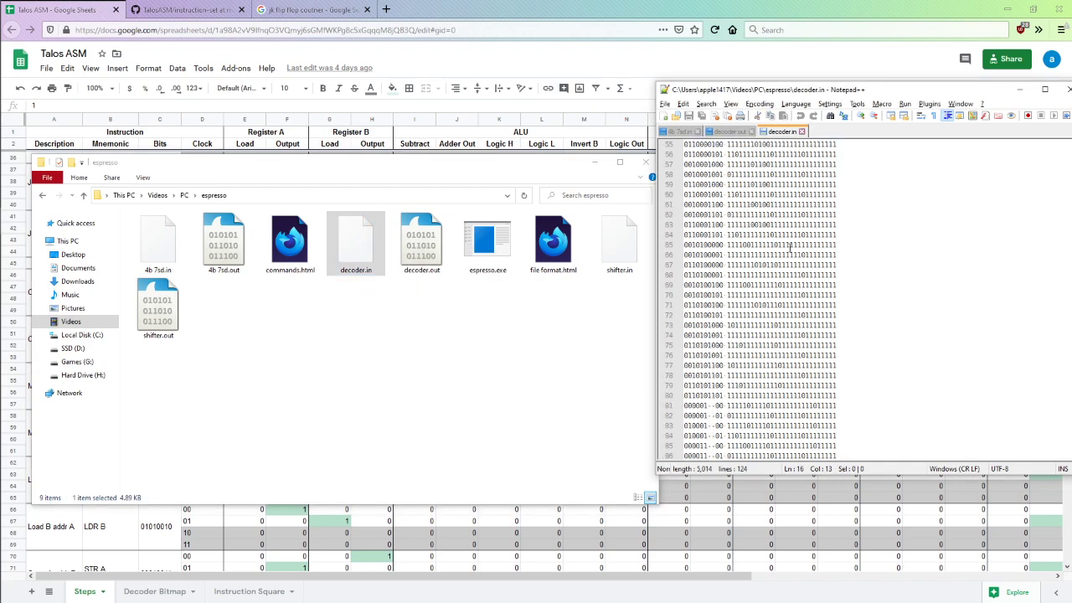
scroll(779, 235, up, 18)
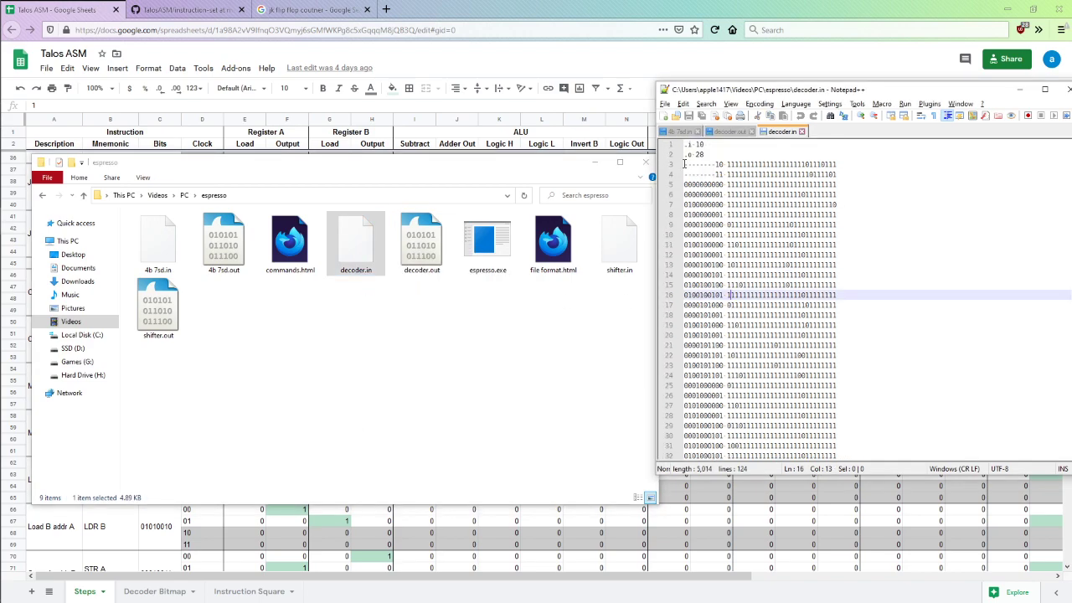
drag(685, 164, 715, 164)
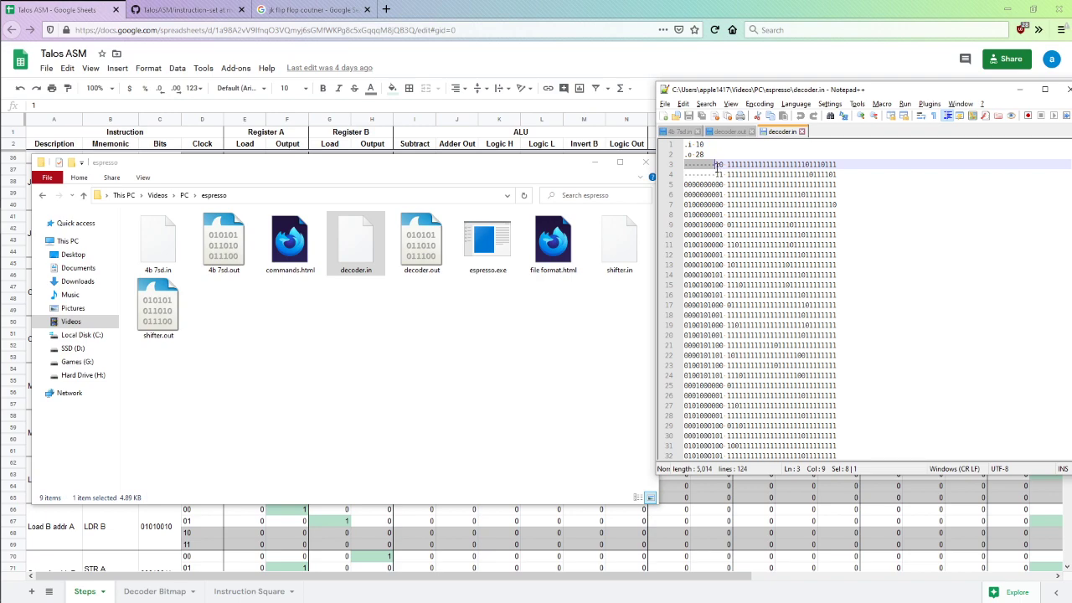
double_click(719, 164)
drag(725, 165, 837, 167)
key(ctrl+z)
click(821, 195)
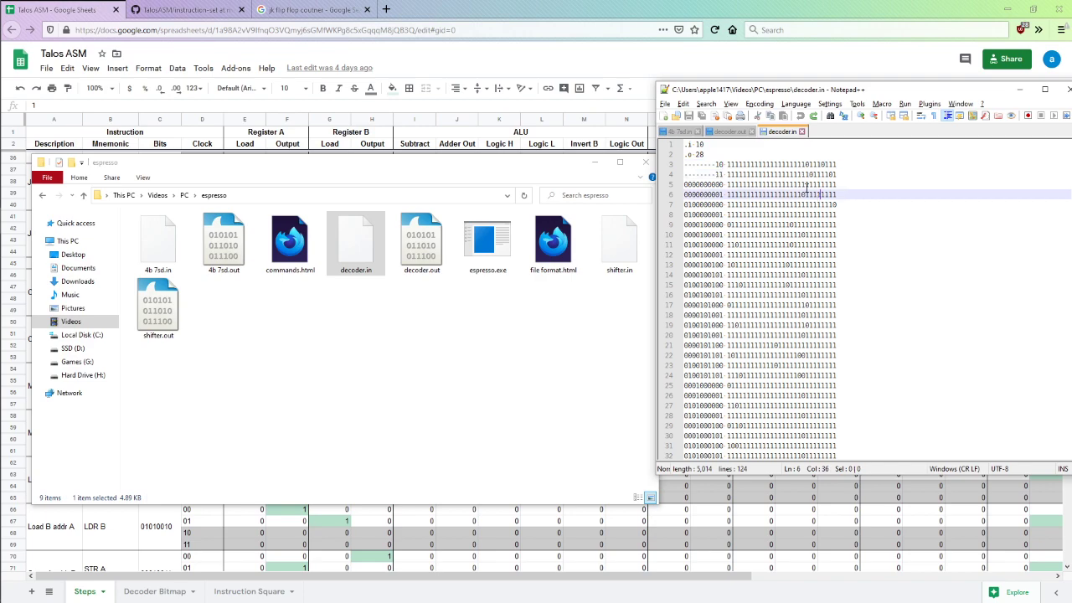
Go back to decoder.out to view its minimized table, and switch to Serious Editor with Full.wld
click(730, 131)
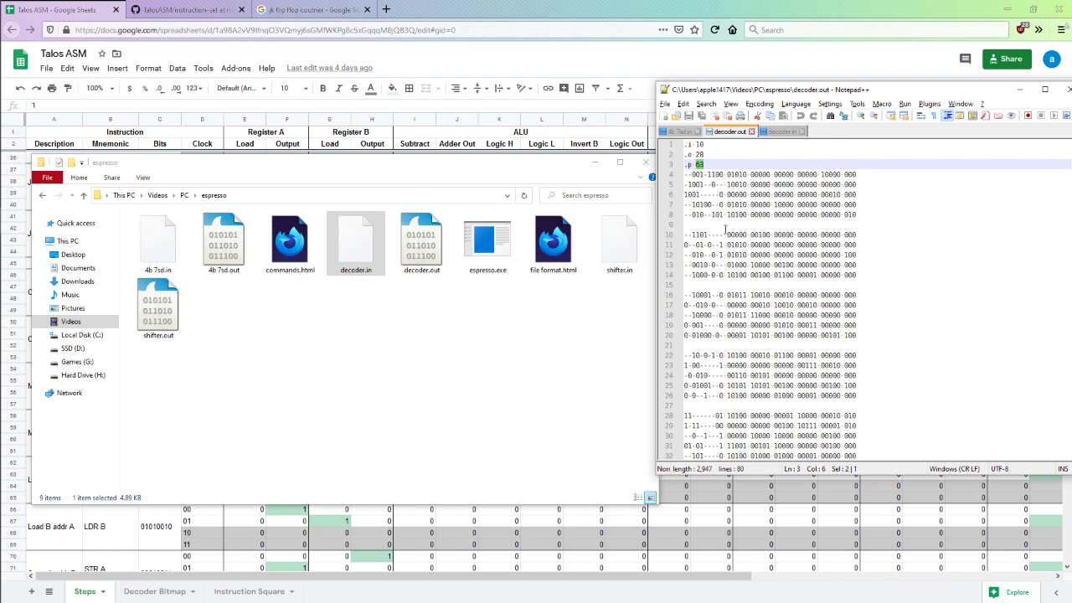
key(alt+Tab)
key(alt+Tab)
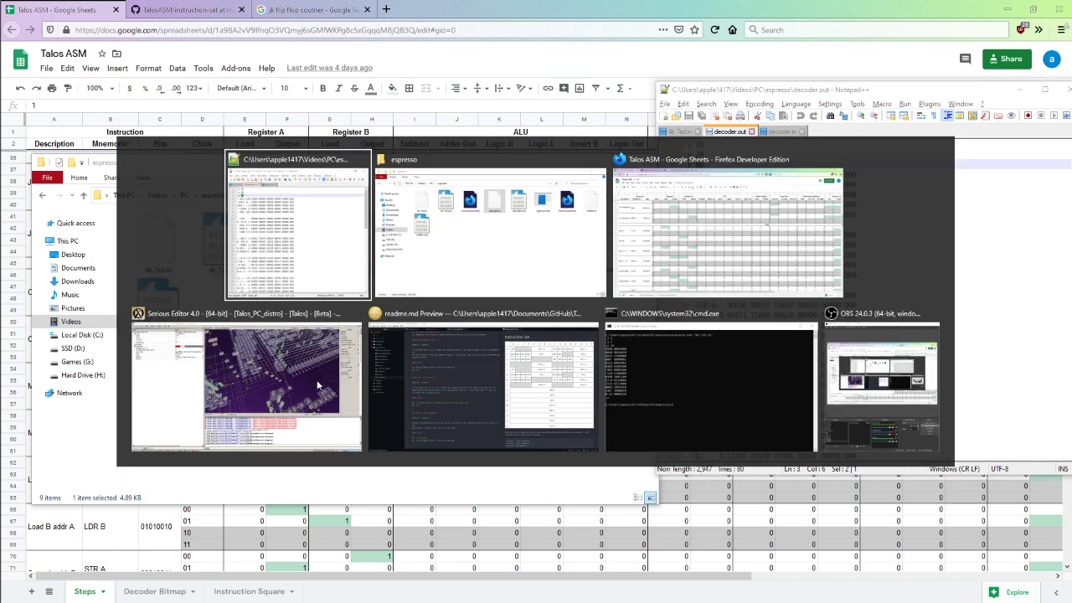
key(alt+Tab)
click(264, 373)
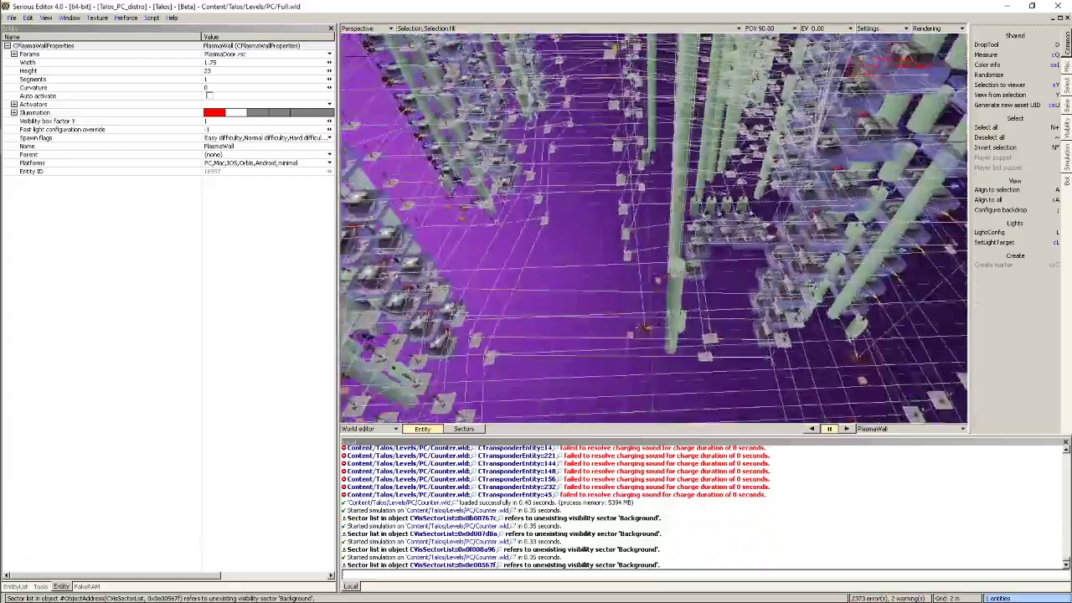
Survey the circuits in Full.wld up to the long decoder array and the row of fans at its near end
key(w)
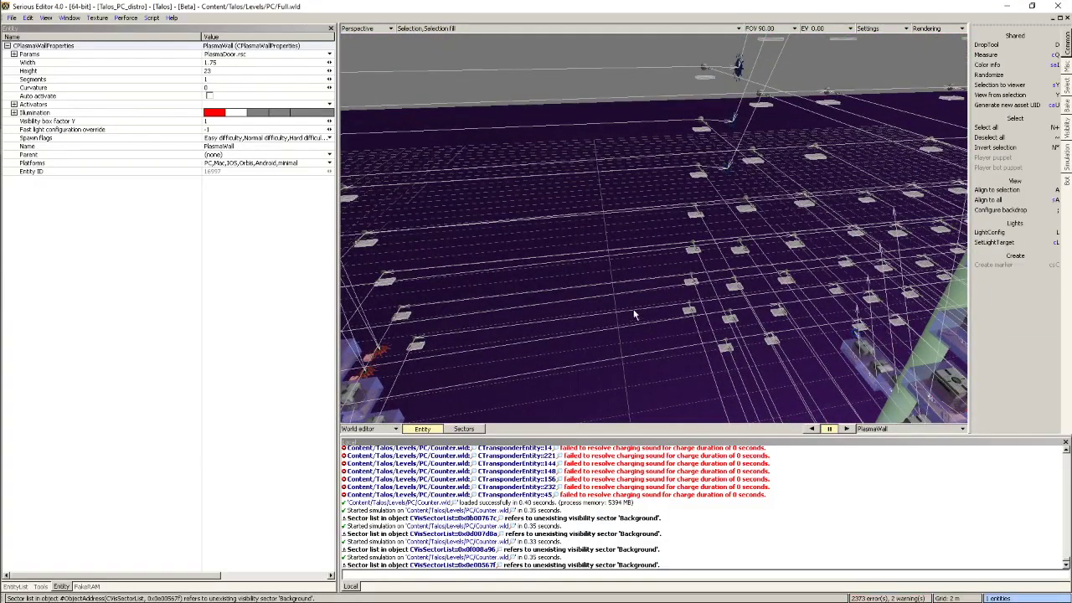
key(s)
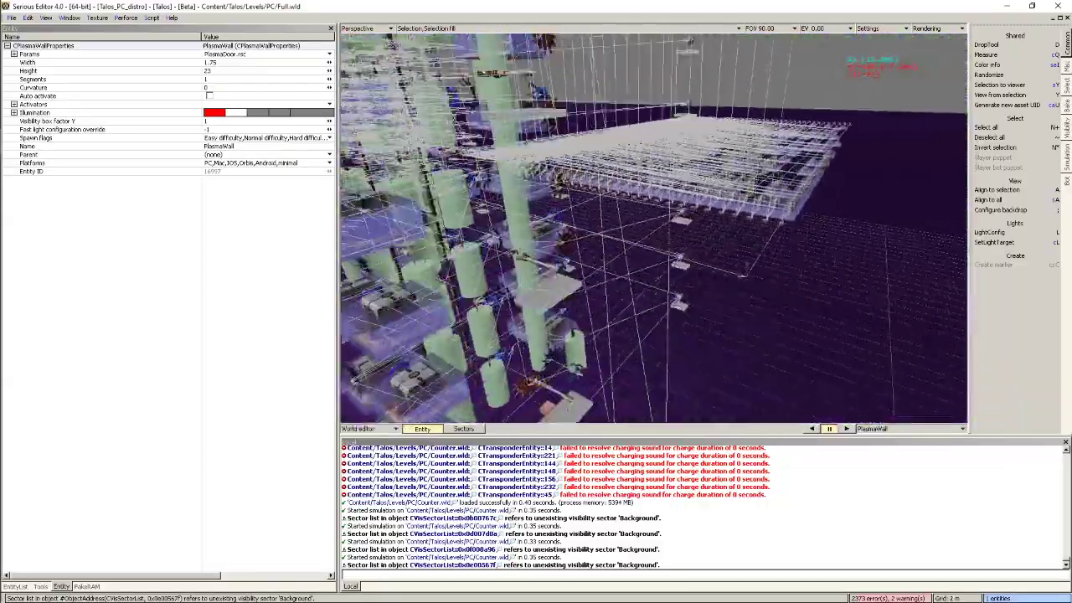
key(w)
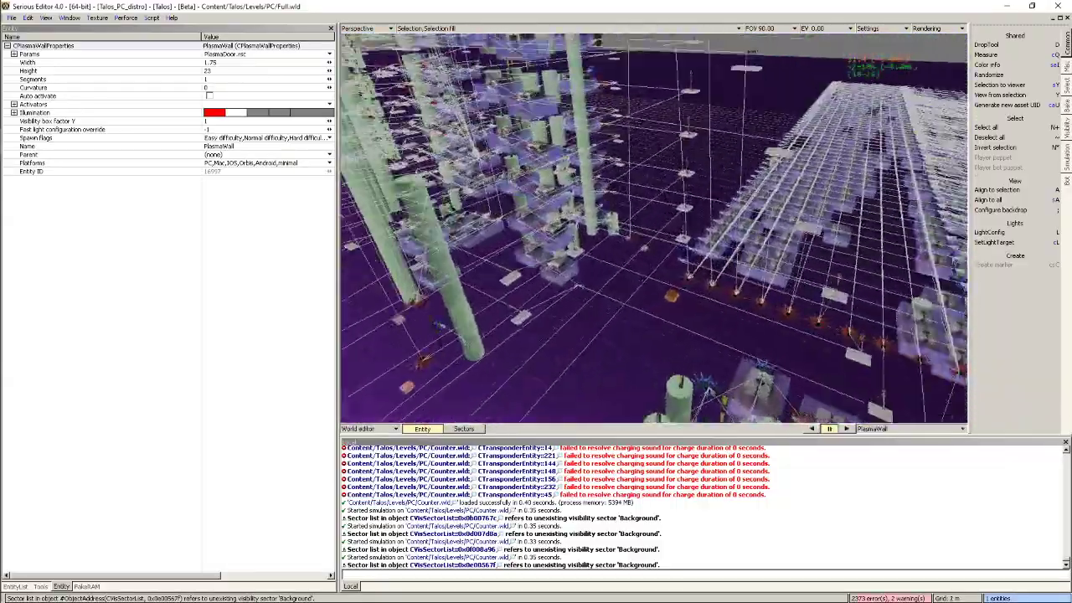
key(w)
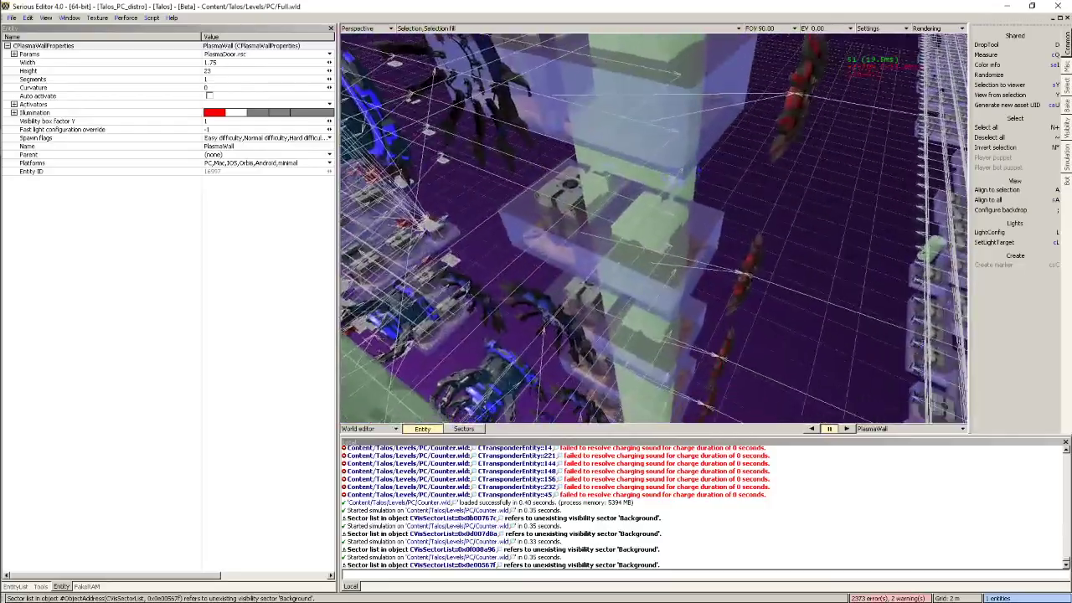
key(s)
key(w)
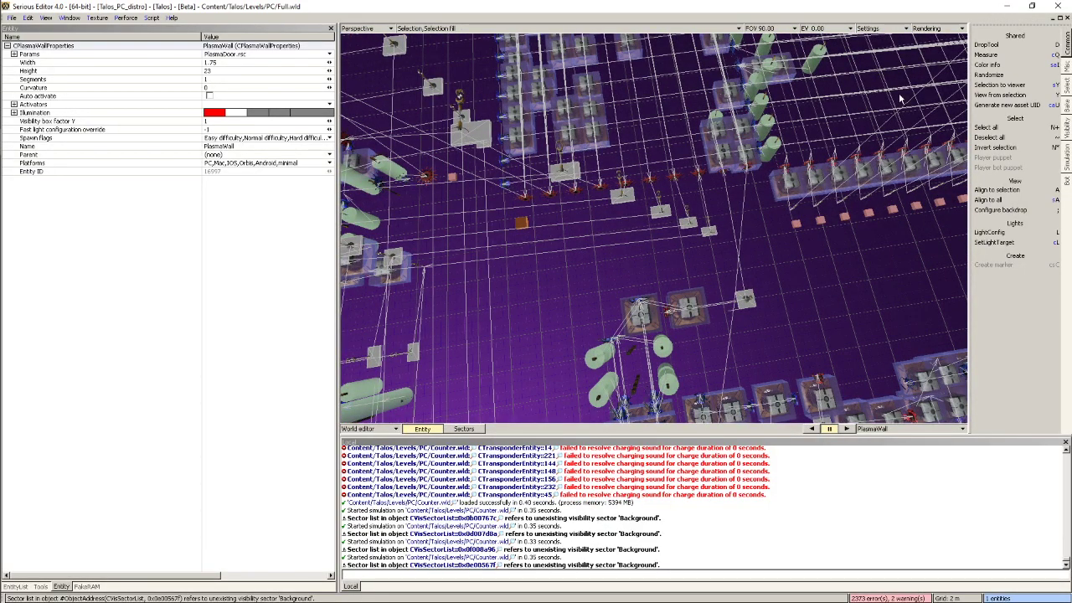
key(w)
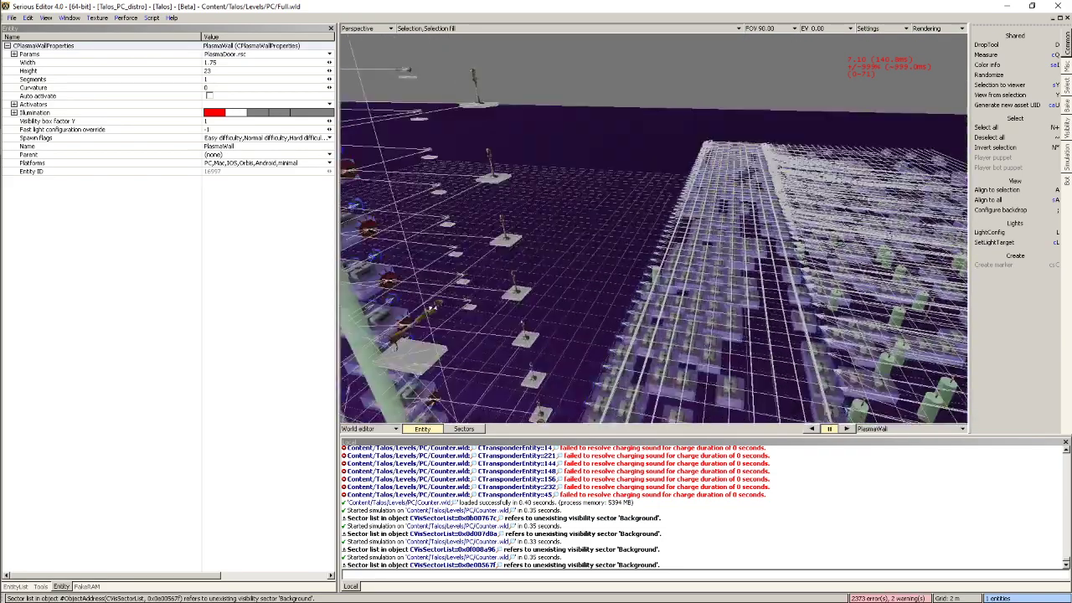
key(w)
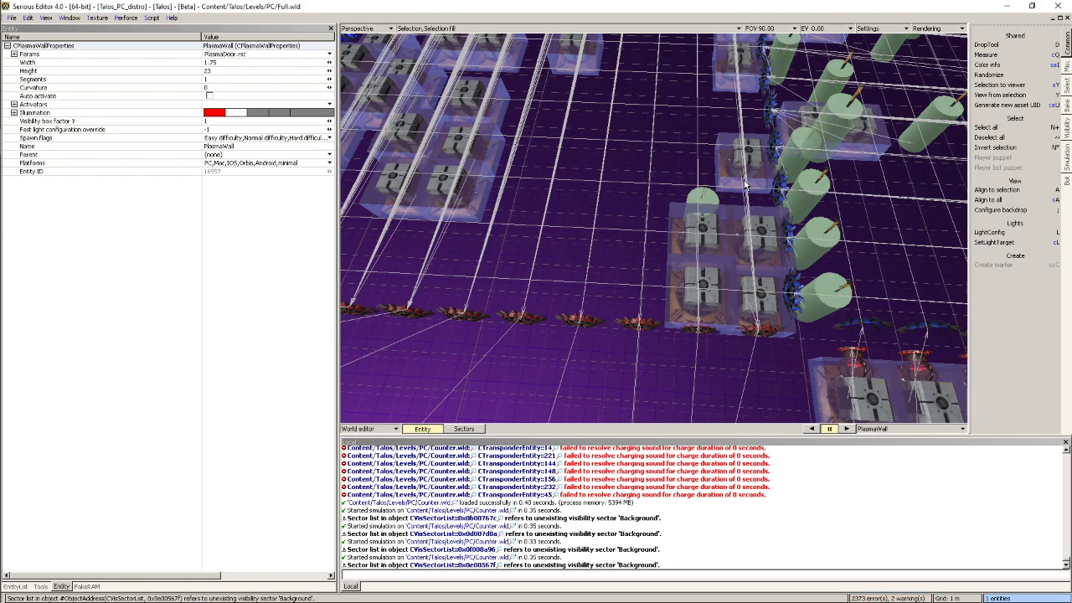
Glance at the instruction set table in Atom, return to Full.wld, select cubes in the decoder array and inspect its rows
key(alt+Tab)
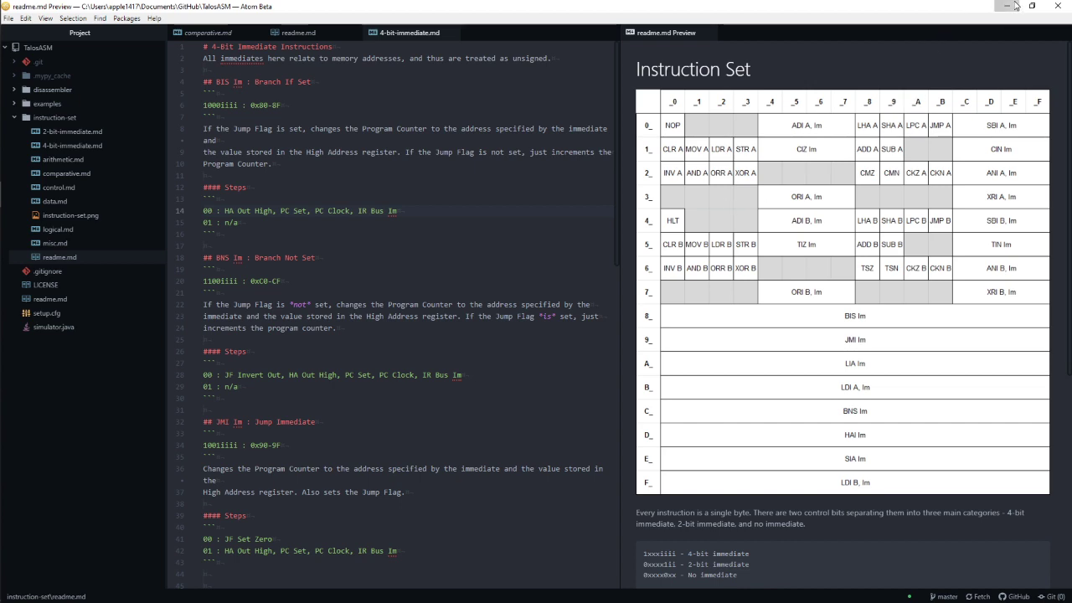
click(1014, 5)
right_drag(677, 284, 587, 226)
right_drag(519, 287, 670, 224)
click(732, 222)
click(798, 310)
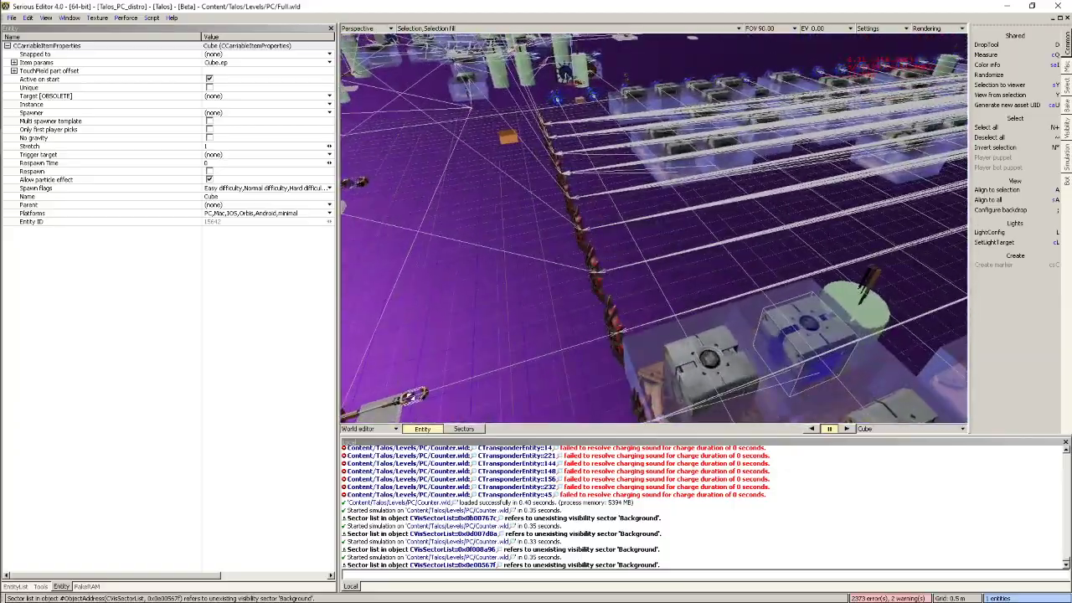
mouse_move(799, 311)
right_down()
mouse_move(850, 270)
mouse_move(867, 272)
mouse_move(880, 302)
mouse_move(875, 268)
mouse_move(867, 301)
mouse_move(805, 305)
right_up()
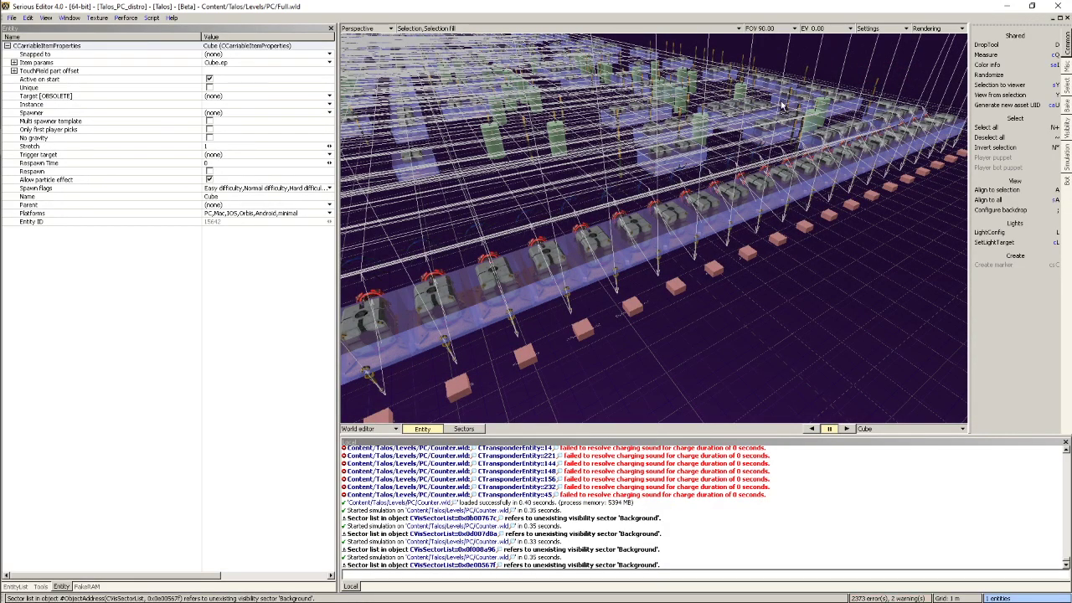
right_drag(783, 103, 628, 125)
right_drag(696, 116, 690, 310)
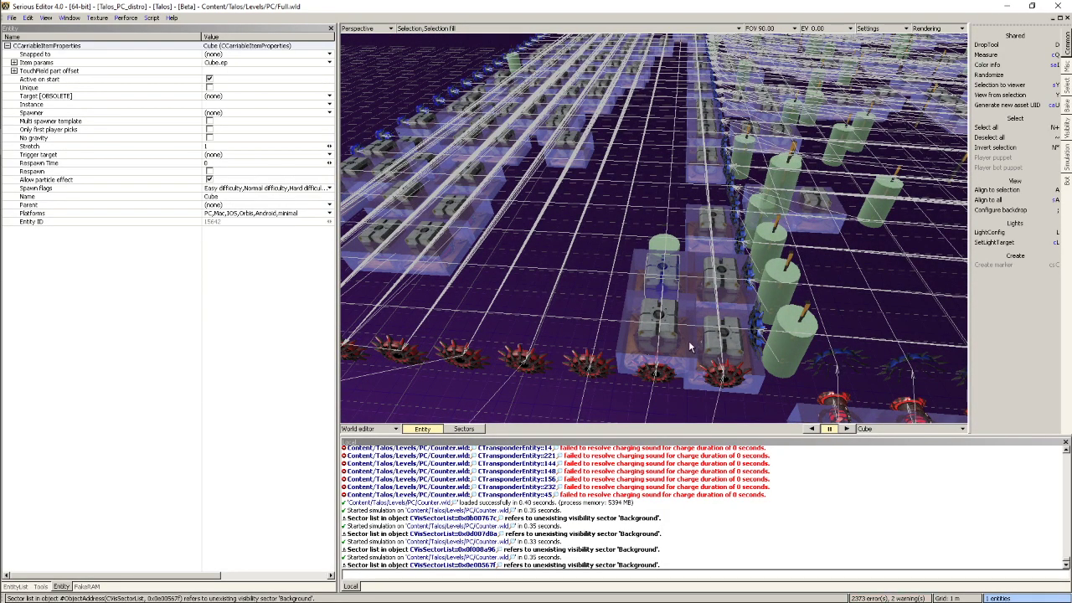
Switch to the Talos ASM sheet in Firefox and select NOP's Program Counter Clock cell in step 01
key(alt+Tab)
key(alt+Tab)
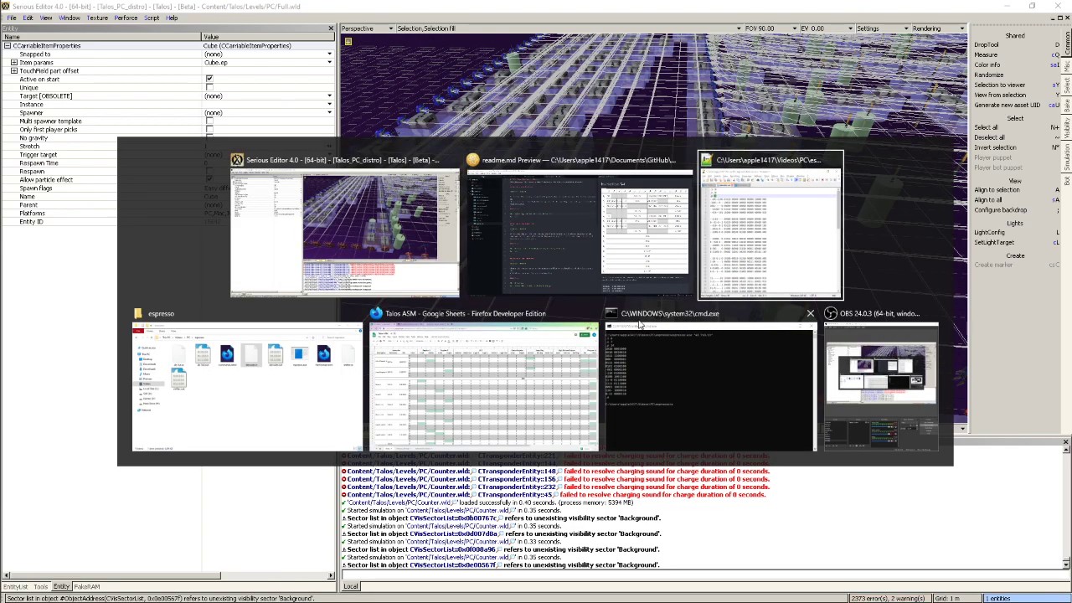
click(429, 375)
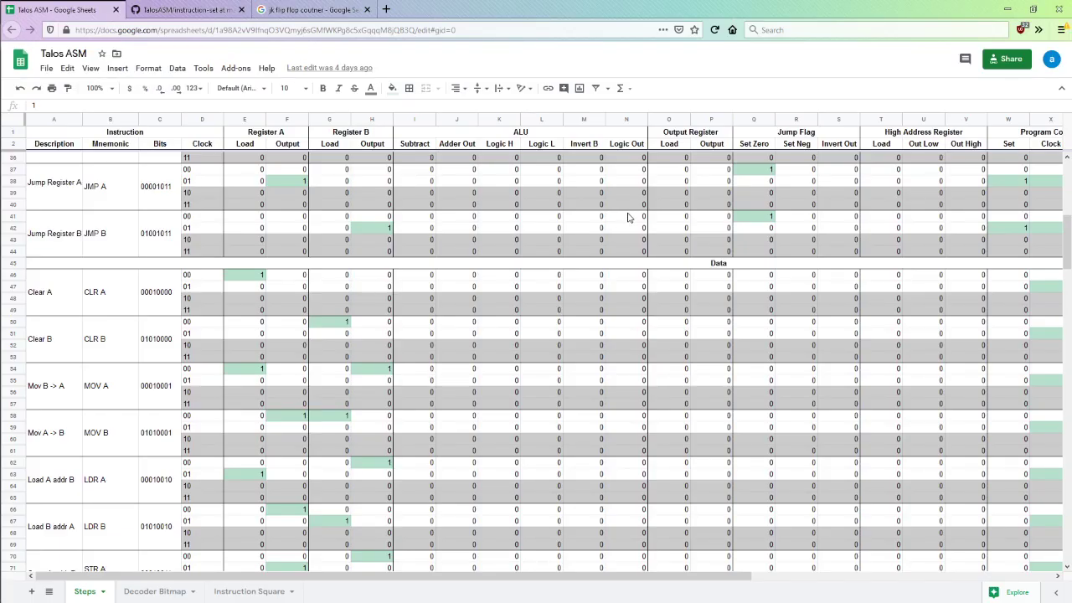
scroll(616, 243, up, 10)
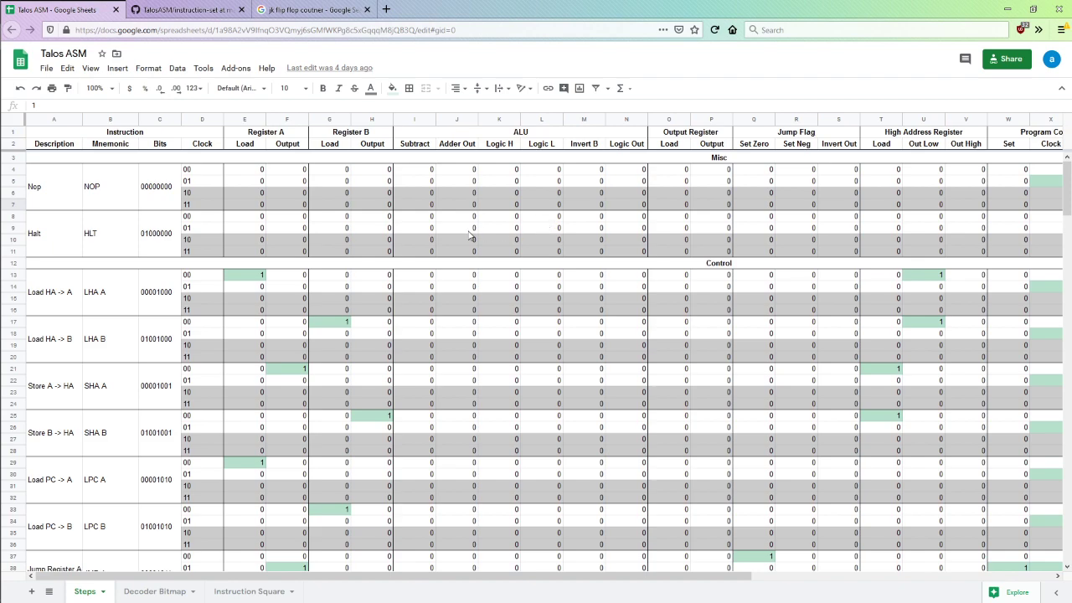
click(1039, 181)
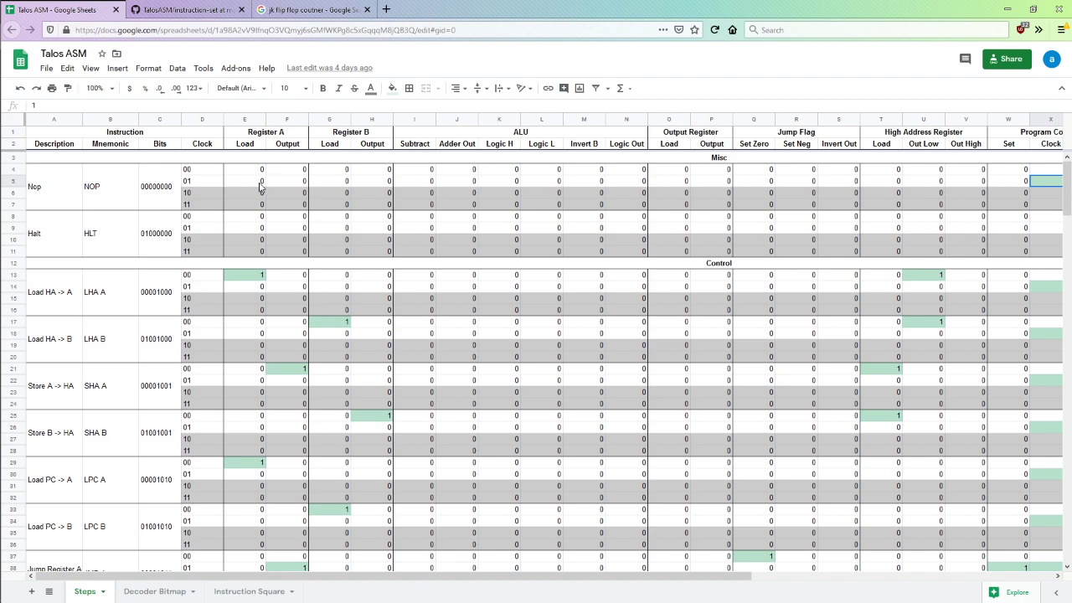
Compare NOP's Register A Load cells in steps 00 and 01 with Logic H in steps 10 and 11, and reselect Program Counter Clock
drag(251, 170, 255, 182)
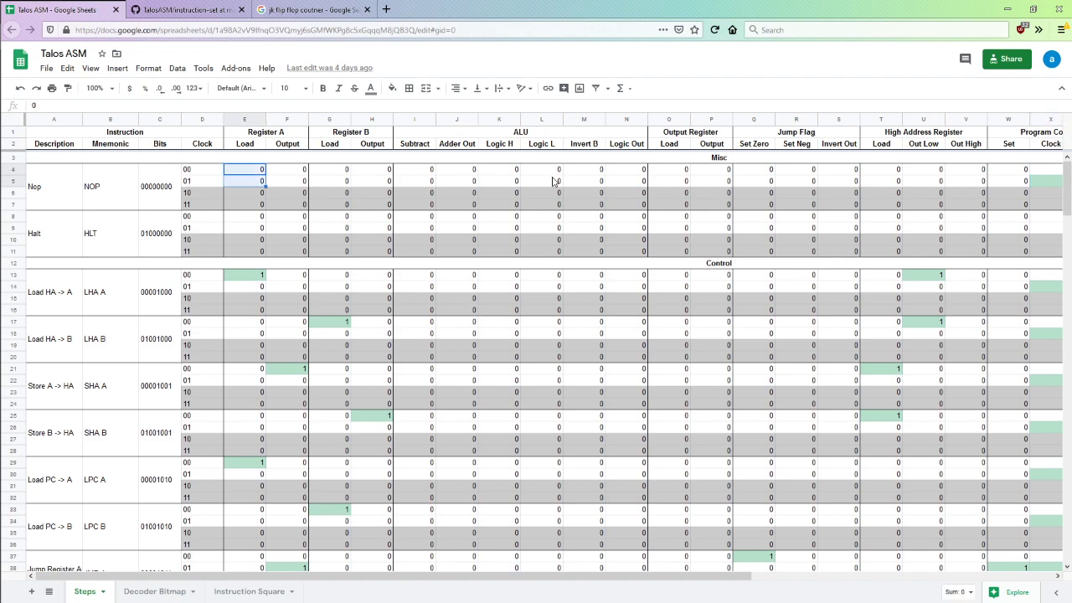
drag(514, 194, 514, 208)
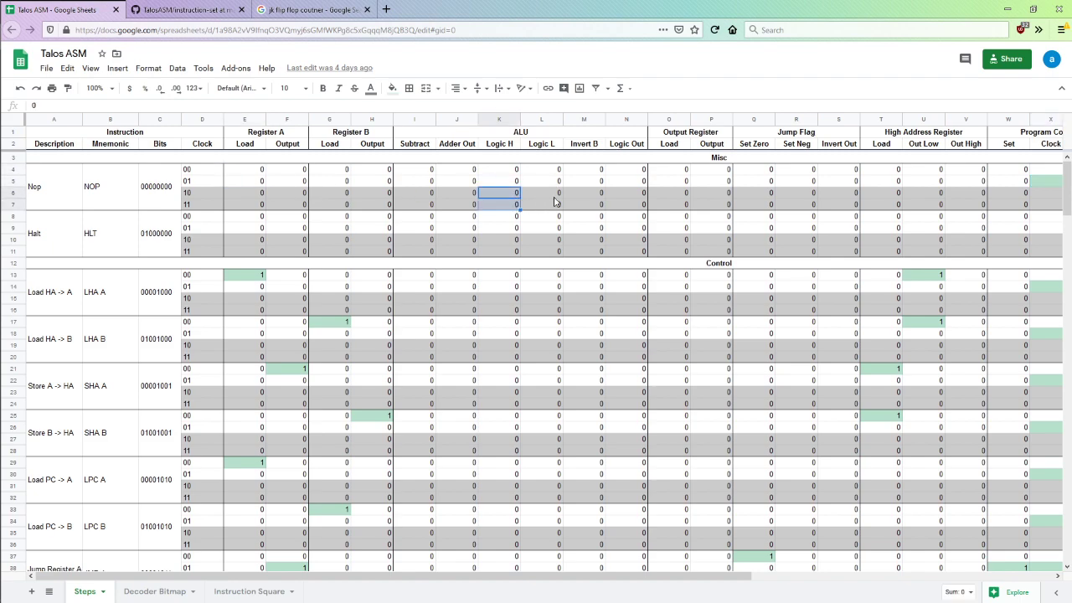
scroll(555, 202, right, 5)
click(687, 182)
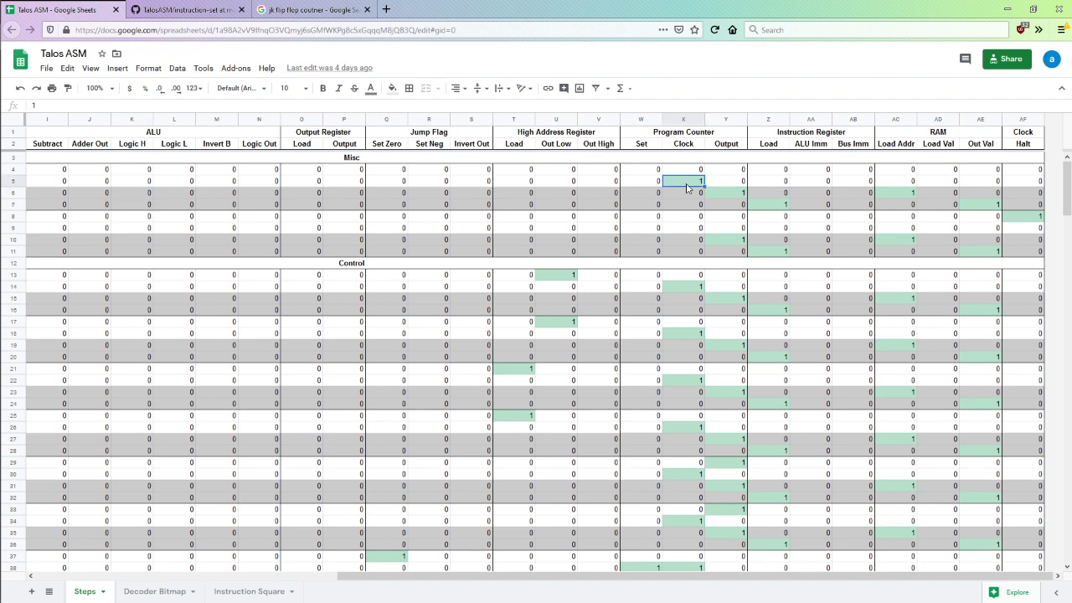
Return to Full.wld in Serious Editor and inspect the stacked cube circuit by selecting its top cube and neighbouring fans
key(alt+Tab)
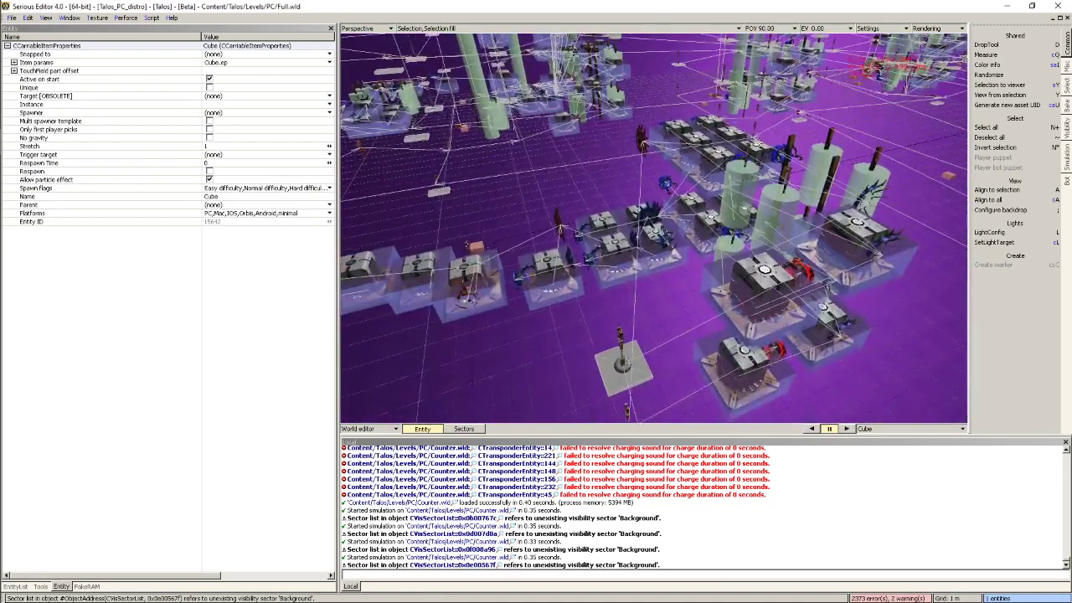
middle_drag(654, 231, 520, 260)
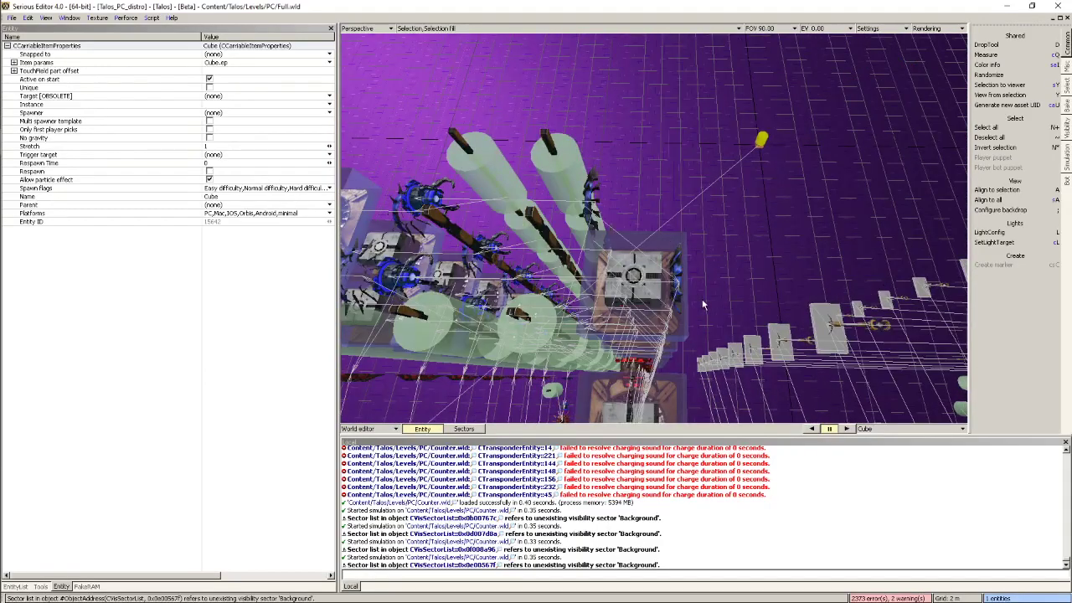
click(662, 287)
click(637, 287)
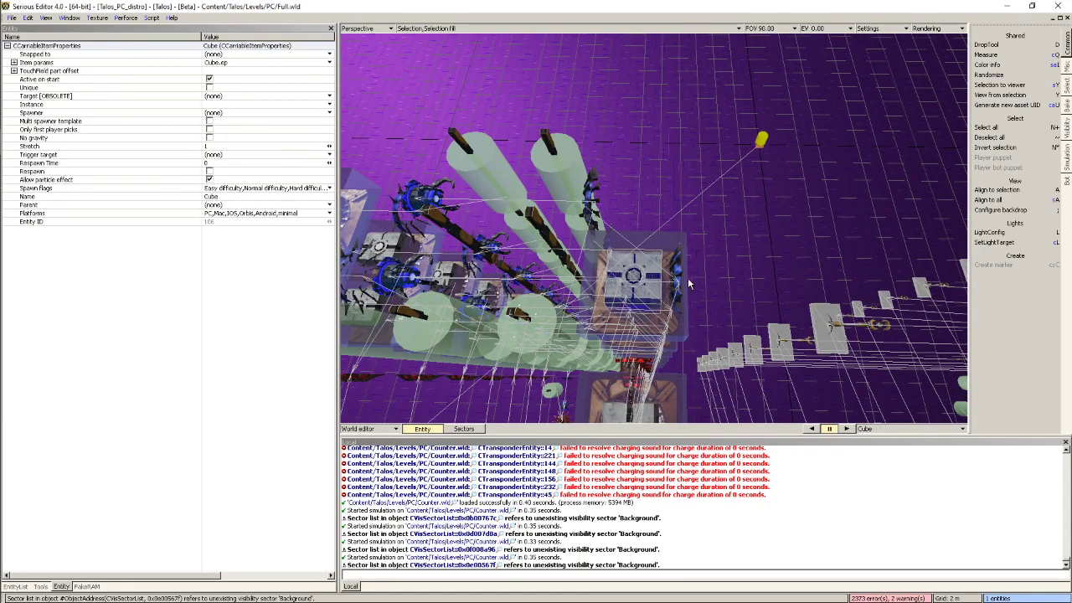
click(683, 282)
click(624, 289)
click(600, 302)
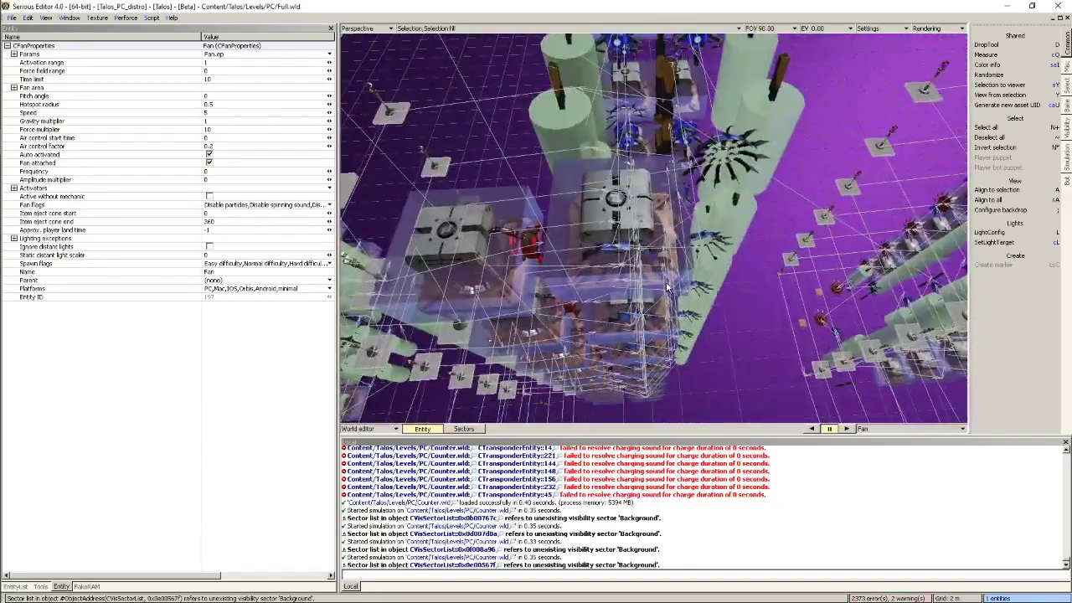
Select further fans around the circuit stacks and inspect how the cubes and fans are linked
click(580, 277)
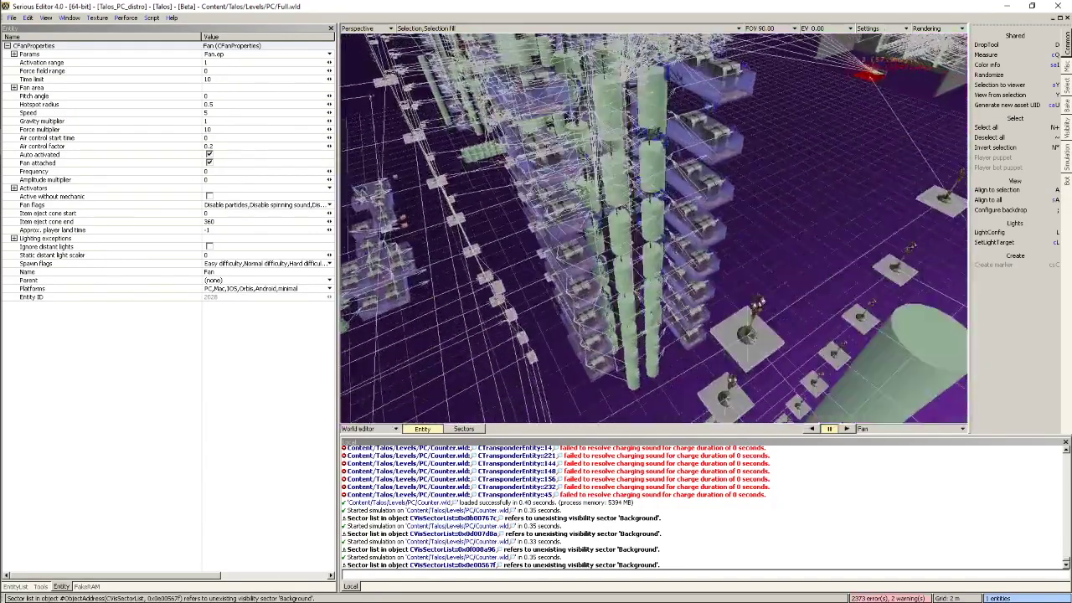
click(872, 146)
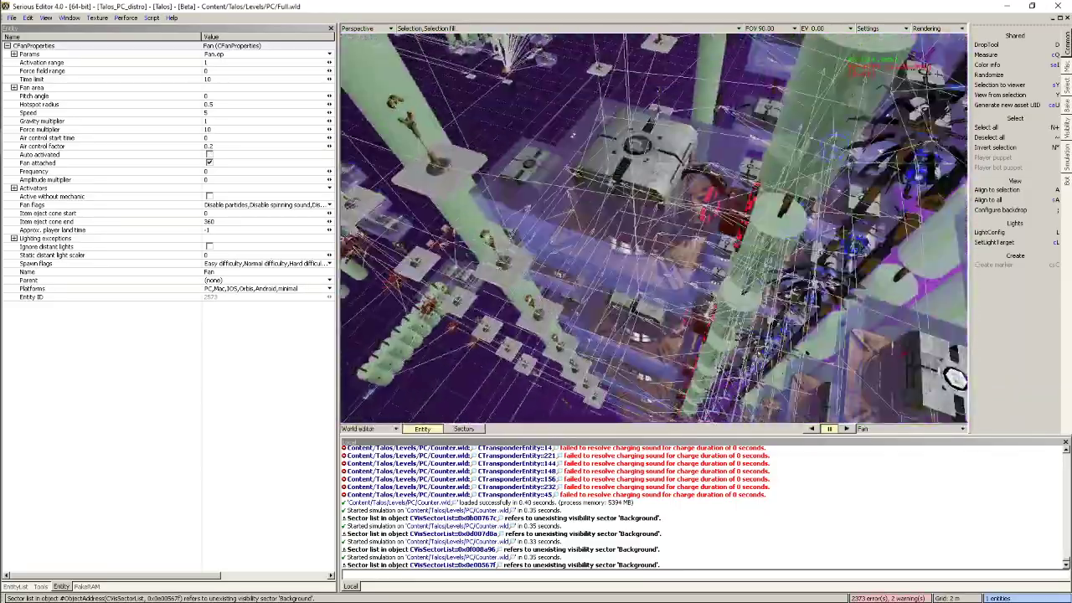
right_drag(677, 178, 677, 179)
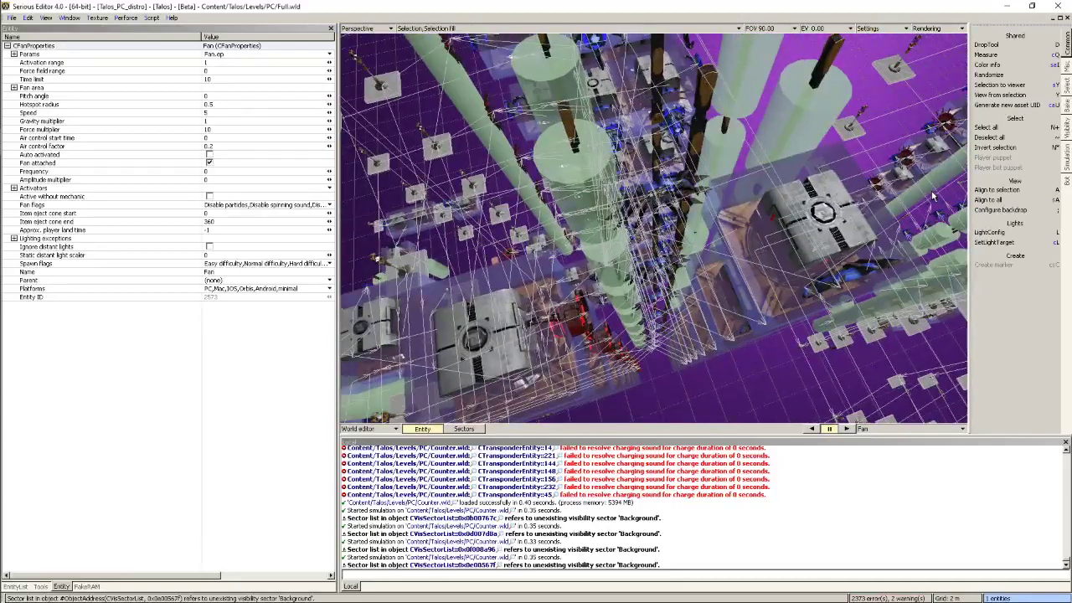
Select two further fans in the cube circuit and examine the layout of the surrounding decoder array
click(668, 179)
click(743, 267)
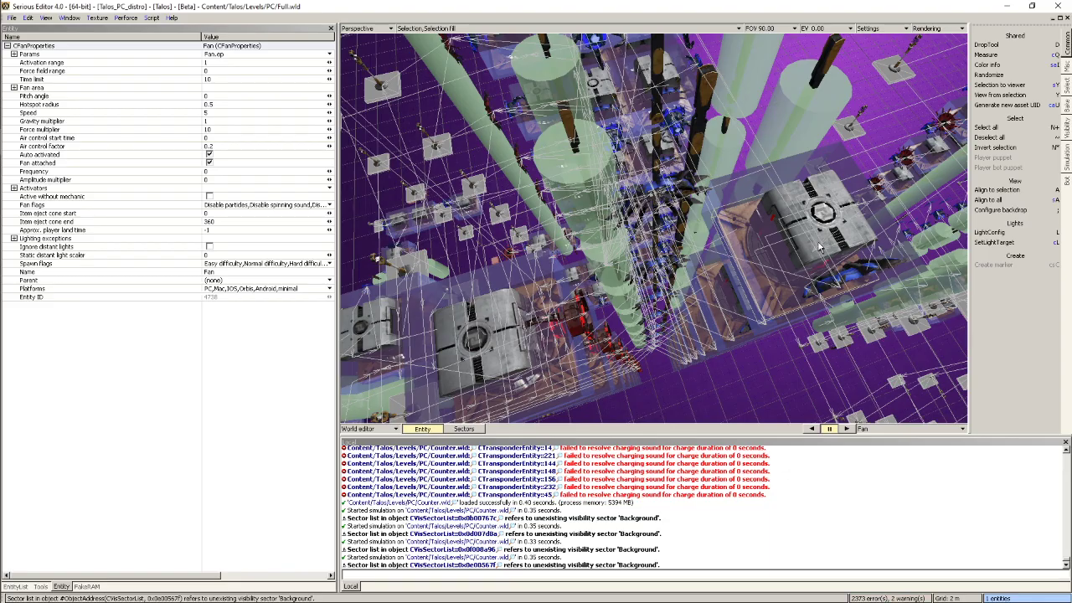
key(Tab)
key(w)
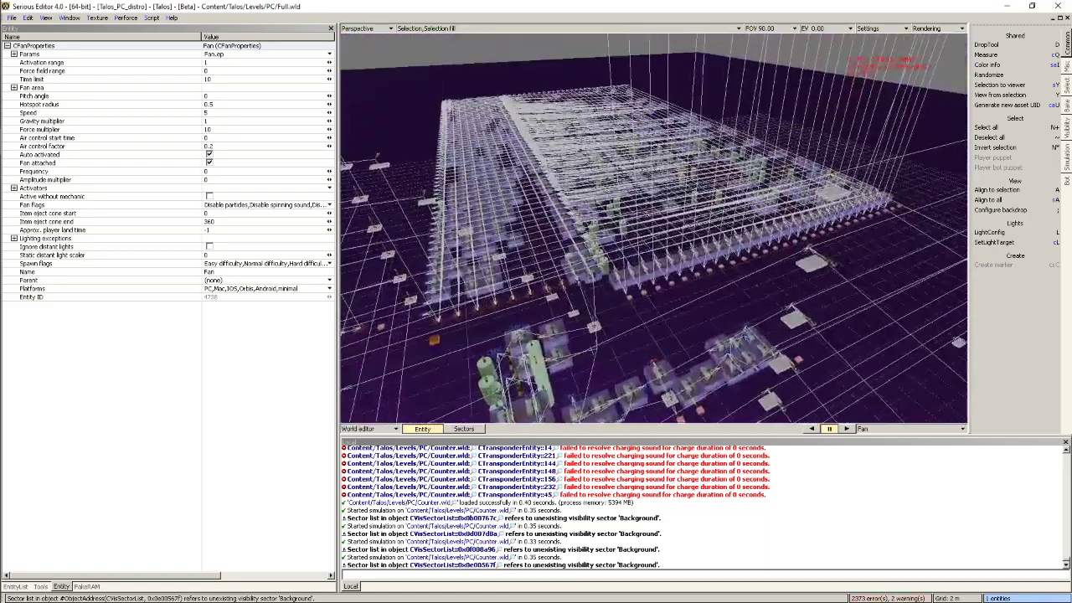
key(w)
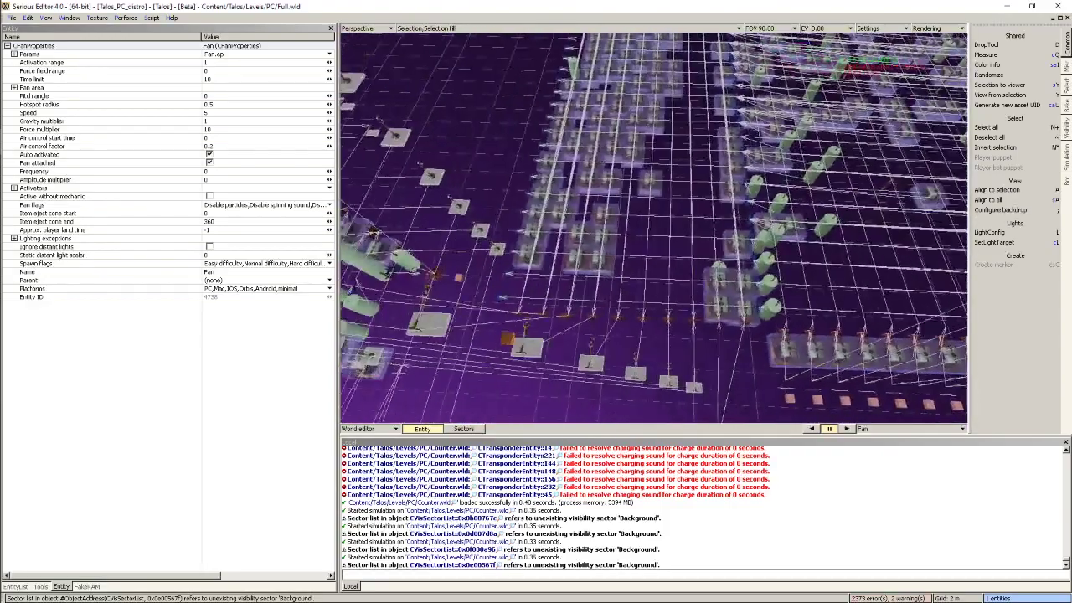
Switch to the Talos ASM sheet in Firefox and review NOP's Program Counter, Register A and Subtract cells across steps 01 to 11
key(Tab)
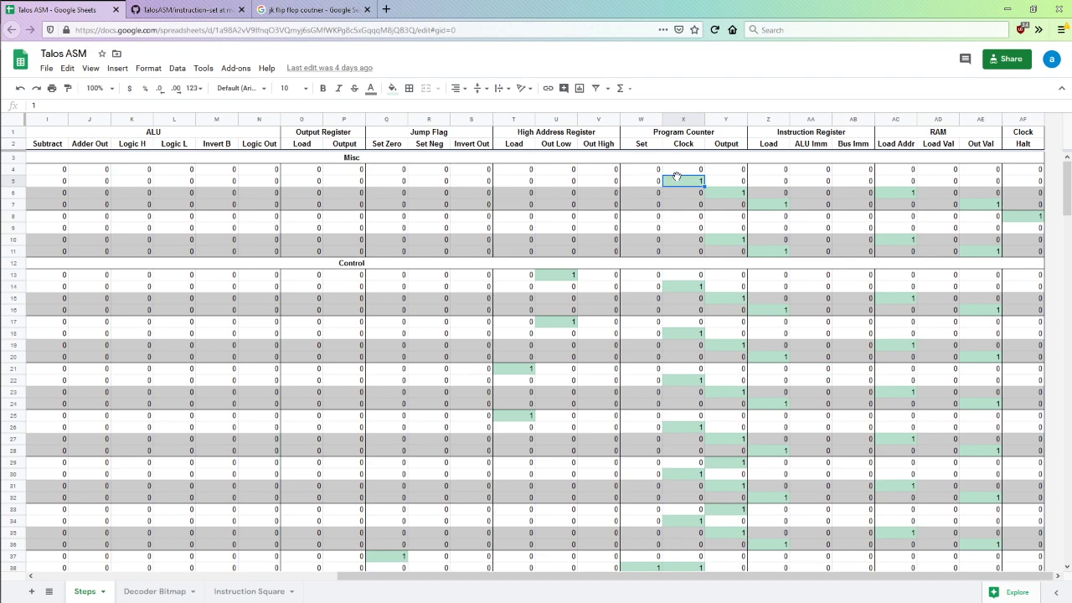
click(646, 186)
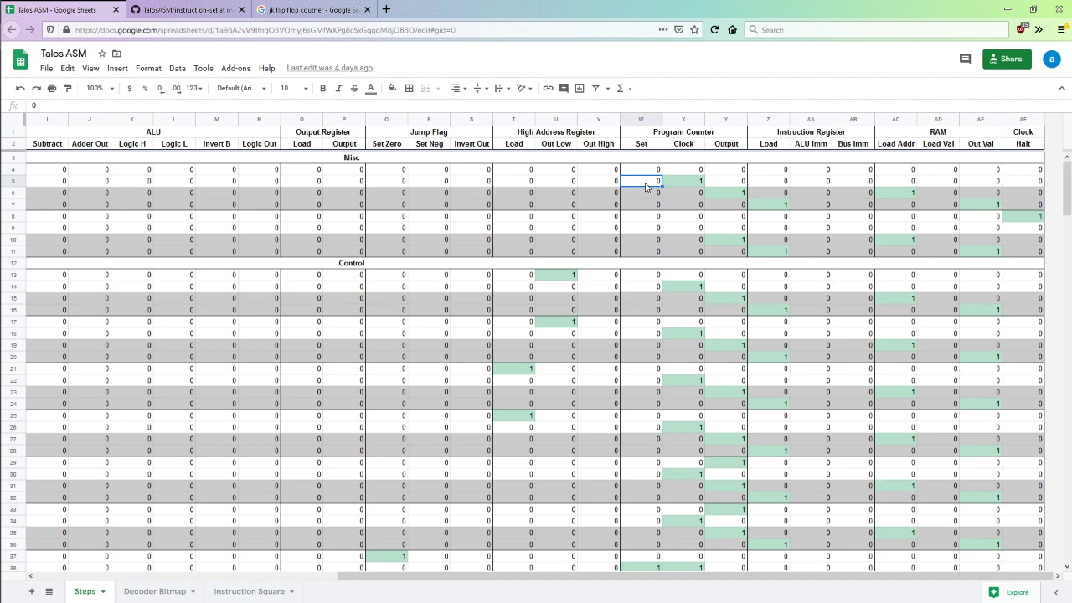
click(725, 195)
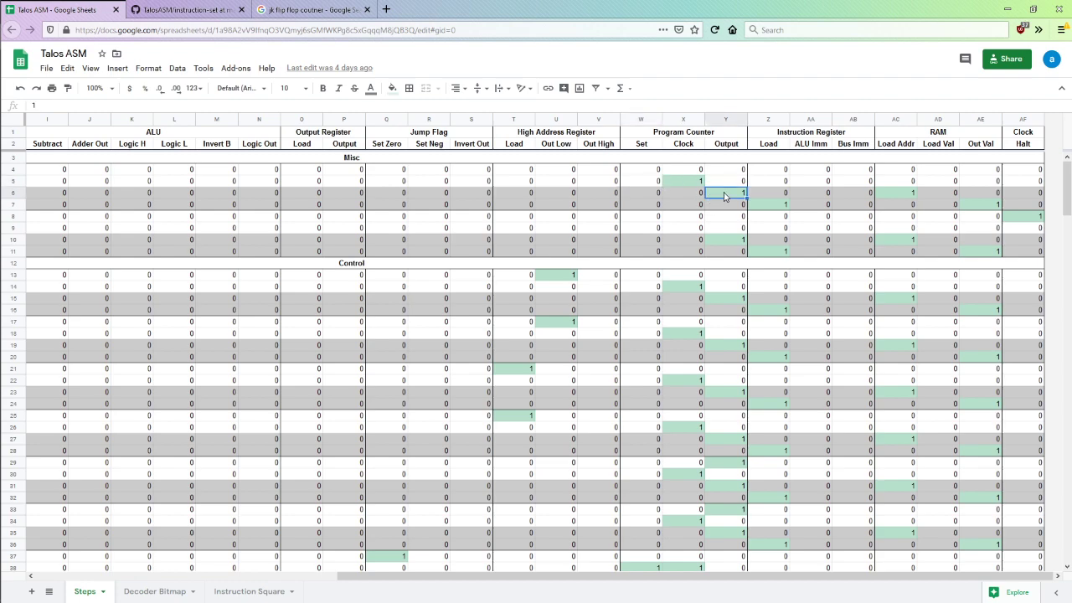
scroll(616, 218, left, 5)
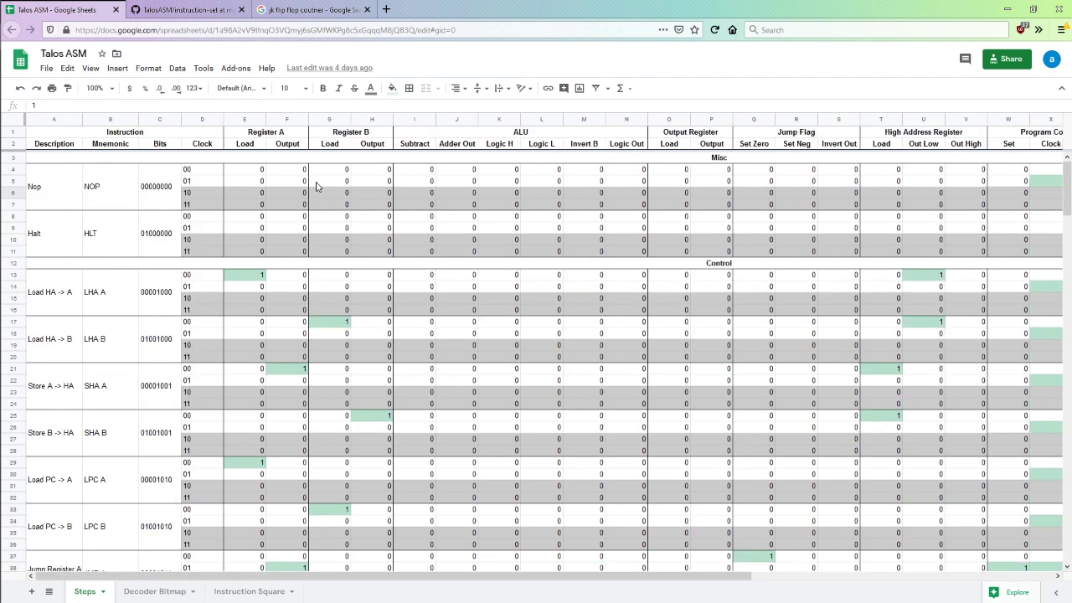
drag(253, 194, 285, 210)
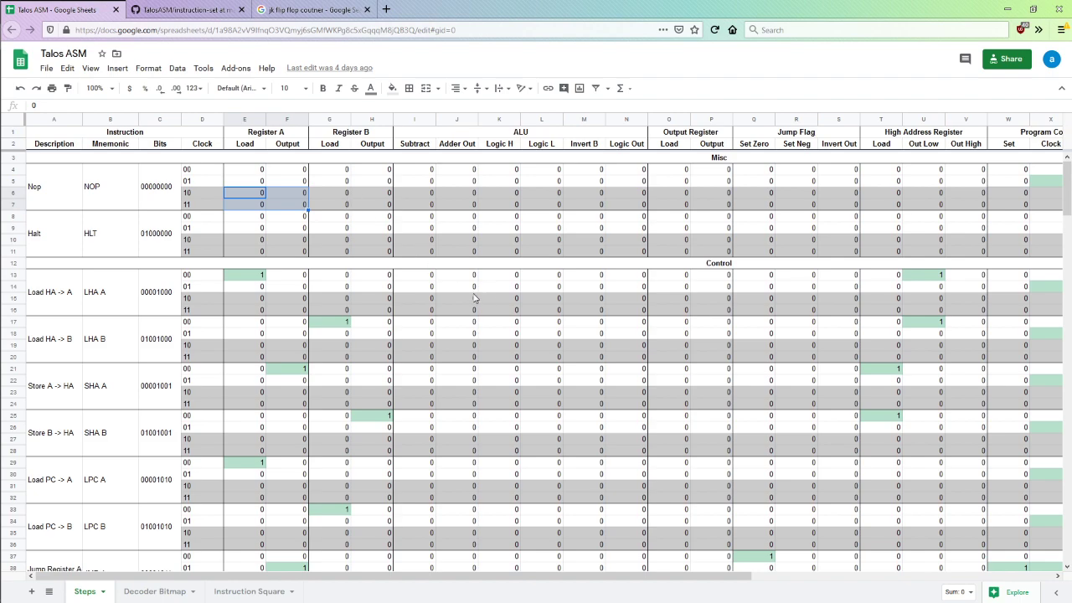
click(413, 204)
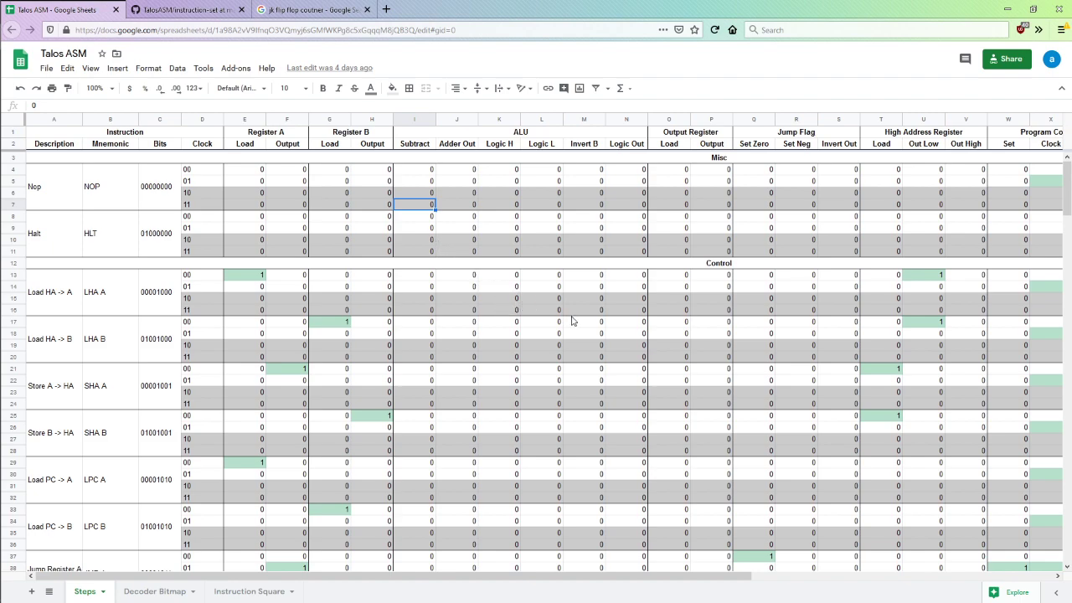
Look through the instruction groups down to Four Bit Immediates and select Branch Set's Register B Load cell in step 11
scroll(599, 379, down, 5)
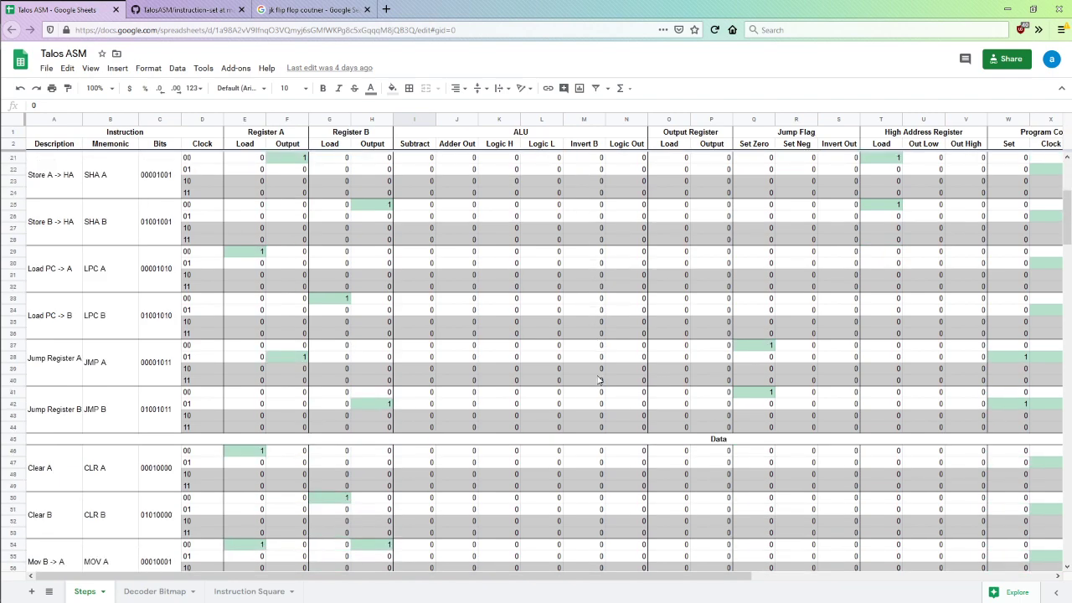
scroll(599, 379, down, 20)
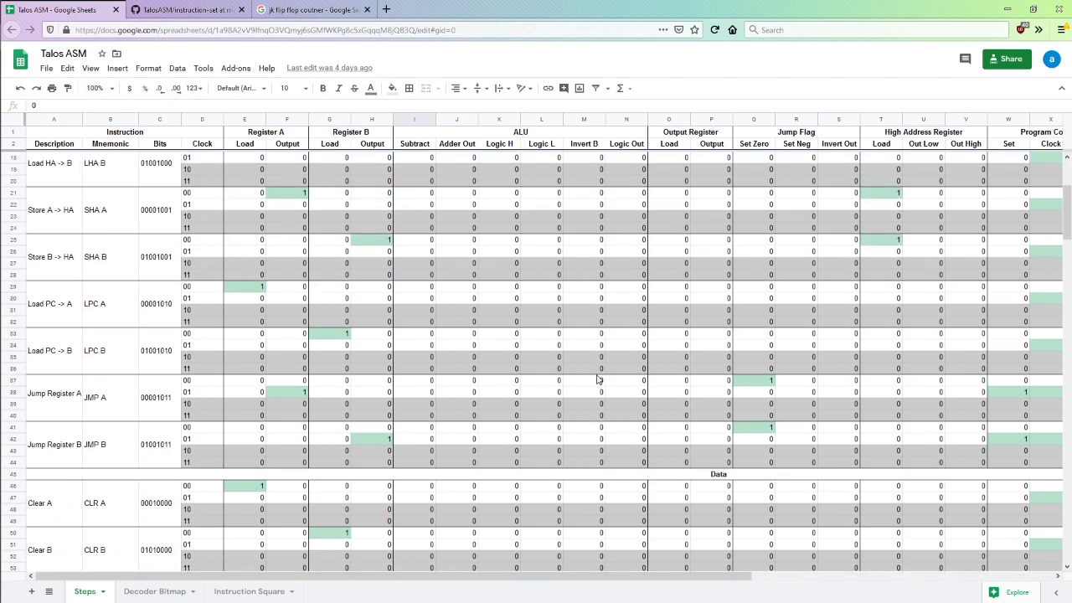
scroll(600, 384, up, 17)
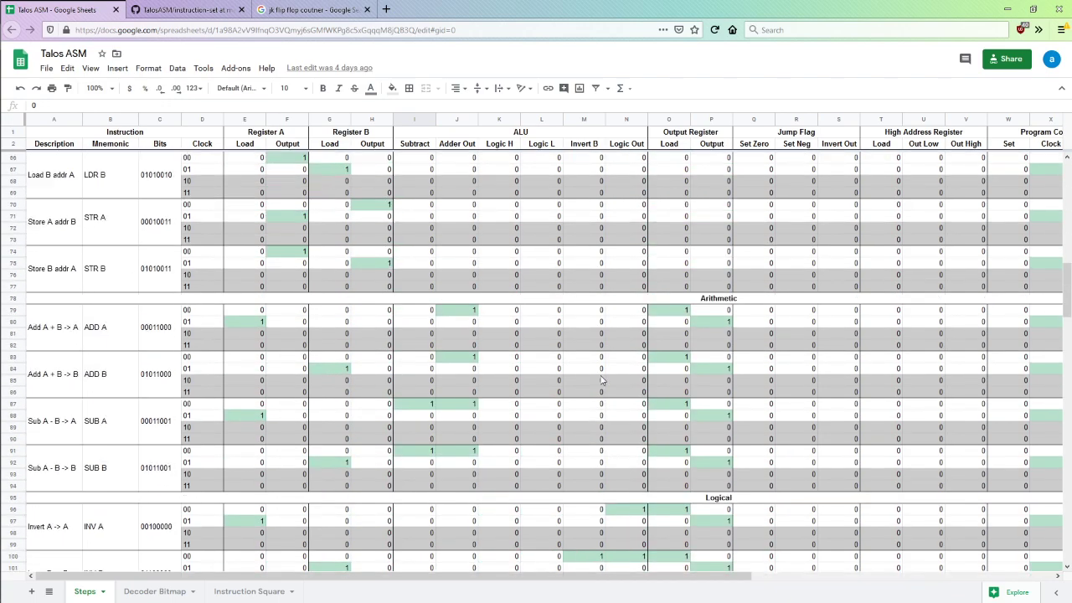
scroll(422, 378, down, 17)
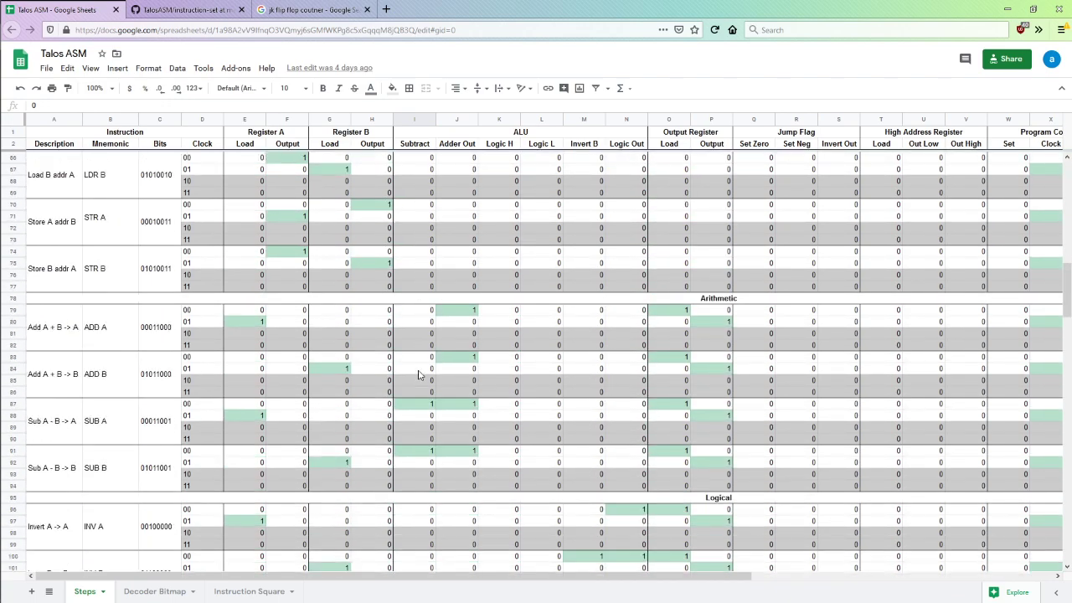
scroll(422, 374, down, 20)
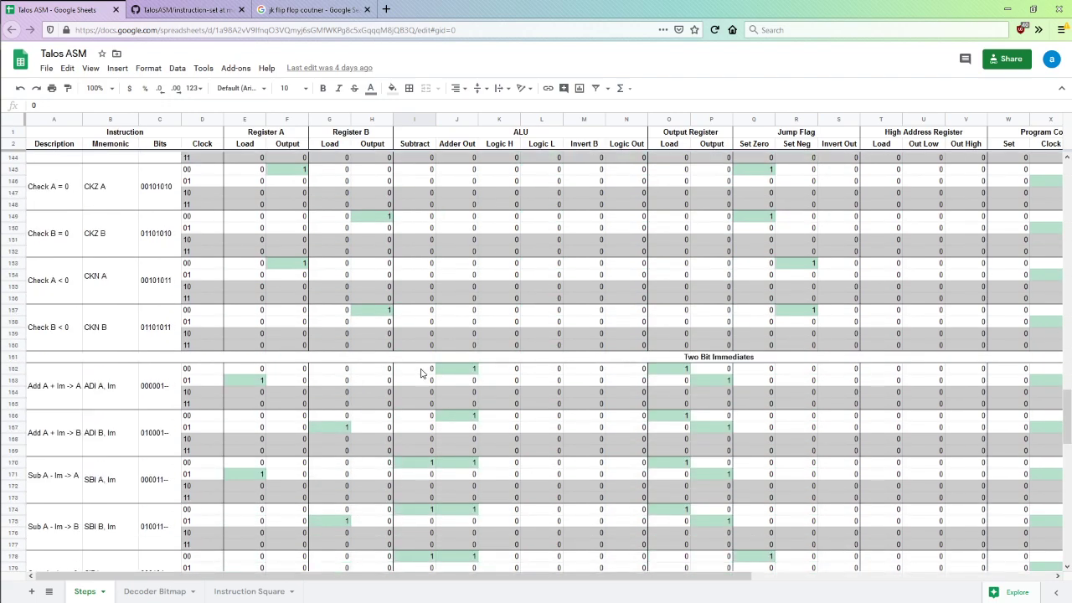
scroll(421, 374, down, 7)
scroll(422, 375, up, 3)
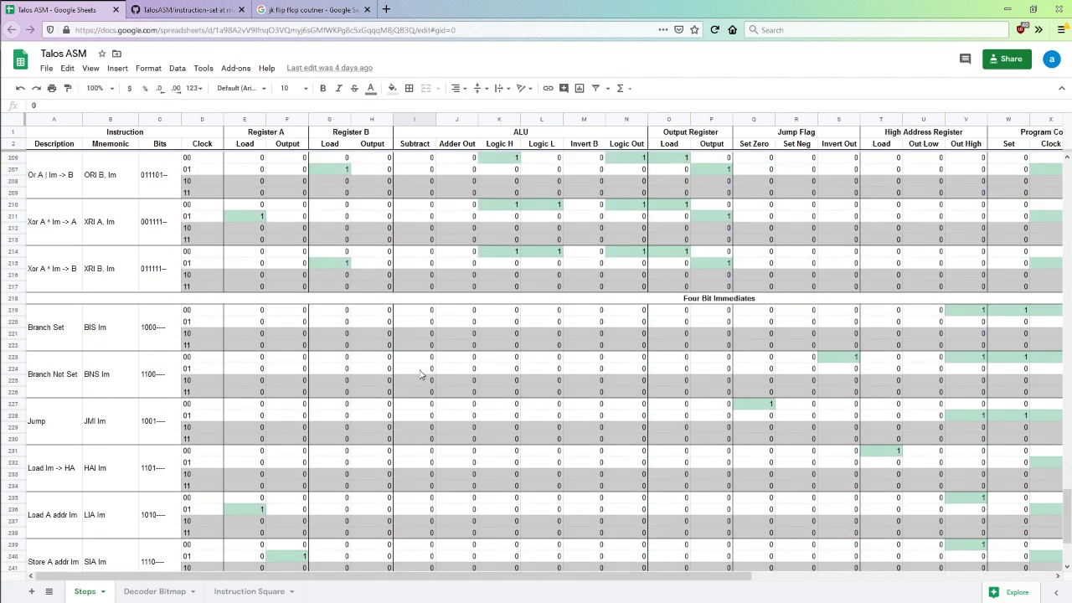
click(338, 345)
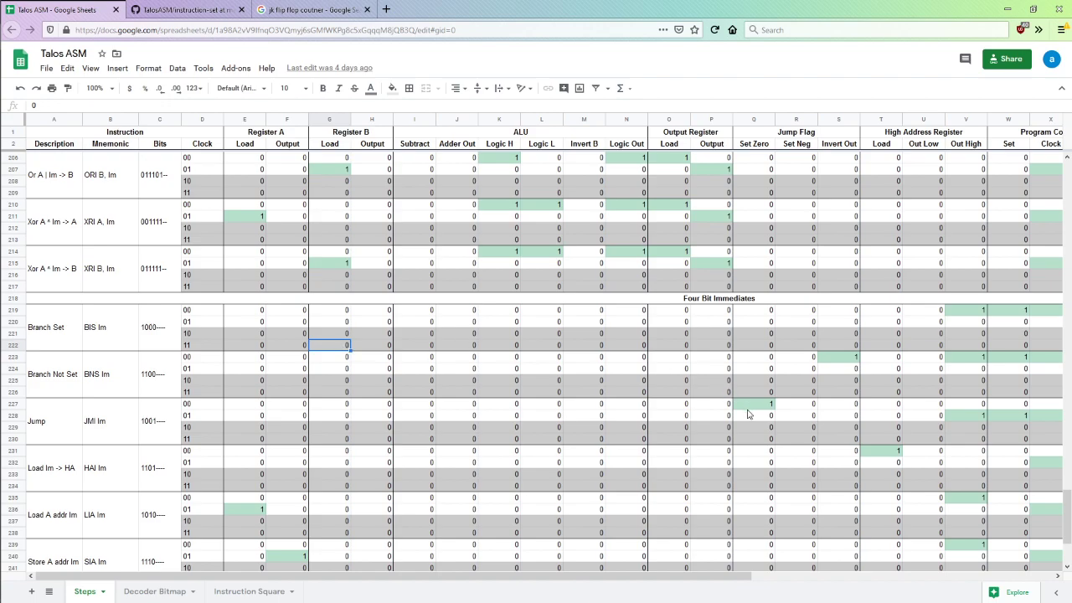
Inspect Branch Set's Out High, Bus Imm and Program Counter Set and Clock cells in step 00, plus Program Counter Output in step 10
drag(511, 578, 831, 594)
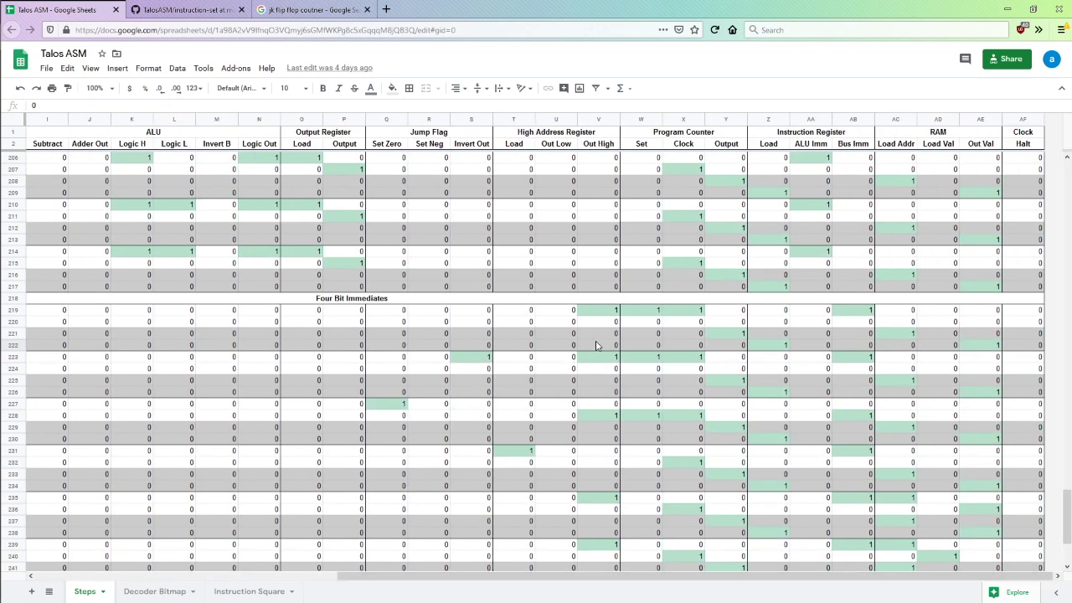
click(613, 314)
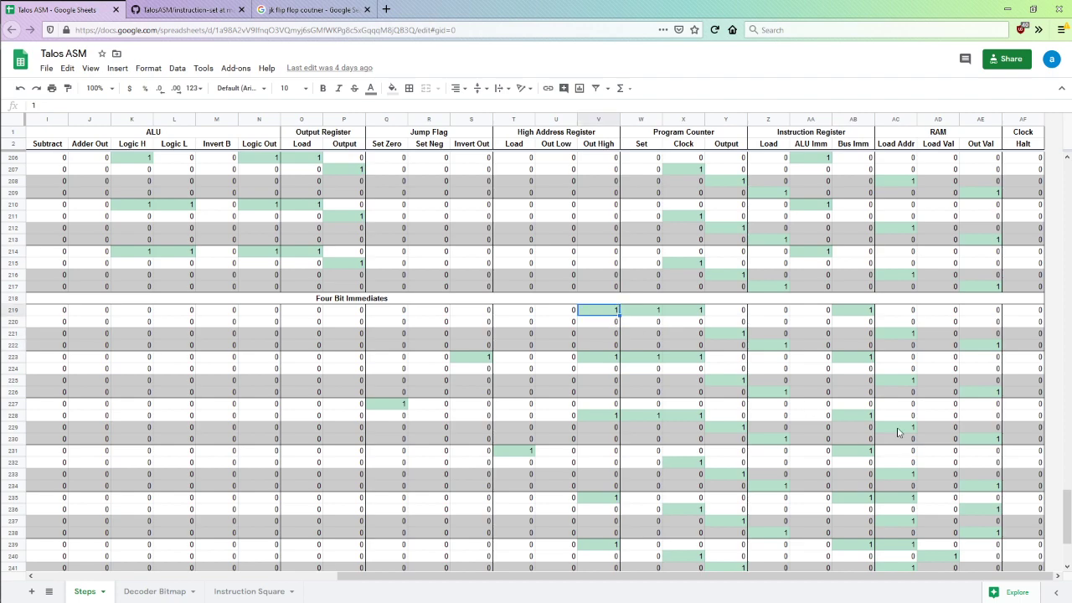
click(865, 315)
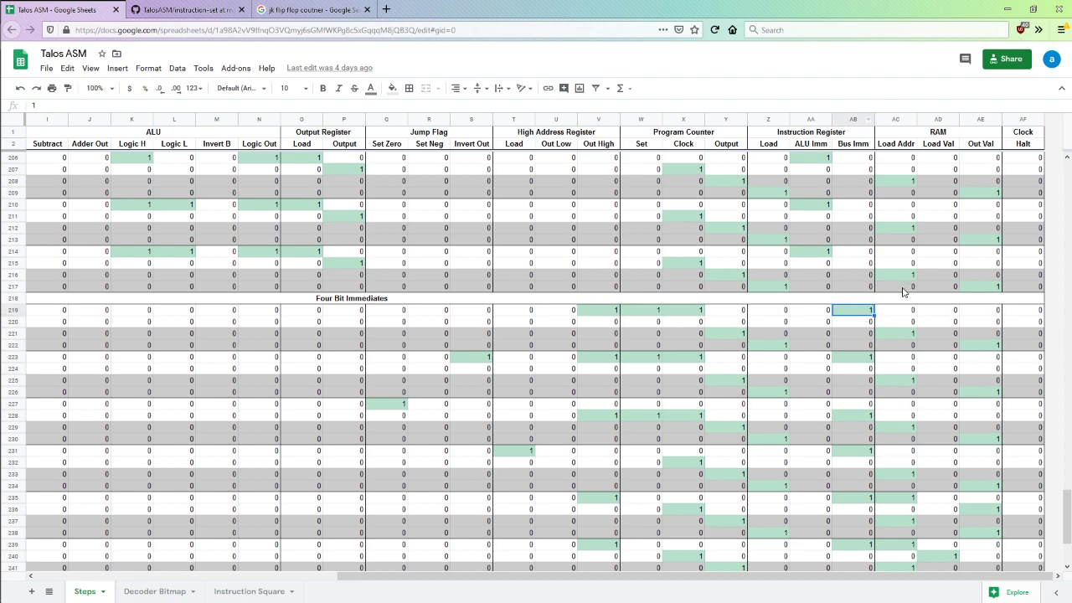
click(646, 315)
click(686, 315)
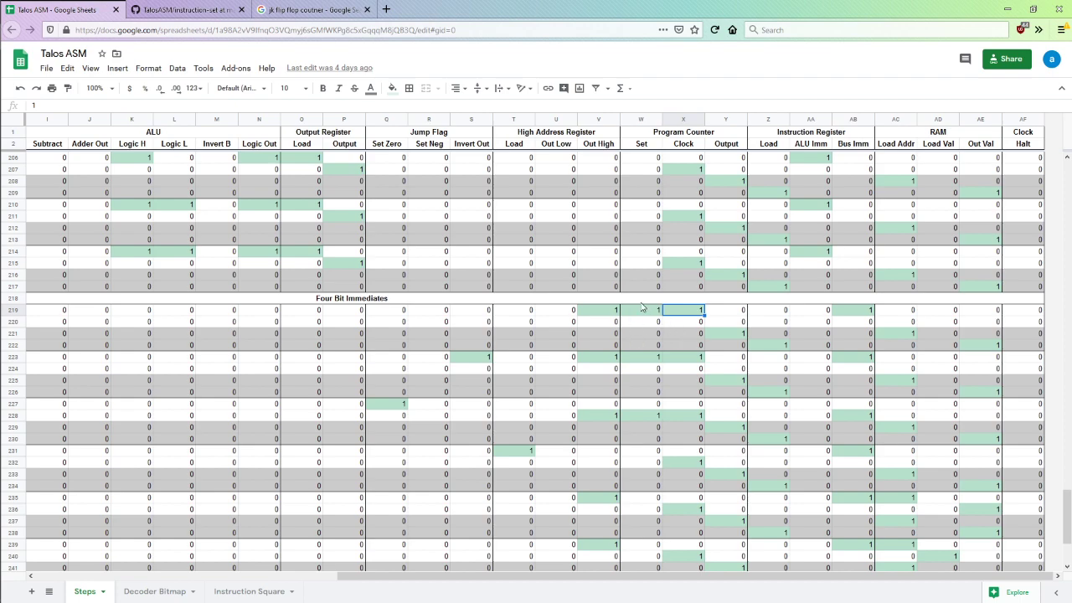
click(856, 311)
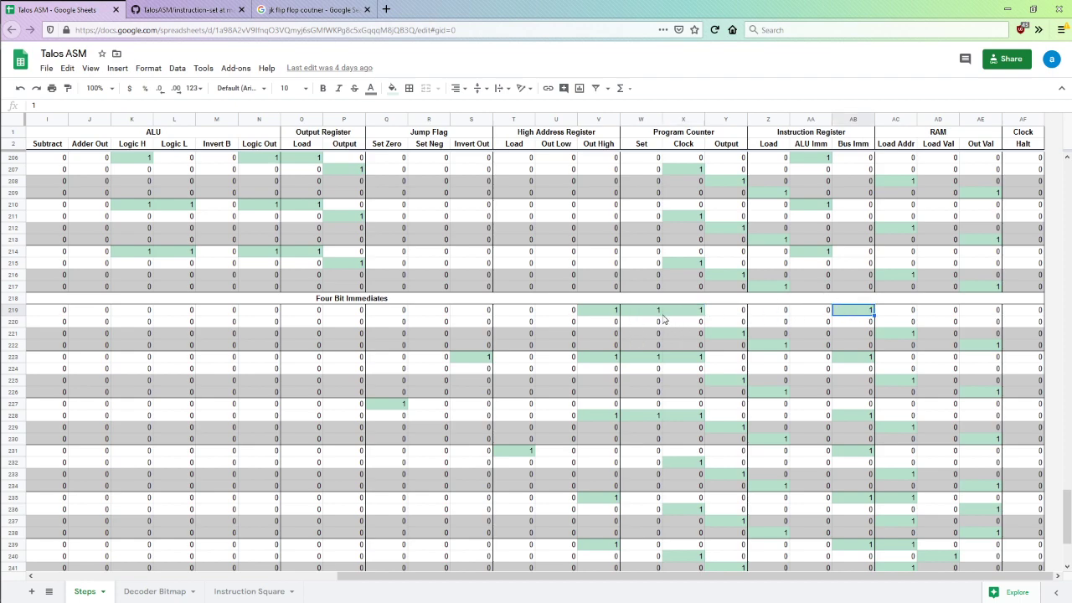
click(591, 323)
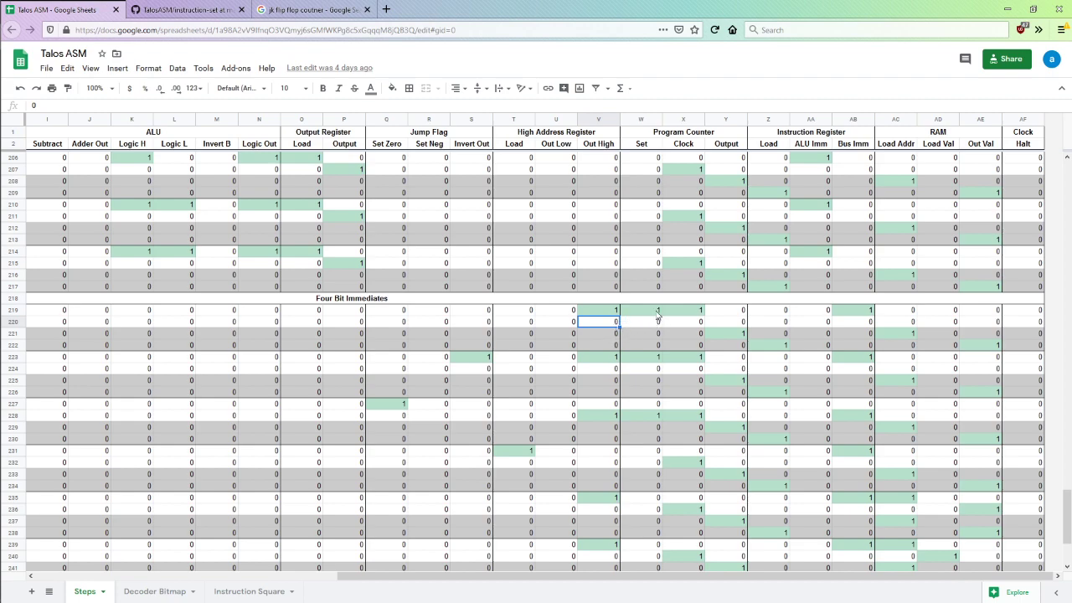
click(741, 333)
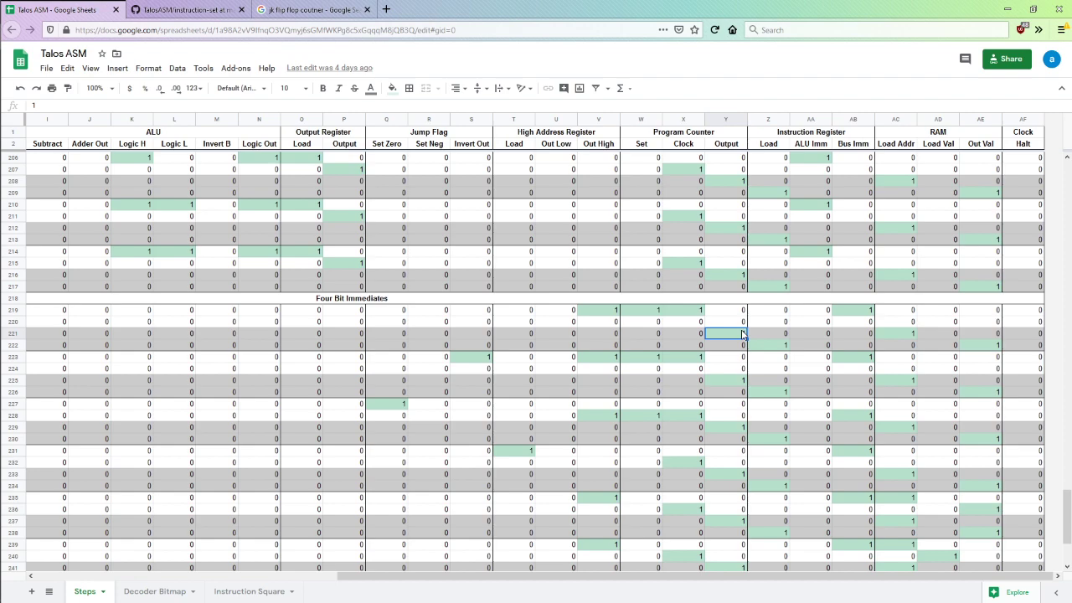
Try setting Branch Set's Program Counter Clock cell in step 01 to 1, and undo the edit
click(699, 320)
text(1)
key(Tab)
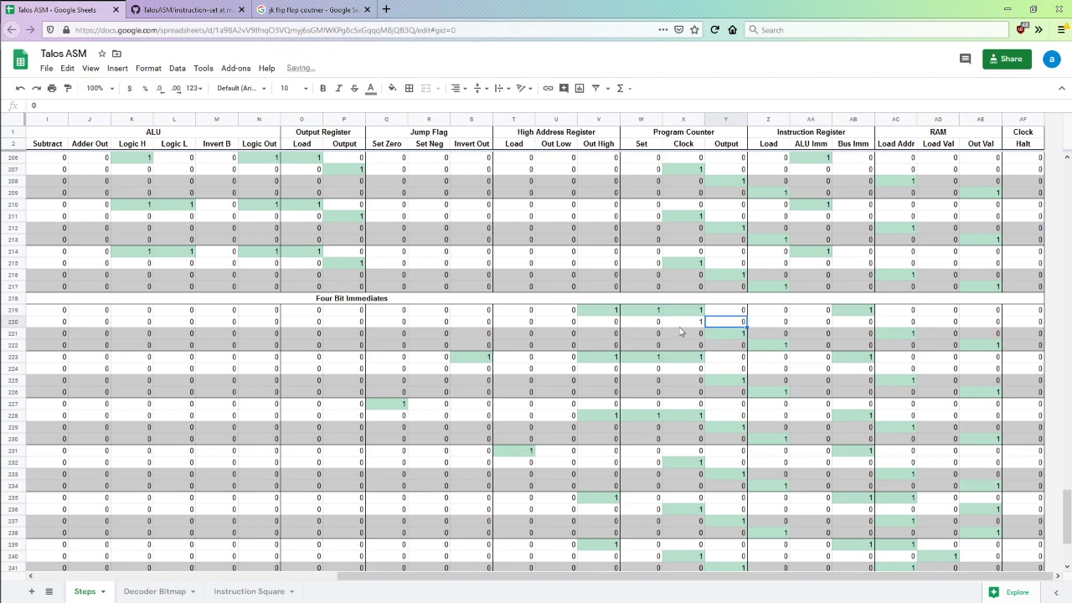
click(700, 323)
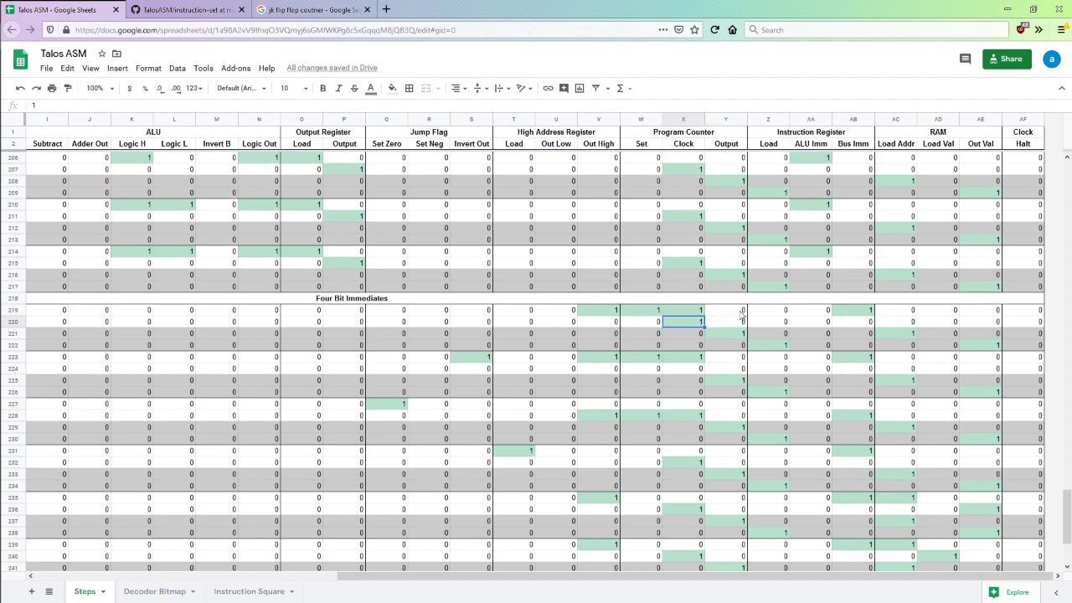
key(ctrl+z)
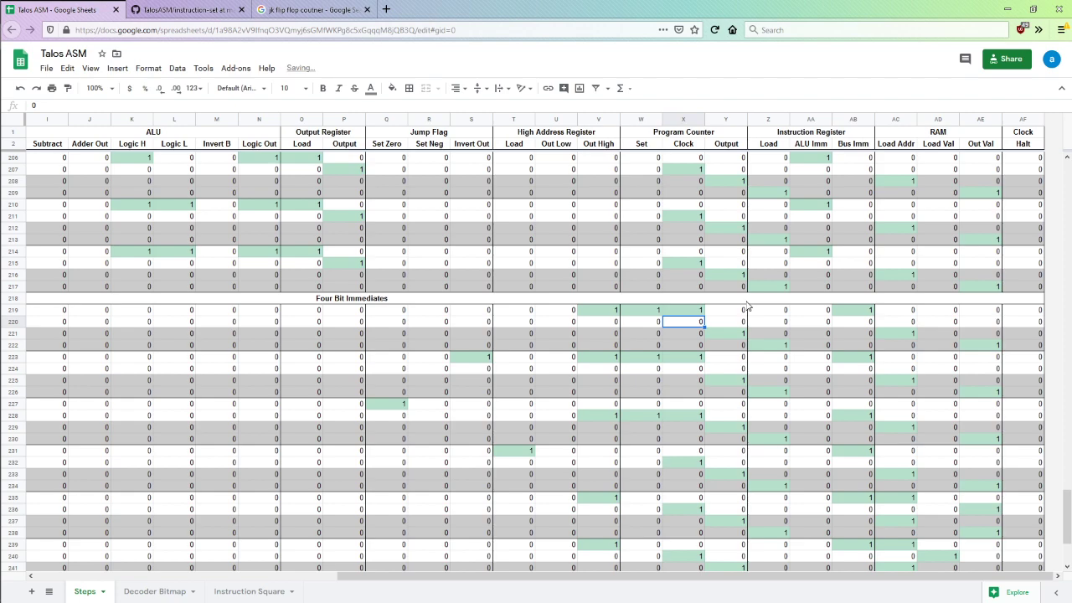
Compare Branch Set's Program Counter Clock cells in steps 00 and 01 with the Clock signals of the Two Bit Immediates instructions
click(693, 312)
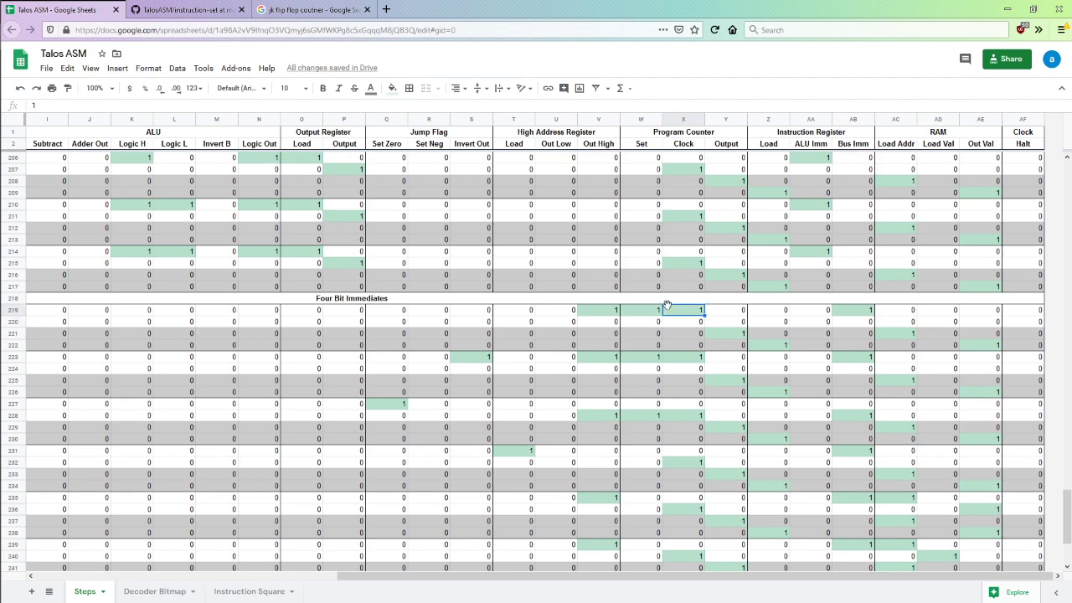
click(680, 324)
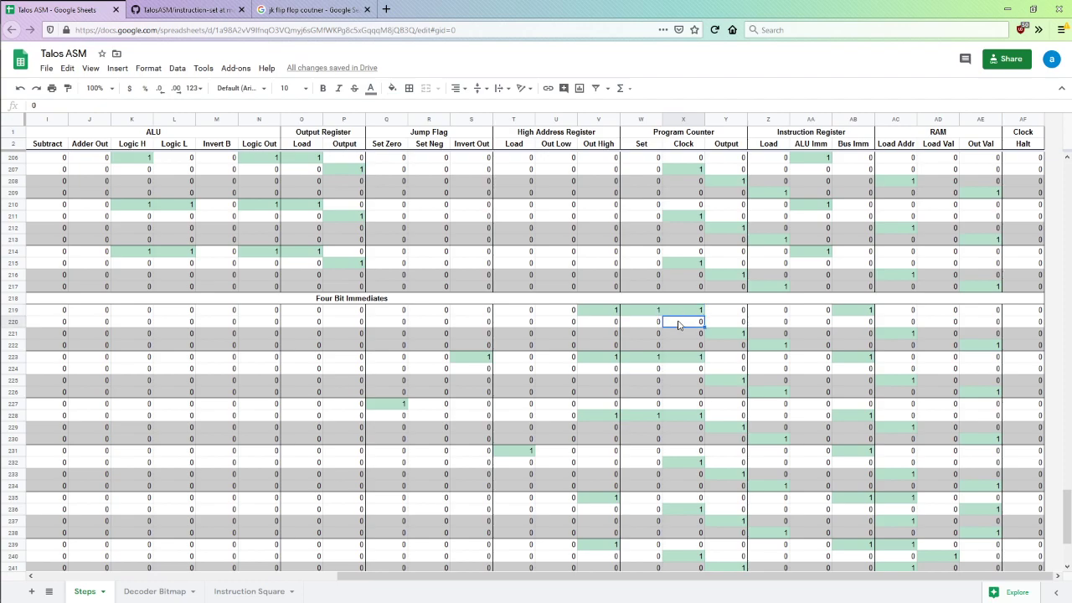
scroll(692, 322, up, 5)
scroll(706, 356, down, 4)
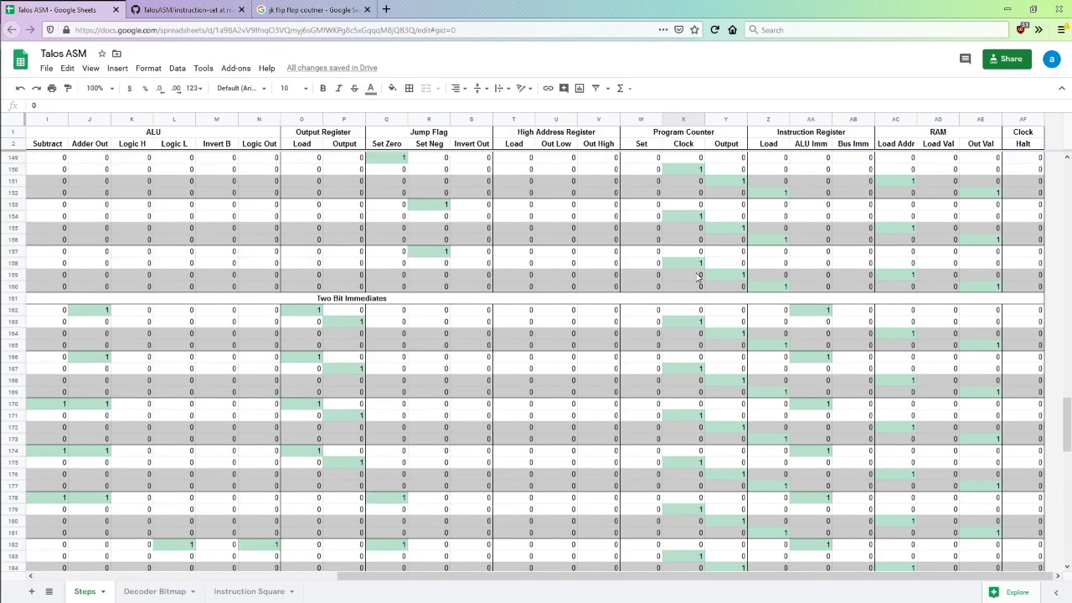
scroll(706, 356, down, 4)
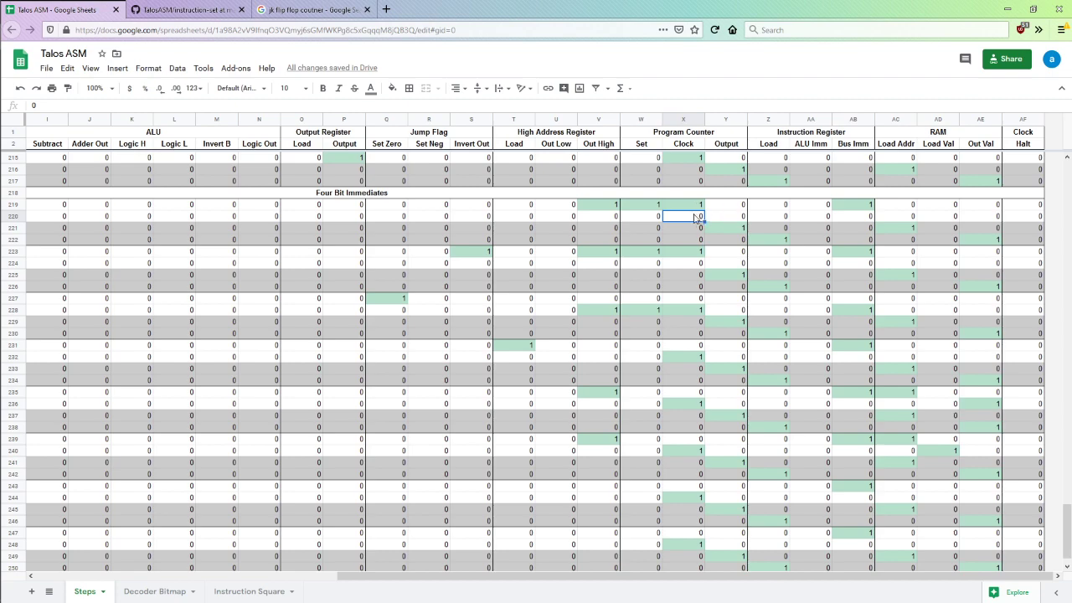
Recheck Branch Set's Program Counter Set, Out High and Program Counter Clock cells in step 00
click(623, 208)
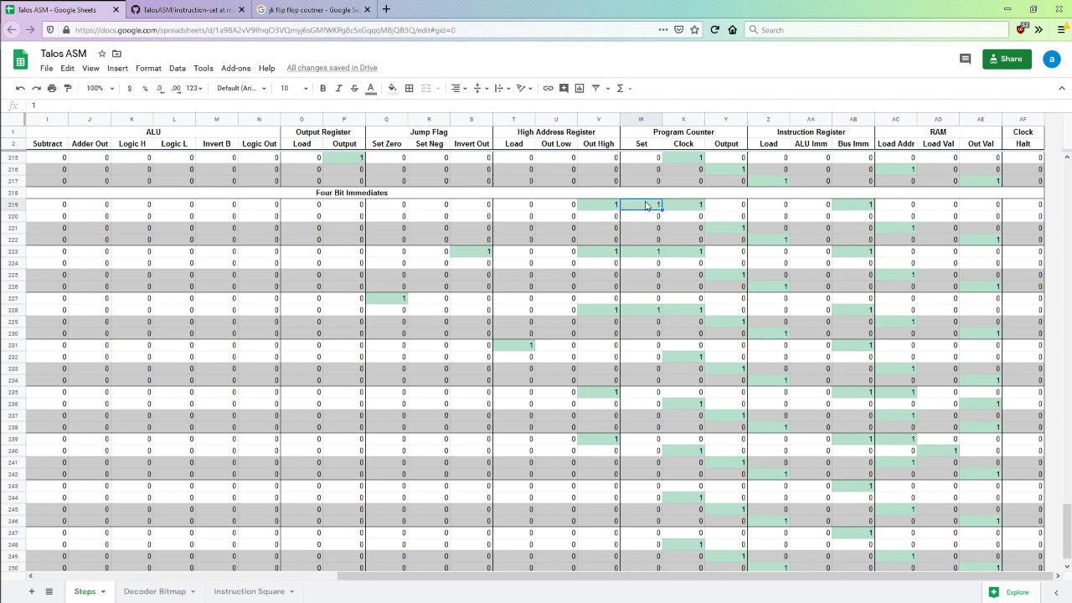
click(685, 209)
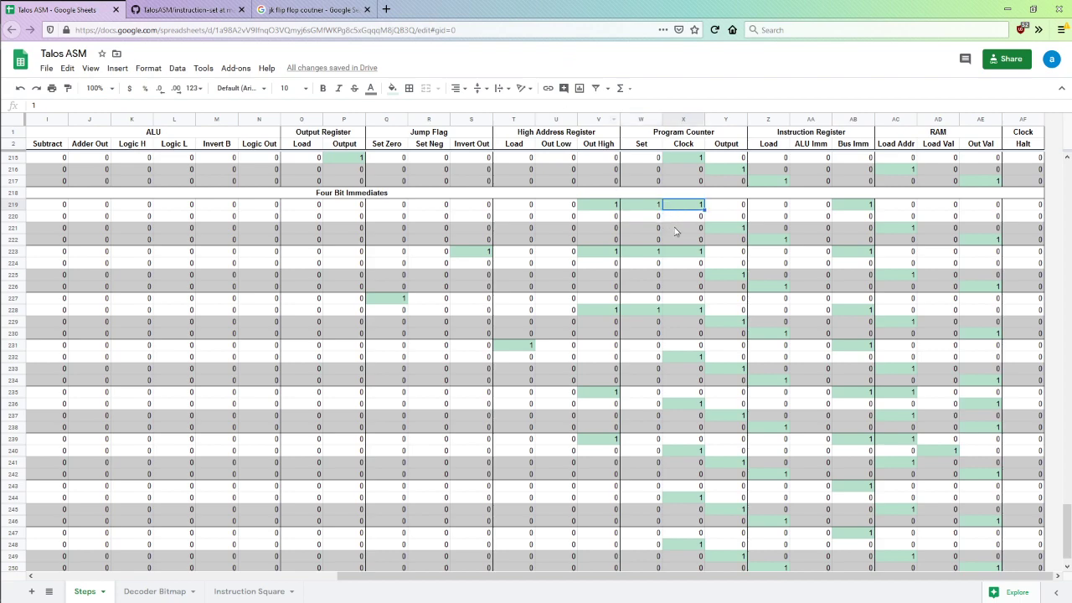
click(655, 209)
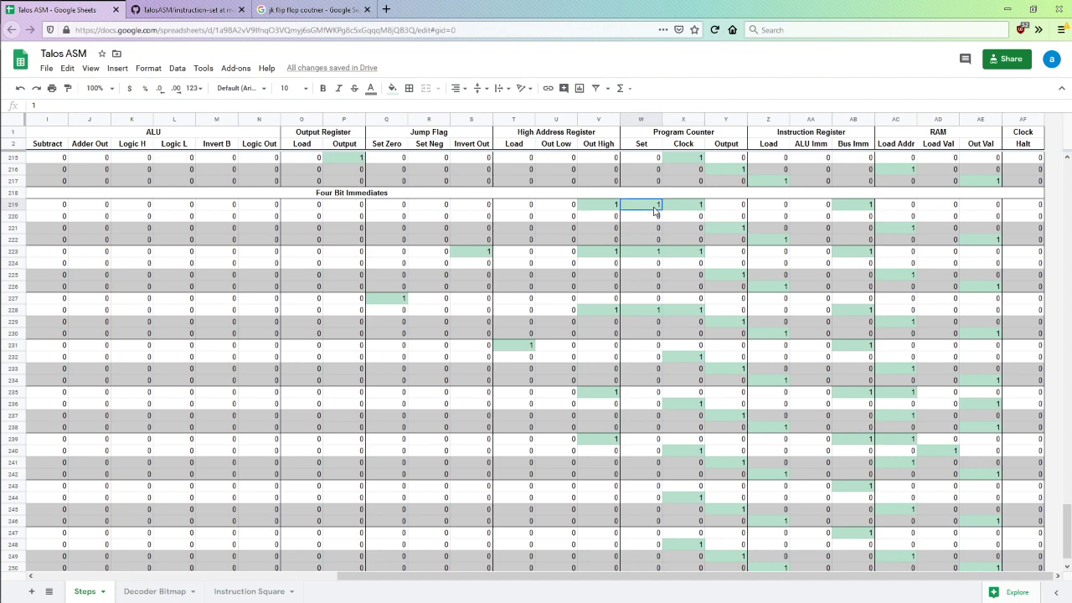
click(616, 209)
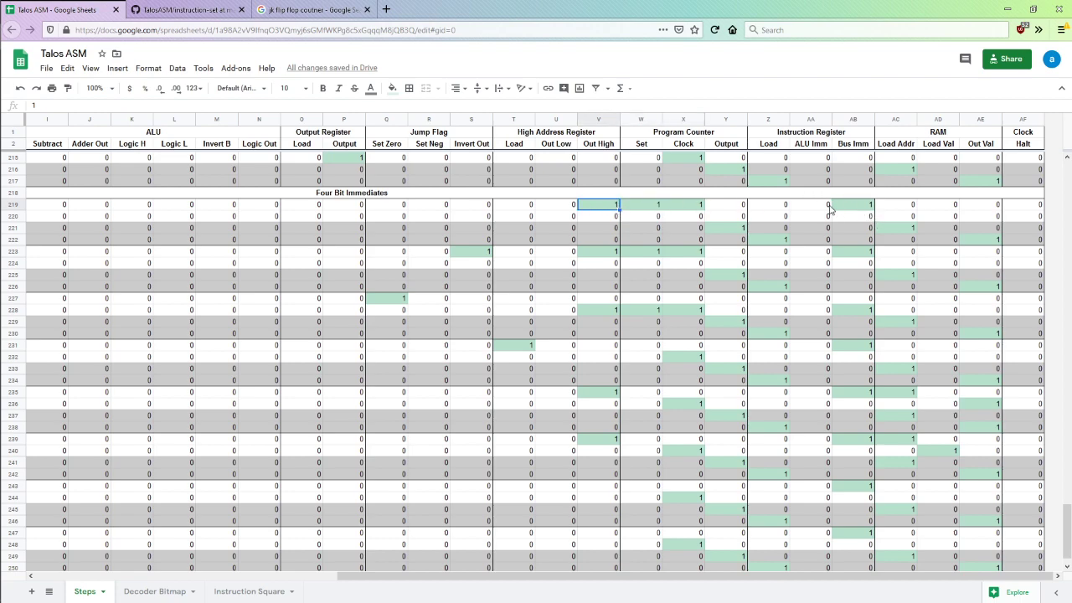
click(688, 206)
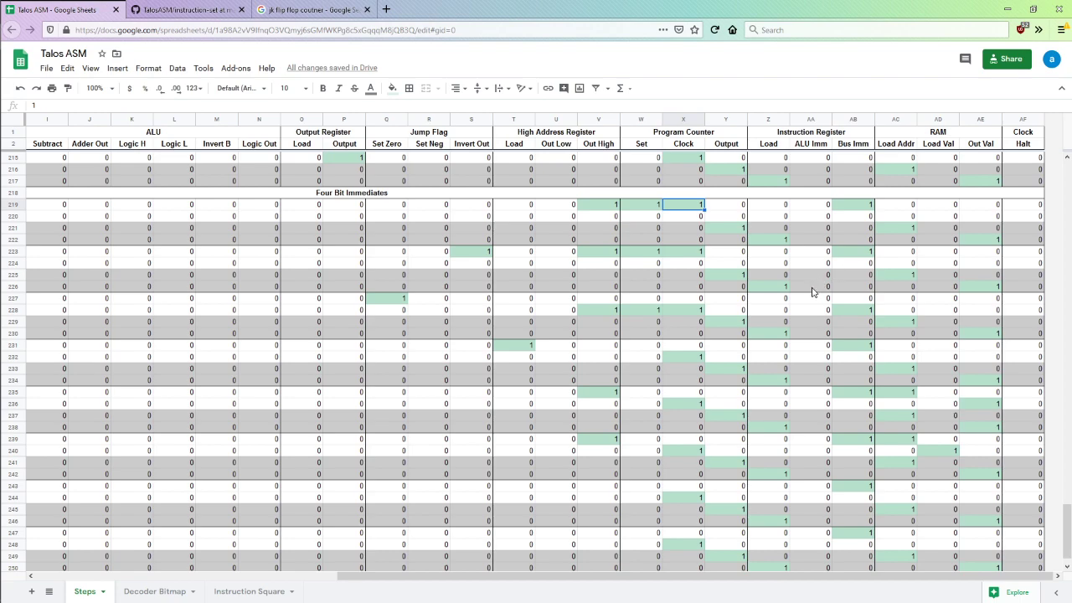
Inspect Jump's Jump Flag Set Zero and Set Neg cells in step 00 and its Program Counter Set and Invert Out cells in step 01
scroll(811, 292, left, 5)
scroll(541, 301, down, 1)
click(267, 290)
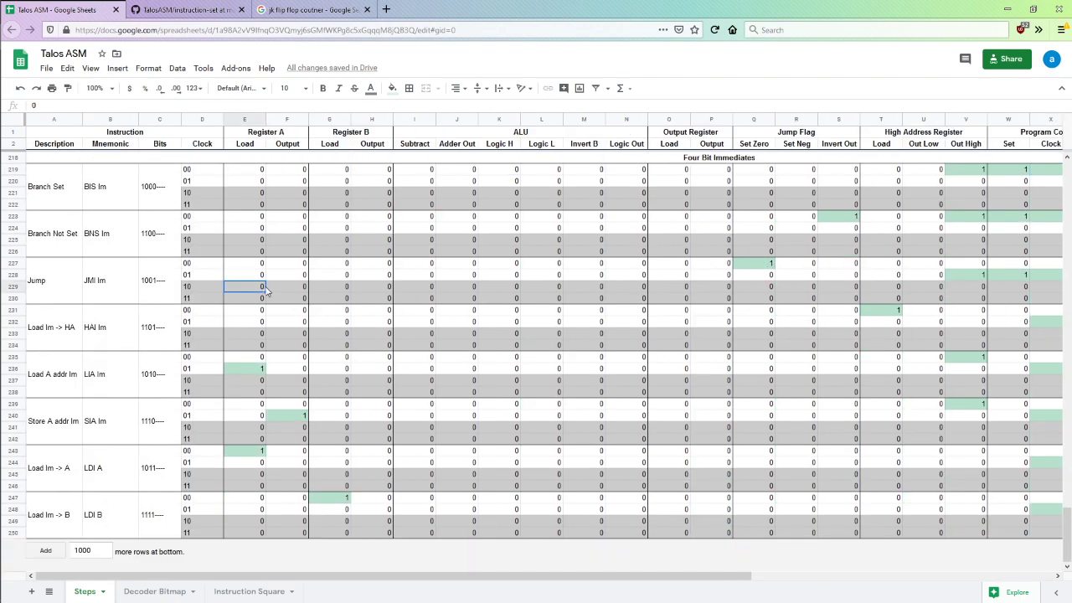
click(749, 262)
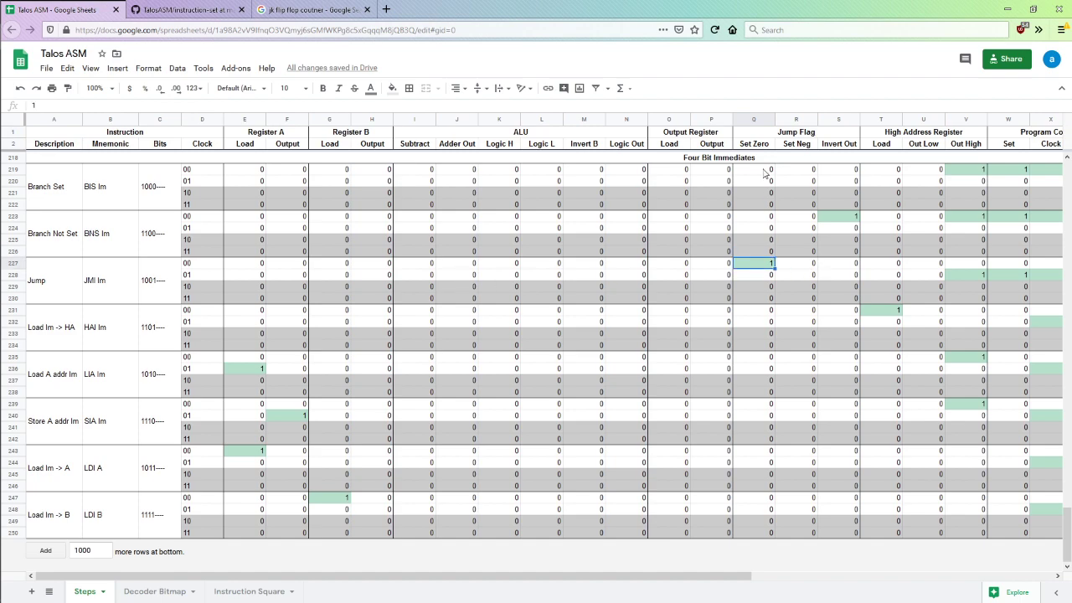
scroll(645, 267, right, 5)
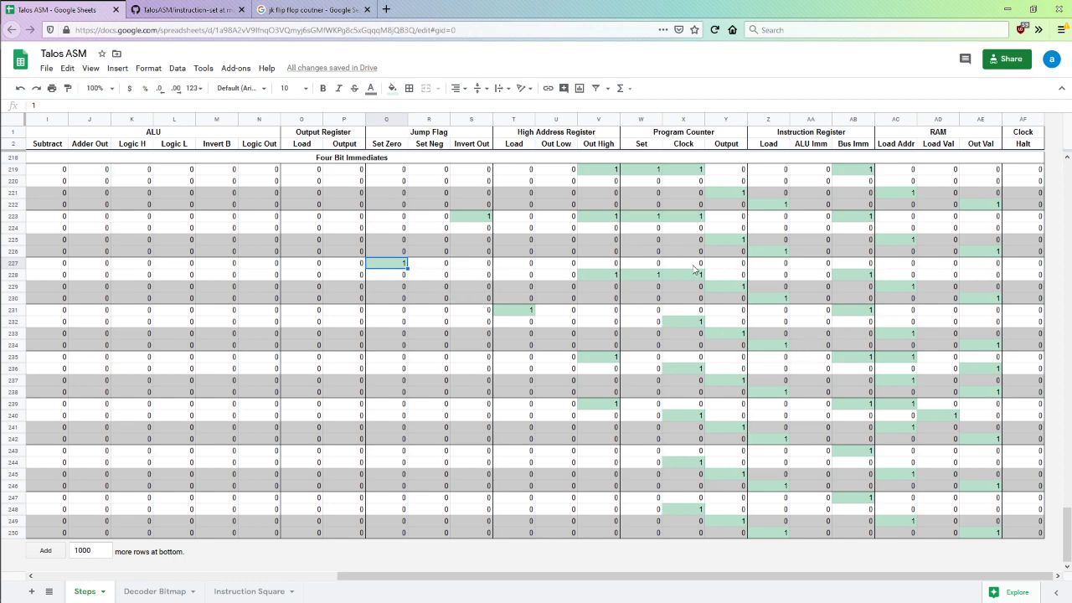
click(640, 277)
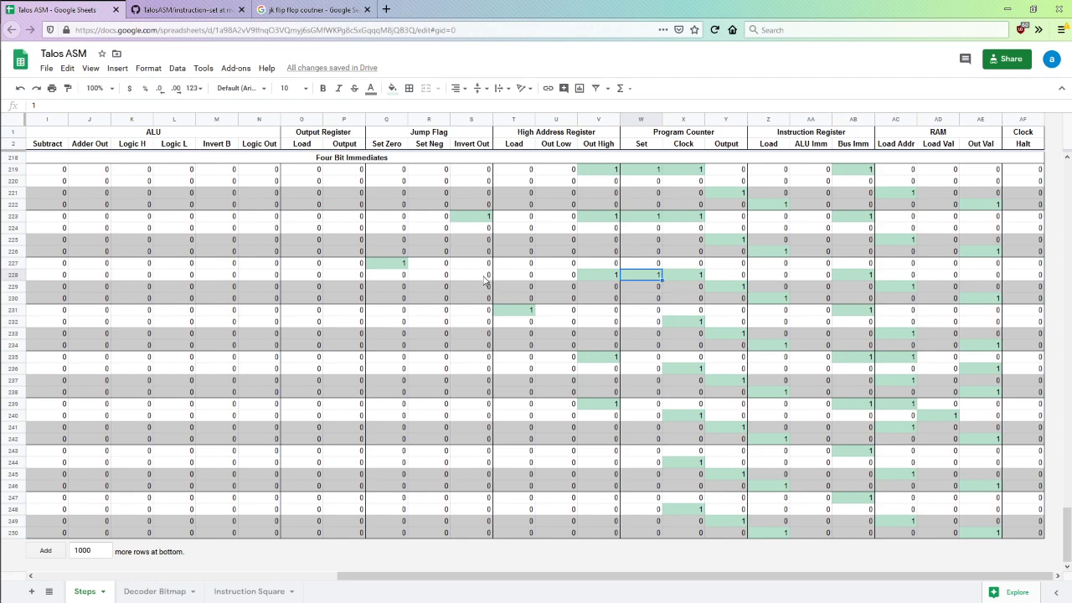
click(414, 266)
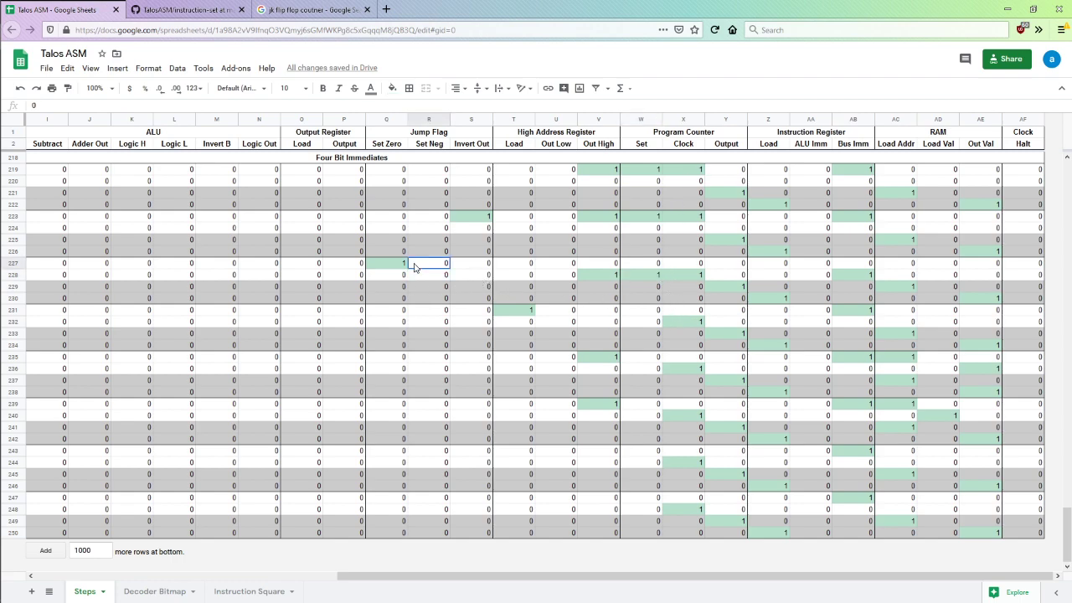
click(475, 277)
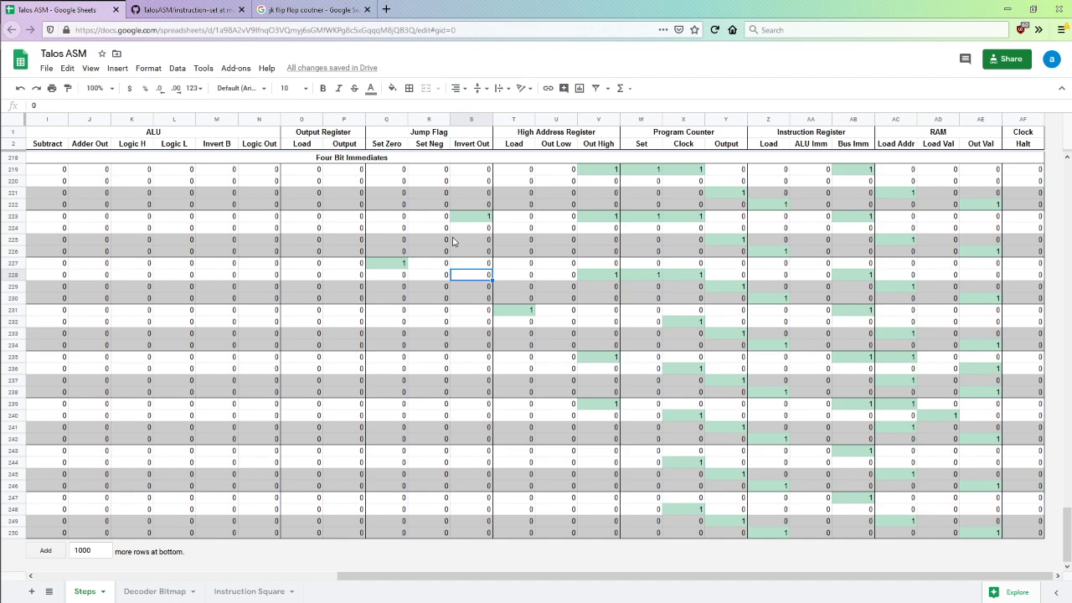
Look through the Comparative rows of the Steps sheet and the full list of codes in the Decoder Bitmap sheet
scroll(624, 301, up, 1)
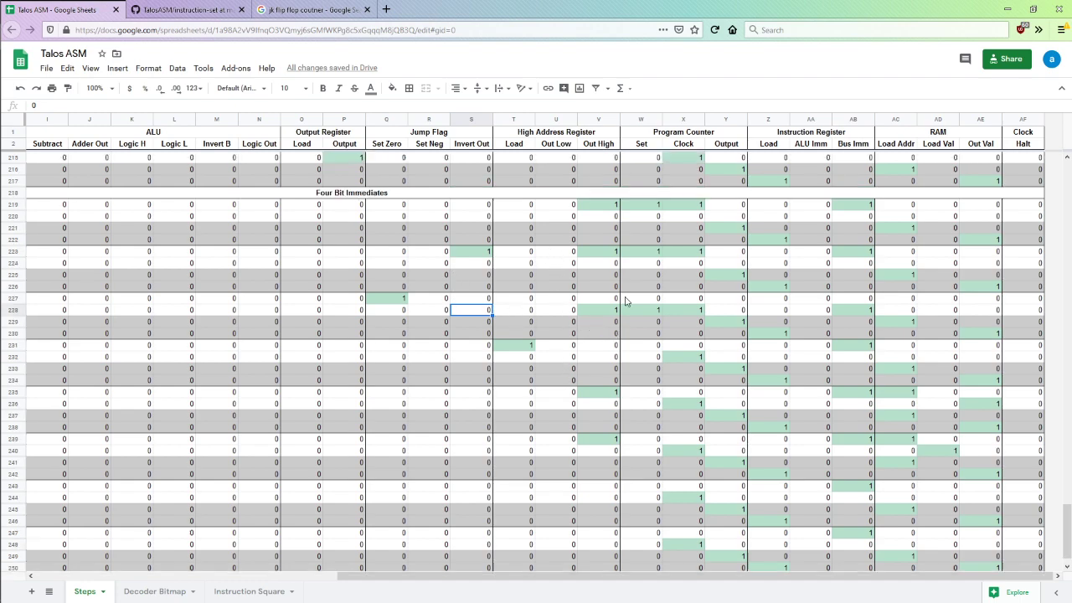
scroll(624, 301, up, 20)
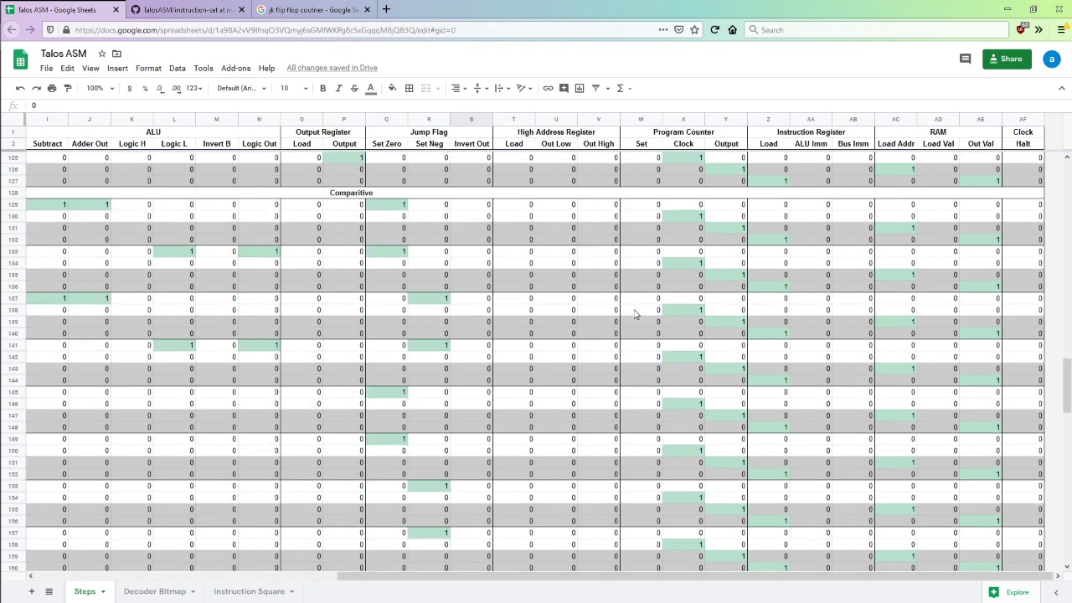
click(152, 591)
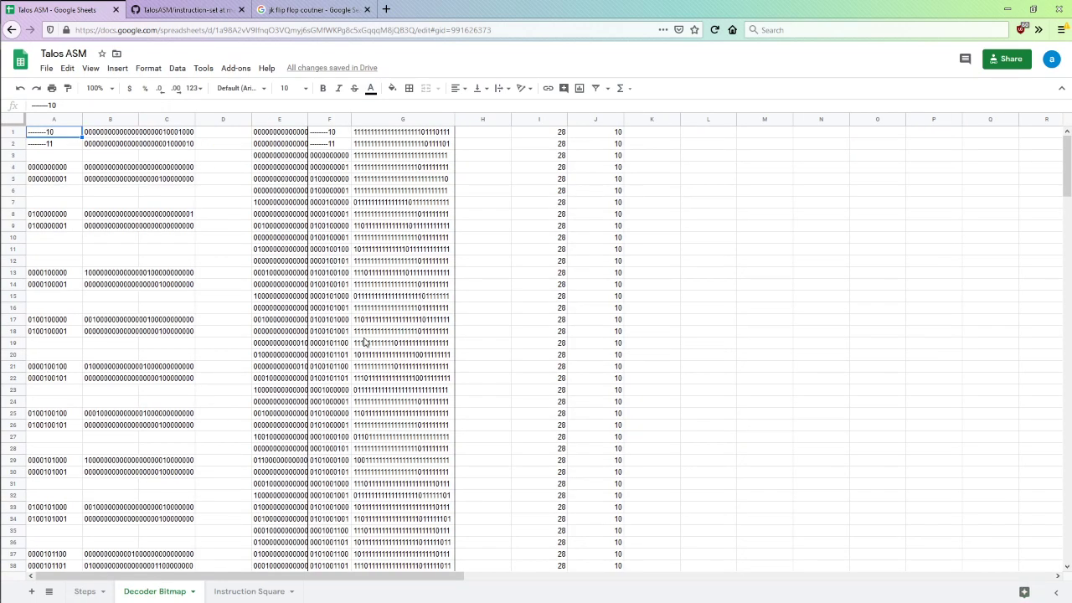
scroll(364, 342, down, 12)
key(ctrl+shift+Page_Up)
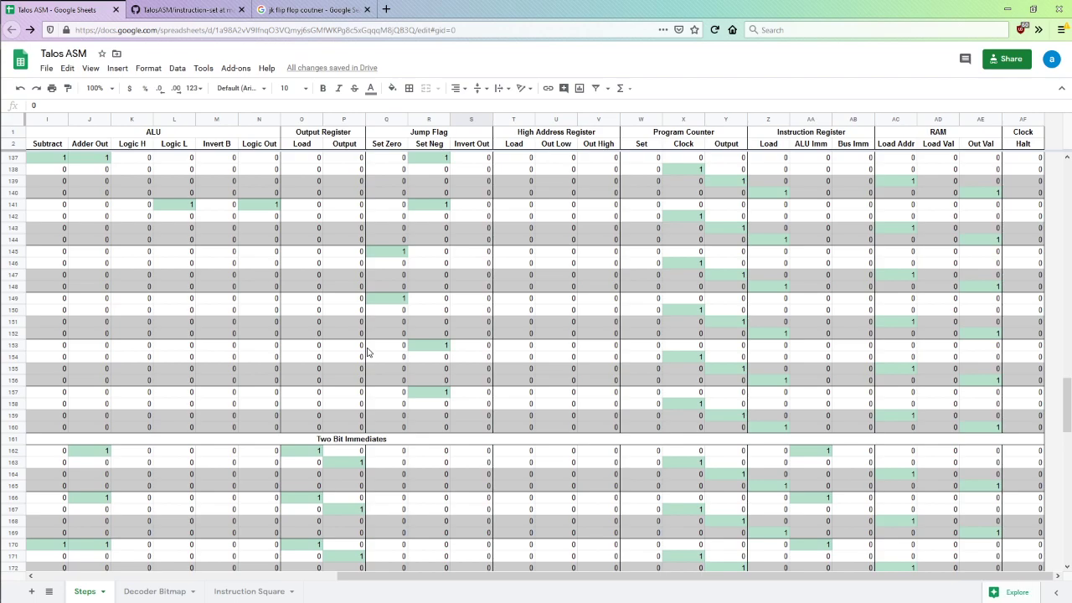
click(165, 593)
scroll(360, 415, down, 10)
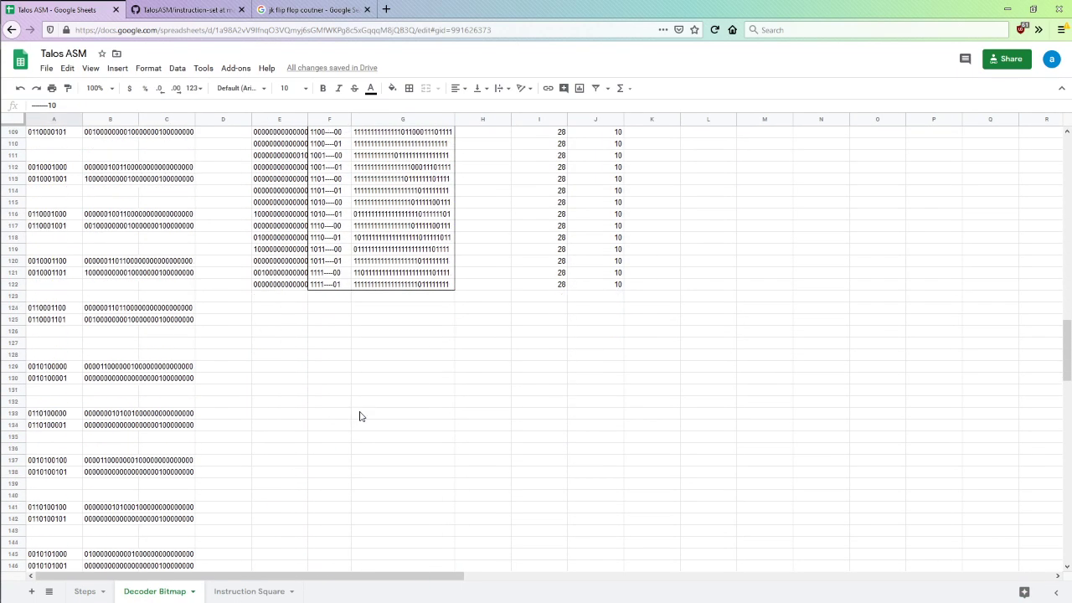
scroll(360, 416, up, 6)
scroll(367, 419, up, 20)
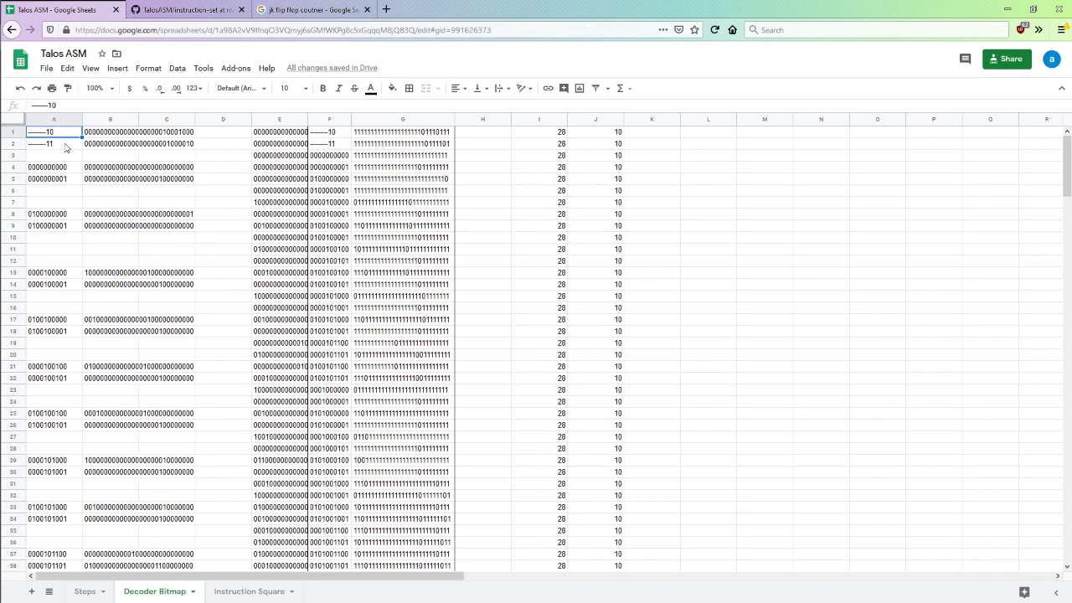
Inspect the CONCATENATE formulas in Decoder Bitmap cells B1 and A4, along with the fixed codes at the top of column A
click(106, 136)
click(69, 105)
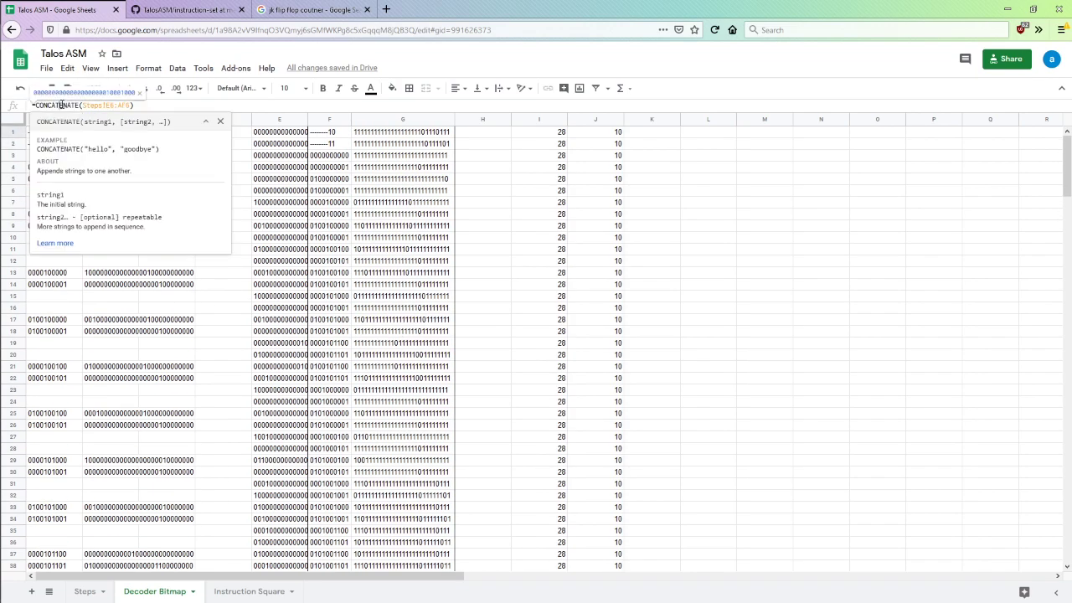
key(Escape)
click(75, 136)
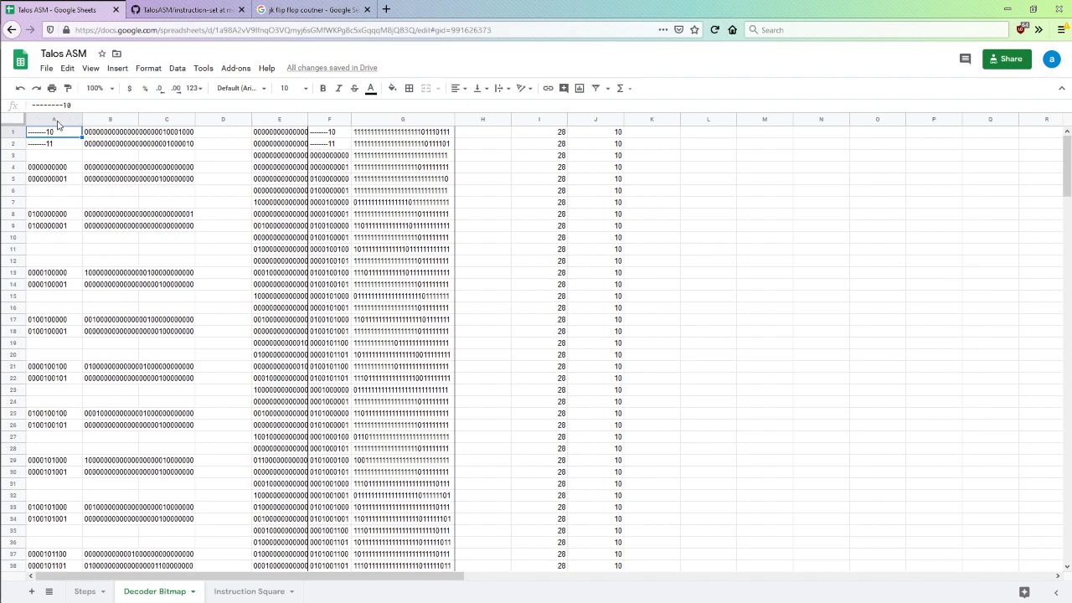
drag(60, 143, 94, 145)
click(61, 171)
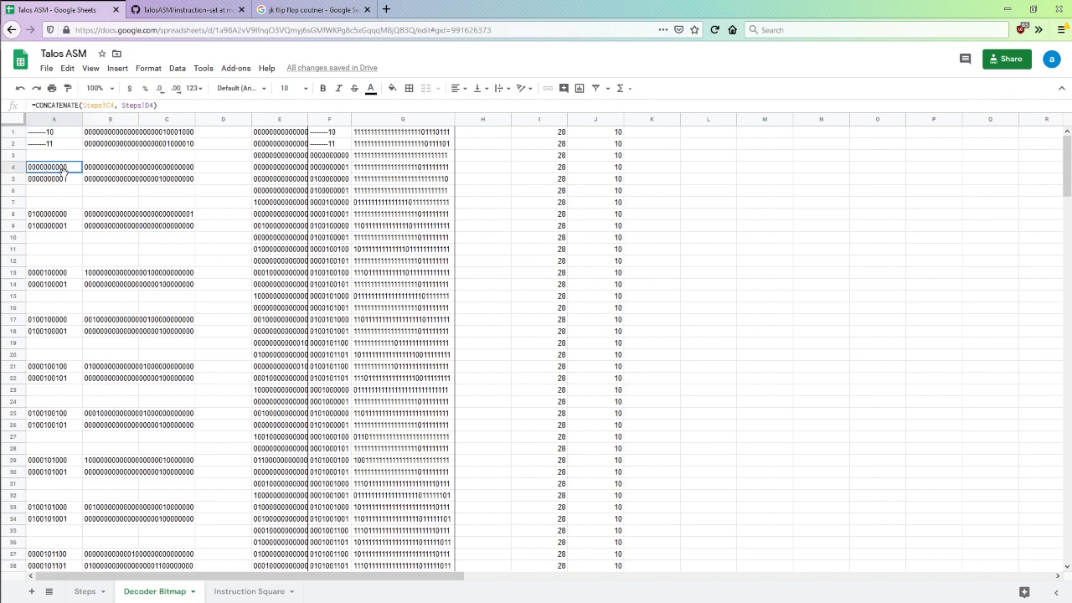
Inspect the QUERY formula in Decoder Bitmap cell E1 and the bit-inverting SUBSTITUTE formula in G1
click(297, 137)
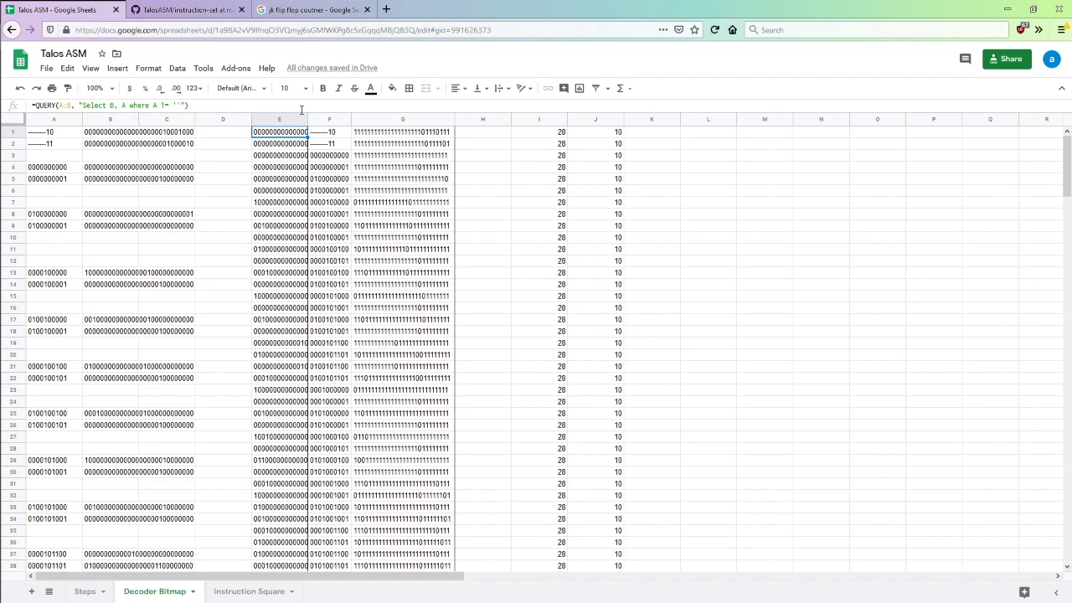
click(320, 136)
click(368, 134)
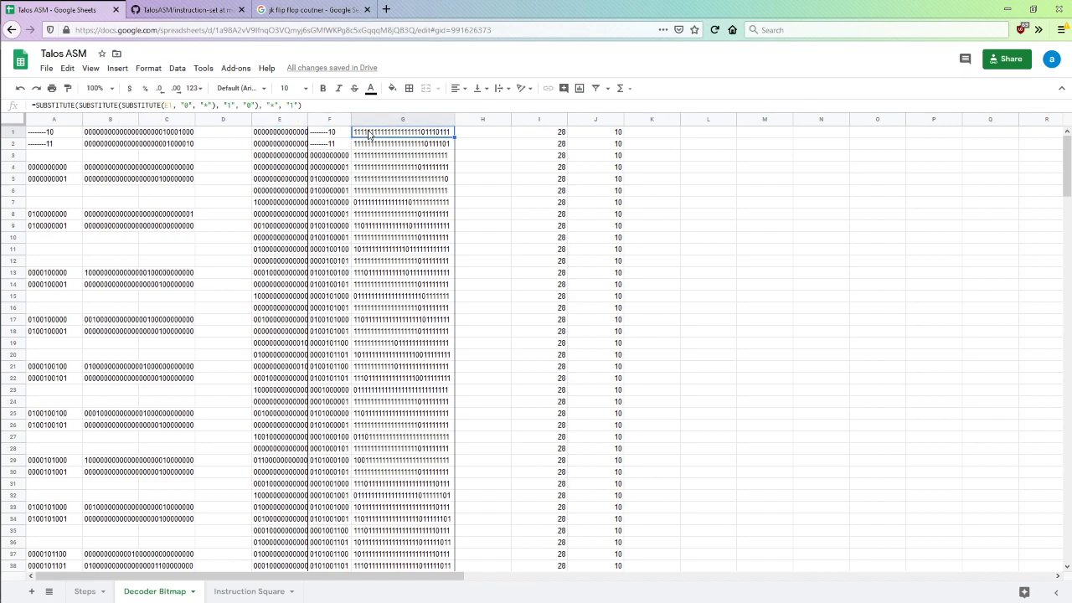
click(271, 135)
Return to the Steps sheet and switch to Serious Editor to look over the Full.wld circuits
key(alt+Left)
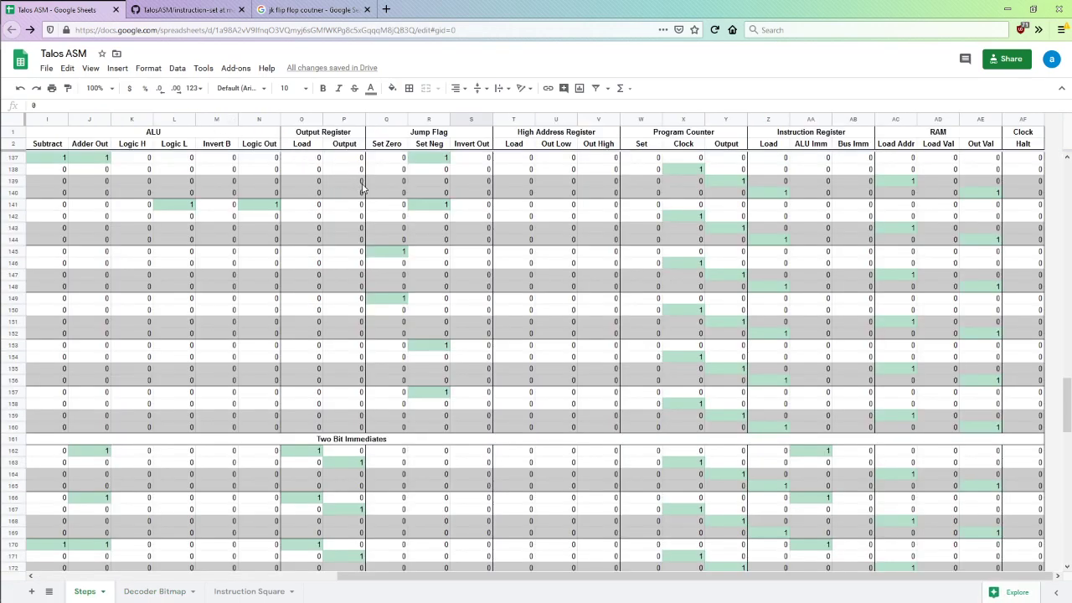
key(ctrl+shift+Page_Down)
key(ctrl+shift+Page_Up)
key(alt+Tab)
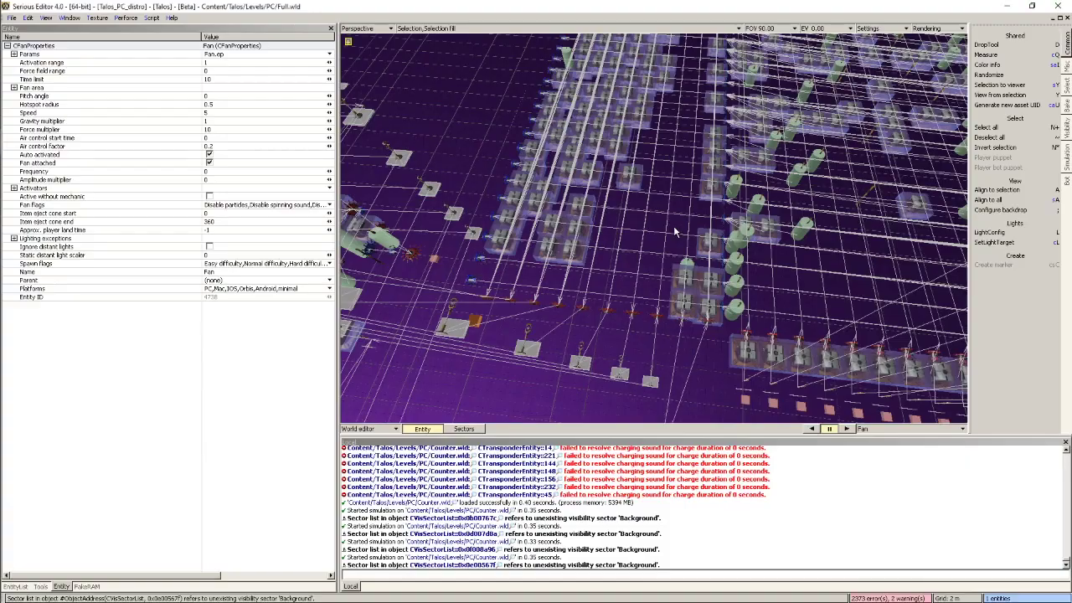
middle_drag(674, 225, 696, 268)
mouse_move(673, 226)
right_down()
mouse_move(653, 228)
mouse_move(674, 224)
right_up()
Switch to Atom, open simulator.java from the TalosASM project and close the other open files
key(alt+Tab)
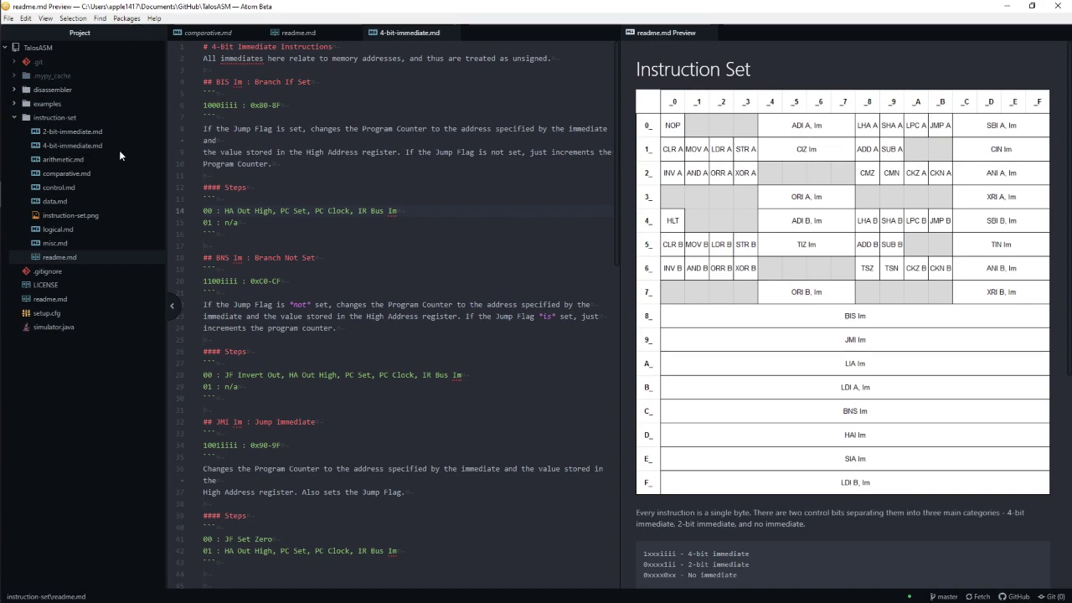
click(121, 156)
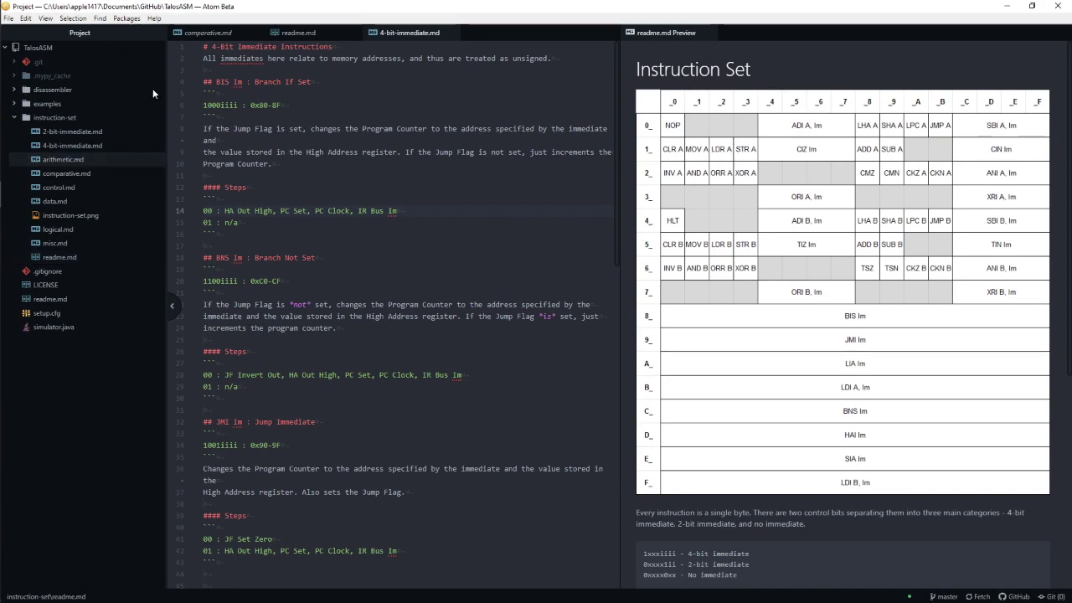
click(70, 328)
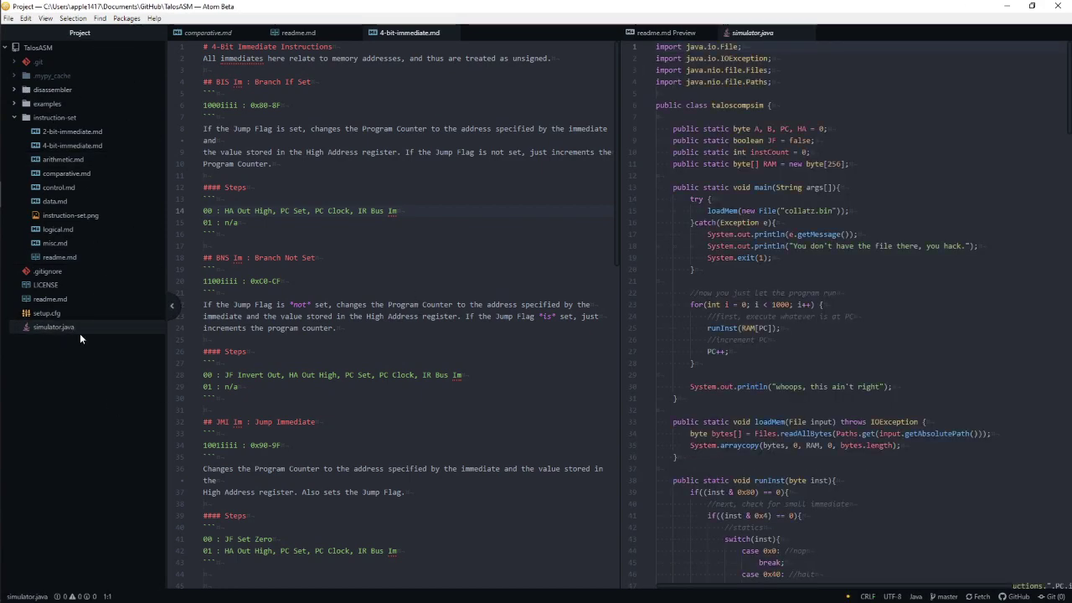
click(377, 33)
click(222, 33)
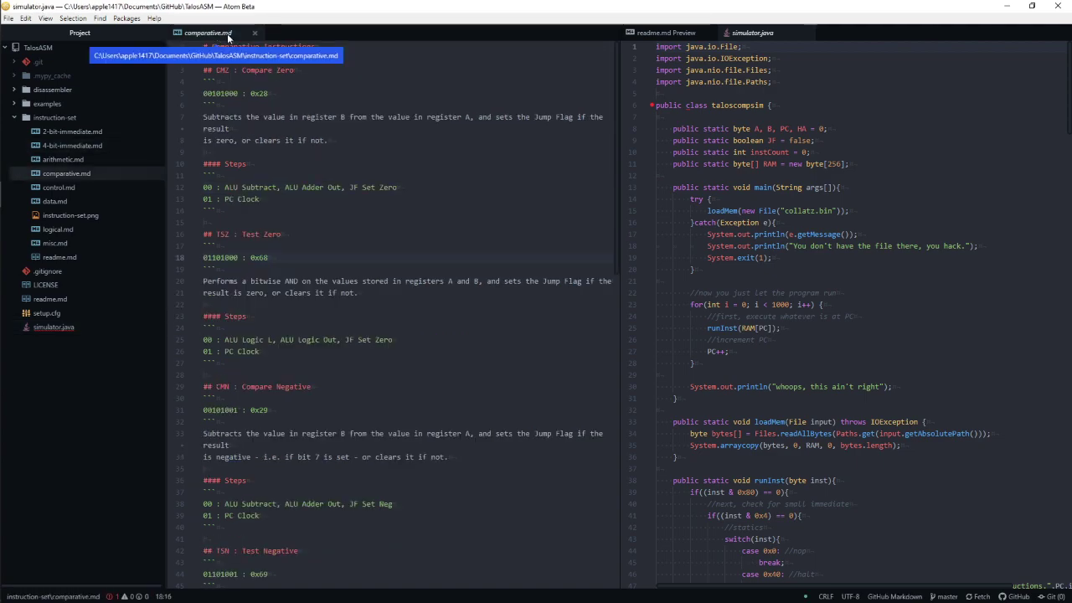
middle_click(227, 36)
middle_click(199, 35)
click(414, 157)
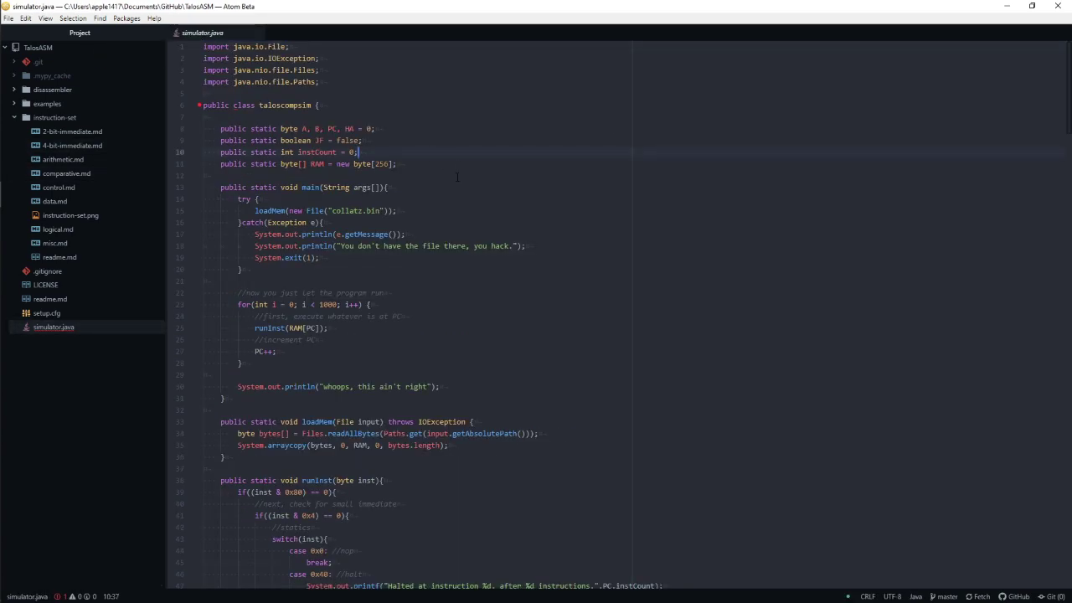
Read through simulator.java, from its main method to the opcode cases for branch and four-bit immediate instructions
scroll(447, 180, down, 20)
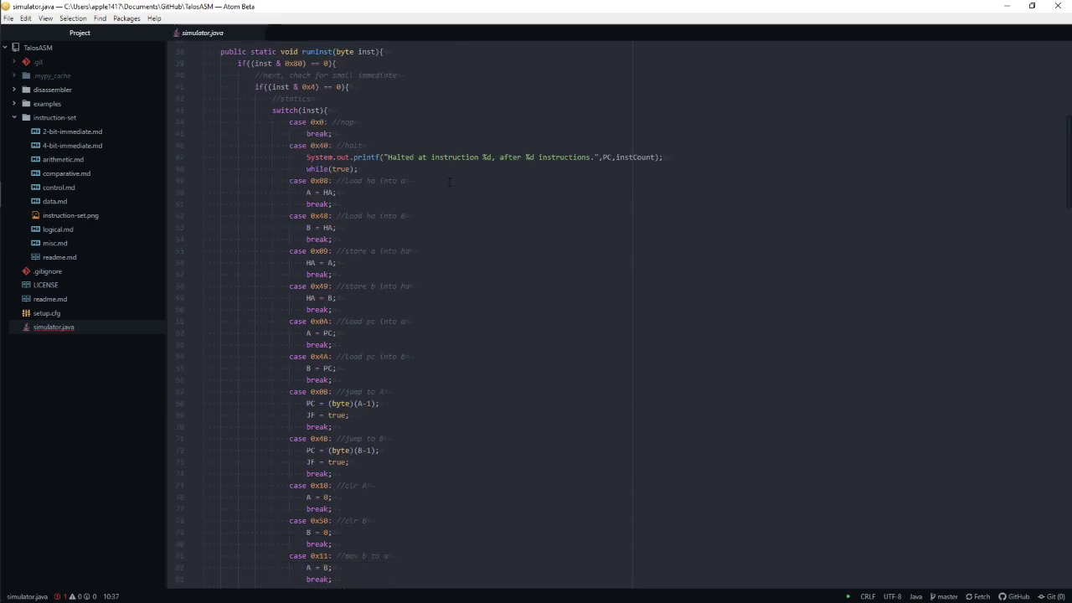
scroll(447, 180, down, 18)
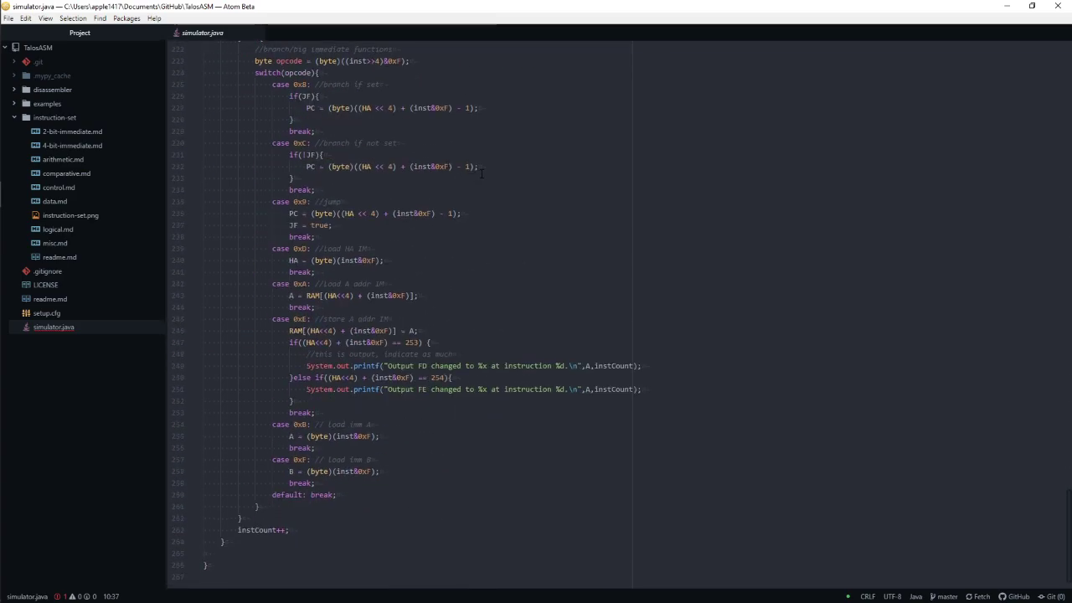
scroll(482, 173, up, 20)
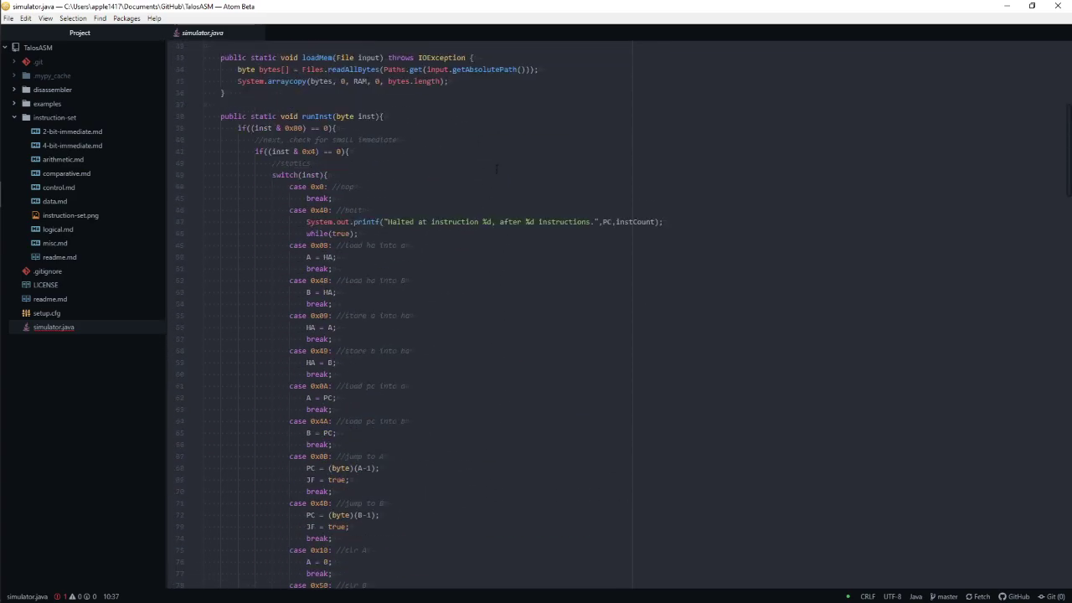
scroll(496, 169, up, 7)
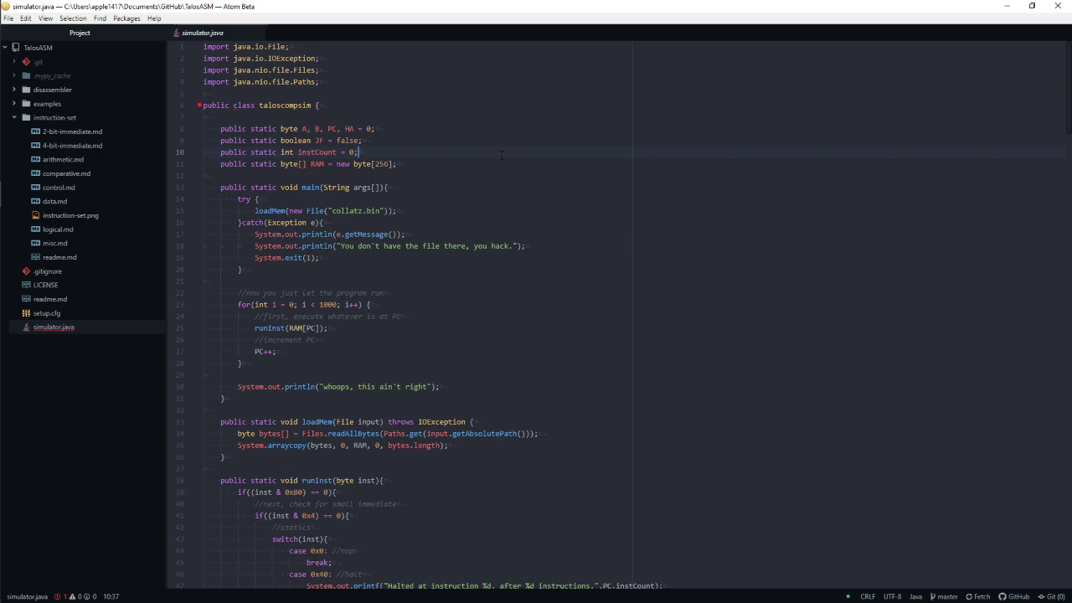
Expand the disassembler folder and look through its __main__.py and instructions.py files
click(94, 90)
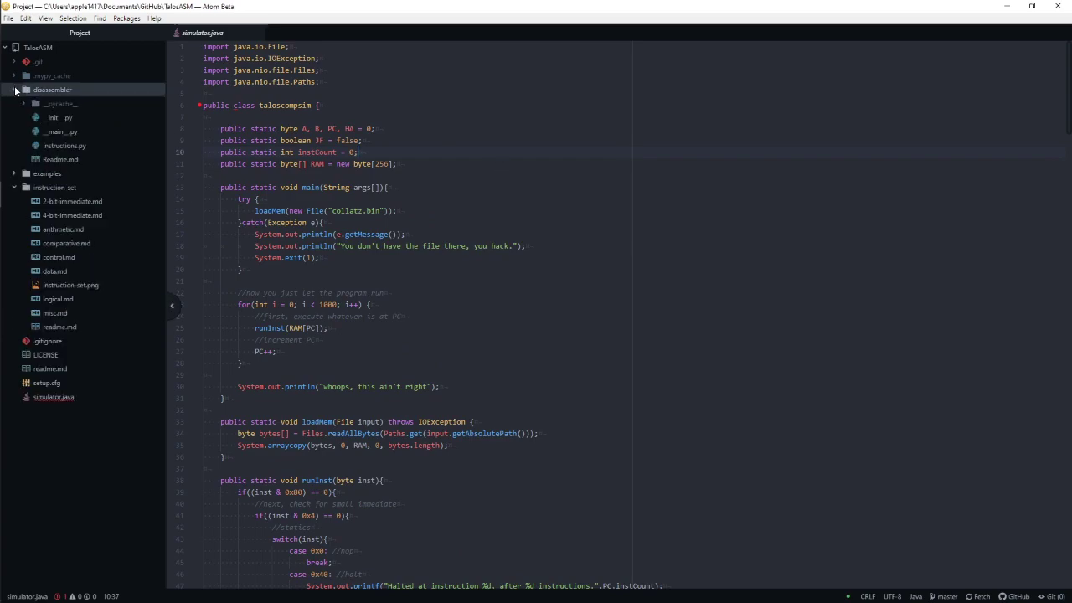
click(69, 132)
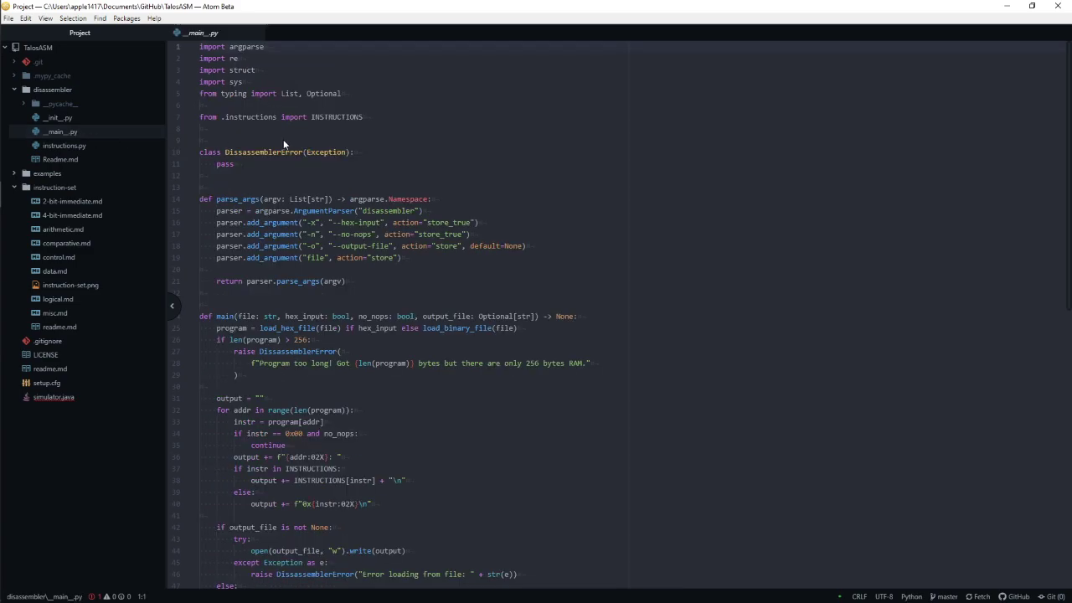
scroll(283, 139, down, 10)
scroll(473, 154, up, 10)
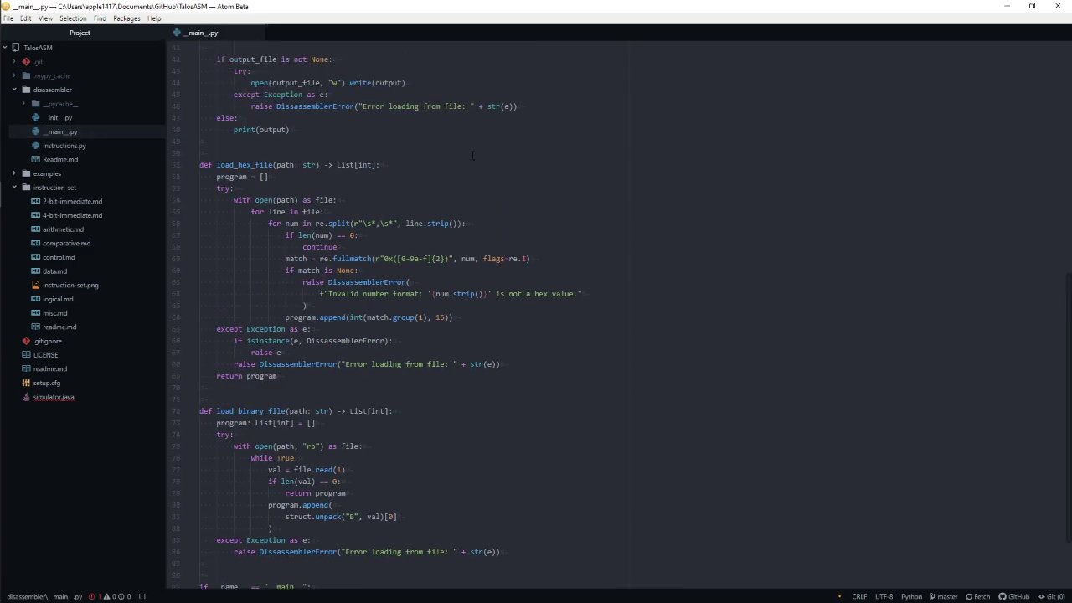
click(62, 144)
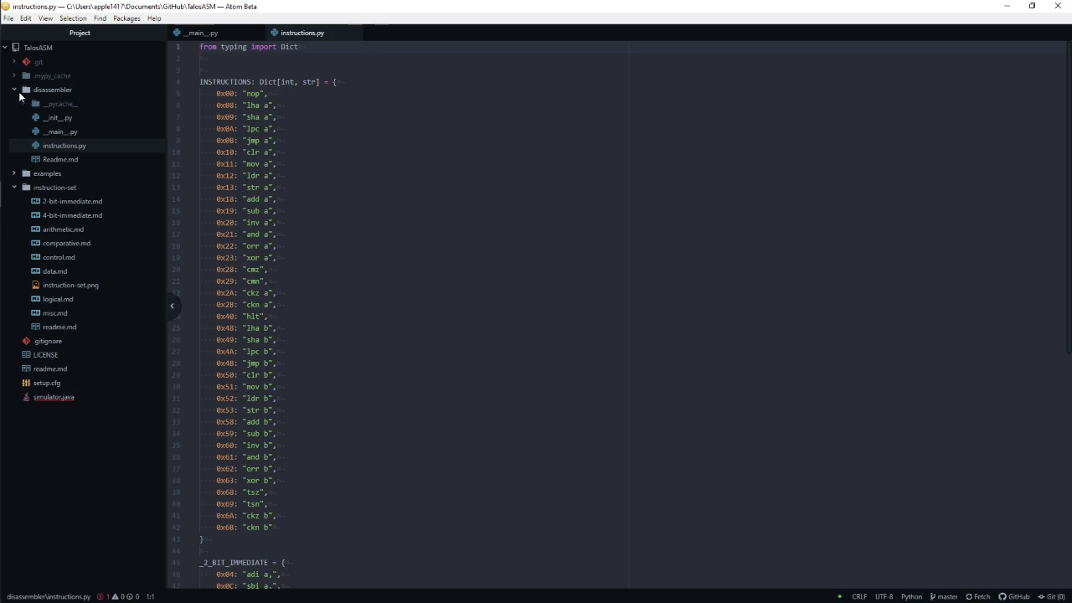
Expand the examples folder and read the assembly program in collatz.txt
click(14, 175)
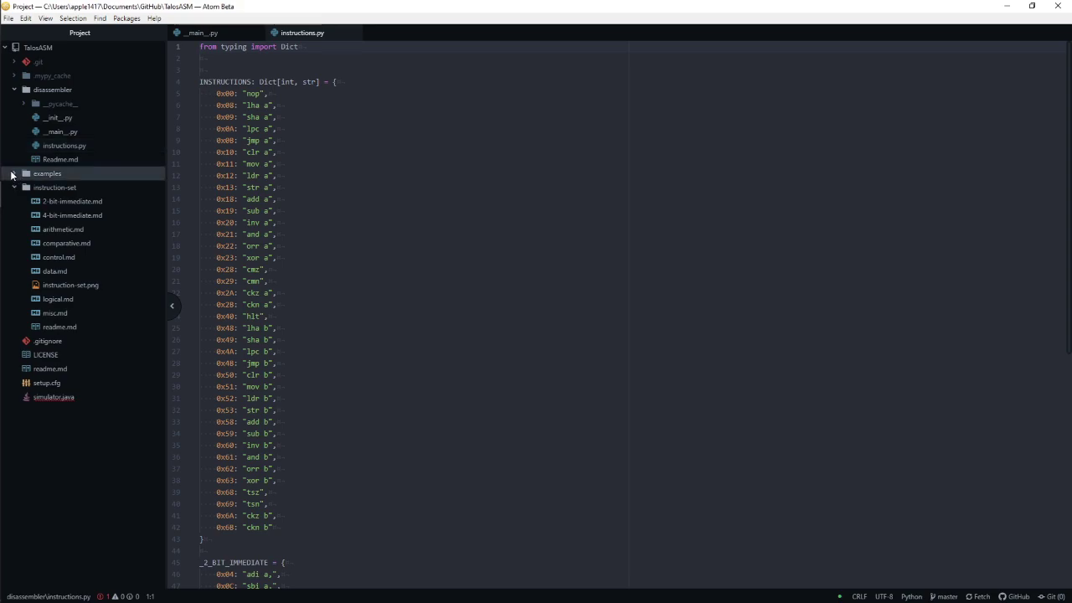
click(78, 229)
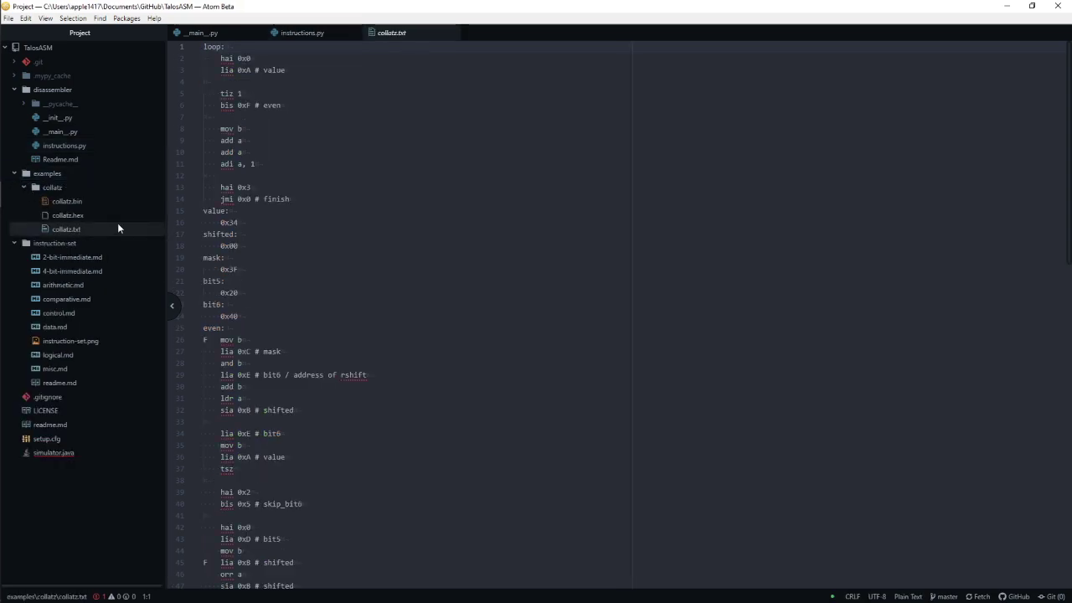
scroll(578, 191, down, 3)
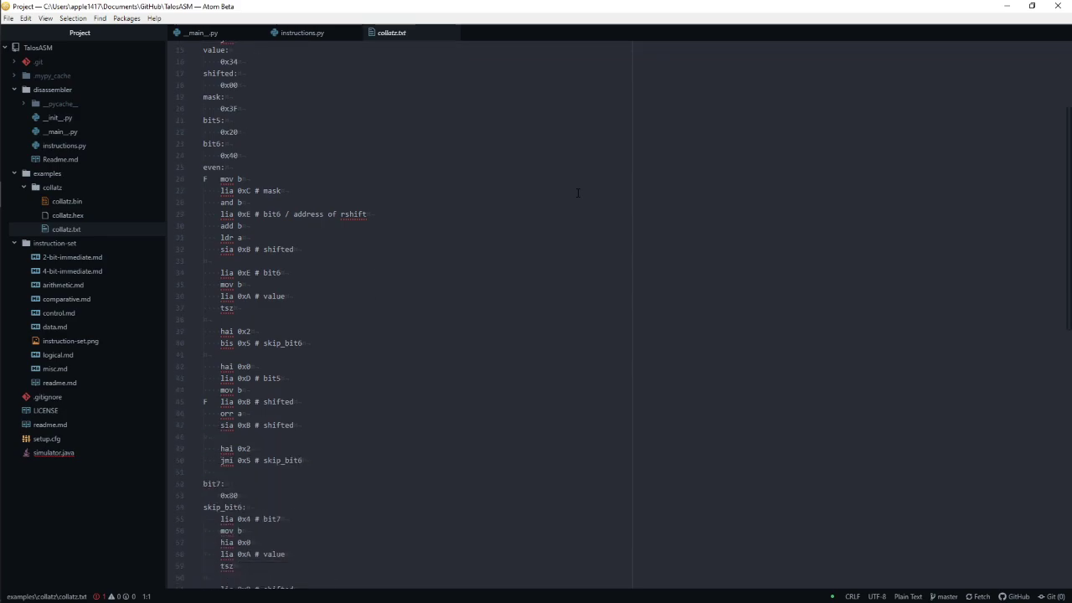
Review the Collatz program from its loop to the finish section, highlight the rshift and bcd_convert lookup tables, and return to the start of the file
scroll(578, 191, up, 3)
scroll(578, 193, down, 6)
scroll(578, 194, down, 10)
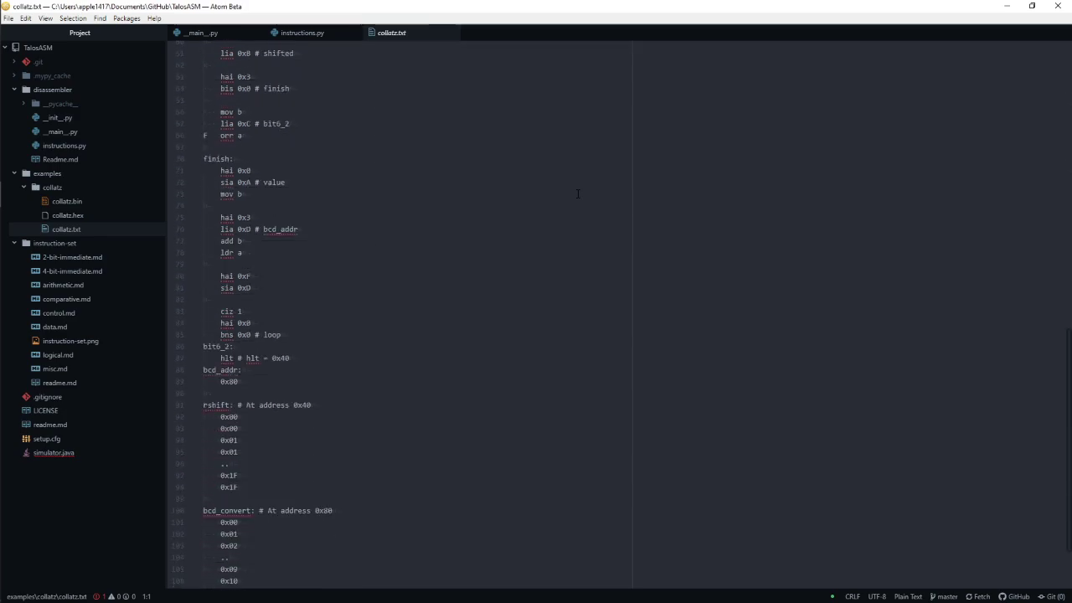
scroll(578, 193, up, 15)
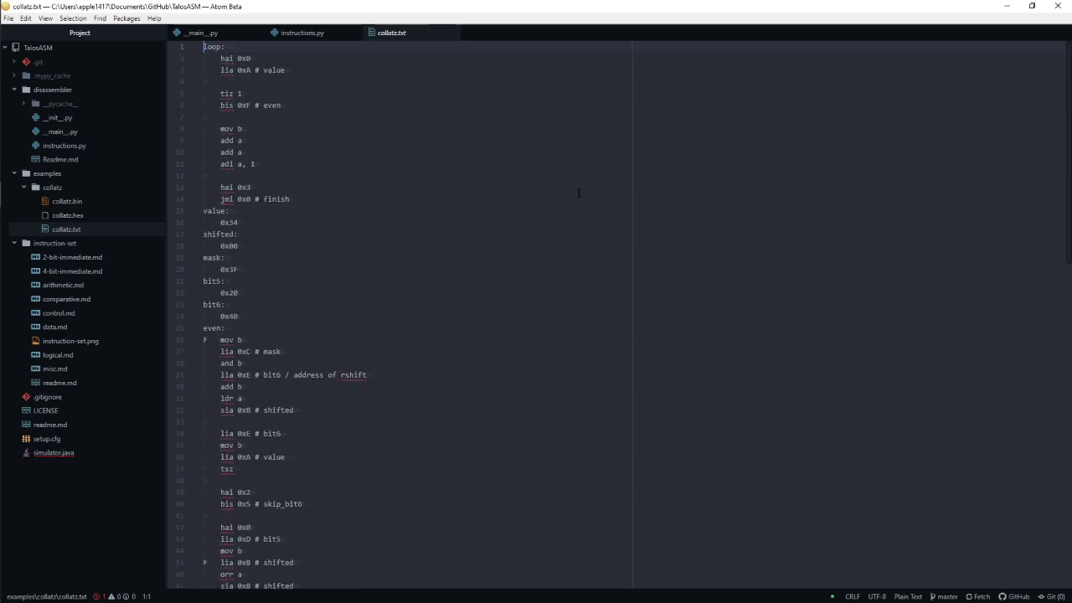
scroll(578, 192, down, 10)
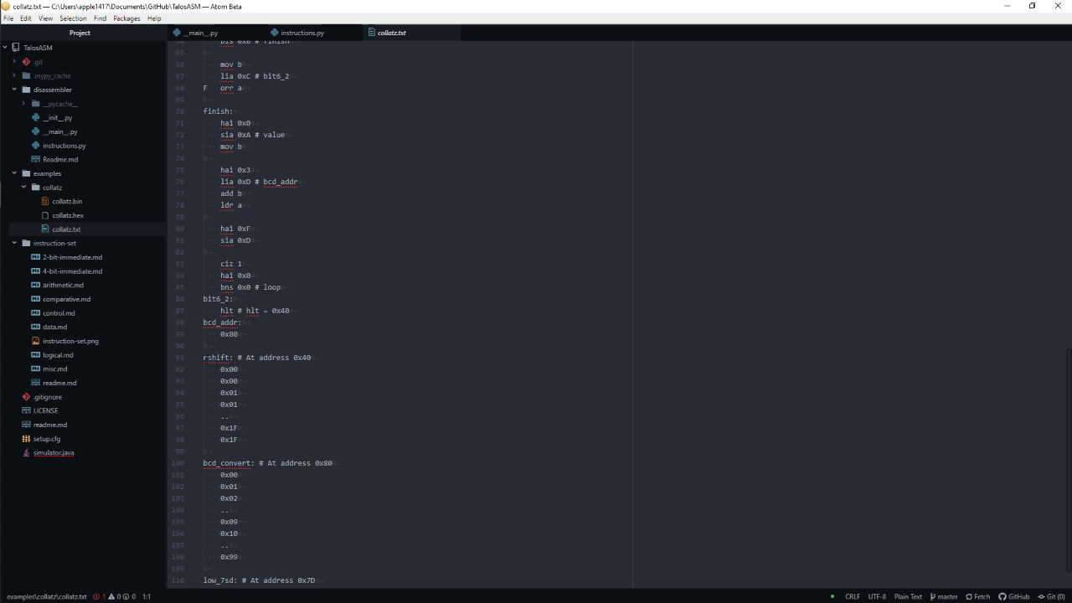
drag(203, 358, 450, 568)
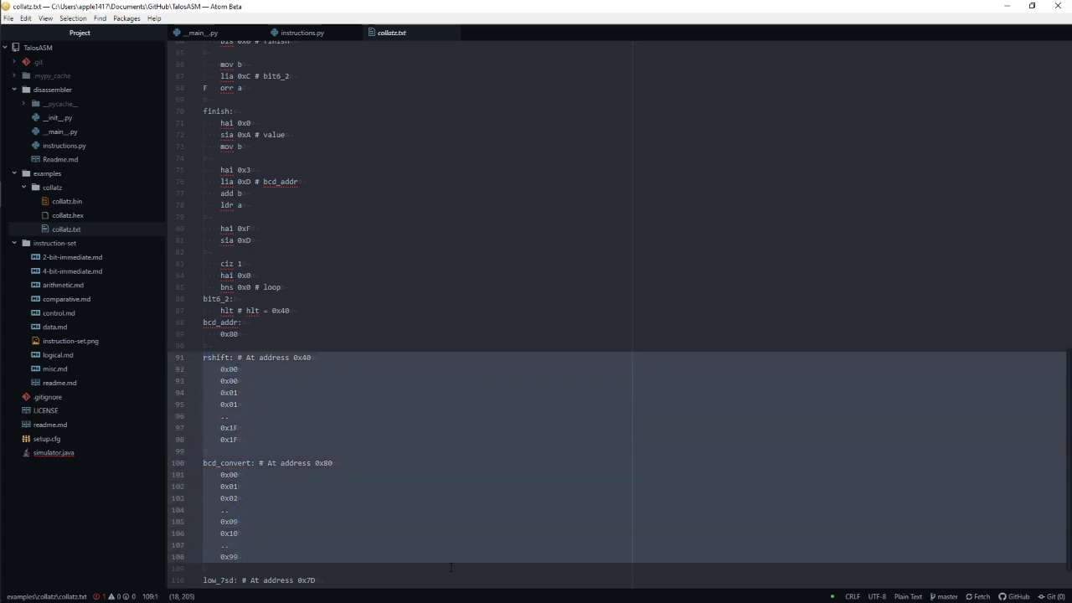
click(410, 357)
scroll(413, 356, up, 10)
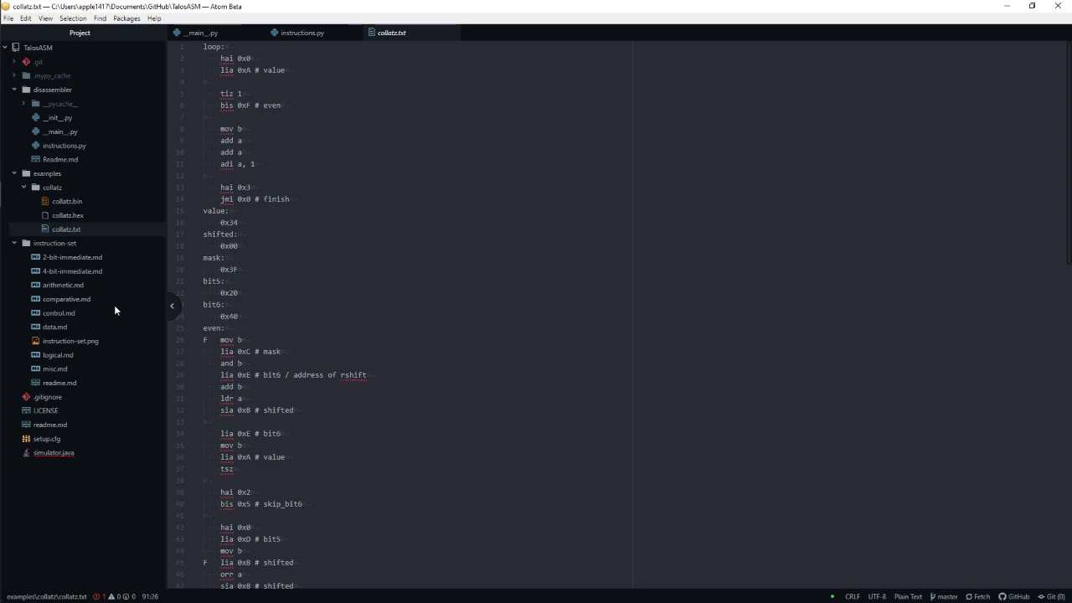
click(441, 316)
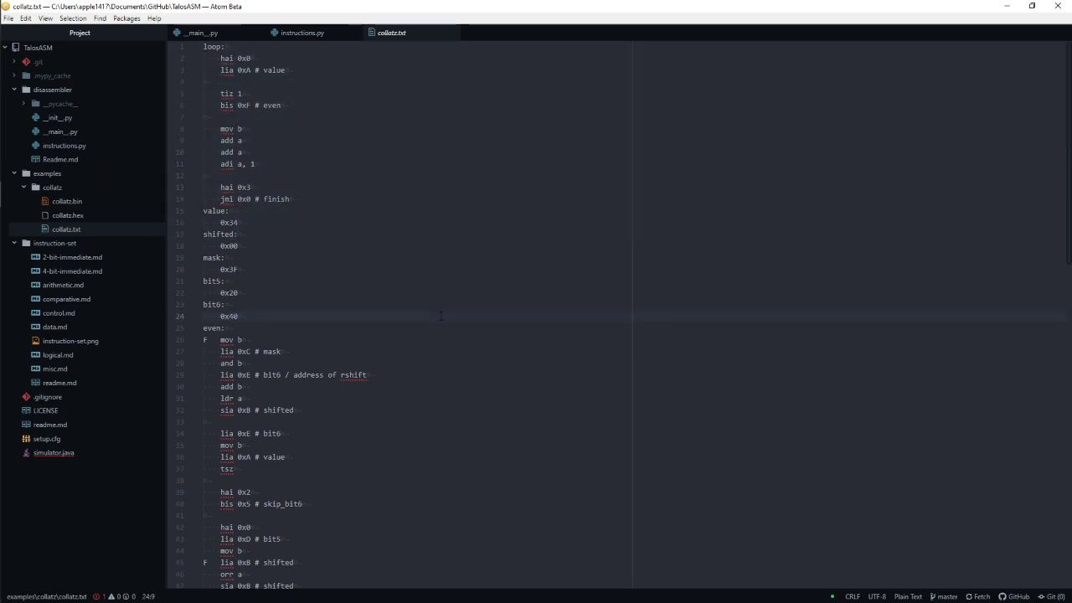